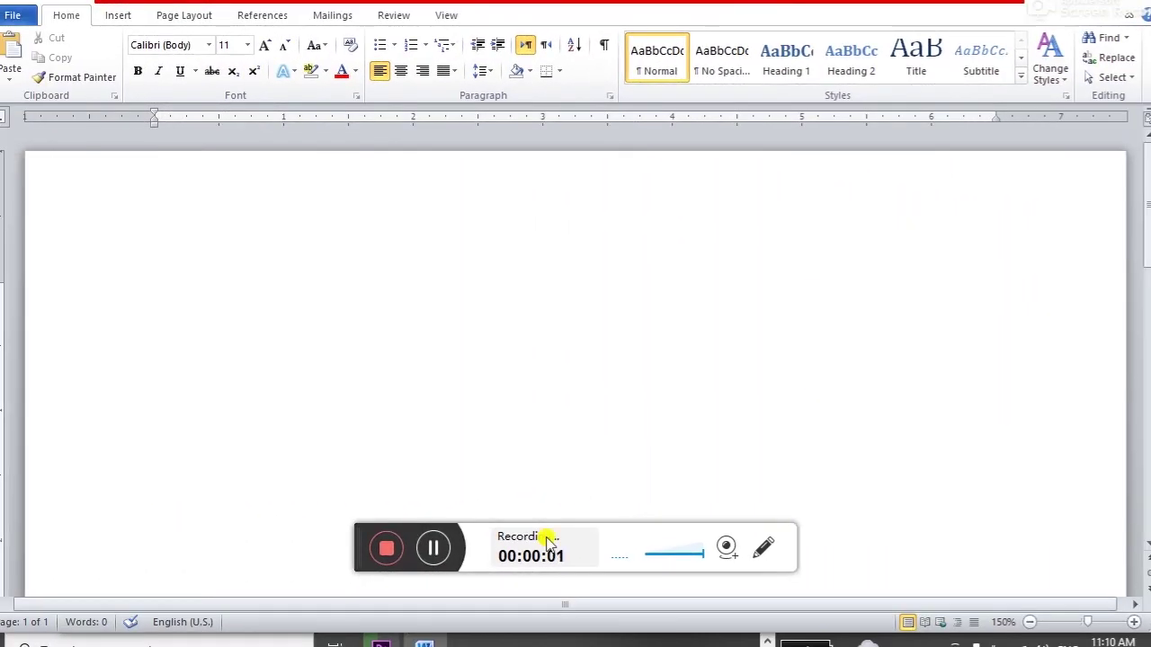
# Step: Insert a 4-column by 4-row table on the blank page from the Insert tab's Table grid
pyautogui.moveTo(356, 549)
pyautogui.mouseDown()
pyautogui.moveTo(620, 552)
pyautogui.moveTo(1054, 627)
pyautogui.mouseUp()
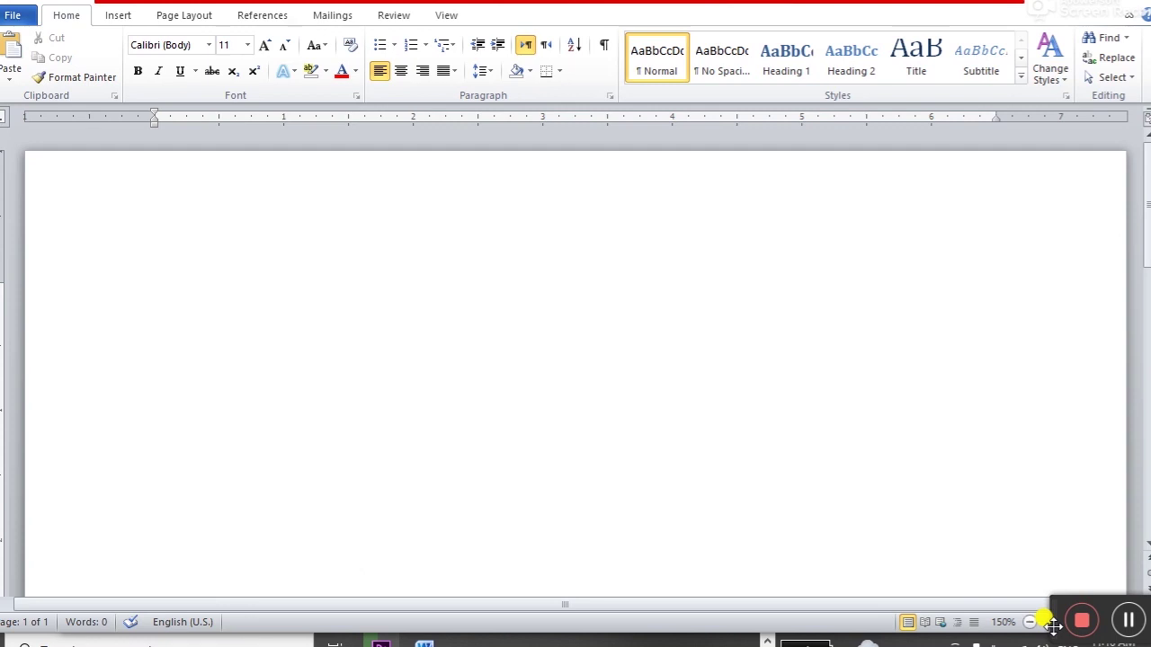
pyautogui.click(457, 309)
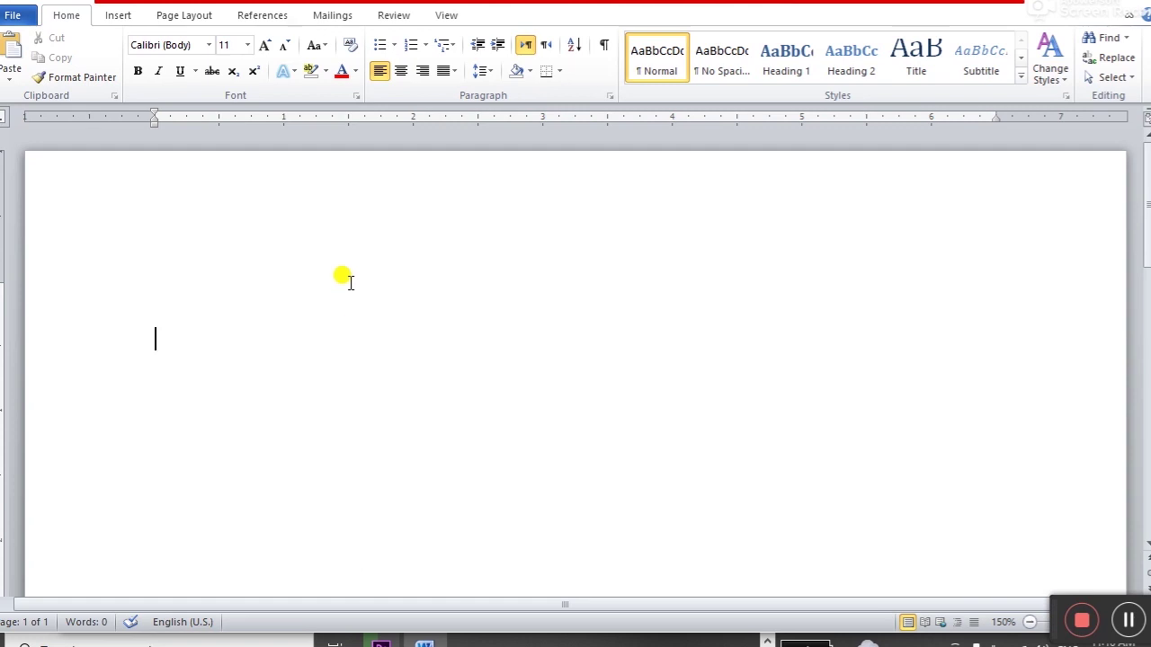
pyautogui.click(120, 18)
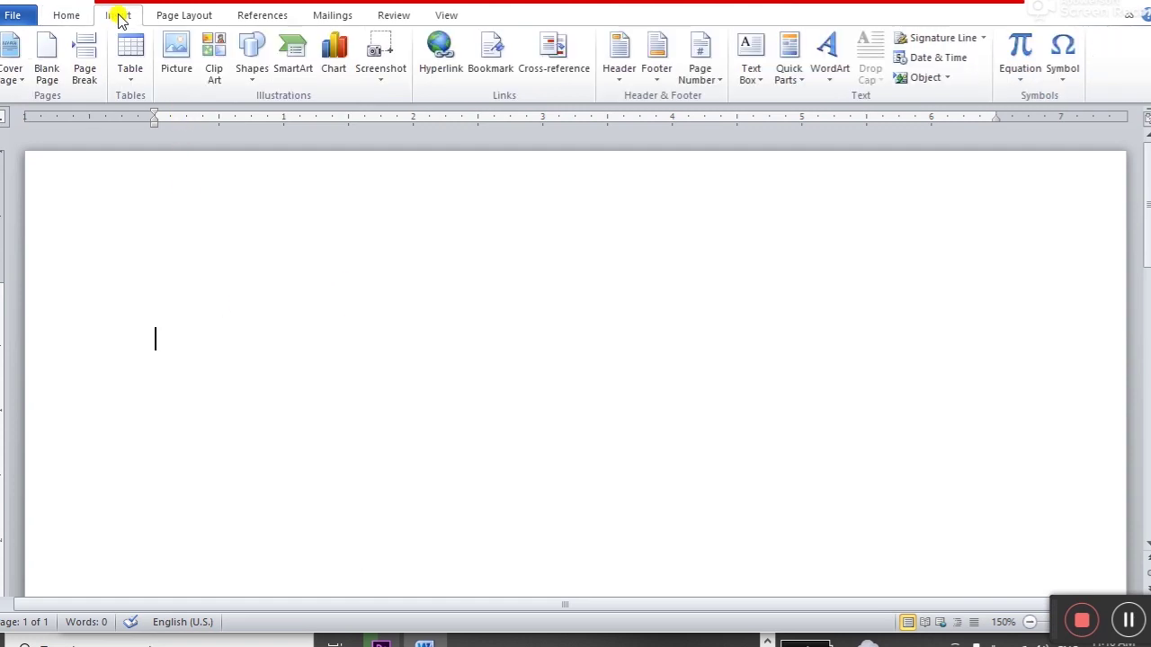
pyautogui.click(131, 92)
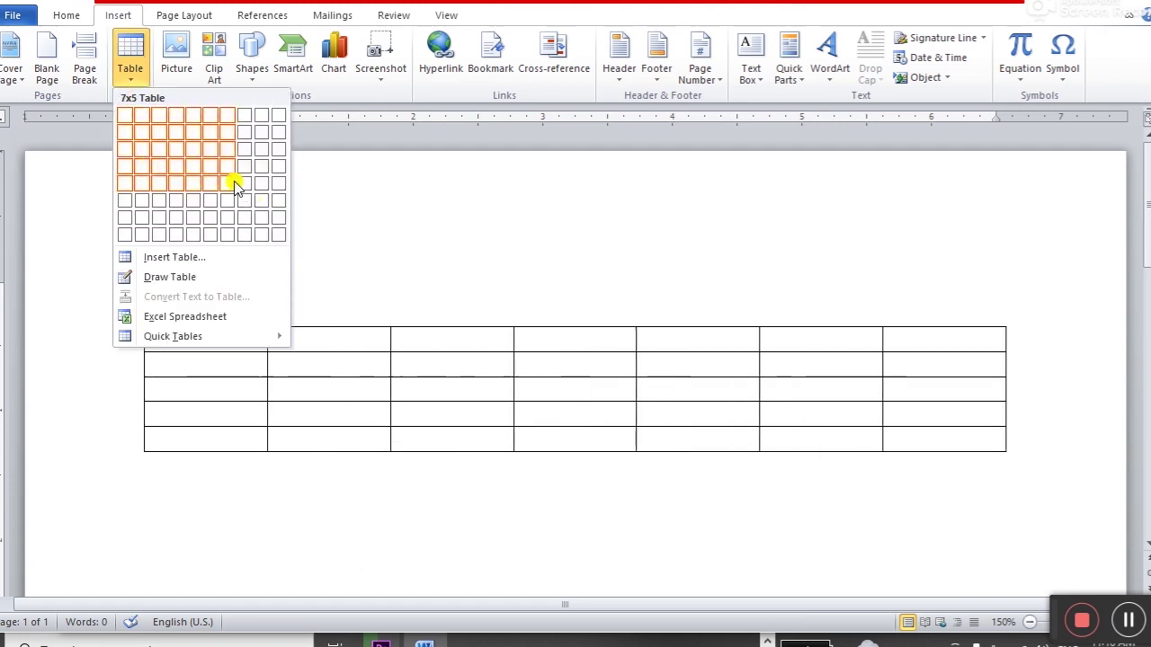
pyautogui.click(177, 166)
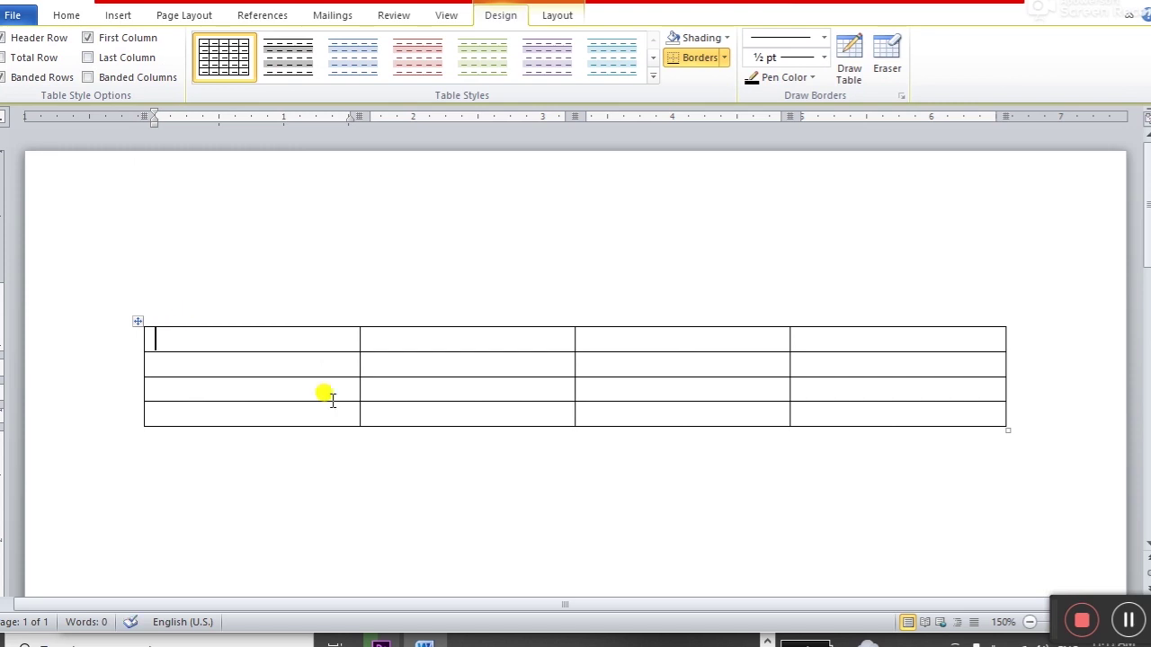
# Step: Type the headings NAME, CLASS and CITY into the first three cells of the top row
pyautogui.write('NAME')
pyautogui.press('Tab')
pyautogui.write('CLASS')
pyautogui.press('Tab')
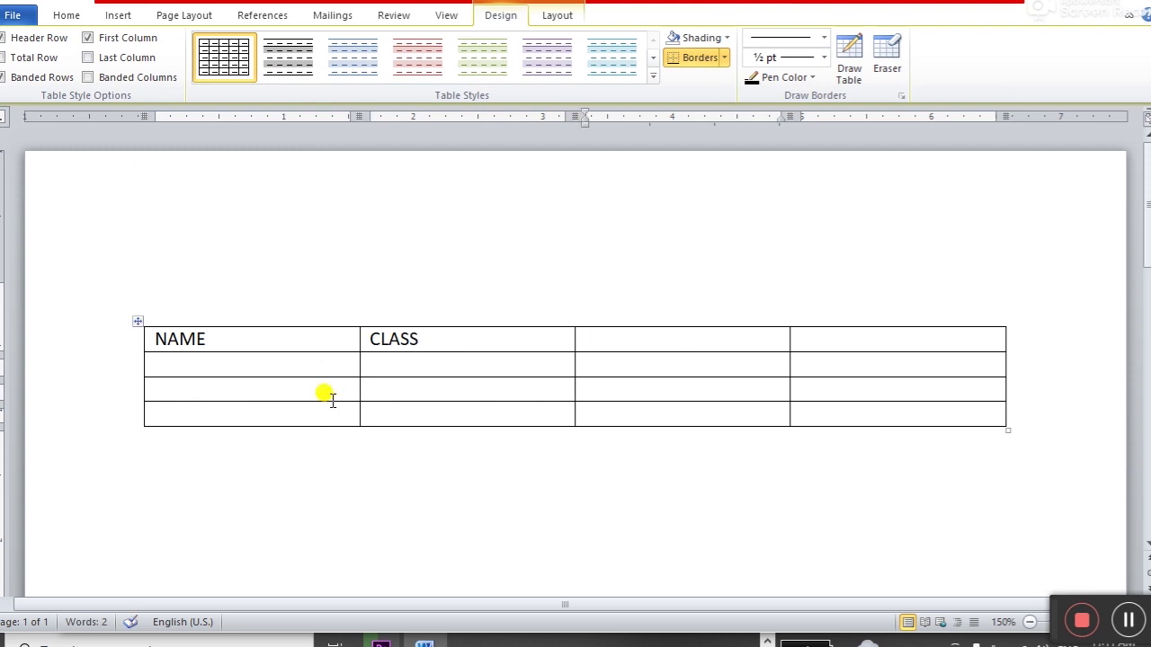
pyautogui.write('CITY')
pyautogui.press('Tab')
# Step: Delete the empty fourth column and AutoFit the table to the full window width
pyautogui.click(559, 15)
pyautogui.click(152, 76)
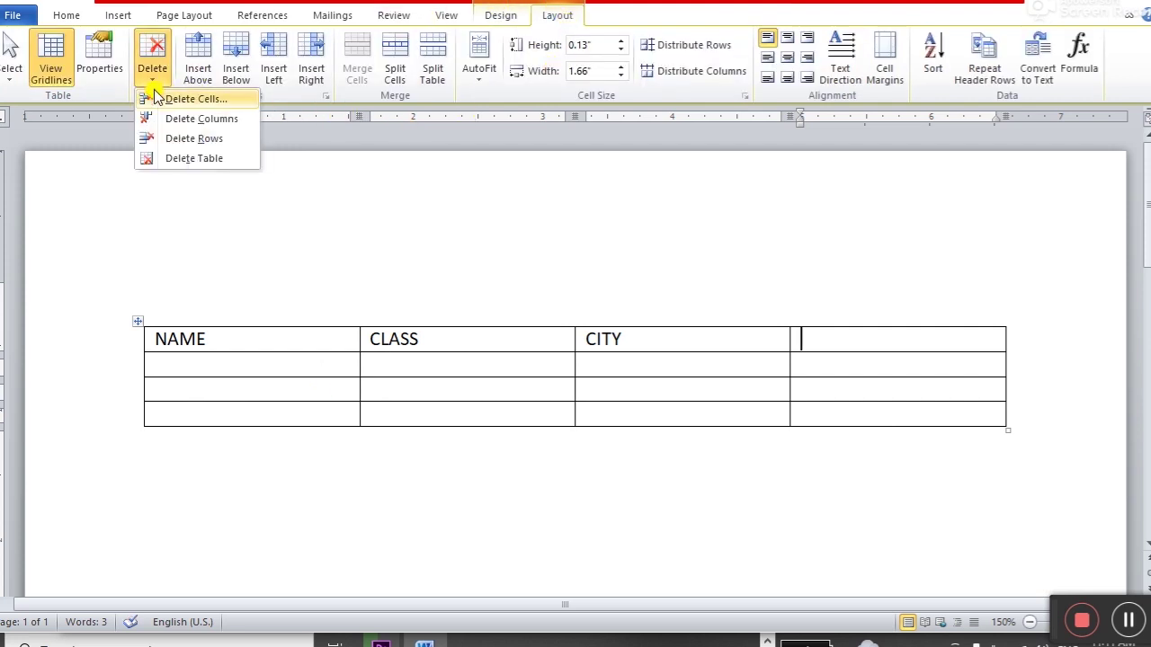
pyautogui.click(176, 118)
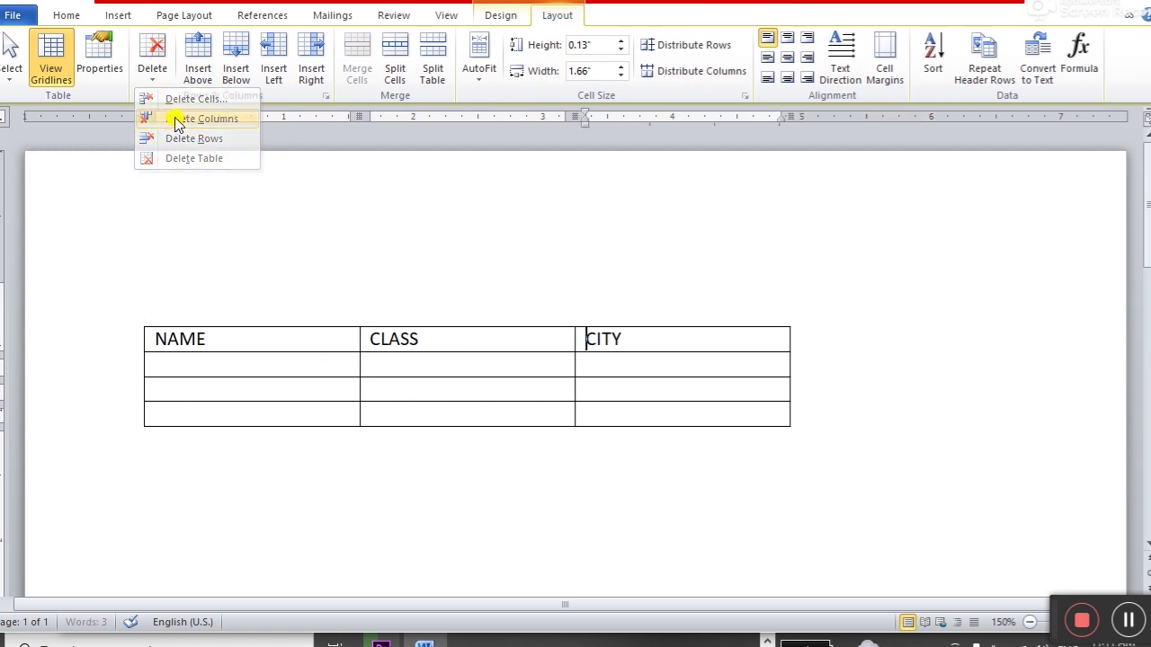
pyautogui.click(609, 361)
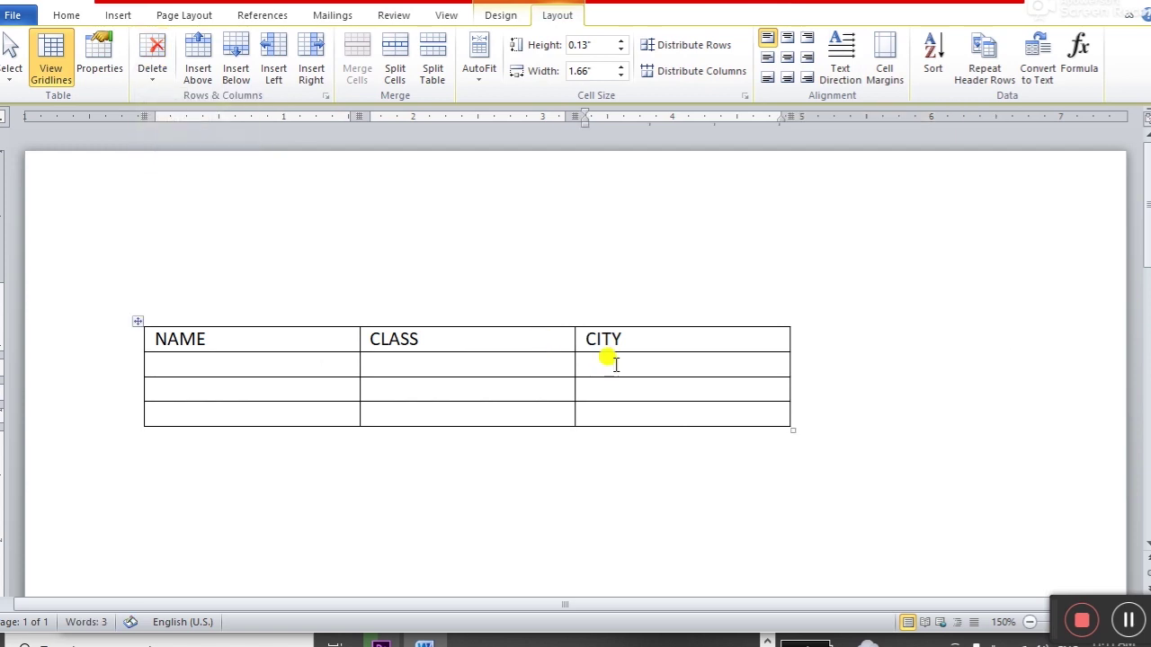
pyautogui.click(479, 77)
pyautogui.click(529, 118)
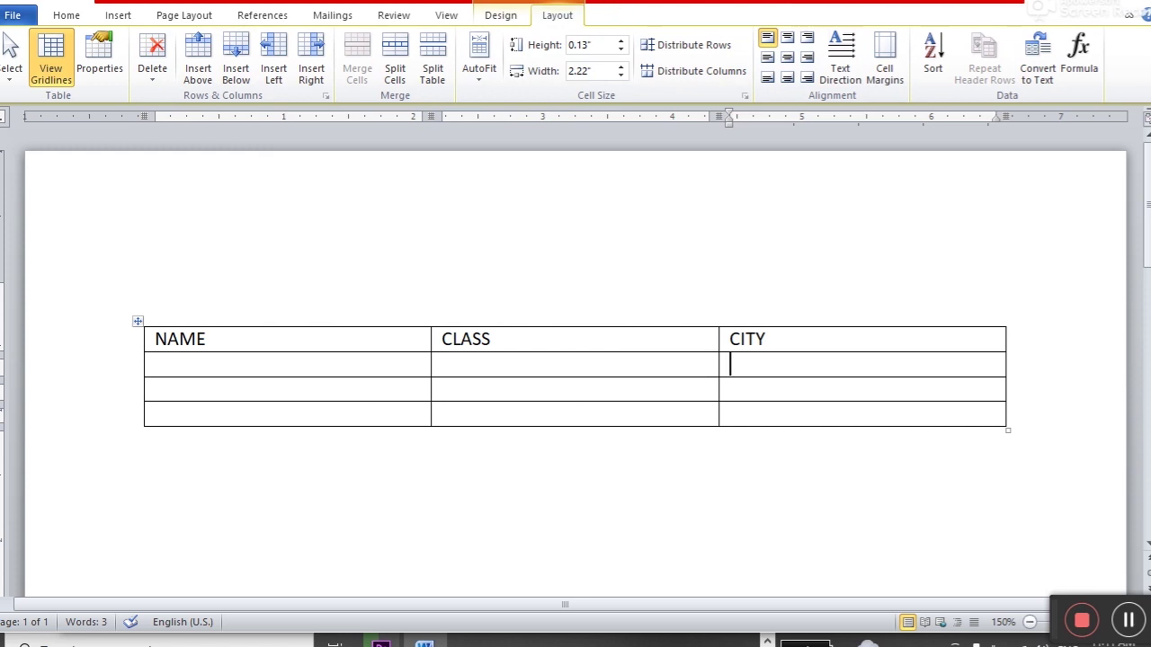
# Step: Add three empty rows below the table's last row
pyautogui.click(570, 341)
pyautogui.click(575, 362)
pyautogui.click(543, 301)
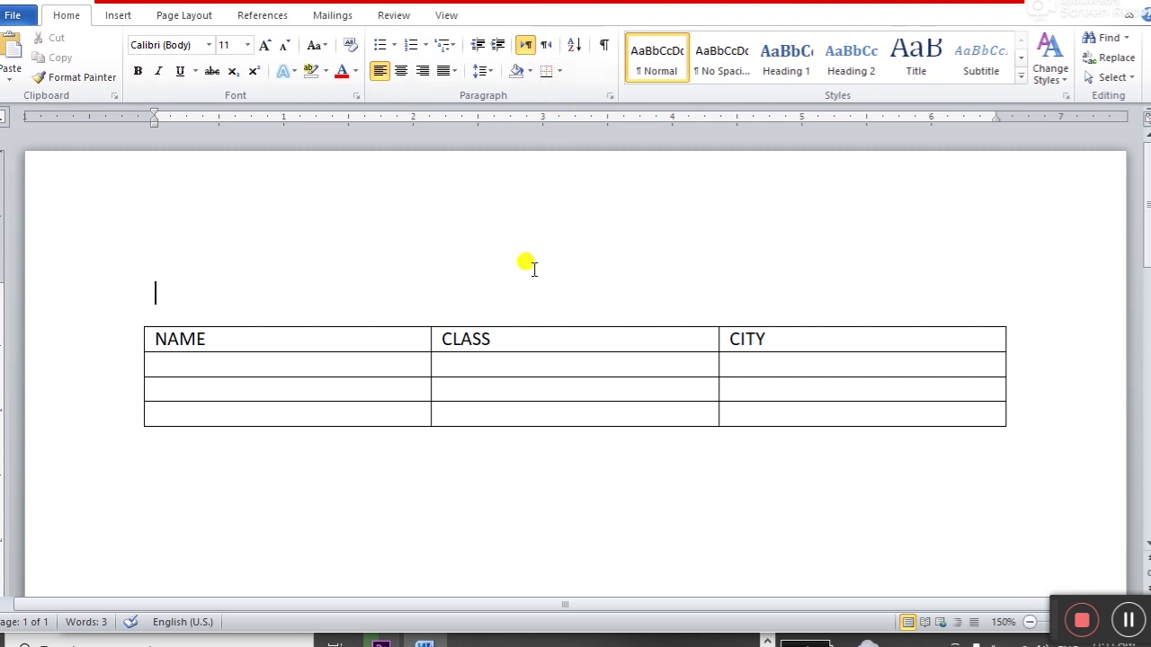
pyautogui.click(246, 339)
pyautogui.click(231, 358)
pyautogui.click(302, 390)
pyautogui.click(298, 412)
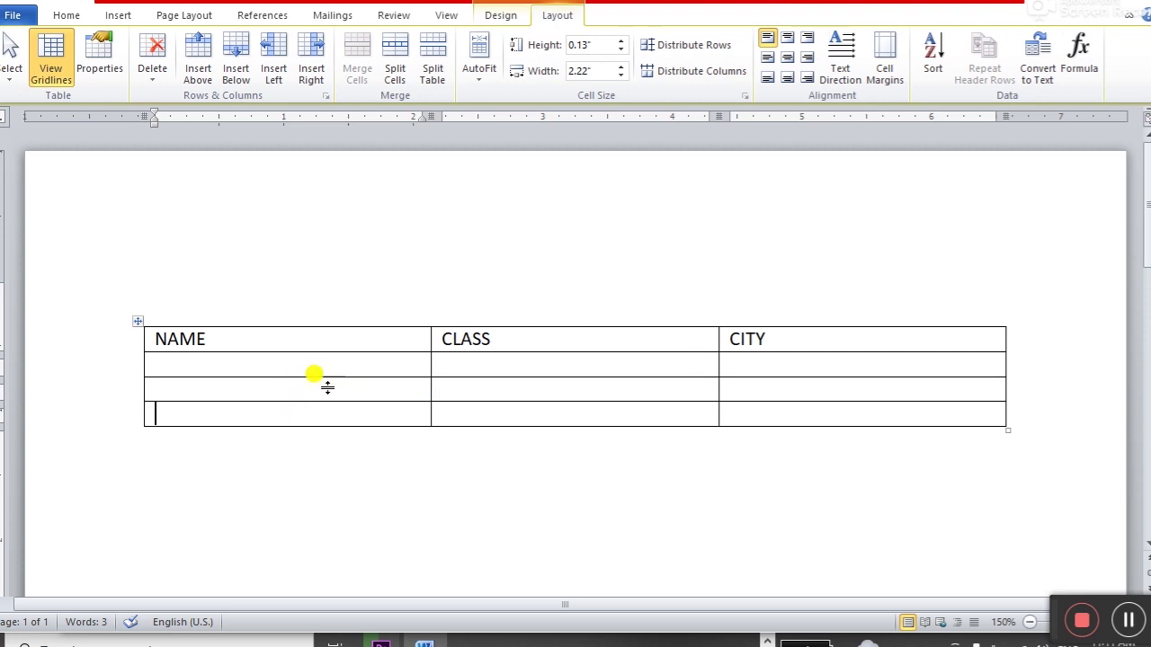
pyautogui.click(236, 74)
pyautogui.click(235, 77)
pyautogui.click(236, 79)
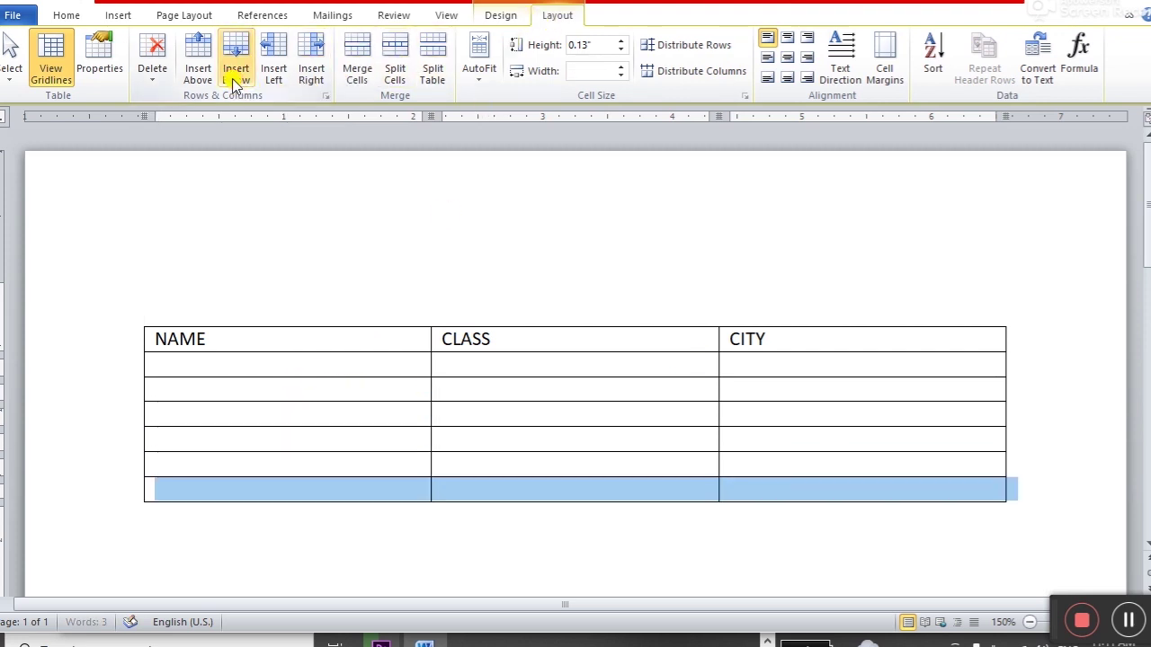
# Step: Enter ZAHID, YAQOOB, WAJID, ZUBAIR, HAMZA and AHMAD down the NAME column
pyautogui.click(232, 364)
pyautogui.write('ZAHID')
pyautogui.press('Down')
pyautogui.write('YAQOOB')
pyautogui.press('Down')
pyautogui.write('WAJID')
pyautogui.press('Down')
pyautogui.write('ZUBAIR')
pyautogui.press('Down')
pyautogui.write('HAMZA')
pyautogui.press('Down')
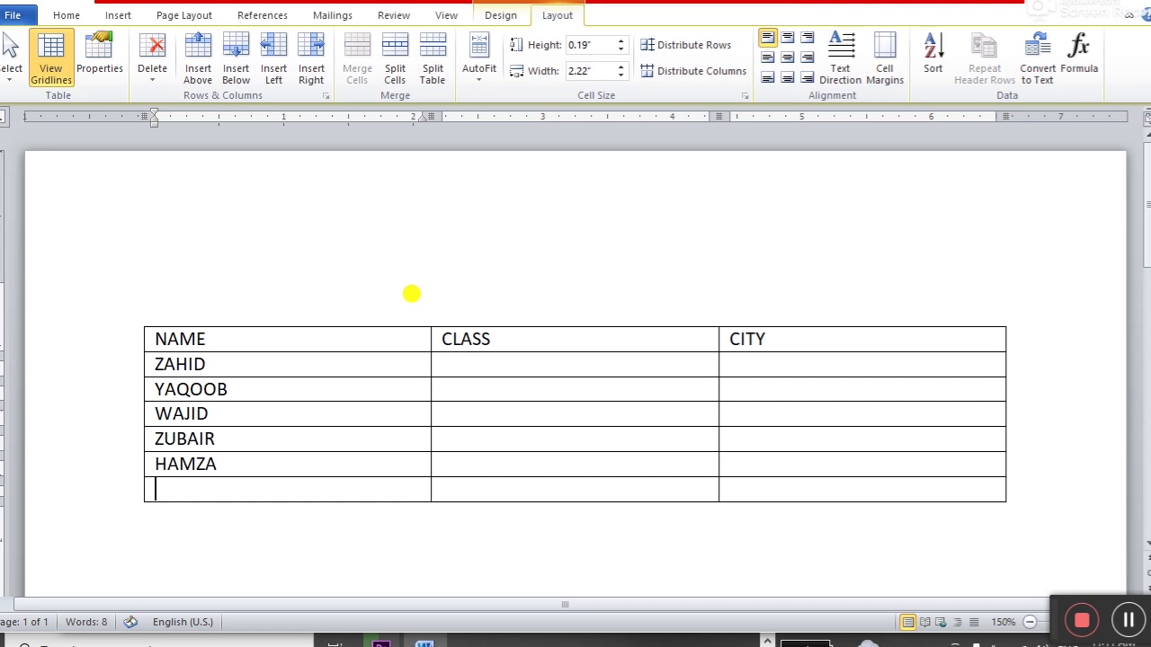
pyautogui.write('AHMAD')
# Step: Add one more row at the bottom and enter the name BASHIR in it
pyautogui.press('Tab')
pyautogui.press('Up')
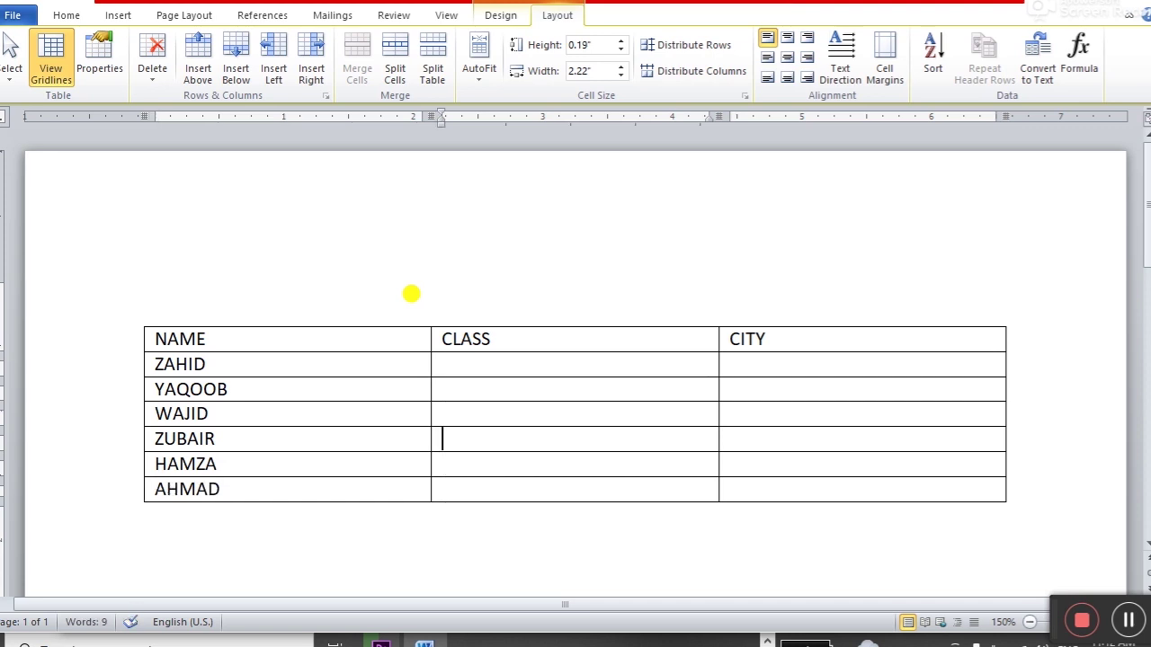
pyautogui.click(232, 72)
pyautogui.click(291, 517)
pyautogui.write('BASHIR')
pyautogui.press('Tab')
pyautogui.press('Up')
pyautogui.press('Up')
# Step: Fill the CLASS column with OFFICE, GRAPH, AUTOCAD, DIGITAL MARKETING, OFFICE and a website class
pyautogui.write('OFFICE')
pyautogui.press('Down')
pyautogui.write('GRAPH')
pyautogui.press('Down')
pyautogui.write('AUTOCAD')
pyautogui.press('Down')
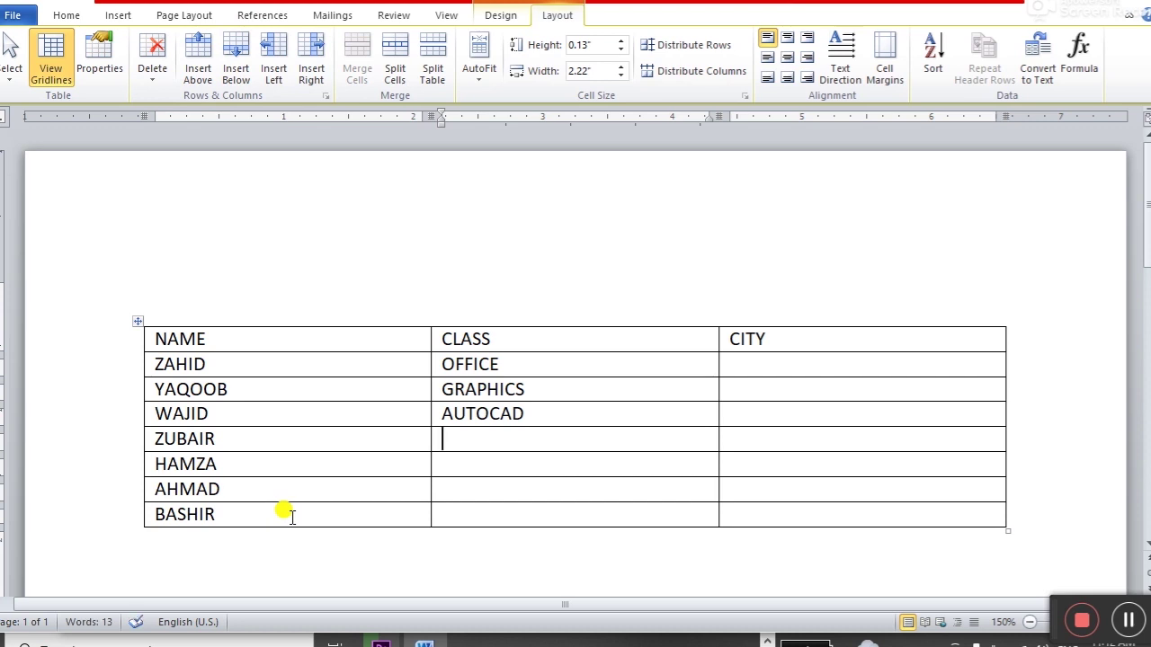
pyautogui.write('DIGITAL MA')
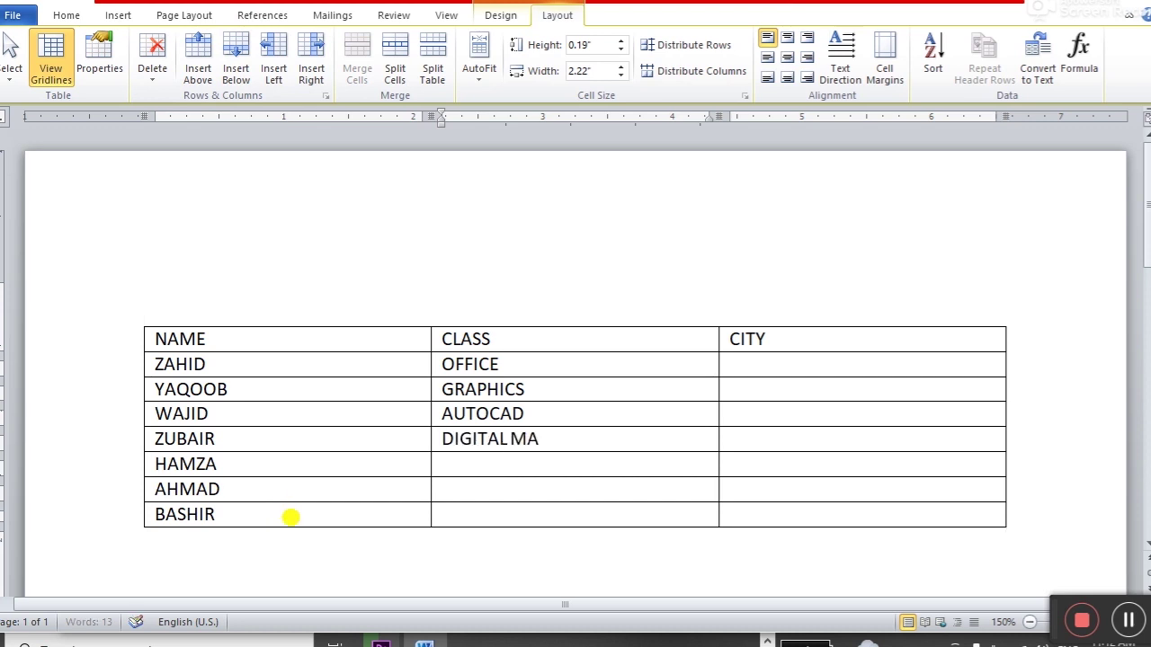
pyautogui.write('RKETING')
pyautogui.press('Down')
pyautogui.write('OF')
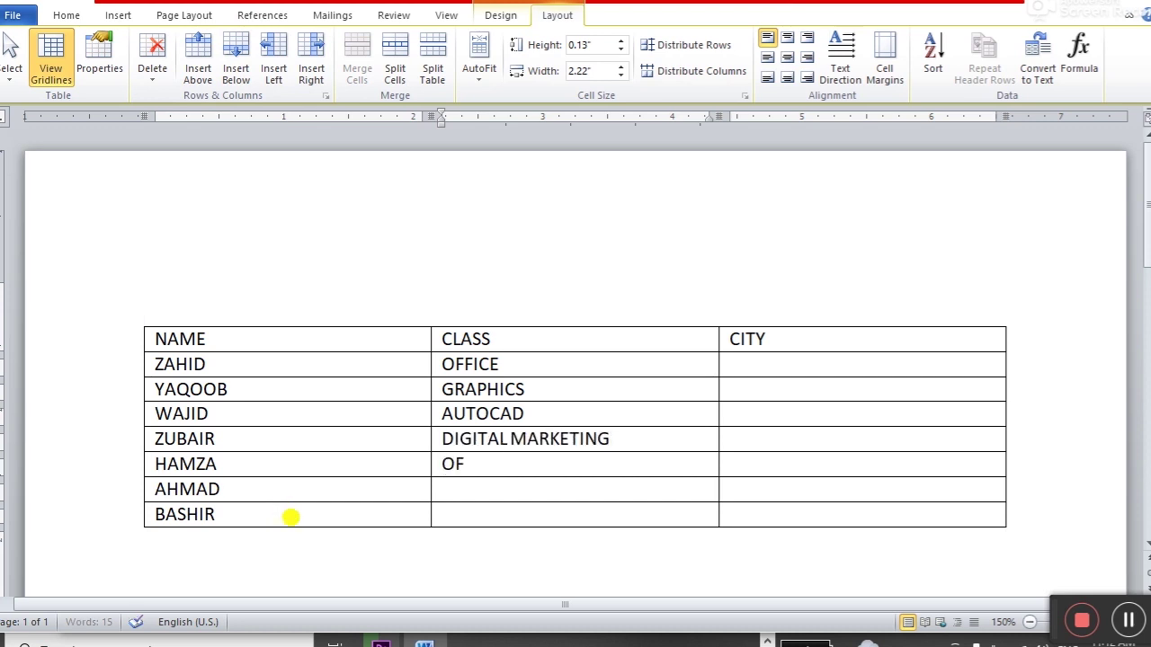
pyautogui.write('FICE')
pyautogui.press('Down')
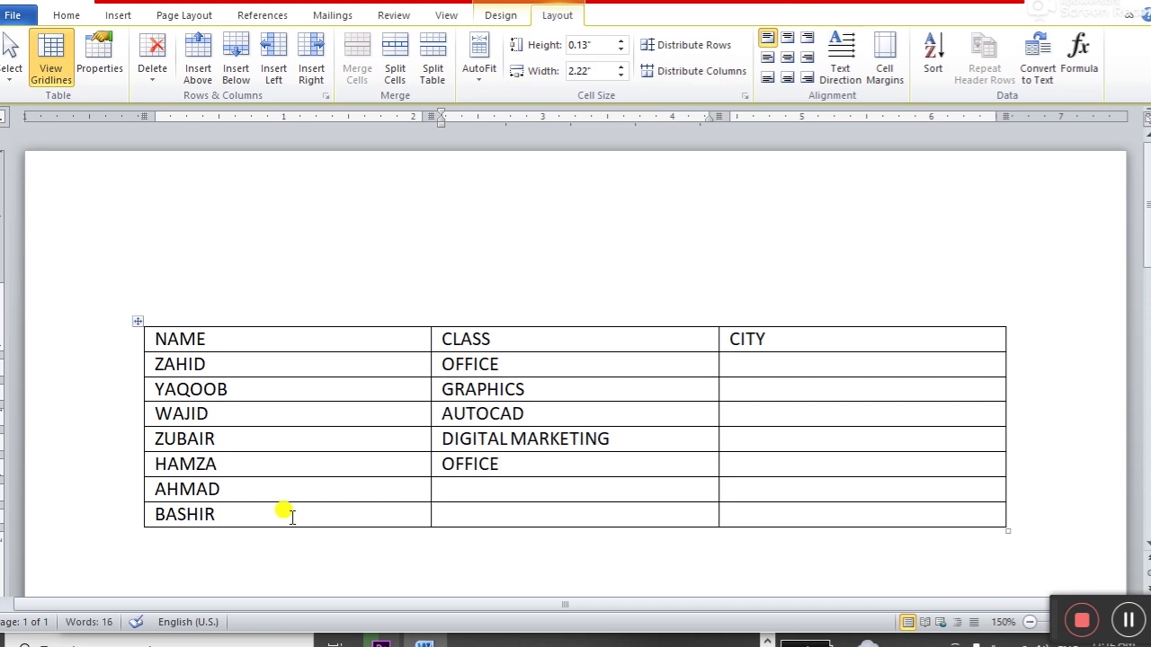
pyautogui.write('WEBSITE')
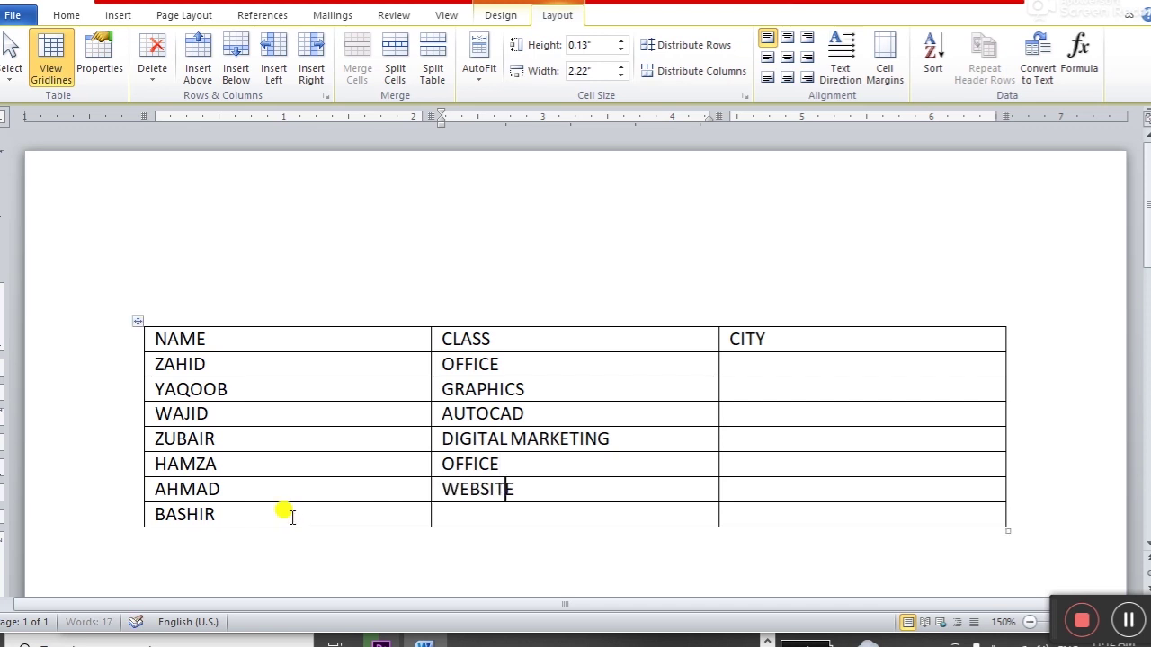
pyautogui.write('TE')
pyautogui.press('BackSpace')
pyautogui.write('XTILE')
pyautogui.press('Tab')
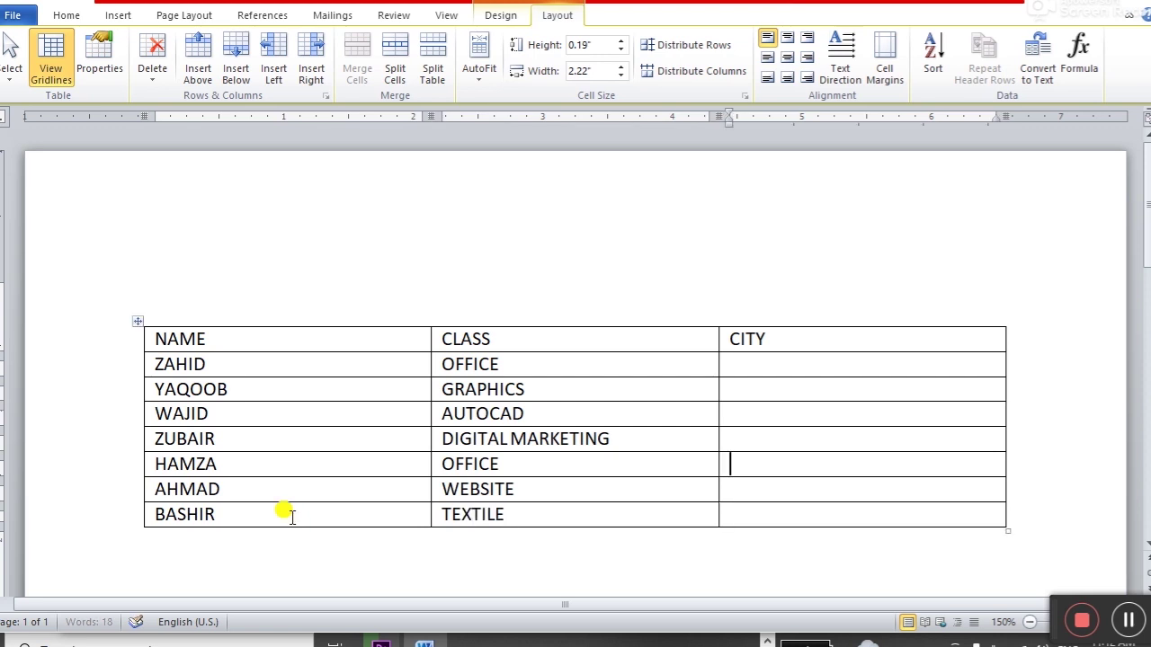
# Step: Enter LAHORE, KARACHI, MULTAN and KSUR in the first four CITY cells
pyautogui.write('LAHORE')
pyautogui.press('Down')
pyautogui.write('KARACHI')
pyautogui.press('Down')
pyautogui.write('MULTAN')
pyautogui.press('Down')
pyautogui.write('KSUR')
pyautogui.press('Down')
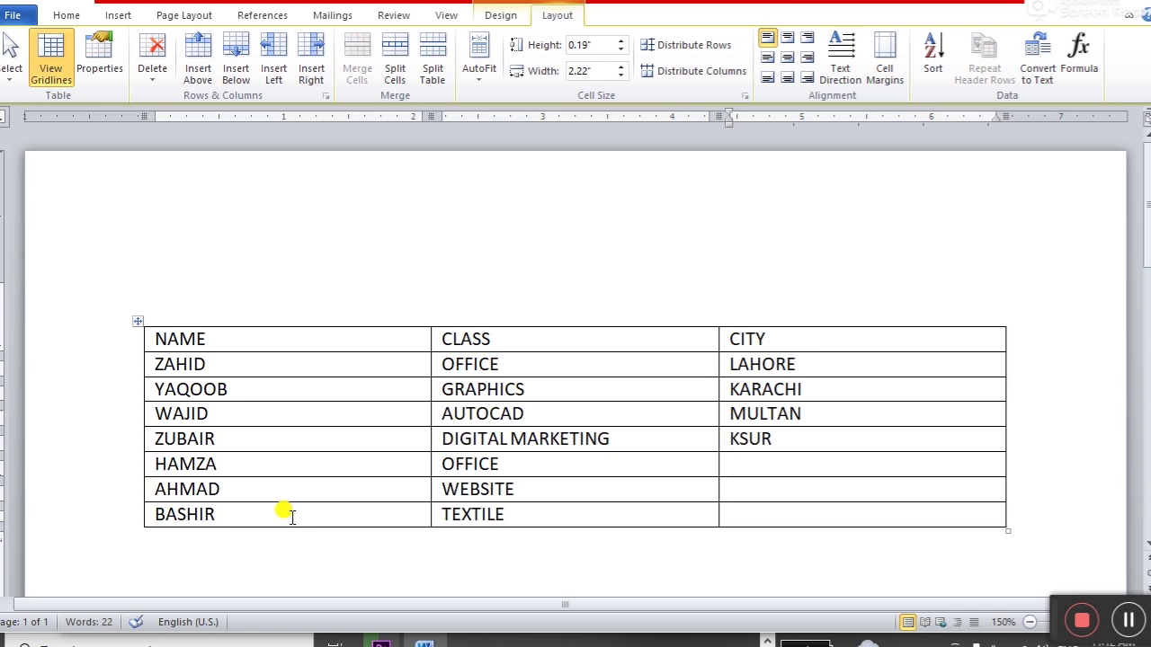
# Step: Correct KSUR to KASUR and add SIAKOT, LAHORE and KARACHI in the remaining CITY cells
pyautogui.press('BackSpace')
pyautogui.write('ASUR')
pyautogui.press('Down')
pyautogui.write('SIAKOT')
pyautogui.press('Down')
pyautogui.write('LAHORE')
pyautogui.press('Down')
pyautogui.write('KAR')
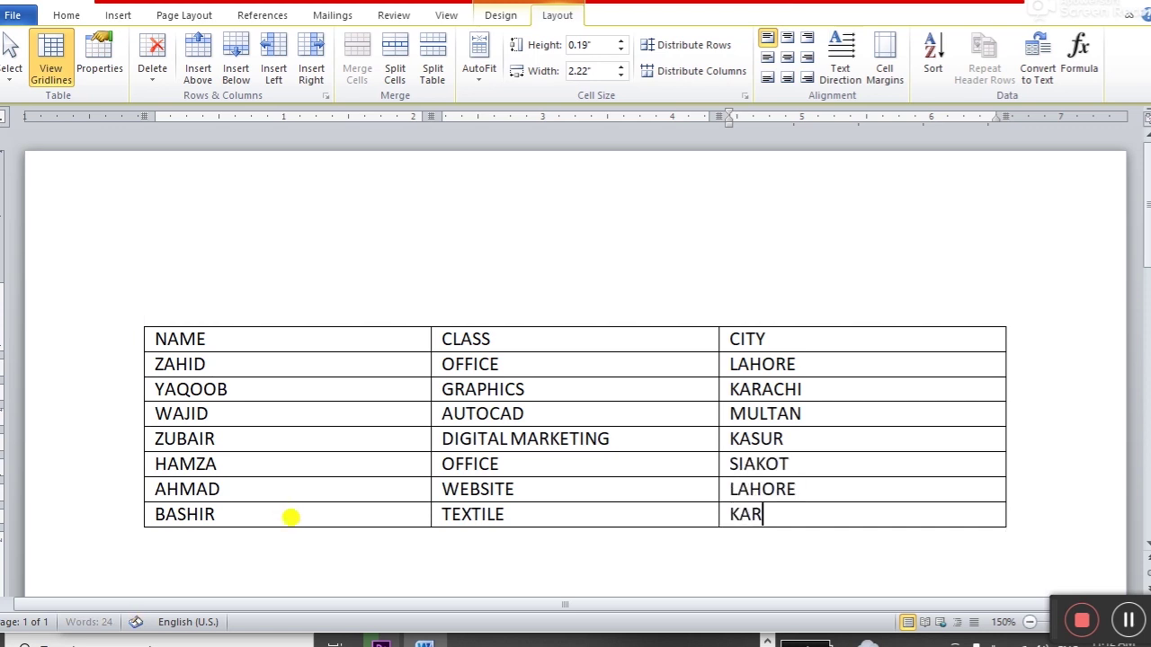
pyautogui.write('ACHI')
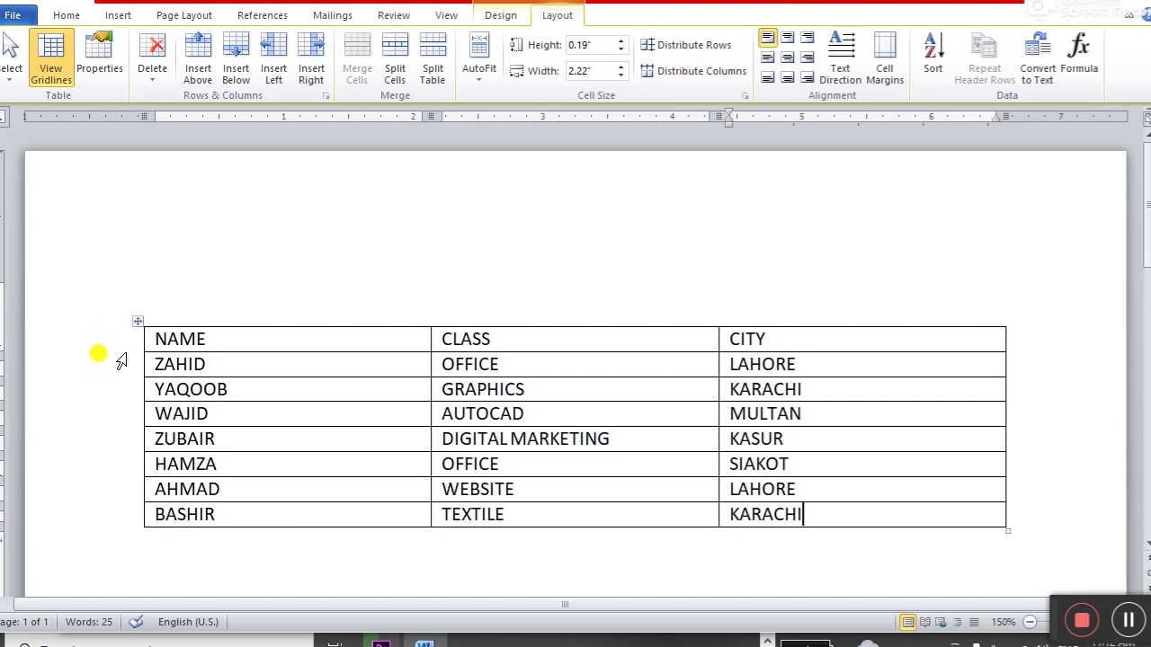
pyautogui.moveTo(288, 325)
pyautogui.click(125, 348)
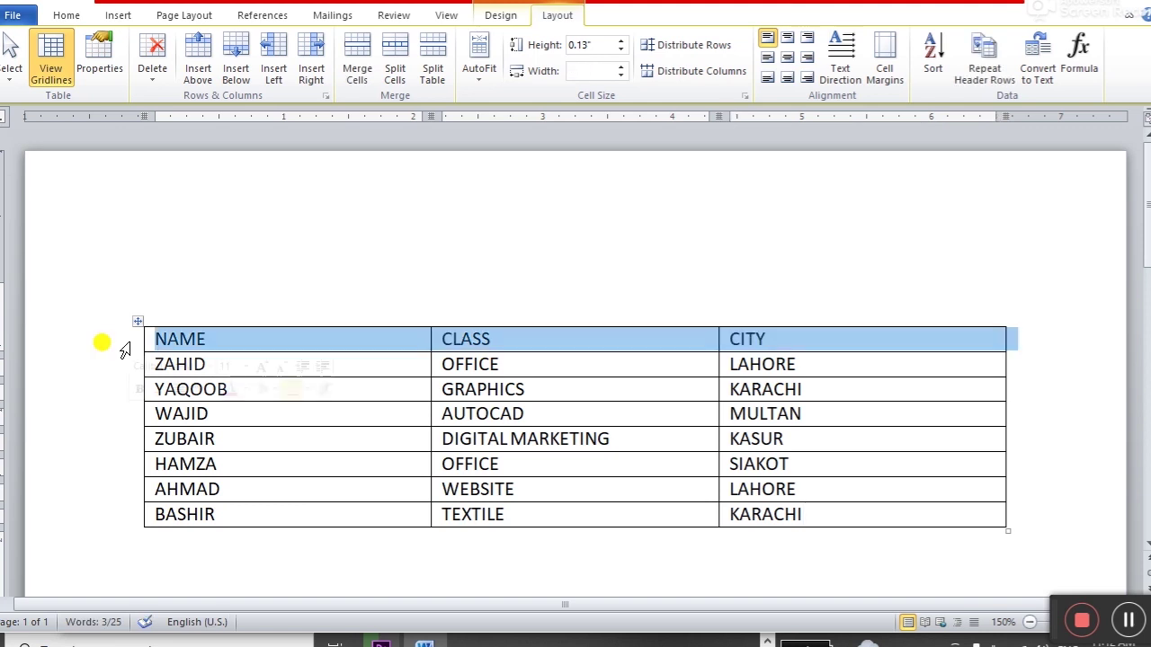
# Step: Make the header row NAME, CLASS, CITY bold at font size 12
pyautogui.click(306, 326)
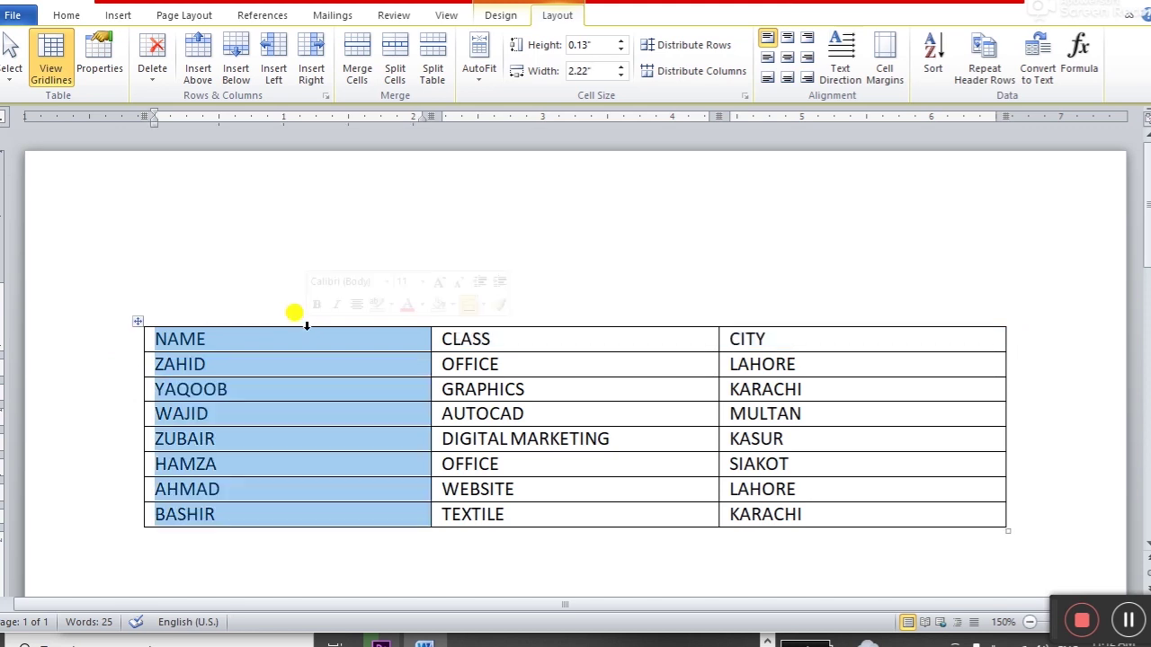
pyautogui.click(121, 344)
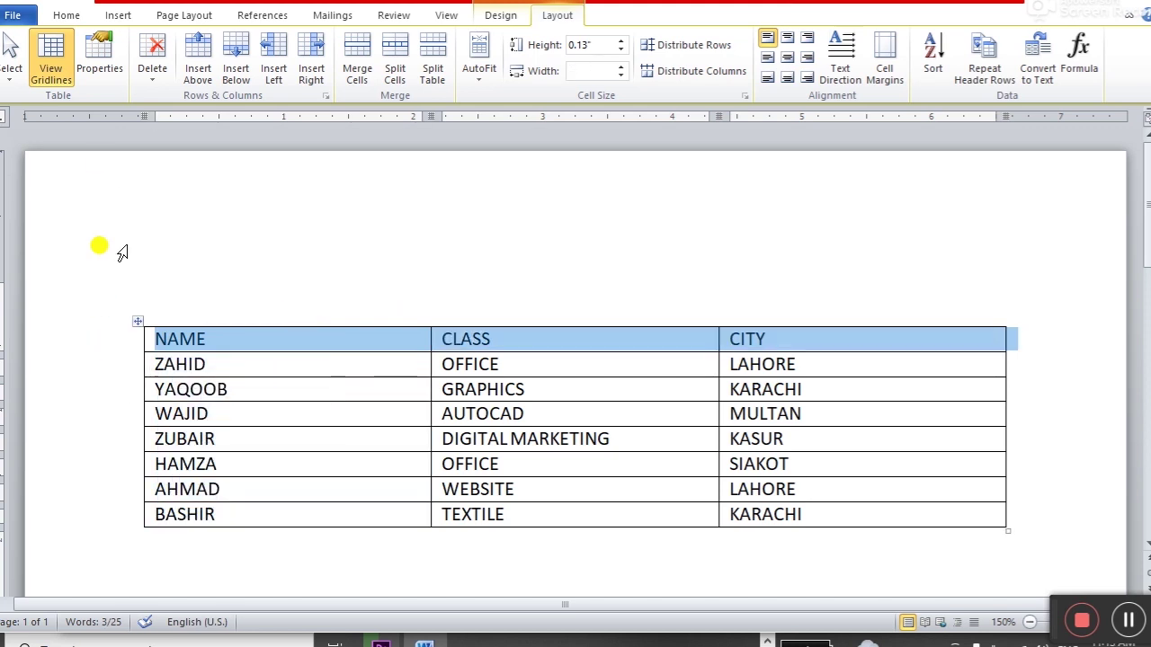
pyautogui.click(66, 16)
pyautogui.click(138, 76)
pyautogui.click(264, 46)
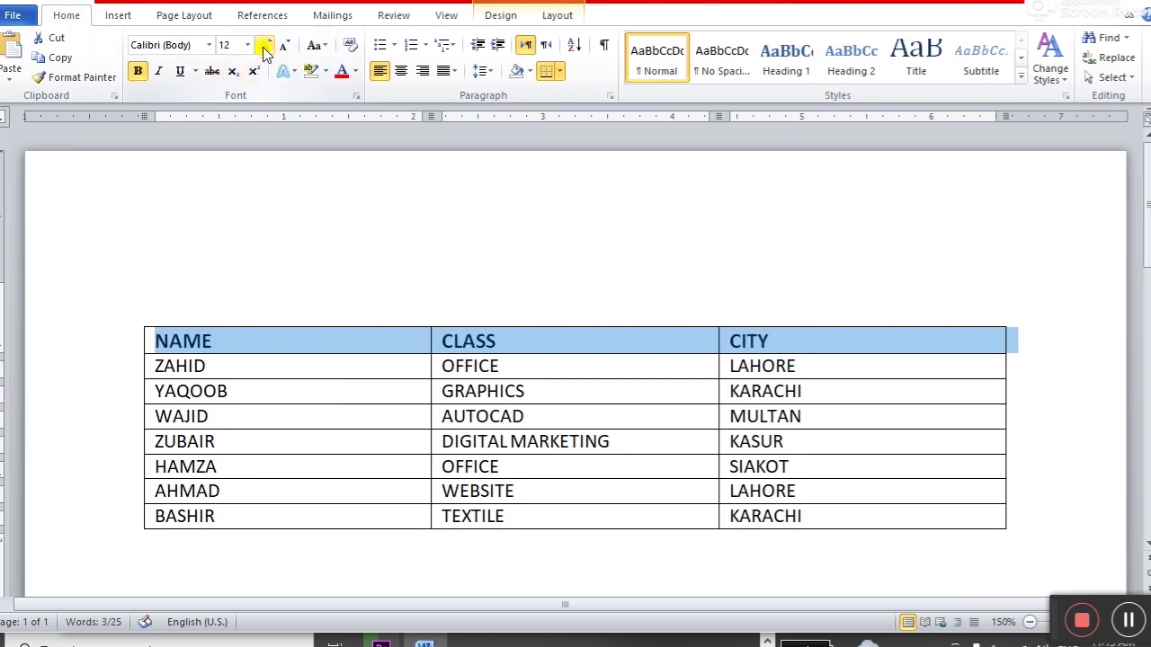
pyautogui.click(330, 366)
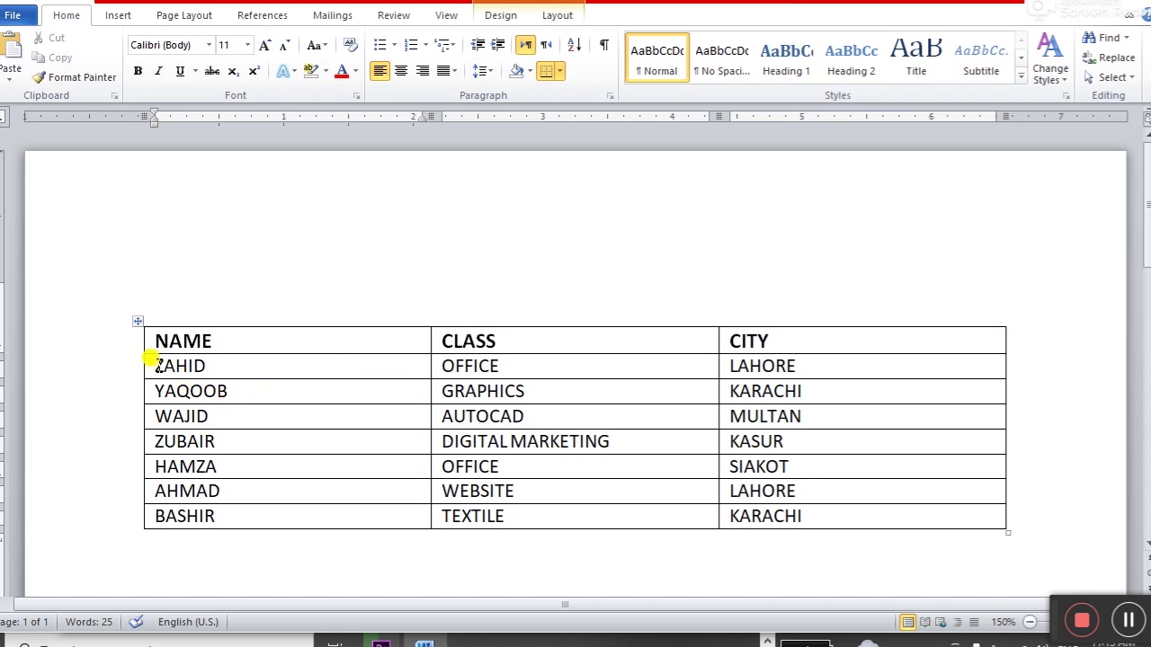
# Step: Try partial selections in the names, then return to the ZAHID cell for the table layout options
pyautogui.moveTo(154, 364); pyautogui.dragTo(167, 367)
pyautogui.moveTo(153, 440); pyautogui.dragTo(165, 440)
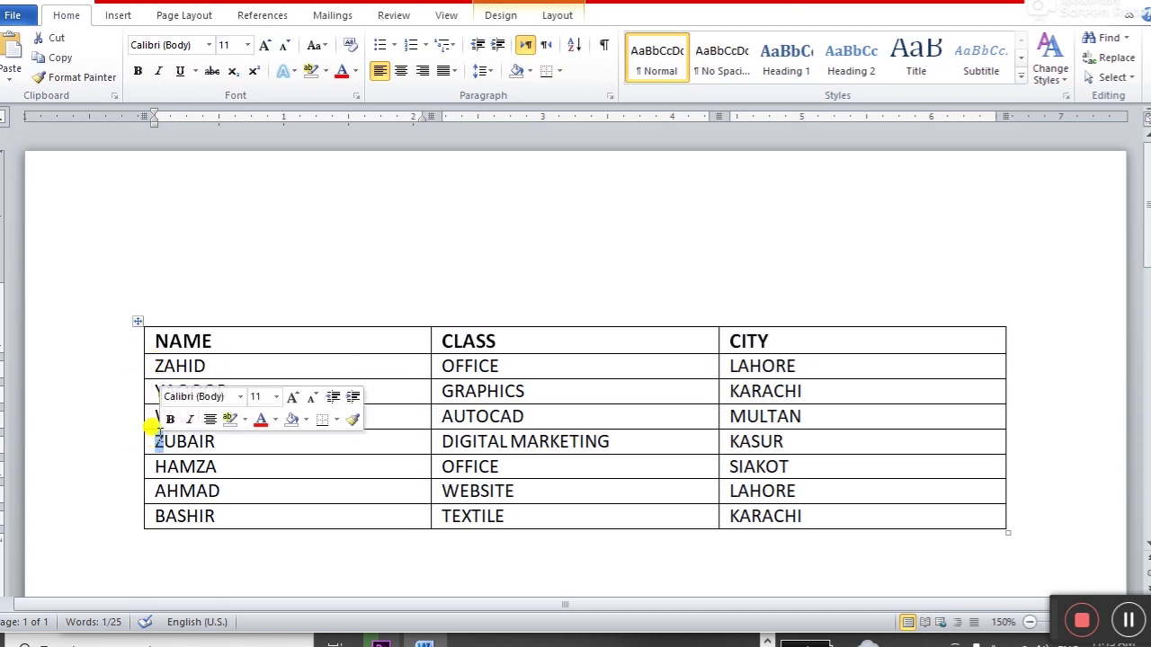
pyautogui.moveTo(151, 491); pyautogui.dragTo(165, 491)
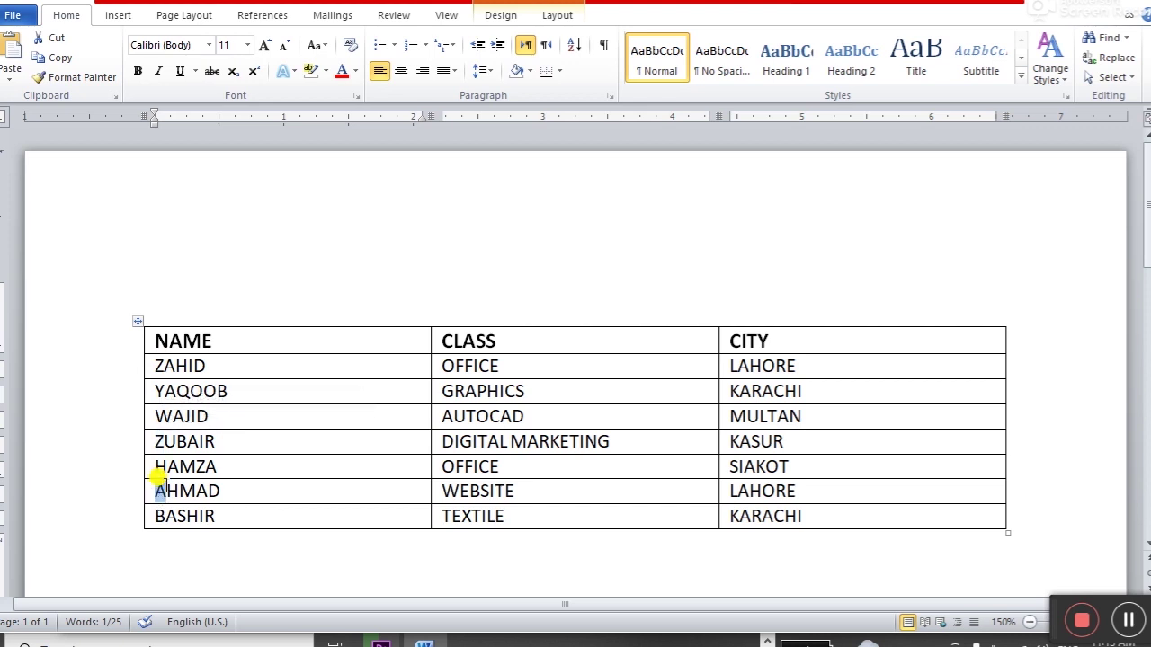
pyautogui.click(160, 364)
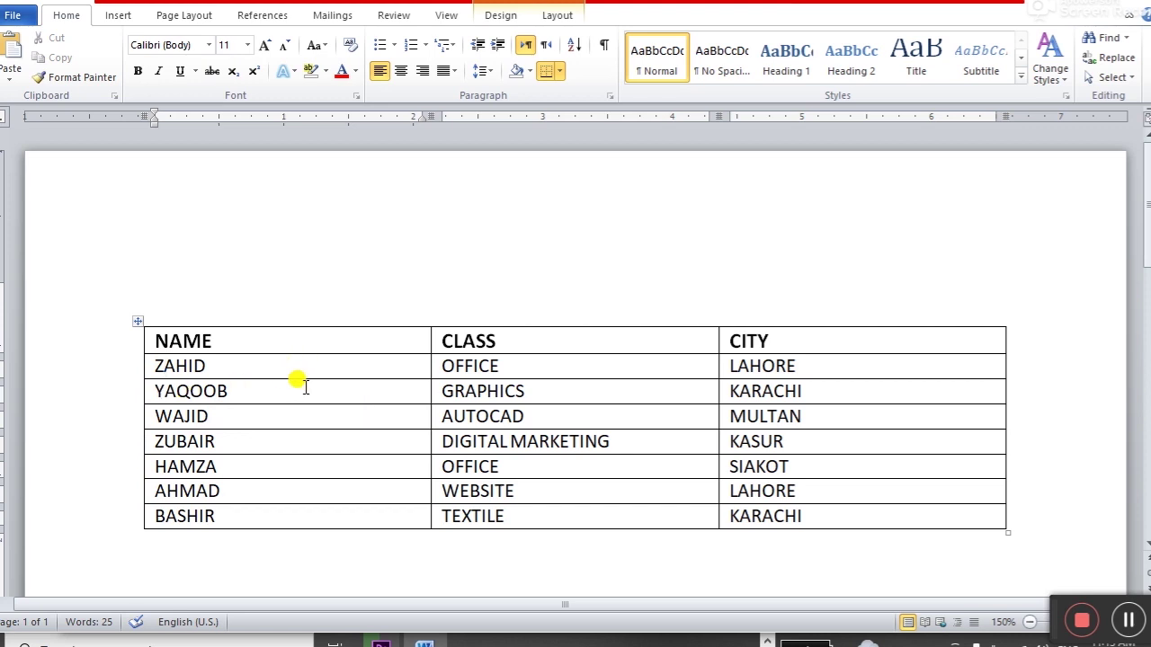
pyautogui.click(298, 250)
pyautogui.click(332, 366)
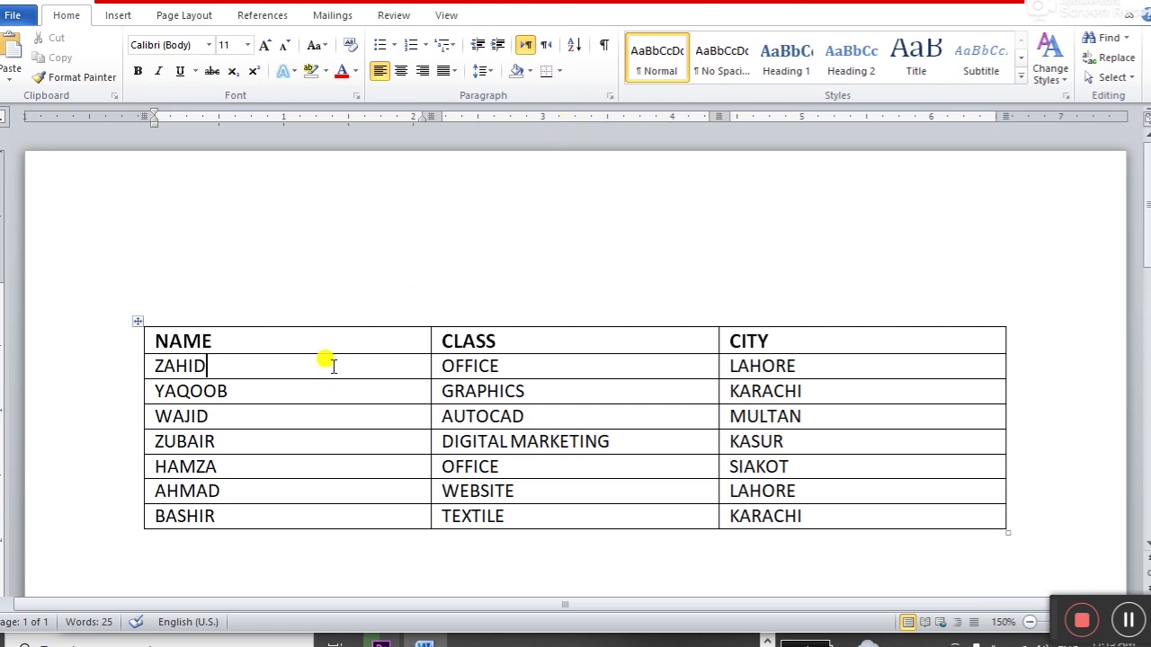
pyautogui.click(557, 15)
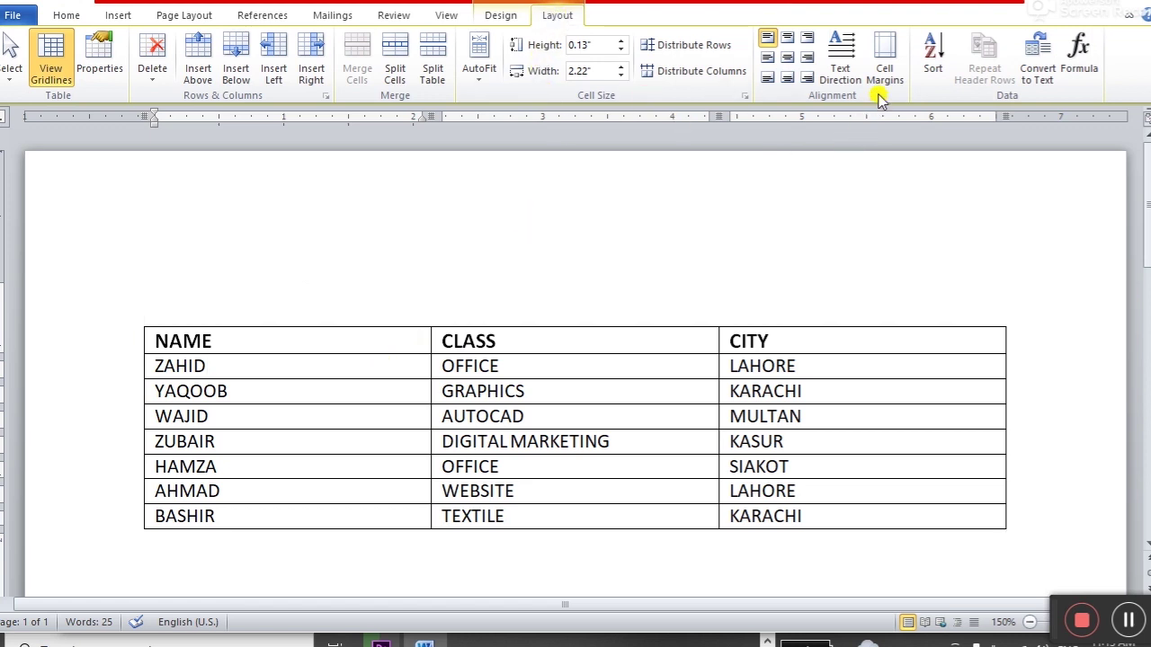
pyautogui.click(933, 56)
pyautogui.moveTo(847, 157)
pyautogui.mouseDown()
pyautogui.moveTo(774, 103)
pyautogui.moveTo(827, 172)
pyautogui.mouseUp()
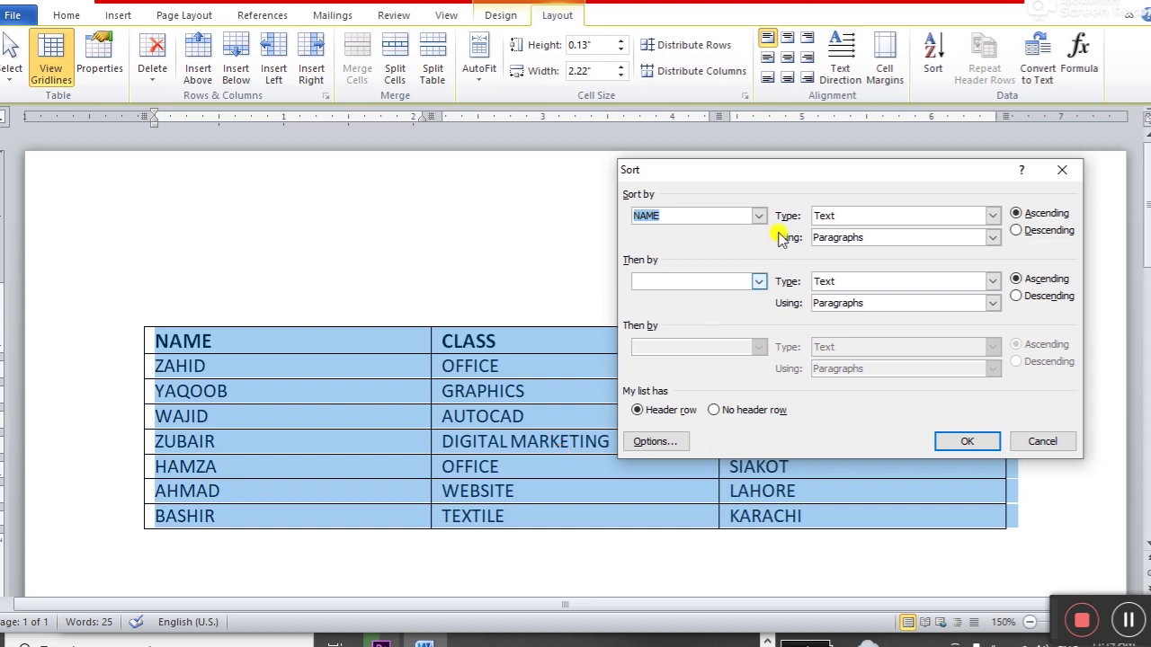
pyautogui.moveTo(815, 172); pyautogui.dragTo(822, 150)
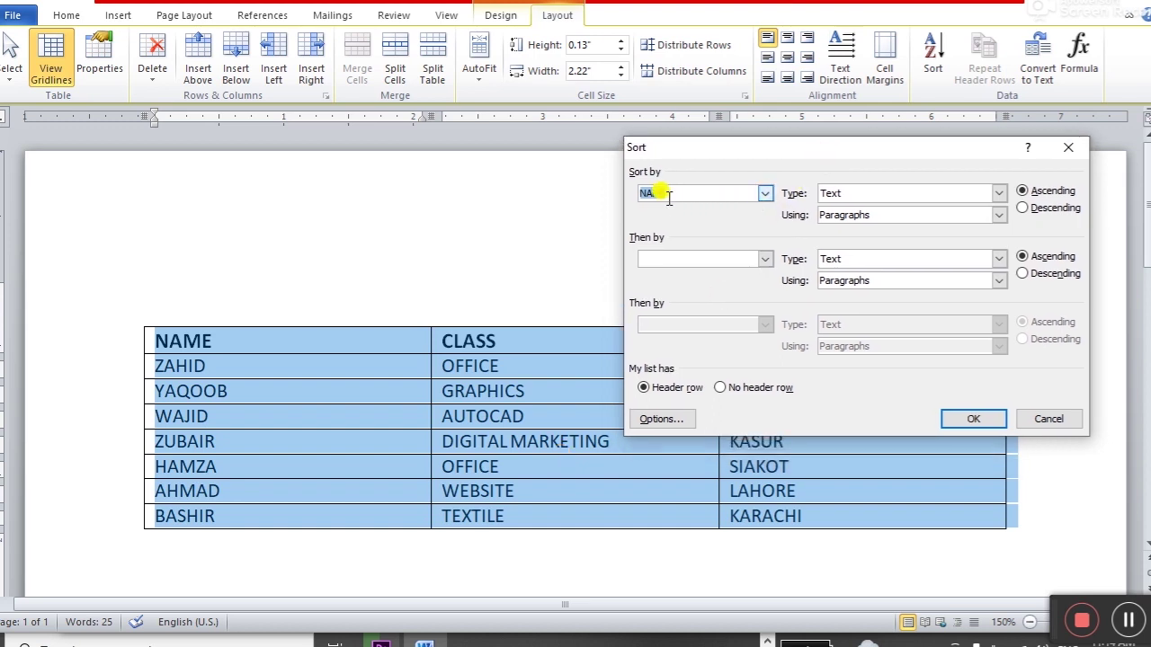
pyautogui.click(765, 196)
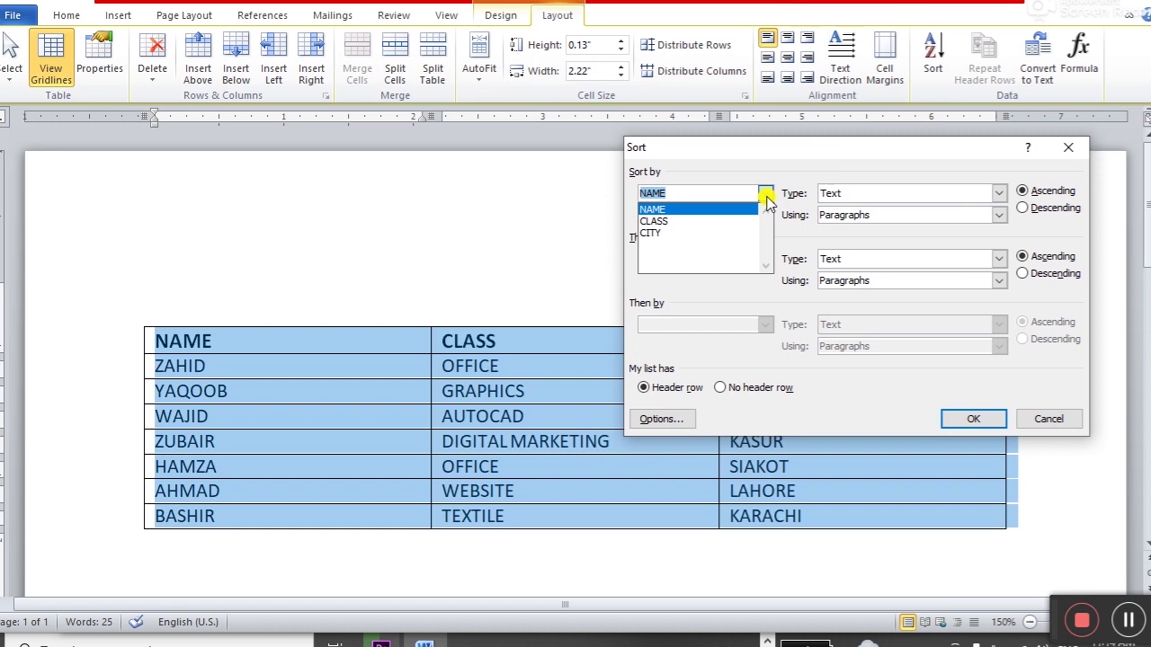
pyautogui.click(744, 210)
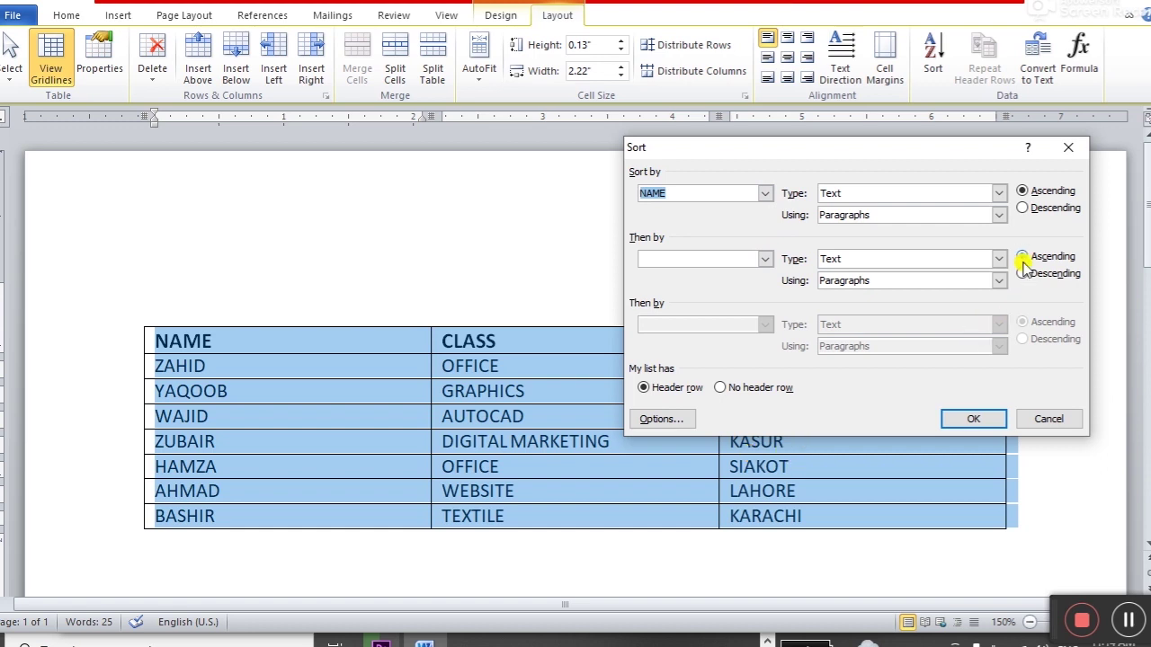
pyautogui.click(1034, 208)
pyautogui.click(1034, 193)
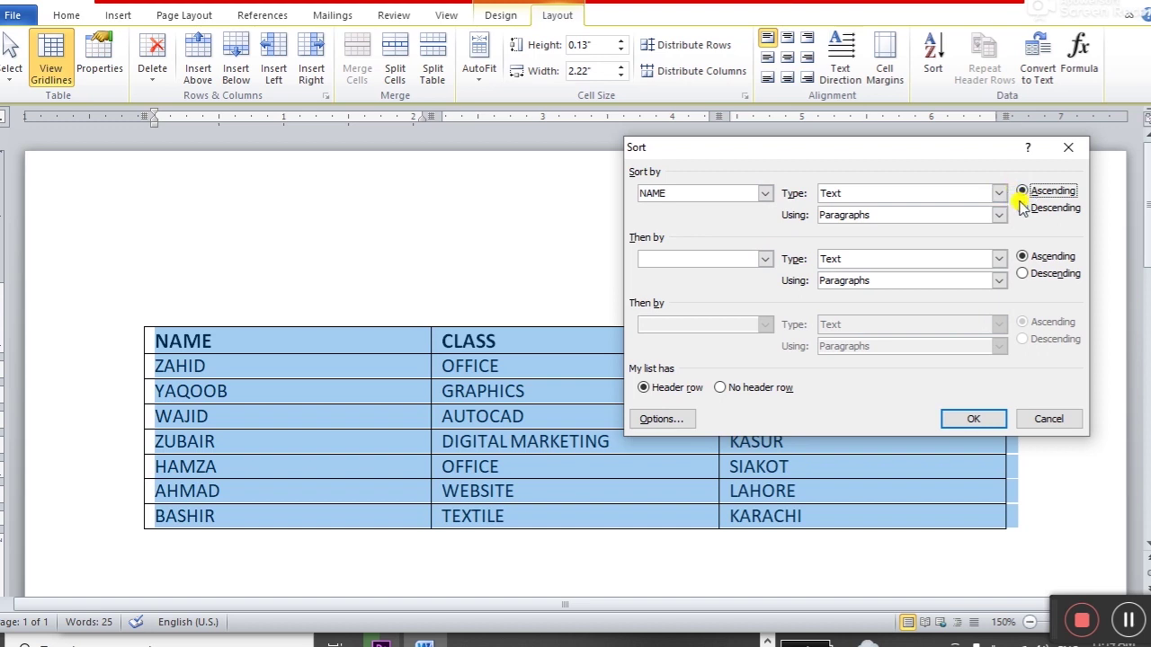
pyautogui.moveTo(984, 146)
pyautogui.mouseDown()
pyautogui.moveTo(851, 132)
pyautogui.moveTo(982, 134)
pyautogui.mouseUp()
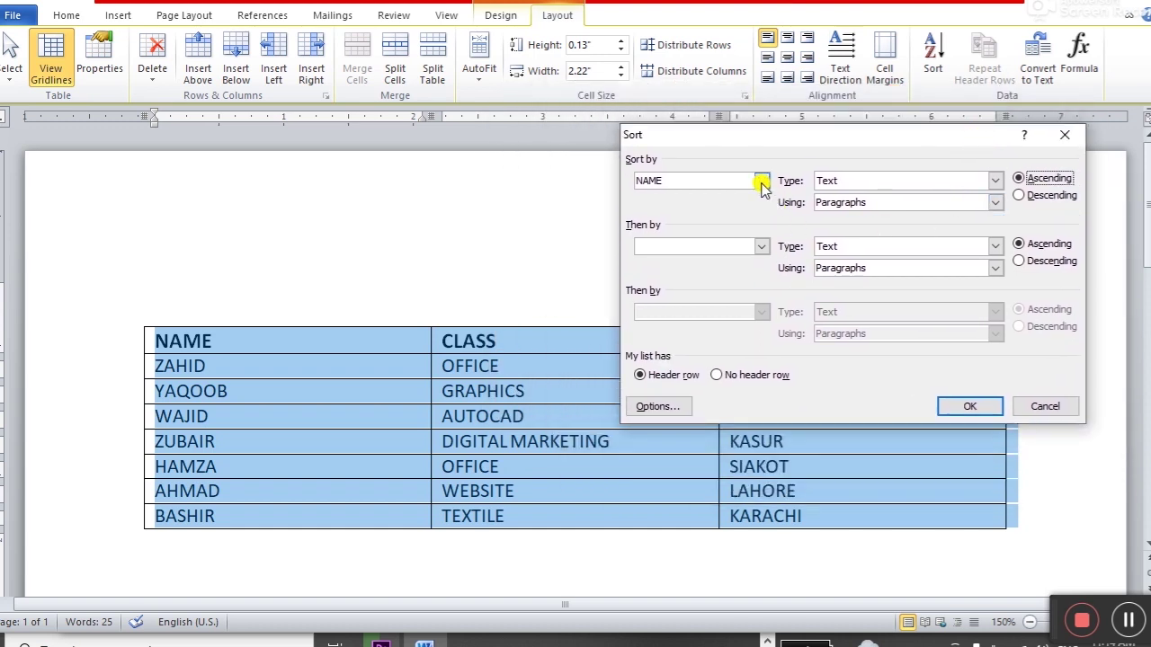
pyautogui.click(762, 184)
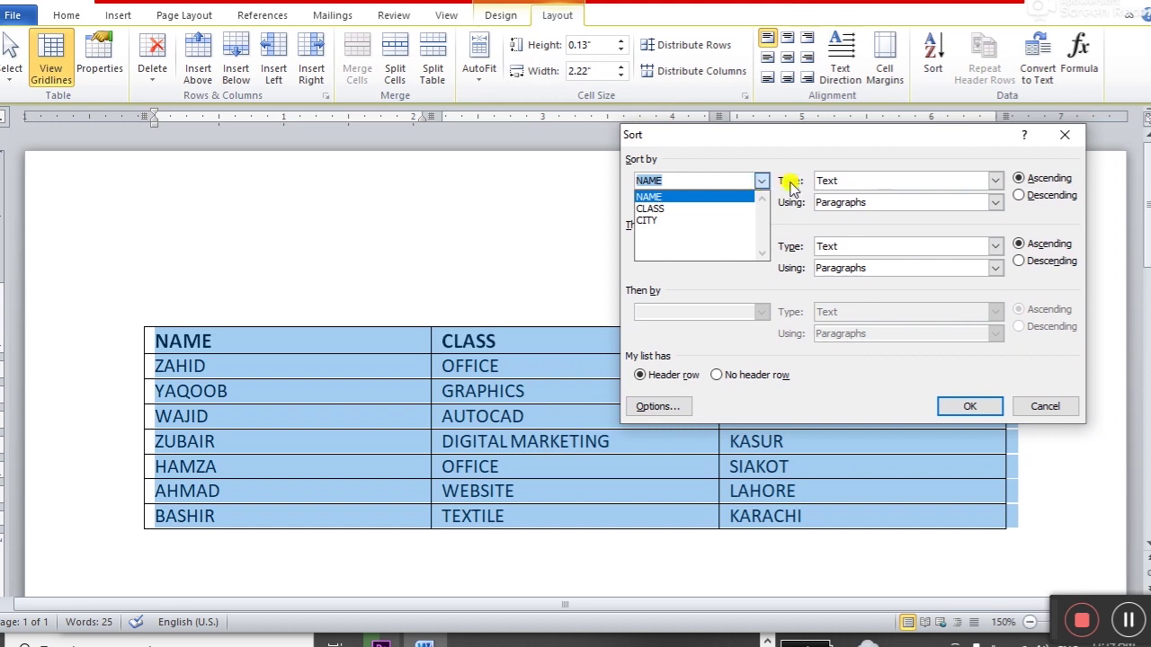
pyautogui.click(787, 185)
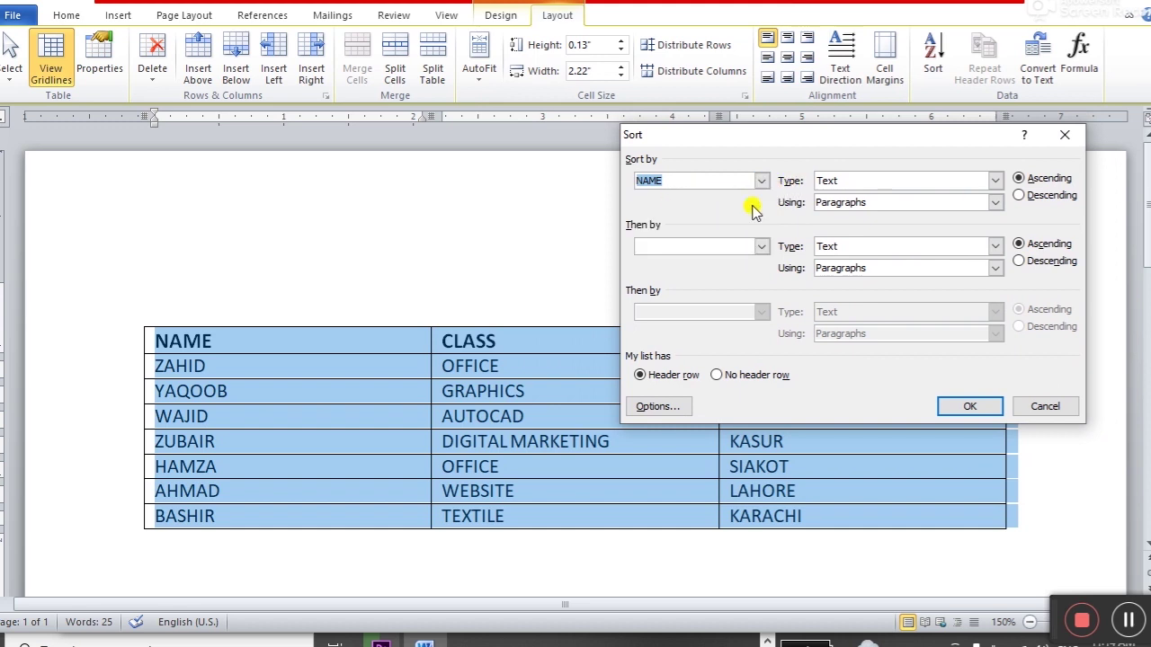
pyautogui.click(1019, 180)
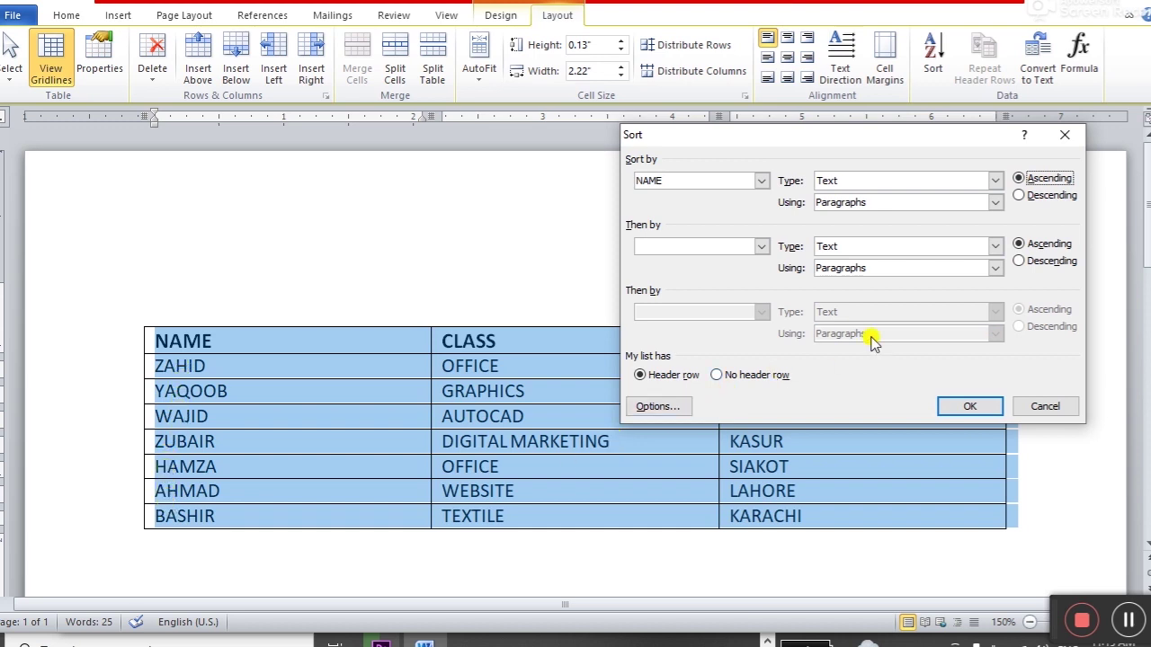
pyautogui.click(968, 410)
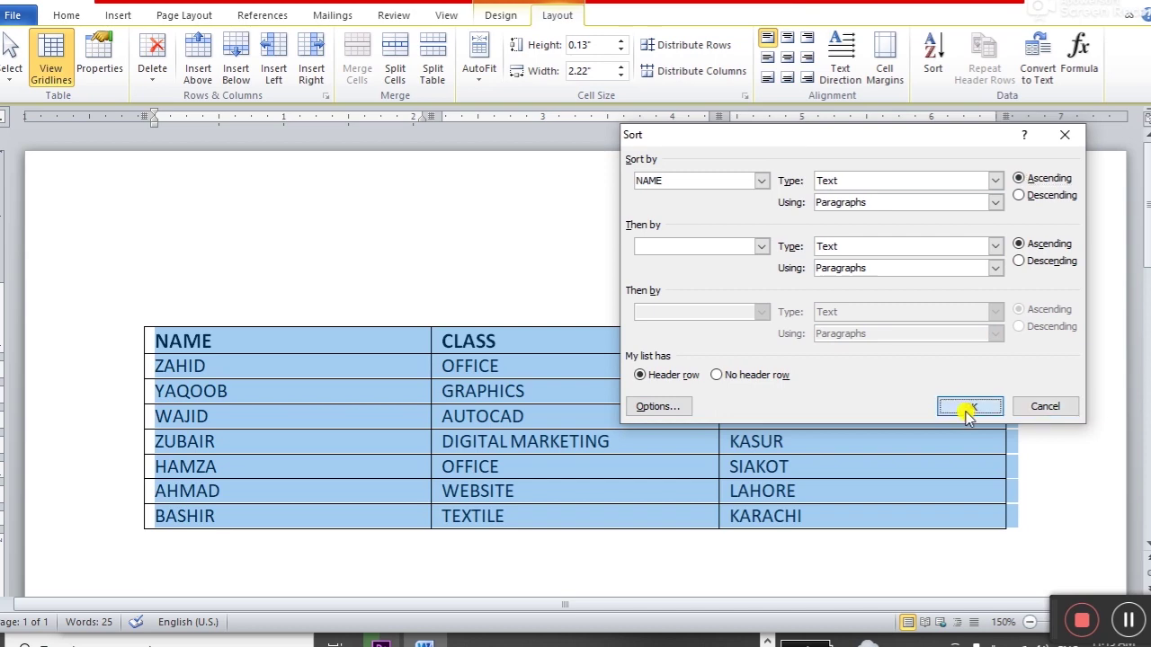
pyautogui.click(942, 422)
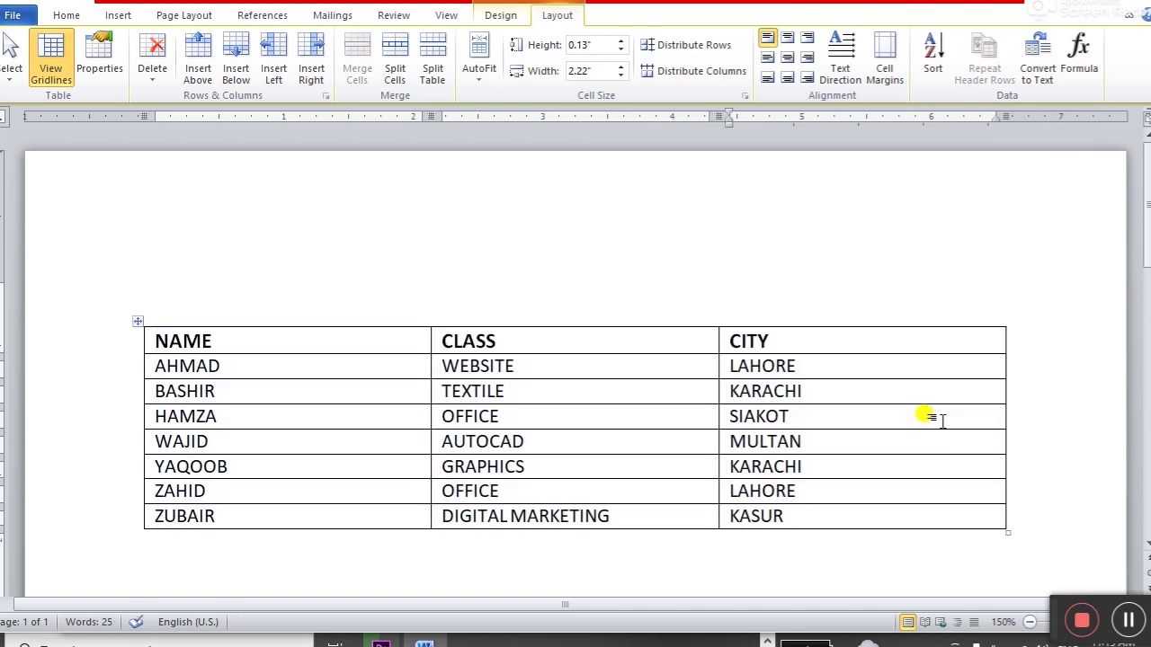
pyautogui.click(235, 363)
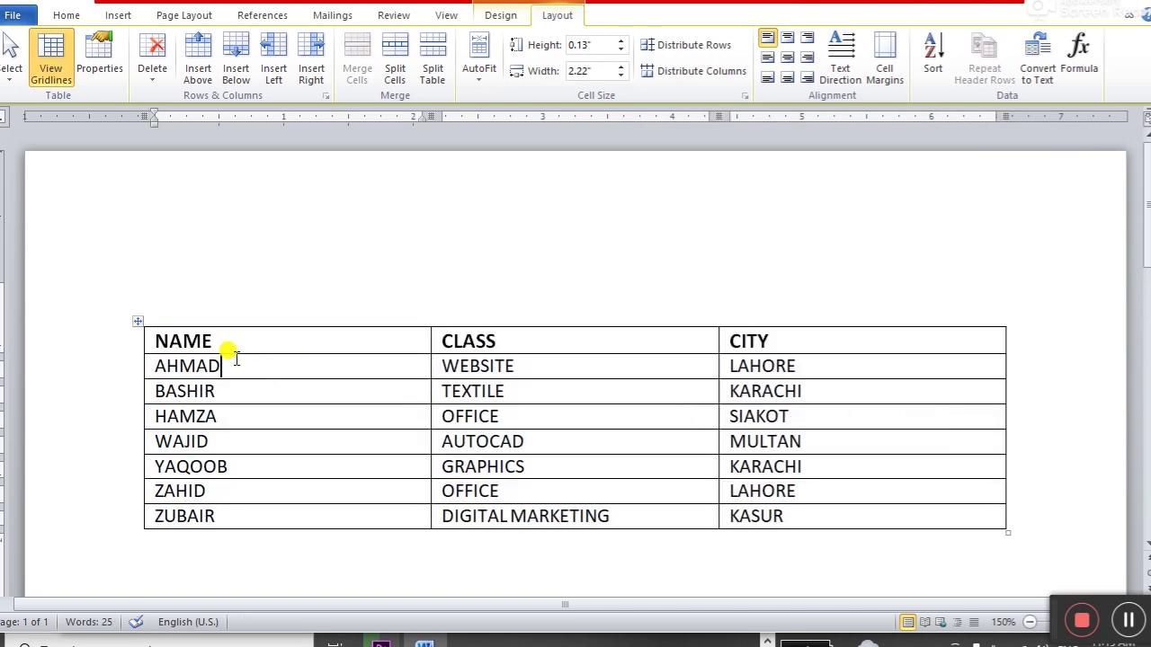
pyautogui.click(232, 442)
pyautogui.click(230, 466)
pyautogui.click(225, 491)
pyautogui.click(225, 516)
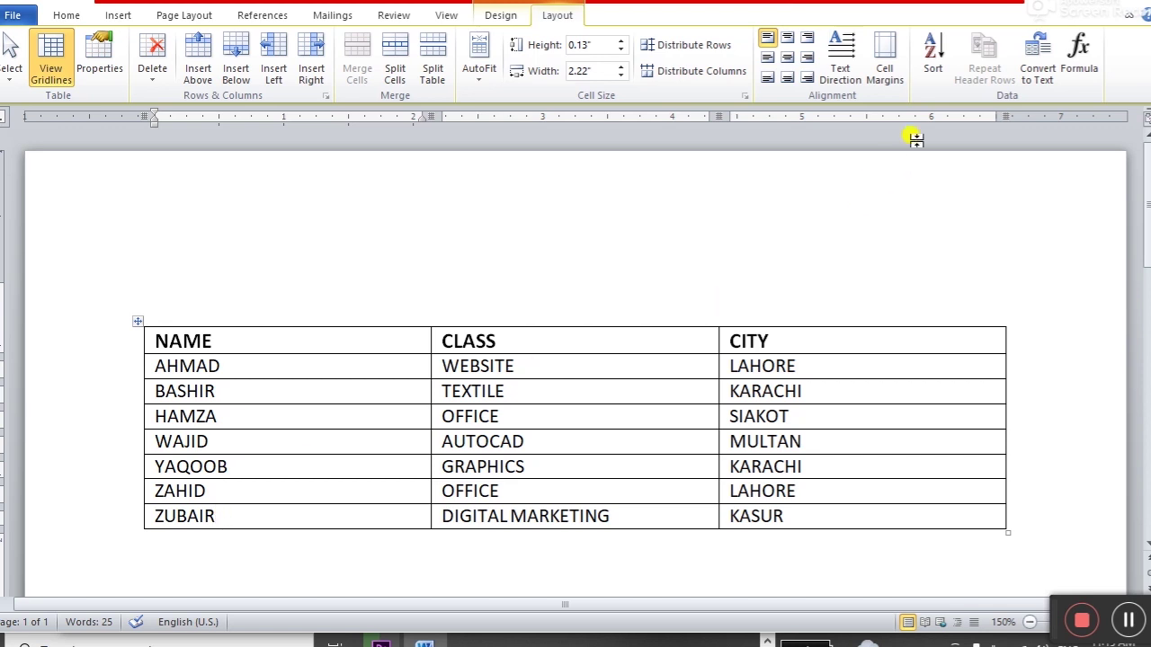
pyautogui.click(933, 59)
pyautogui.click(1043, 195)
pyautogui.click(971, 407)
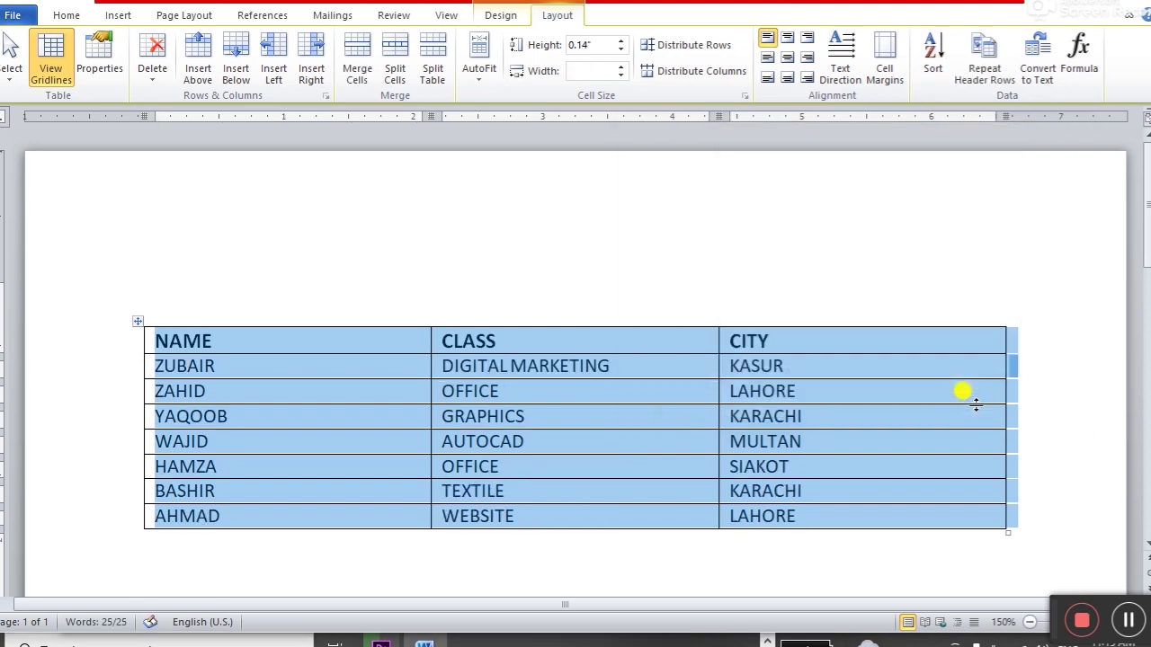
pyautogui.click(244, 361)
pyautogui.click(243, 379)
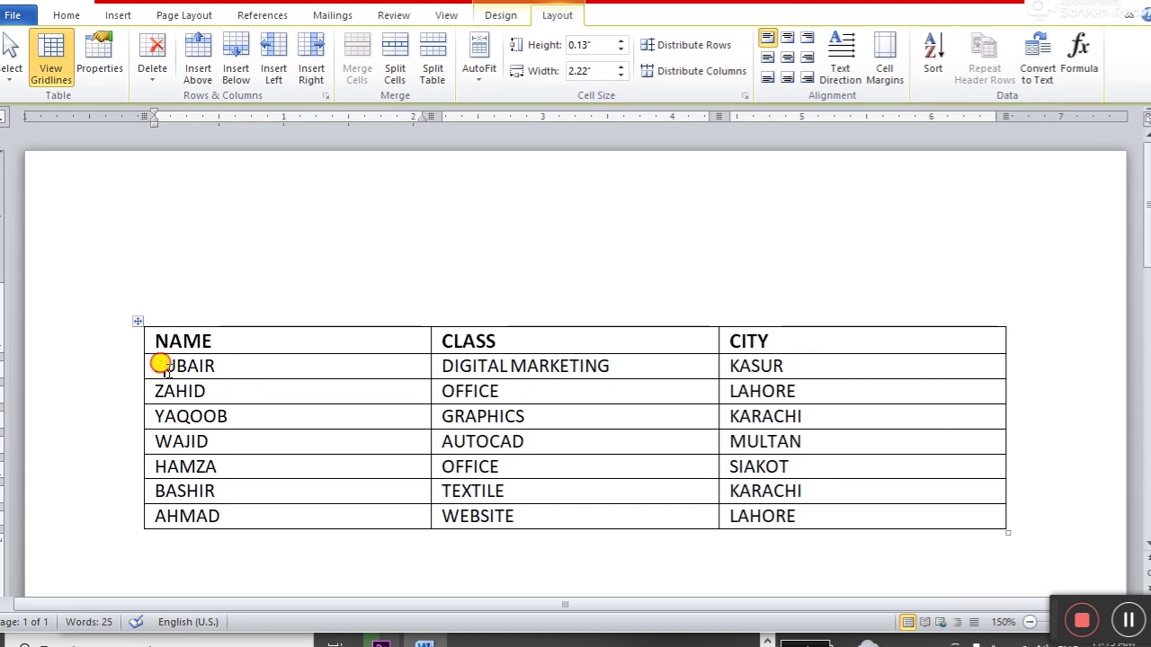
pyautogui.moveTo(160, 365); pyautogui.dragTo(173, 365)
pyautogui.click(257, 389)
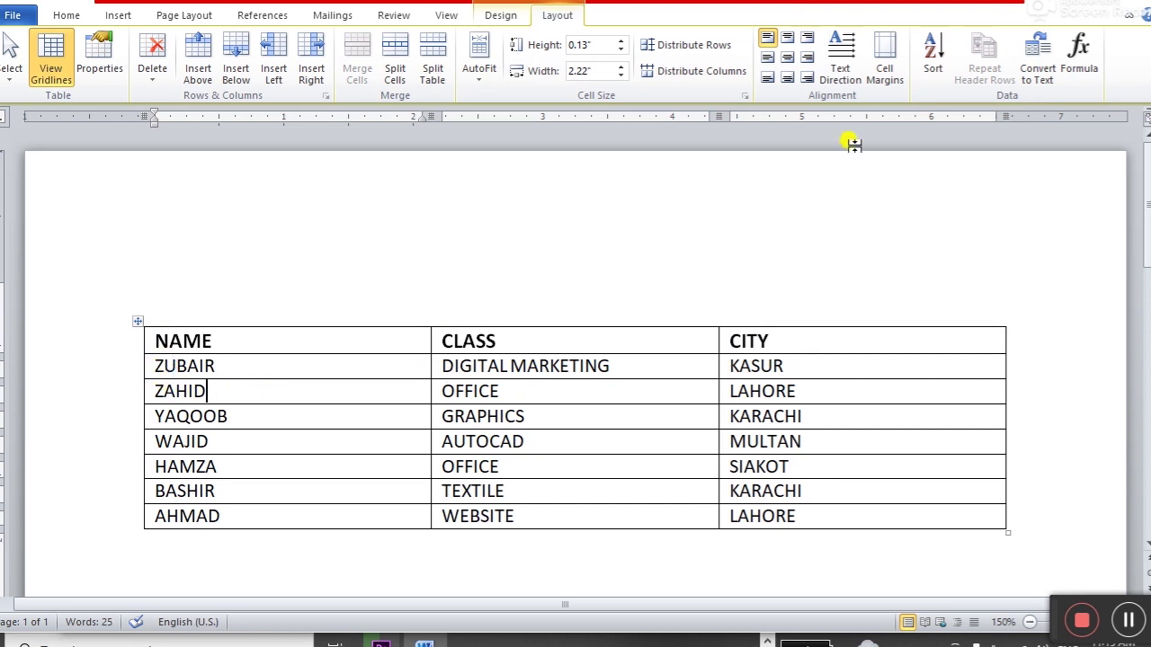
pyautogui.hotkey('ctrl', 'z')
pyautogui.hotkey('ctrl', 'z')
pyautogui.click(321, 409)
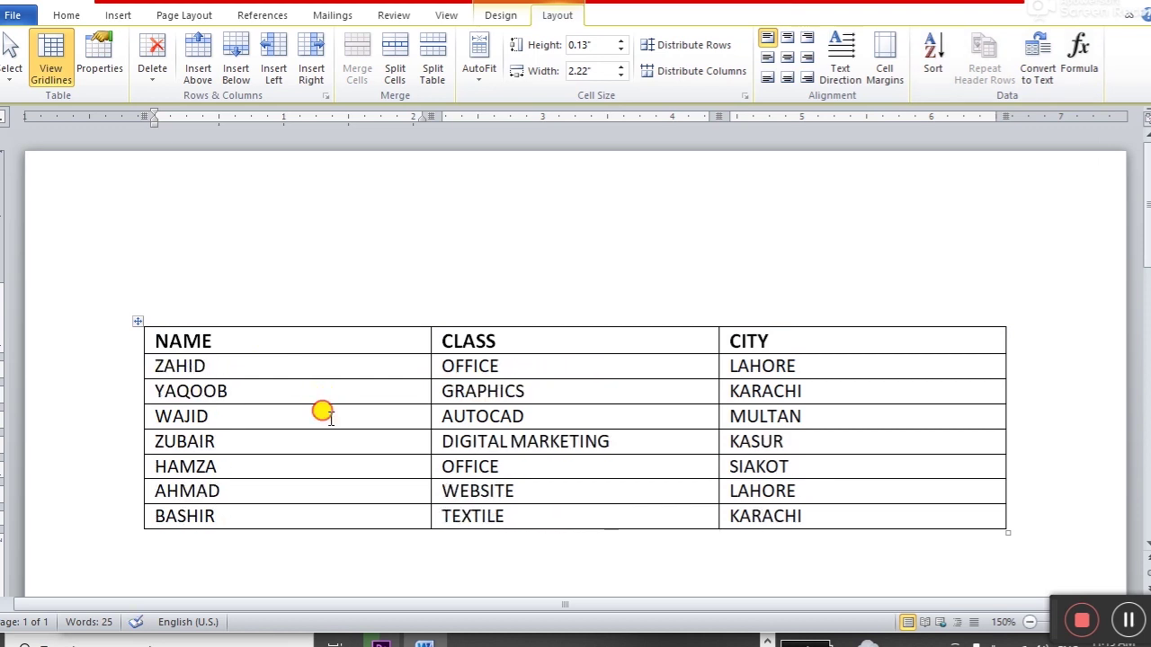
pyautogui.moveTo(153, 406); pyautogui.dragTo(212, 411)
pyautogui.click(502, 409)
pyautogui.click(369, 412)
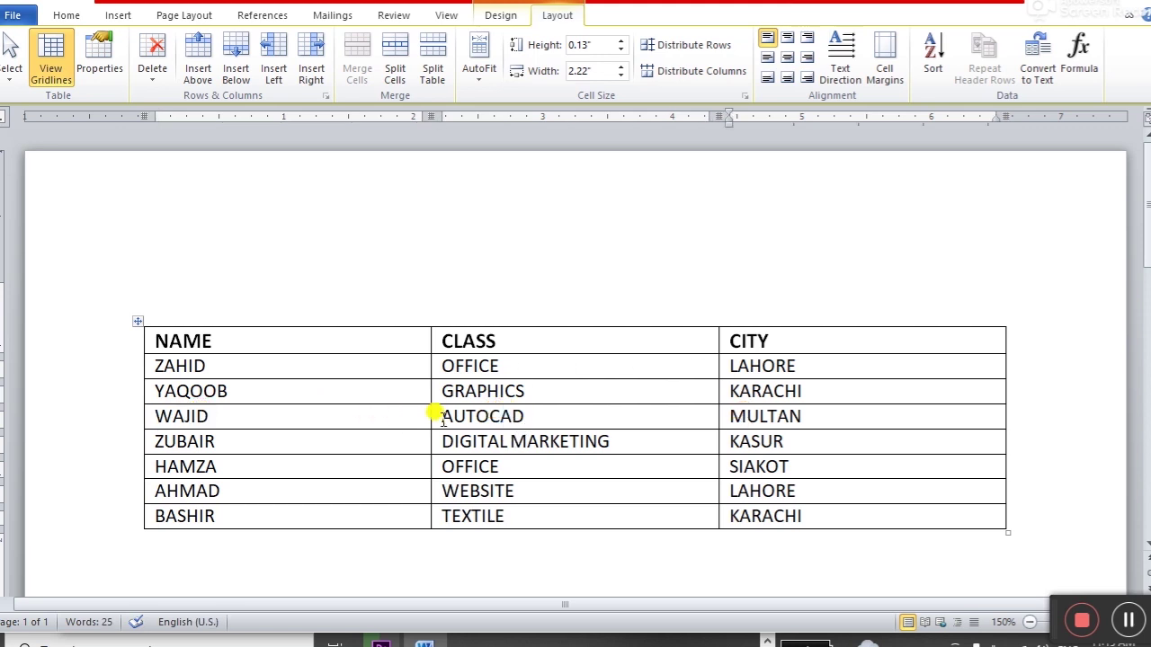
pyautogui.moveTo(402, 411); pyautogui.dragTo(737, 409)
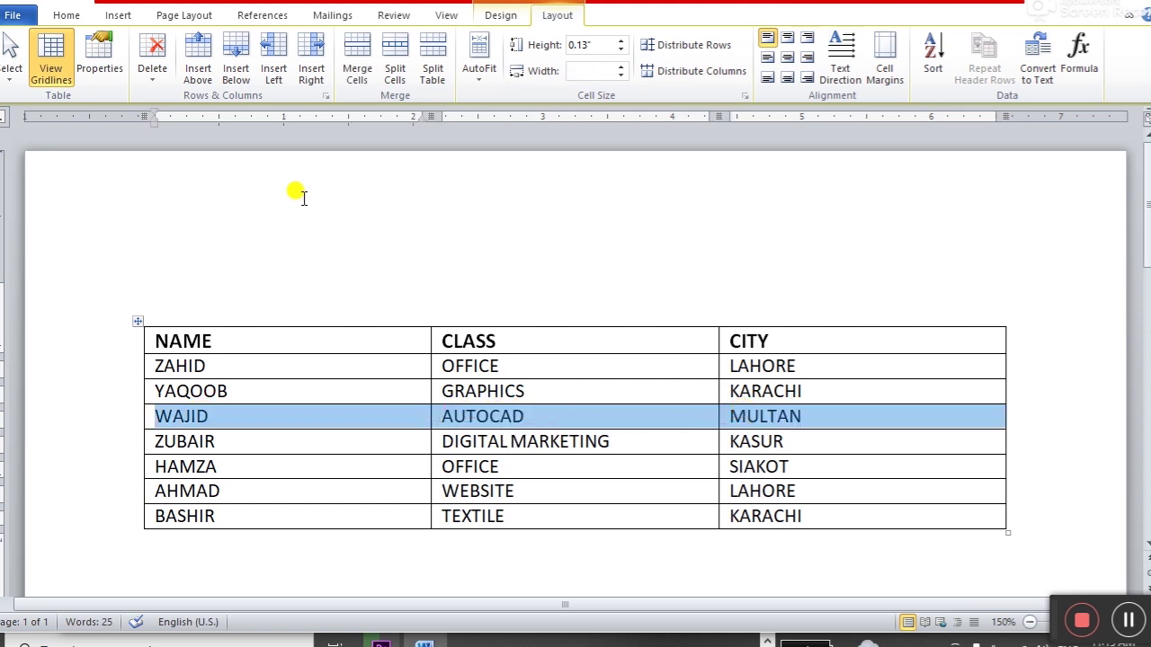
pyautogui.click(66, 15)
pyautogui.click(341, 72)
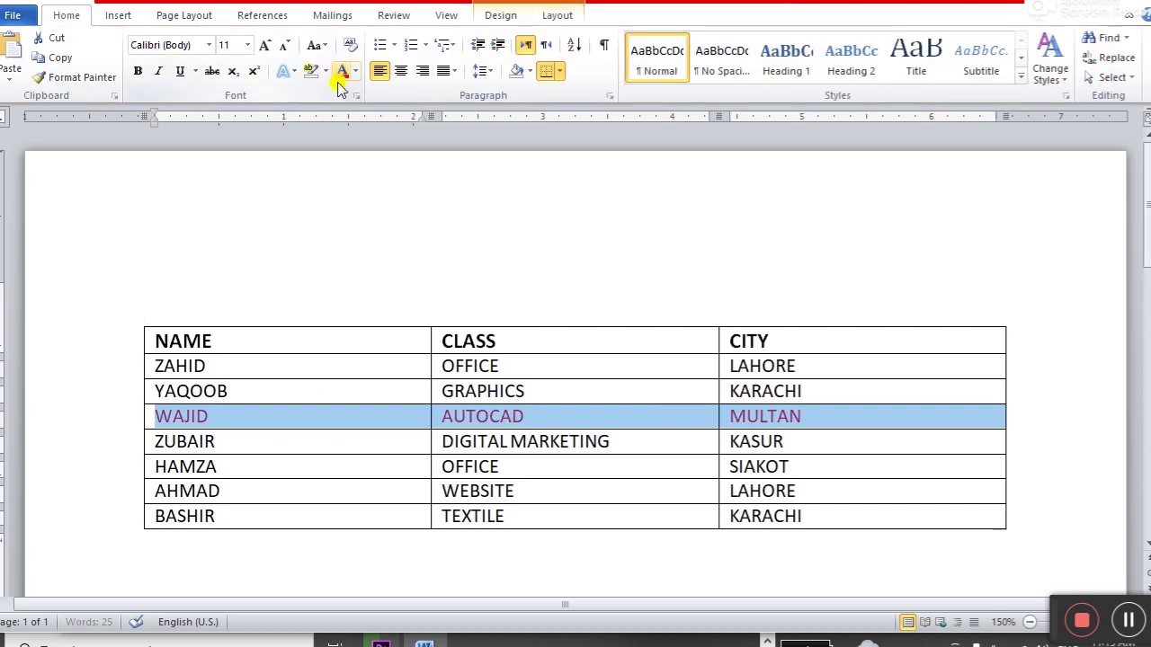
pyautogui.click(412, 371)
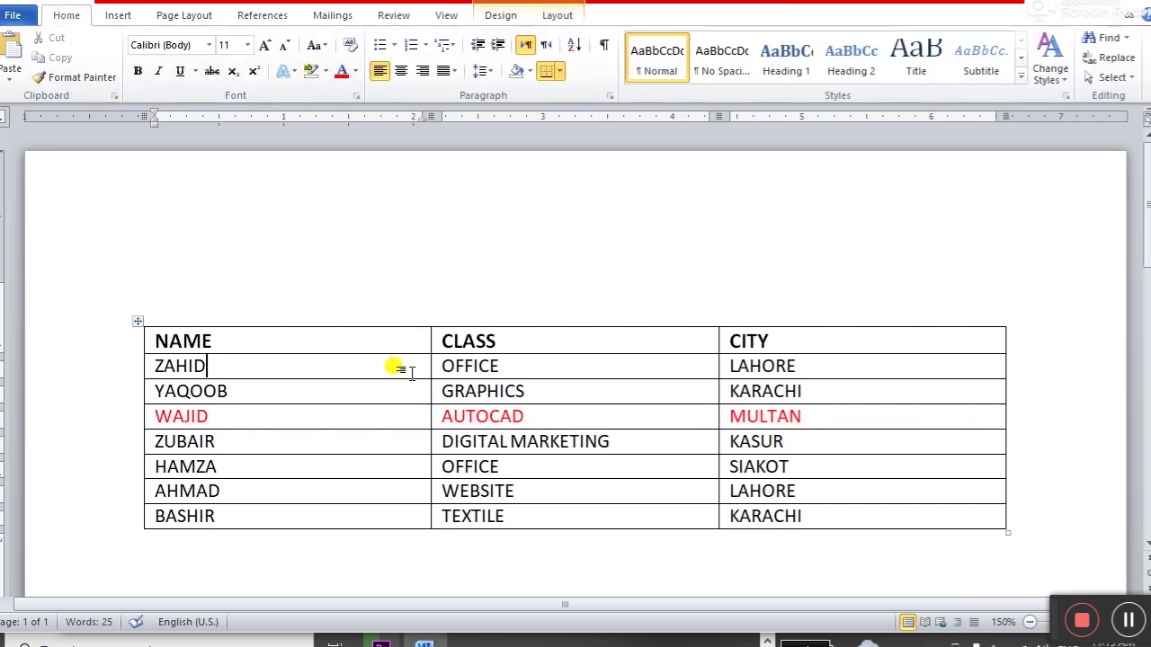
pyautogui.click(557, 15)
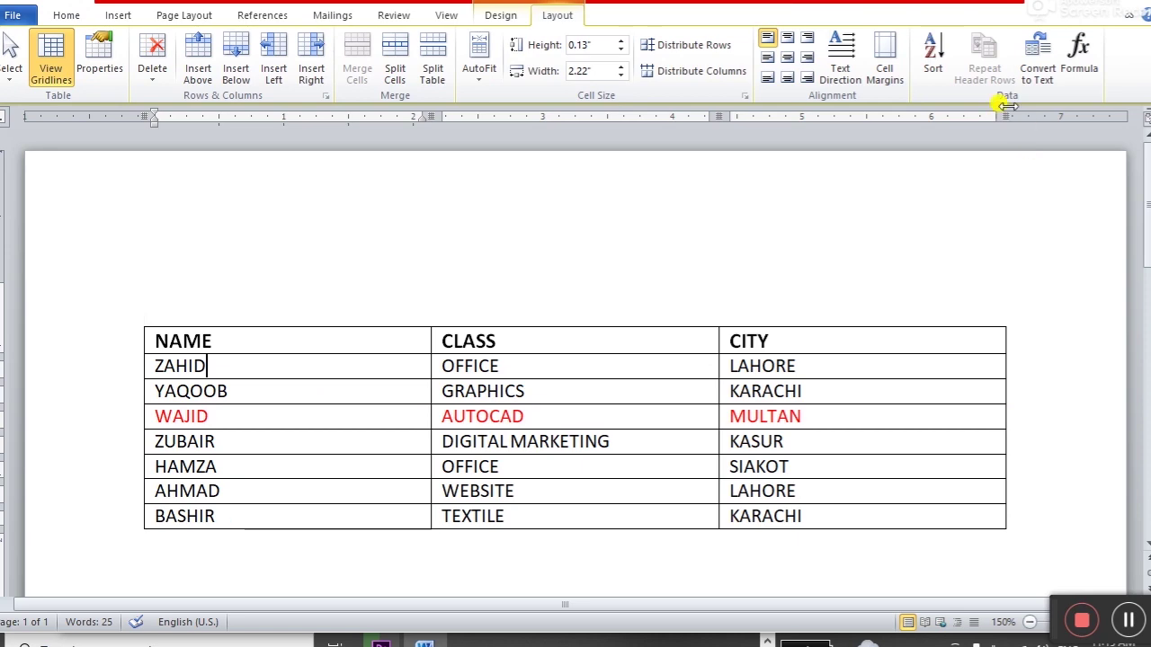
pyautogui.click(933, 59)
pyautogui.click(1018, 180)
pyautogui.click(970, 407)
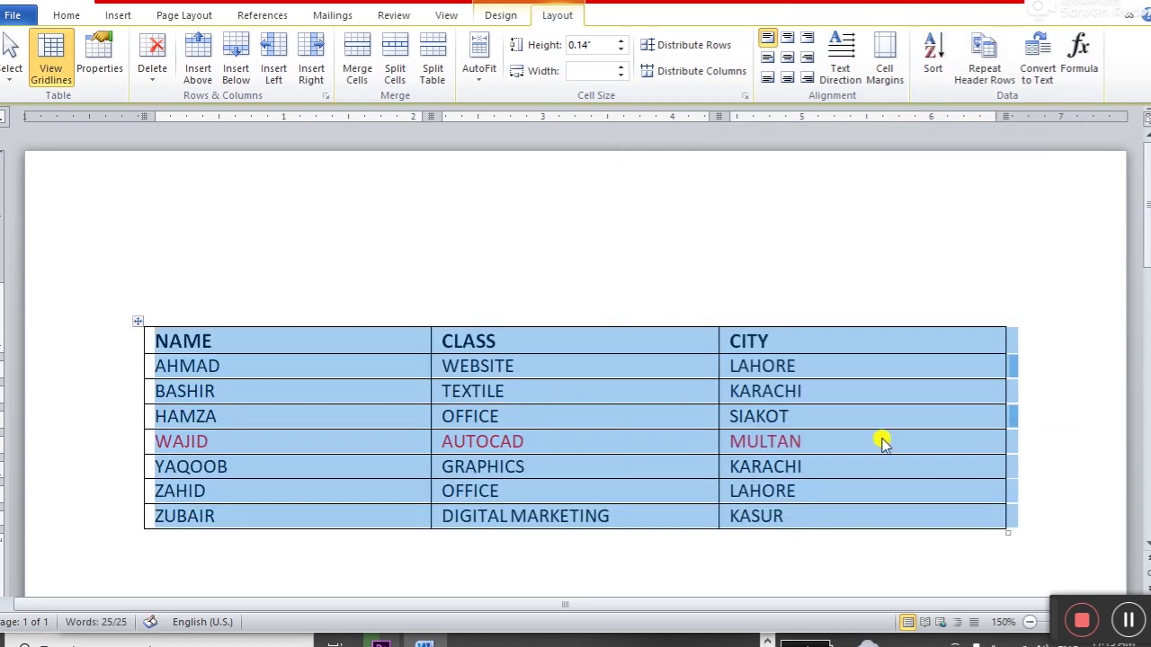
pyautogui.click(882, 441)
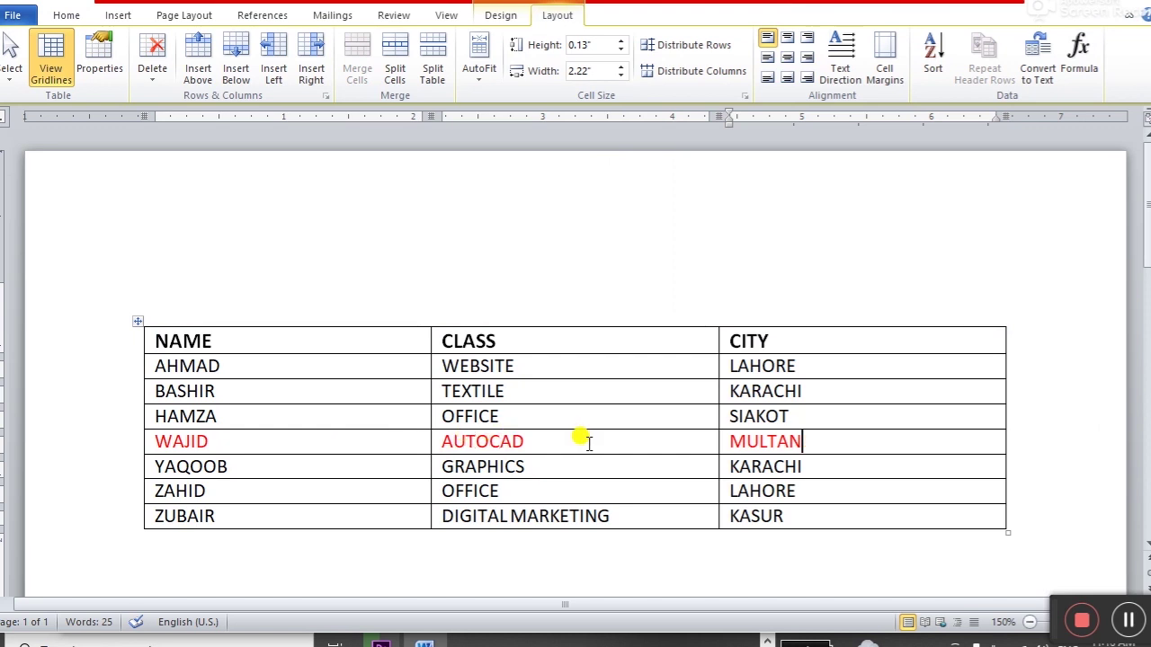
pyautogui.moveTo(172, 440); pyautogui.dragTo(198, 440)
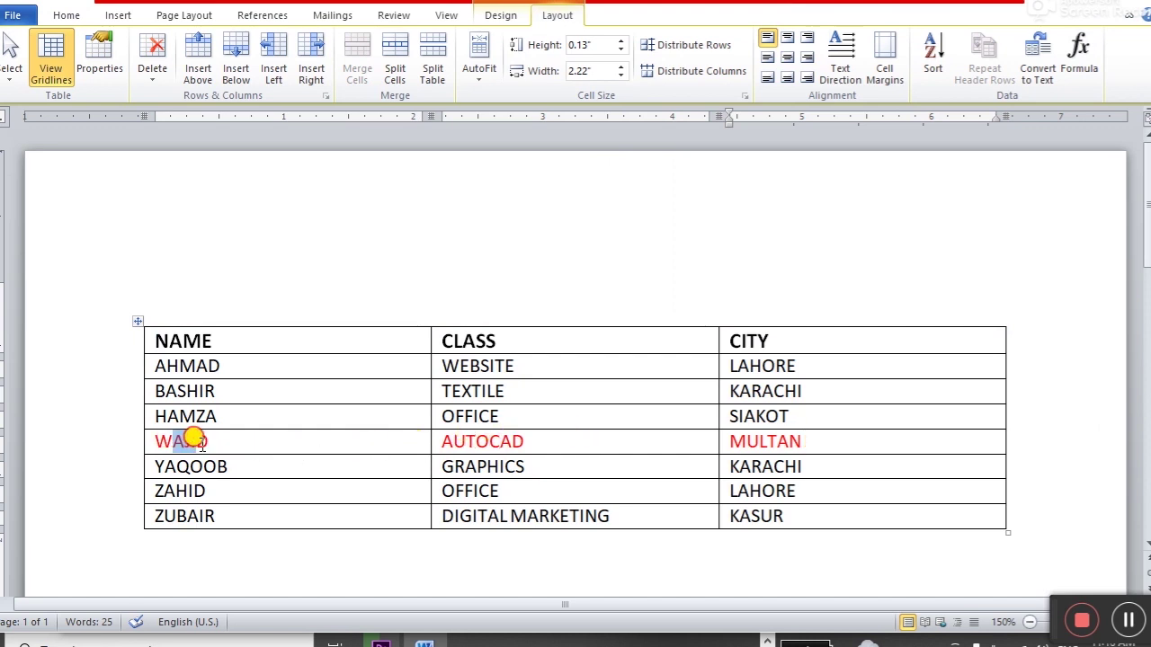
pyautogui.click(501, 440)
pyautogui.click(746, 442)
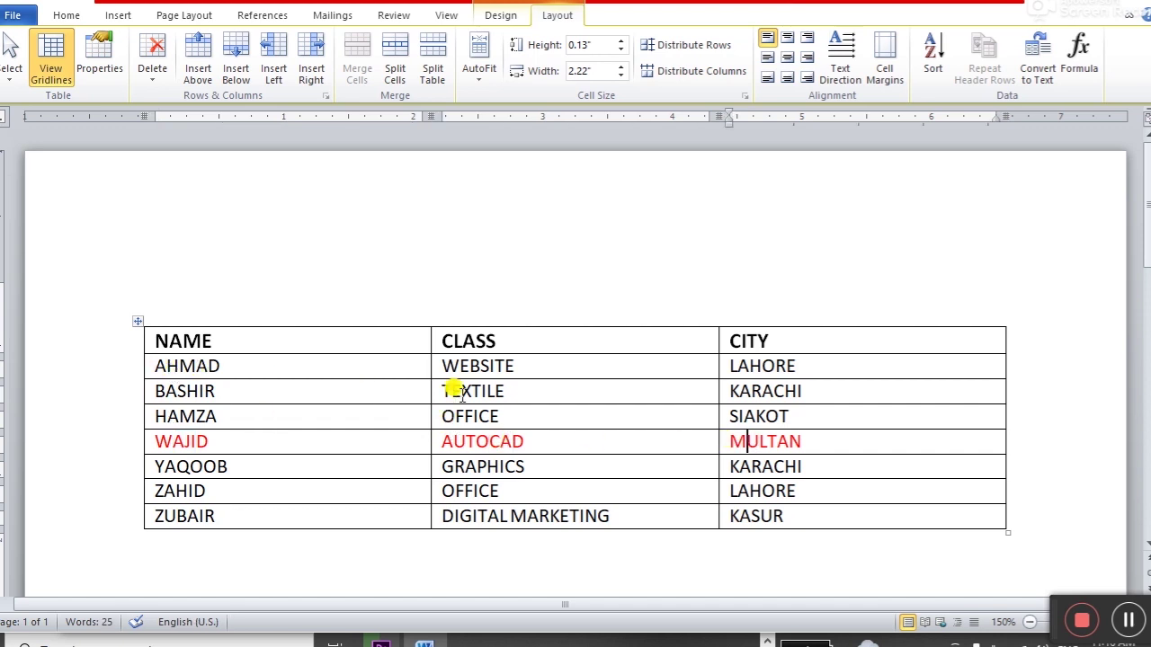
pyautogui.click(459, 363)
pyautogui.click(238, 416)
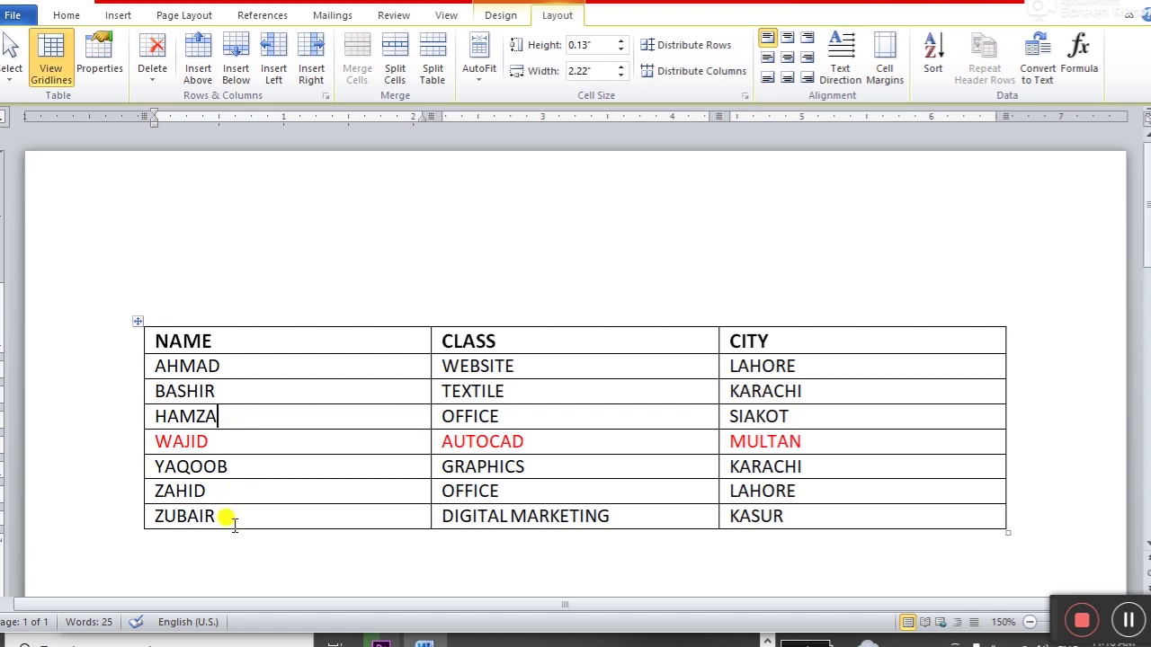
pyautogui.hotkey('ctrl', 'z')
pyautogui.click(338, 461)
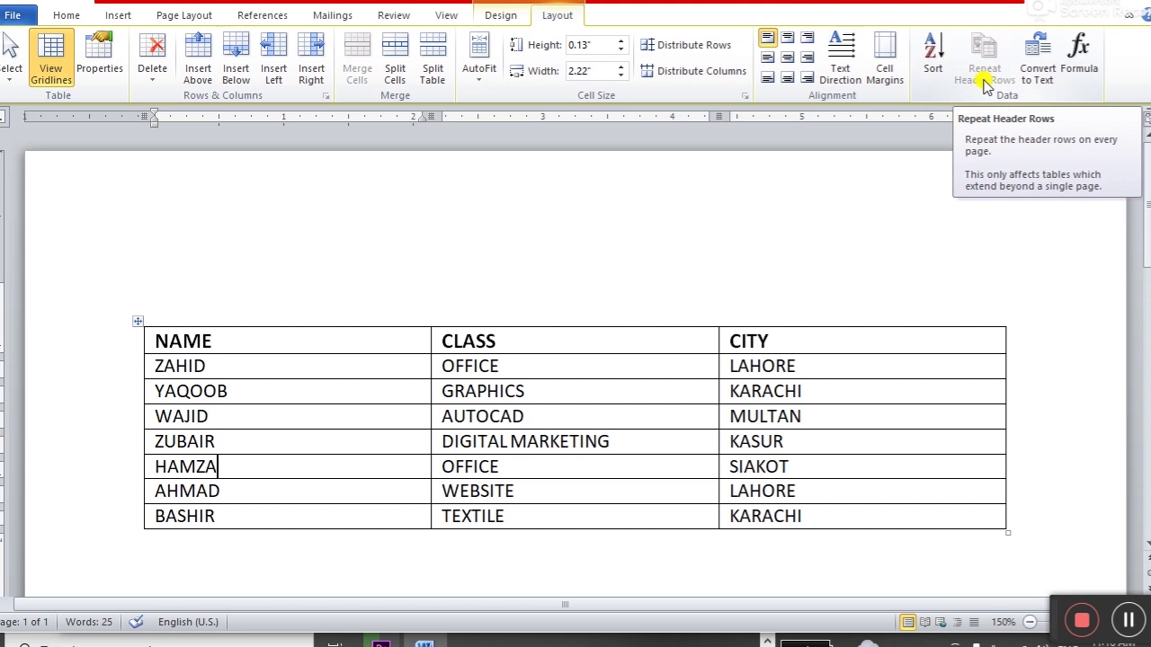
# Step: Delete the blank lines above the table so it starts near the top of the page
pyautogui.click(660, 332)
pyautogui.click(230, 306)
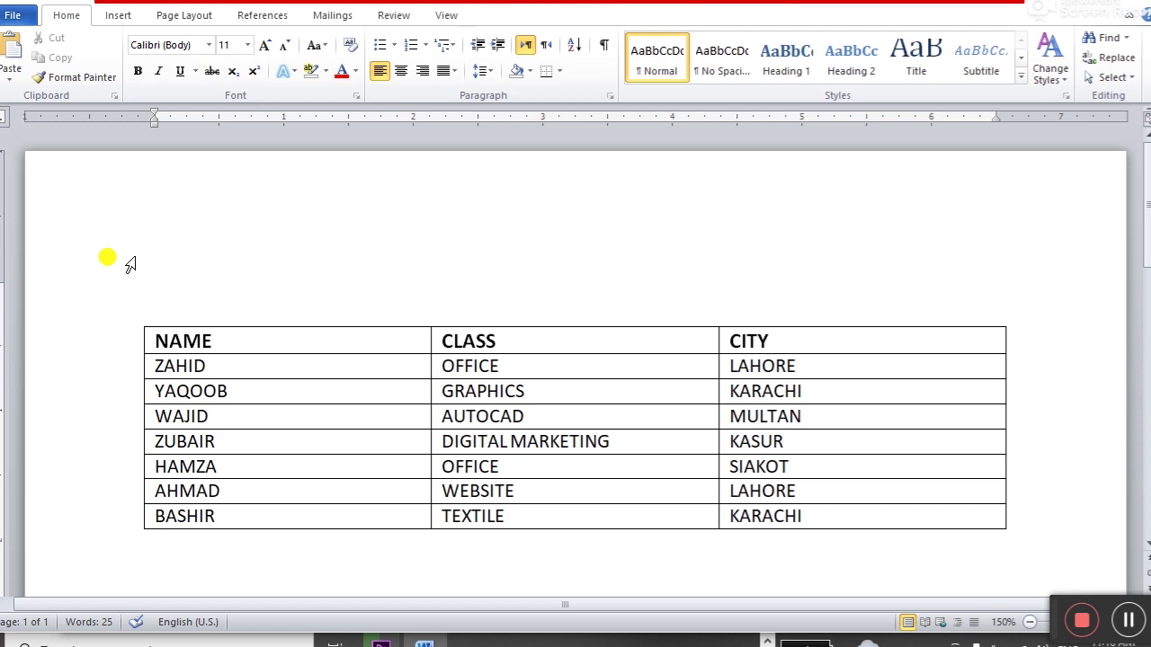
pyautogui.press('Delete')
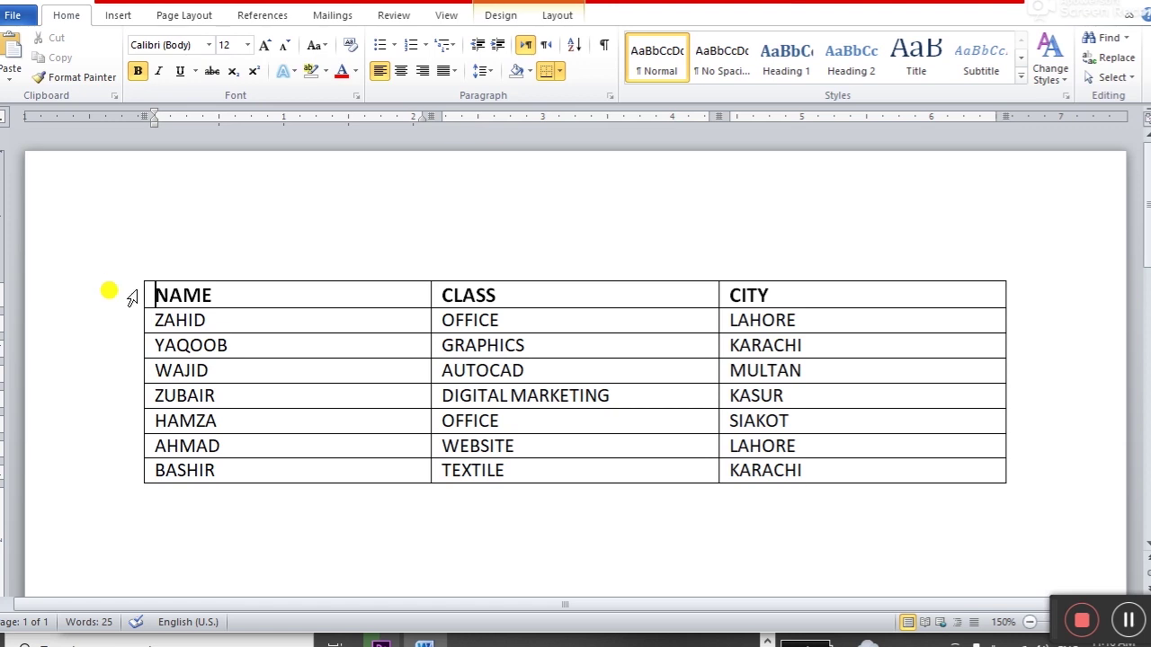
pyautogui.click(248, 322)
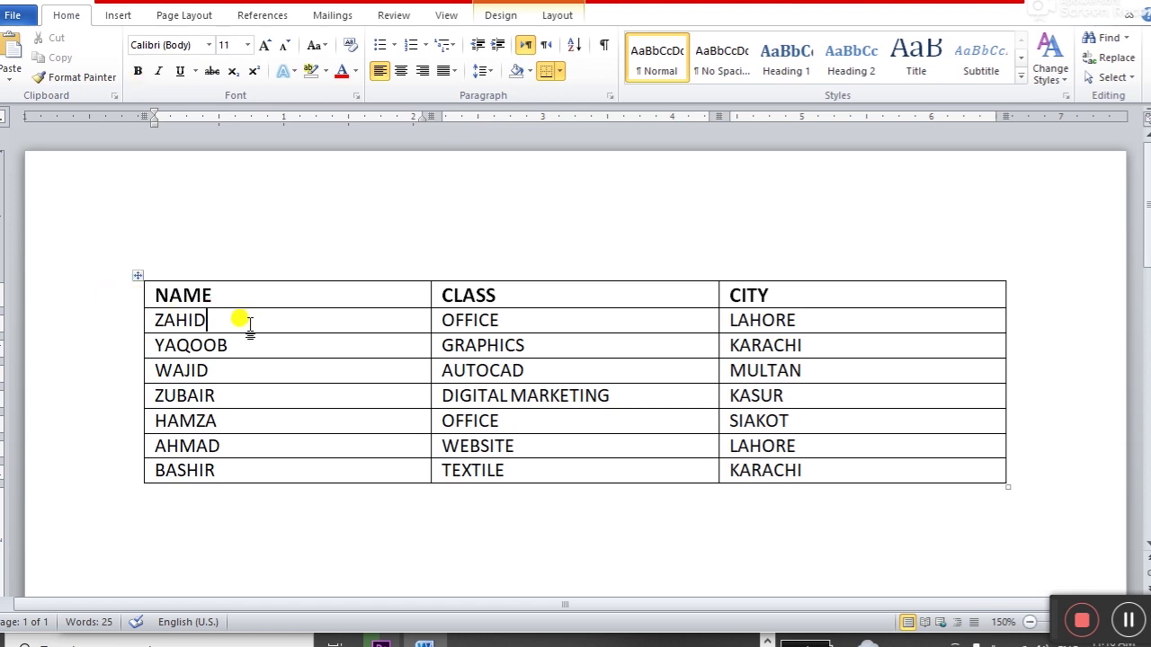
pyautogui.click(157, 295)
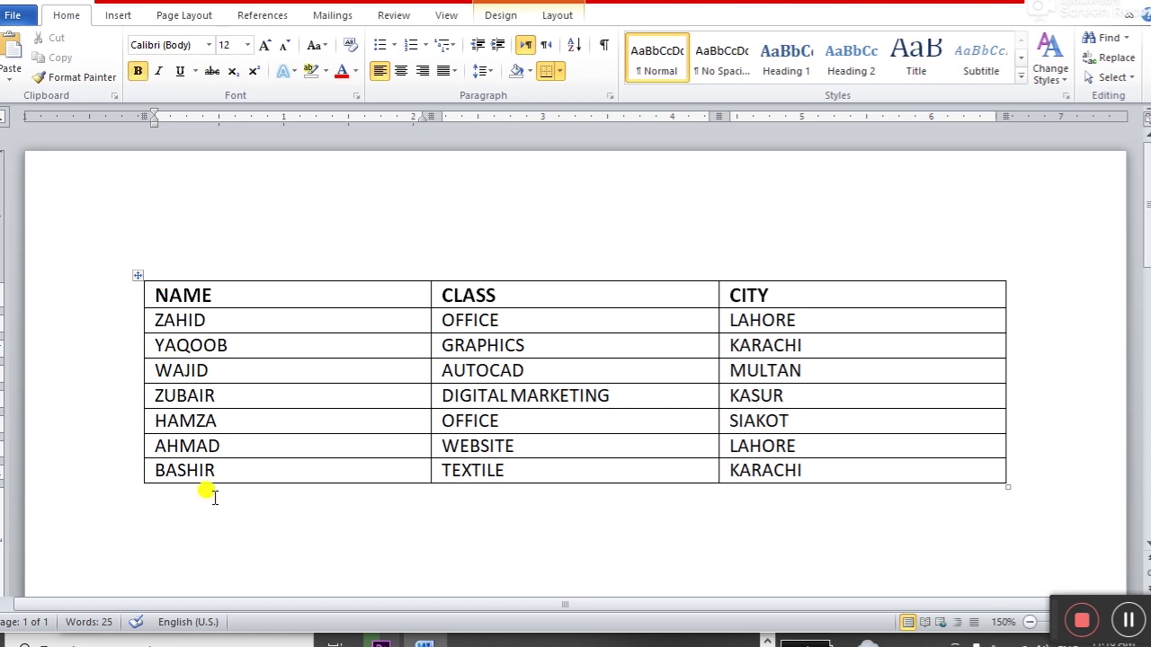
pyautogui.press('Return')
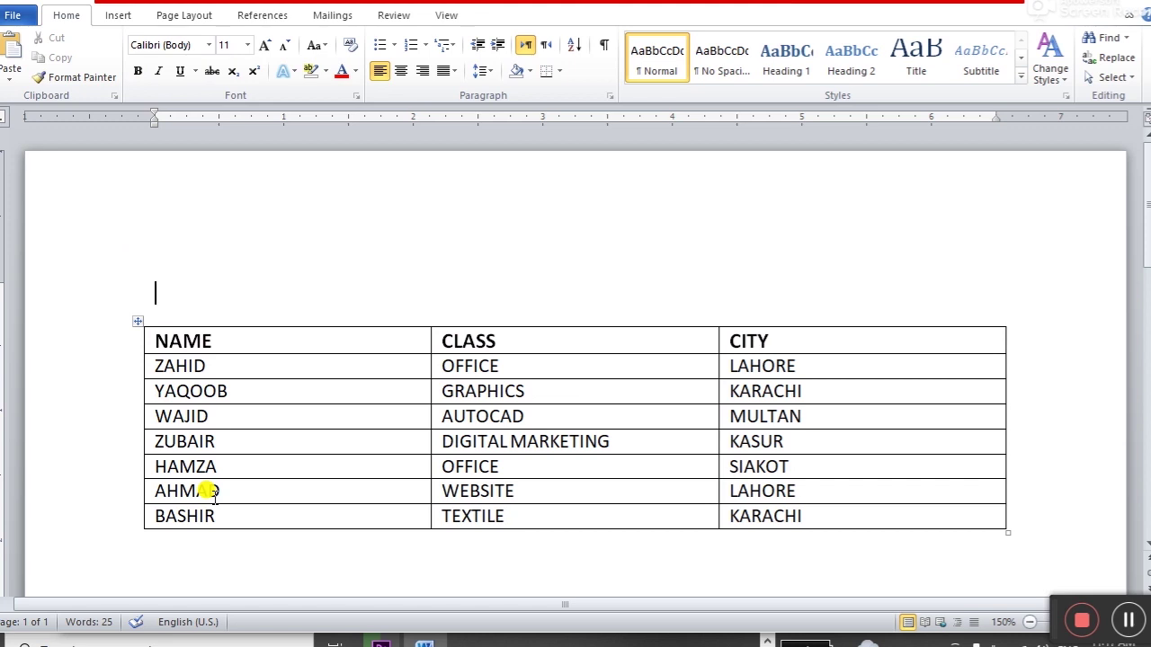
pyautogui.press('Return')
pyautogui.press('Return')
pyautogui.press('Up')
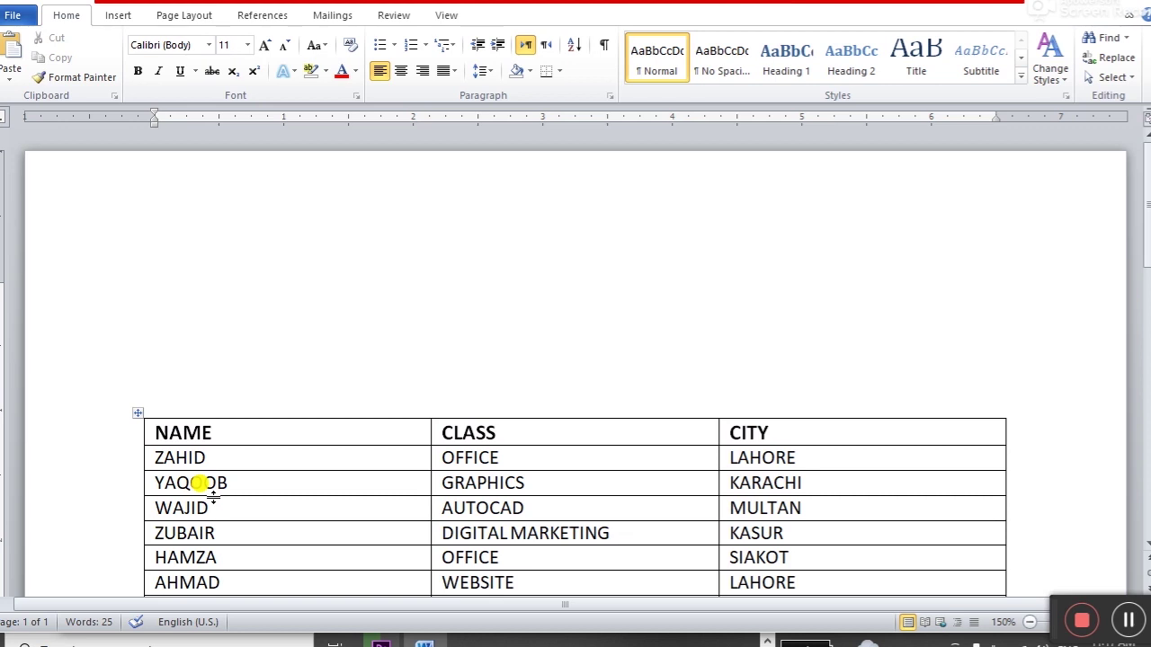
pyautogui.press('Delete')
pyautogui.press('Delete')
pyautogui.press('Delete')
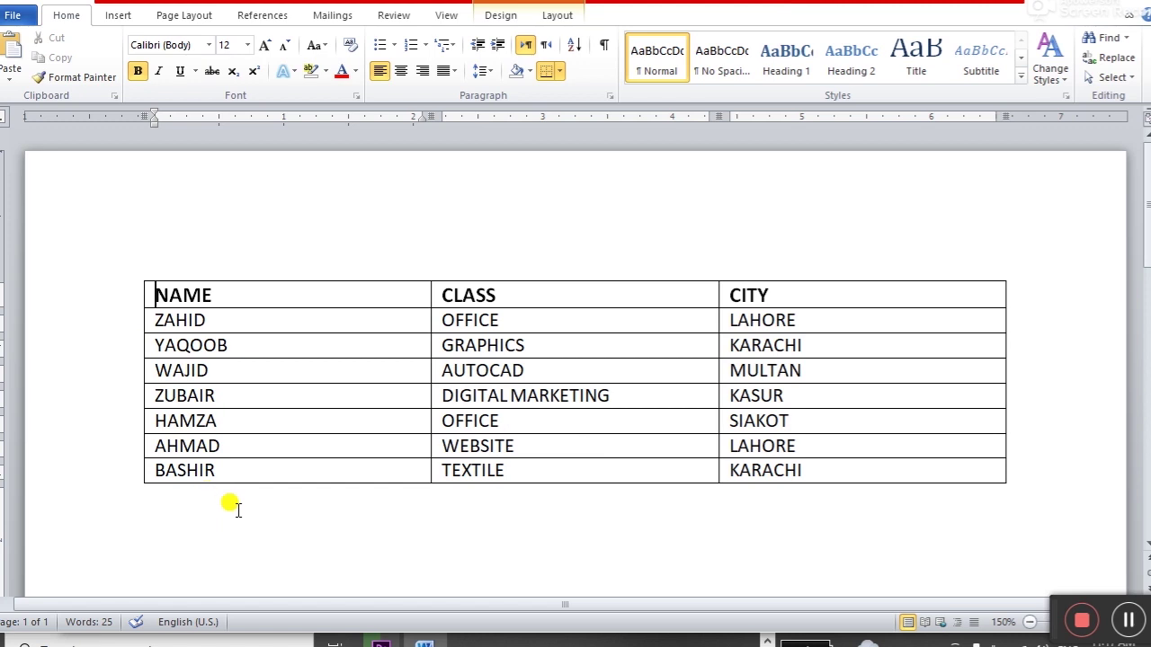
pyautogui.click(210, 296)
# Step: Shade the NAME, CLASS, CITY header row orange using Table Tools Design Shading
pyautogui.click(536, 299)
pyautogui.click(764, 296)
pyautogui.moveTo(368, 291); pyautogui.dragTo(745, 285)
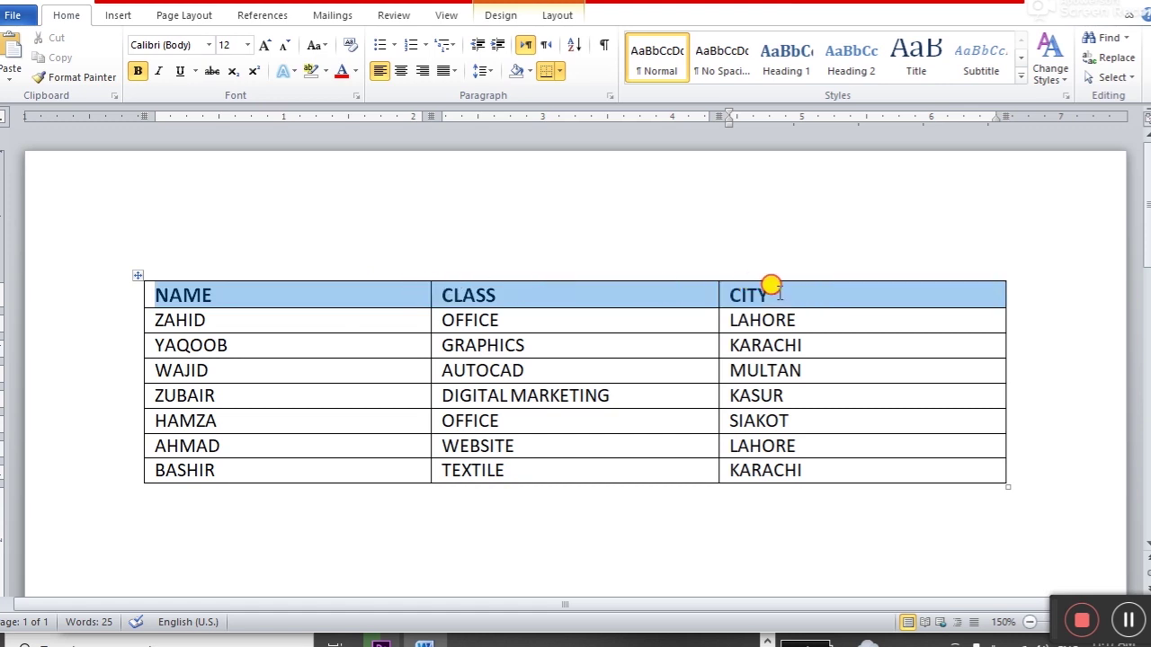
pyautogui.click(501, 18)
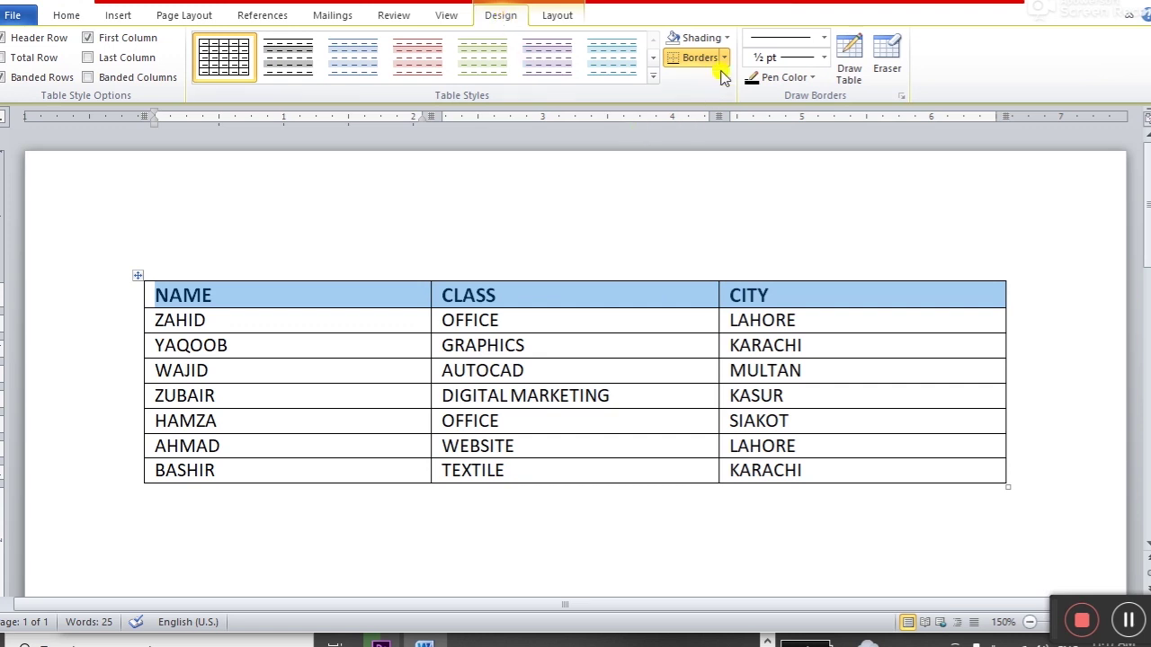
pyautogui.click(726, 39)
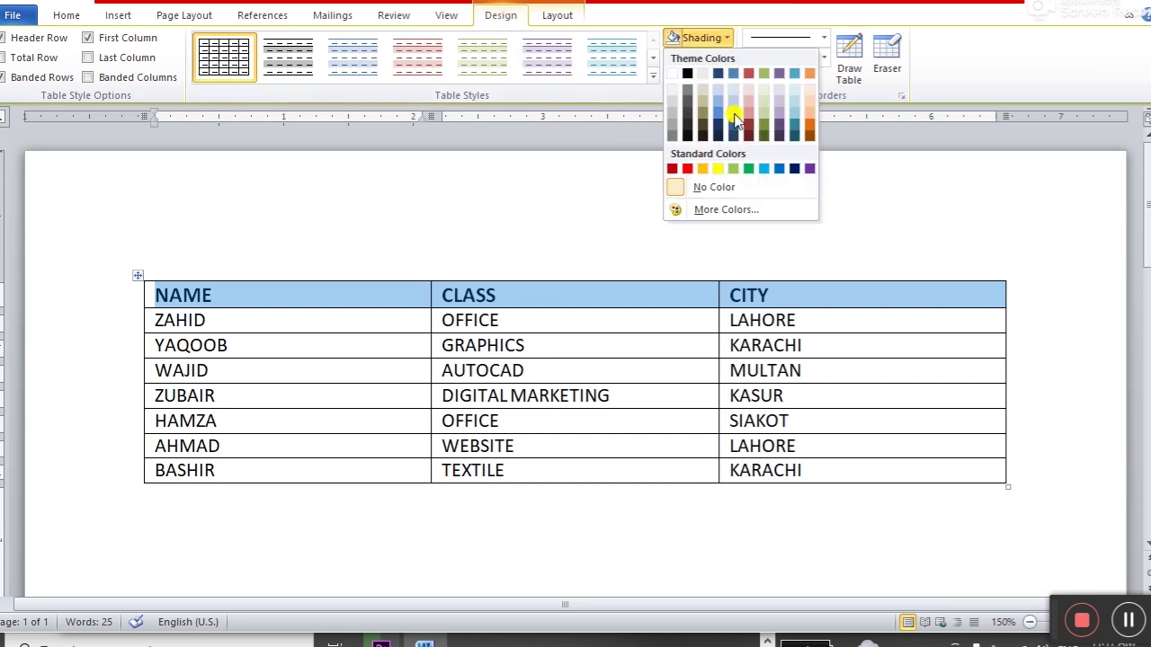
pyautogui.click(811, 131)
pyautogui.click(706, 320)
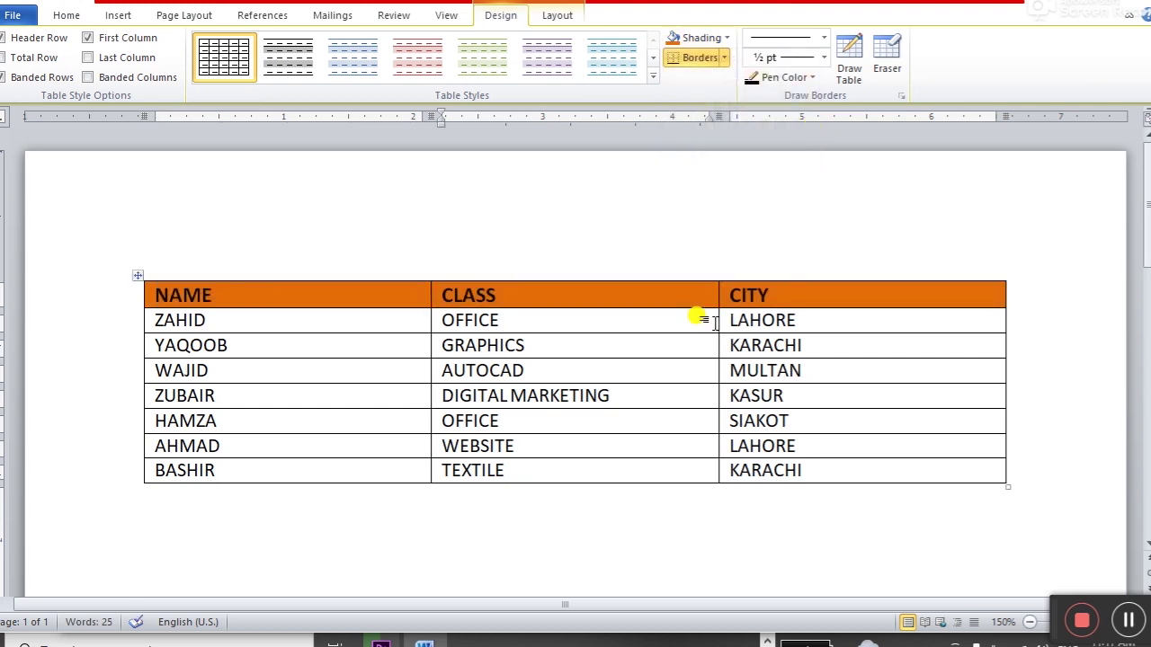
pyautogui.scroll(-3, 706, 320)
pyautogui.moveTo(103, 192)
pyautogui.mouseDown()
pyautogui.moveTo(126, 255)
pyautogui.moveTo(129, 350)
pyautogui.mouseUp()
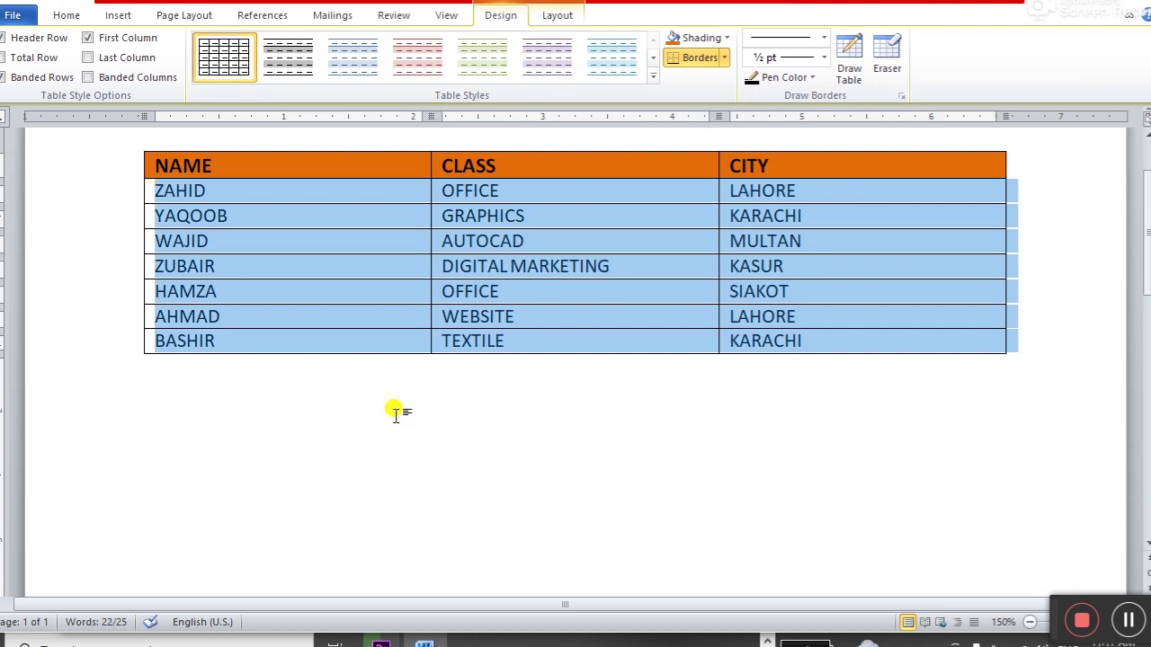
# Step: Copy the selected student rows and paste them nine times below, extending the table to six pages
pyautogui.click(80, 19)
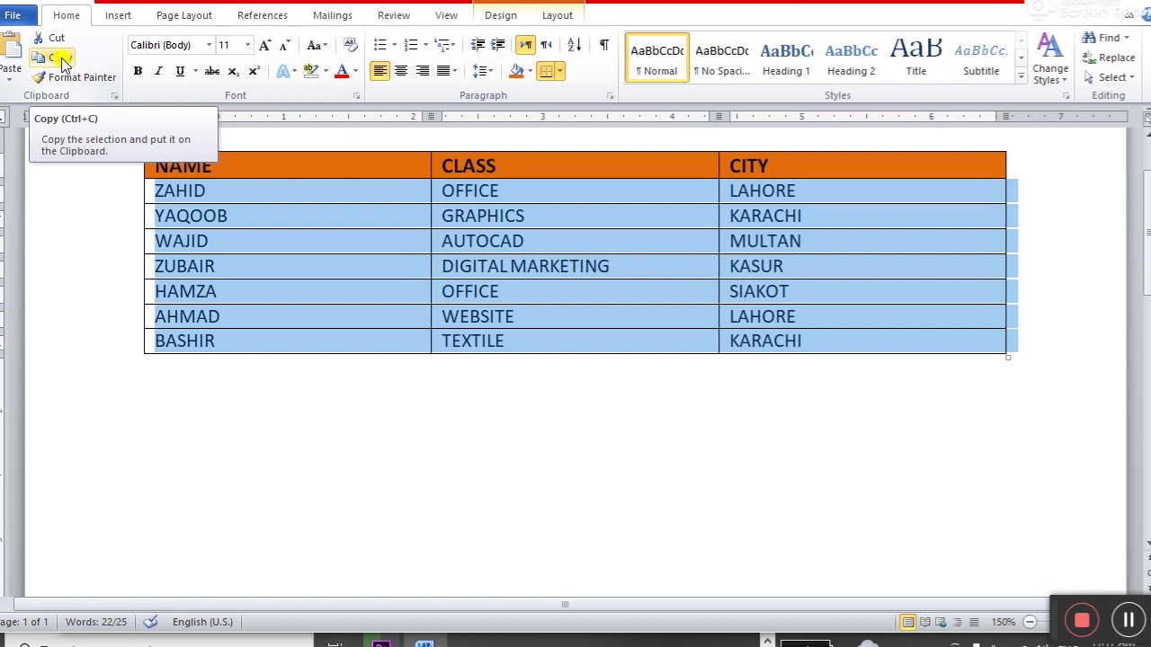
pyautogui.click(61, 58)
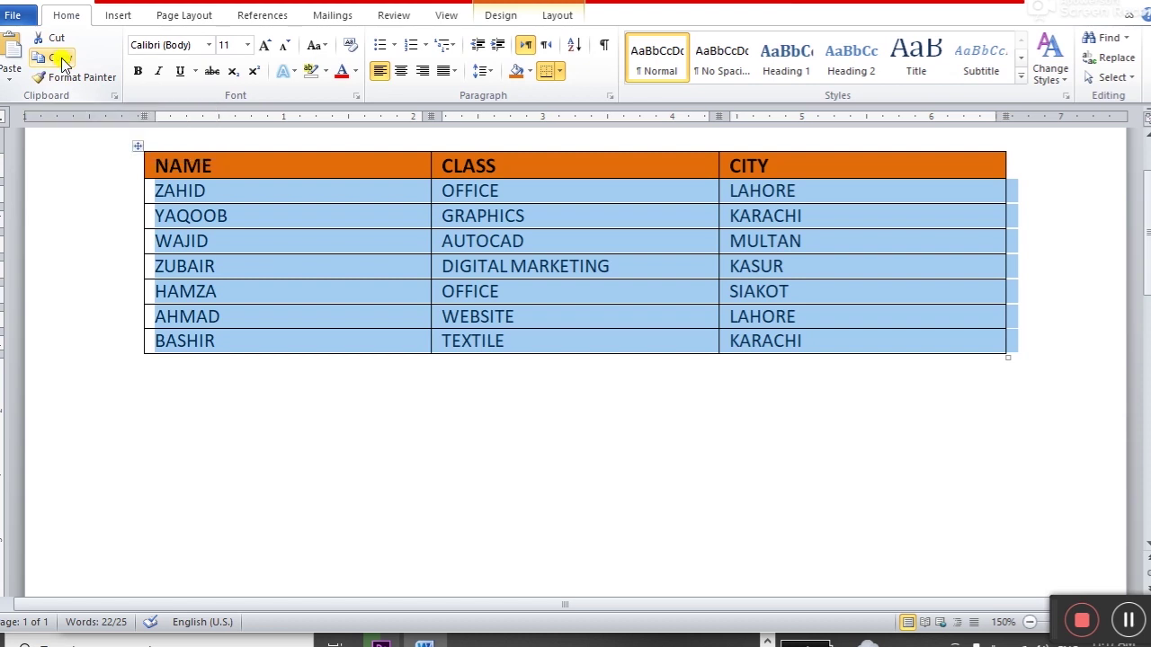
pyautogui.click(170, 358)
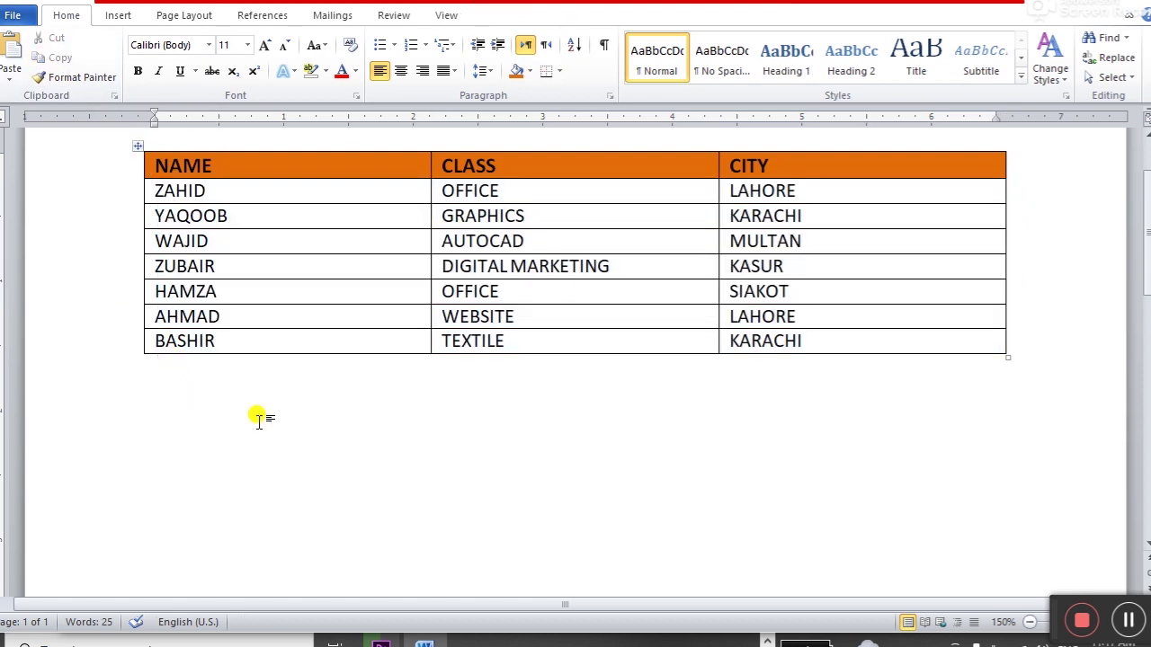
pyautogui.hotkey('ctrl', 'v')
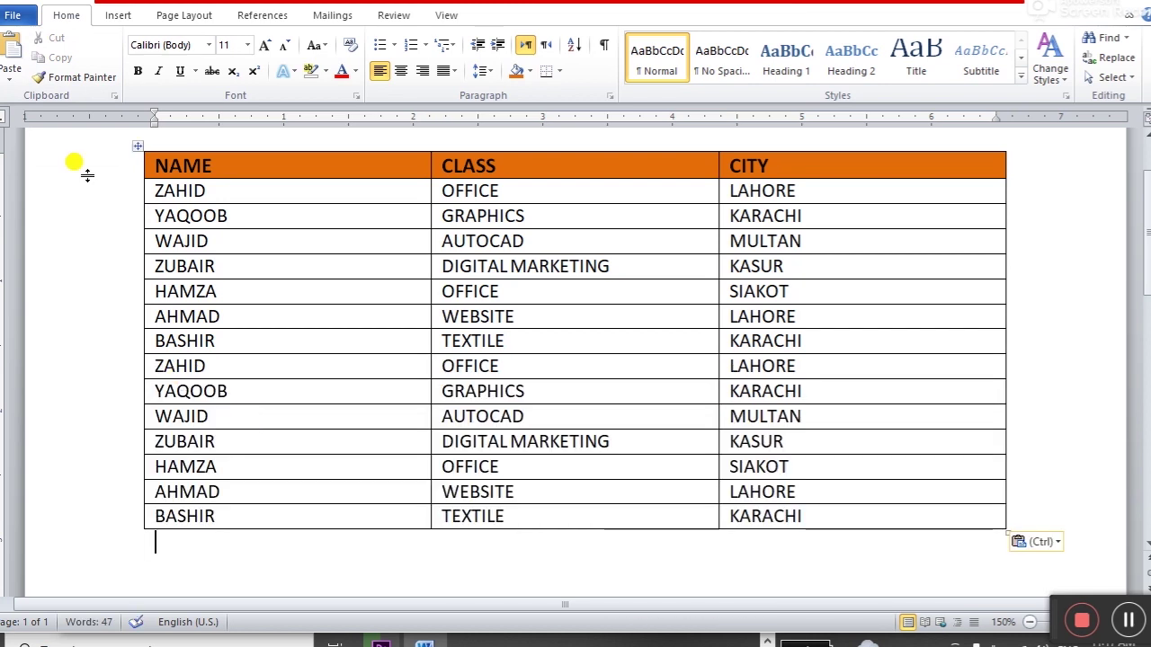
pyautogui.click(14, 61)
pyautogui.click(13, 61)
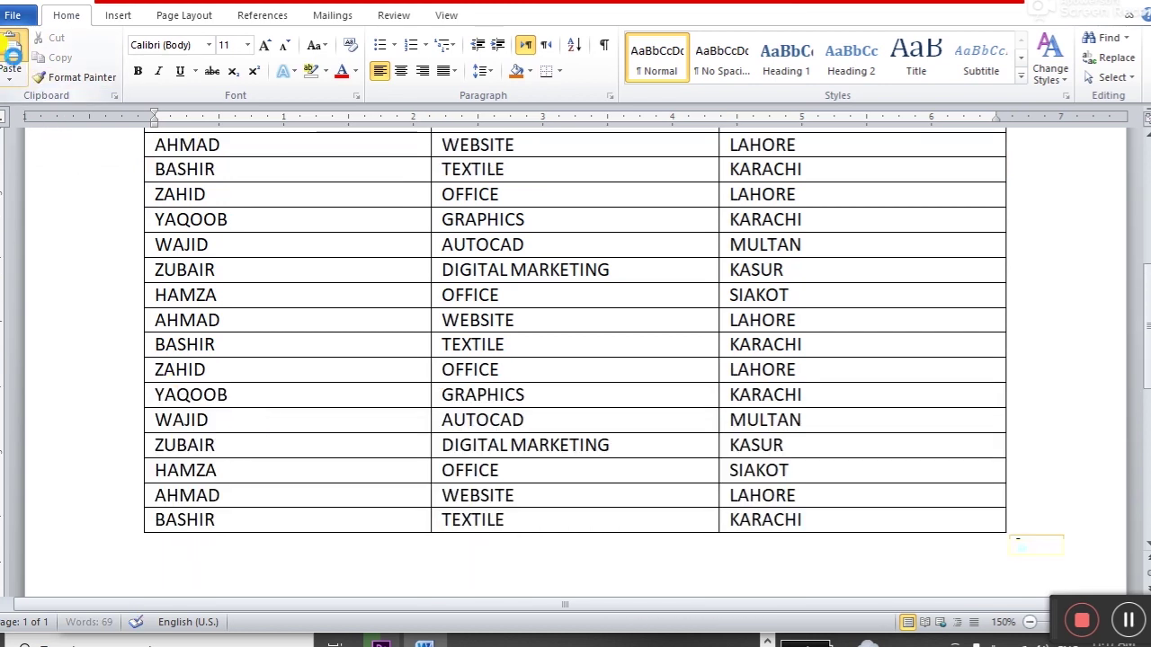
pyautogui.click(13, 61)
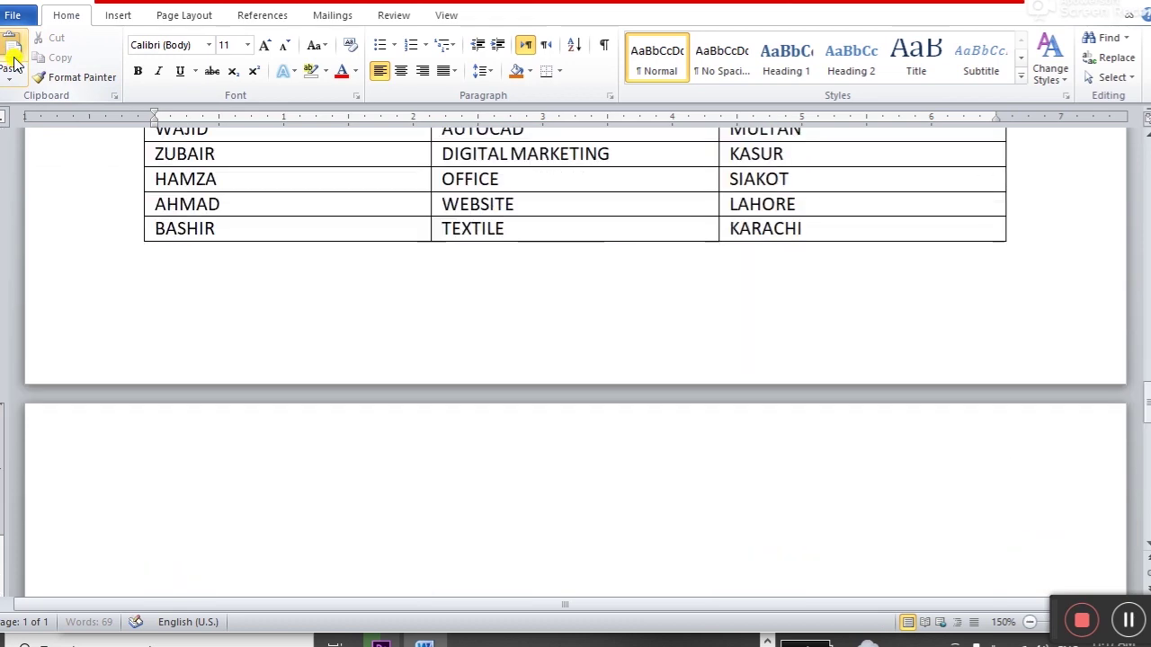
pyautogui.click(13, 61)
pyautogui.click(14, 61)
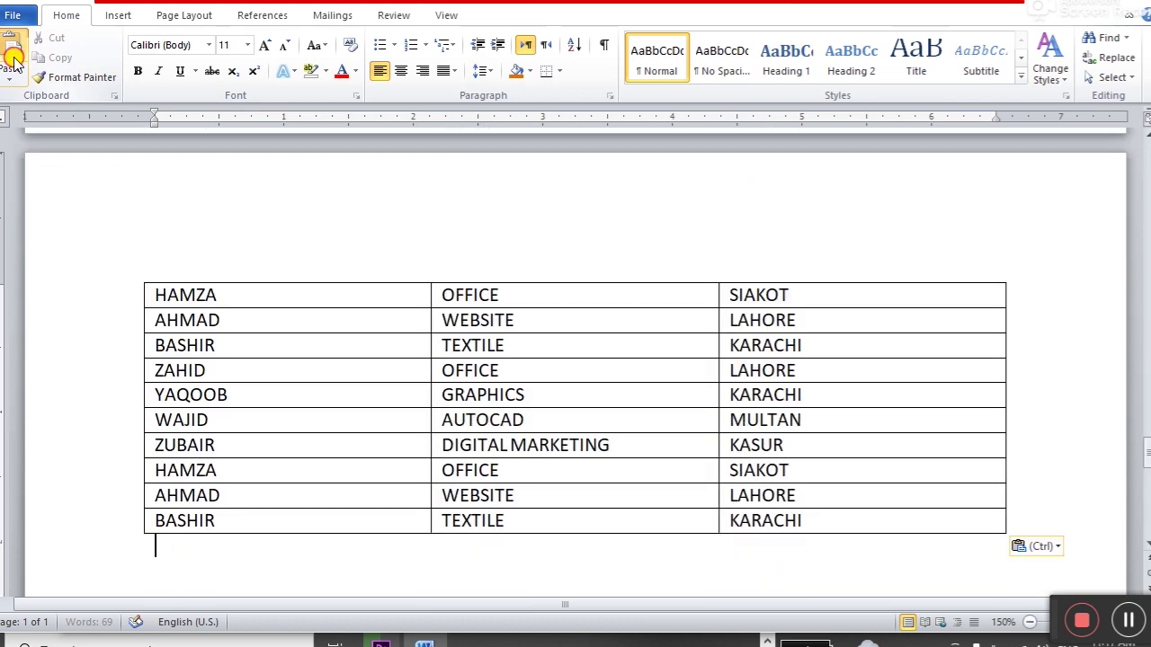
pyautogui.click(14, 61)
pyautogui.click(13, 61)
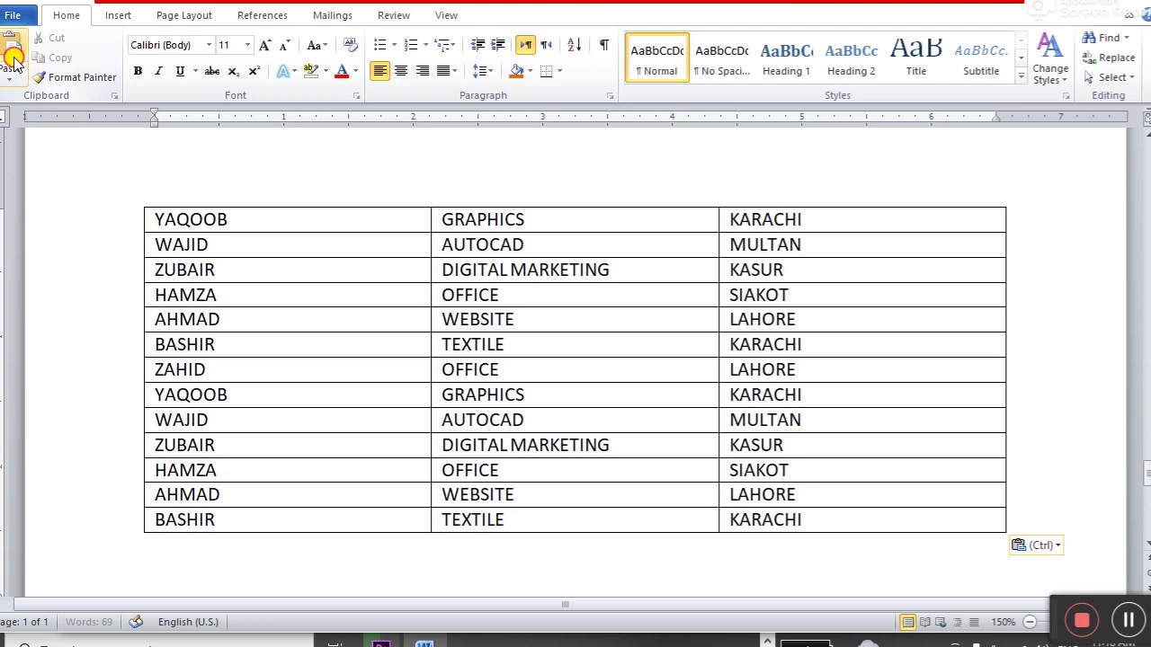
pyautogui.click(14, 61)
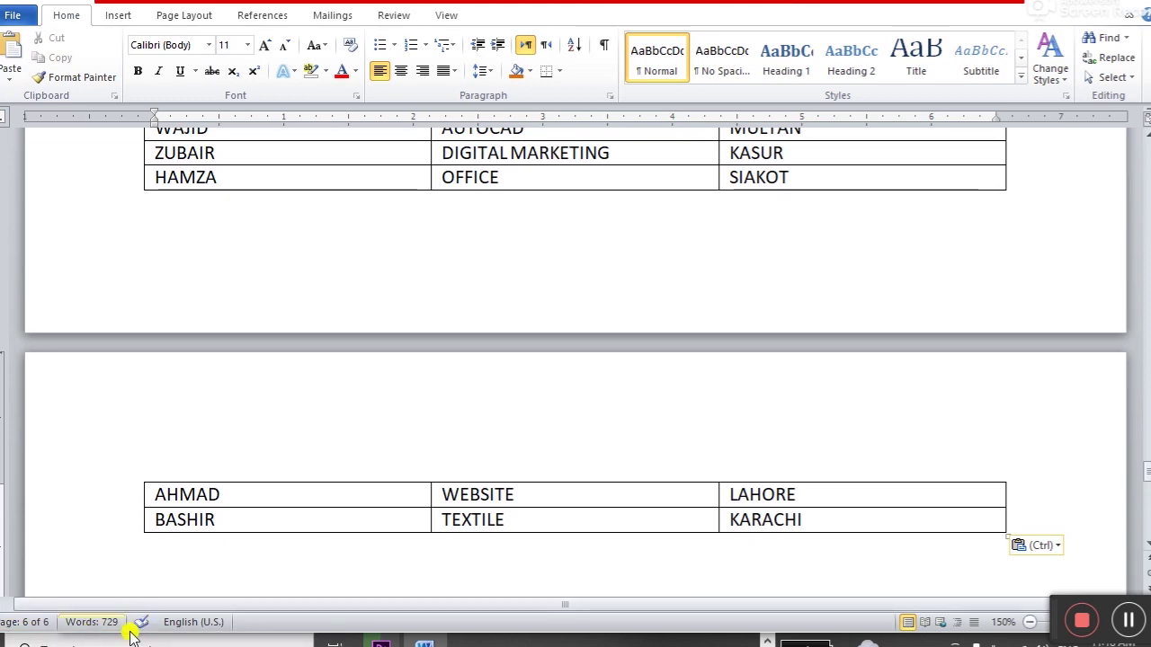
pyautogui.click(293, 523)
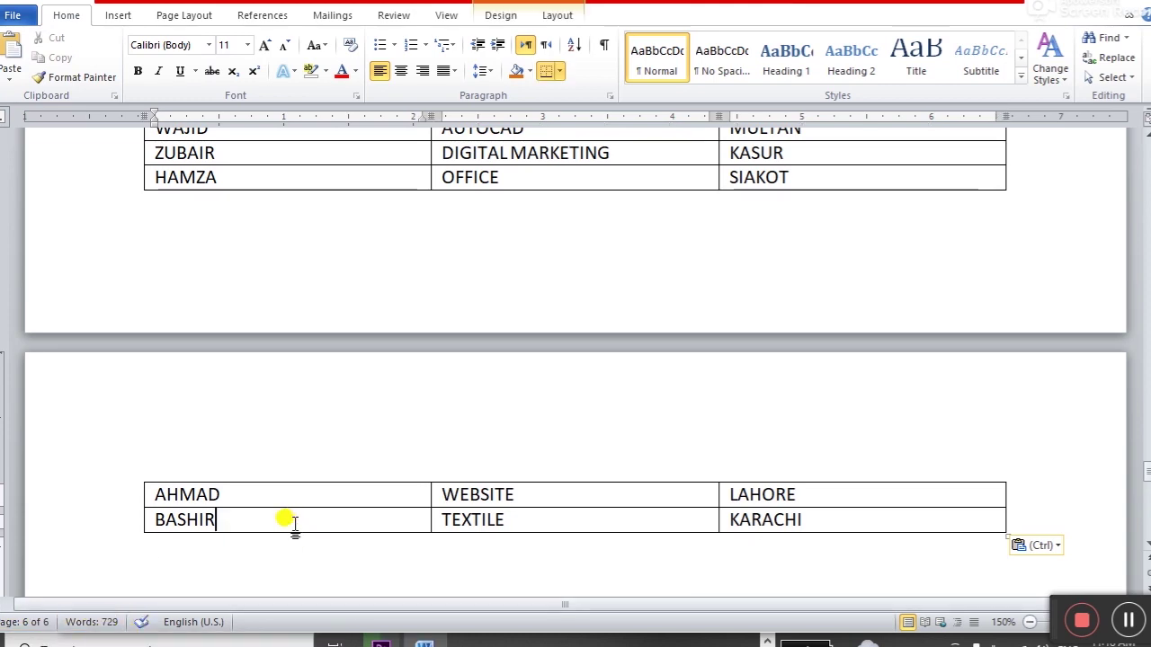
# Step: Open Find and Replace on the Go To tab with Ctrl+G from within the table
pyautogui.scroll(5, 321, 411)
pyautogui.scroll(5, 321, 411)
pyautogui.scroll(5, 321, 411)
pyautogui.scroll(5, 327, 420)
pyautogui.scroll(-1, 327, 420)
pyautogui.click(390, 365)
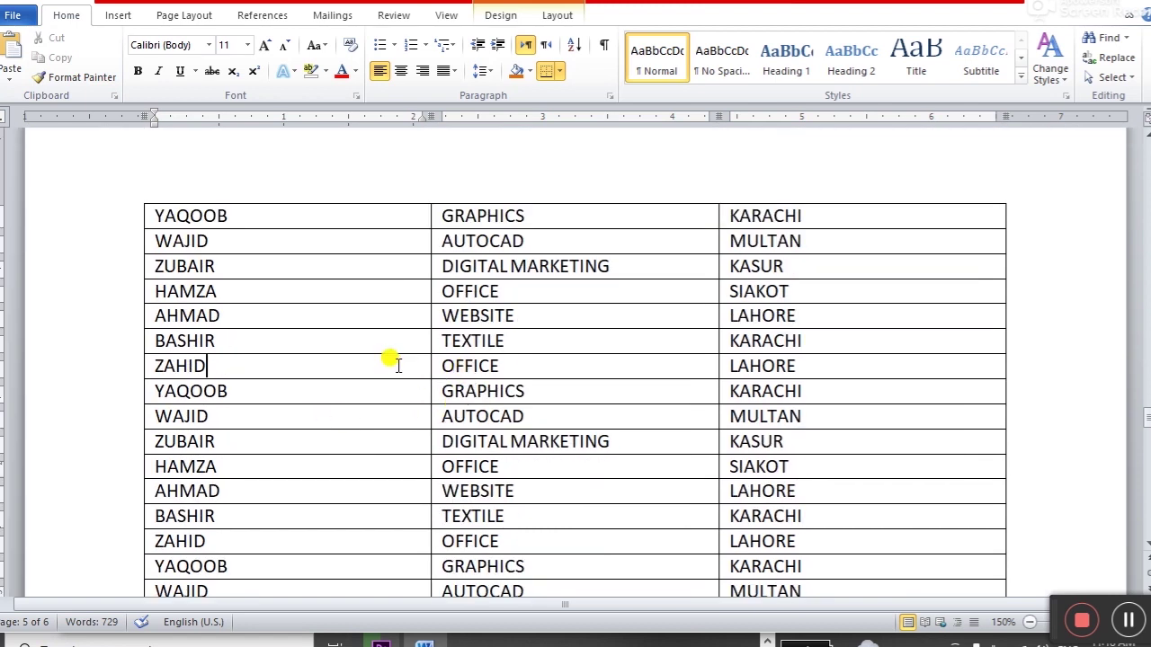
pyautogui.click(711, 363)
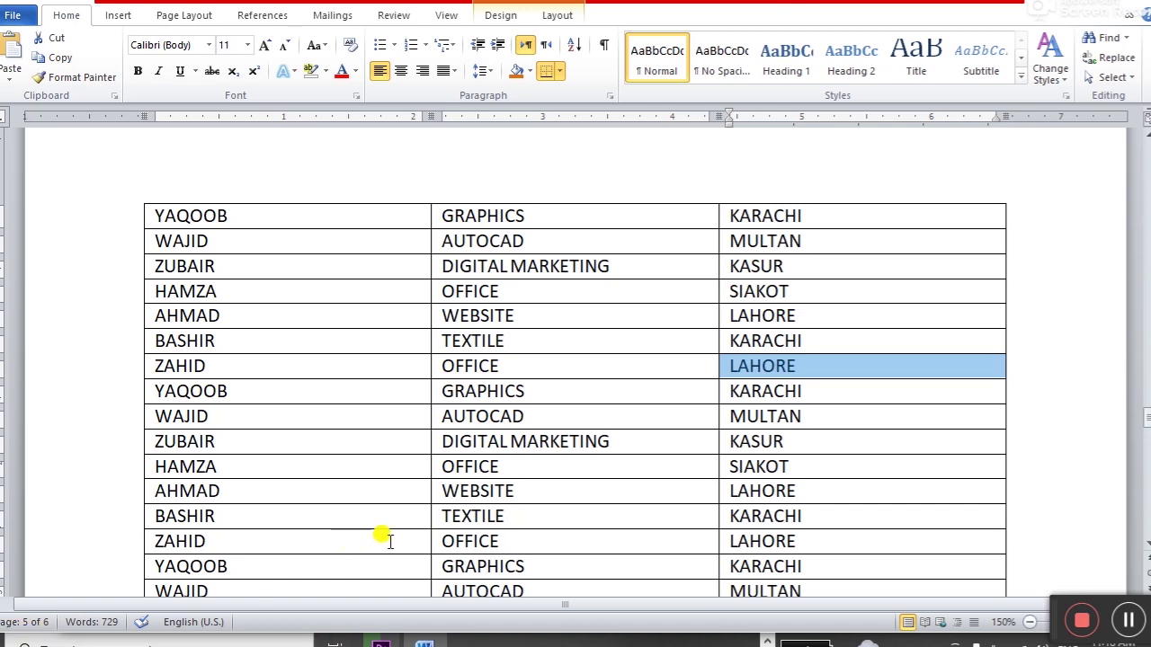
pyautogui.click(661, 359)
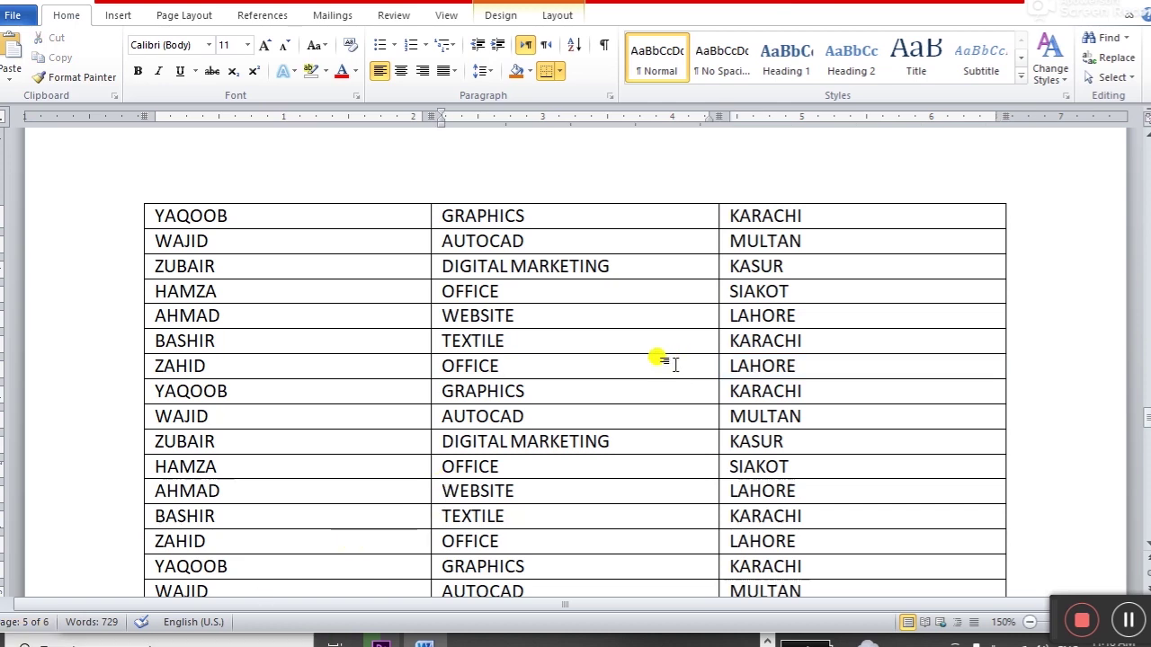
pyautogui.hotkey('ctrl', 'g')
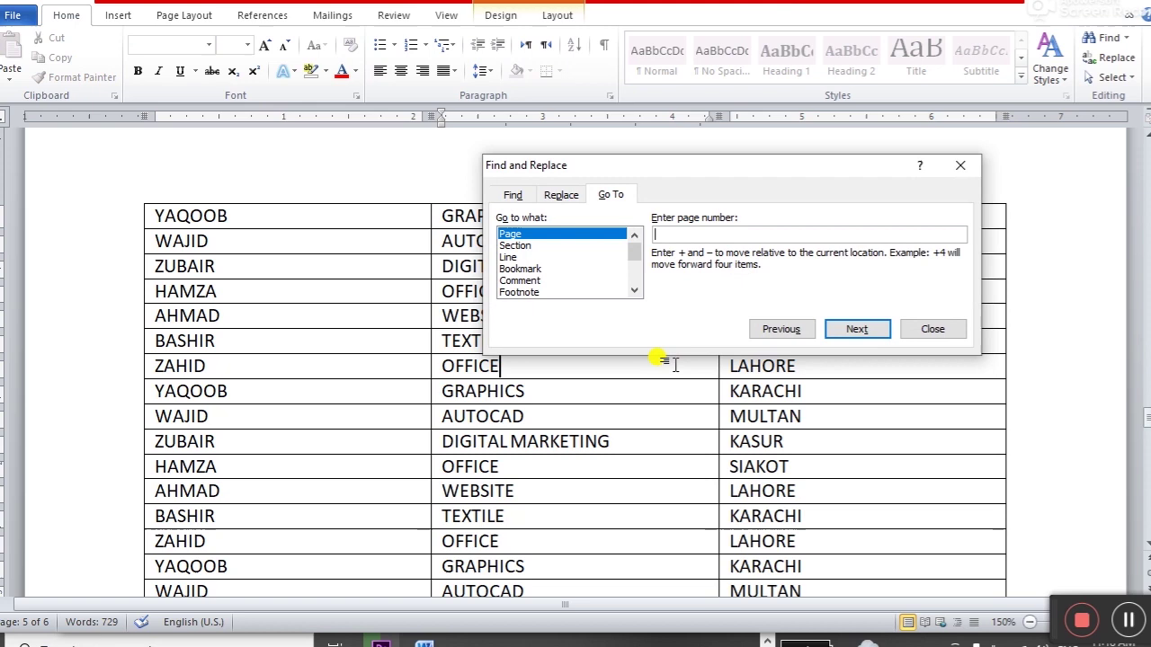
# Step: Jump to page 2 with Go To and scroll to where the table continues from ZUBAIR
pyautogui.write('2')
pyautogui.press('Return')
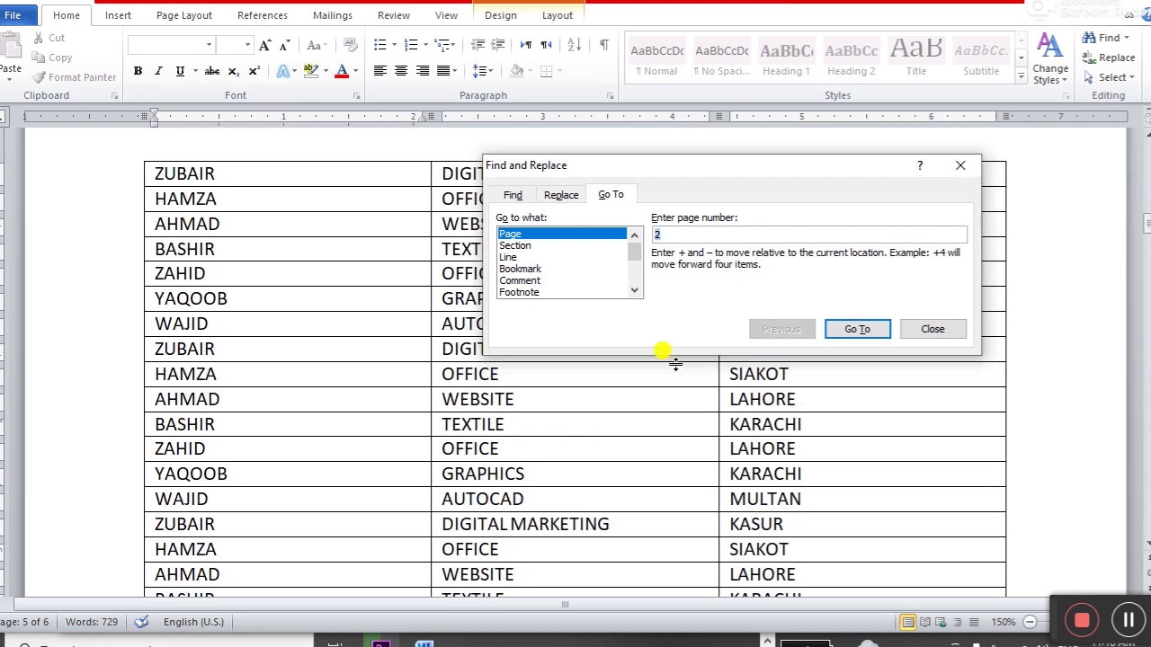
pyautogui.click(931, 330)
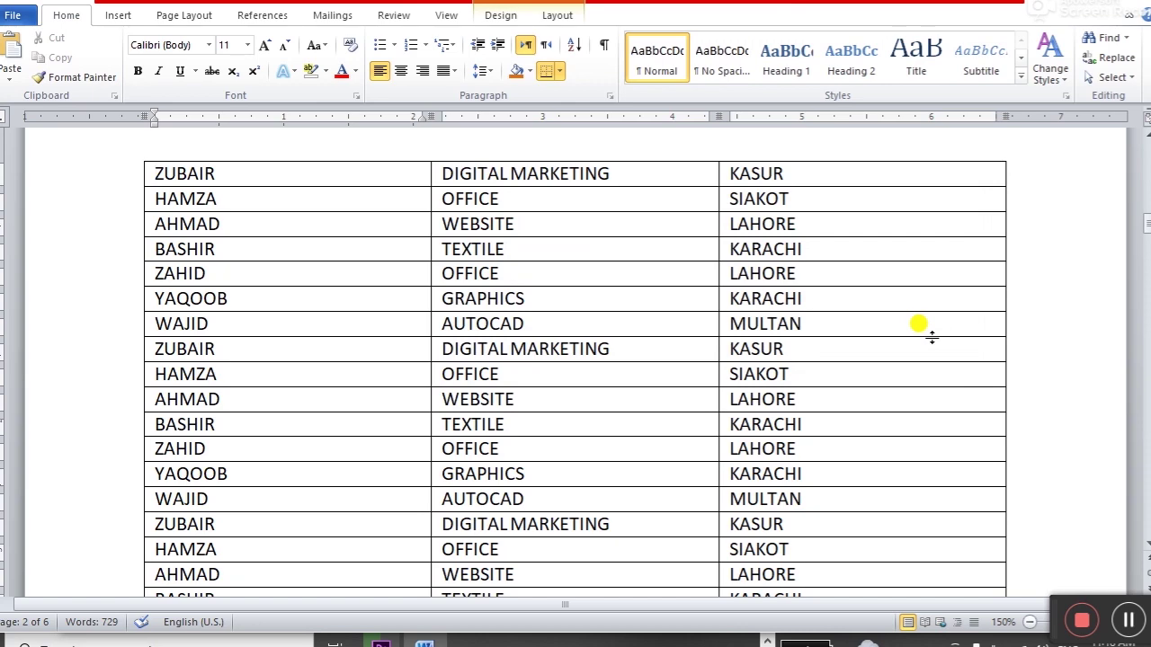
pyautogui.scroll(4, 668, 329)
pyautogui.scroll(-3, 669, 329)
pyautogui.scroll(-1, 668, 329)
pyautogui.scroll(-1, 668, 329)
pyautogui.scroll(4, 668, 329)
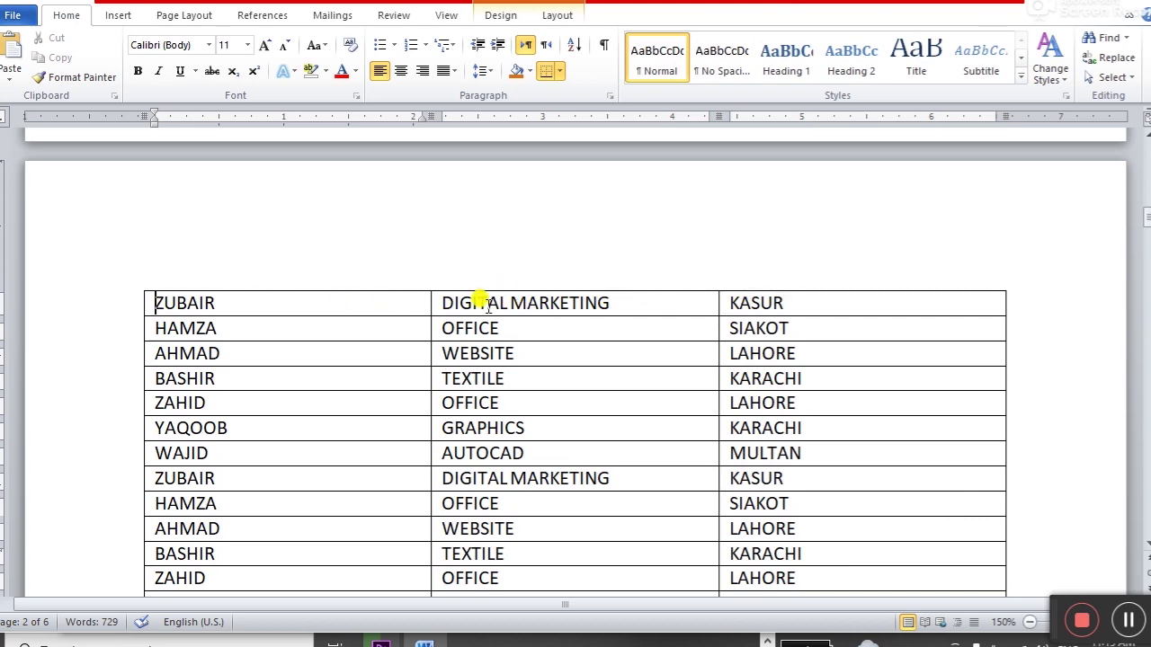
pyautogui.scroll(-3, 549, 396)
pyautogui.scroll(-1, 550, 404)
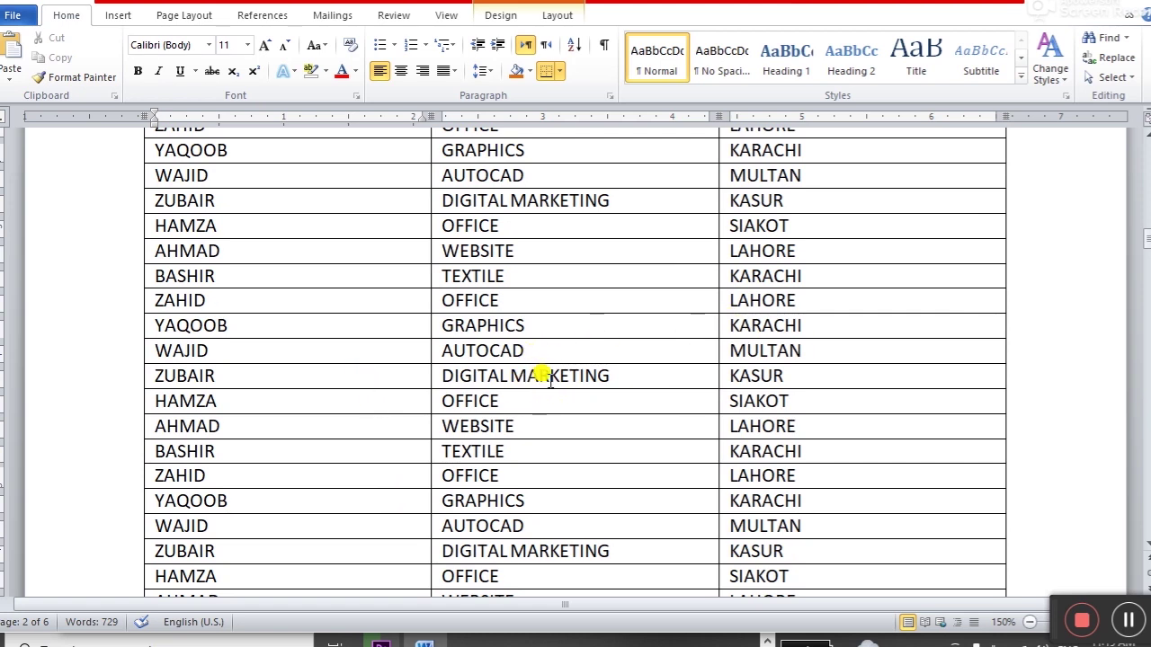
# Step: With the caret inside the table, open the Print preview with Ctrl+P
pyautogui.click(545, 404)
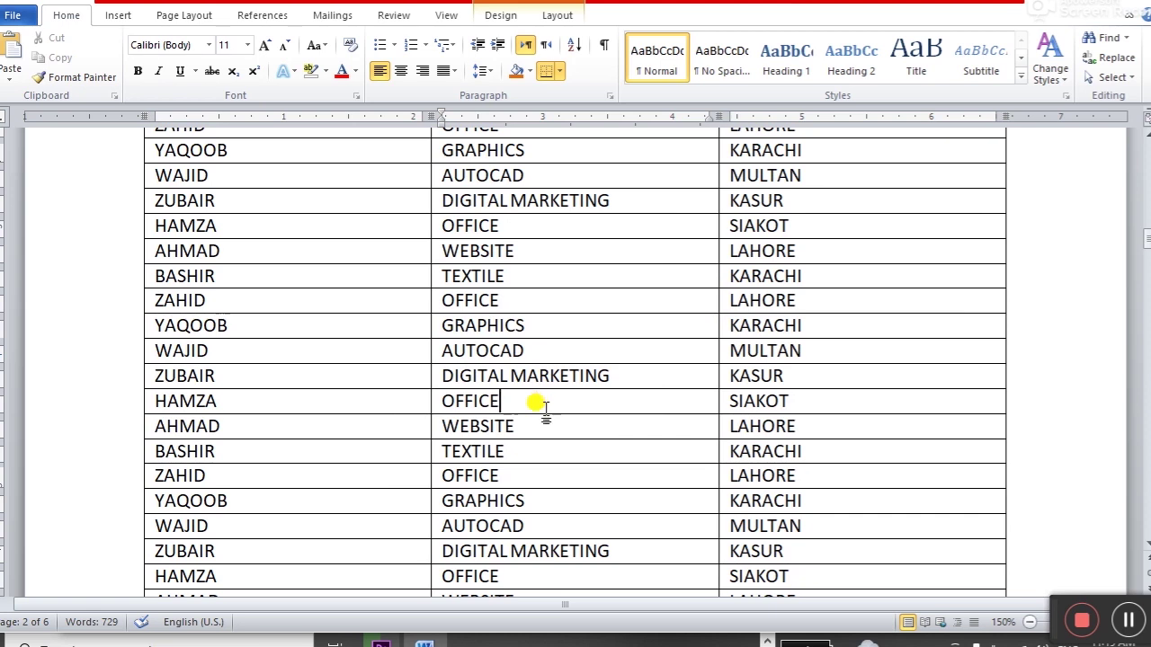
pyautogui.moveTo(516, 275); pyautogui.dragTo(522, 496)
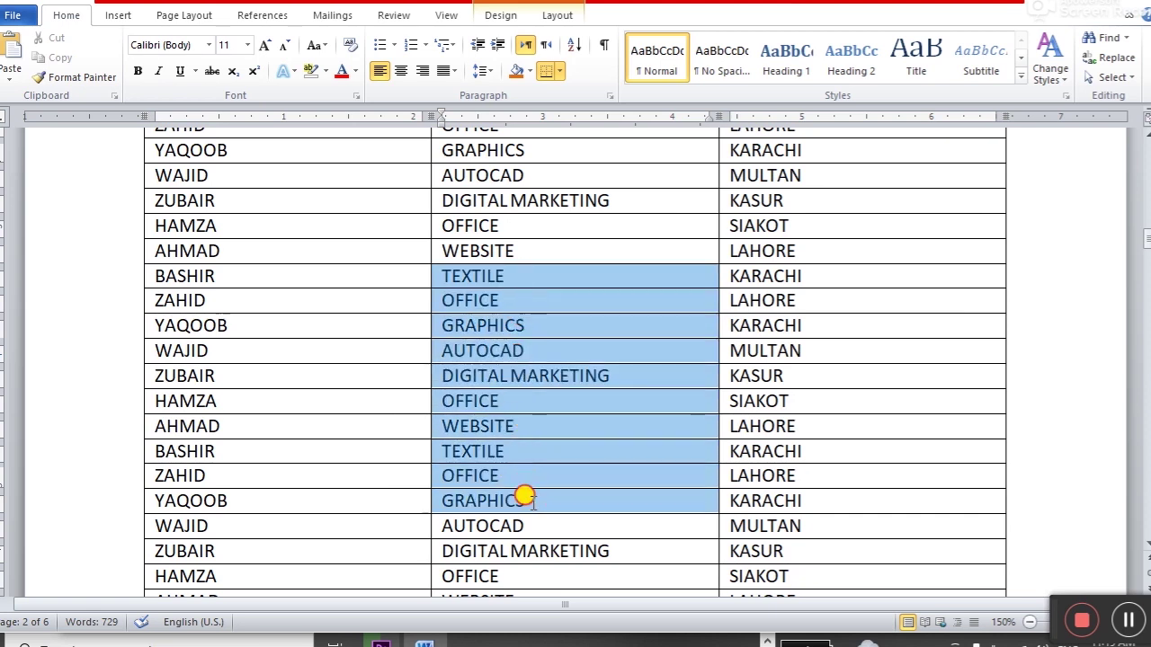
pyautogui.scroll(5, 521, 496)
pyautogui.scroll(3, 530, 495)
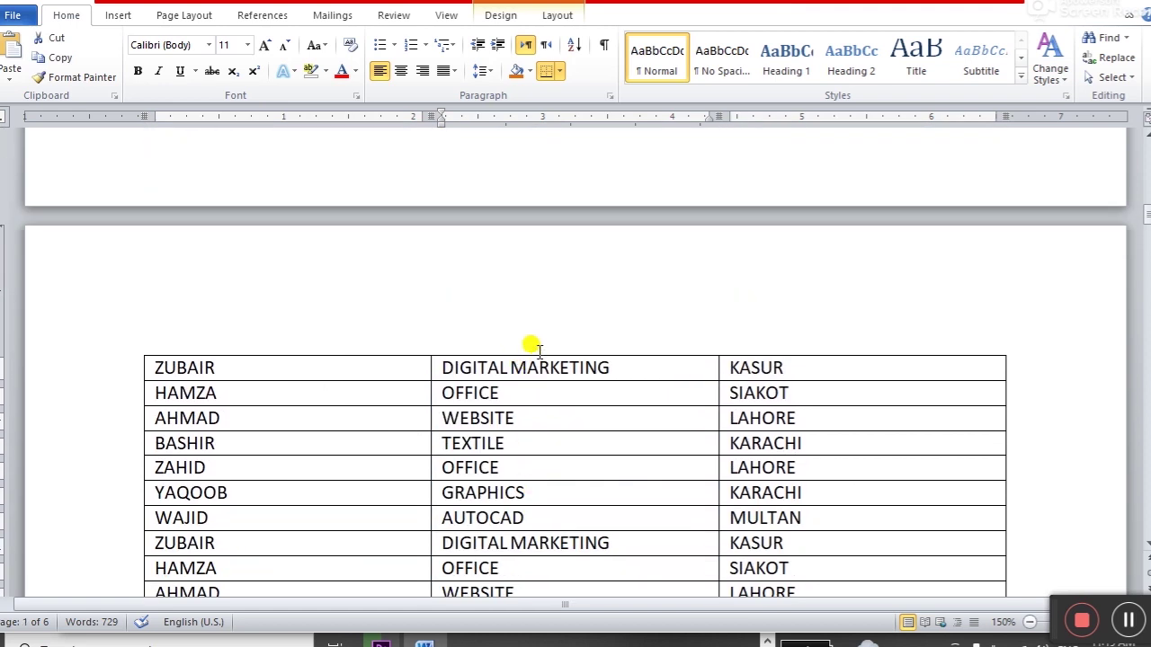
pyautogui.click(554, 438)
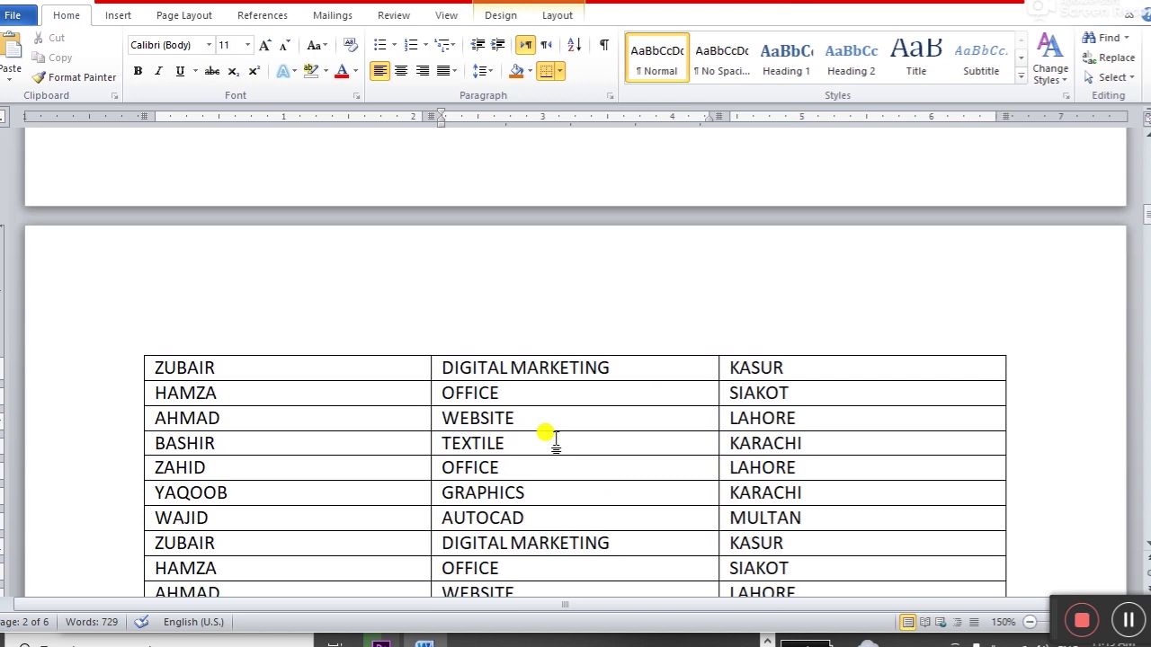
pyautogui.hotkey('ctrl', 'p')
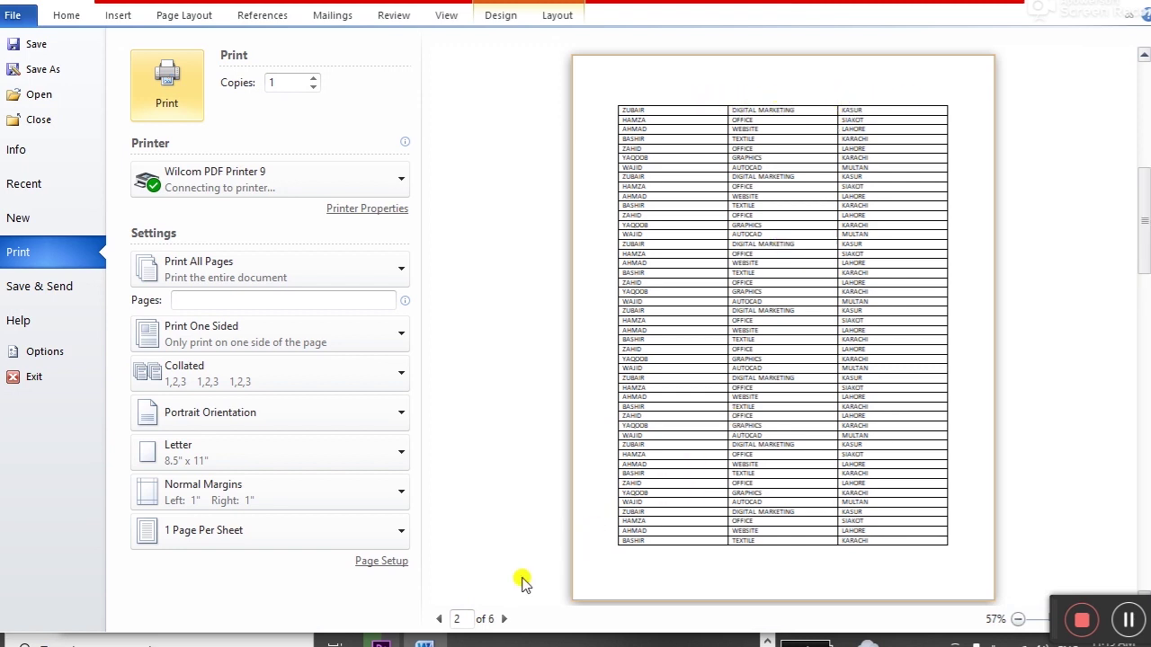
# Step: Page through the preview from page 1 to page 6 of 6, then return to the document
pyautogui.click(439, 619)
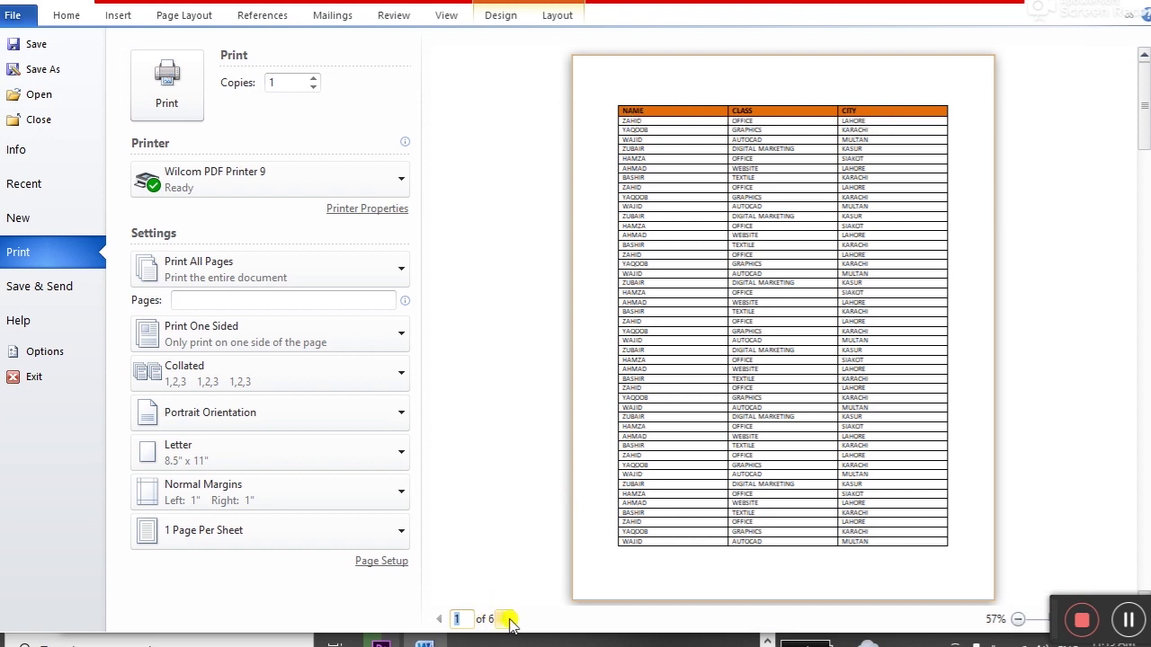
pyautogui.click(505, 619)
pyautogui.click(506, 619)
pyautogui.click(506, 619)
pyautogui.click(506, 619)
pyautogui.click(506, 620)
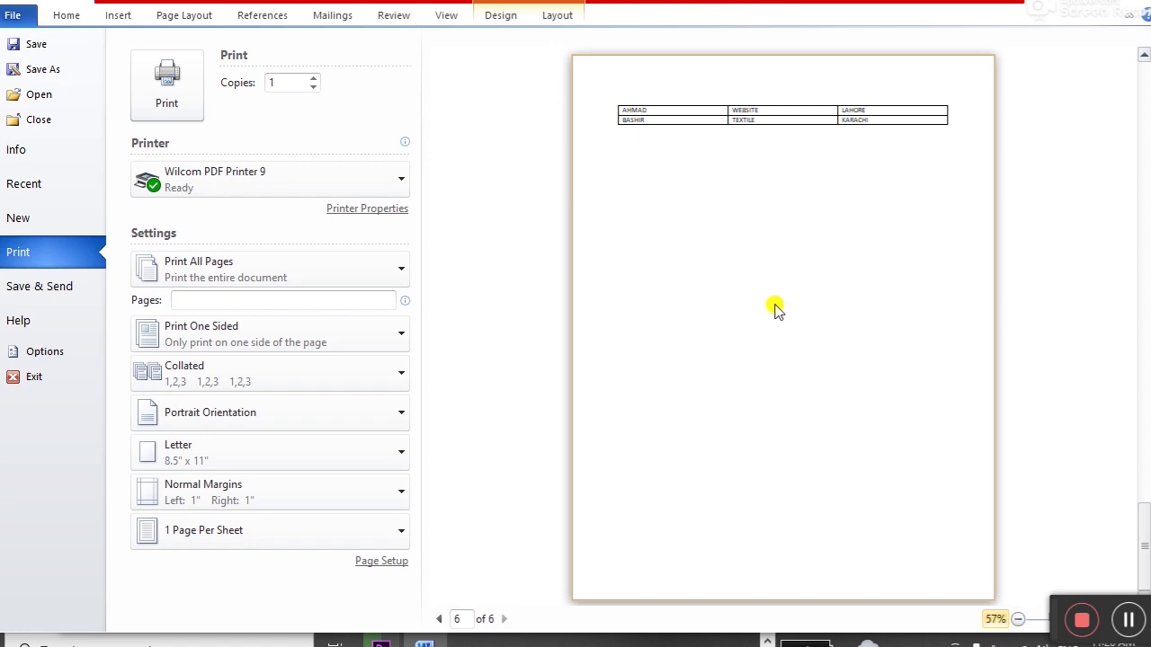
pyautogui.press('Escape')
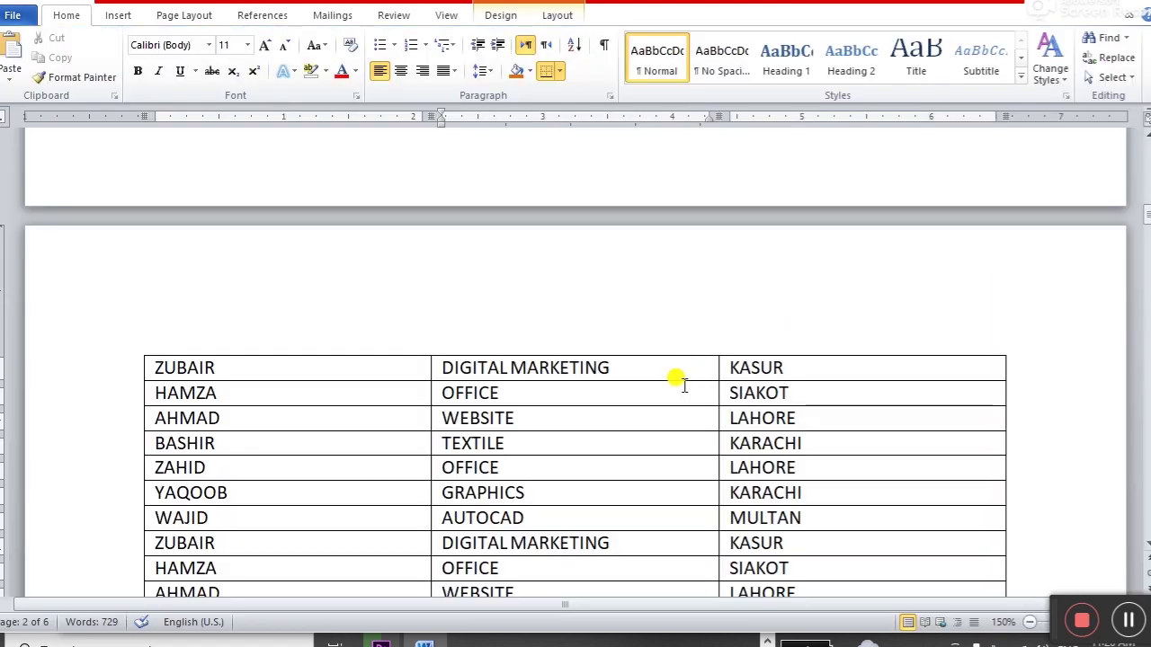
# Step: Select the NAME/CLASS/CITY header row and turn on Repeat Header Rows in Table Tools Layout
pyautogui.scroll(5, 670, 367)
pyautogui.scroll(5, 670, 366)
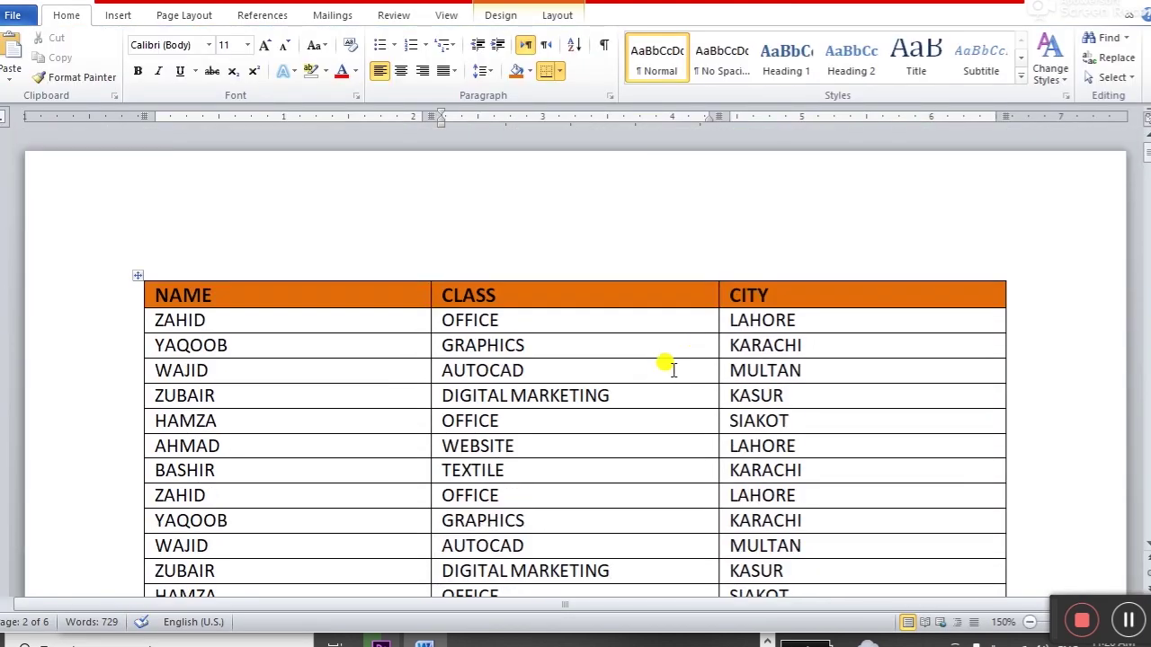
pyautogui.click(129, 303)
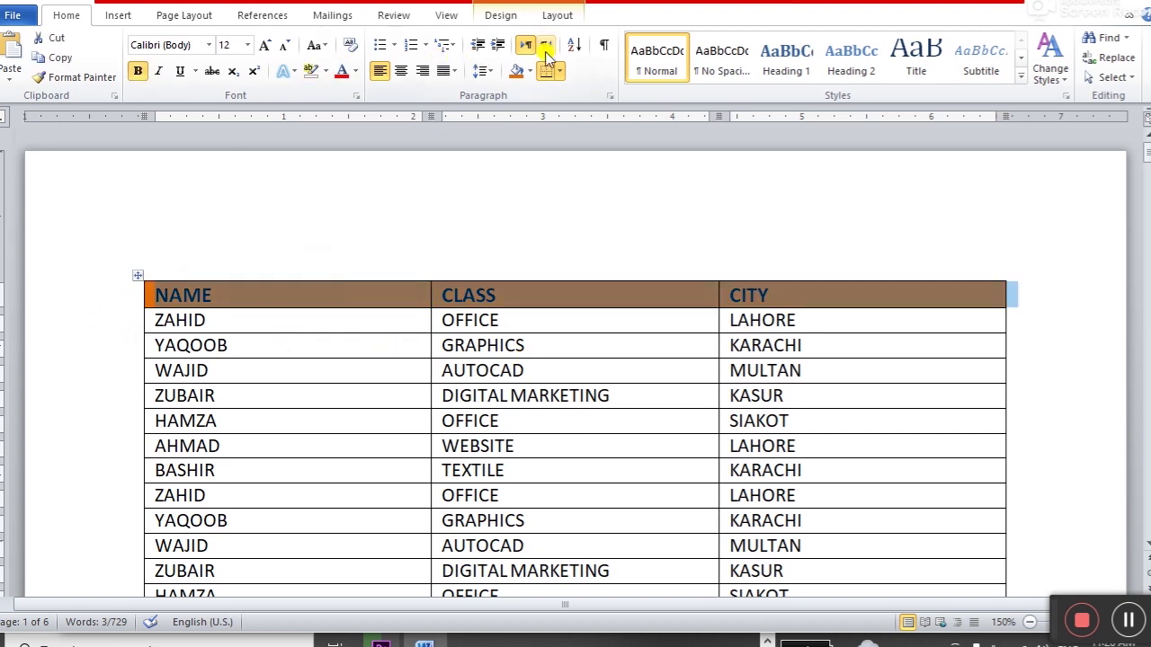
pyautogui.click(558, 16)
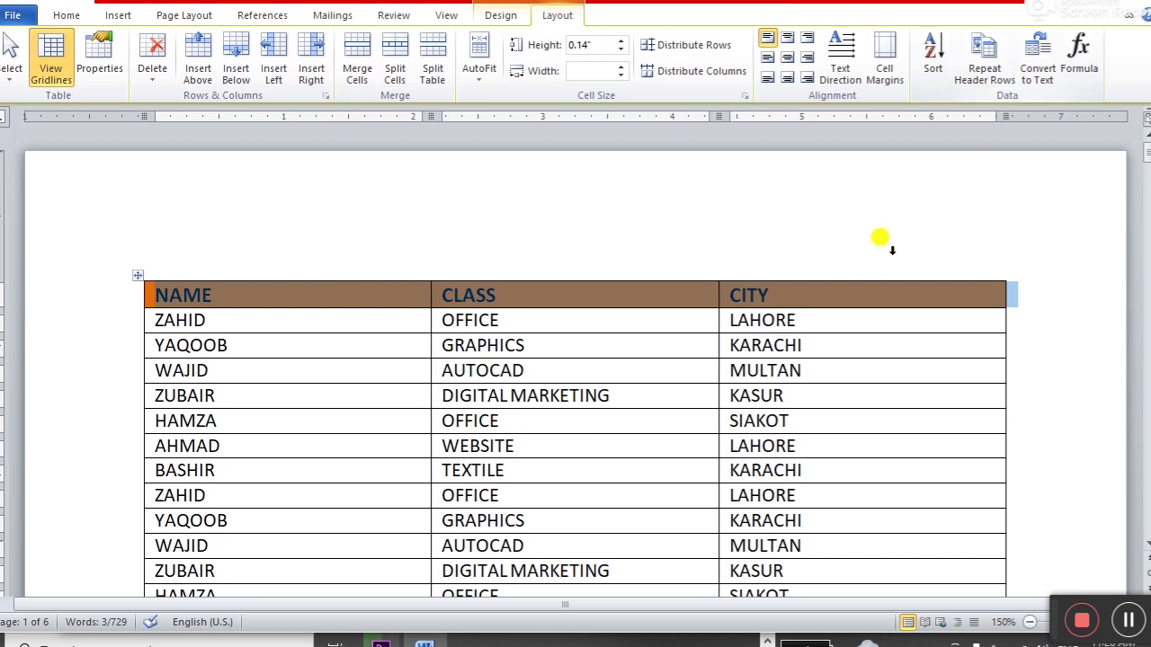
pyautogui.click(836, 372)
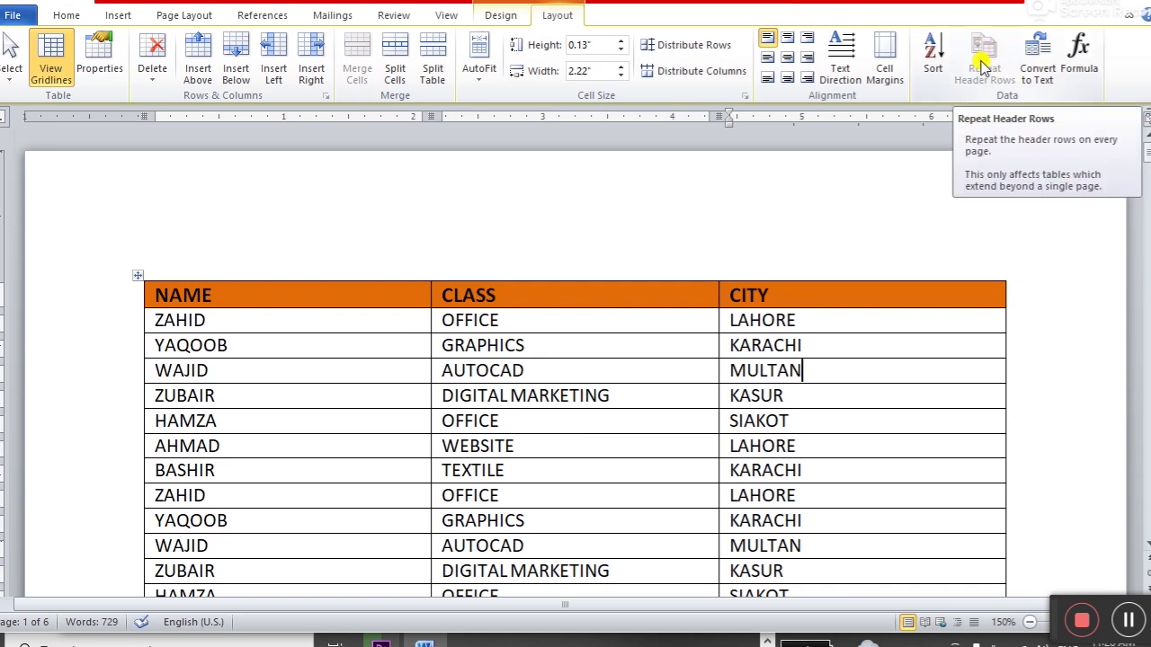
pyautogui.click(119, 296)
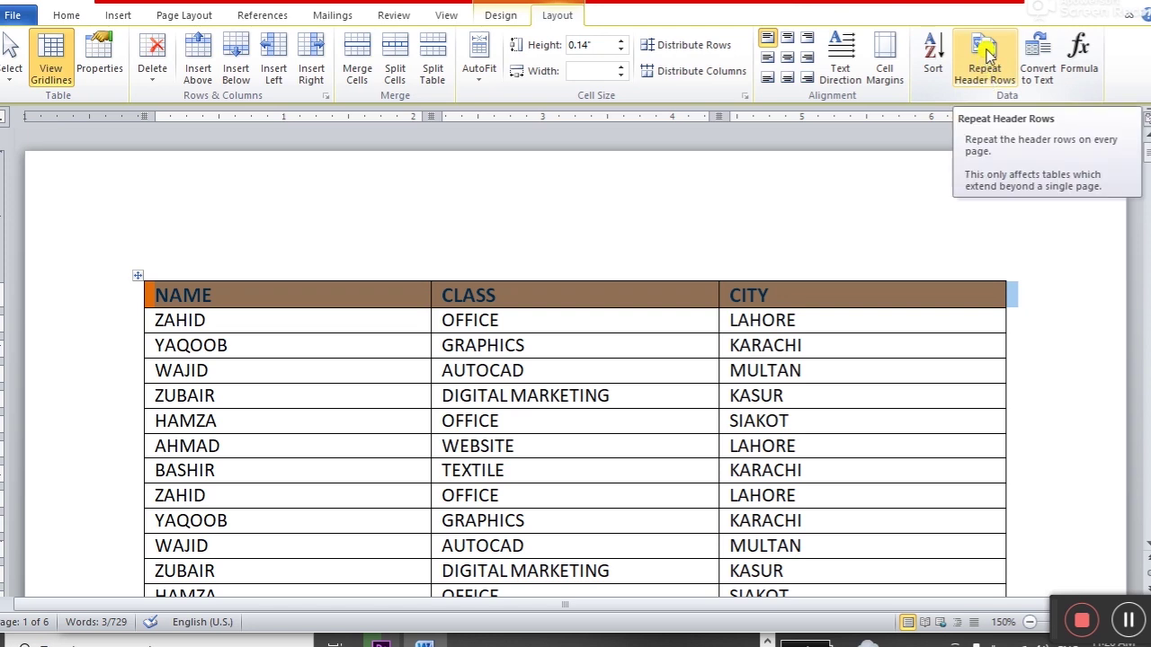
pyautogui.click(514, 310)
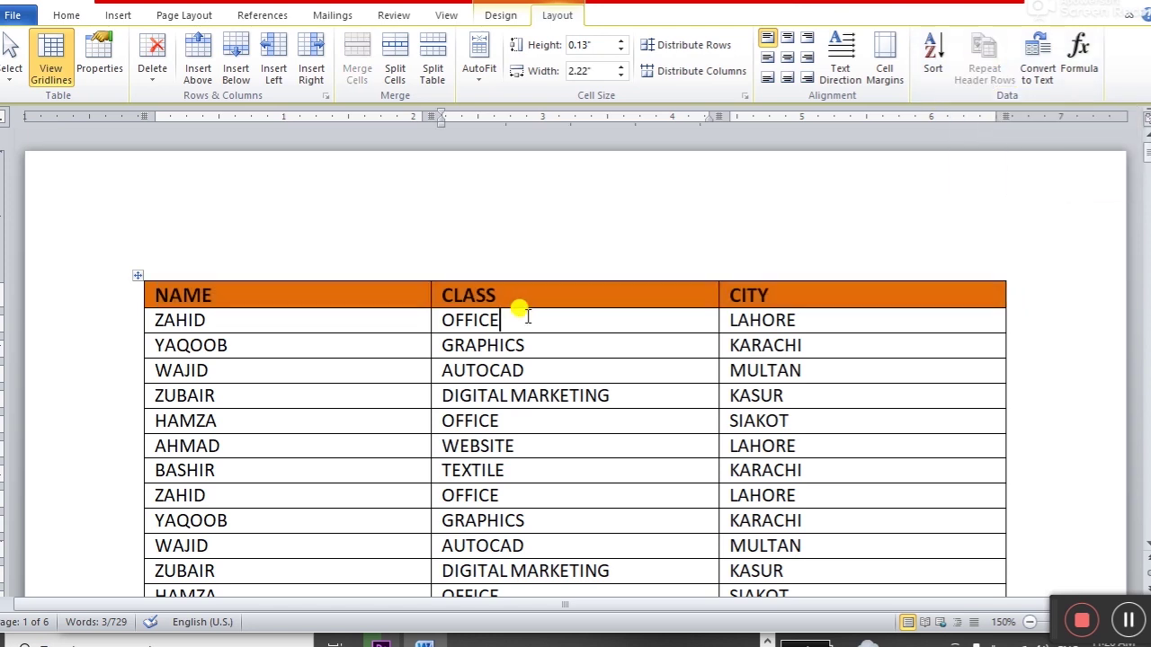
pyautogui.click(118, 302)
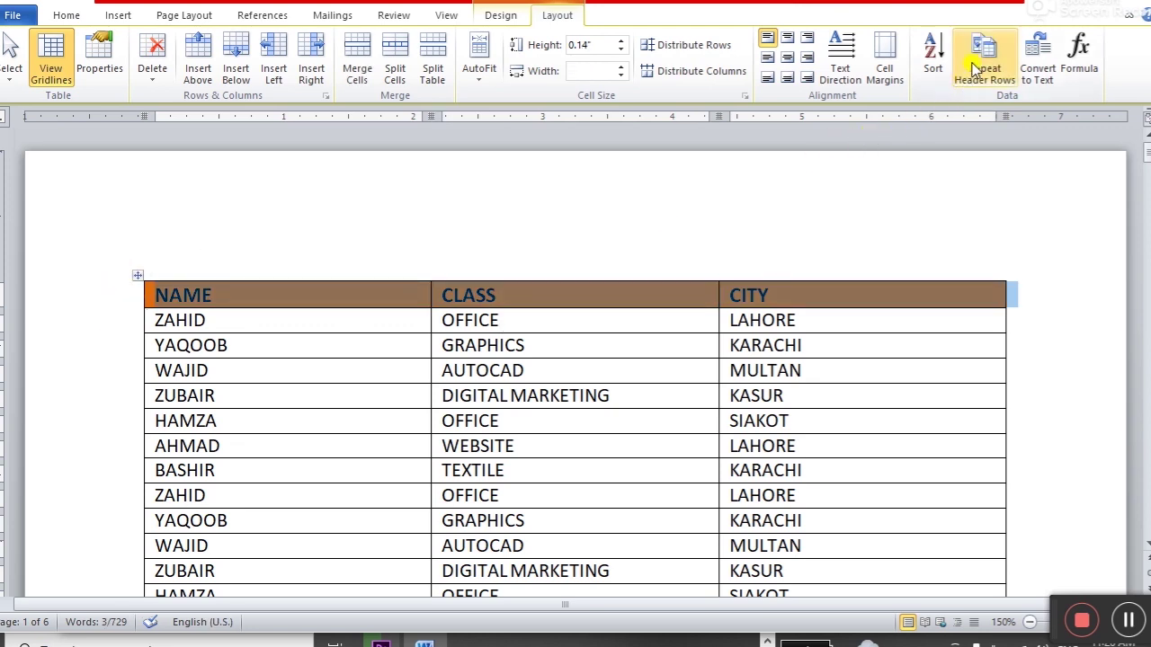
pyautogui.click(983, 62)
pyautogui.click(845, 321)
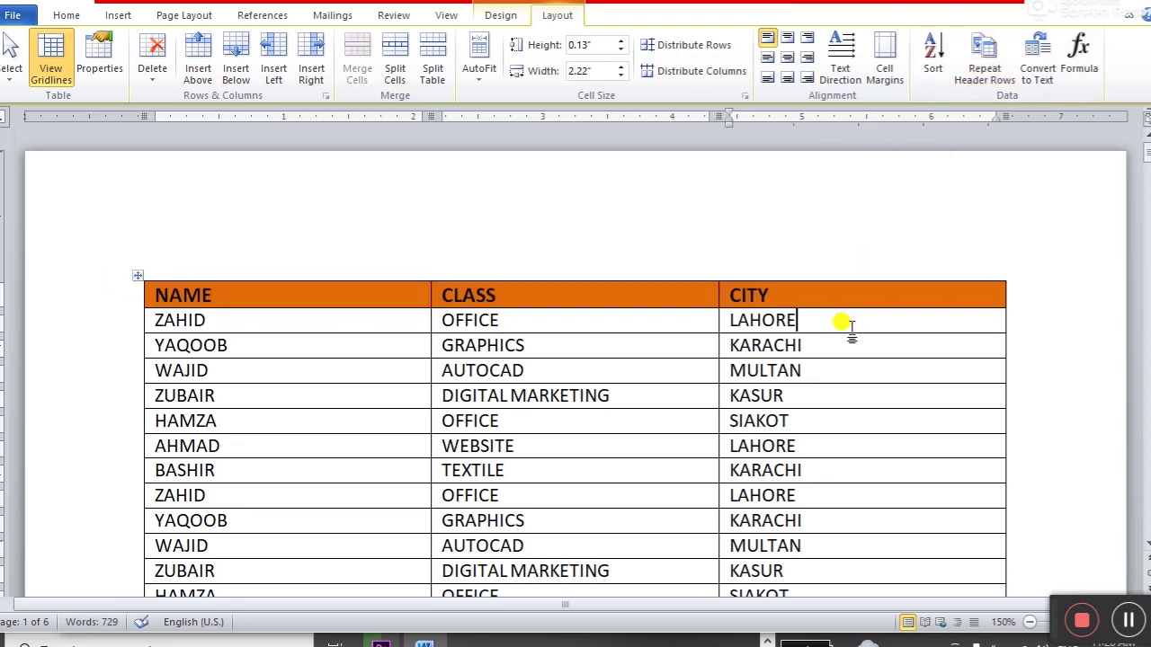
# Step: Scroll through all six pages of the table to check for the header row
pyautogui.scroll(-3, 850, 328)
pyautogui.scroll(-3, 850, 329)
pyautogui.scroll(-3, 851, 329)
pyautogui.scroll(-2, 853, 327)
pyautogui.scroll(-3, 853, 327)
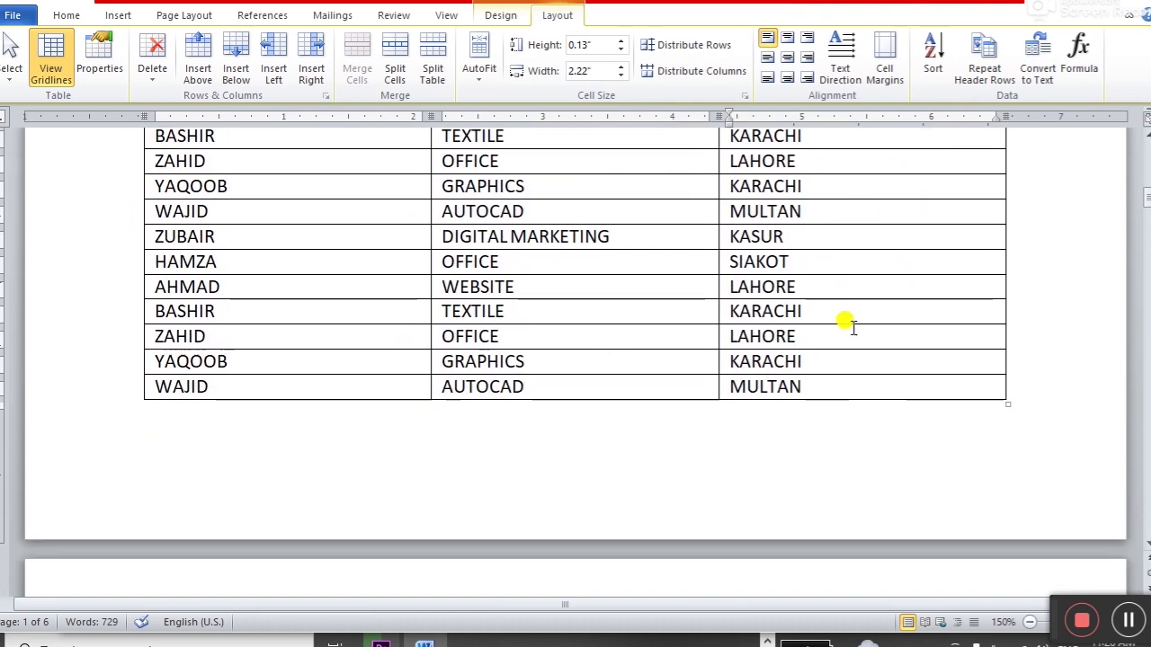
pyautogui.scroll(-3, 853, 328)
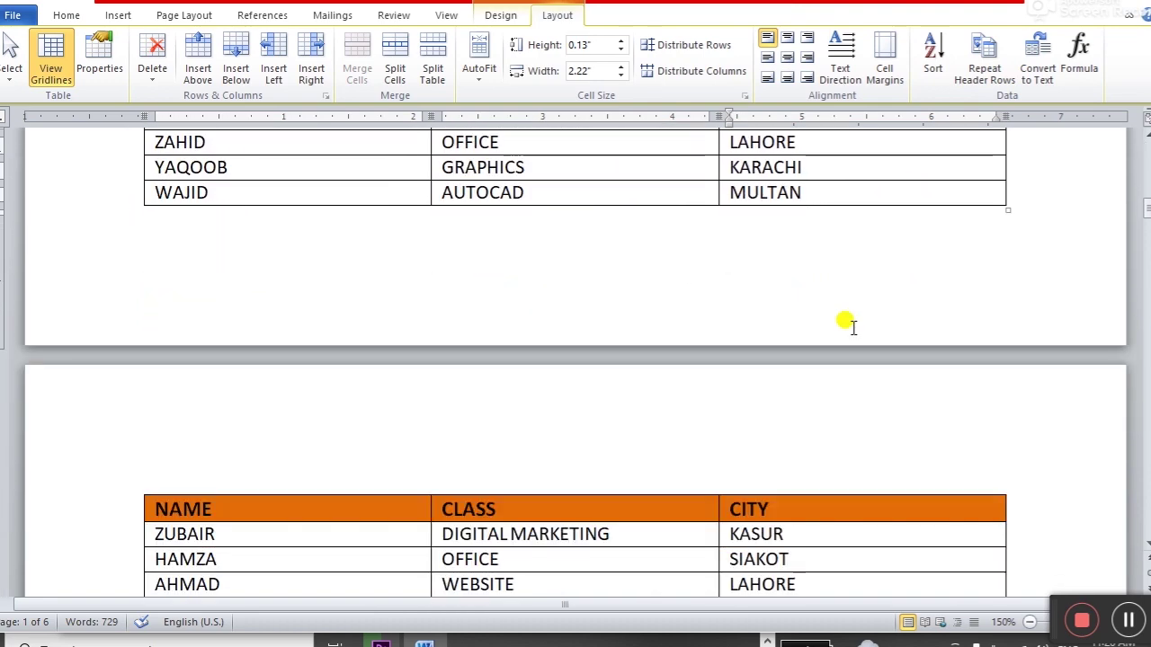
pyautogui.scroll(-4, 849, 326)
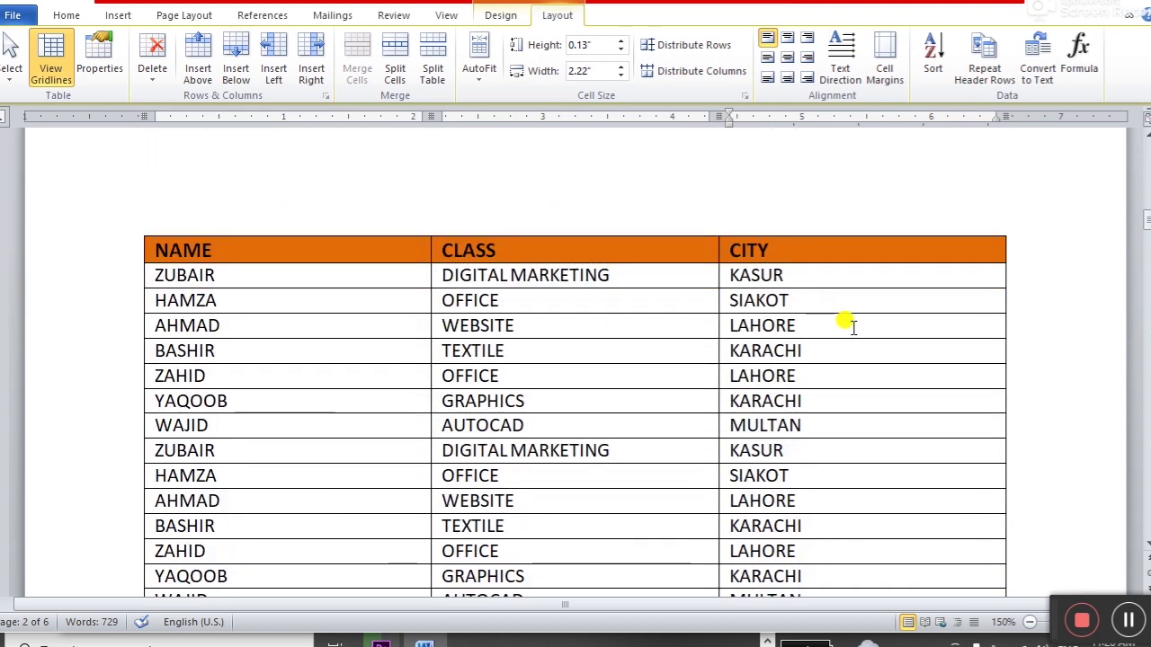
pyautogui.scroll(-4, 850, 326)
pyautogui.scroll(-2, 850, 326)
pyautogui.scroll(-3, 849, 328)
pyautogui.scroll(-3, 849, 326)
pyautogui.scroll(-2, 850, 326)
pyautogui.scroll(-3, 849, 325)
pyautogui.scroll(-3, 850, 325)
pyautogui.scroll(-3, 850, 326)
pyautogui.scroll(-3, 850, 326)
pyautogui.scroll(-3, 849, 325)
pyautogui.scroll(-3, 850, 325)
pyautogui.scroll(-3, 849, 325)
pyautogui.scroll(-3, 850, 325)
pyautogui.scroll(-3, 850, 327)
pyautogui.scroll(-1, 850, 329)
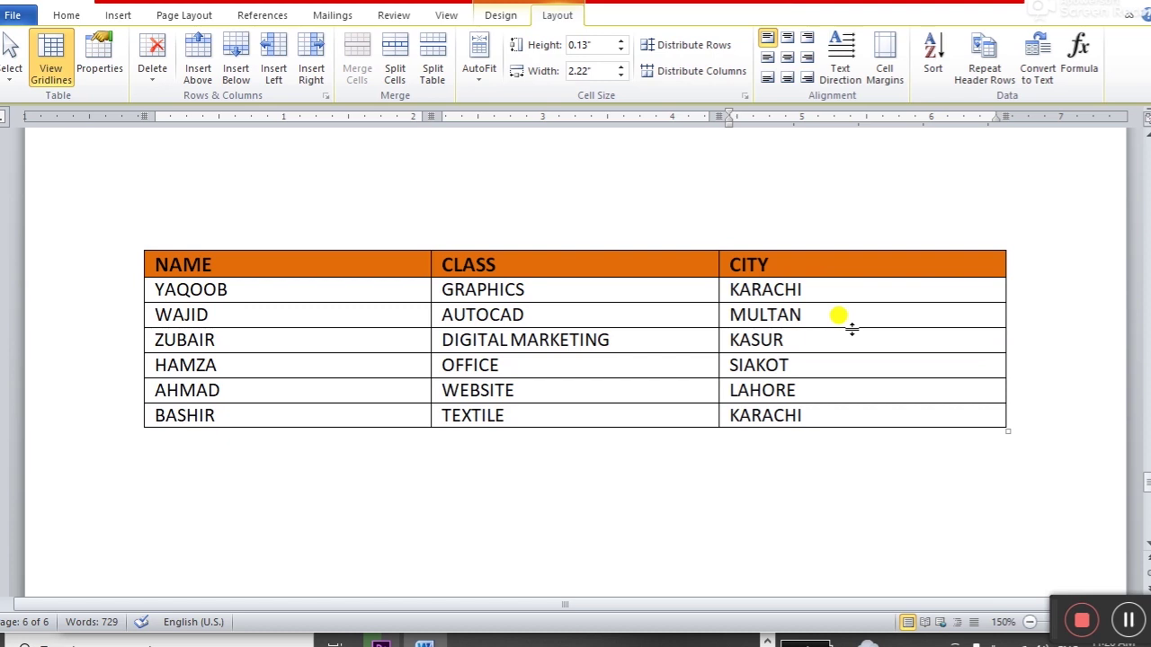
pyautogui.scroll(1, 817, 316)
pyautogui.scroll(5, 818, 317)
pyautogui.scroll(1, 823, 319)
pyautogui.scroll(-3, 824, 320)
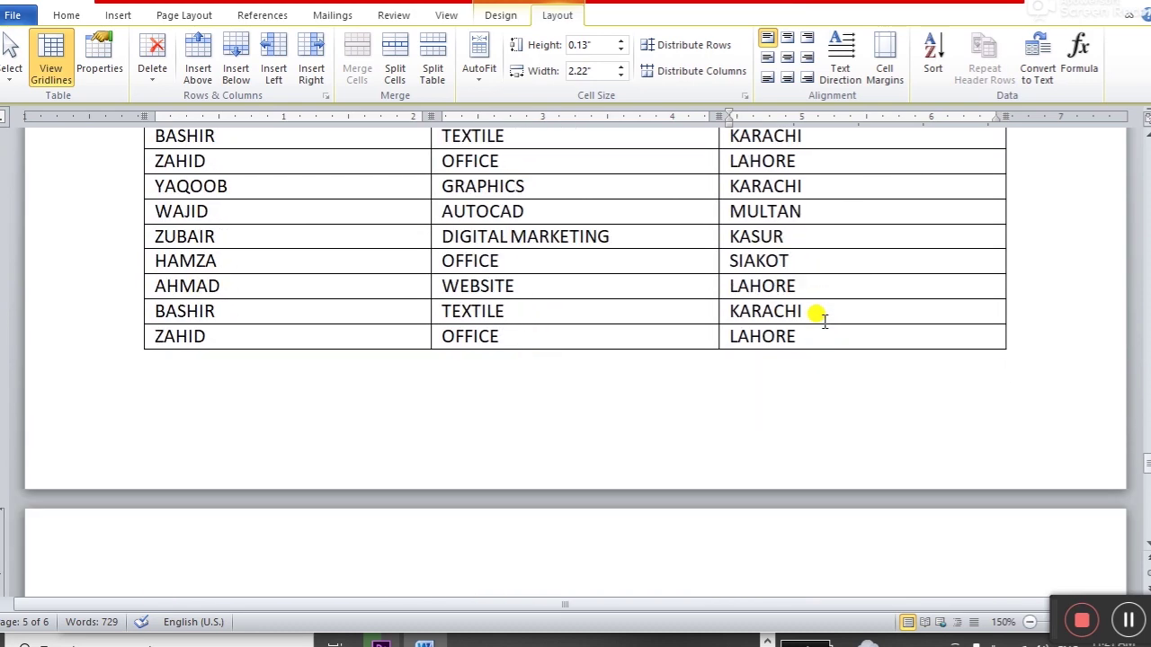
# Step: Undo the last two actions so the header row no longer repeats on pages 2–6
pyautogui.hotkey('ctrl', 'z')
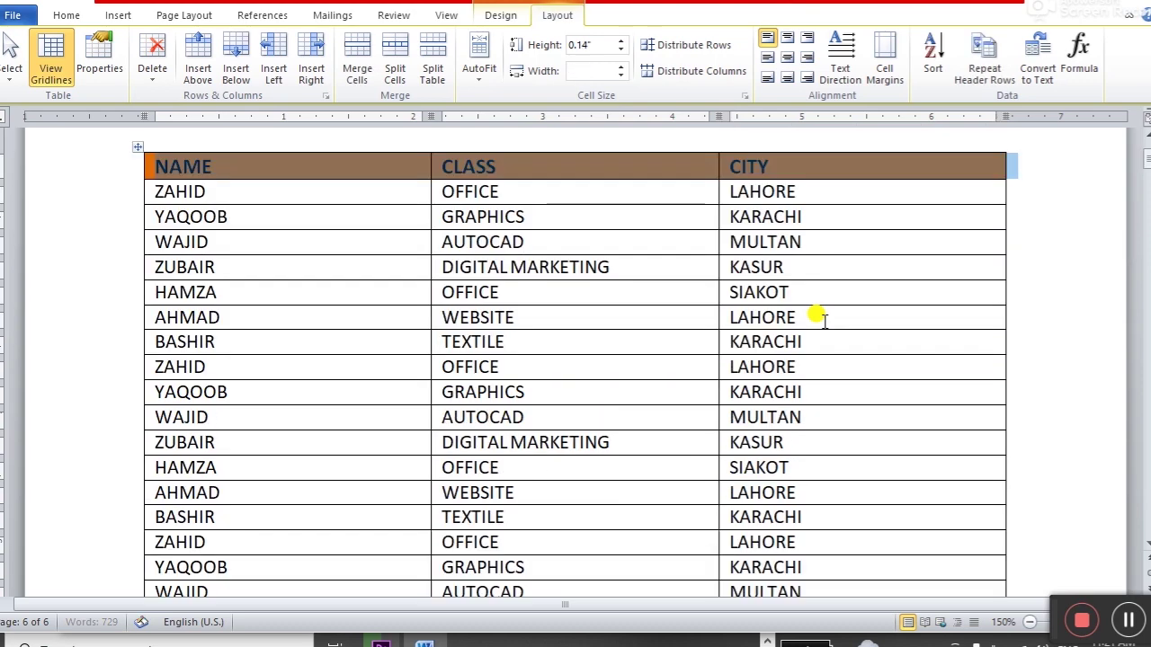
pyautogui.hotkey('ctrl', 'z')
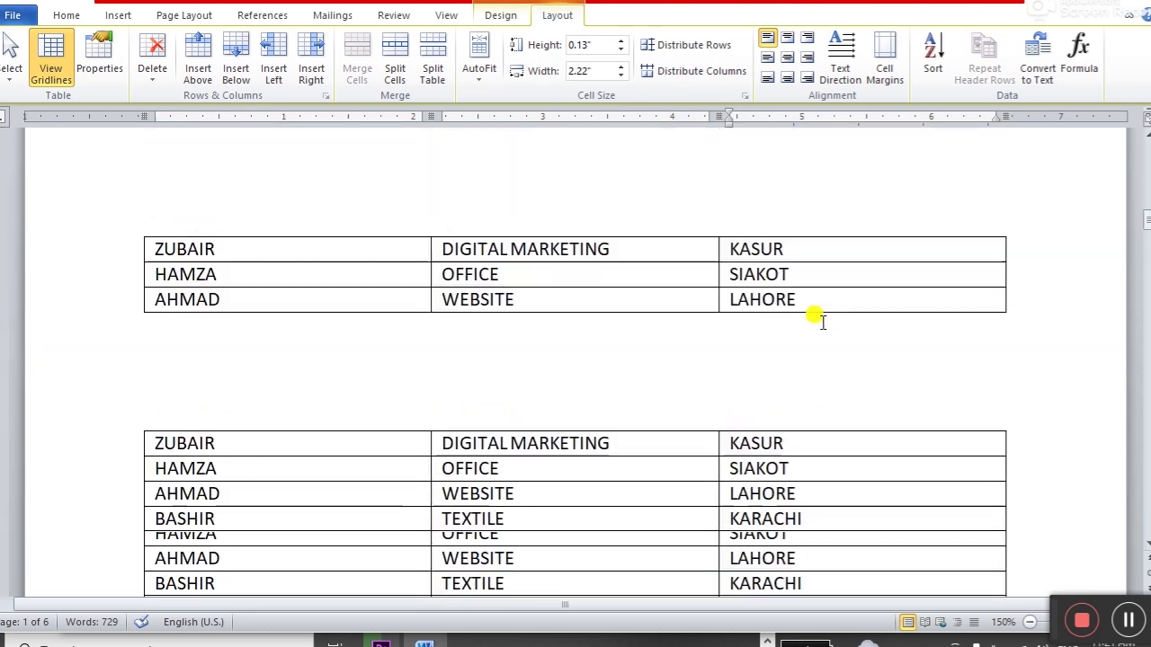
pyautogui.scroll(-2, 831, 306)
pyautogui.scroll(-2, 832, 306)
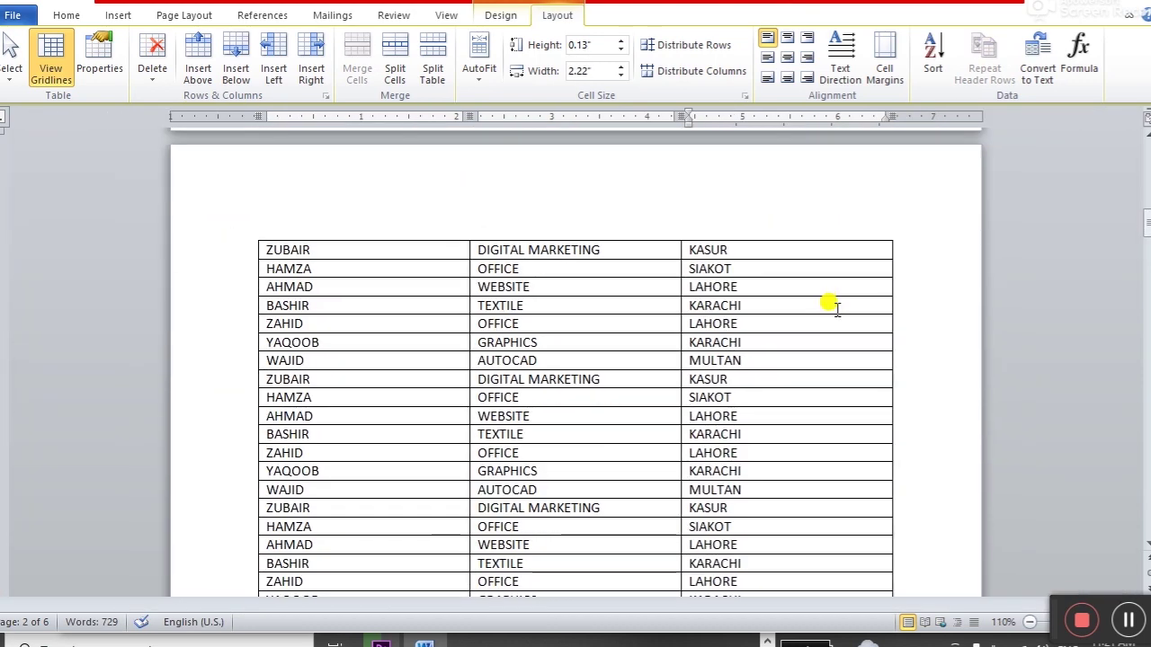
pyautogui.scroll(-3, 832, 306)
pyautogui.scroll(-1, 831, 305)
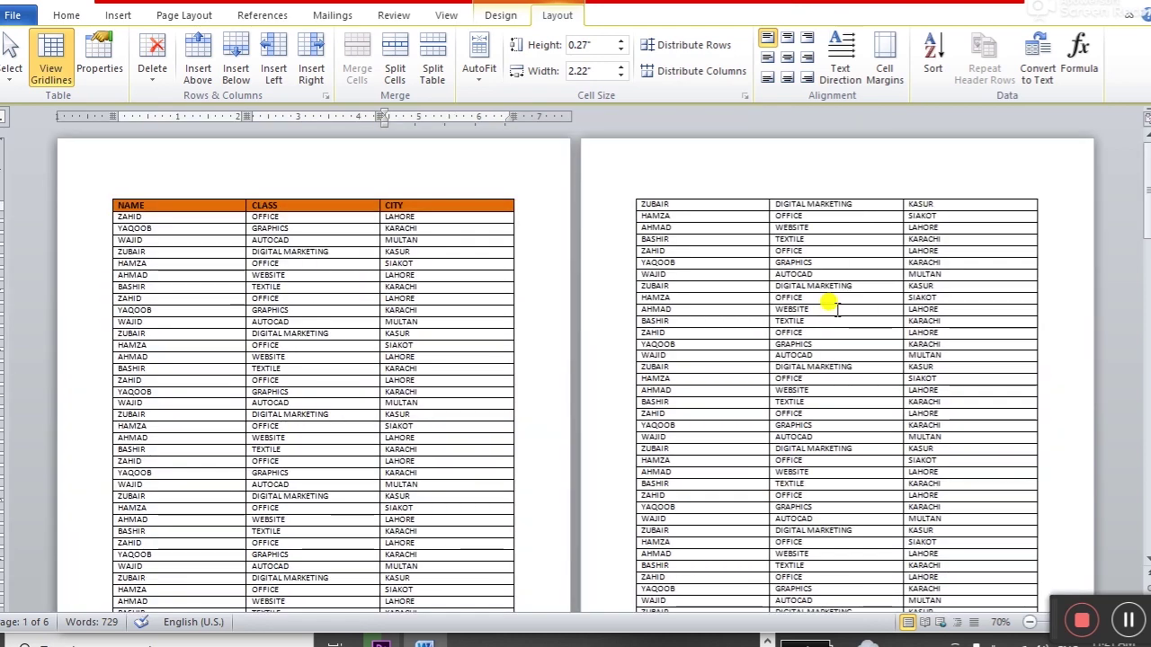
pyautogui.scroll(-1, 831, 306)
pyautogui.scroll(-1, 832, 305)
pyautogui.scroll(-1, 832, 306)
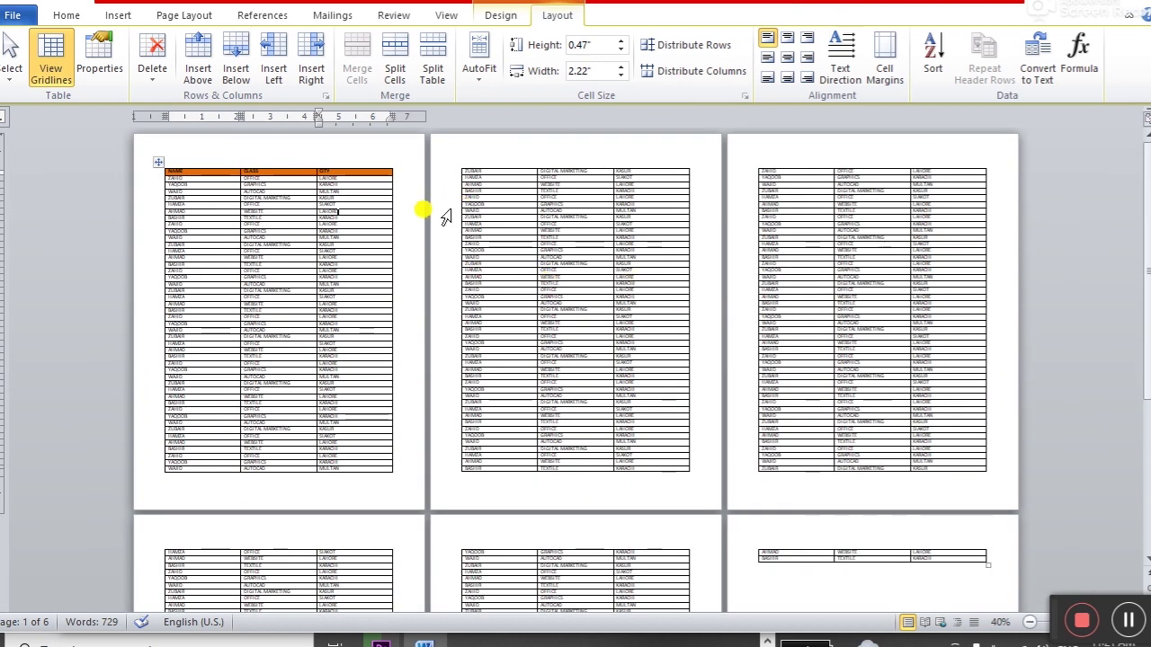
pyautogui.scroll(-1, 884, 360)
pyautogui.scroll(-1, 884, 362)
pyautogui.scroll(1, 890, 367)
pyautogui.scroll(1, 886, 364)
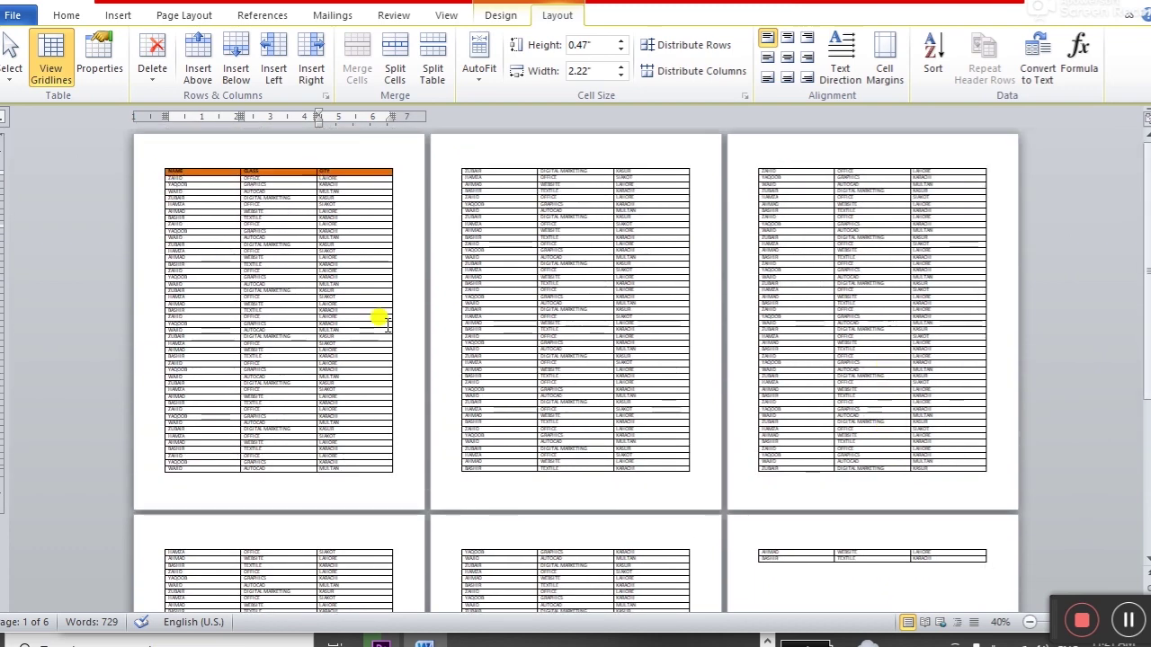
# Step: Select the orange header row and set it to repeat at the top of every page
pyautogui.click(153, 180)
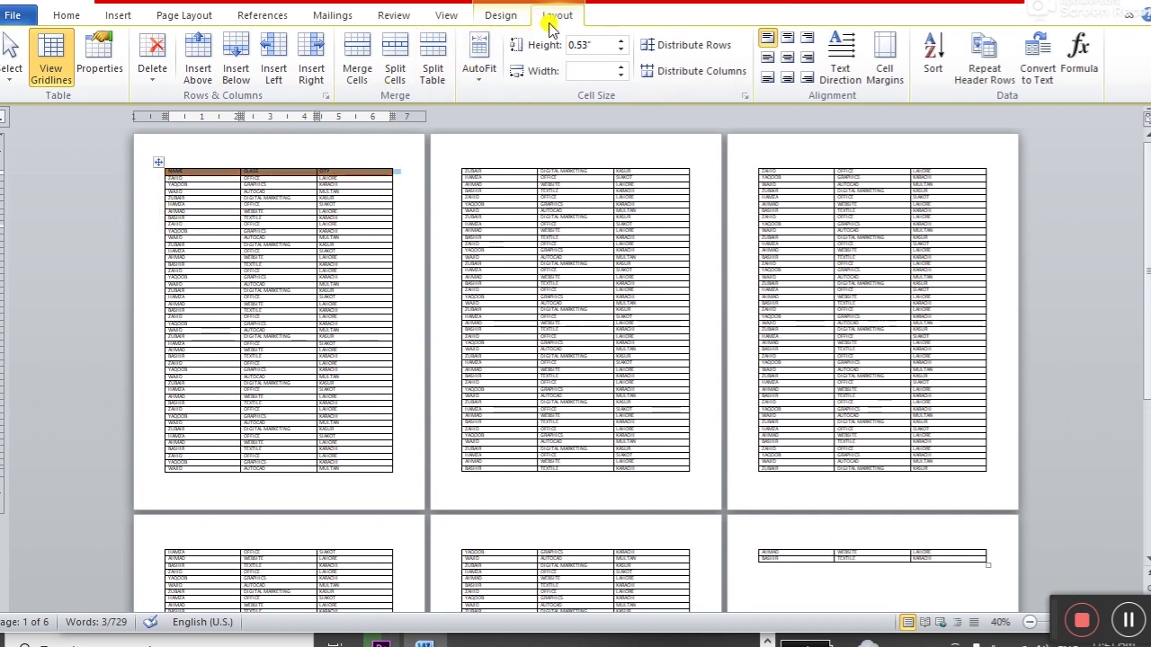
pyautogui.moveTo(166, 170)
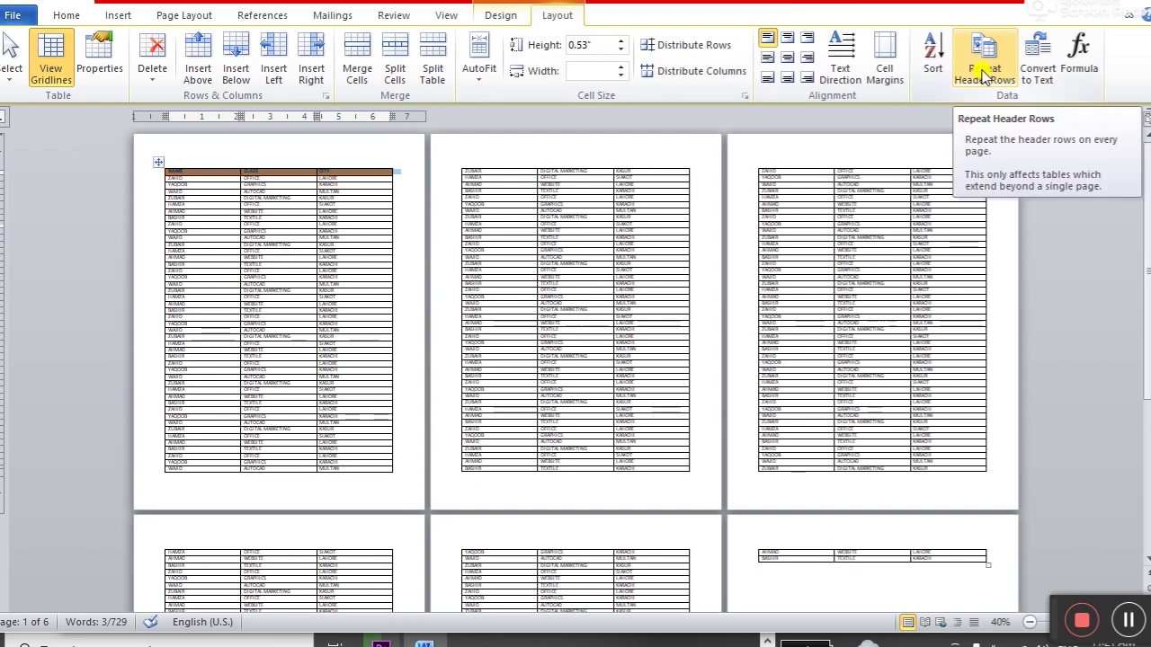
pyautogui.click(985, 72)
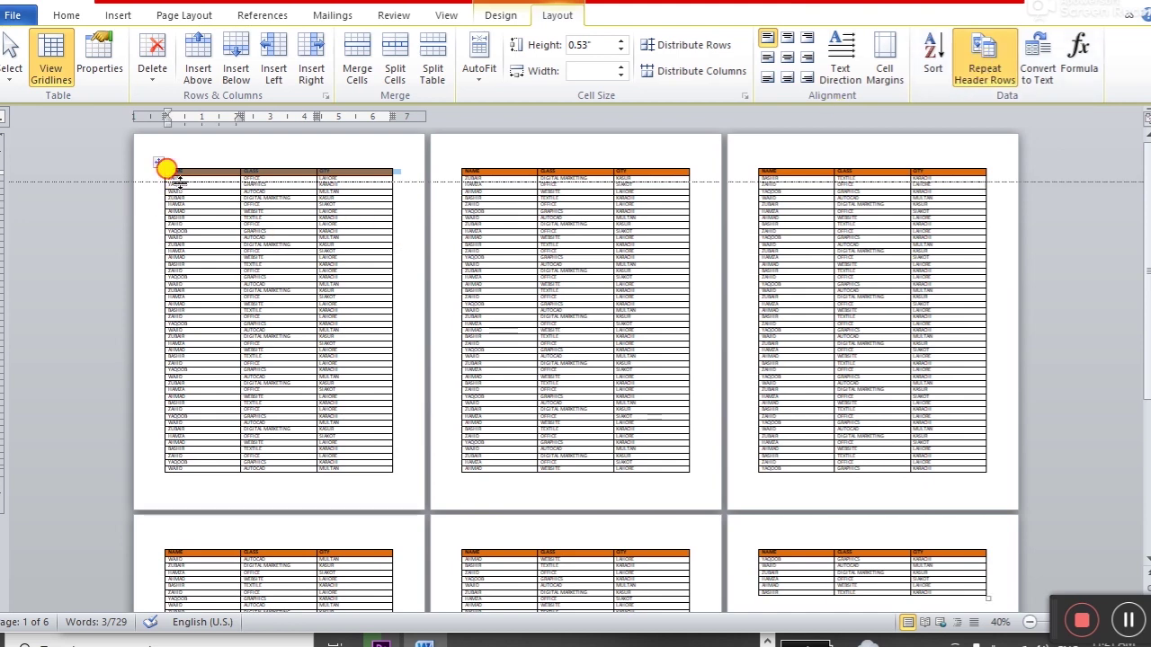
pyautogui.click(519, 178)
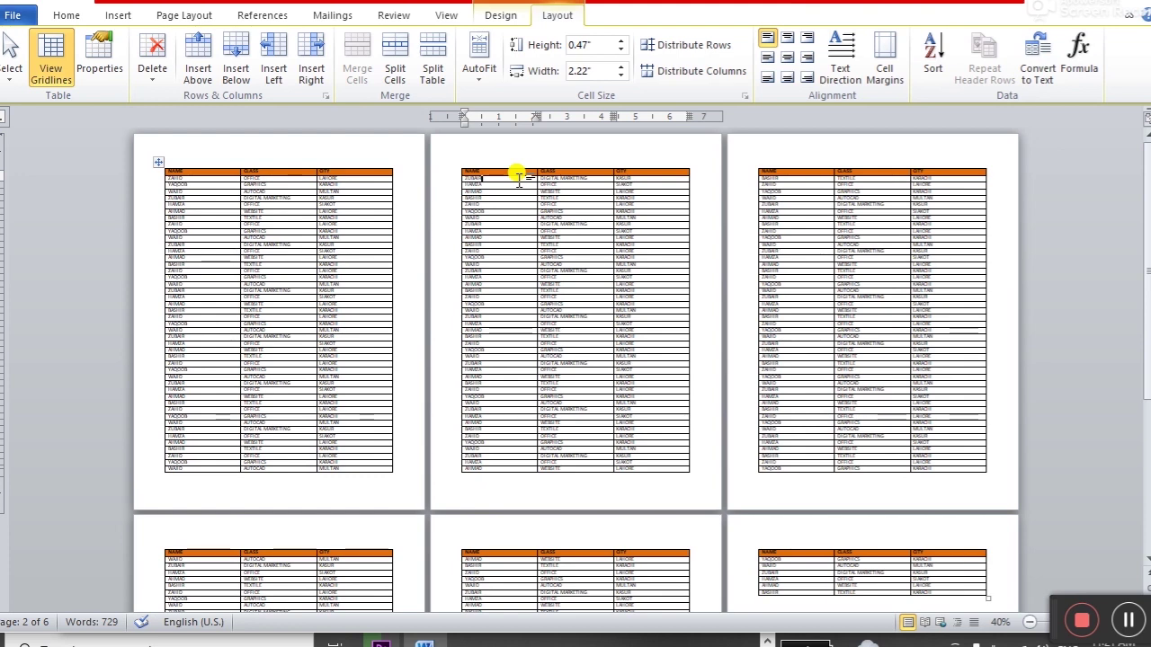
# Step: Adjust the height of about seven page-1 rows, then select the header and first data rows
pyautogui.click(140, 279)
pyautogui.moveTo(142, 284); pyautogui.dragTo(142, 329)
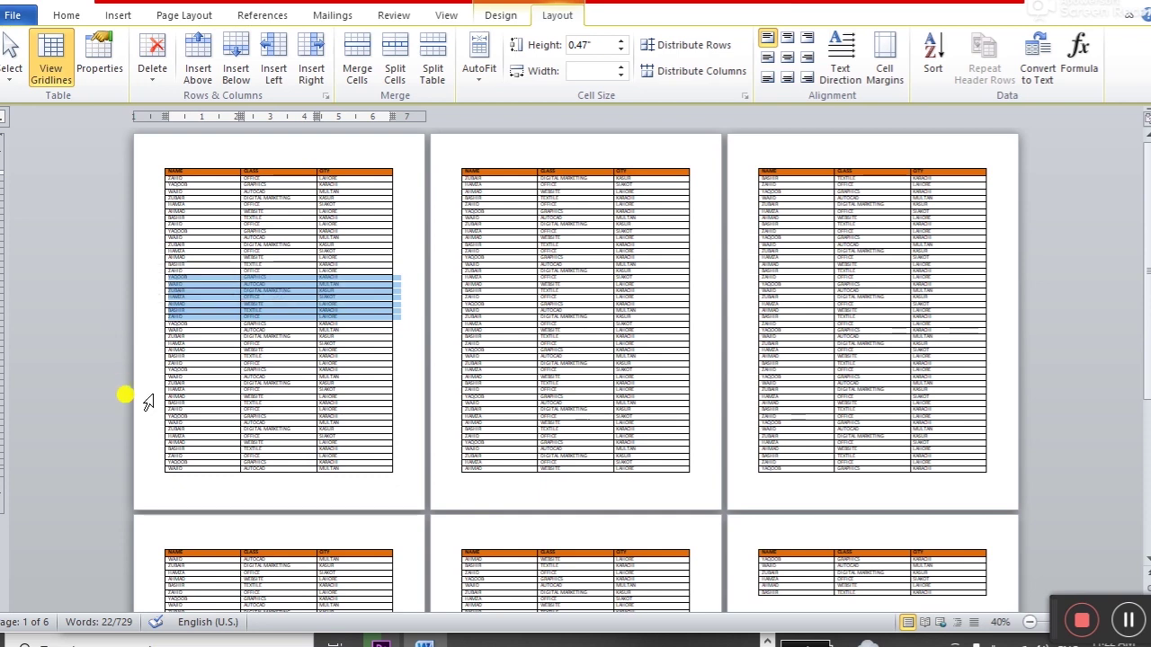
pyautogui.moveTo(361, 320); pyautogui.dragTo(363, 324)
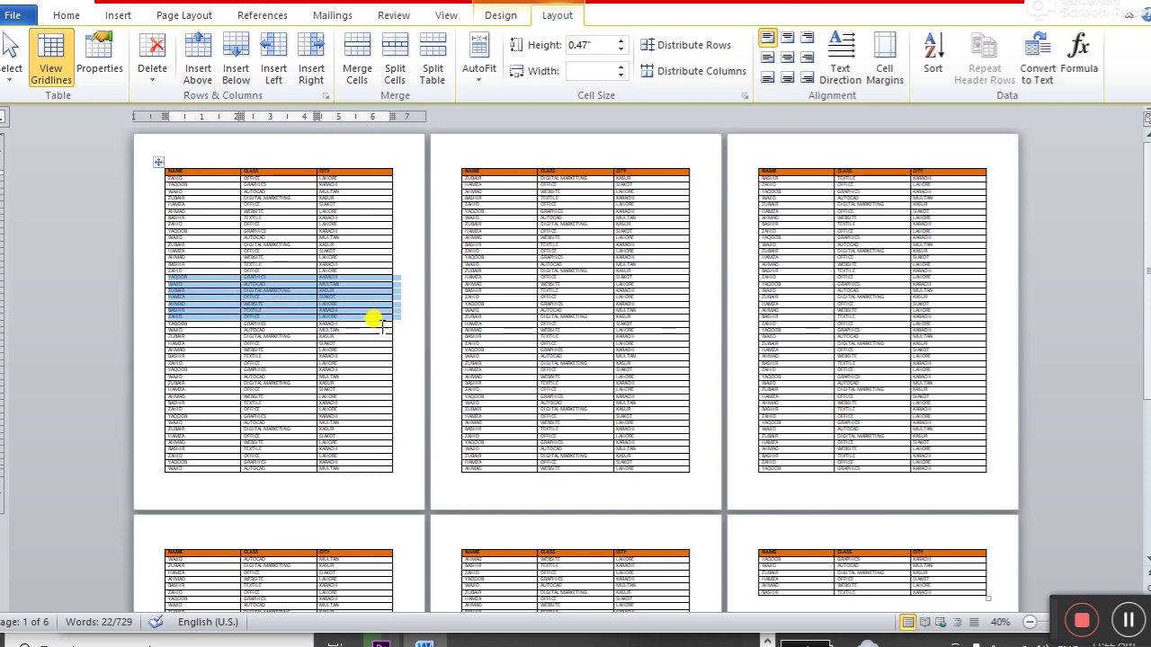
pyautogui.click(372, 324)
pyautogui.scroll(1, 424, 365)
pyautogui.scroll(7, 437, 380)
pyautogui.scroll(2, 441, 385)
pyautogui.scroll(5, 423, 372)
pyautogui.scroll(5, 423, 373)
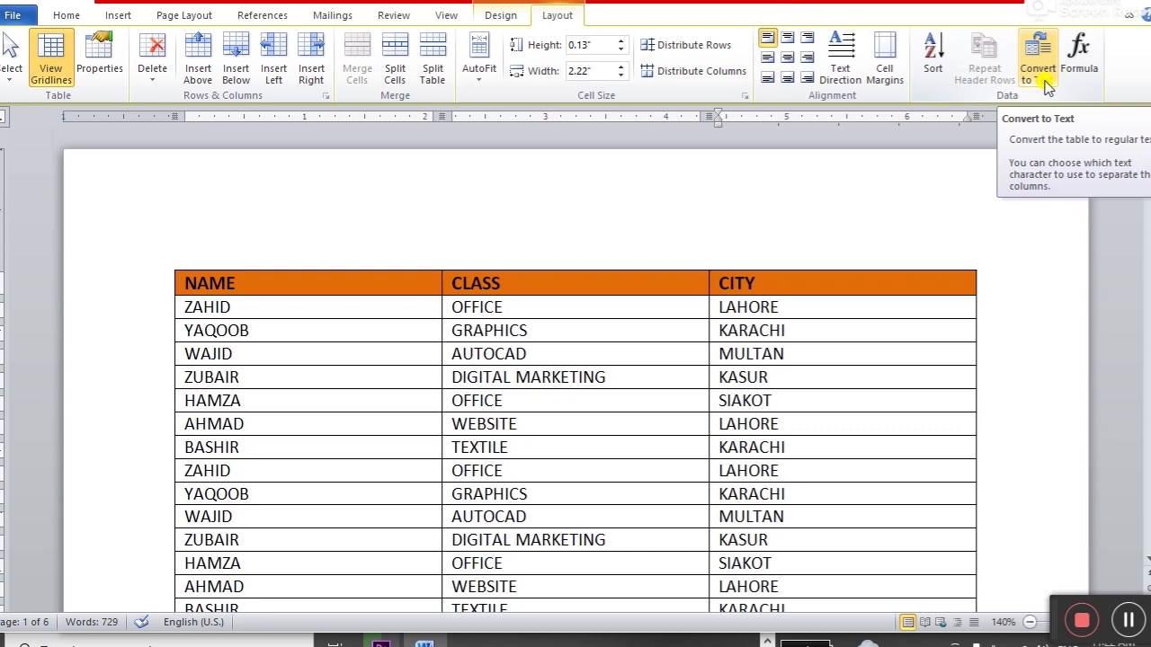
pyautogui.moveTo(139, 296)
pyautogui.mouseDown()
pyautogui.moveTo(151, 307)
pyautogui.moveTo(809, 394)
pyautogui.mouseUp()
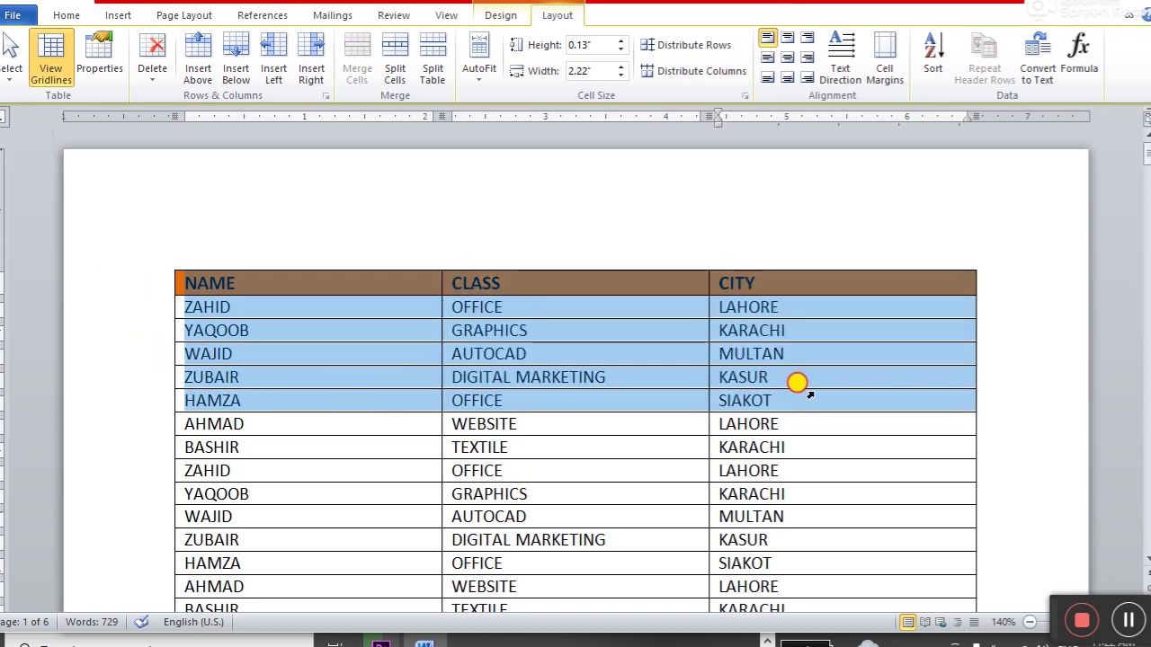
# Step: Copy the rows from the header through AHMAD and start a new blank document, Document2
pyautogui.moveTo(809, 393); pyautogui.dragTo(814, 399)
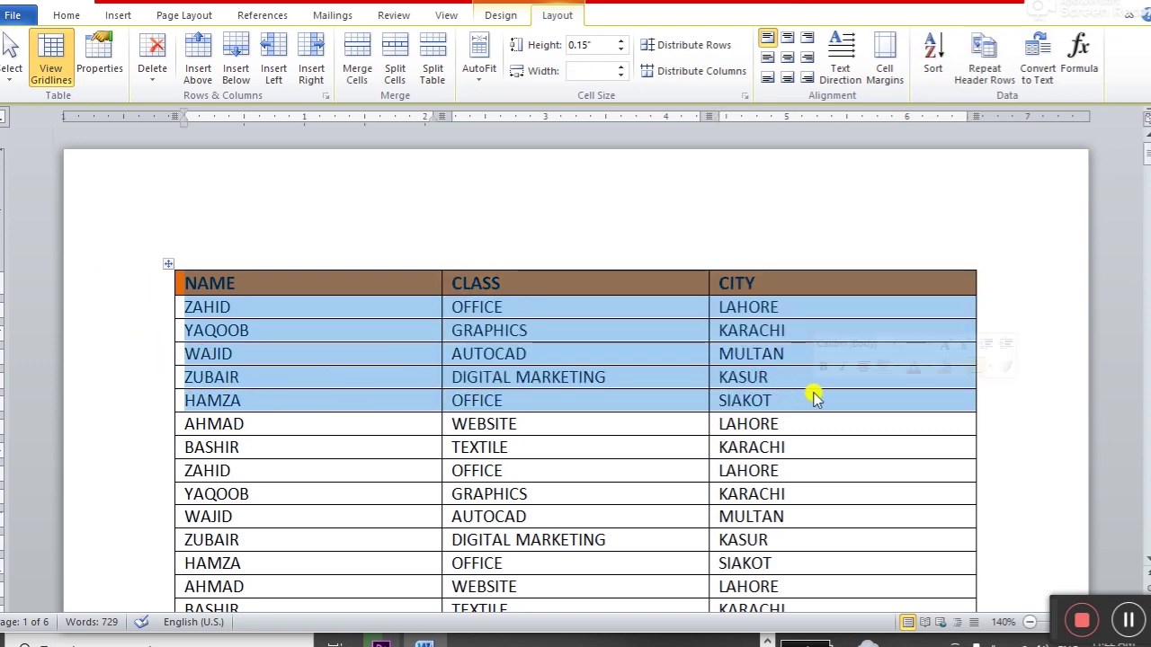
pyautogui.click(648, 382)
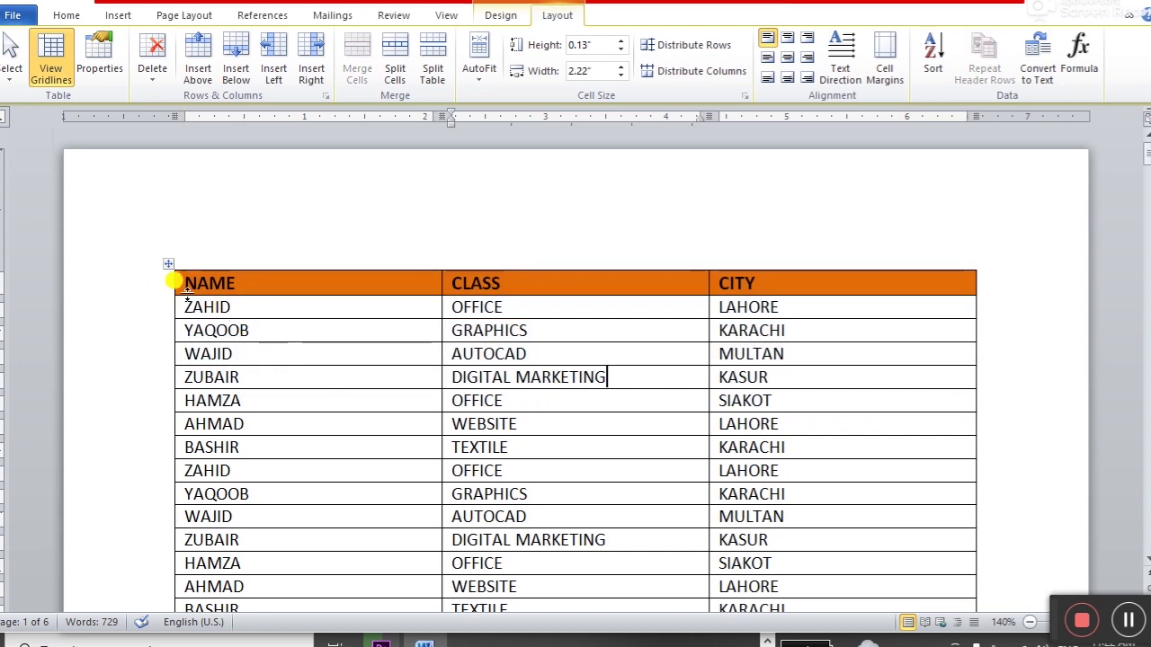
pyautogui.moveTo(135, 286); pyautogui.dragTo(142, 419)
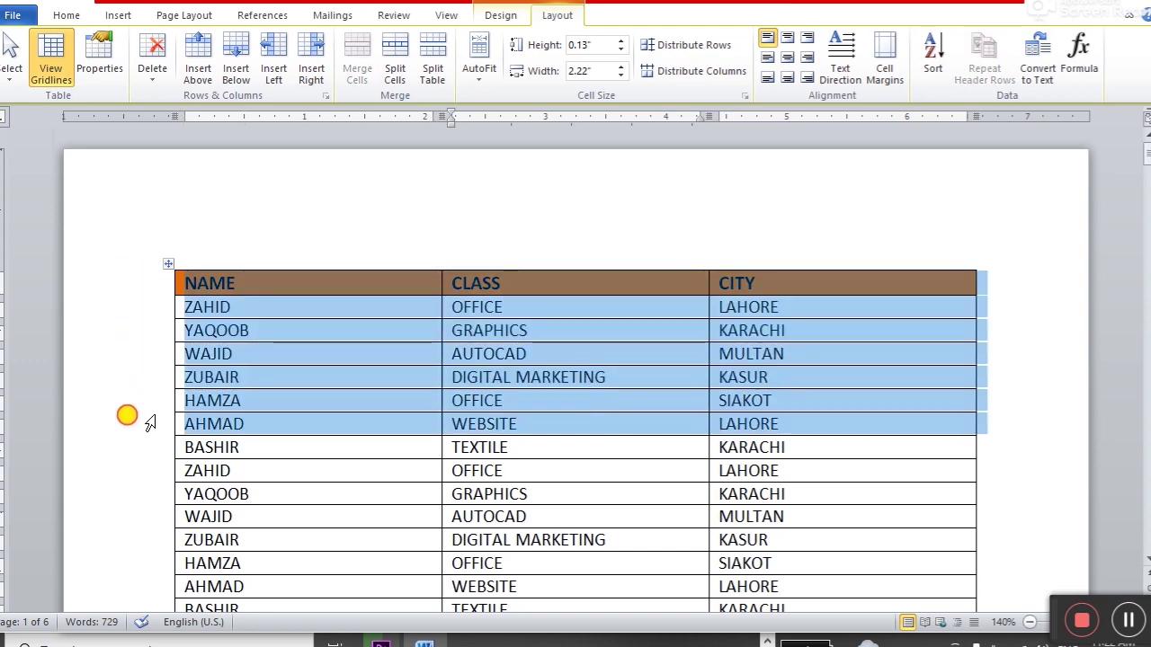
pyautogui.click(64, 13)
pyautogui.click(59, 60)
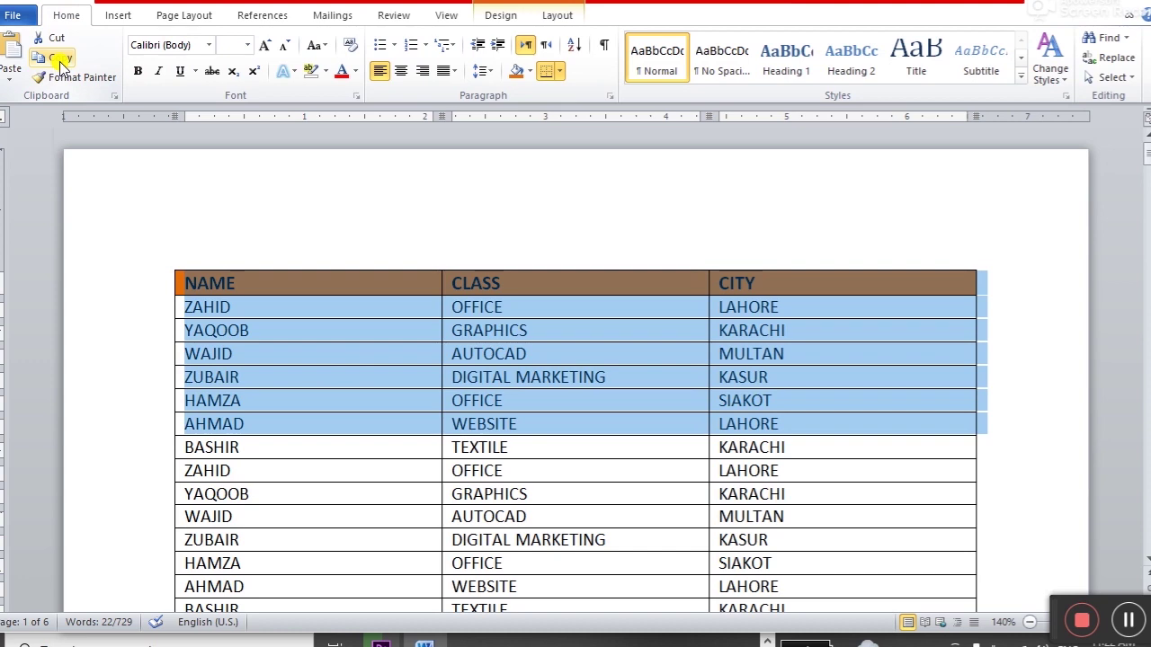
pyautogui.click(407, 332)
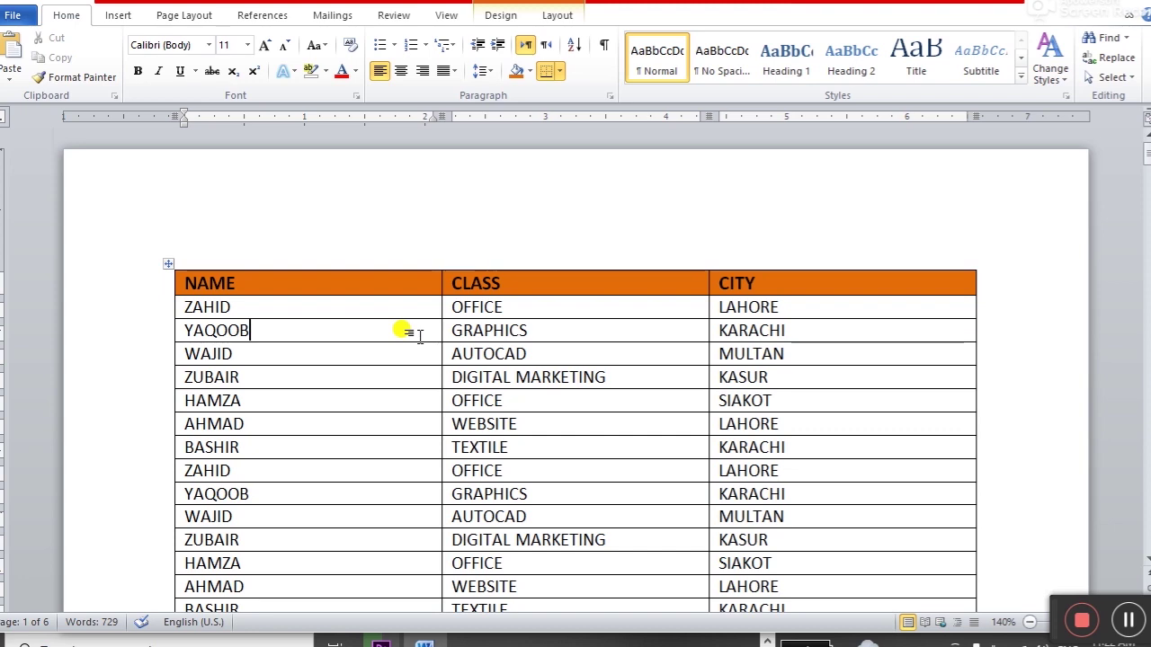
pyautogui.hotkey('ctrl', 'n')
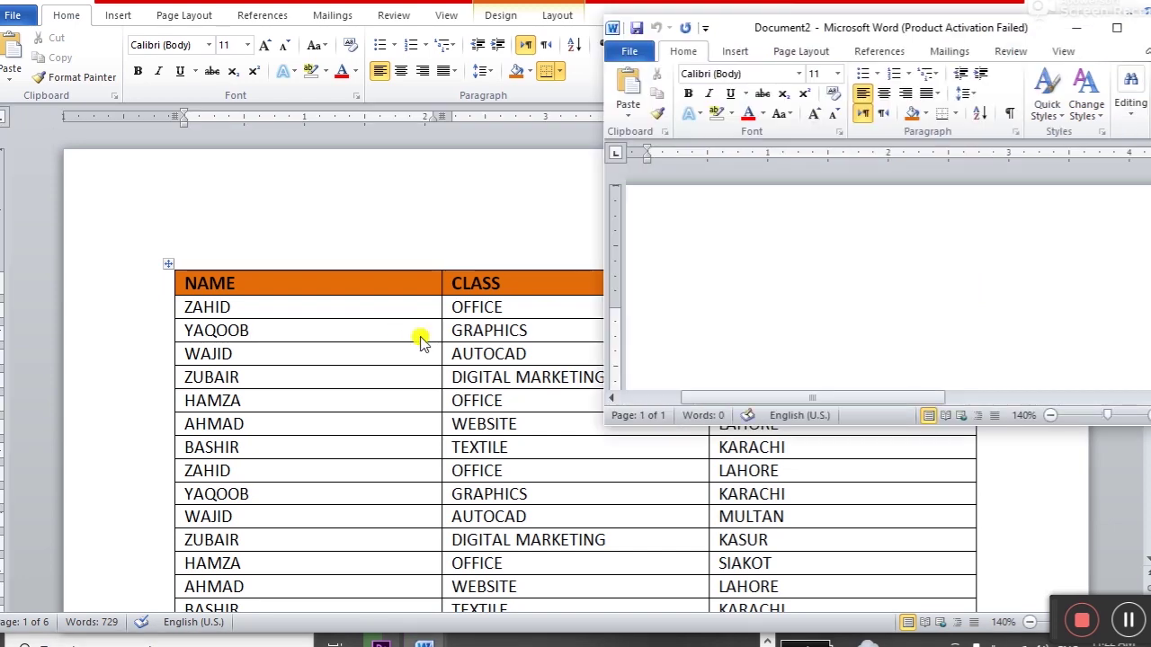
# Step: Maximize Document2, paste the copied rows, and convert the table to tab-separated text
pyautogui.click(1117, 28)
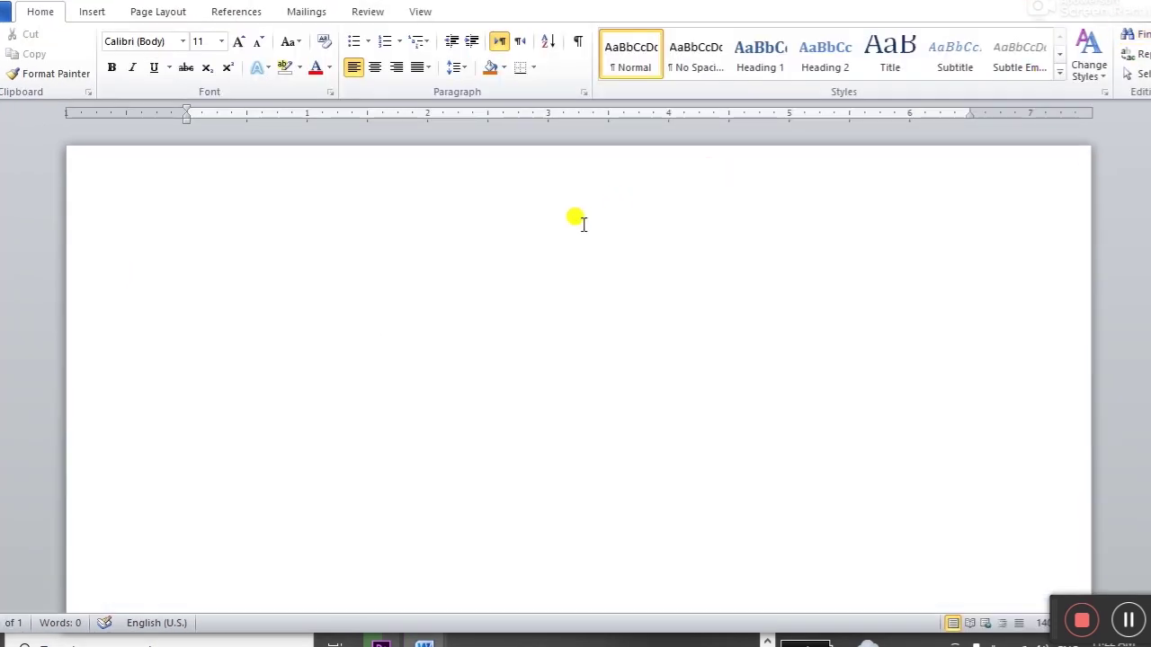
pyautogui.hotkey('ctrl', 'v')
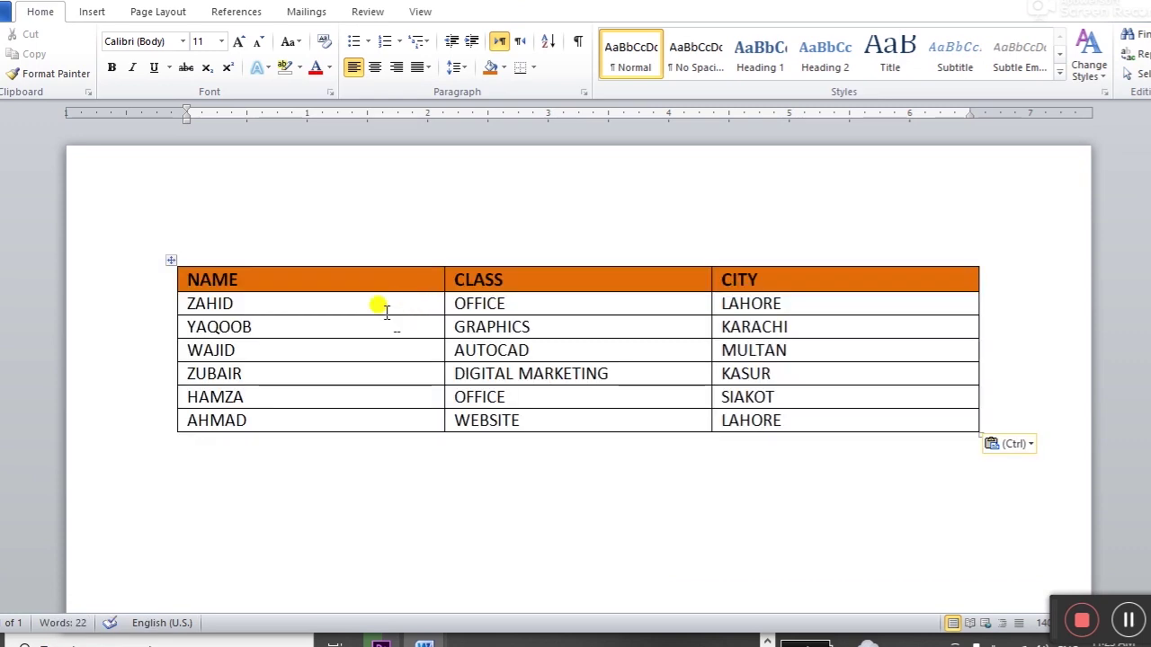
pyautogui.moveTo(390, 270)
pyautogui.mouseDown()
pyautogui.moveTo(763, 300)
pyautogui.moveTo(784, 401)
pyautogui.mouseUp()
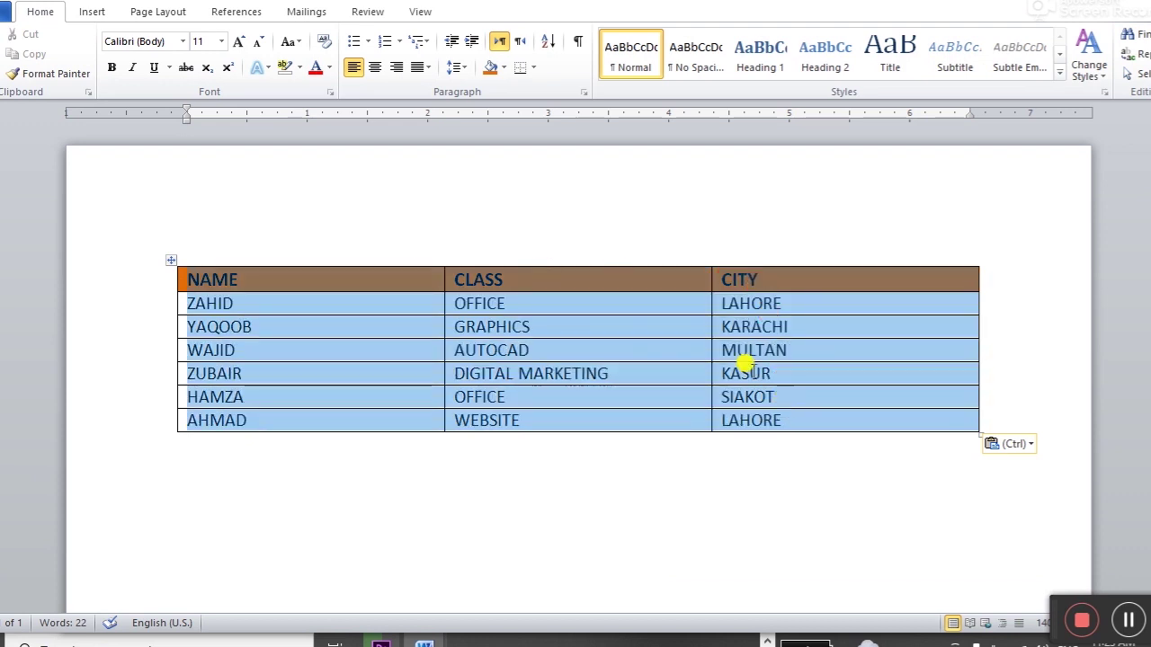
pyautogui.click(529, 17)
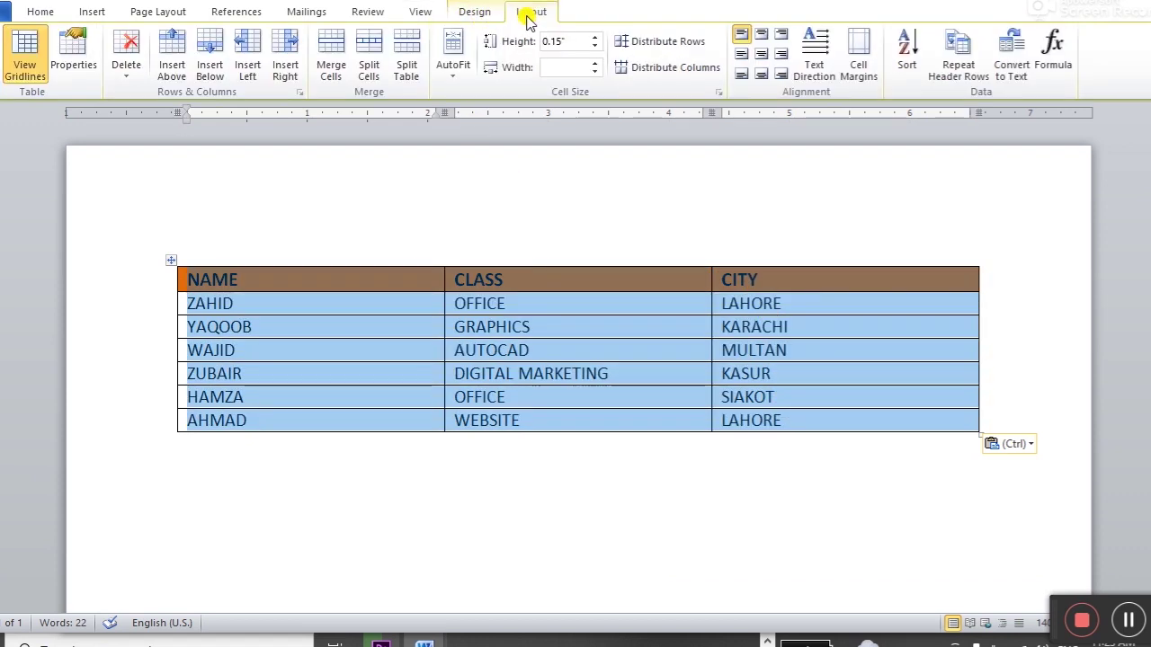
pyautogui.click(1013, 71)
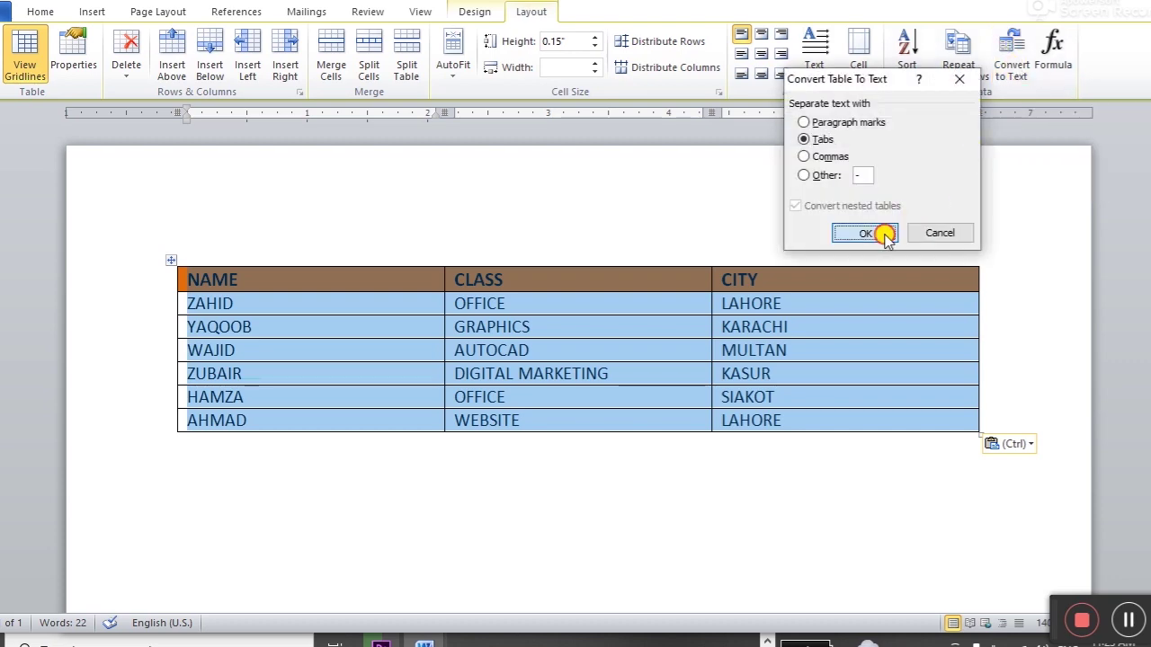
pyautogui.click(883, 233)
pyautogui.click(841, 326)
pyautogui.scroll(-2, 836, 323)
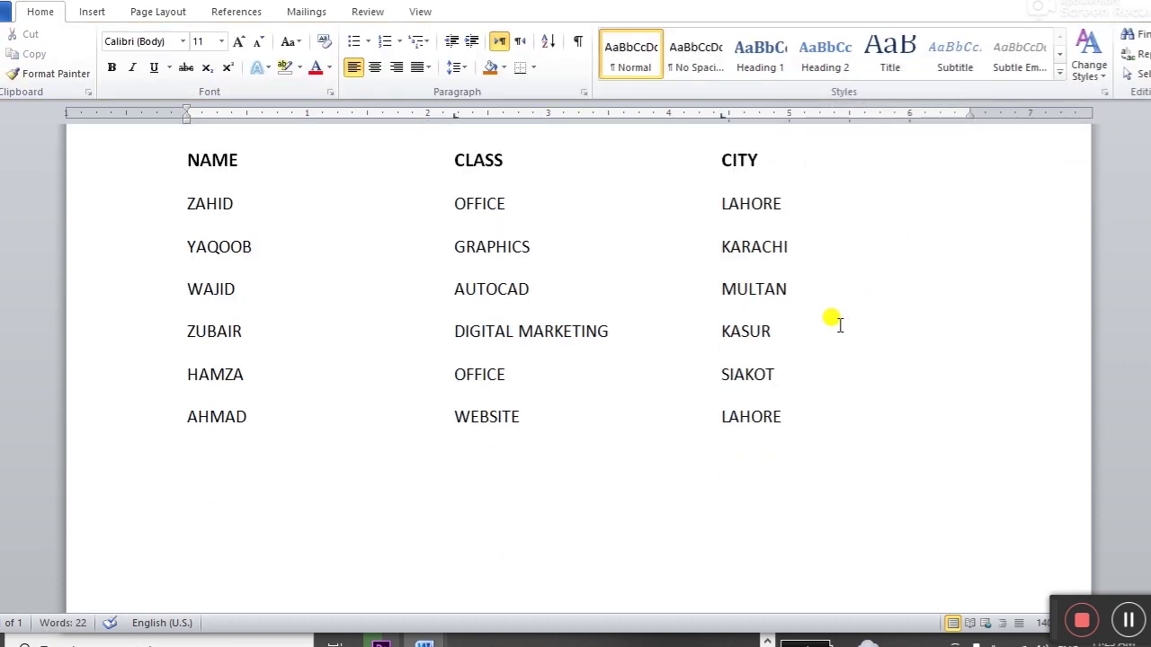
pyautogui.scroll(1, 836, 324)
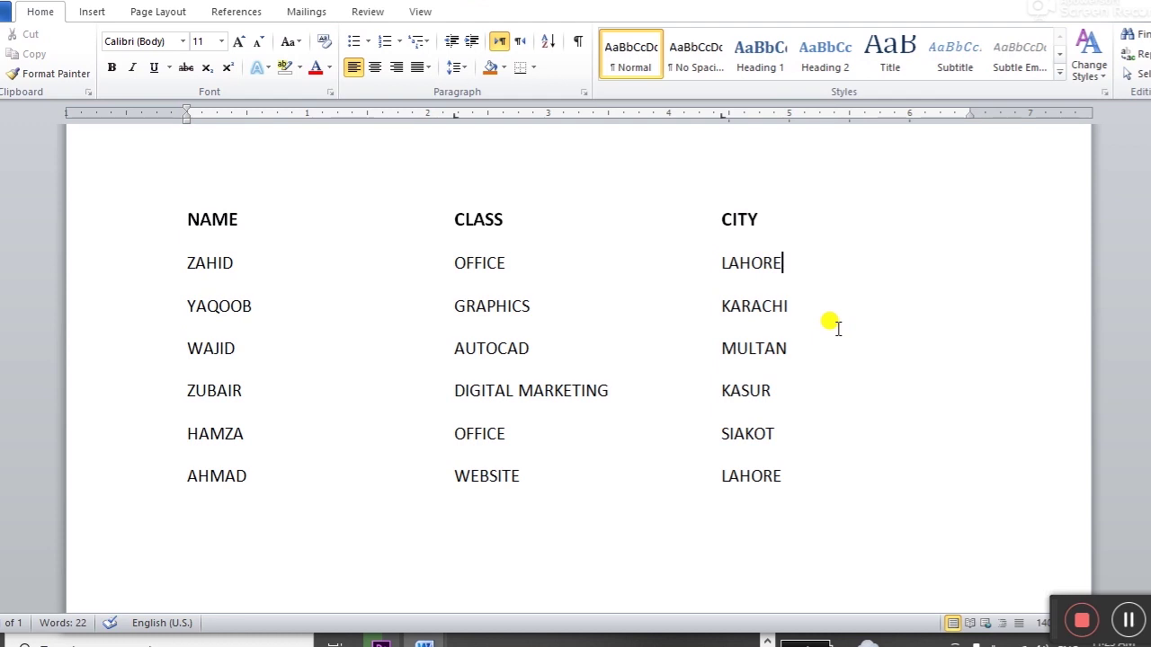
# Step: Undo the conversion, reselect the table, and convert it to tab-separated text again
pyautogui.hotkey('ctrl', 'z')
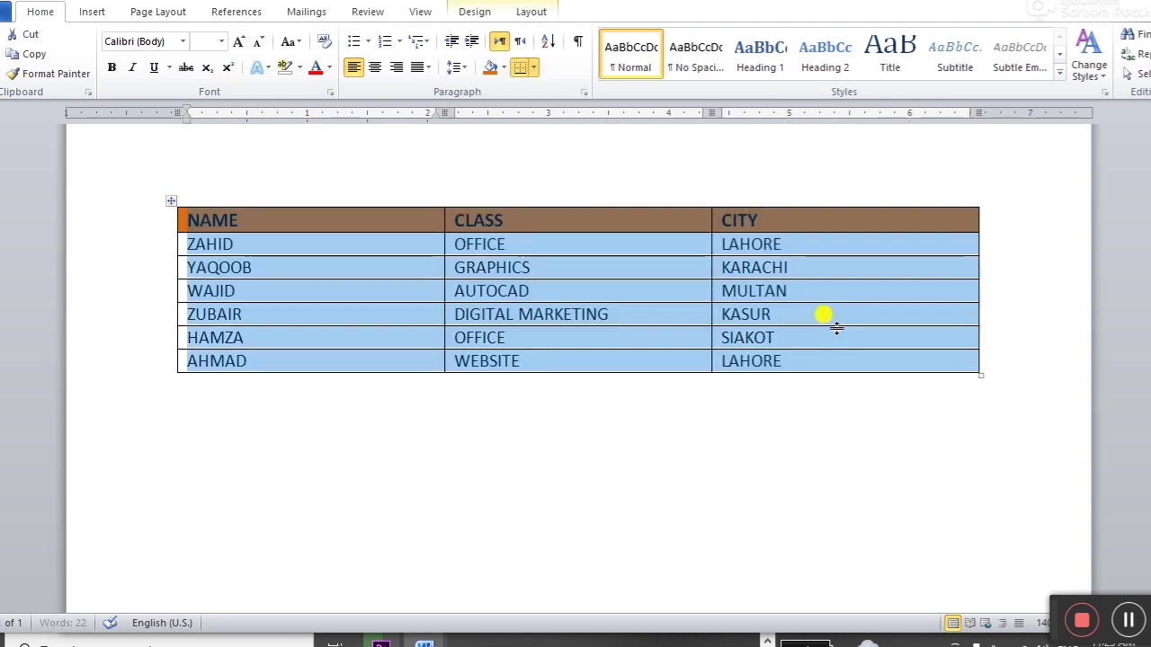
pyautogui.click(829, 286)
pyautogui.moveTo(387, 223); pyautogui.dragTo(782, 360)
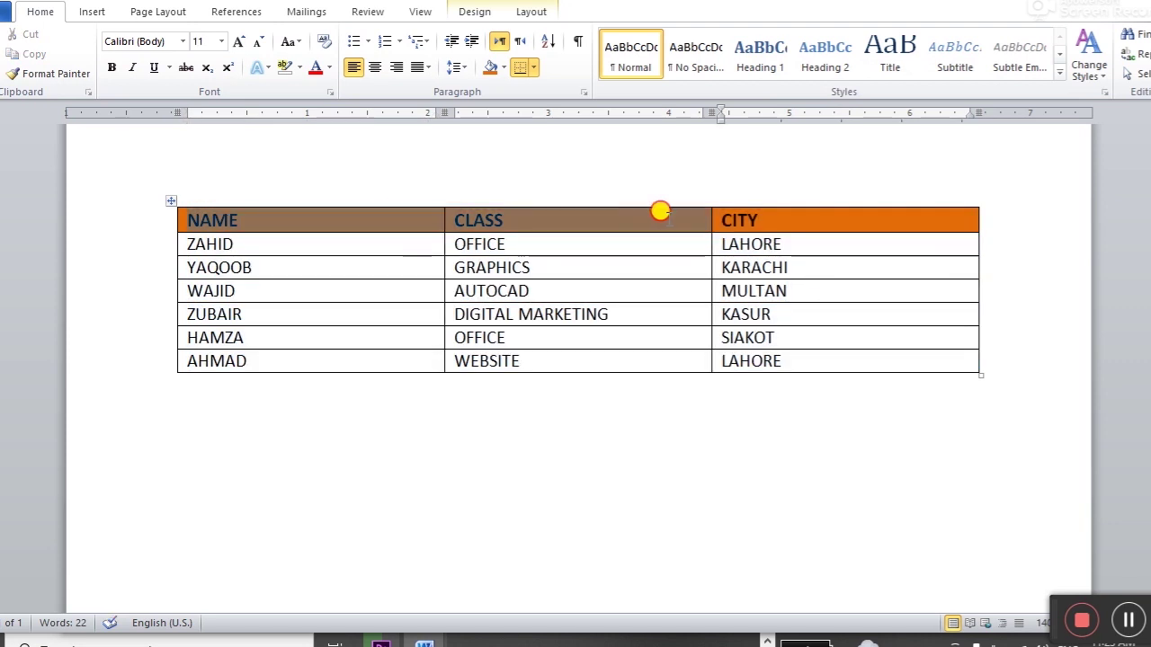
pyautogui.click(532, 13)
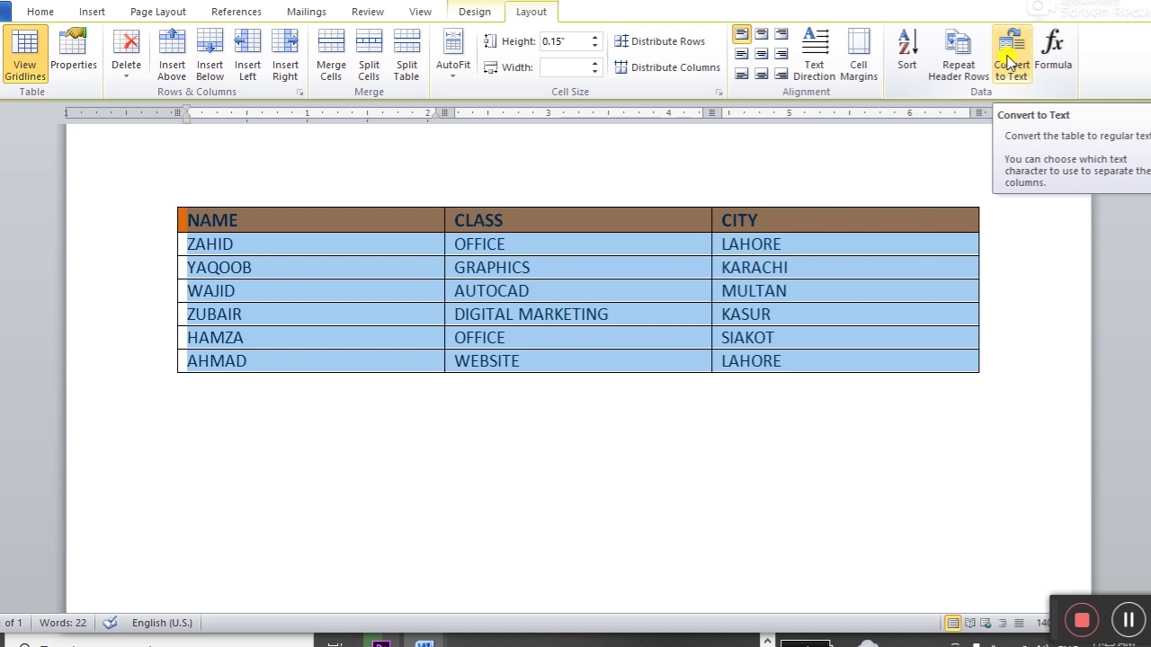
pyautogui.click(1010, 61)
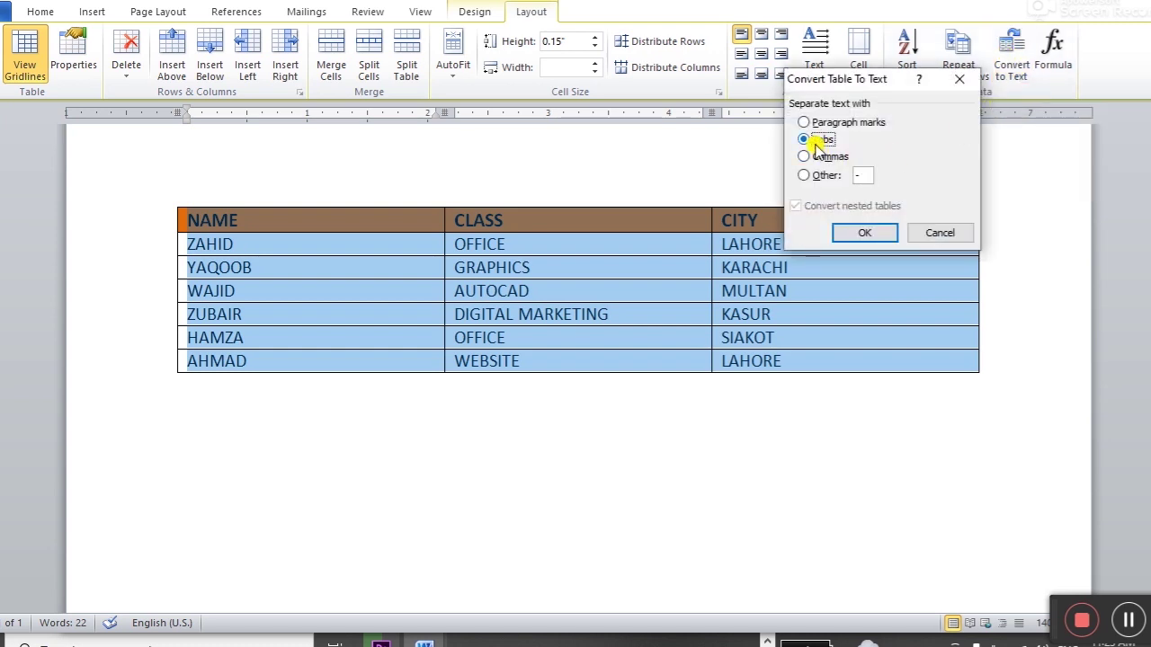
pyautogui.click(856, 232)
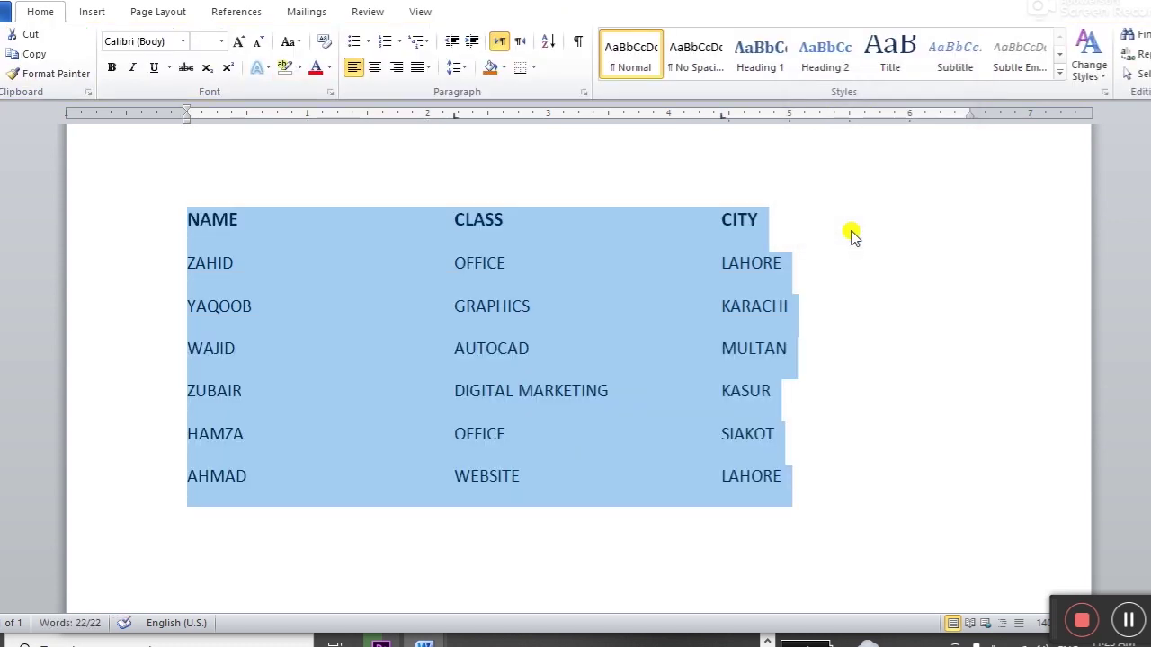
pyautogui.click(528, 307)
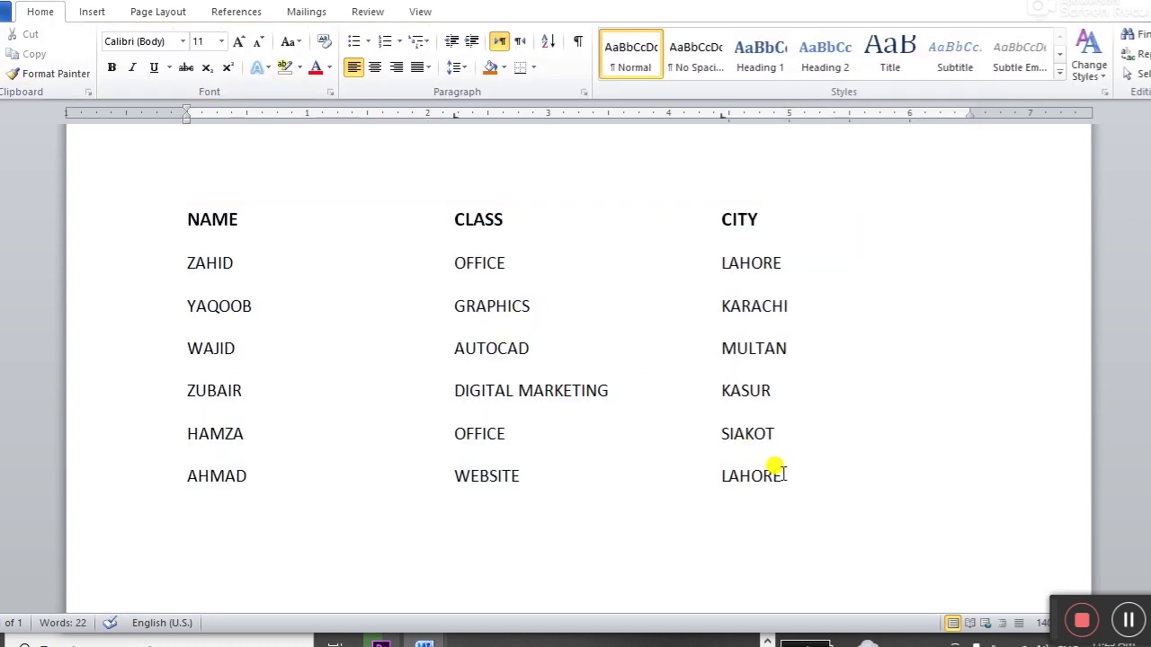
pyautogui.click(93, 12)
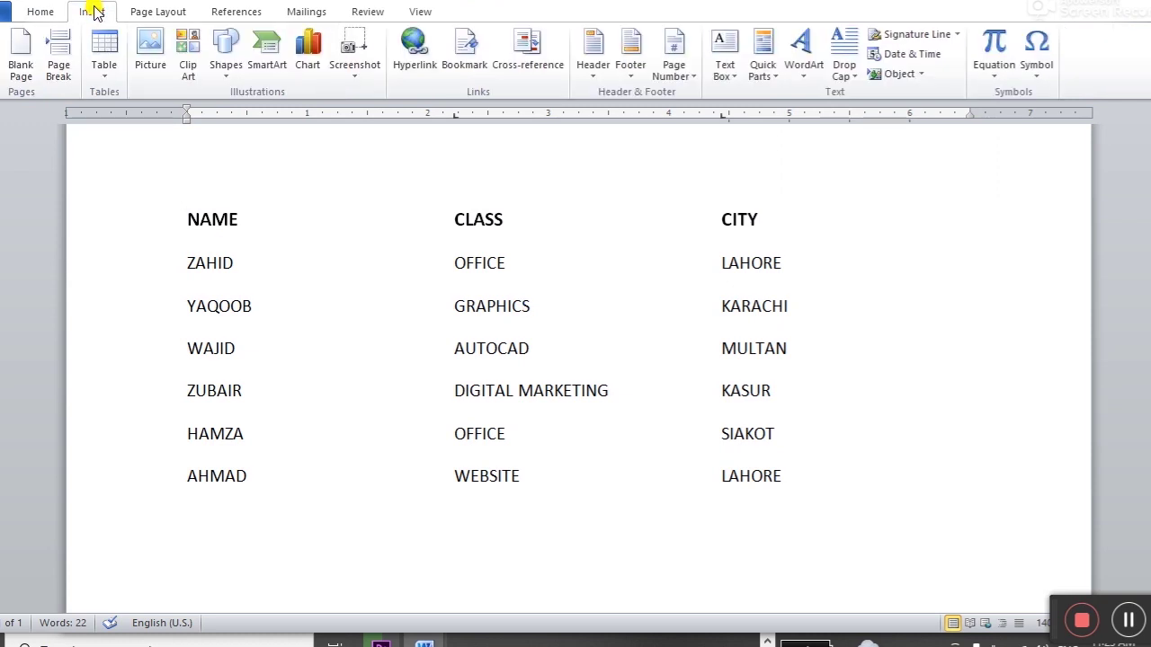
# Step: Select the tab-separated text and convert it into a three-column table using Tabs as separator
pyautogui.click(103, 65)
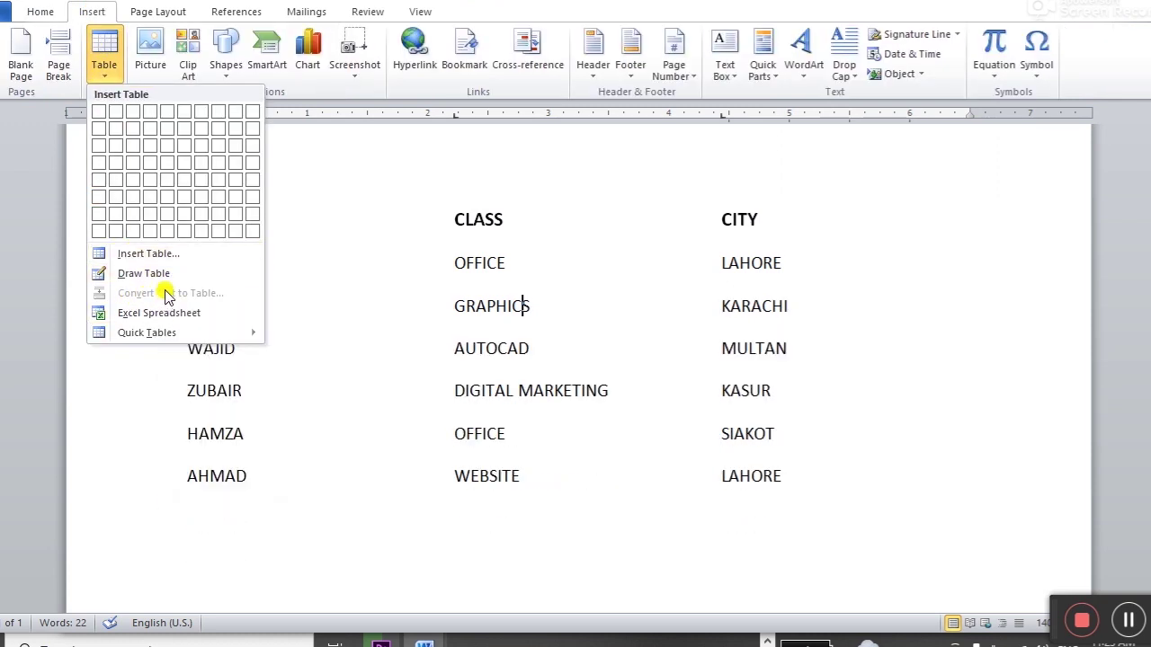
pyautogui.click(746, 503)
pyautogui.moveTo(782, 481)
pyautogui.mouseDown()
pyautogui.moveTo(556, 463)
pyautogui.moveTo(152, 239)
pyautogui.mouseUp()
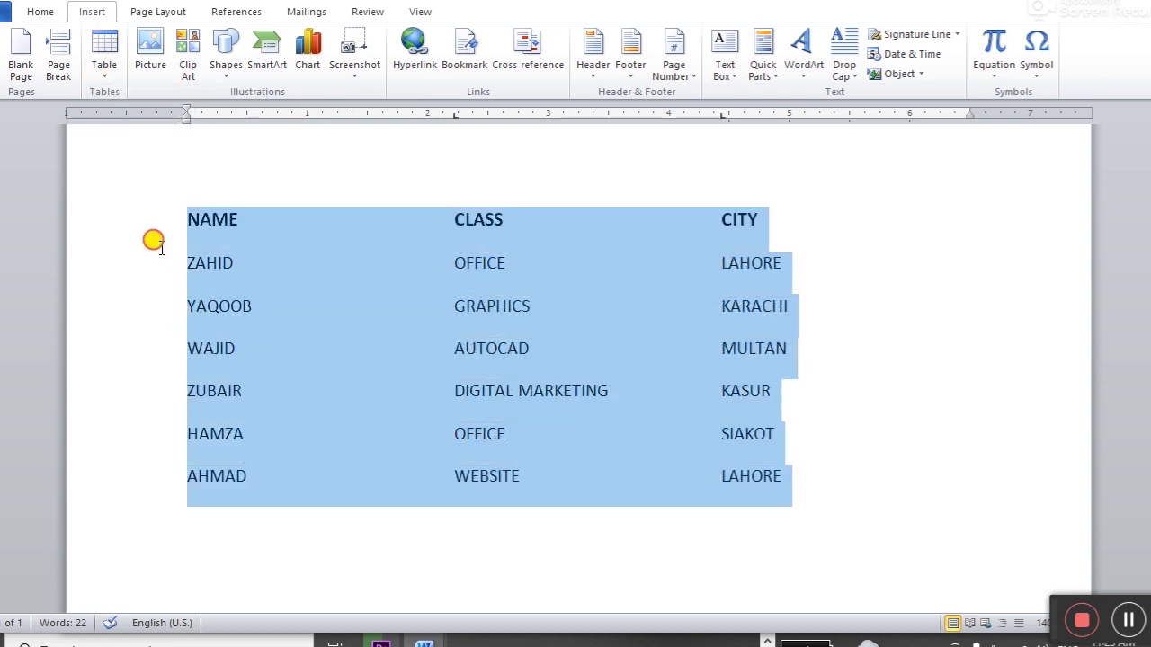
pyautogui.click(113, 79)
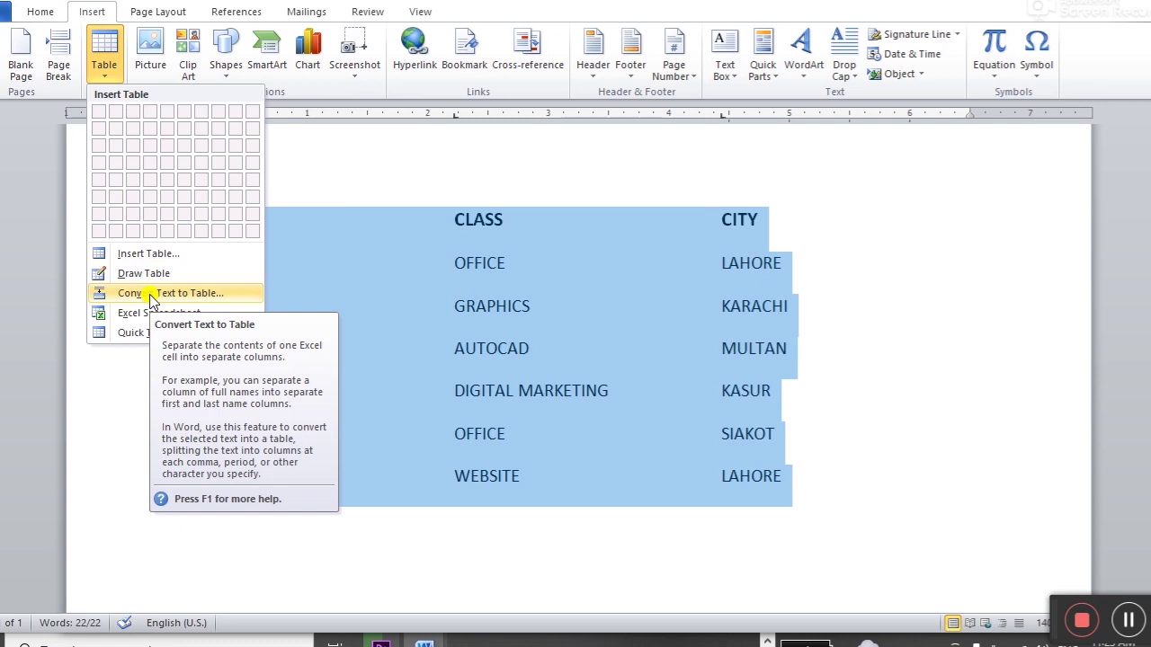
pyautogui.click(218, 293)
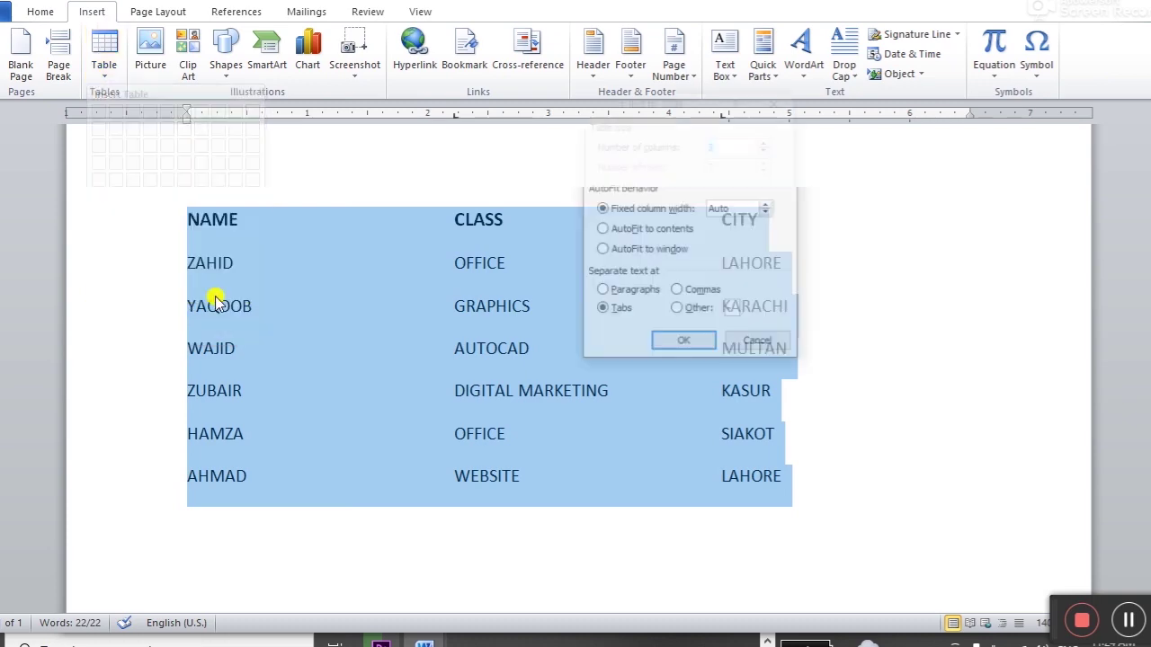
pyautogui.click(679, 345)
pyautogui.click(729, 421)
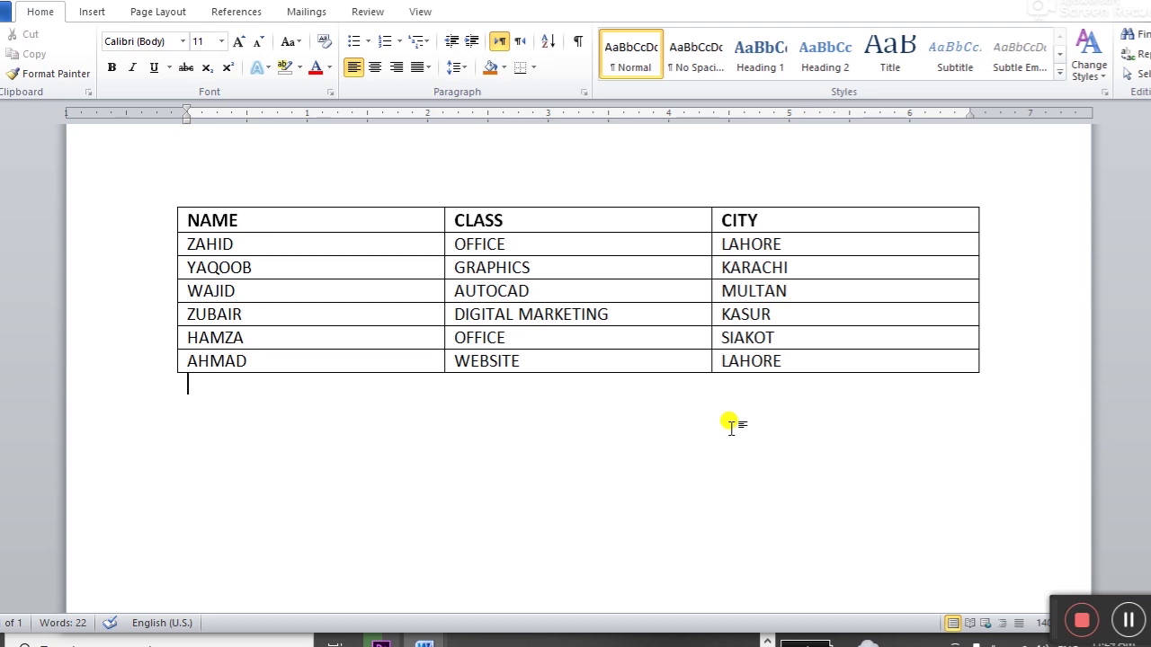
pyautogui.click(90, 11)
pyautogui.click(298, 267)
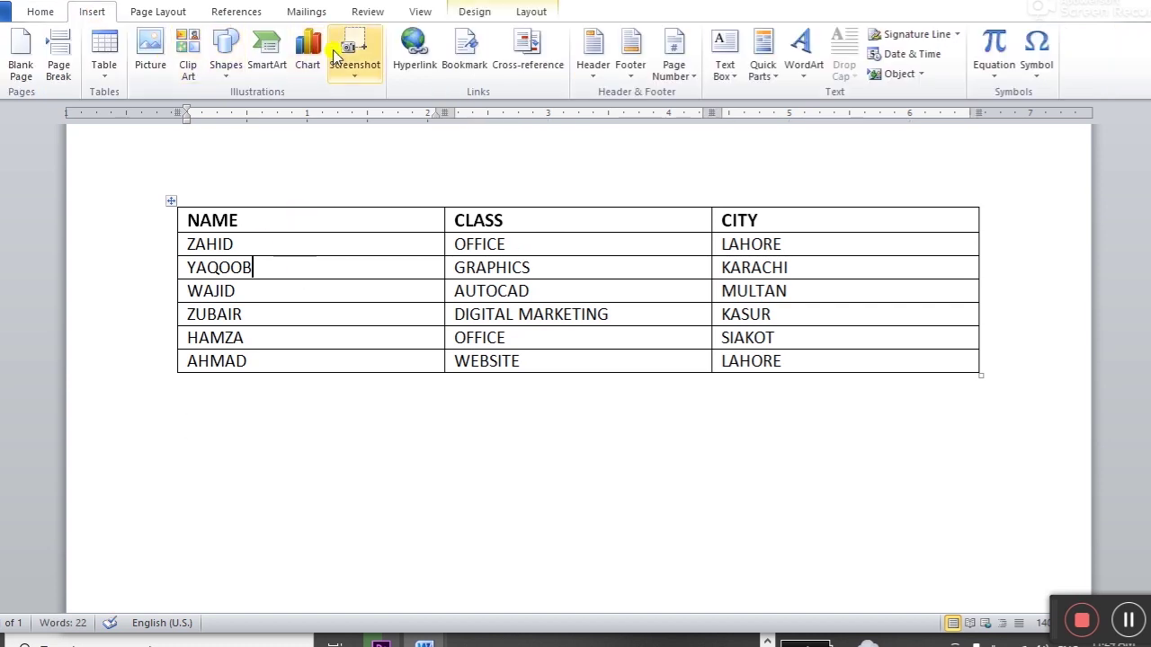
pyautogui.click(518, 11)
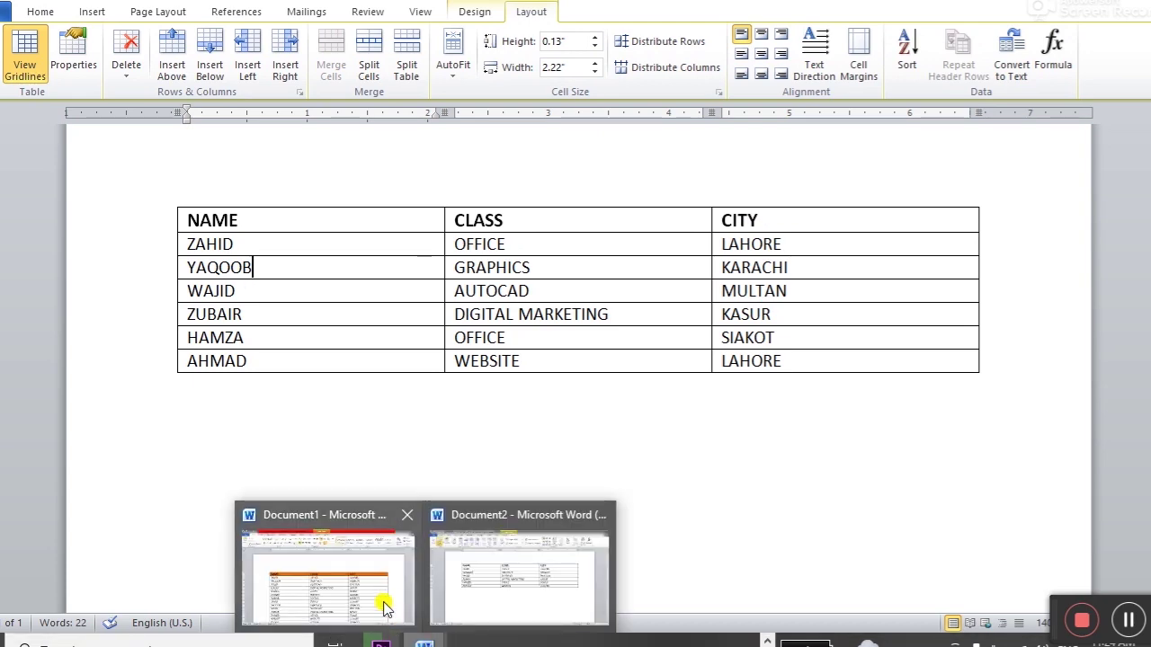
# Step: Back in Document1, erase the contents of the block of rows from YAQOOB downward
pyautogui.moveTo(424, 644)
pyautogui.click(385, 605)
pyautogui.moveTo(334, 153); pyautogui.dragTo(830, 510)
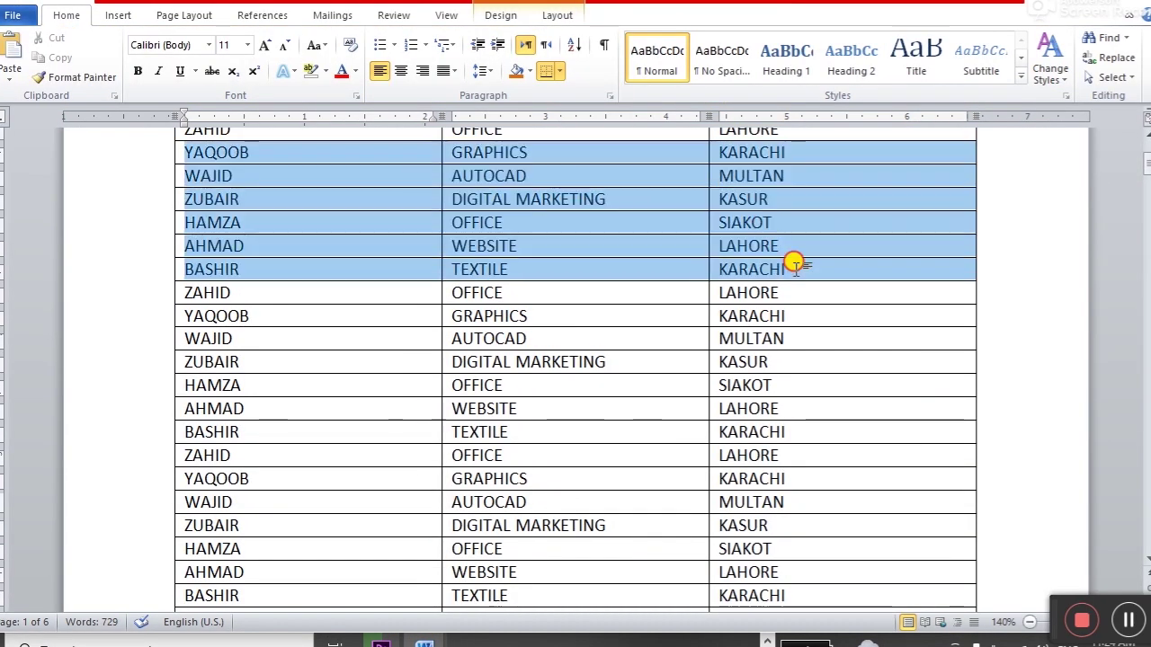
pyautogui.press('Delete')
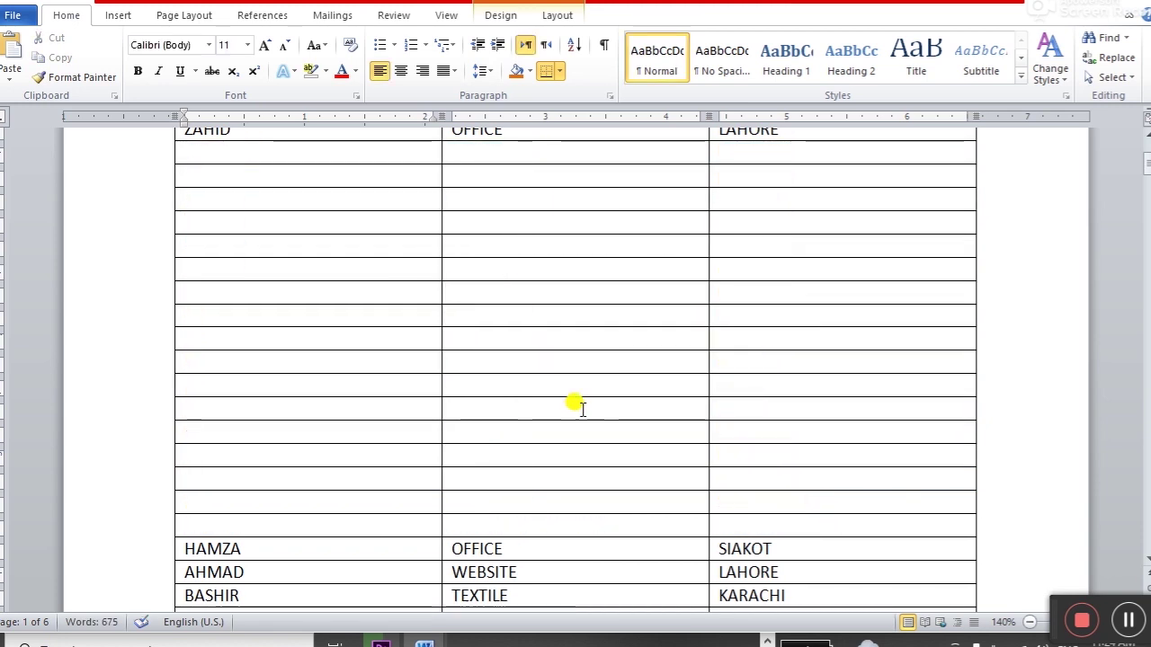
# Step: Enter 25, 36, 41, 25, 35, 25 into consecutive empty middle-column cells
pyautogui.click(580, 223)
pyautogui.write('25')
pyautogui.click(567, 244)
pyautogui.write('36')
pyautogui.click(566, 266)
pyautogui.write('41')
pyautogui.click(547, 288)
pyautogui.write('25')
pyautogui.click(550, 311)
pyautogui.write('3')
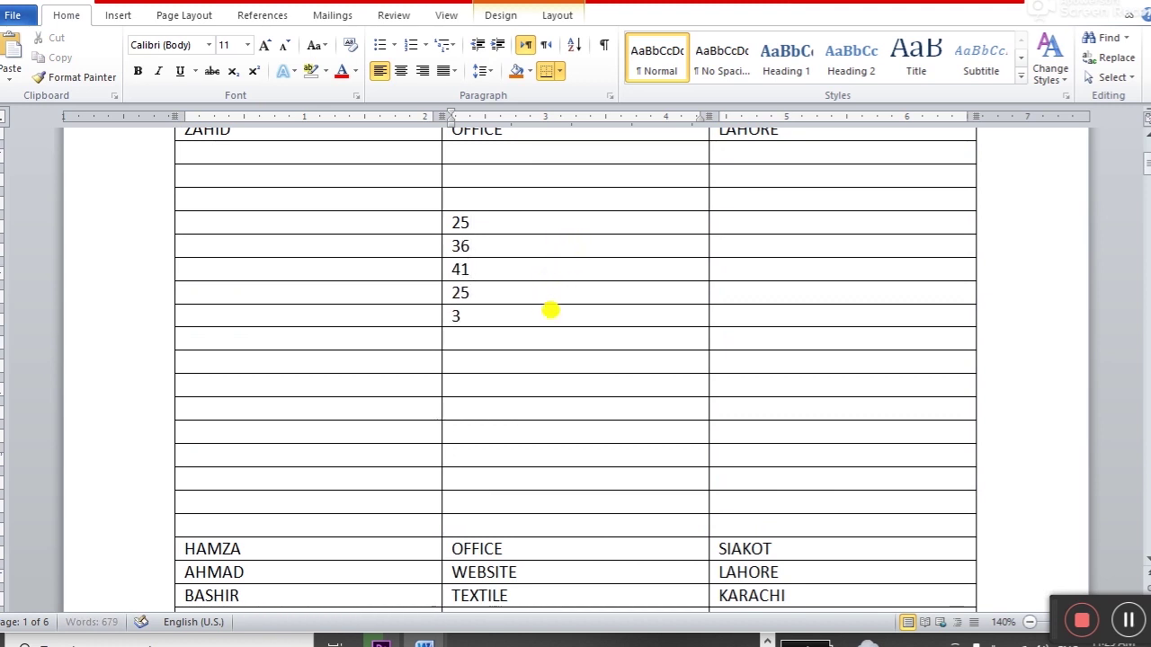
pyautogui.write('5')
pyautogui.click(534, 334)
pyautogui.write('25')
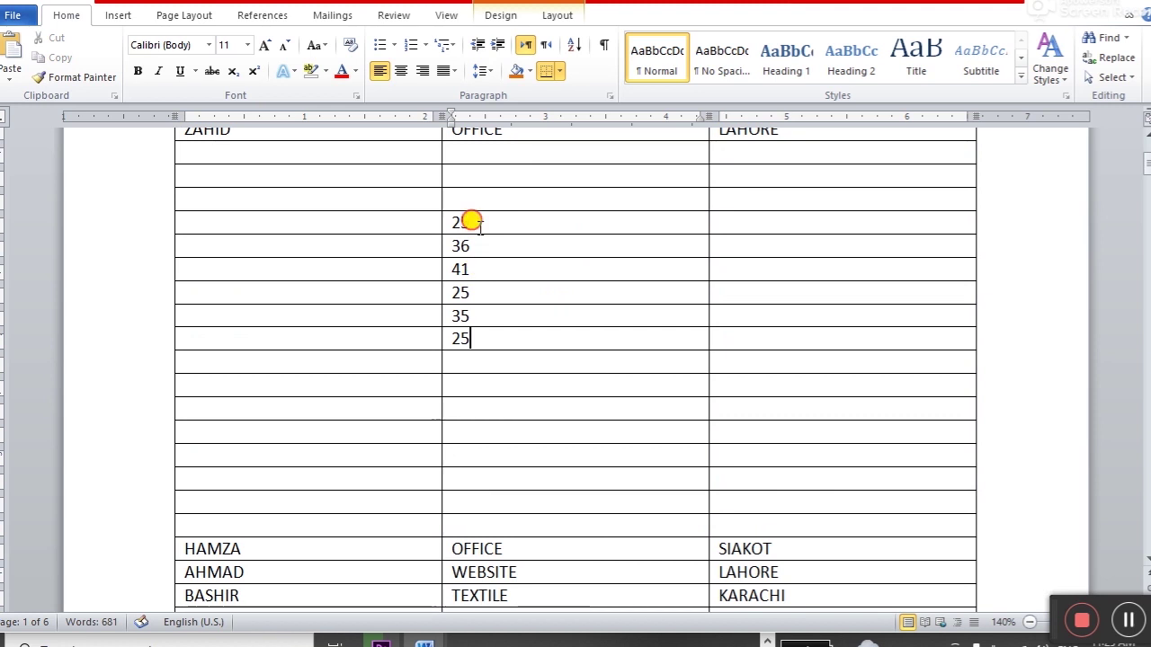
pyautogui.moveTo(477, 224); pyautogui.dragTo(458, 354)
pyautogui.click(458, 359)
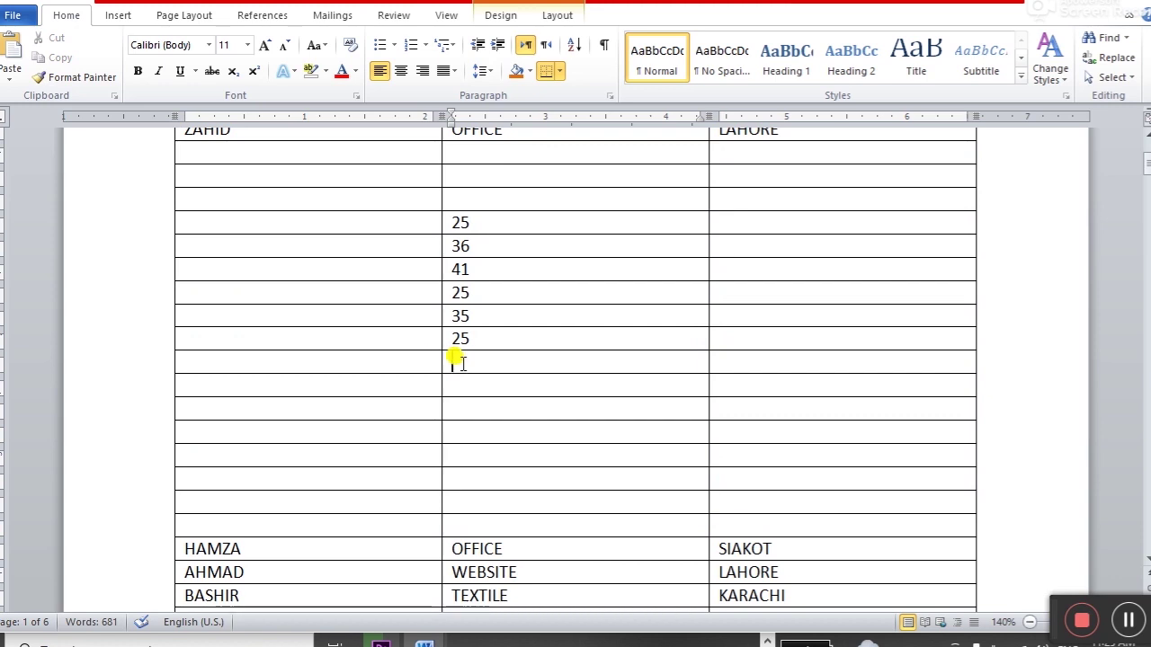
# Step: Total the middle column's numbers as 187 in the empty cell below them with =SUM(ABOVE)
pyautogui.click(552, 16)
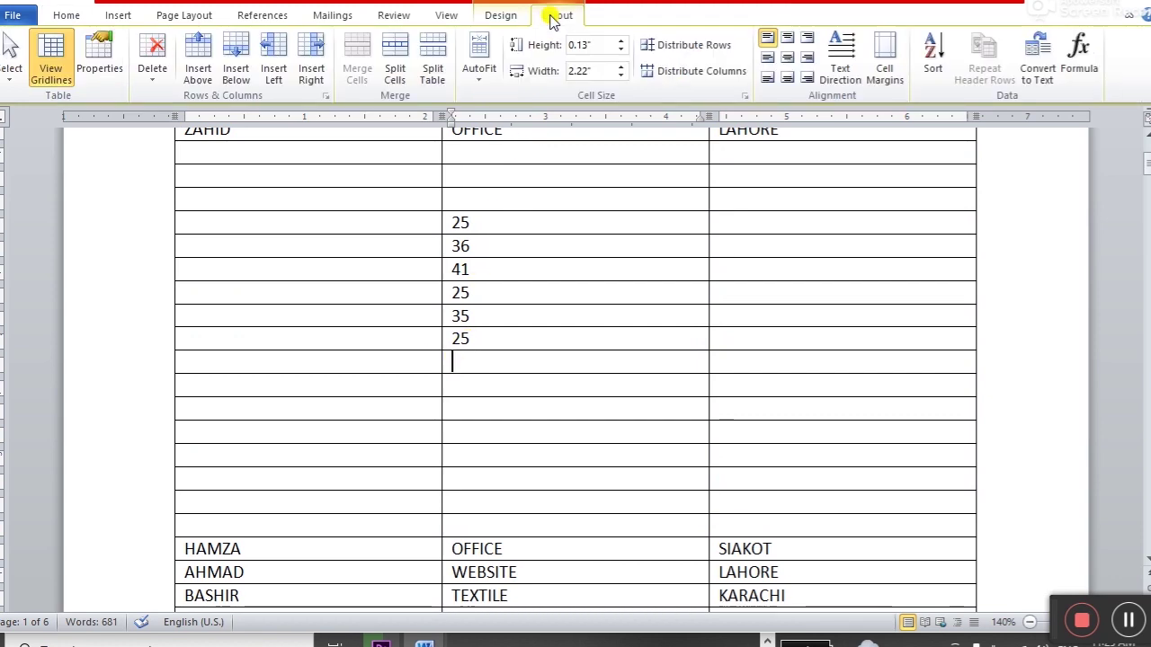
pyautogui.click(1080, 65)
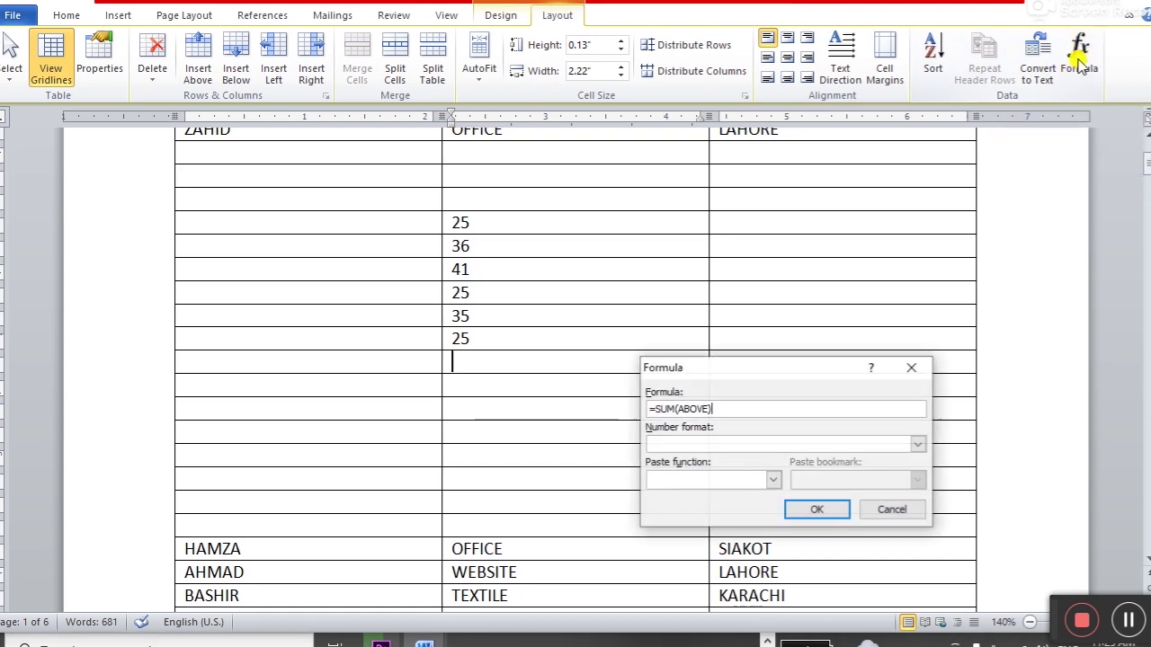
pyautogui.moveTo(791, 370)
pyautogui.mouseDown()
pyautogui.moveTo(768, 245)
pyautogui.moveTo(768, 133)
pyautogui.mouseUp()
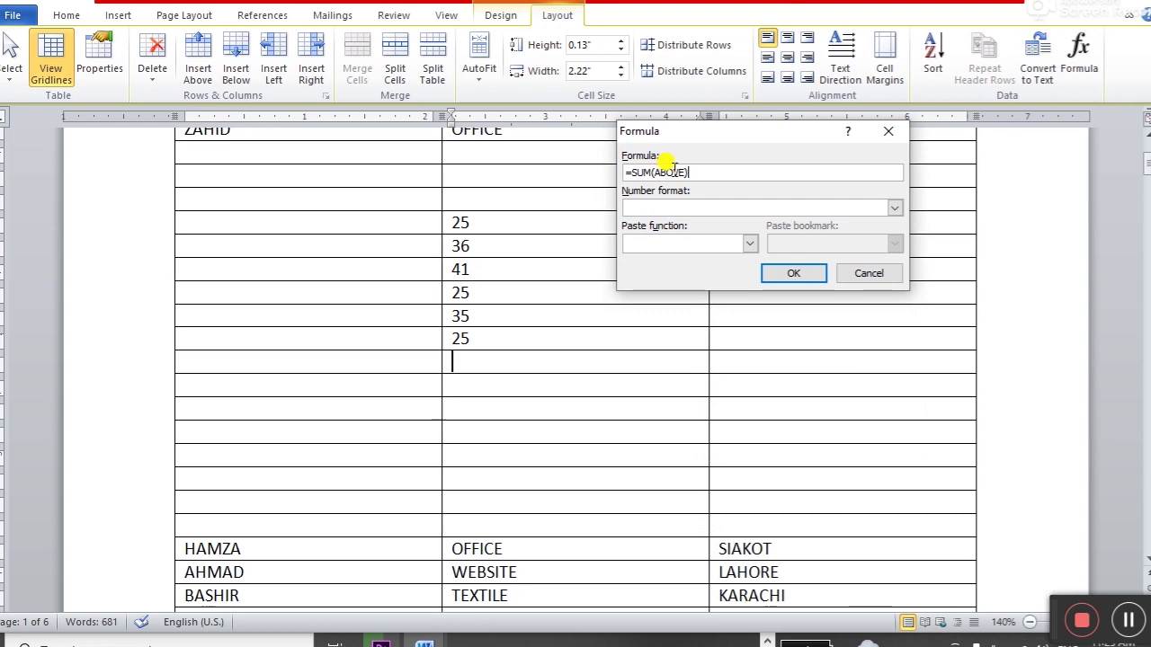
pyautogui.click(802, 273)
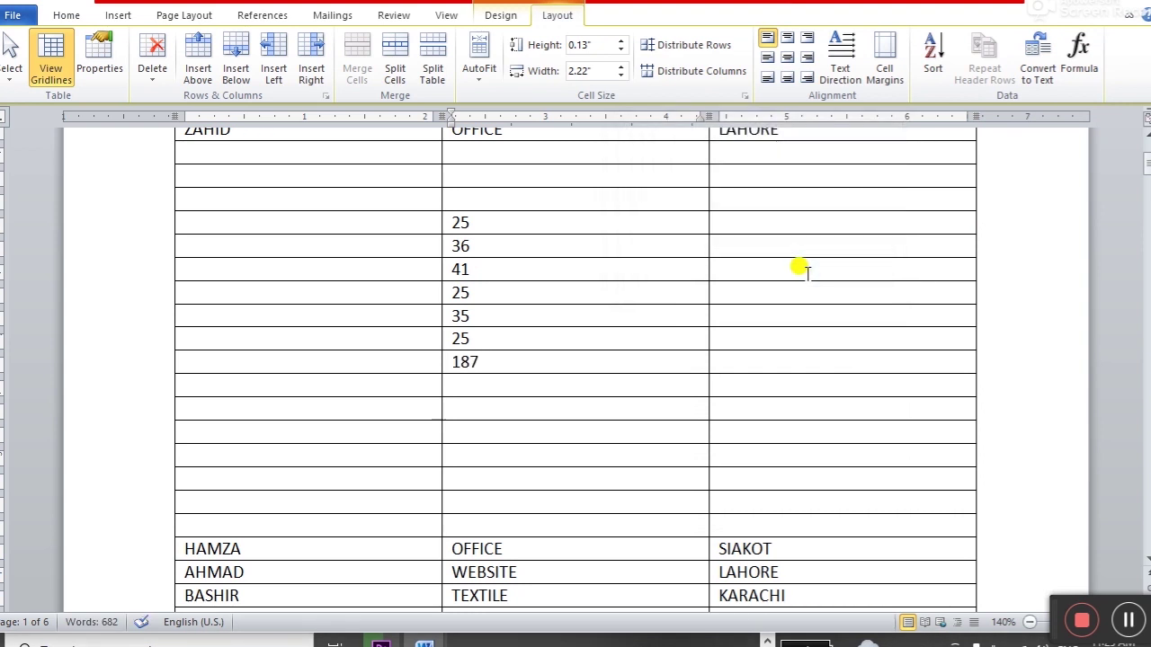
# Step: Enter 200 and 300 in a lower row and total them as 500 with =SUM(LEFT)
pyautogui.click(379, 428)
pyautogui.write('200')
pyautogui.click(463, 431)
pyautogui.write('300')
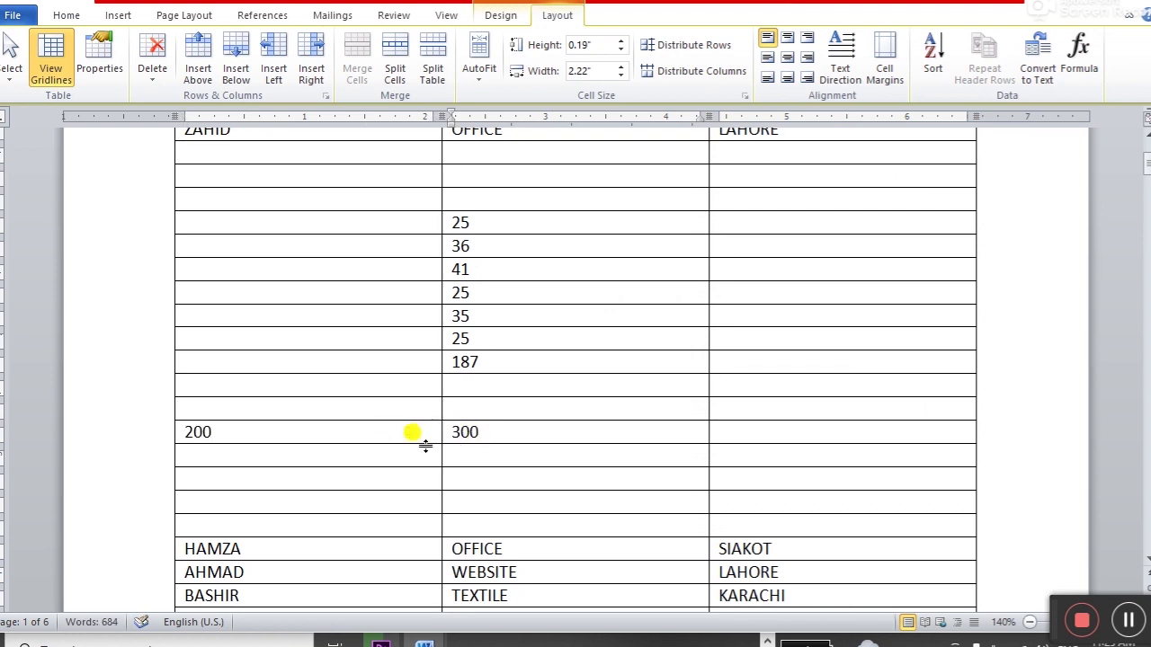
pyautogui.click(771, 430)
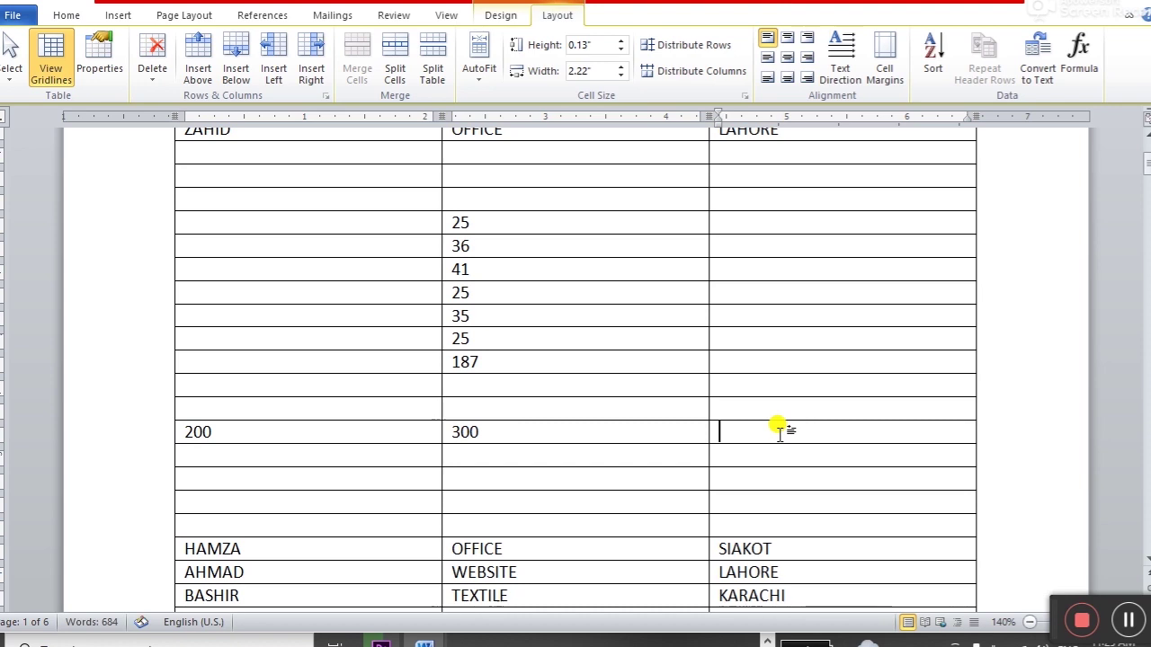
pyautogui.click(1078, 56)
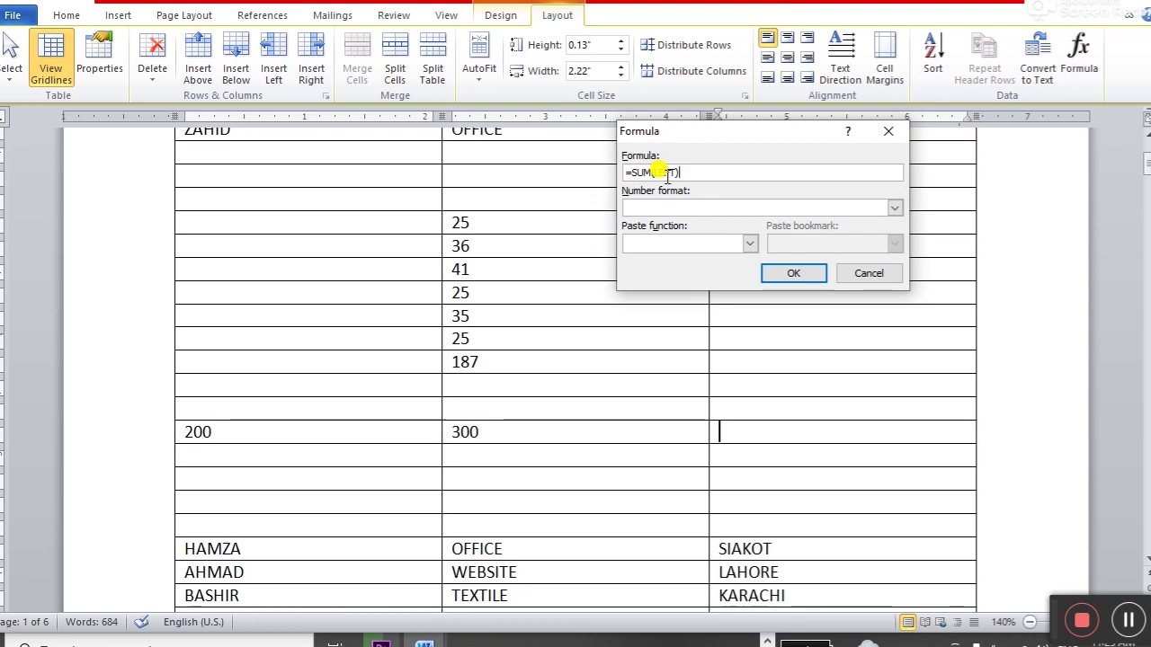
pyautogui.click(792, 274)
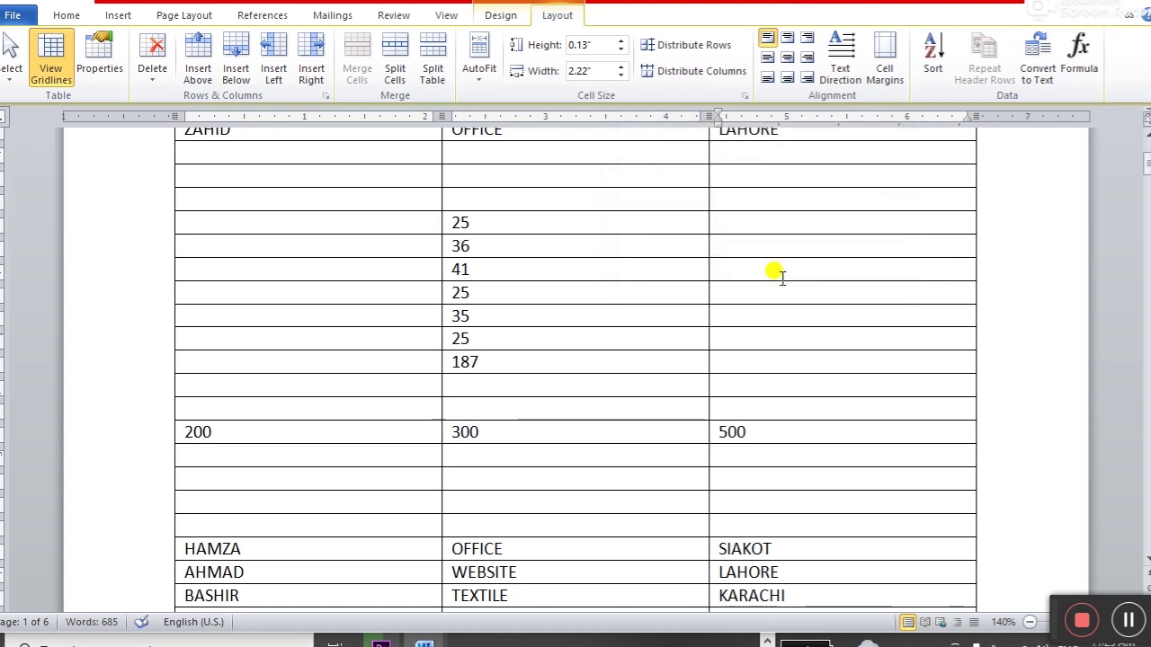
# Step: Undo the earlier totals and sum the numbers as 187 above them with =SUM(BELOW)
pyautogui.hotkey('ctrl', 'z')
pyautogui.hotkey('ctrl', 'z')
pyautogui.hotkey('ctrl', 'z')
pyautogui.hotkey('ctrl', 'z')
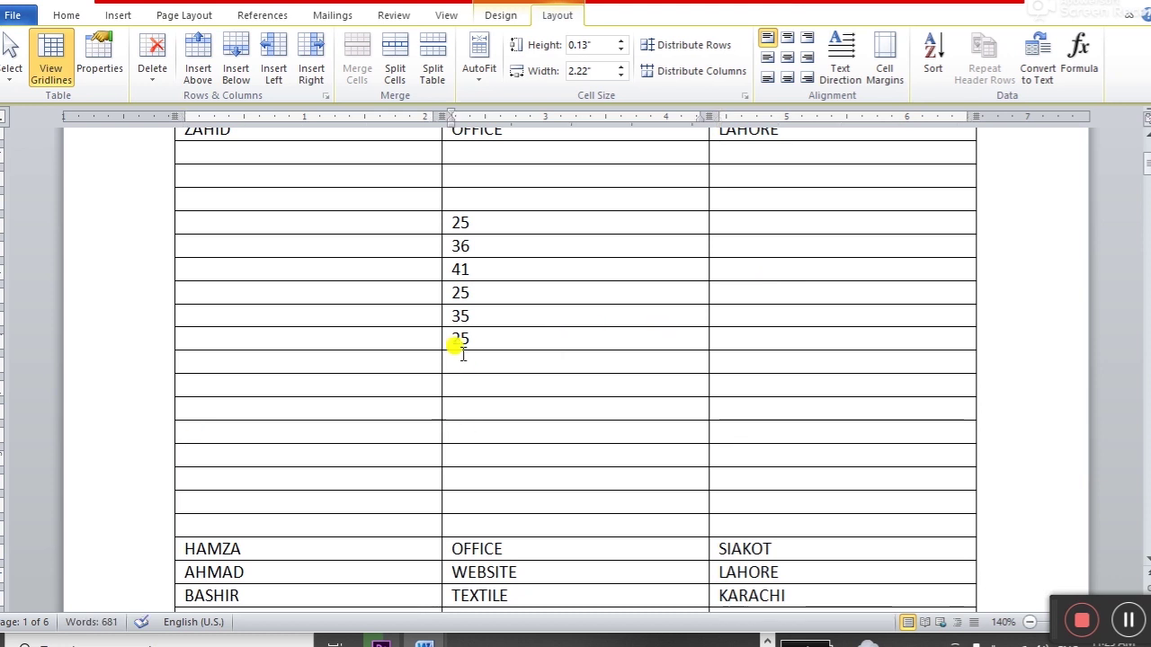
pyautogui.moveTo(463, 340); pyautogui.dragTo(463, 270)
pyautogui.click(472, 358)
pyautogui.click(485, 197)
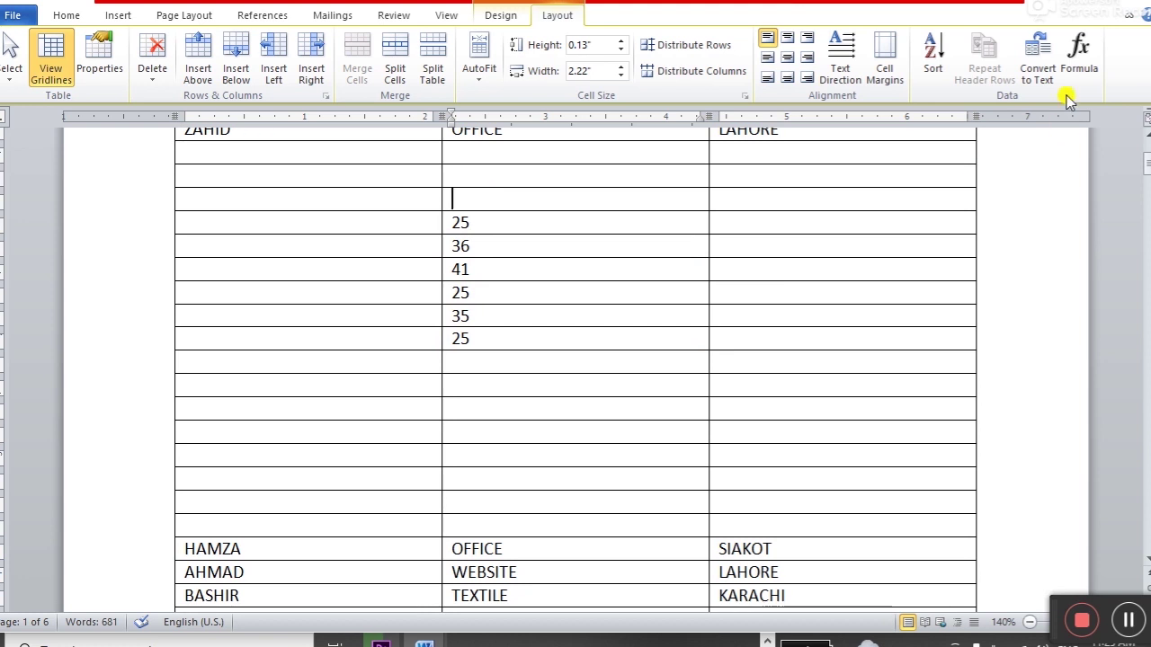
pyautogui.click(1079, 55)
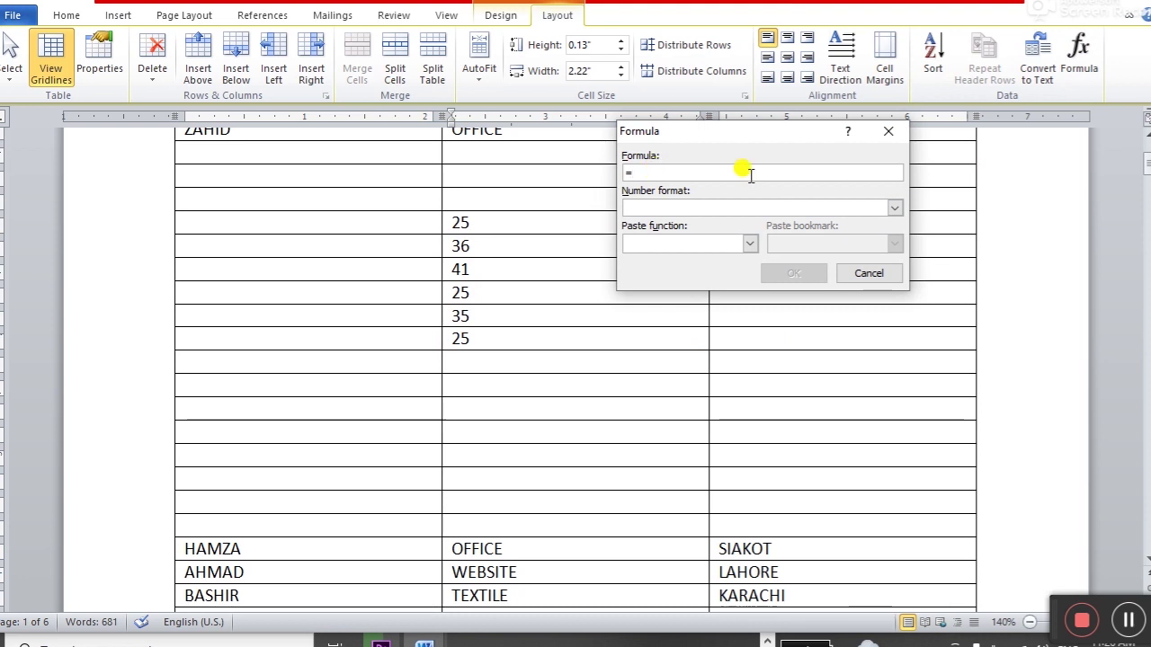
pyautogui.write('SUM')
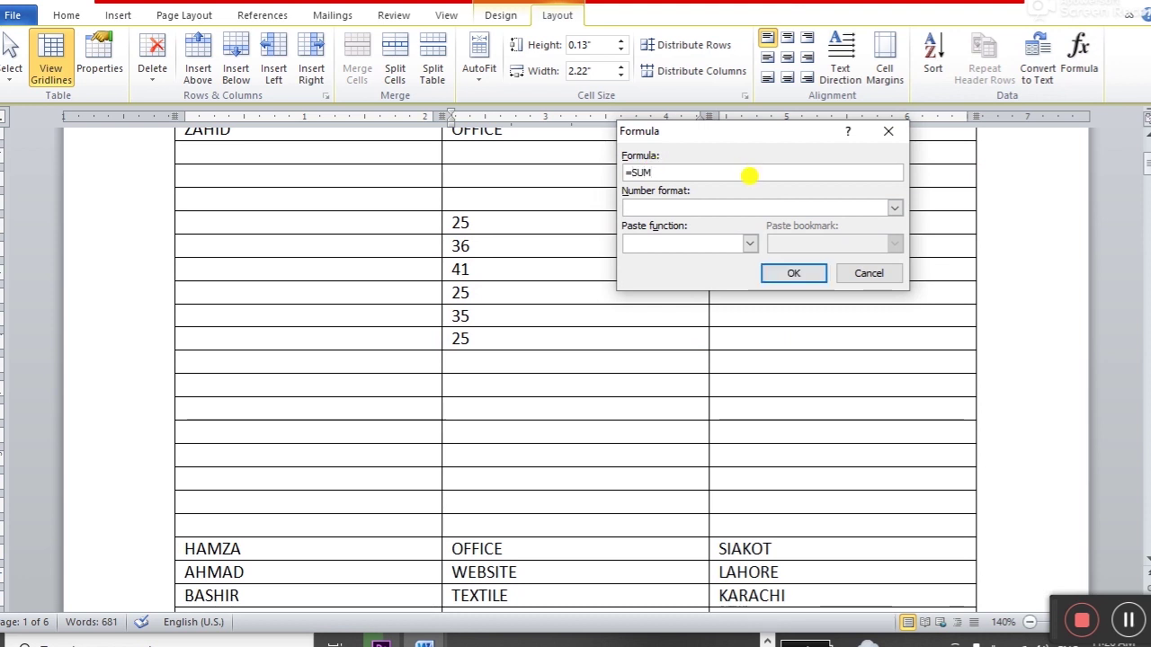
pyautogui.write('(BELOW)')
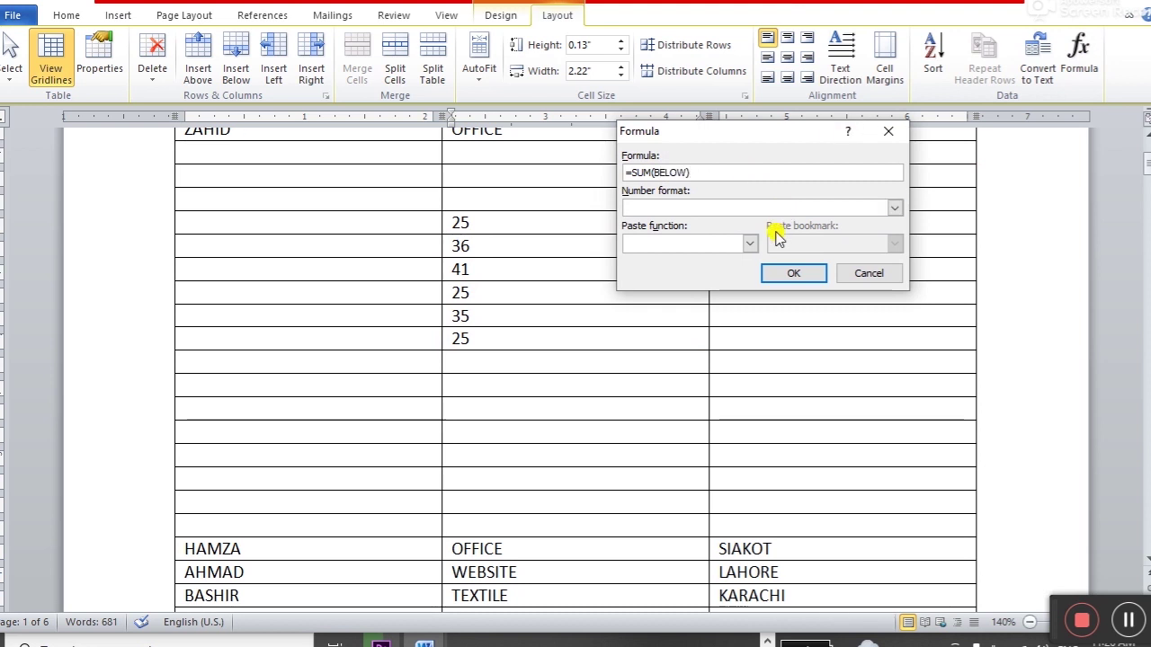
pyautogui.click(794, 275)
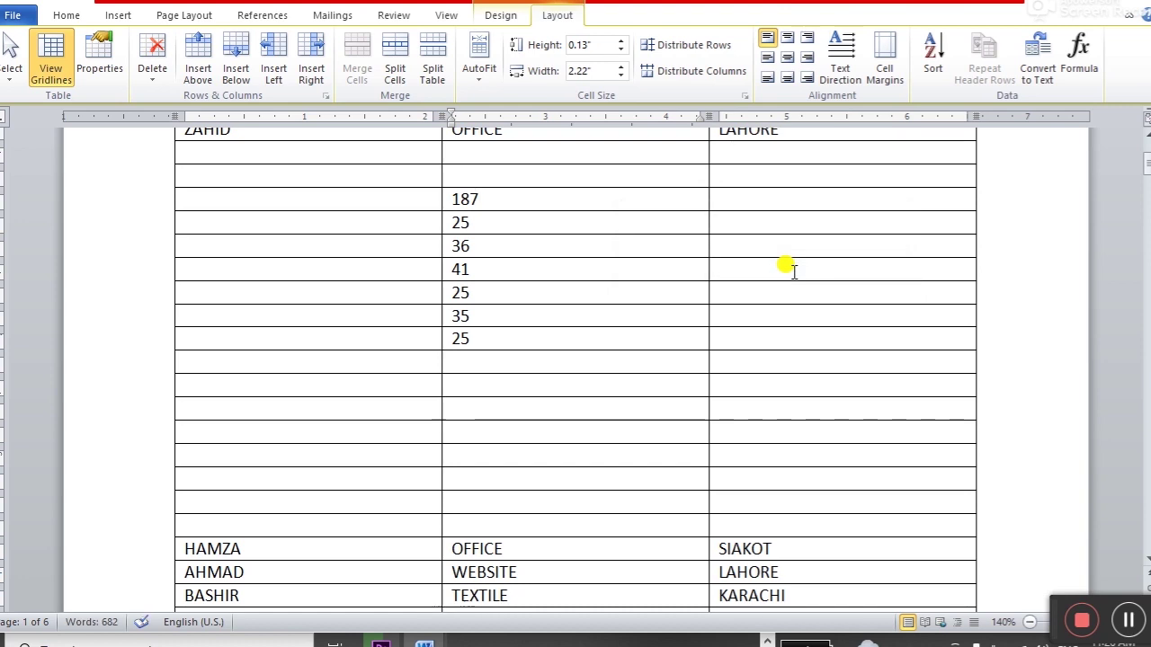
# Step: Enter a 400, 400 row totalled 800 by =SUM(RIGHT), then start typing =SUM(LEFT beside 25
pyautogui.click(531, 402)
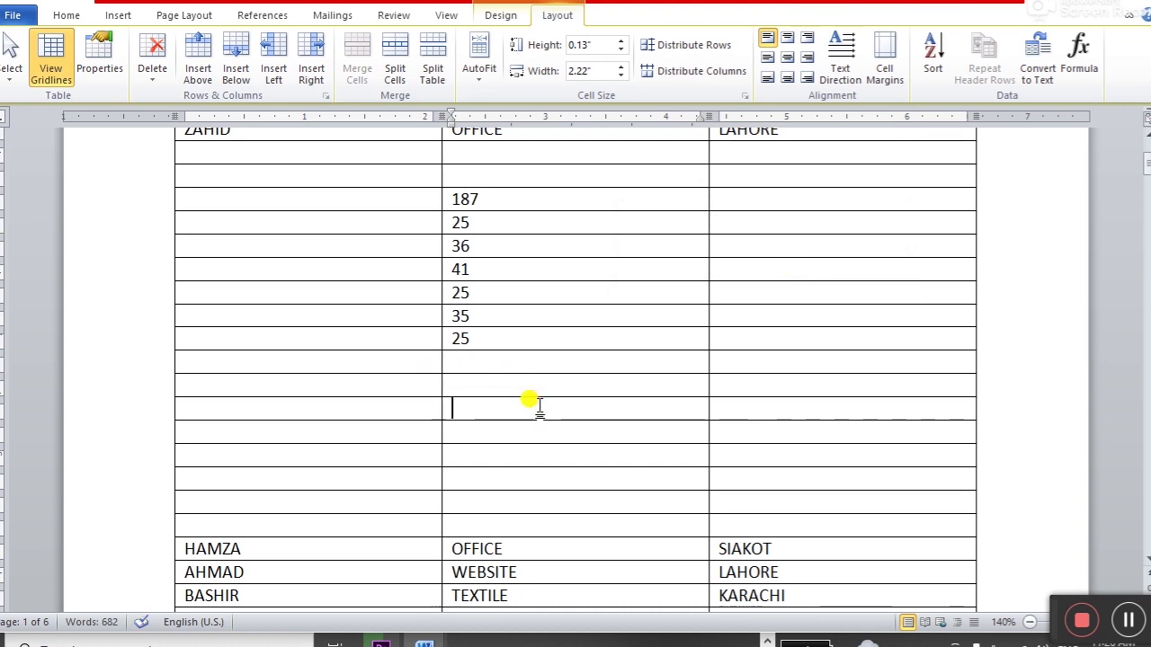
pyautogui.write('400')
pyautogui.click(730, 405)
pyautogui.write('400')
pyautogui.click(378, 405)
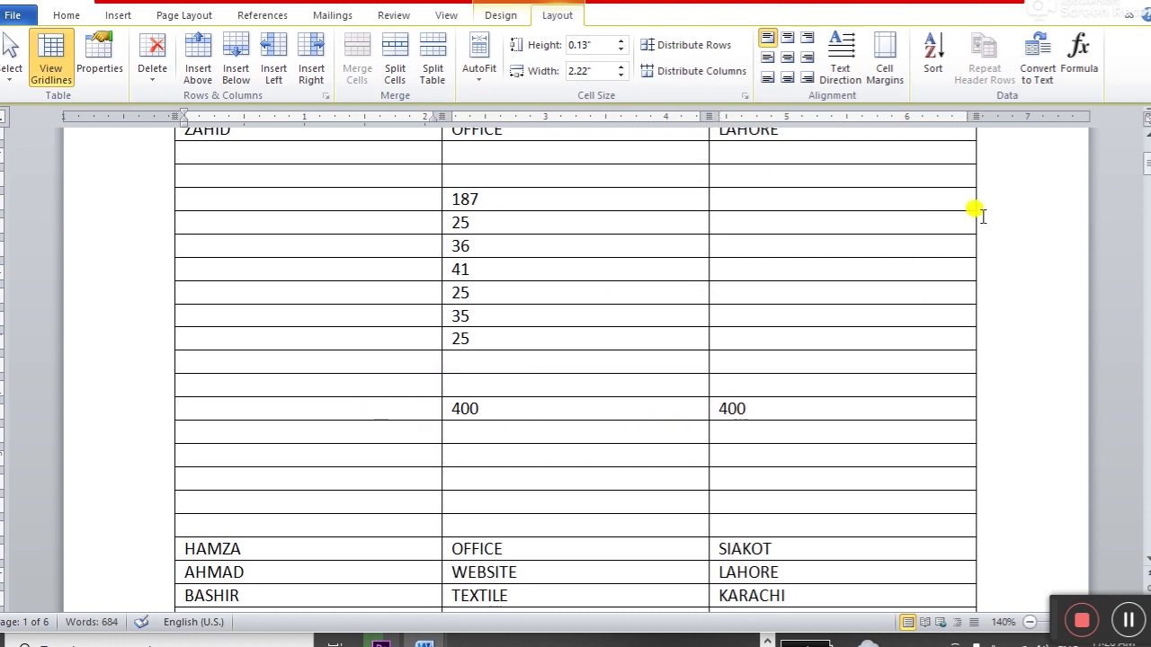
pyautogui.click(1079, 76)
pyautogui.write('S')
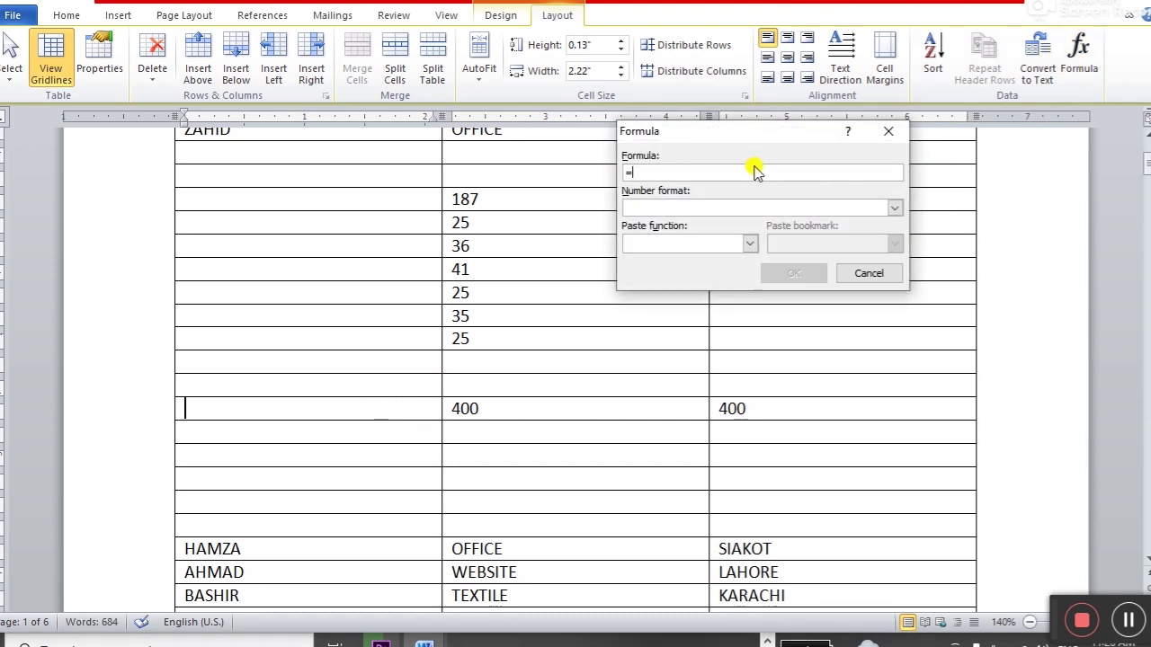
pyautogui.write('UM(RIGHT)')
pyautogui.click(791, 275)
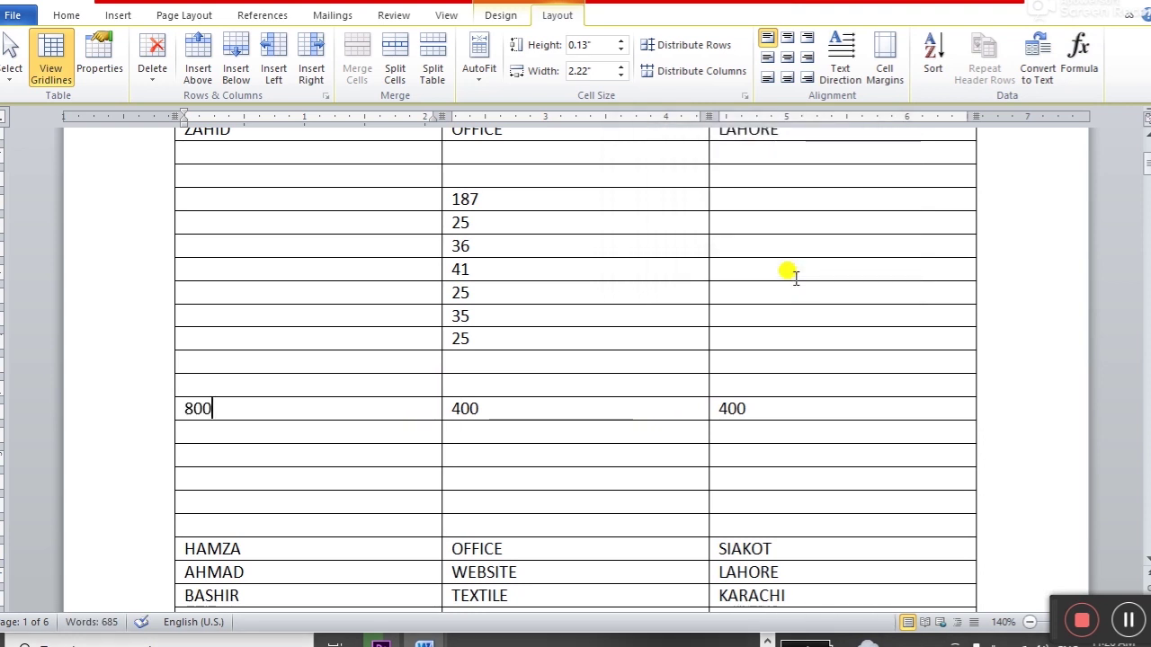
pyautogui.click(795, 223)
pyautogui.write('=SUM(LEFT')
# Step: Complete the =SUM(LEFT) note and type 'RIGHT , LEFT , BELOW , ABOVE' in the CITY cell below
pyautogui.press('BackSpace')
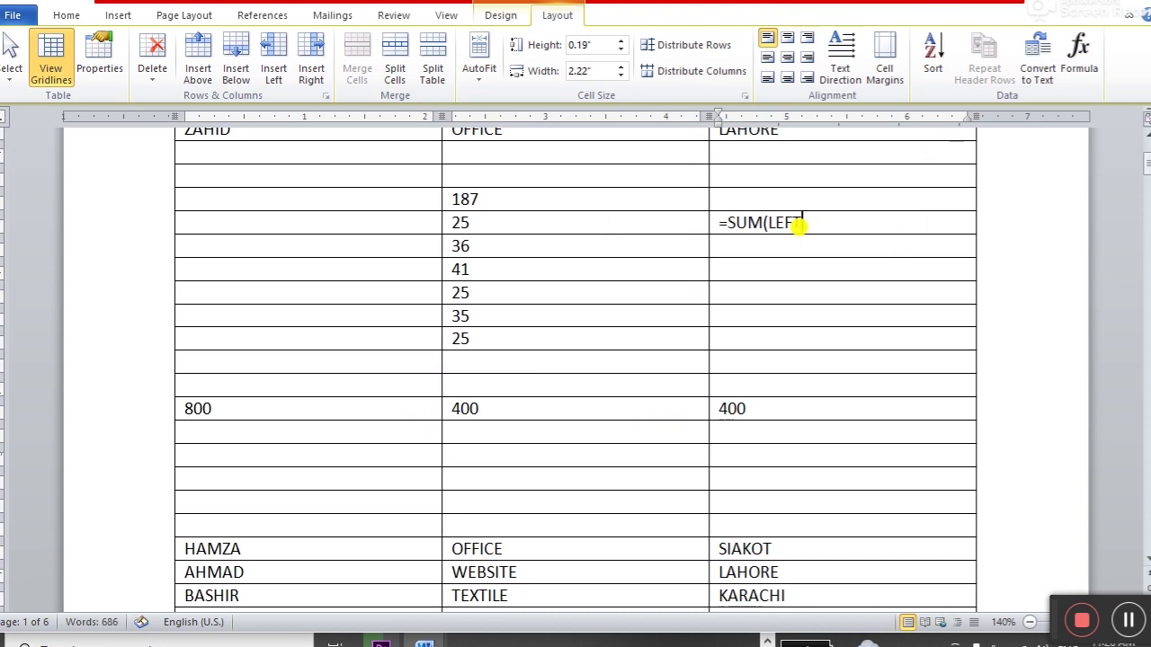
pyautogui.write(')')
pyautogui.press('Down')
pyautogui.write('RIGHT')
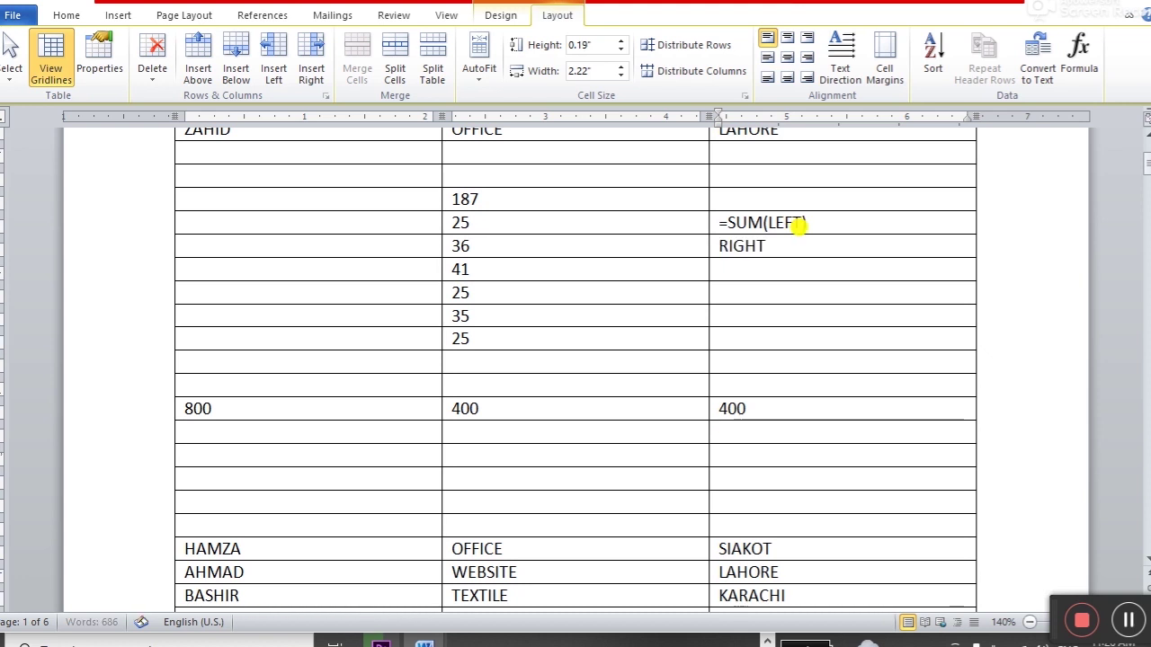
pyautogui.write(' , LEFT , BELOW , ABOVE')
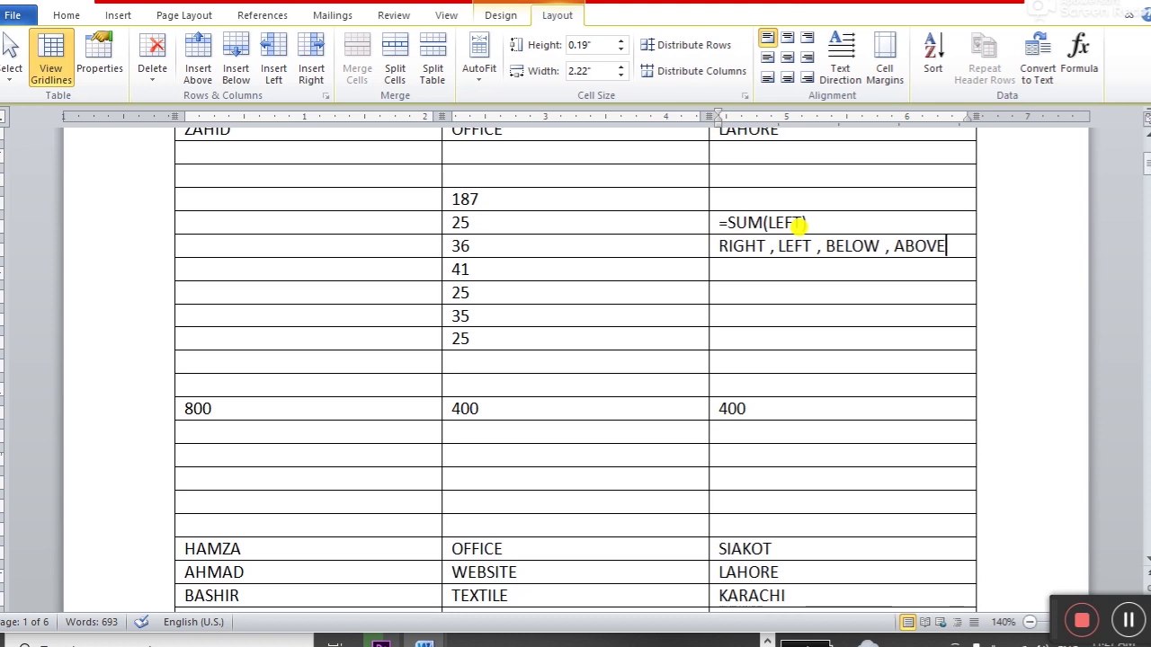
# Step: Select the table rows down to the 400 row, then switch to the other Word document
pyautogui.click(447, 361)
pyautogui.click(381, 359)
pyautogui.scroll(-2, 378, 360)
pyautogui.scroll(2, 378, 359)
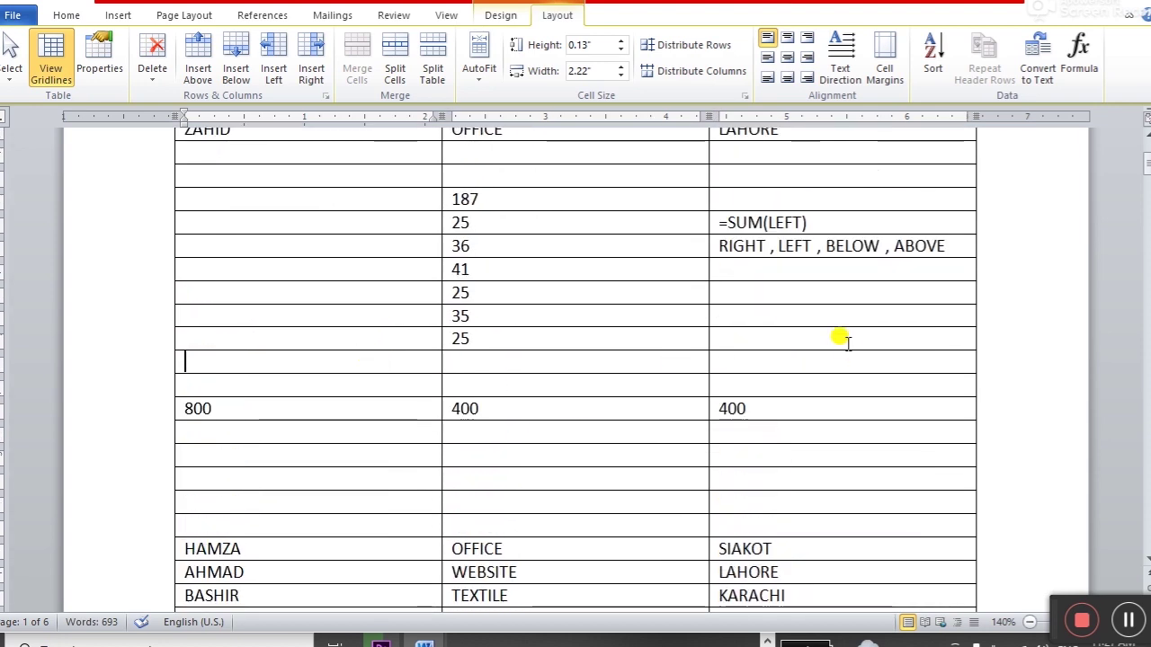
pyautogui.click(706, 225)
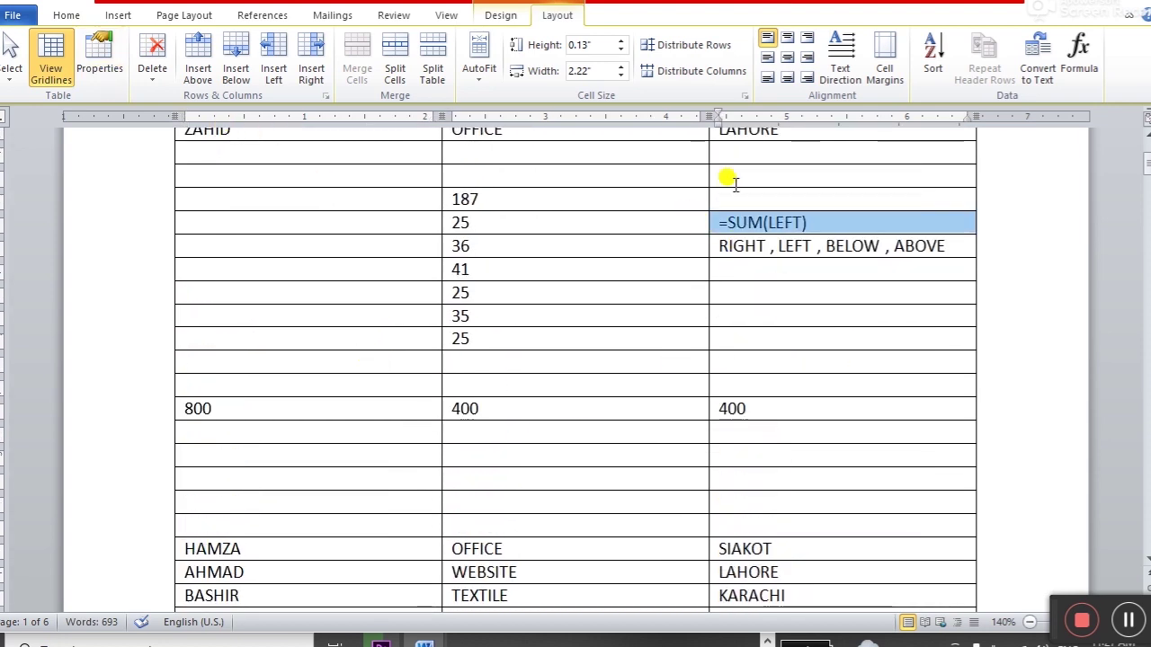
pyautogui.click(766, 267)
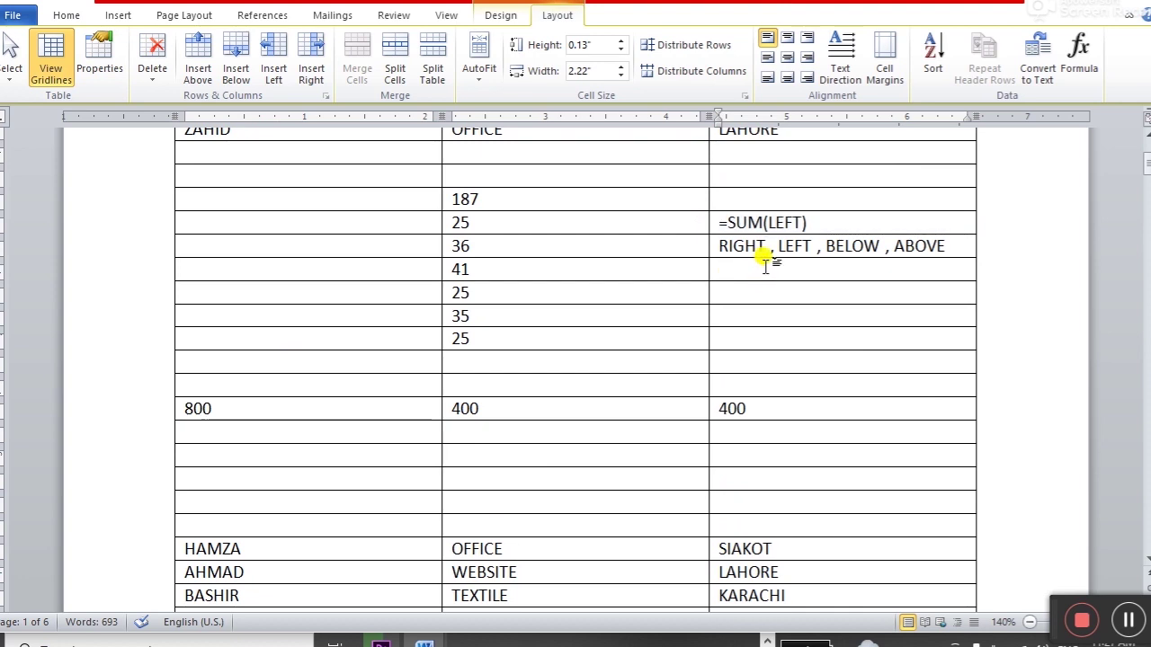
pyautogui.scroll(2, 527, 278)
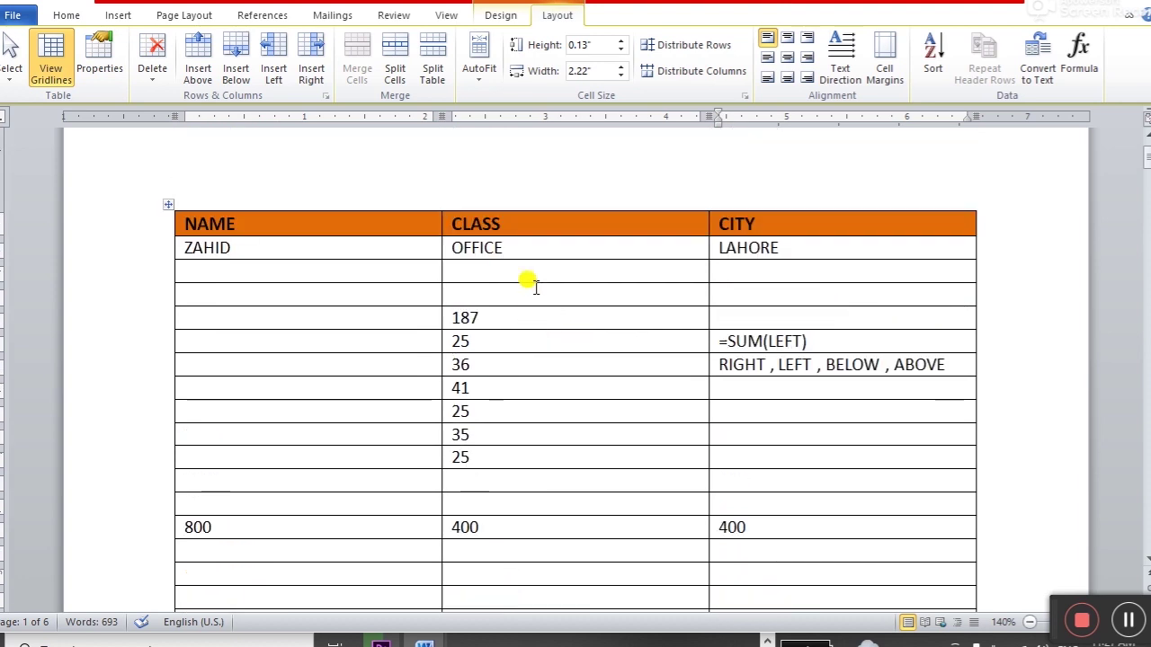
pyautogui.click(427, 272)
pyautogui.scroll(-1, 428, 273)
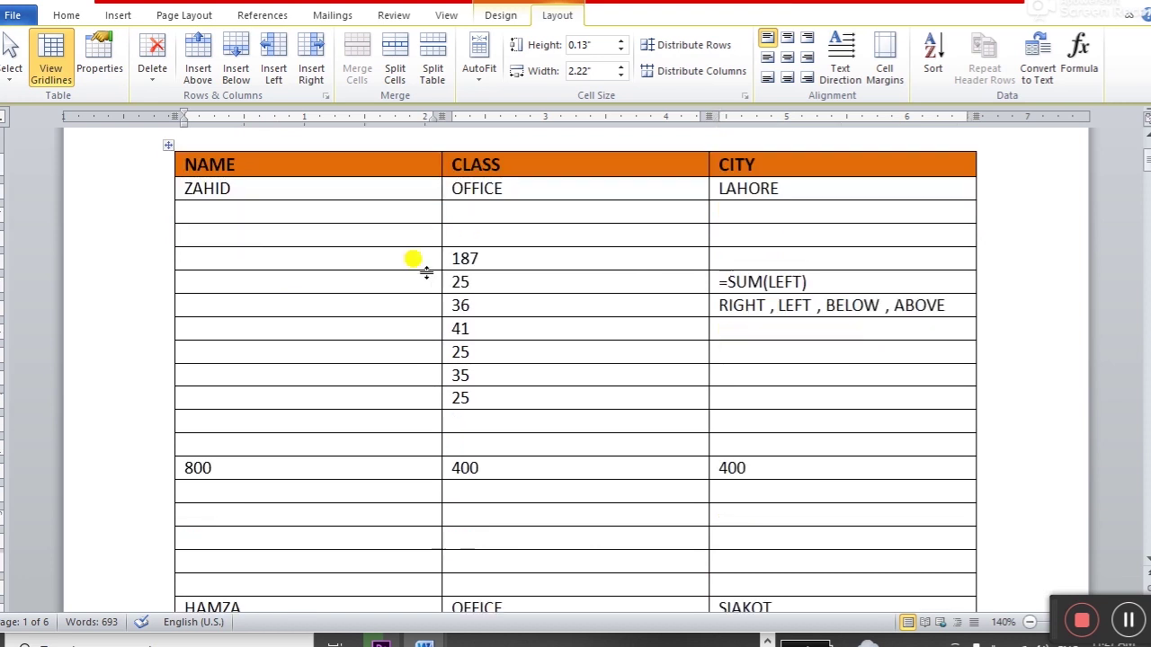
pyautogui.moveTo(411, 208)
pyautogui.mouseDown()
pyautogui.moveTo(765, 267)
pyautogui.moveTo(778, 486)
pyautogui.moveTo(753, 578)
pyautogui.mouseUp()
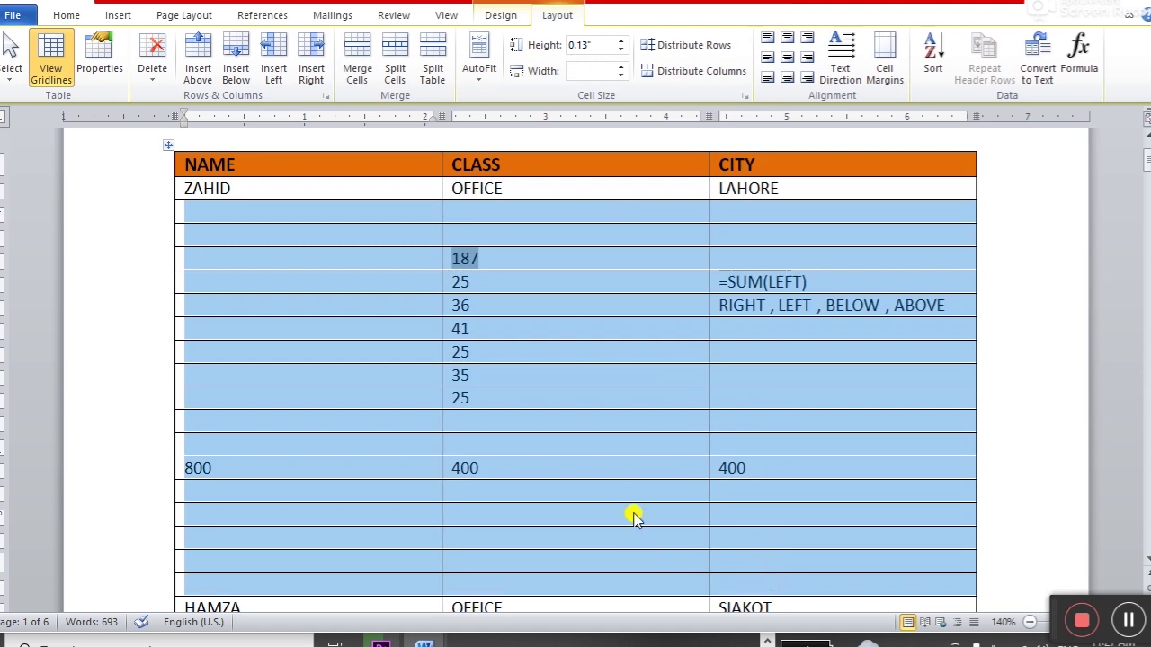
pyautogui.click(624, 423)
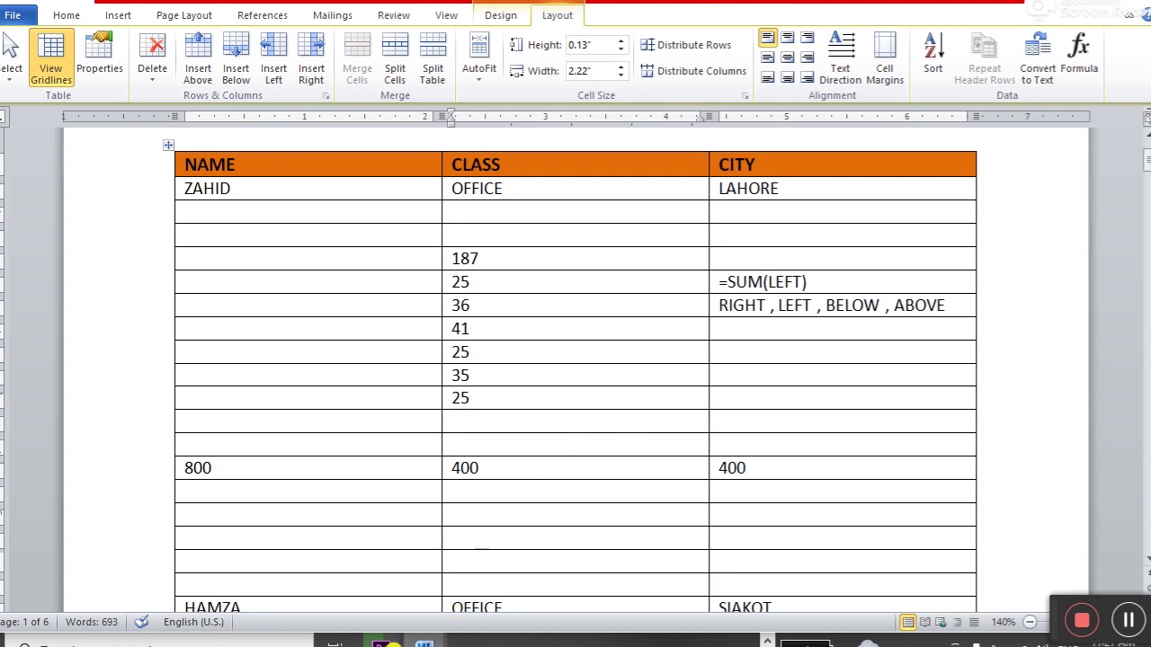
pyautogui.moveTo(425, 644)
pyautogui.click(373, 565)
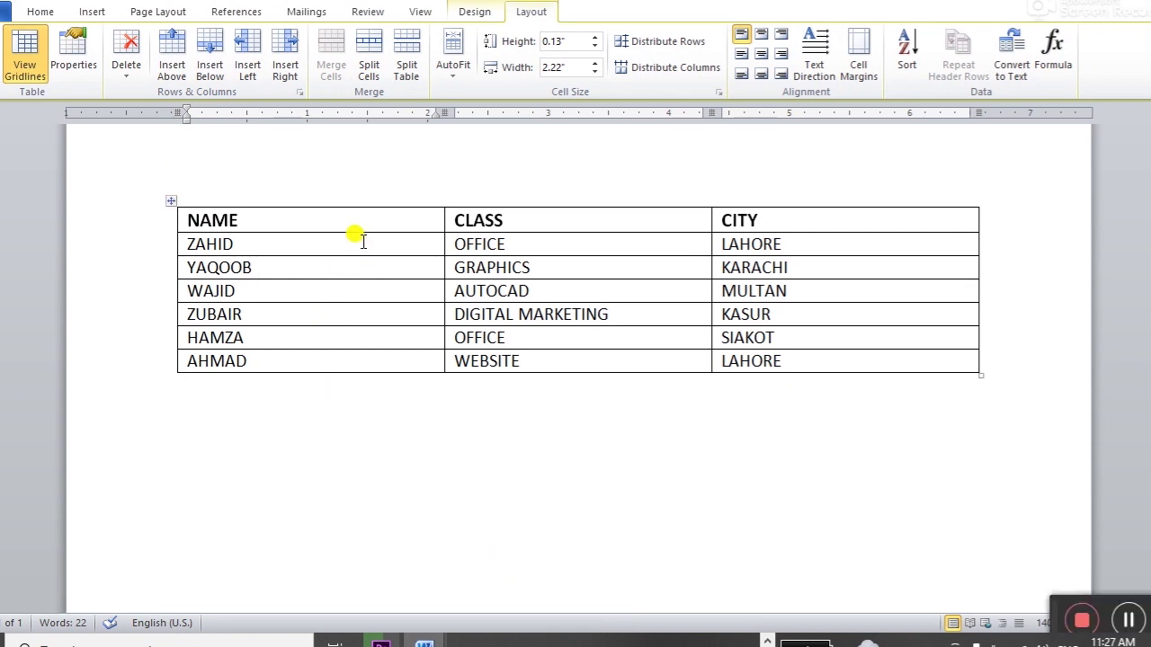
# Step: Colour the HAMZA, OFFICE, SIAKOT row's text Red
pyautogui.moveTo(182, 241); pyautogui.dragTo(221, 243)
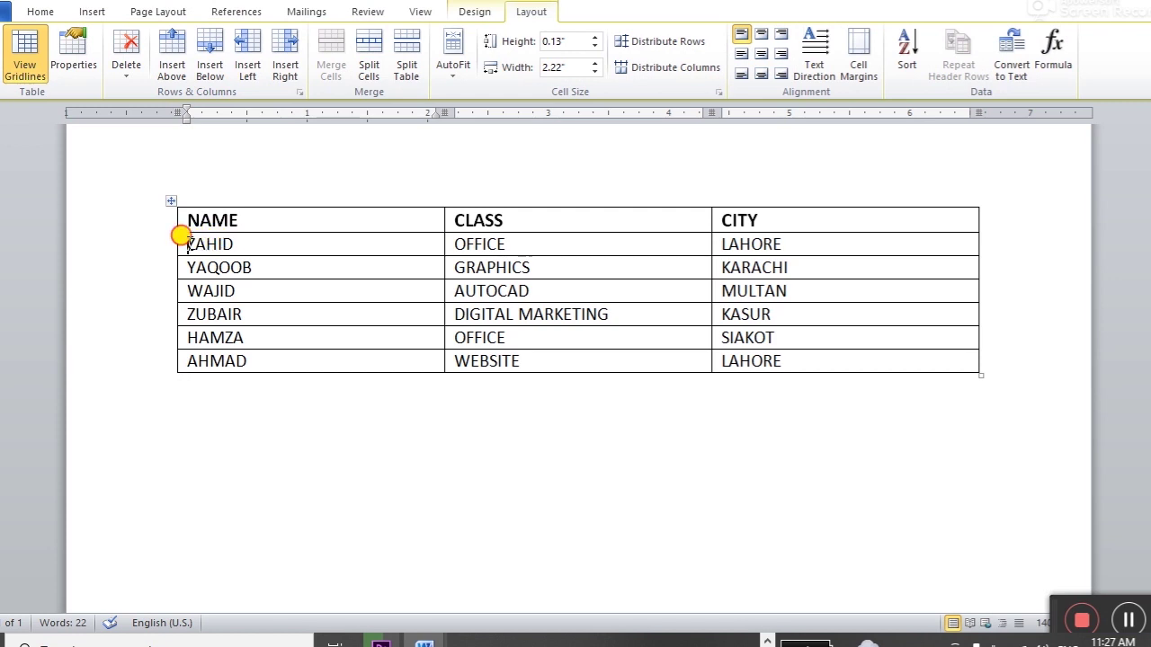
pyautogui.click(195, 259)
pyautogui.click(214, 290)
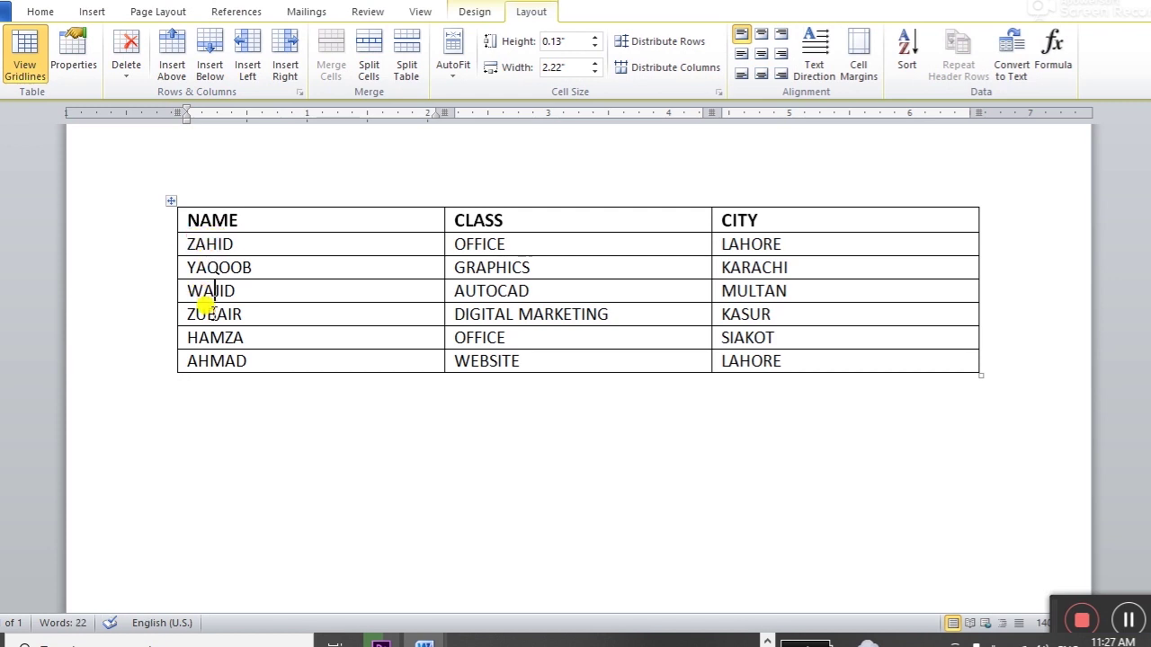
pyautogui.click(211, 362)
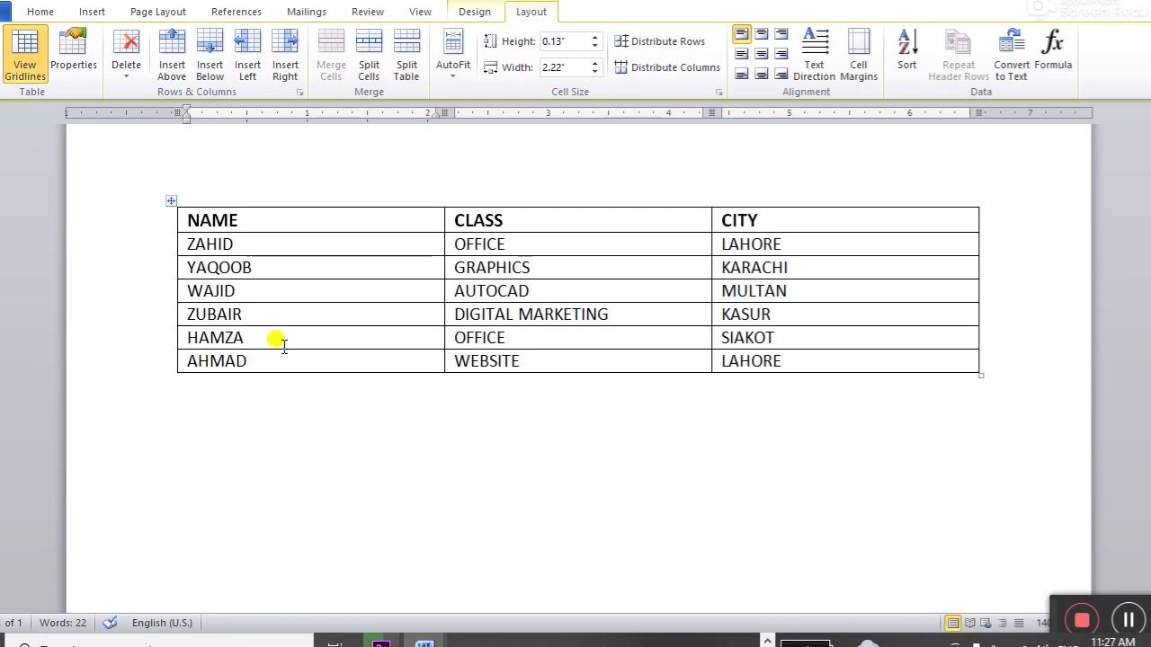
pyautogui.click(315, 331)
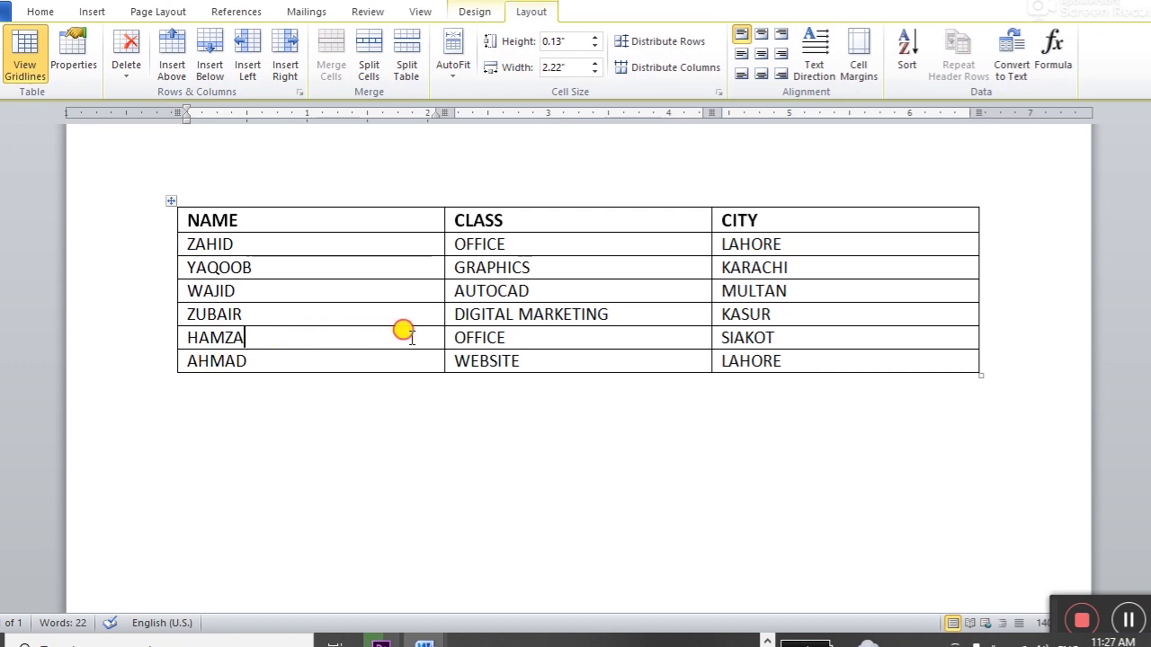
pyautogui.moveTo(353, 334); pyautogui.dragTo(735, 337)
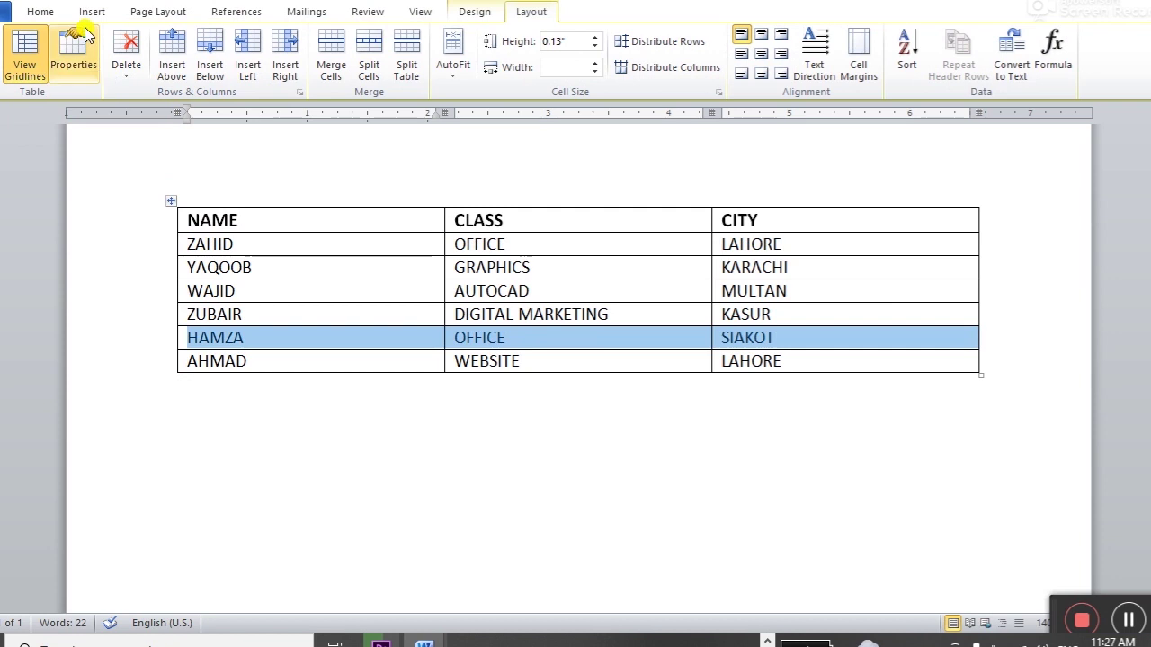
pyautogui.click(40, 11)
pyautogui.click(318, 69)
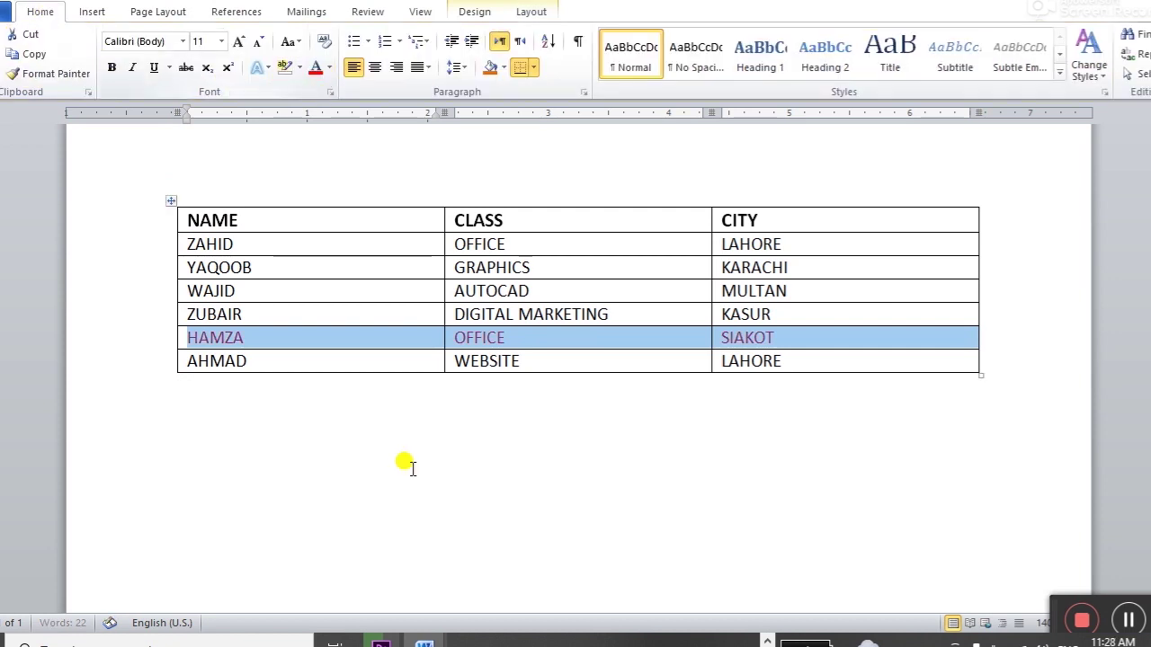
pyautogui.click(407, 464)
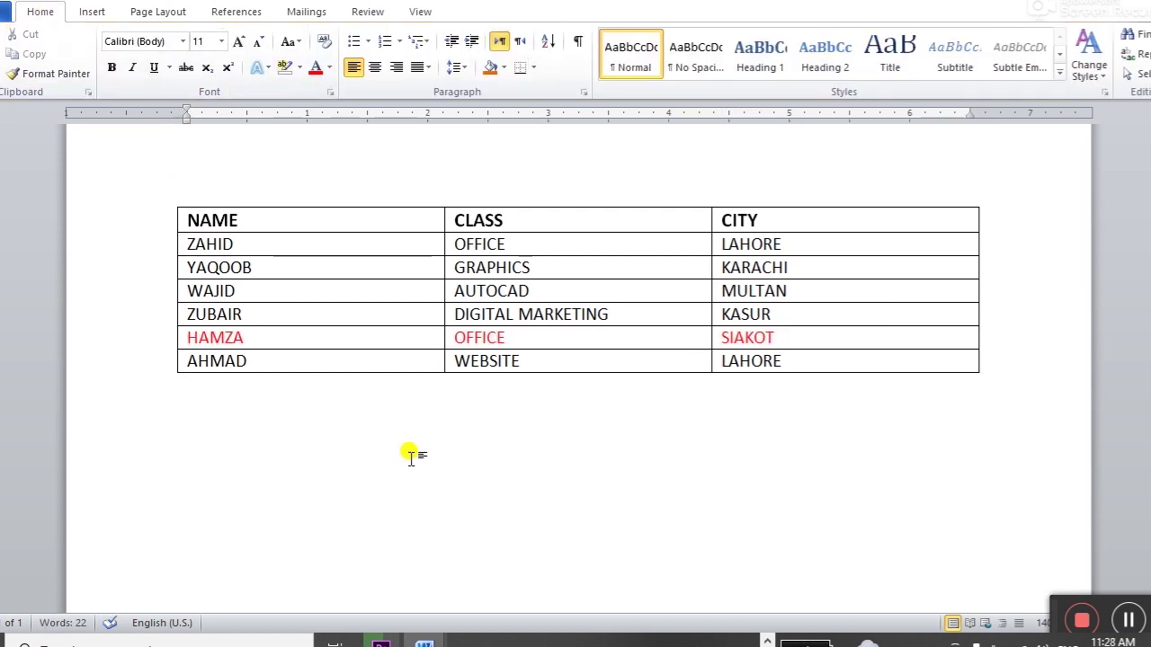
pyautogui.click(547, 290)
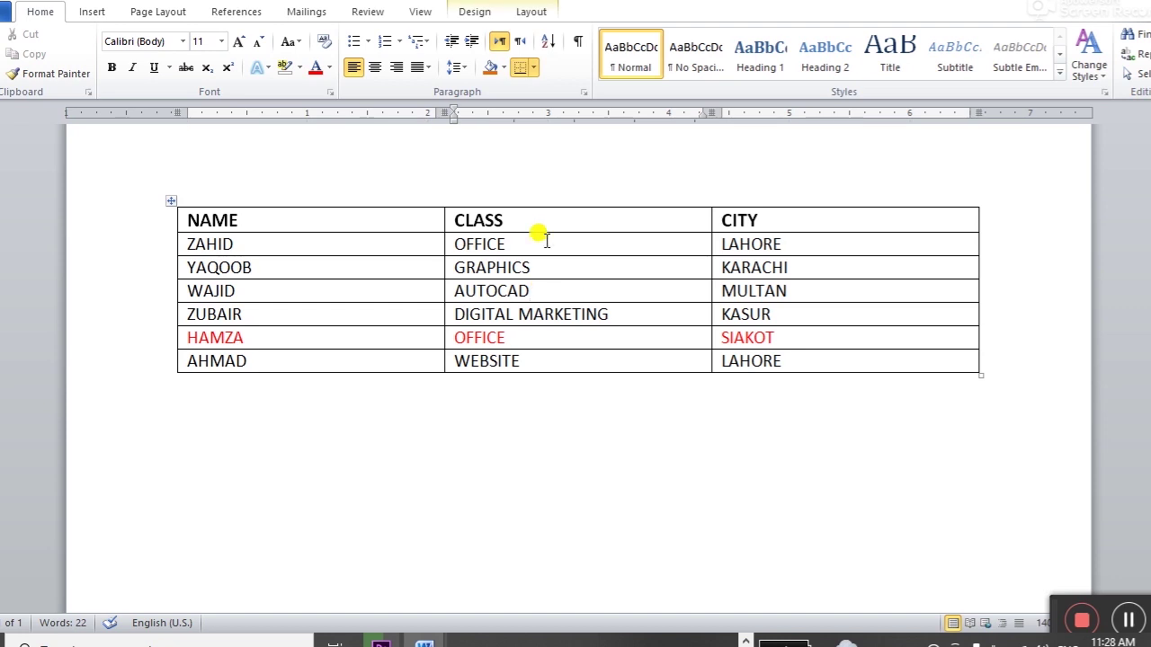
pyautogui.click(530, 11)
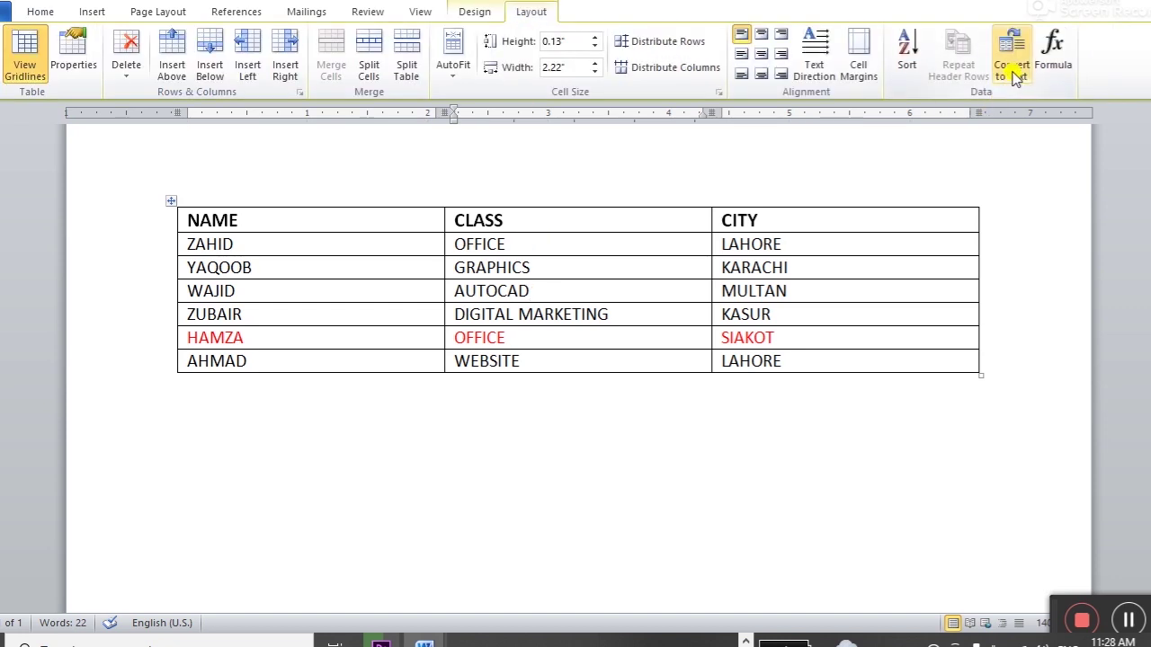
# Step: Sort the table by NAME, ascending with a header row, giving AHMAD through ZUBAIR
pyautogui.click(907, 54)
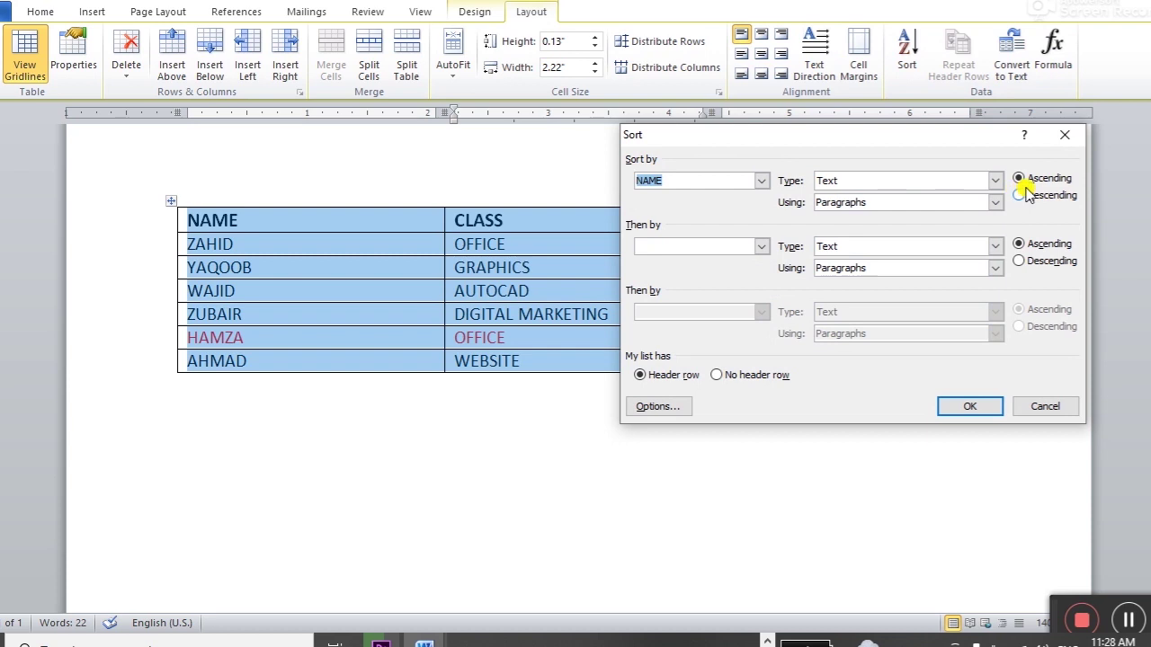
pyautogui.click(968, 412)
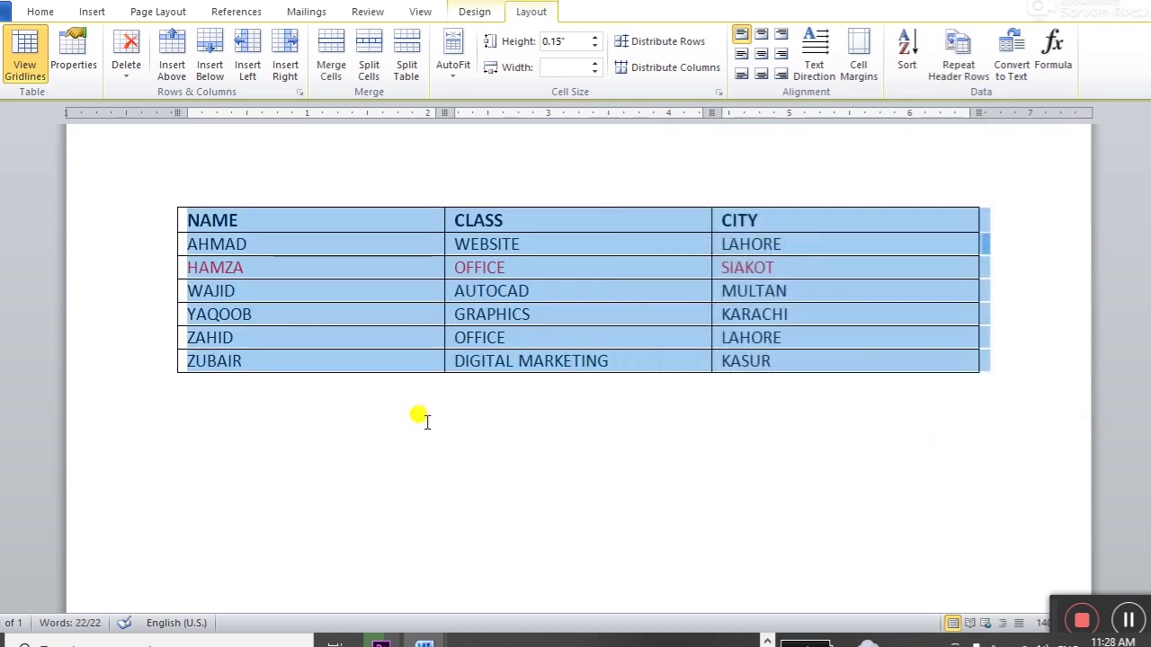
pyautogui.click(258, 267)
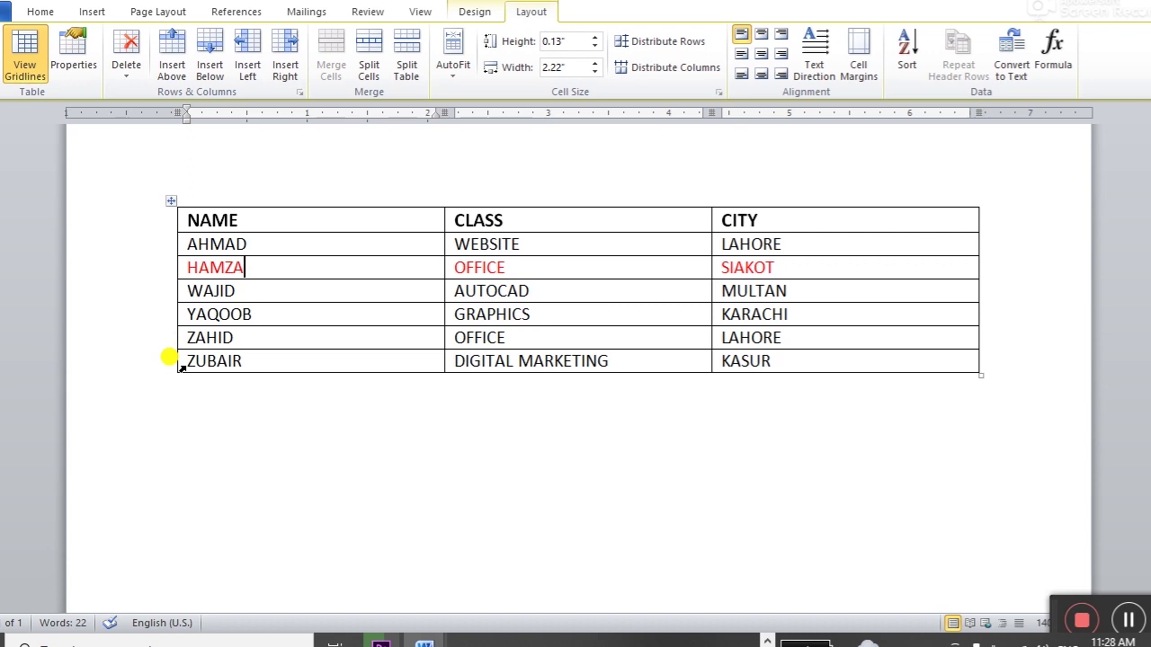
pyautogui.moveTo(198, 267); pyautogui.dragTo(225, 267)
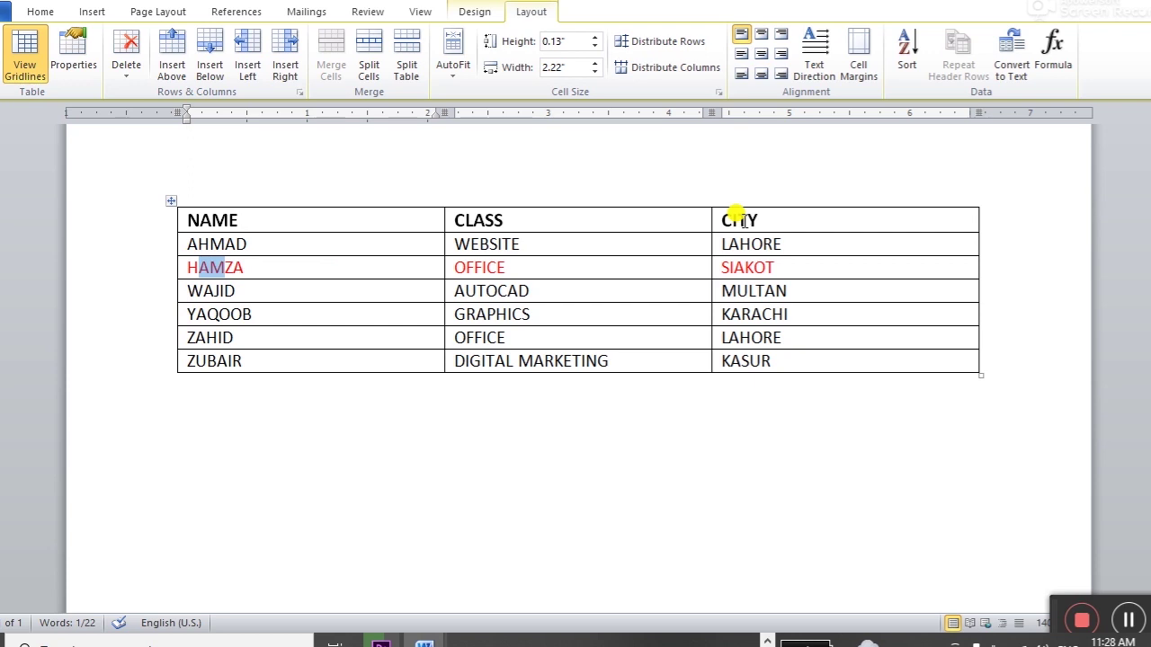
pyautogui.click(613, 269)
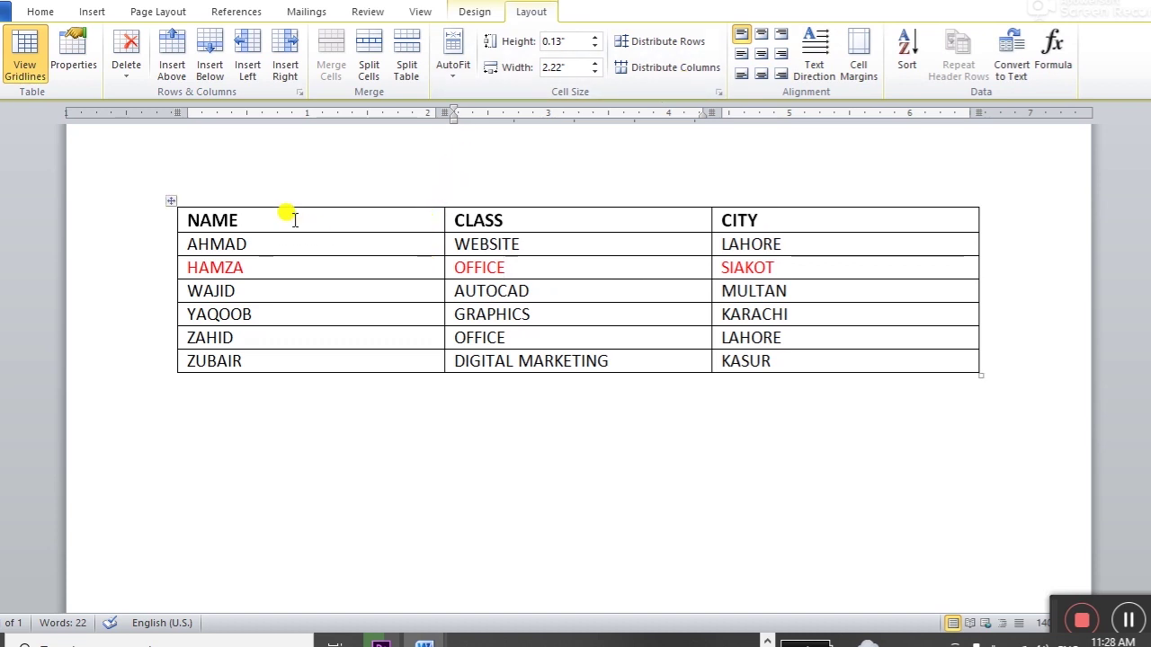
pyautogui.scroll(1, 294, 219)
pyautogui.scroll(-1, 324, 243)
pyautogui.scroll(1, 323, 243)
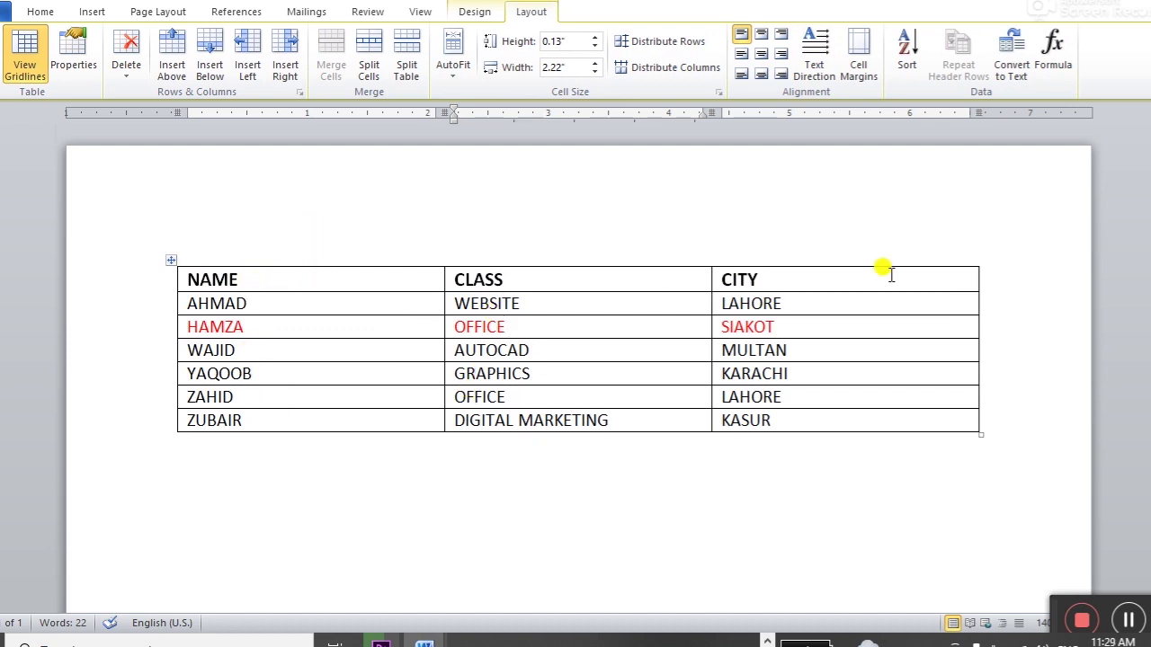
pyautogui.click(405, 271)
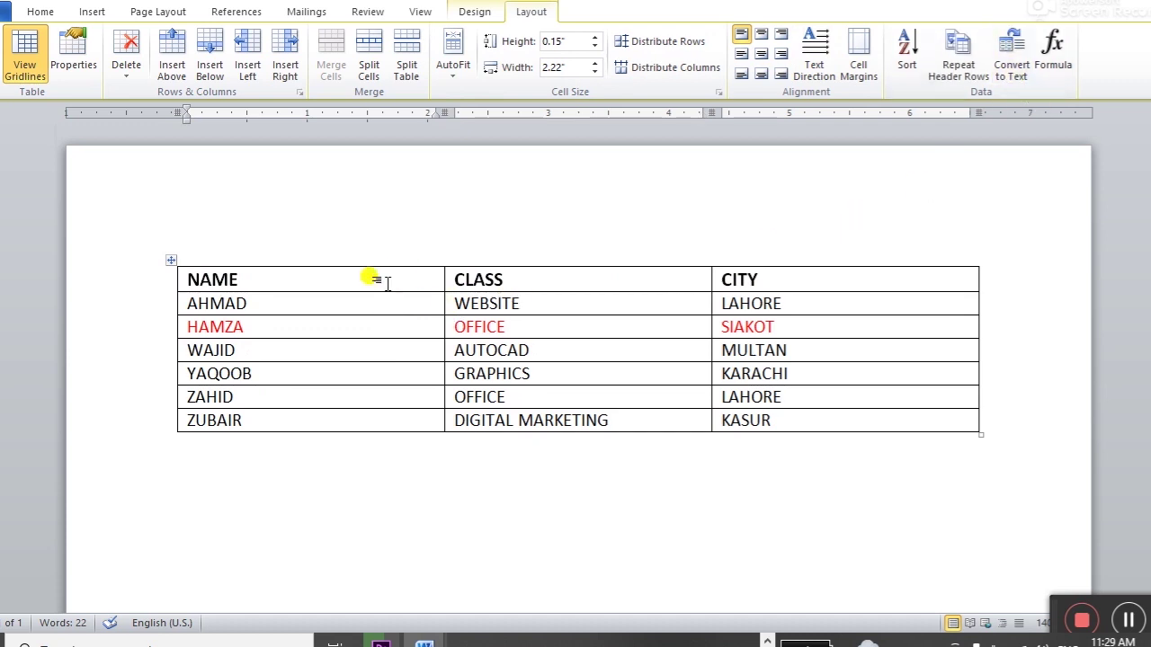
pyautogui.moveTo(372, 275); pyautogui.dragTo(789, 407)
pyautogui.click(1011, 54)
pyautogui.click(864, 232)
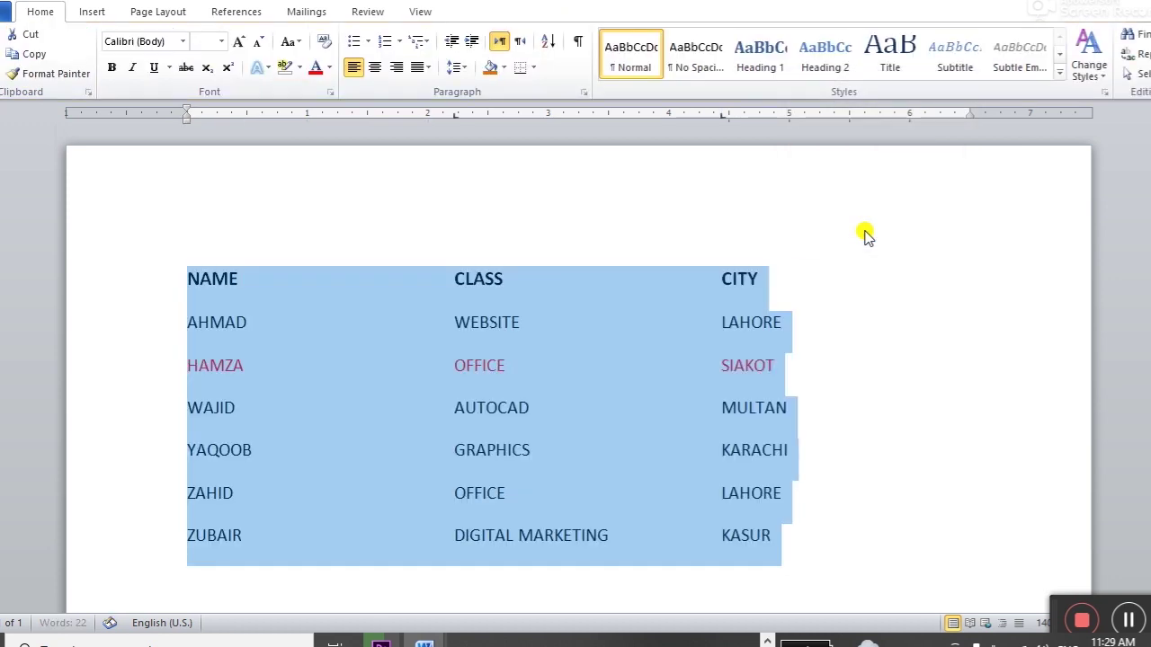
pyautogui.click(706, 469)
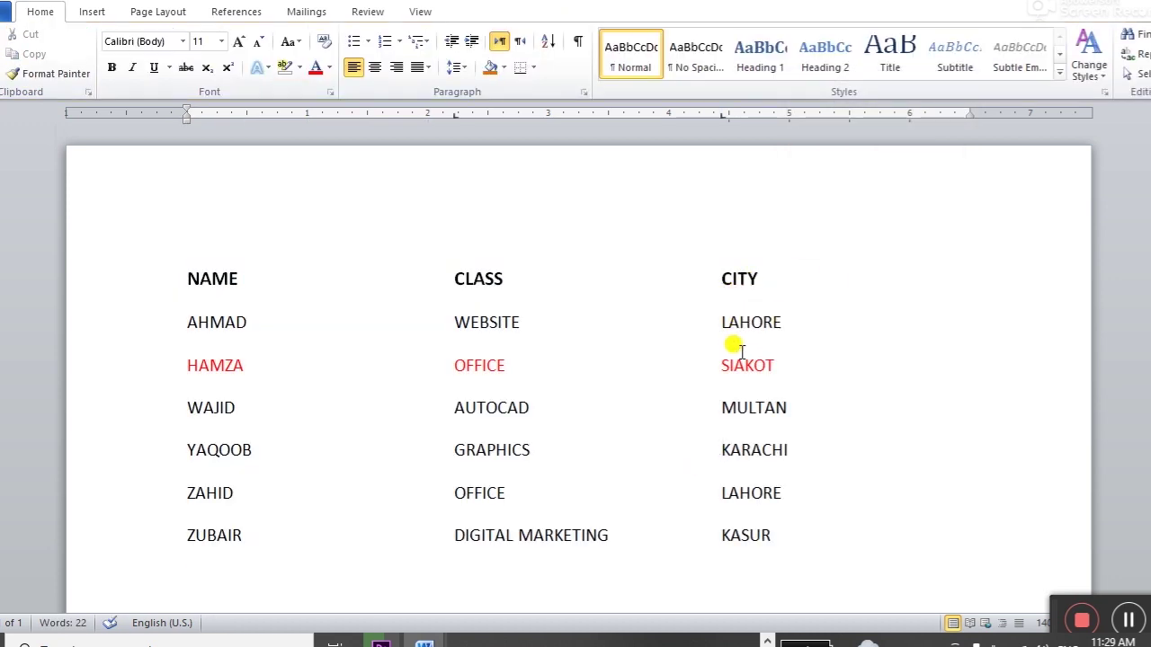
pyautogui.hotkey('ctrl', 'z')
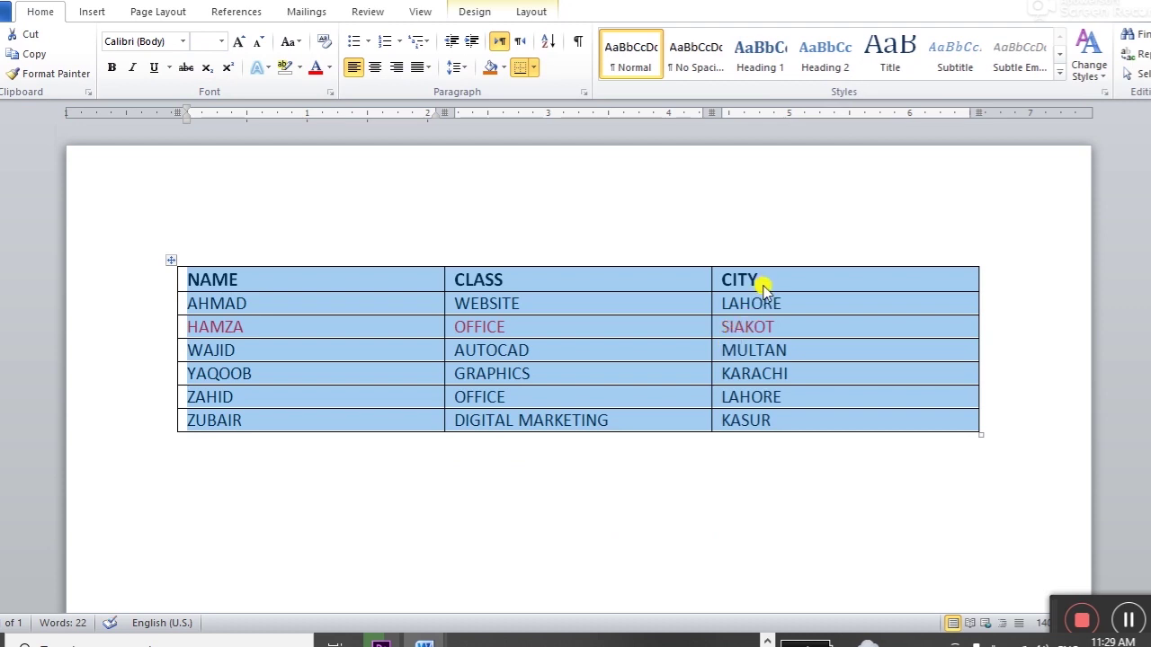
pyautogui.click(762, 314)
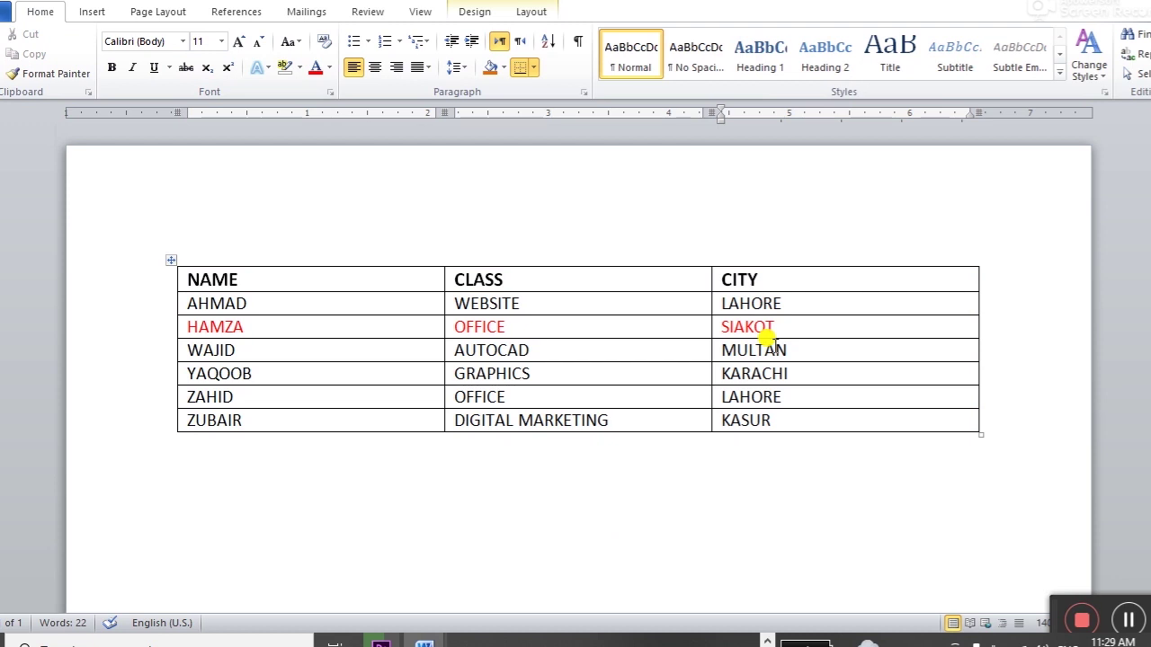
pyautogui.hotkey('ctrl', 'p')
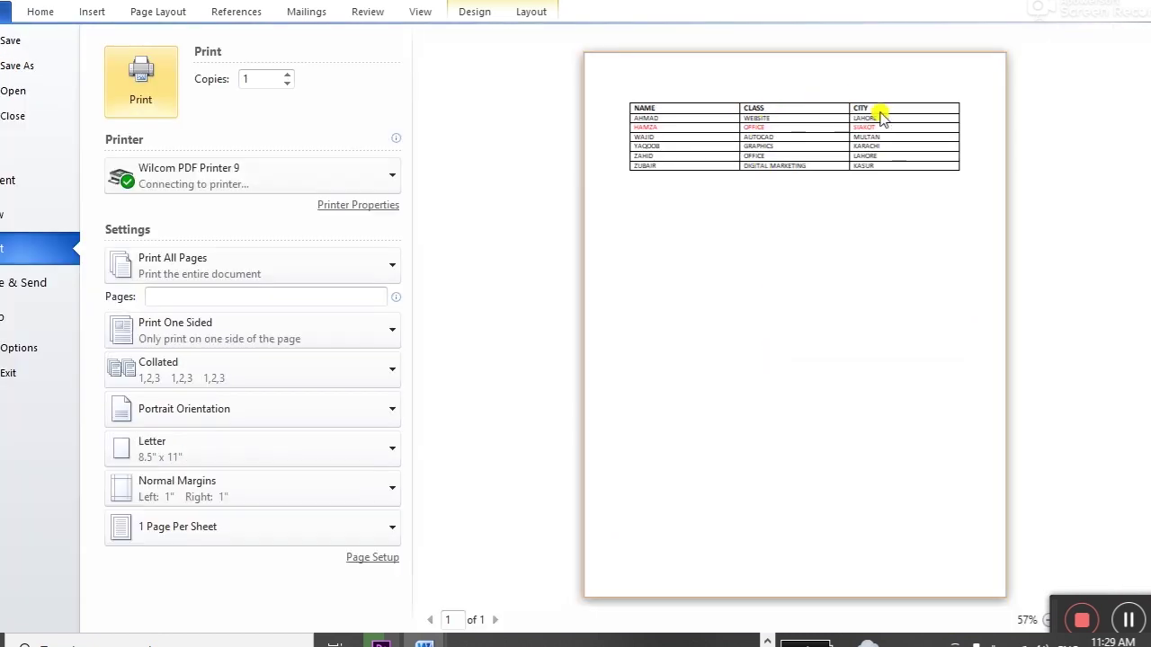
pyautogui.press('Escape')
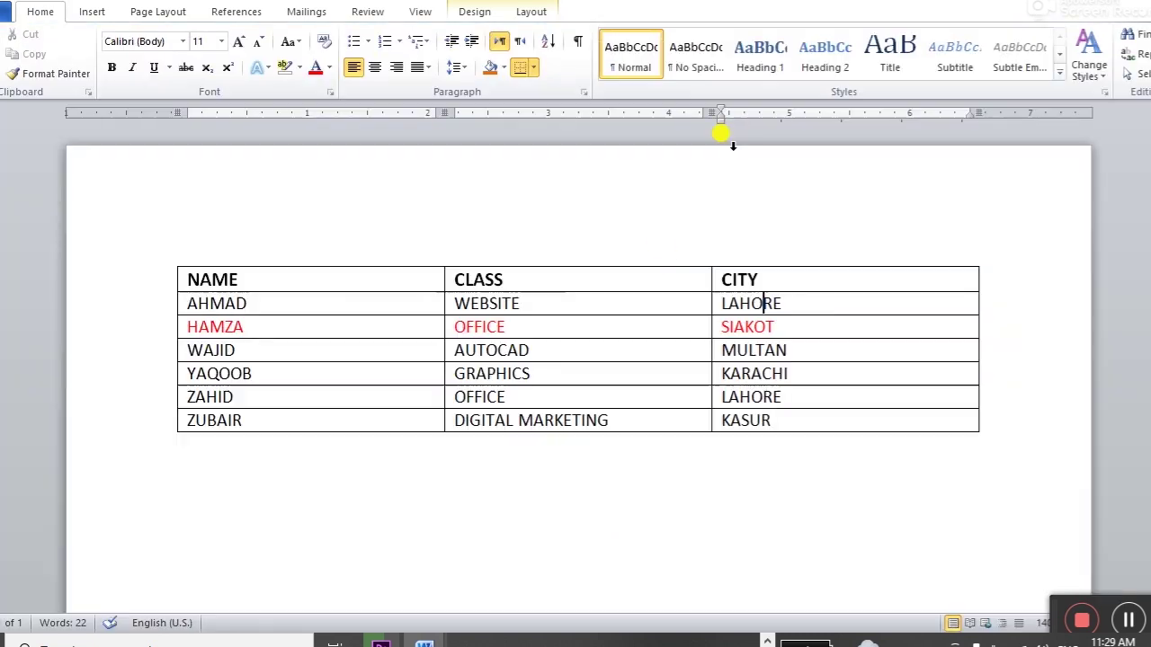
pyautogui.moveTo(313, 270); pyautogui.dragTo(761, 406)
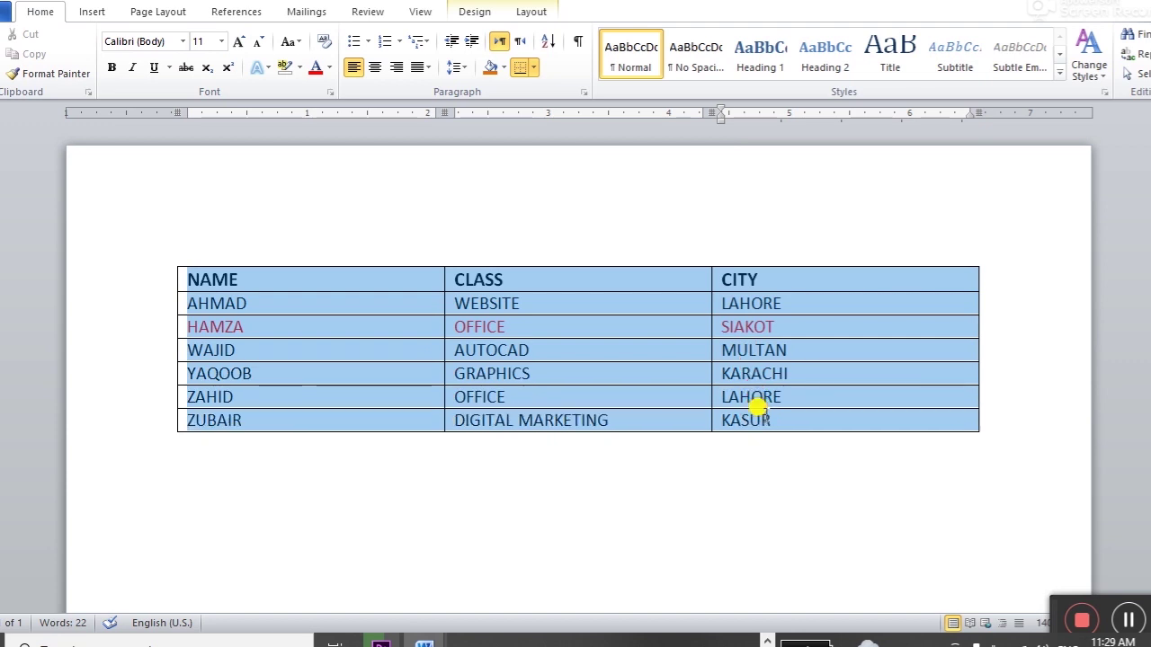
# Step: Apply No Border to the whole names table
pyautogui.click(534, 13)
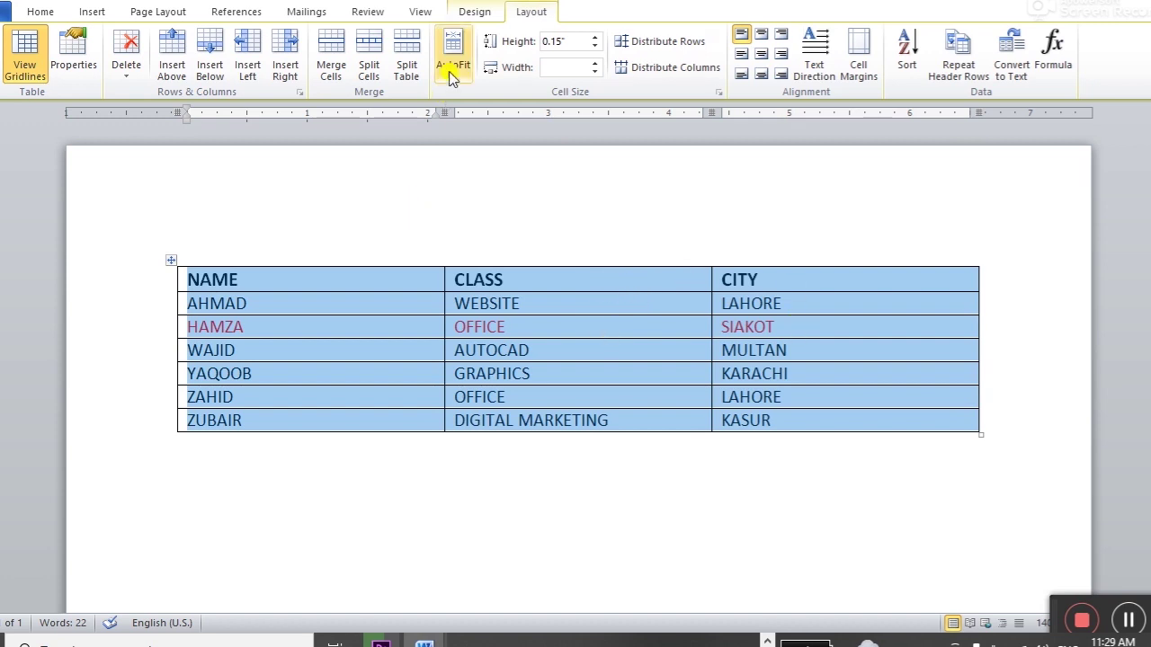
pyautogui.click(477, 14)
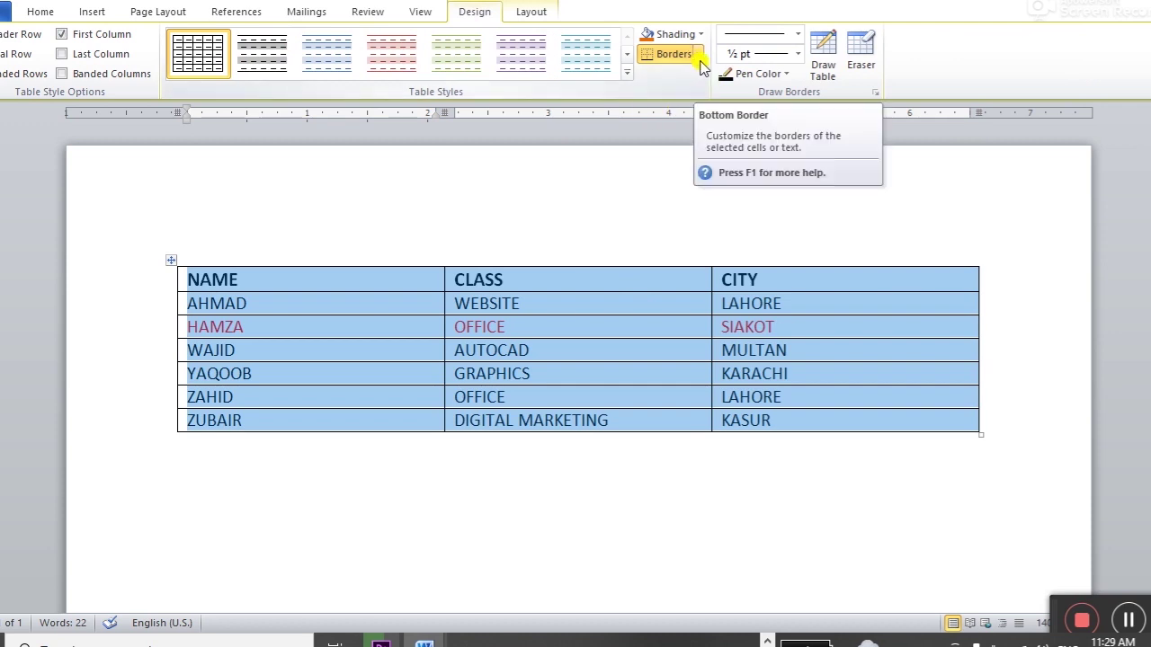
pyautogui.click(701, 61)
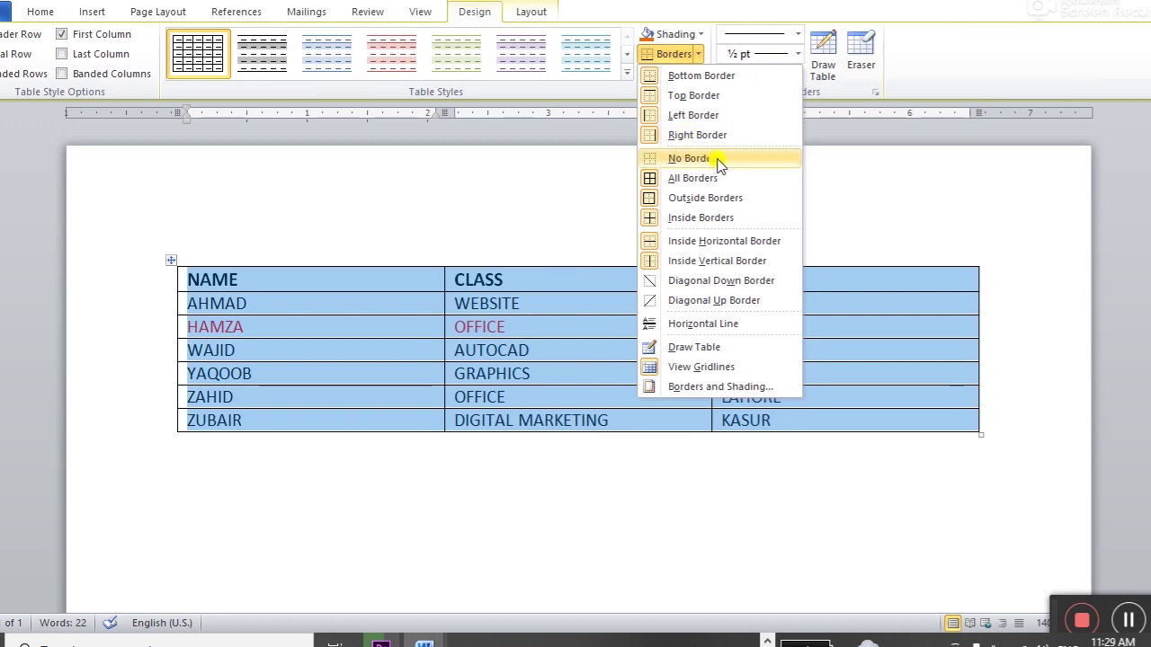
pyautogui.click(719, 159)
pyautogui.click(765, 435)
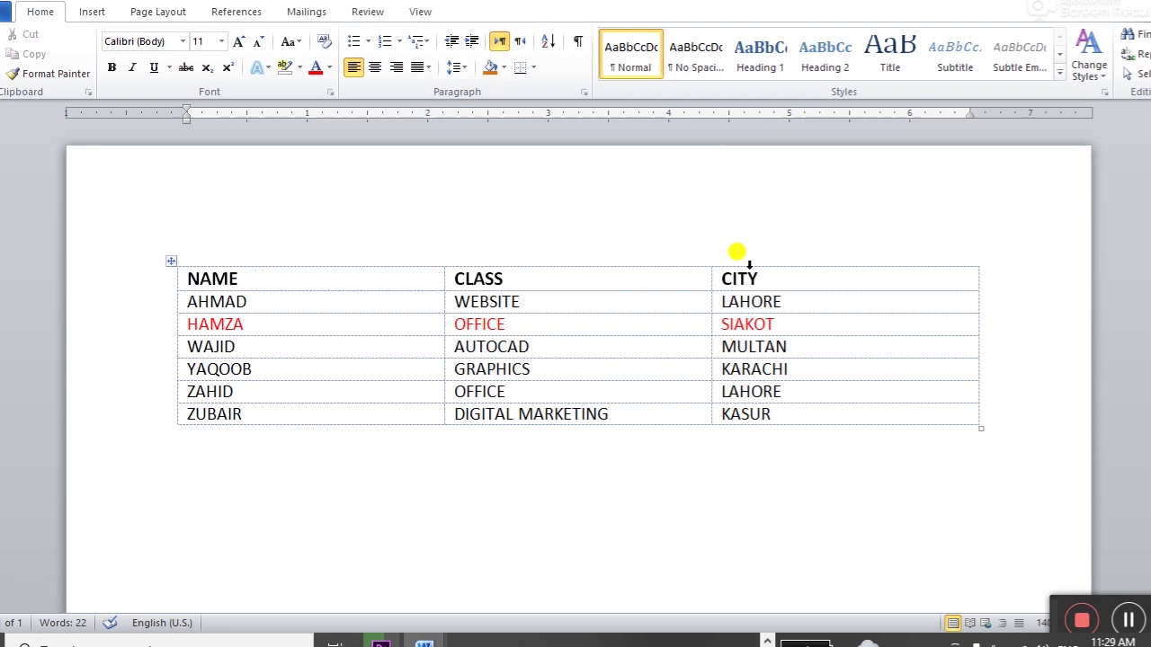
pyautogui.click(824, 309)
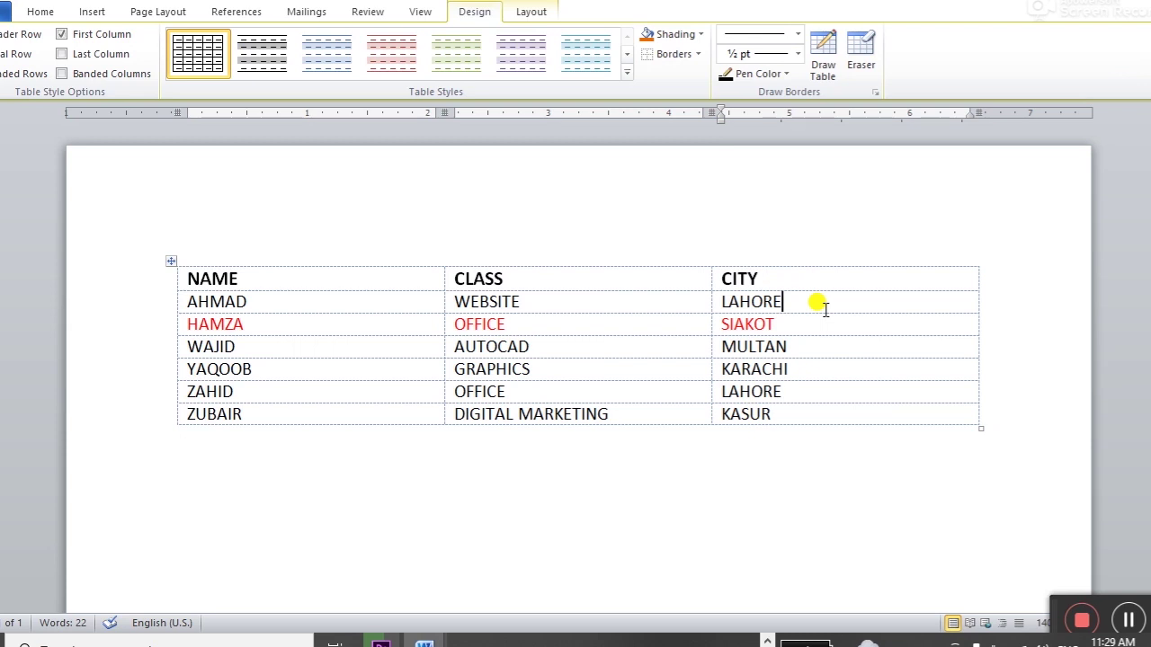
pyautogui.hotkey('ctrl', 'p')
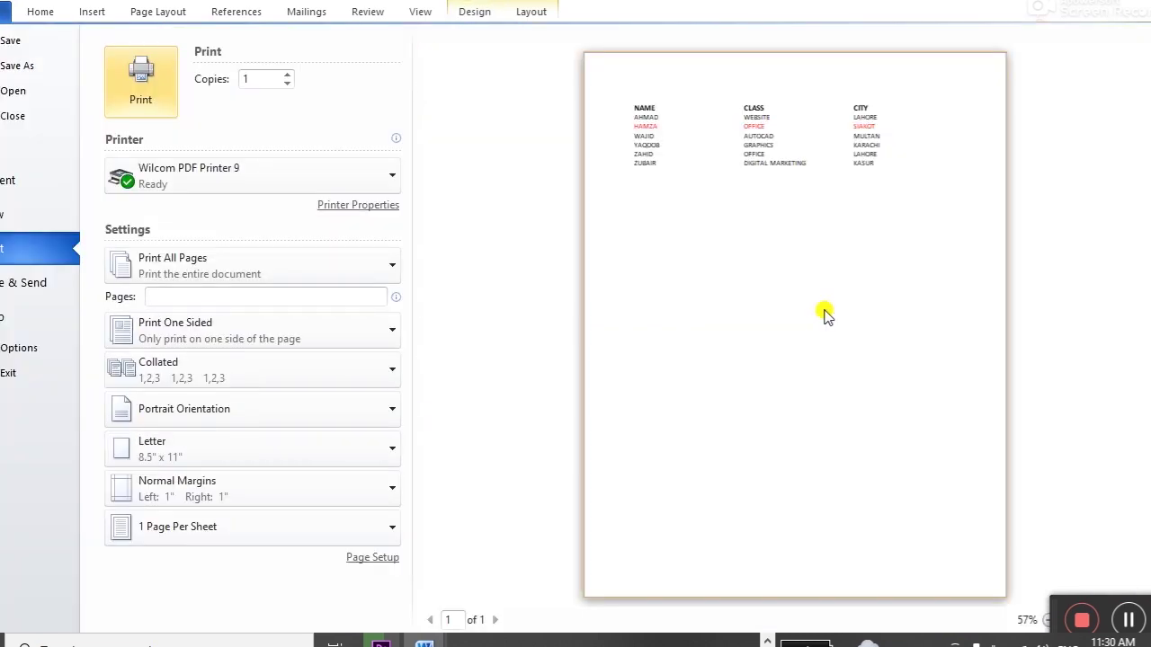
pyautogui.press('Escape')
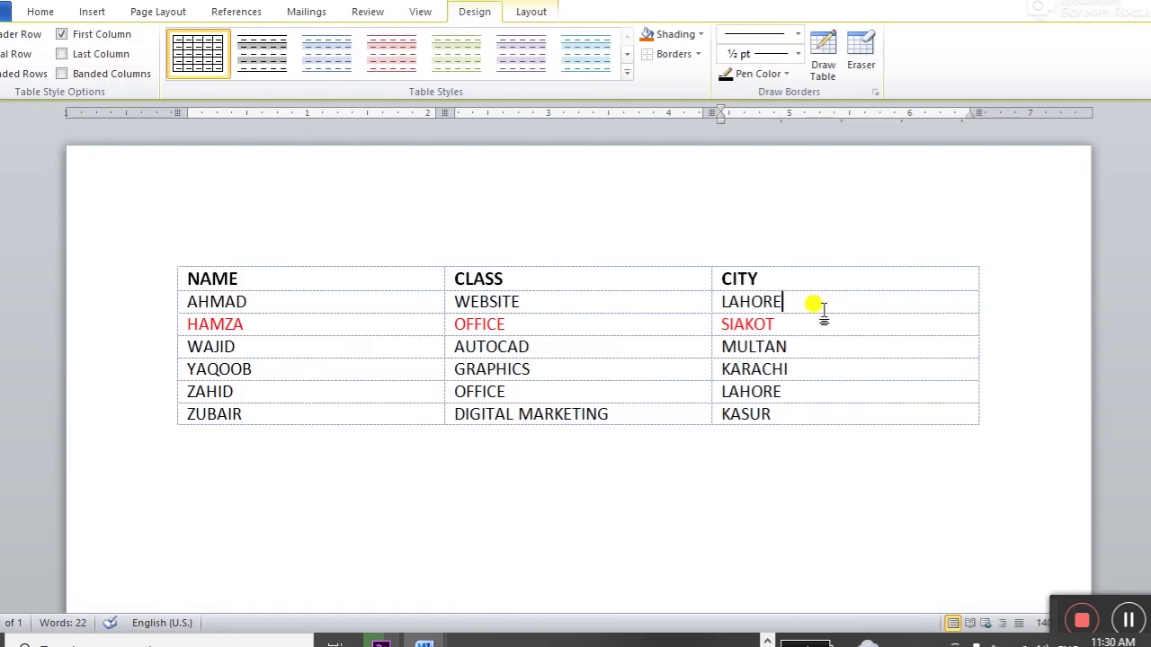
pyautogui.click(821, 321)
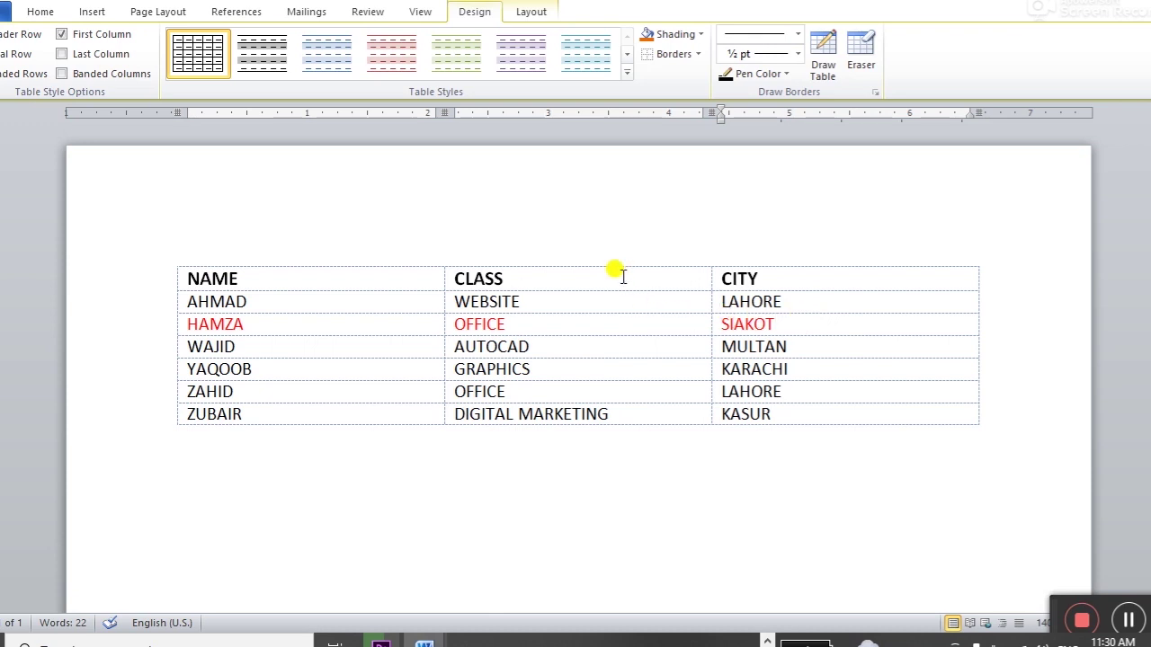
pyautogui.click(531, 12)
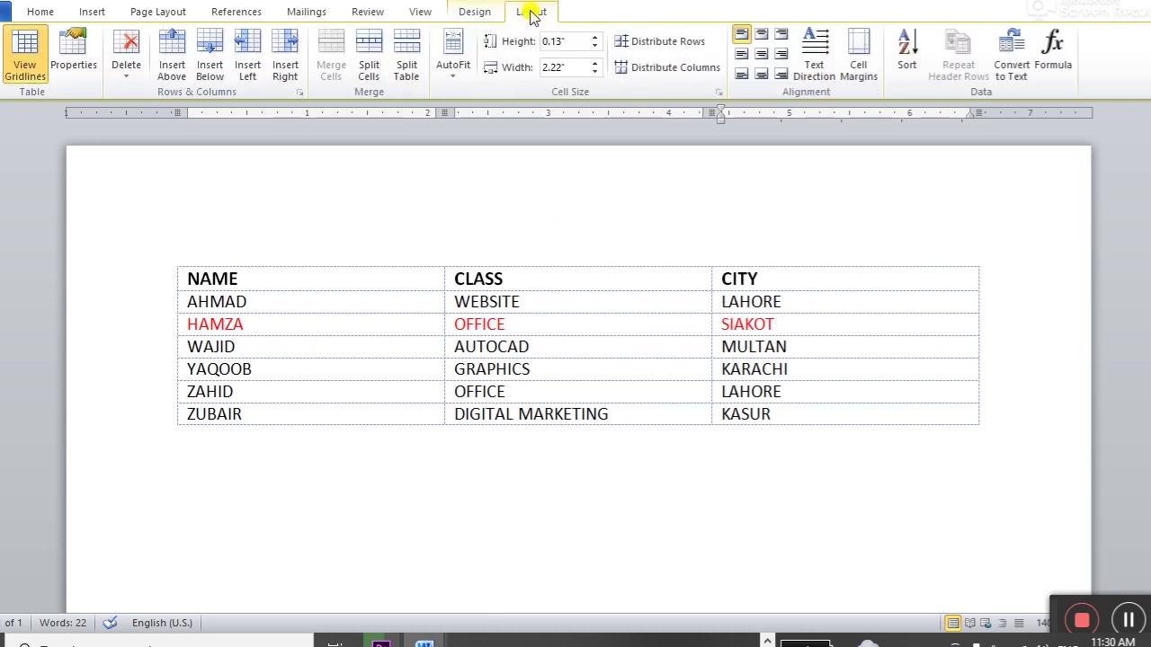
pyautogui.click(32, 78)
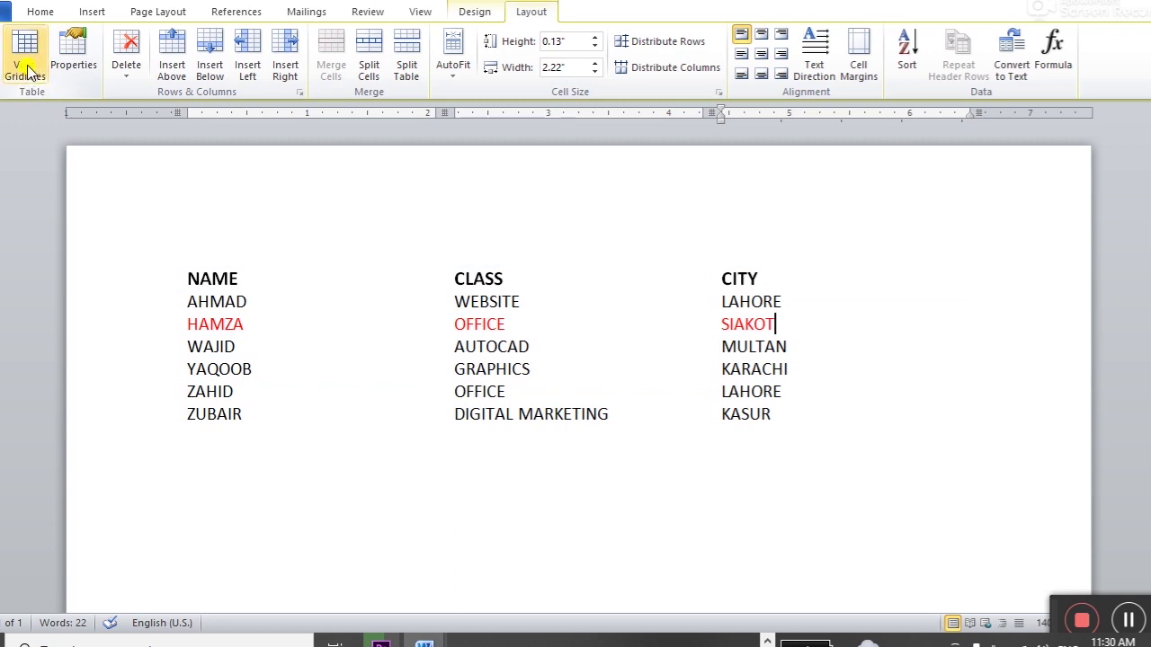
pyautogui.click(30, 72)
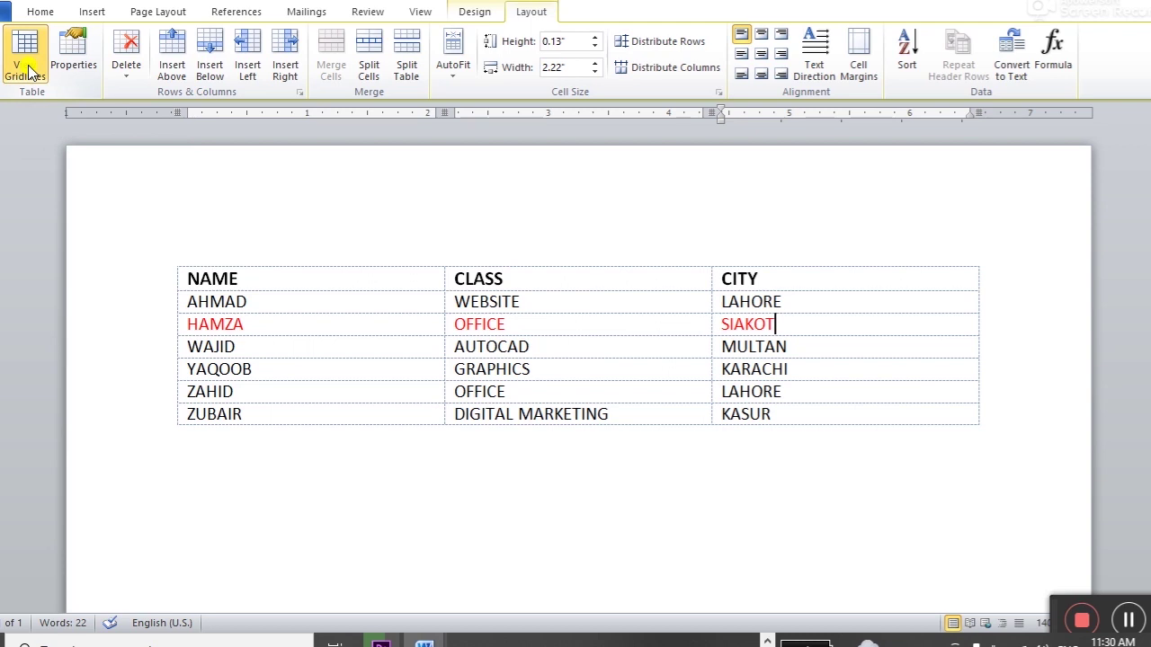
pyautogui.moveTo(372, 325); pyautogui.dragTo(632, 317)
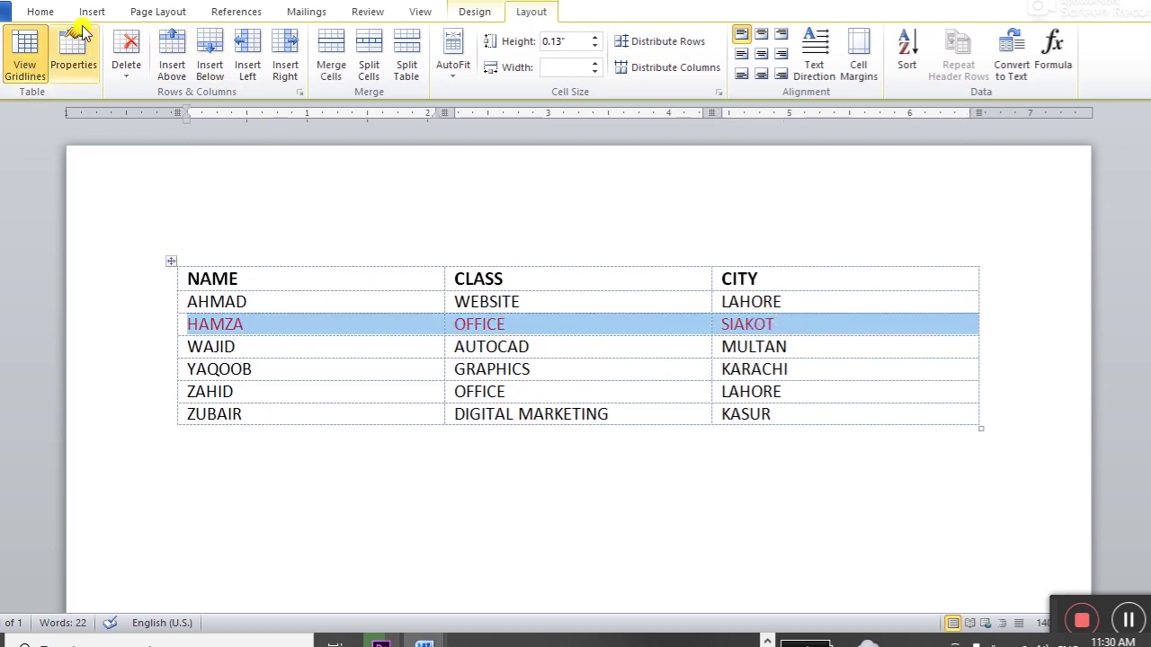
# Step: Set the HAMZA row's font colour back to Automatic black
pyautogui.click(40, 11)
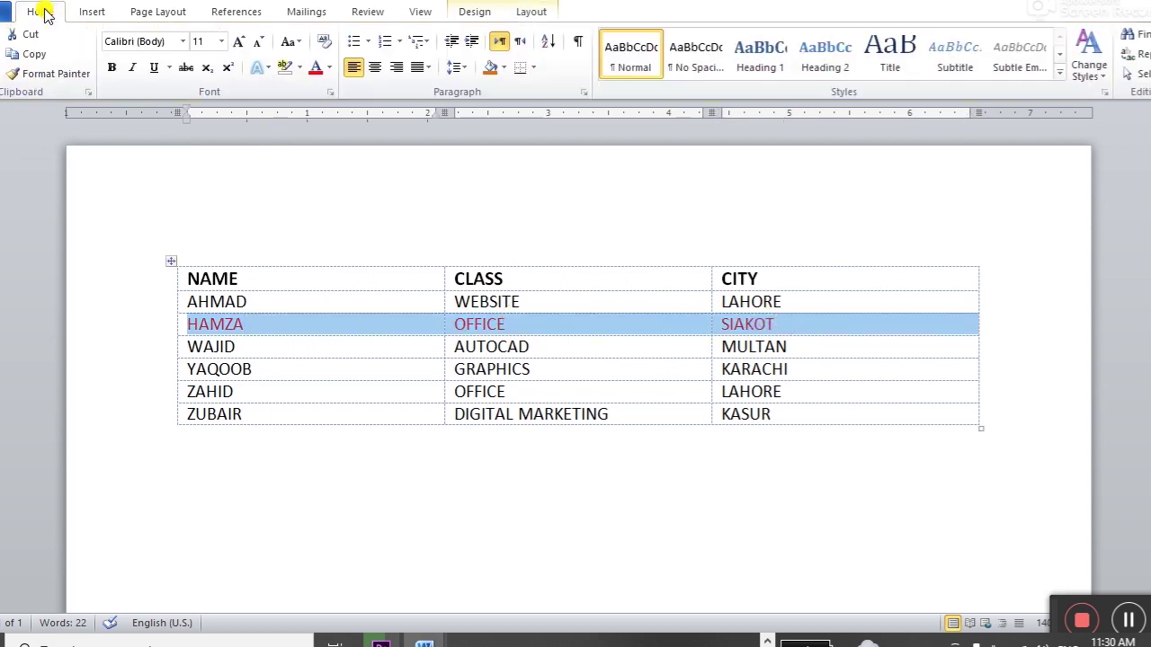
pyautogui.click(329, 69)
pyautogui.click(334, 93)
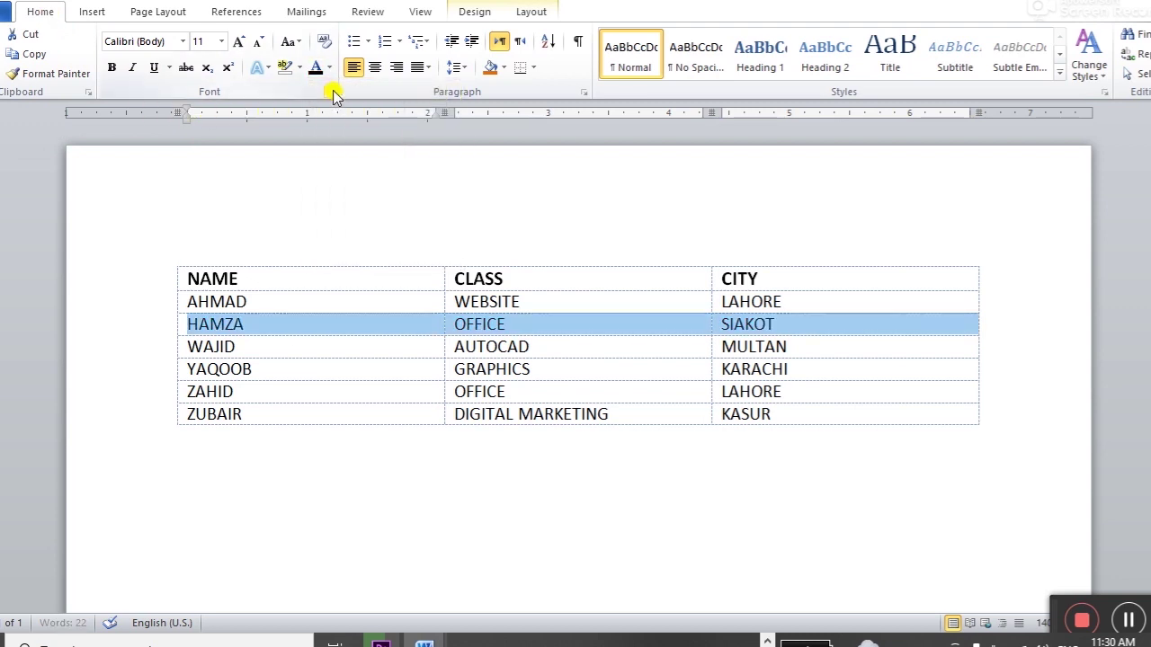
pyautogui.click(409, 433)
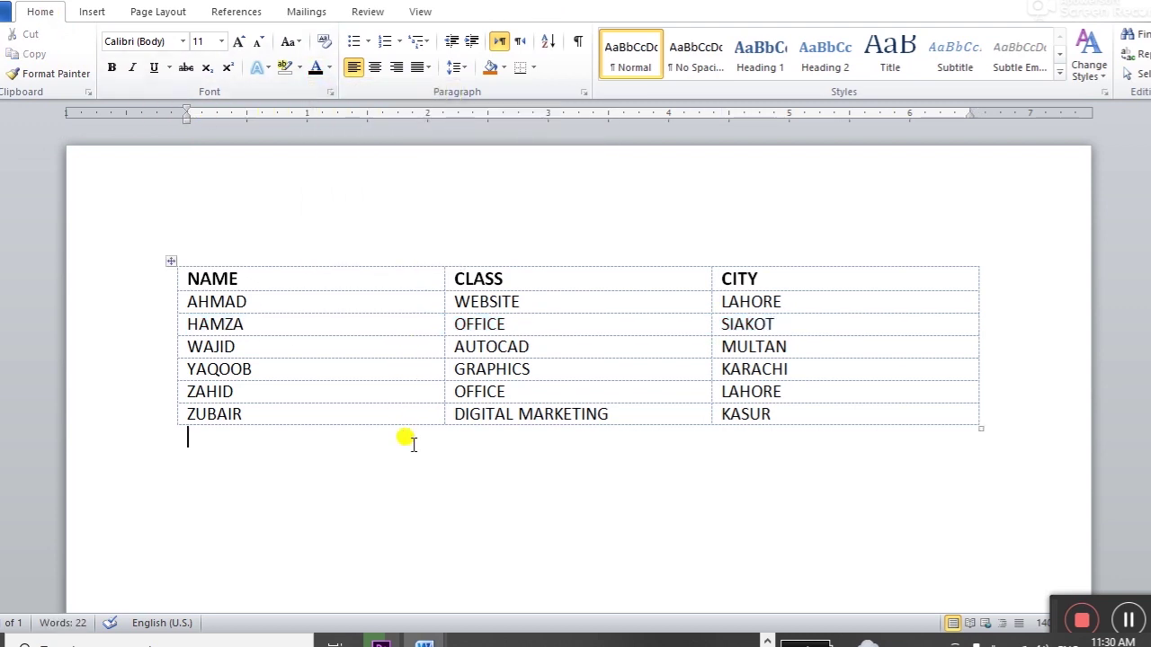
# Step: Show the Table Tools Layout tab and place the insertion point in the WEBSITE cell
pyautogui.click(409, 412)
pyautogui.click(527, 12)
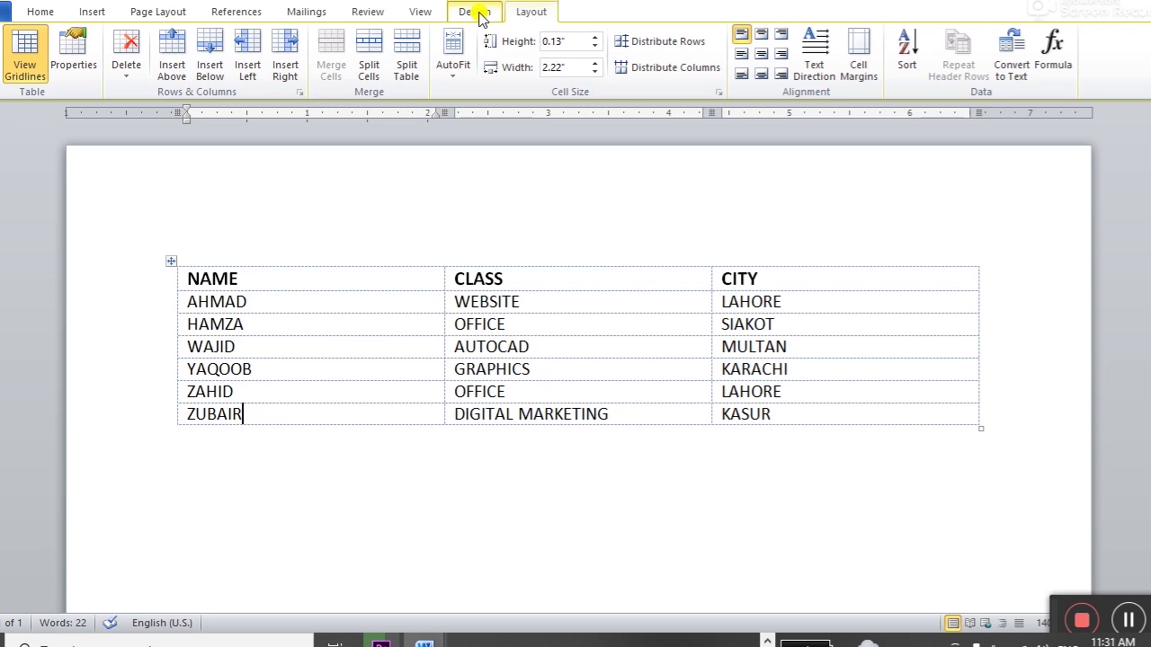
pyautogui.click(568, 301)
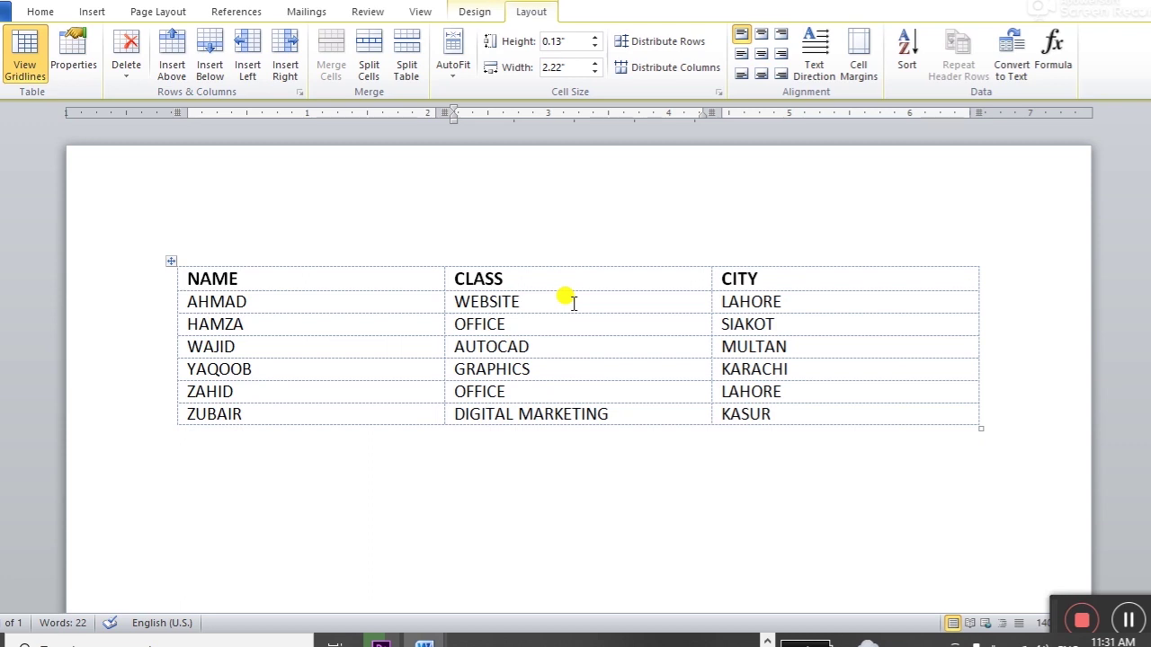
# Step: Select every row of the names table and show the Table Tools Design tab
pyautogui.click(595, 304)
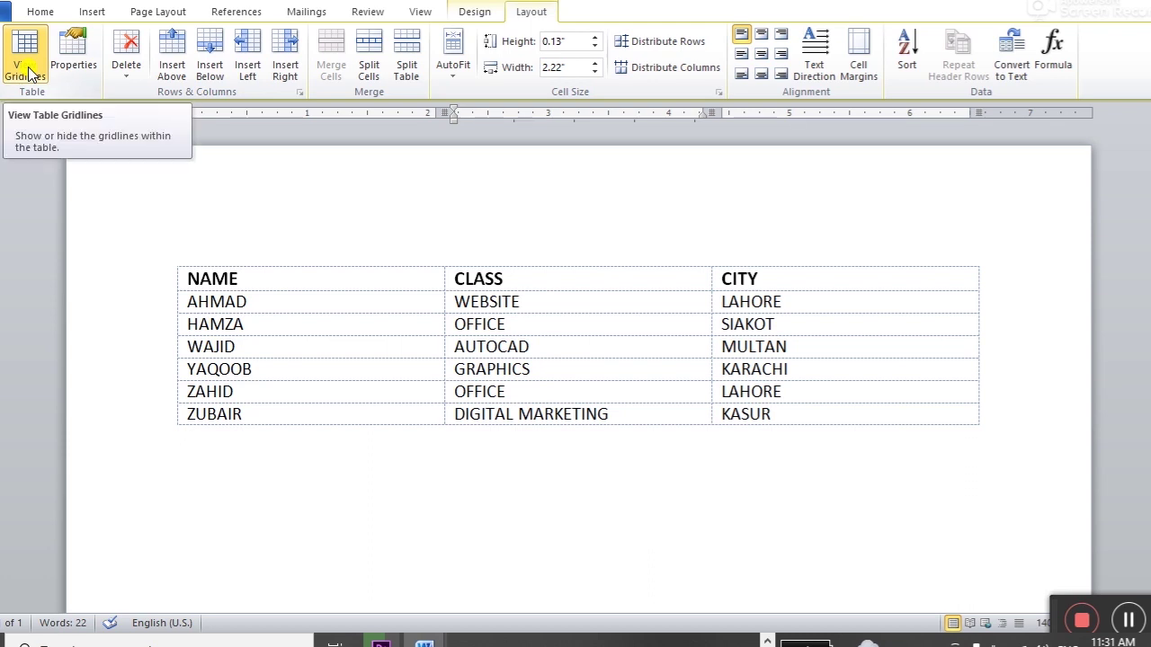
pyautogui.moveTo(406, 283)
pyautogui.moveTo(406, 281)
pyautogui.mouseDown()
pyautogui.moveTo(816, 360)
pyautogui.moveTo(817, 406)
pyautogui.mouseUp()
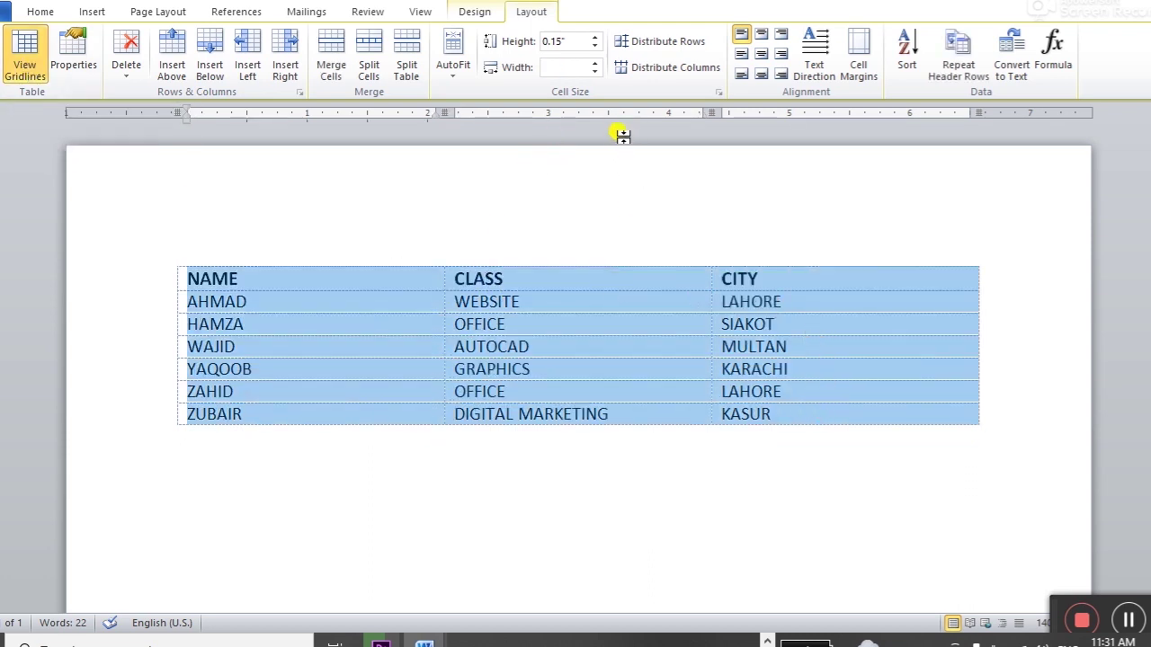
pyautogui.click(475, 13)
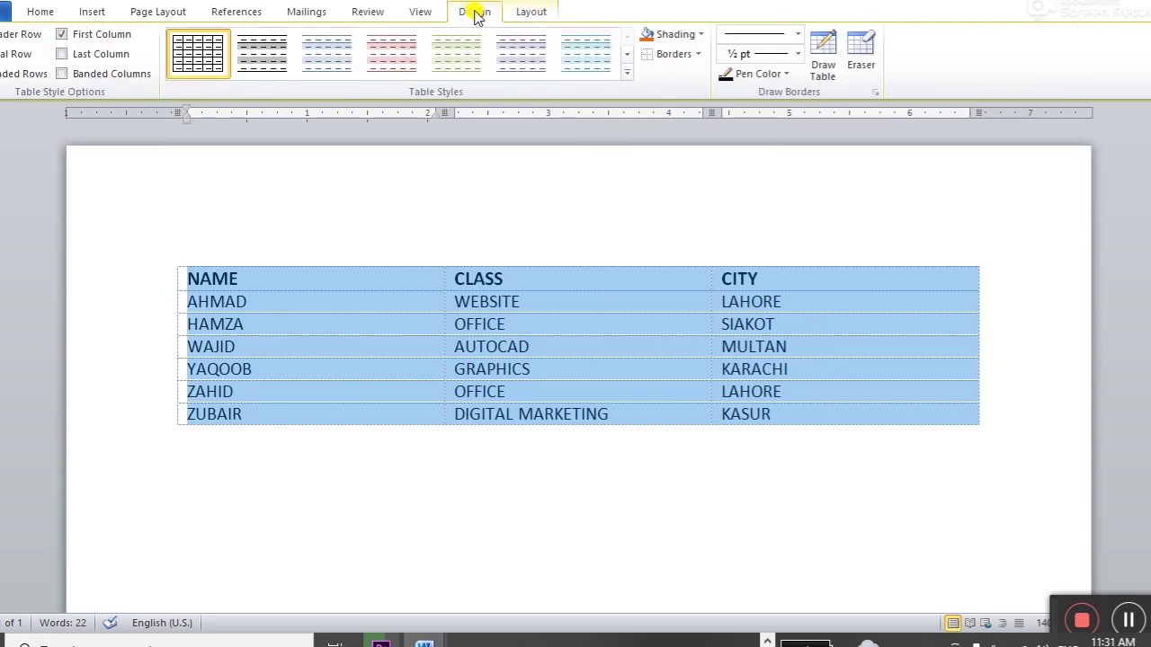
# Step: Apply All Borders to the names table, giving every cell a solid outline
pyautogui.click(698, 54)
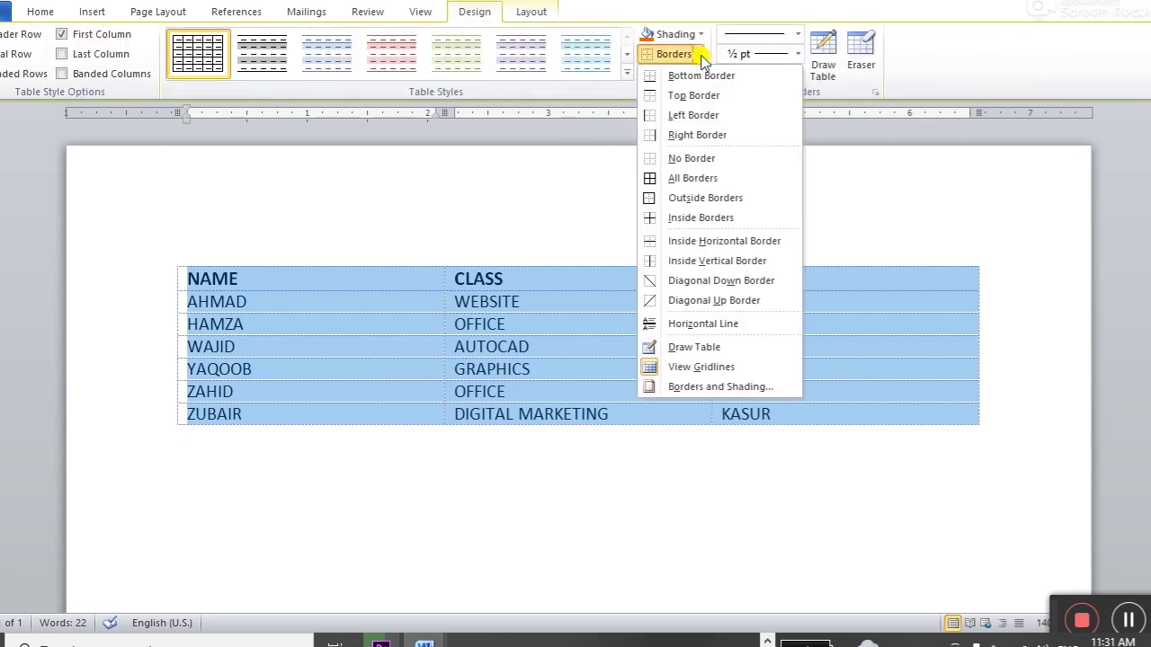
pyautogui.click(683, 177)
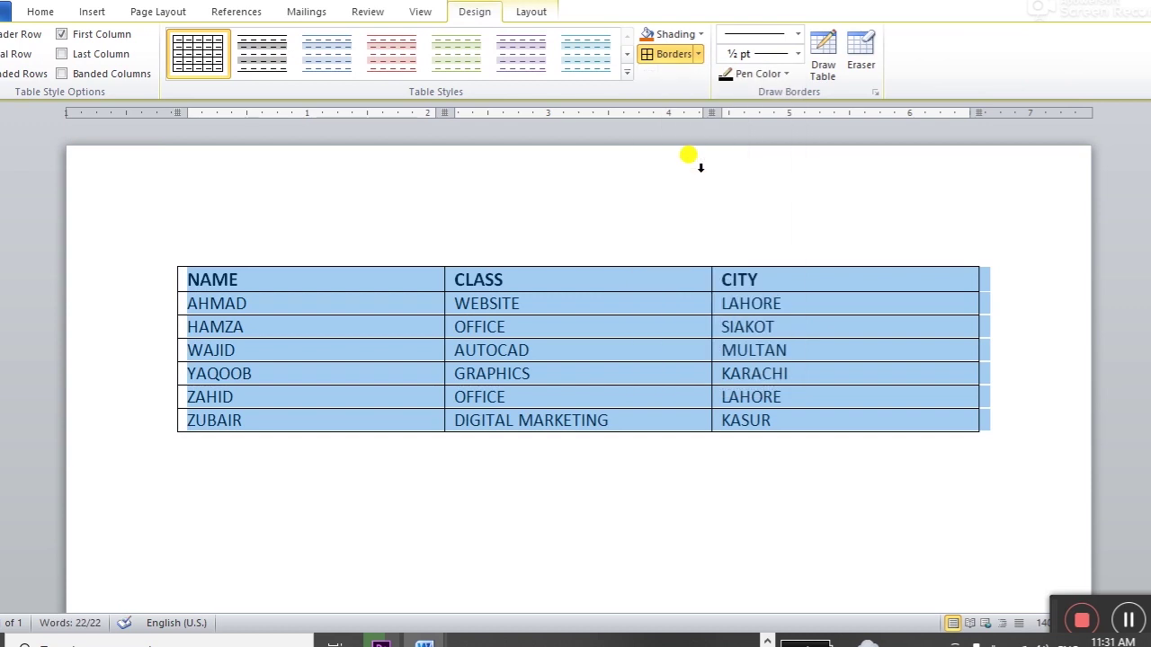
pyautogui.click(630, 332)
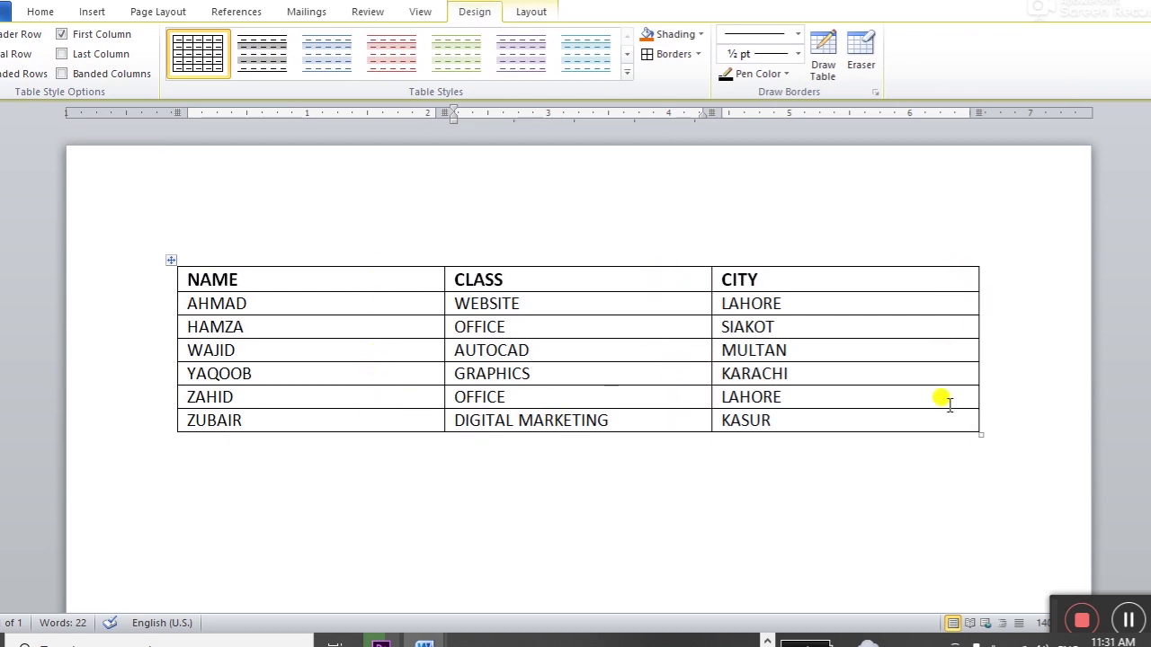
pyautogui.click(889, 379)
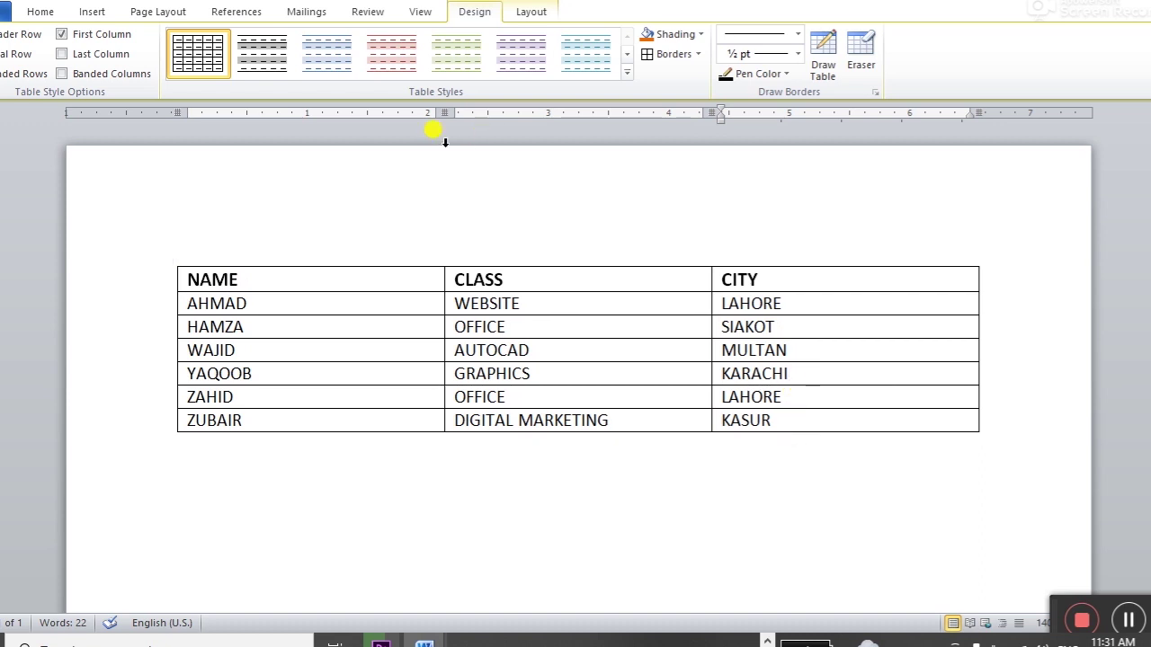
# Step: AutoFit the names table's columns to their contents
pyautogui.click(532, 12)
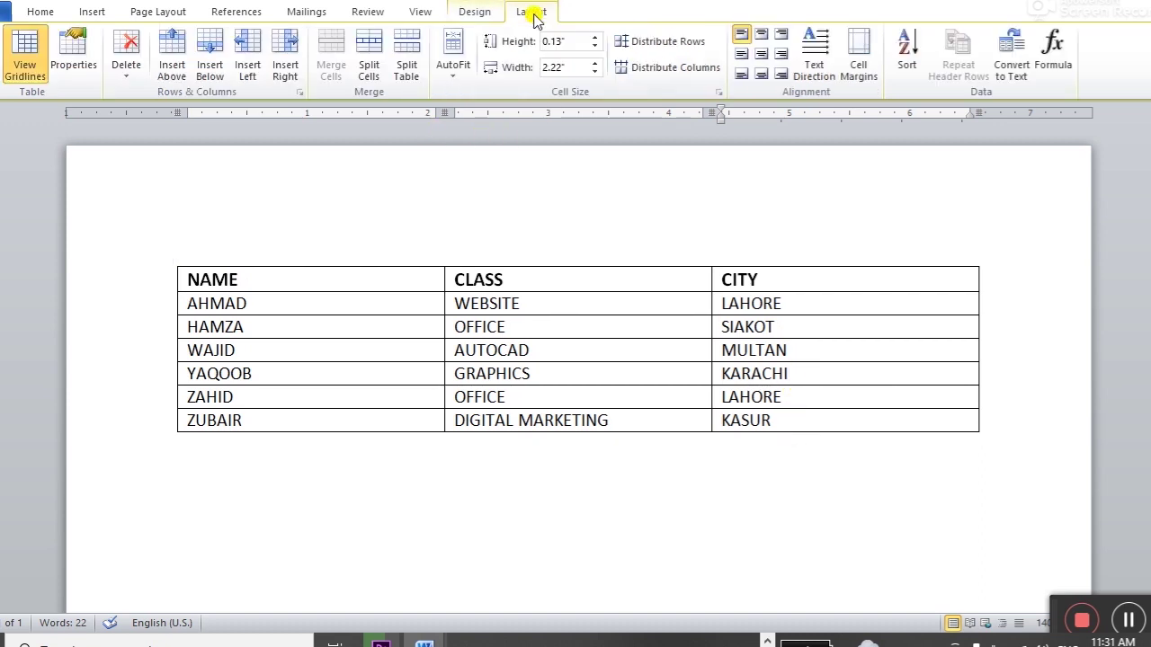
pyautogui.click(452, 63)
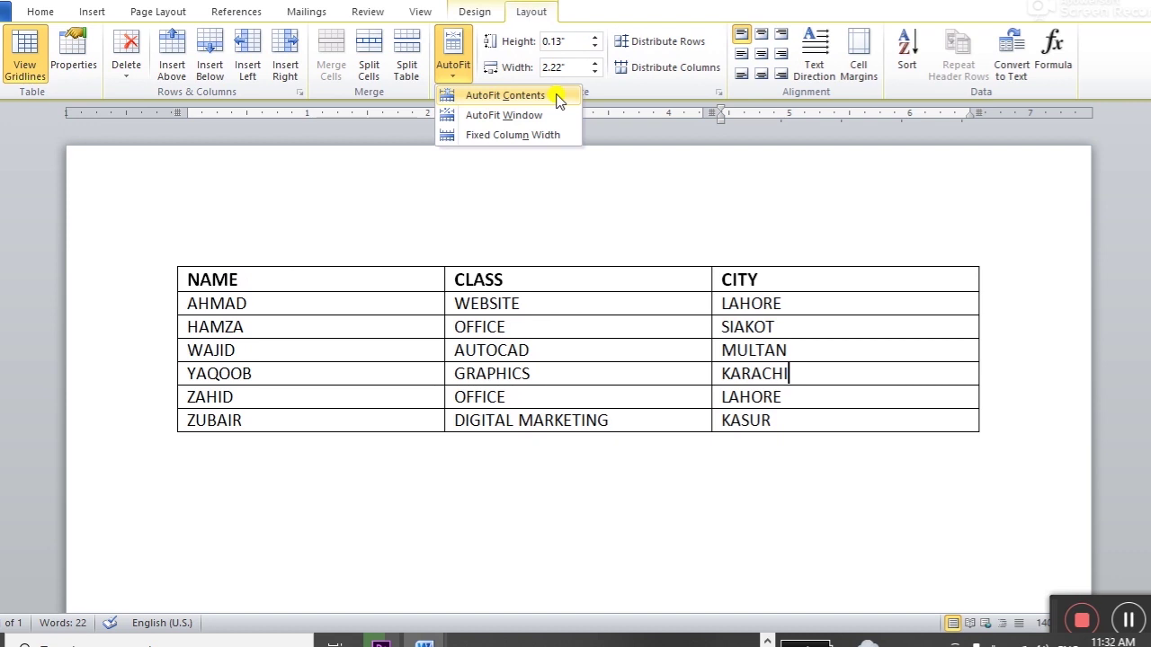
pyautogui.click(558, 99)
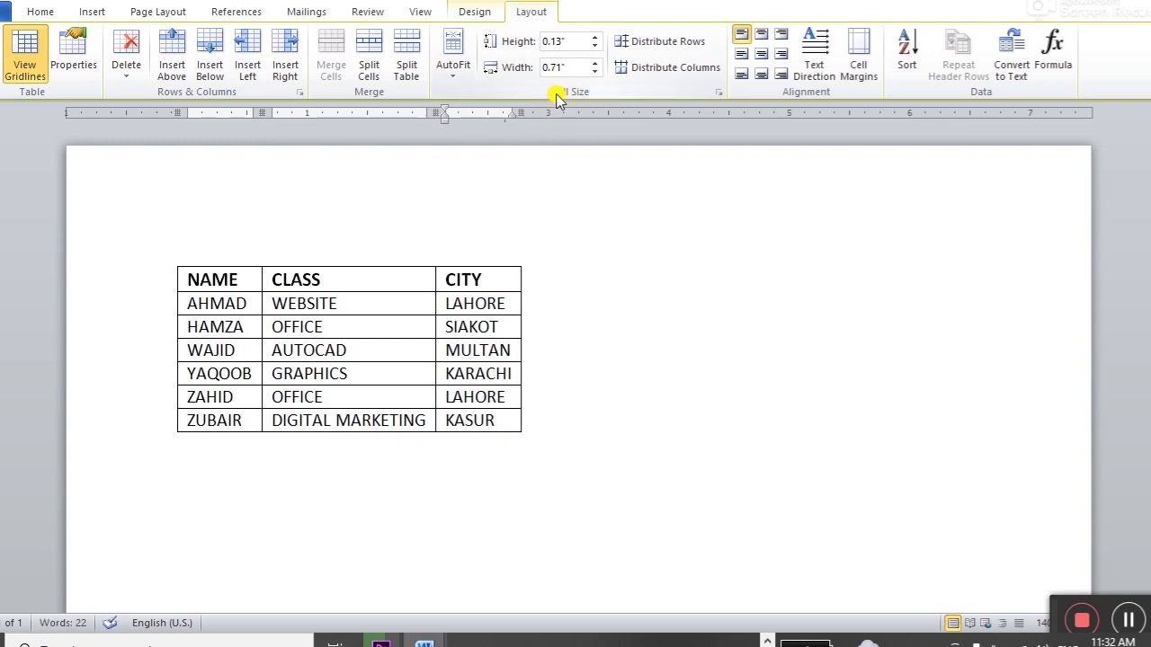
# Step: Shorten ZUBAIR's class from DIGITAL MARKETING to DIGITAL
pyautogui.click(423, 419)
pyautogui.press('BackSpace')
pyautogui.press('BackSpace')
pyautogui.press('BackSpace')
pyautogui.press('BackSpace')
pyautogui.press('BackSpace')
pyautogui.press('BackSpace')
pyautogui.press('BackSpace')
pyautogui.press('BackSpace')
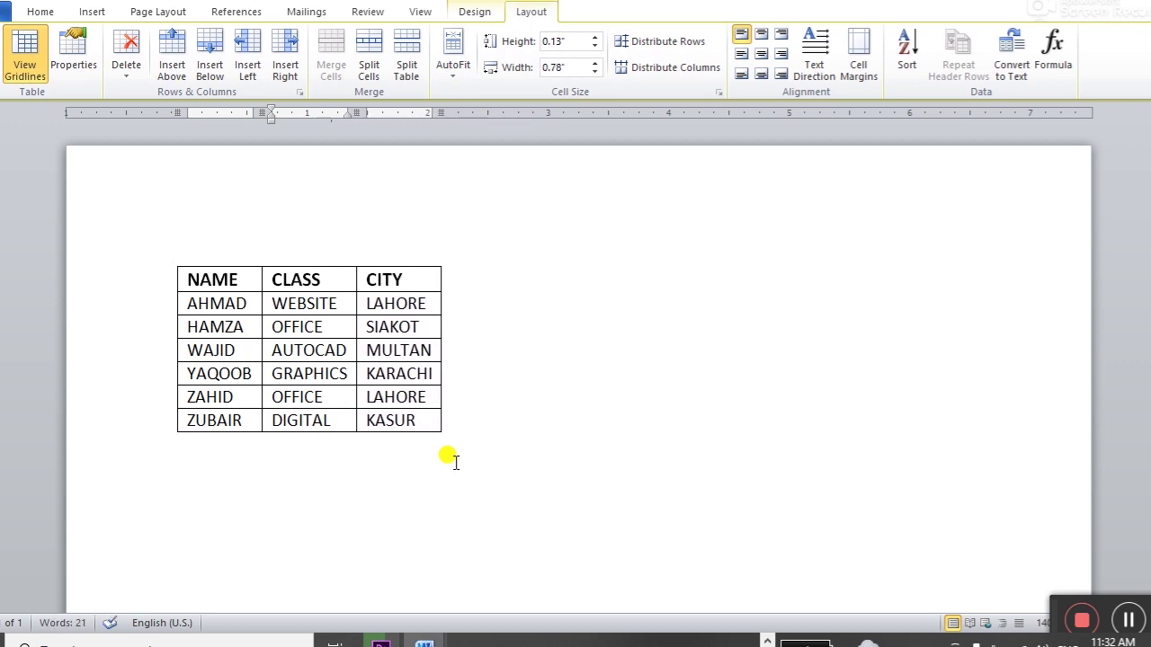
pyautogui.click(374, 490)
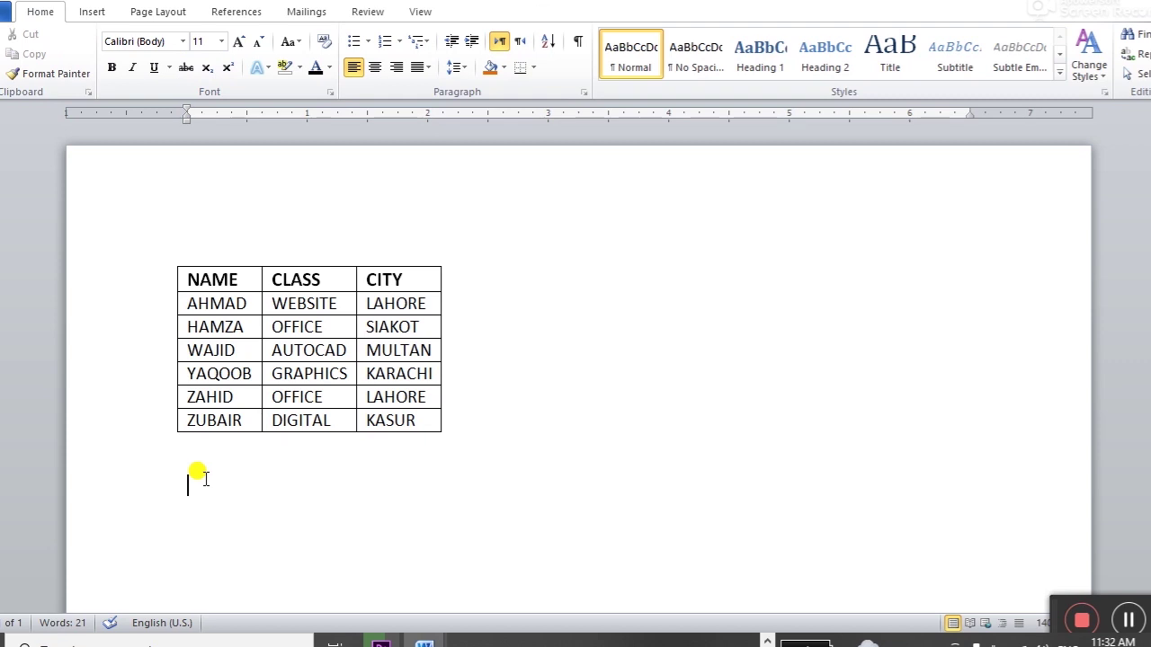
# Step: Generate sample paragraphs below the table with =rand()
pyautogui.write('=RAND')
pyautogui.press('BackSpace')
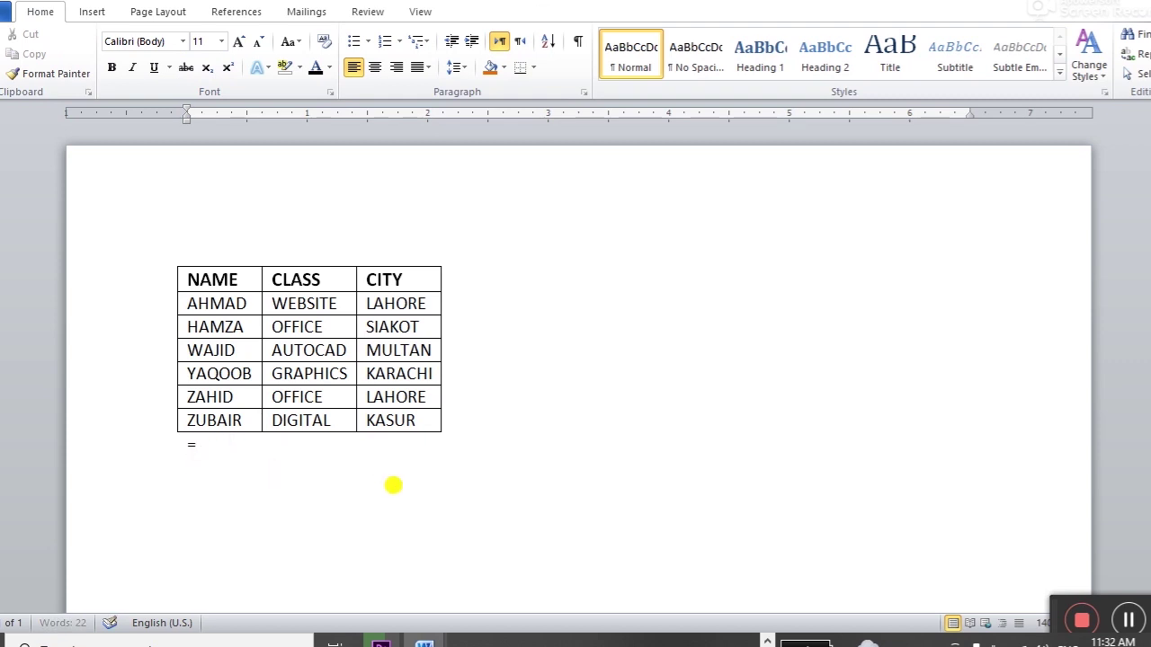
pyautogui.write('()')
pyautogui.press('Return')
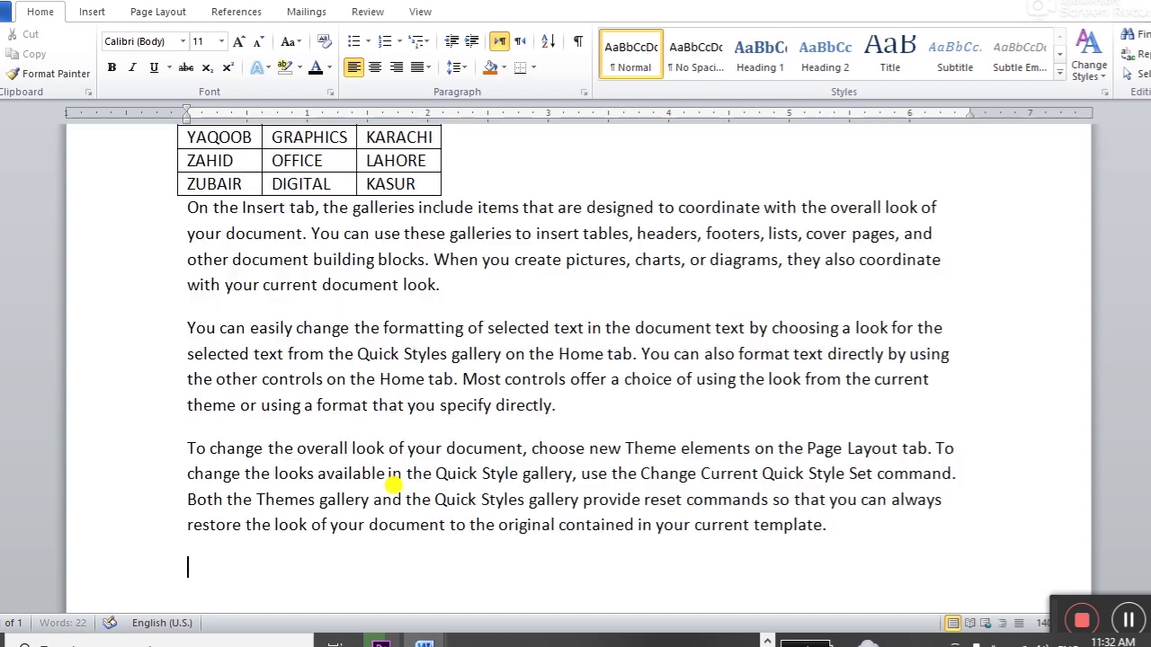
# Step: Justify the three sample paragraphs to both margins
pyautogui.scroll(3, 414, 476)
pyautogui.scroll(-3, 517, 360)
pyautogui.moveTo(499, 207); pyautogui.dragTo(580, 499)
pyautogui.click(428, 67)
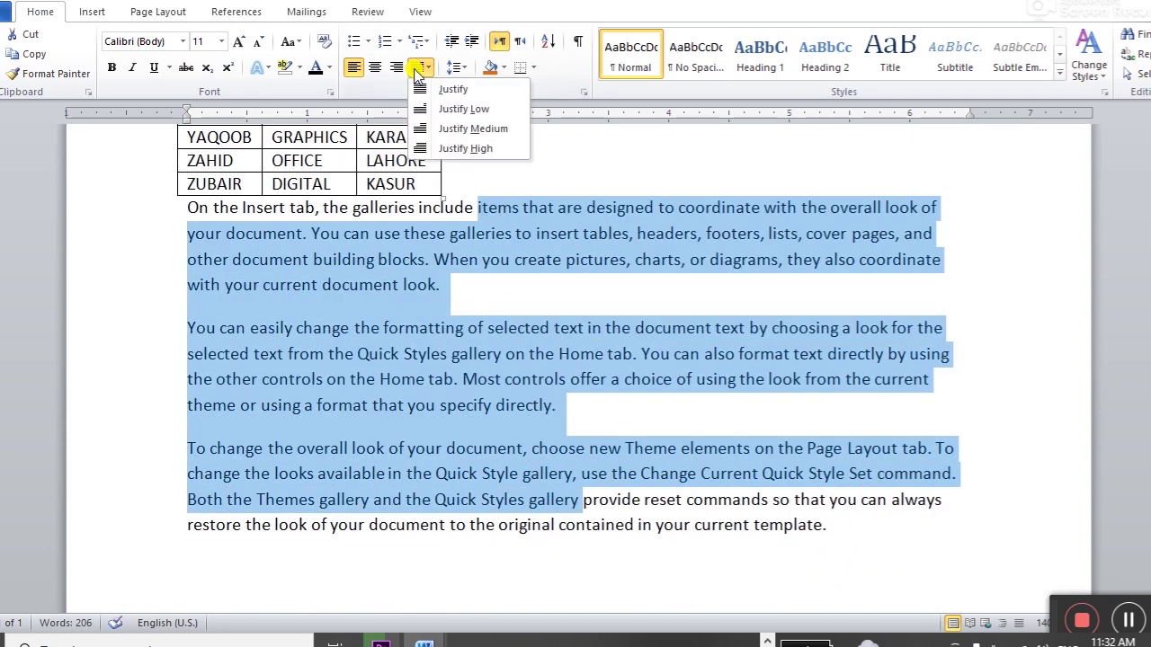
pyautogui.click(453, 89)
pyautogui.click(546, 329)
pyautogui.scroll(3, 540, 378)
pyautogui.click(187, 385)
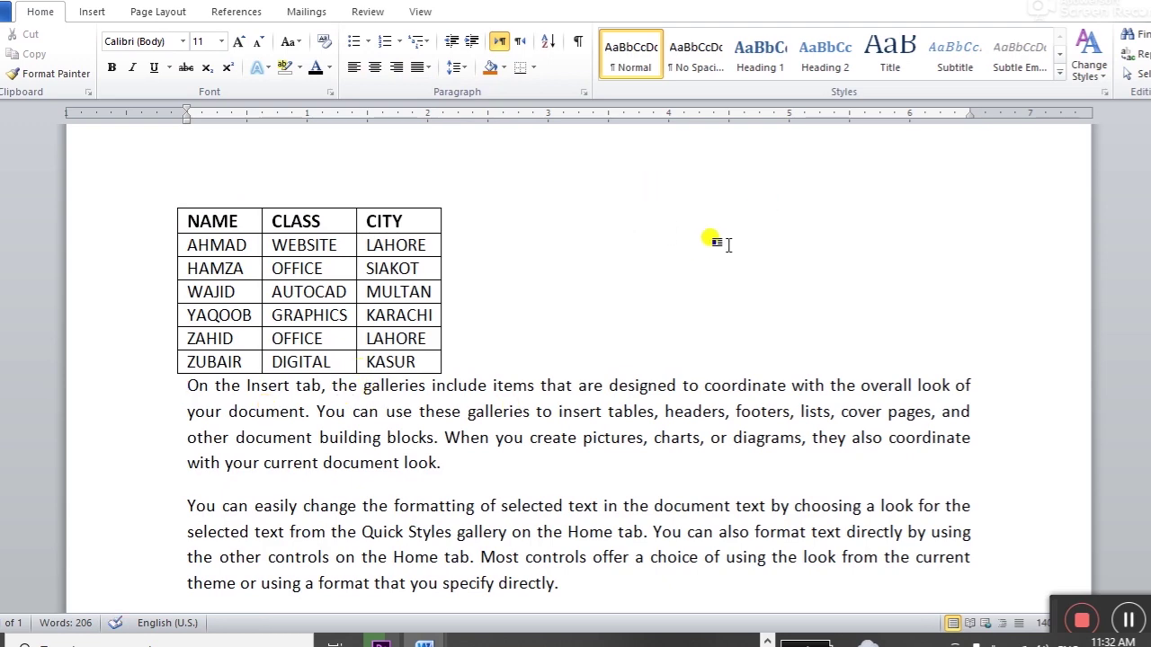
# Step: Put the cursor in the names table's OFFICE cell with the Table Tools Layout commands showing
pyautogui.scroll(1, 720, 241)
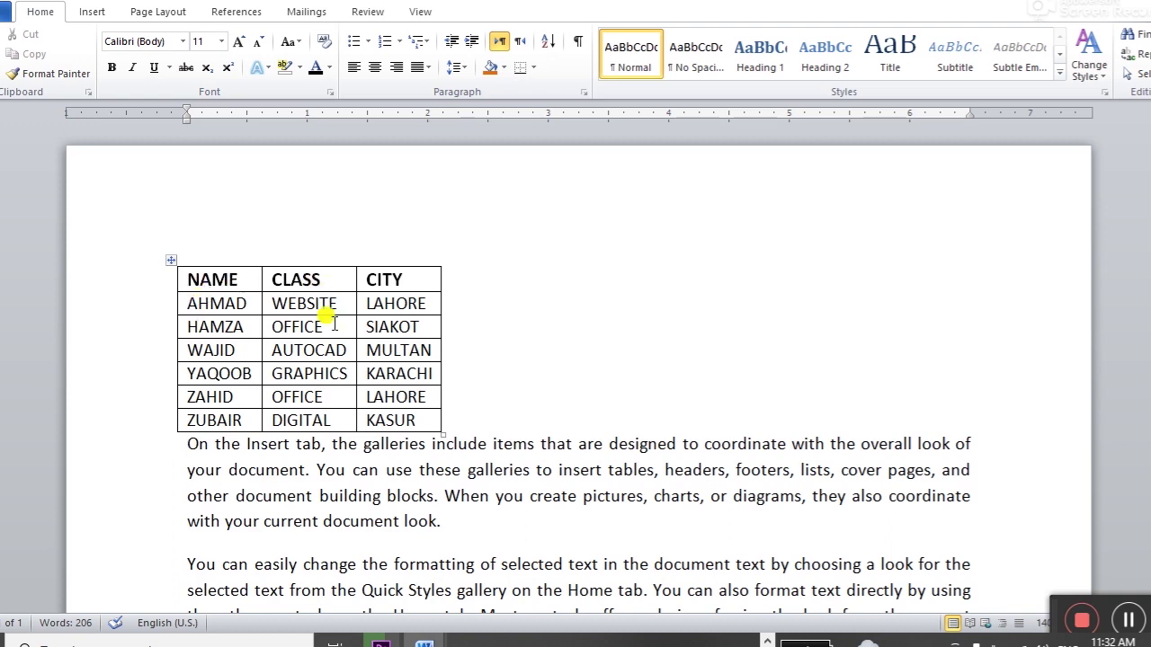
pyautogui.click(326, 326)
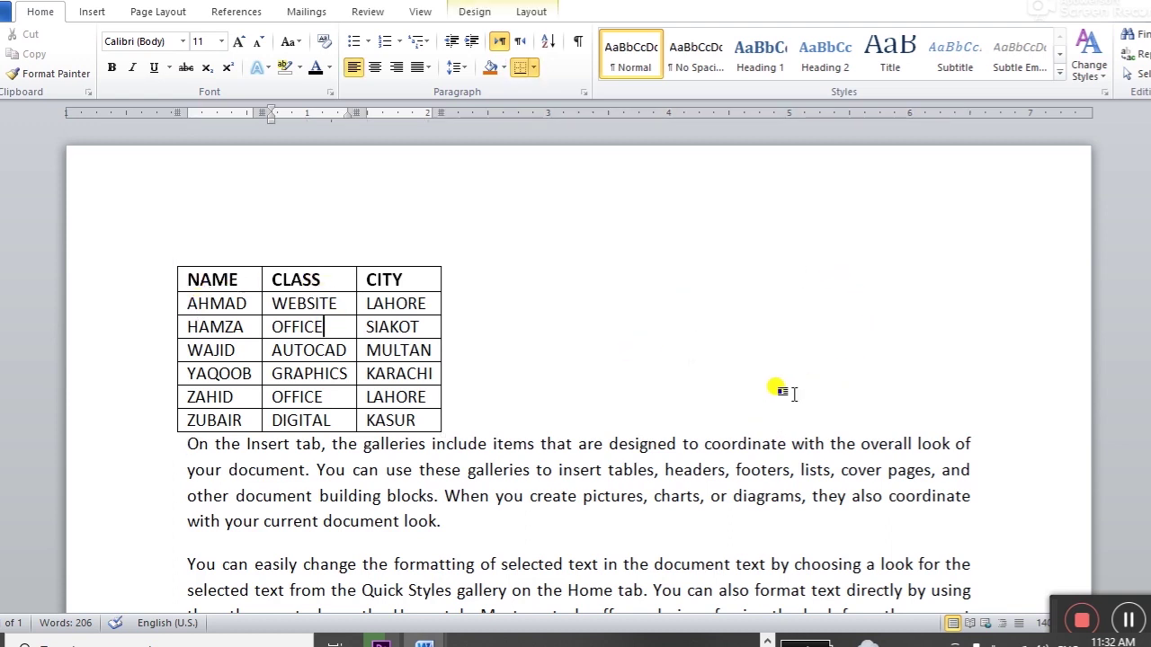
pyautogui.click(531, 12)
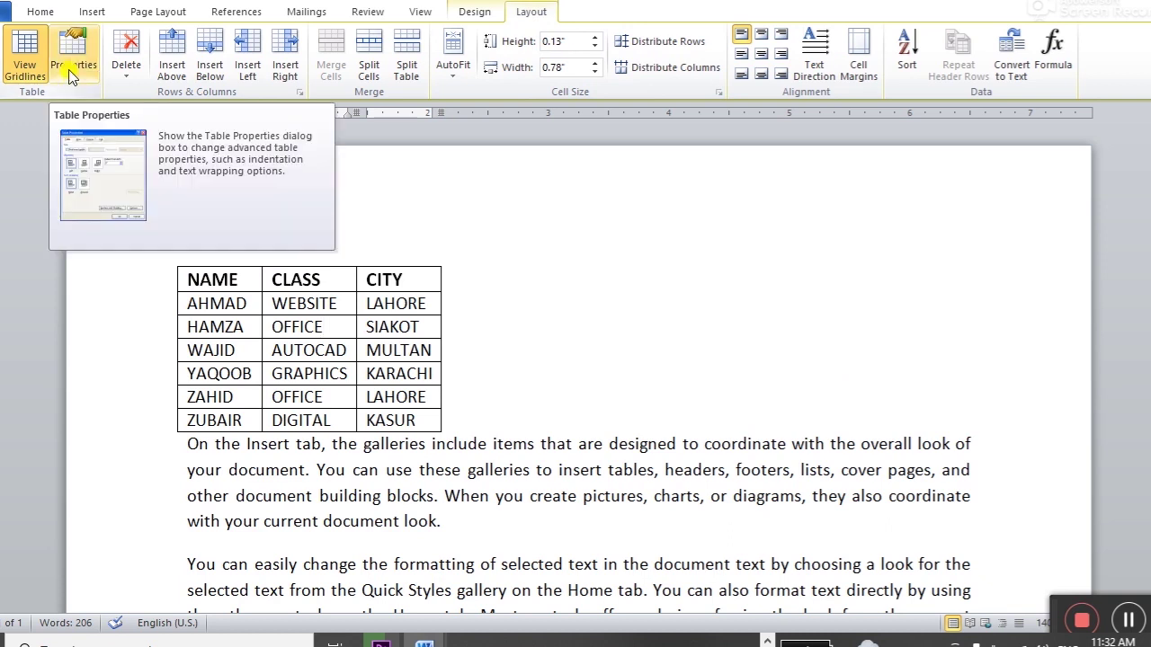
pyautogui.click(282, 350)
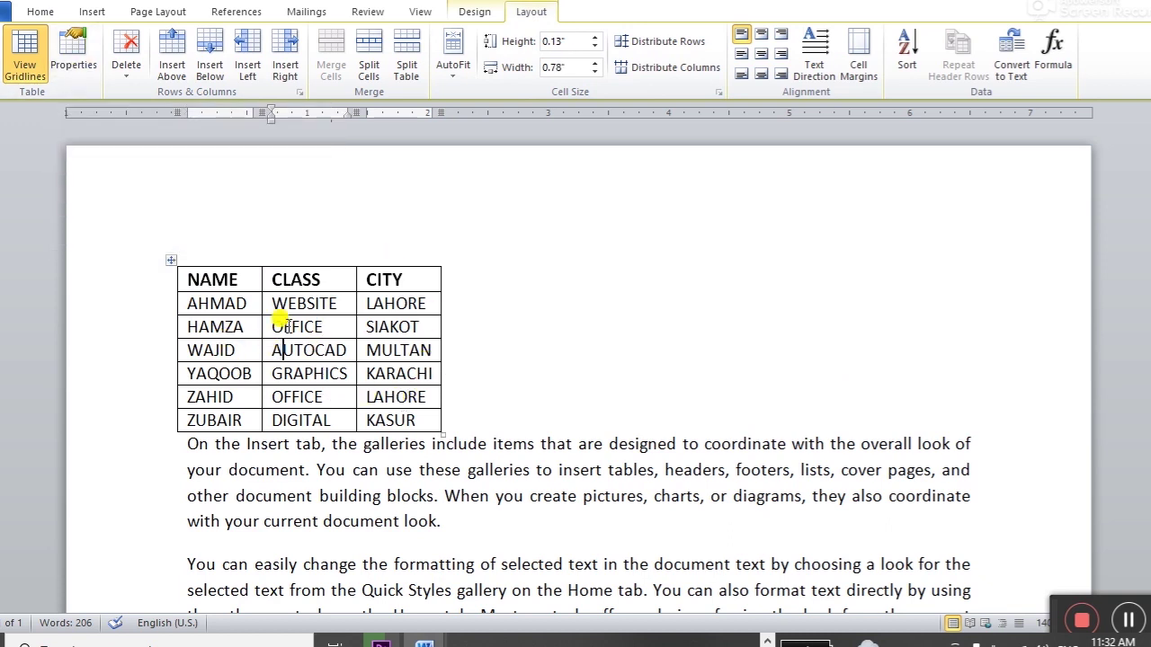
pyautogui.click(293, 326)
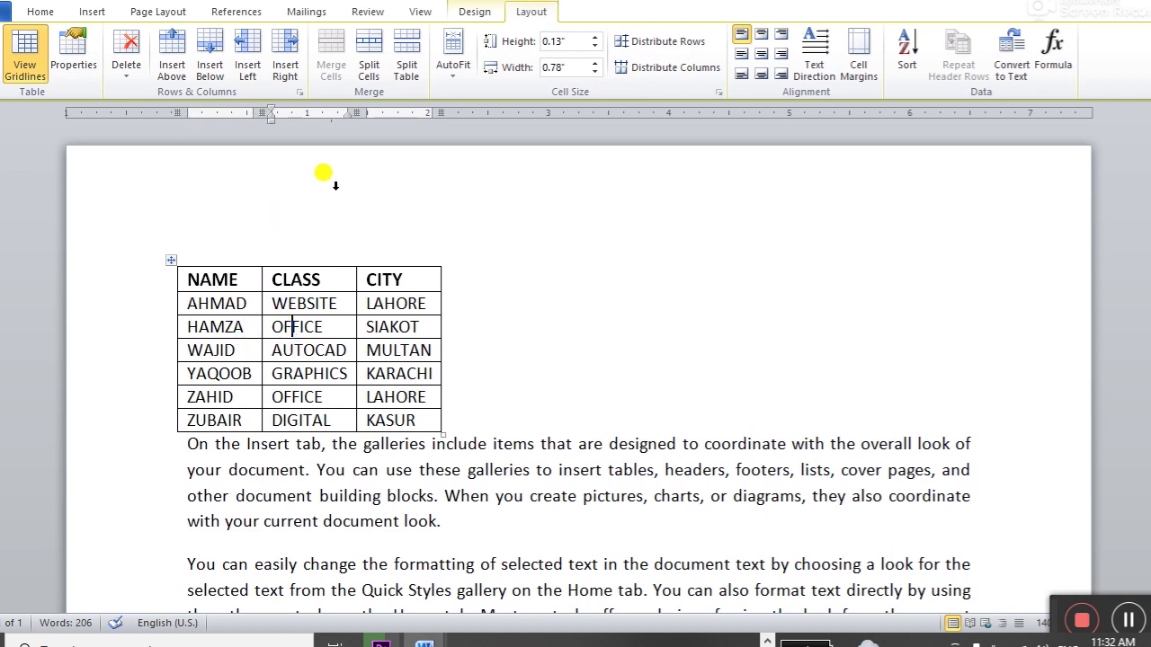
# Step: Open Table Properties, move the dialog down, and review its Row, Column and Cell settings
pyautogui.click(74, 49)
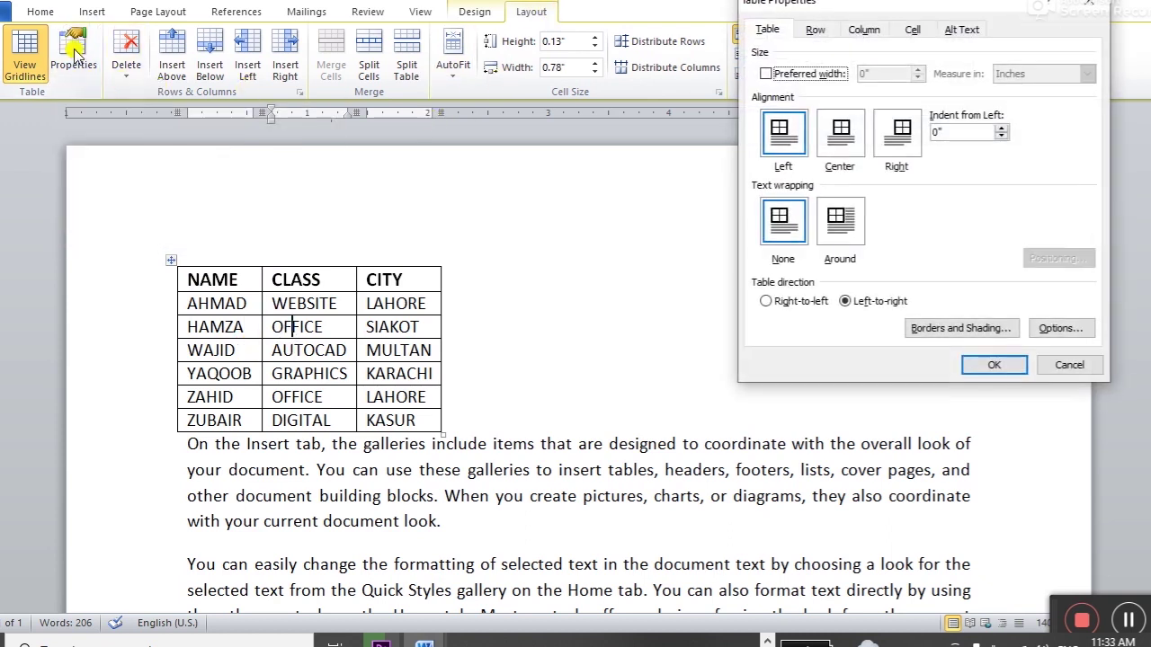
pyautogui.moveTo(909, 4); pyautogui.dragTo(829, 101)
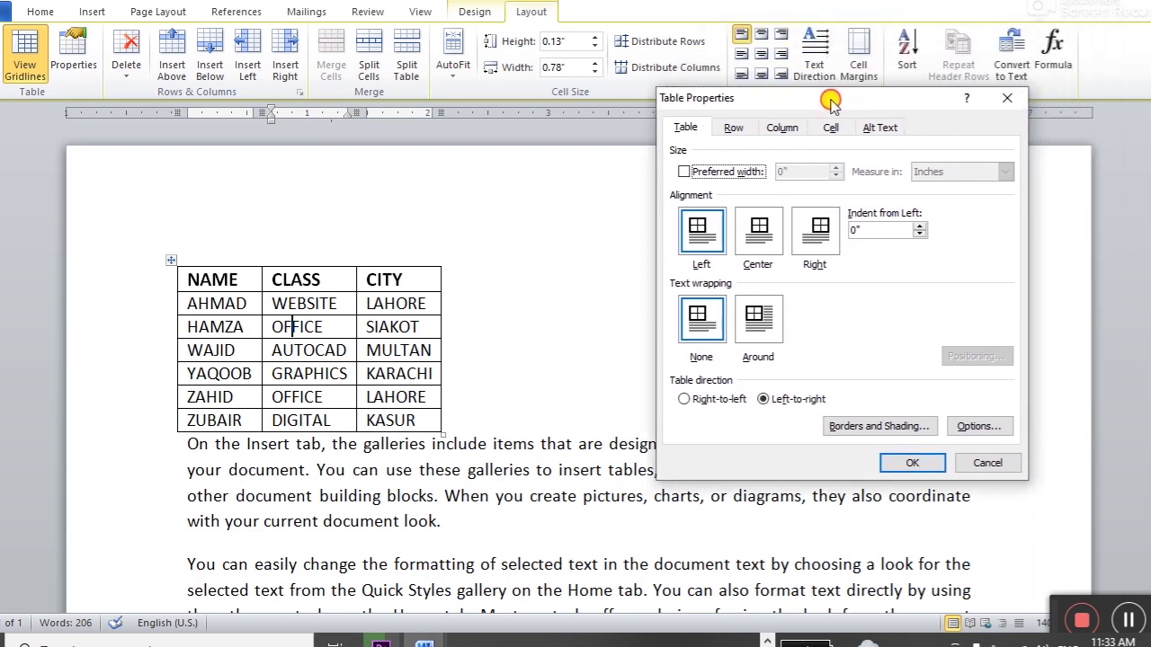
pyautogui.click(733, 127)
pyautogui.click(781, 128)
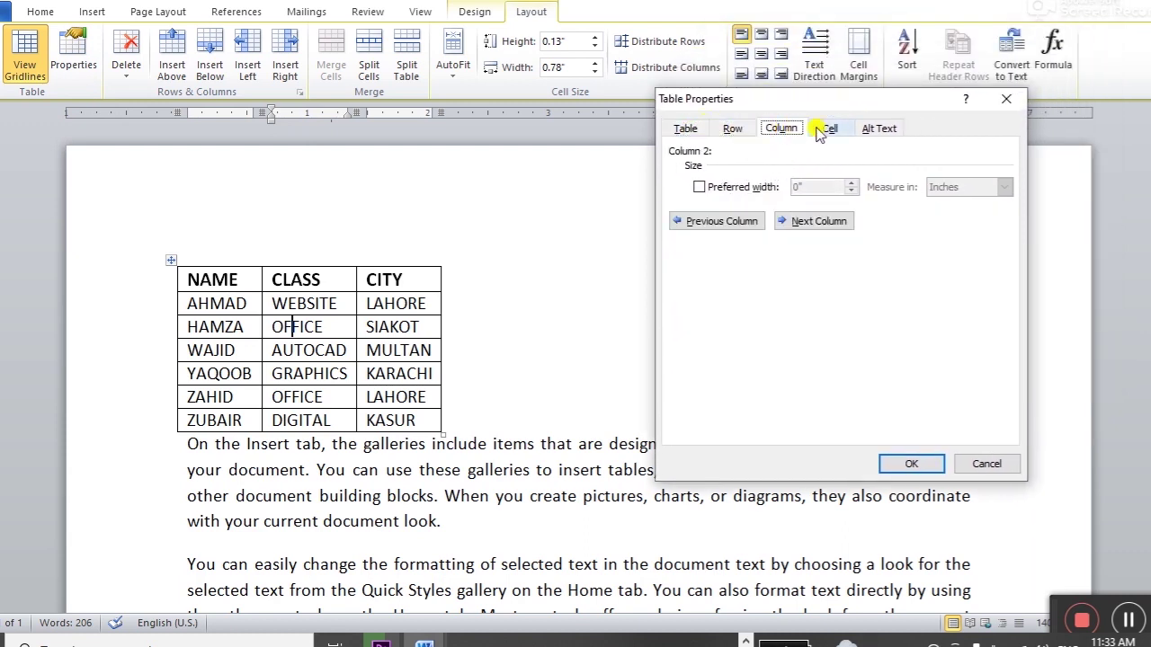
pyautogui.click(828, 129)
pyautogui.click(778, 129)
pyautogui.click(733, 129)
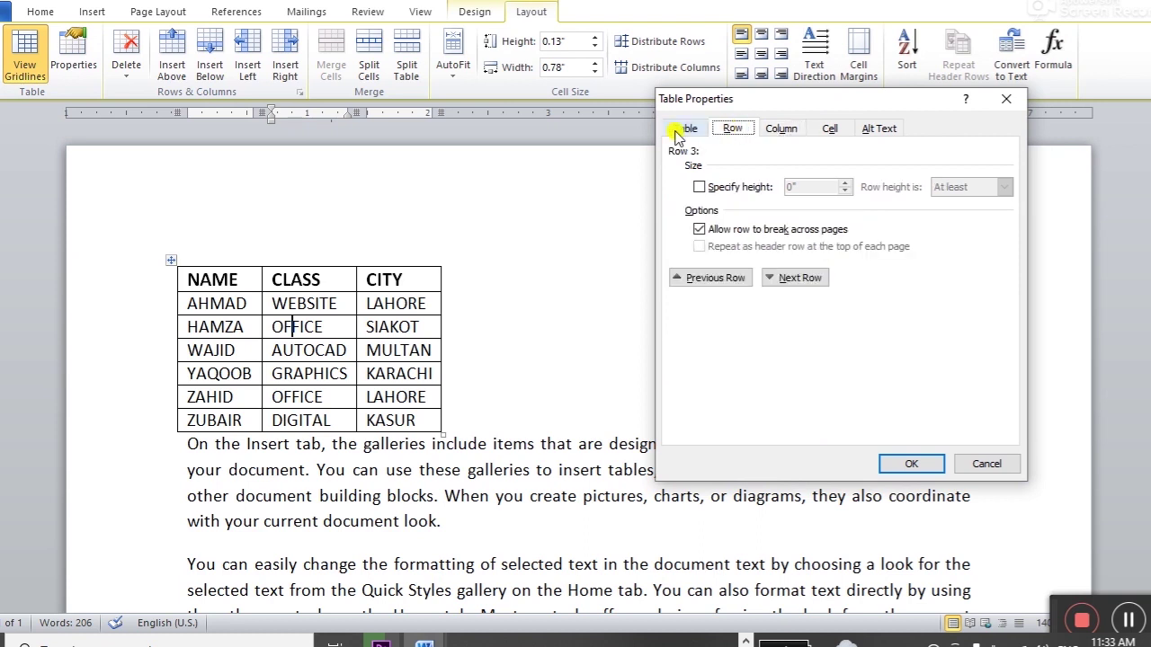
pyautogui.click(681, 129)
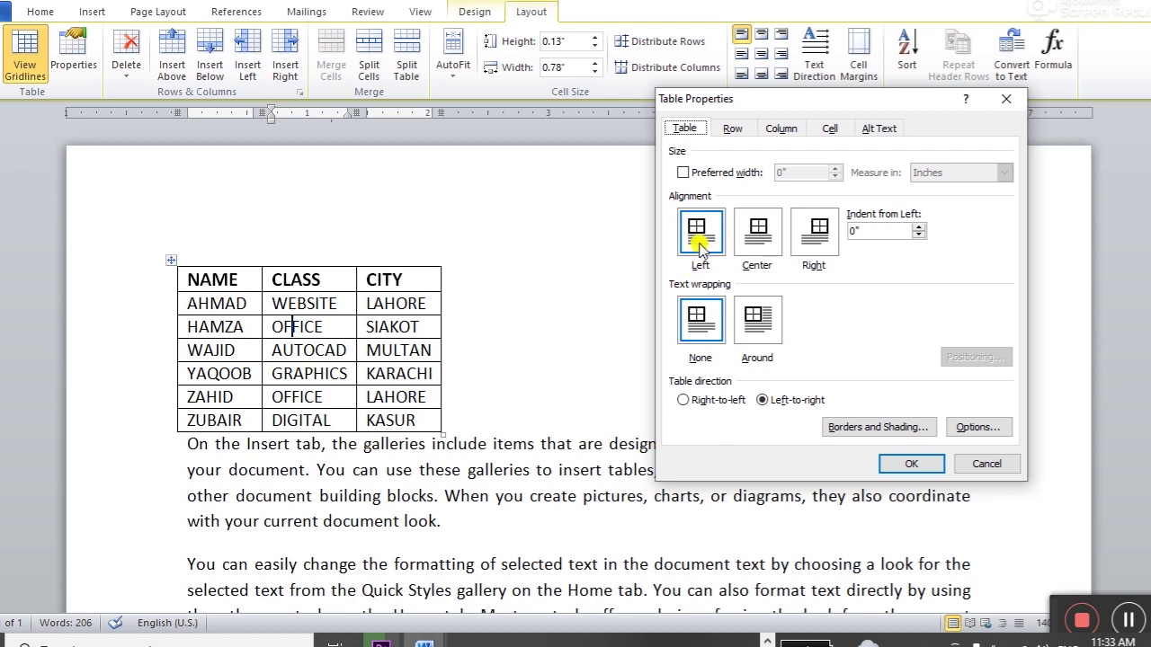
# Step: Try Right, Left and Center table alignments, applying each one
pyautogui.click(809, 241)
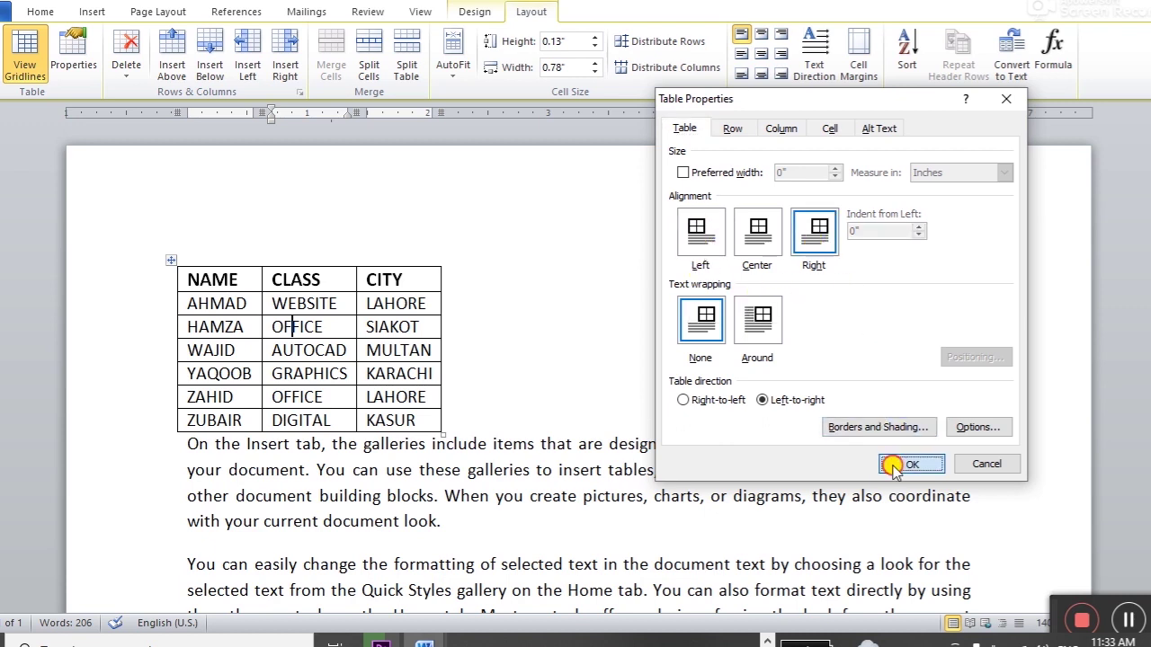
pyautogui.click(910, 464)
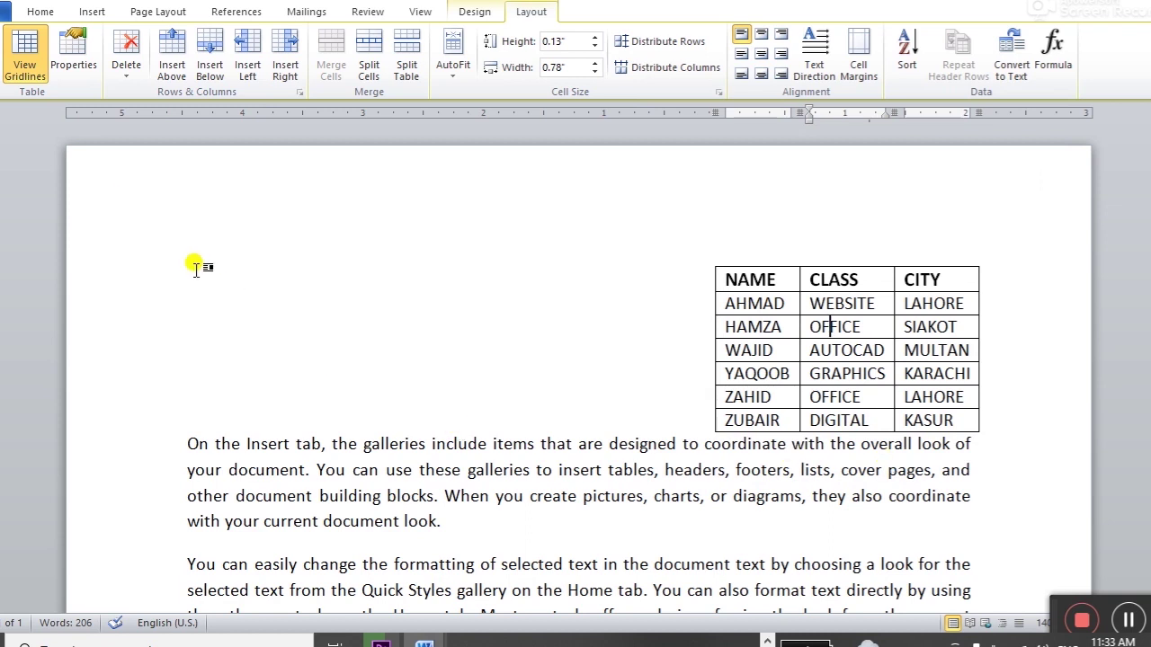
pyautogui.click(73, 56)
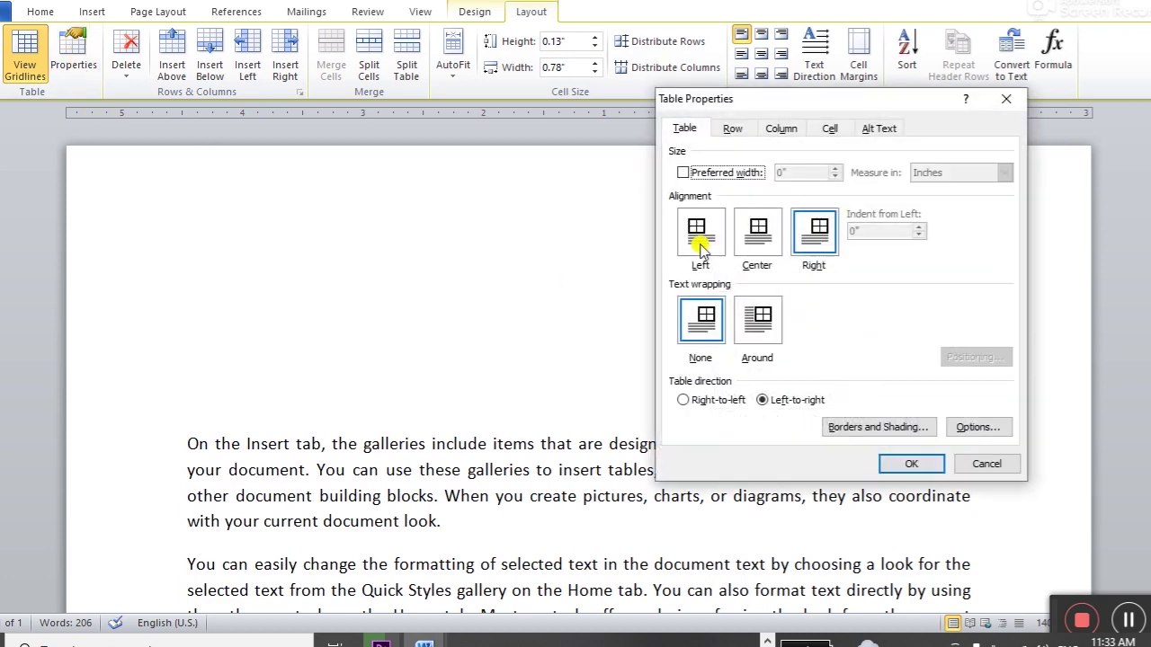
pyautogui.click(700, 236)
pyautogui.click(911, 464)
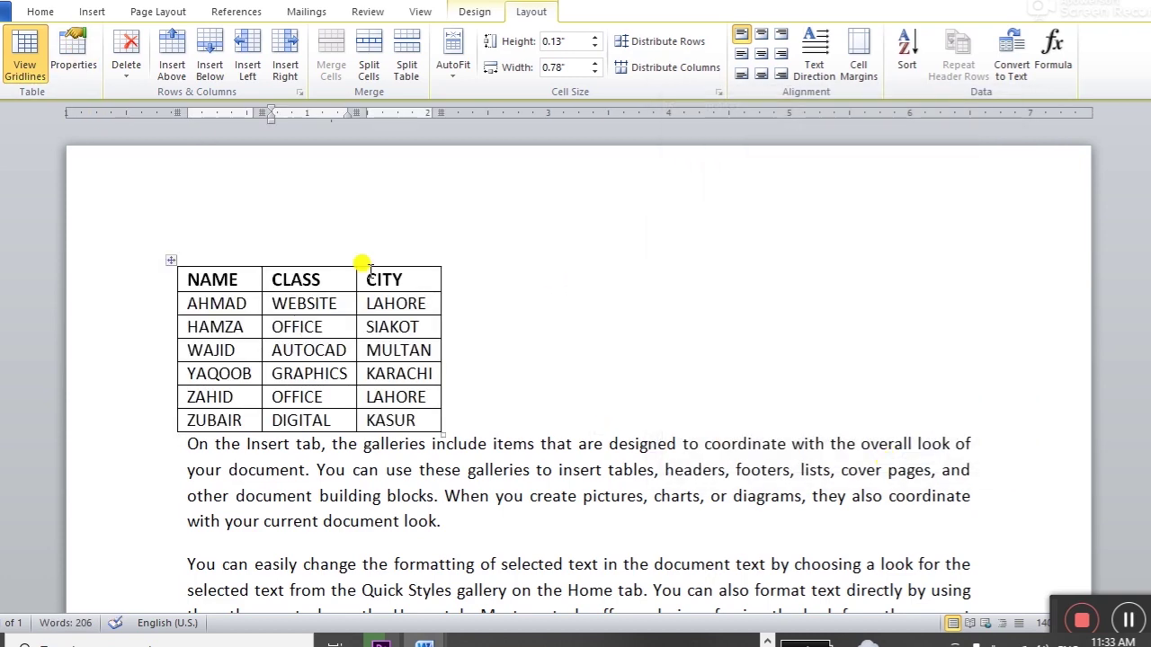
pyautogui.click(74, 56)
pyautogui.click(757, 238)
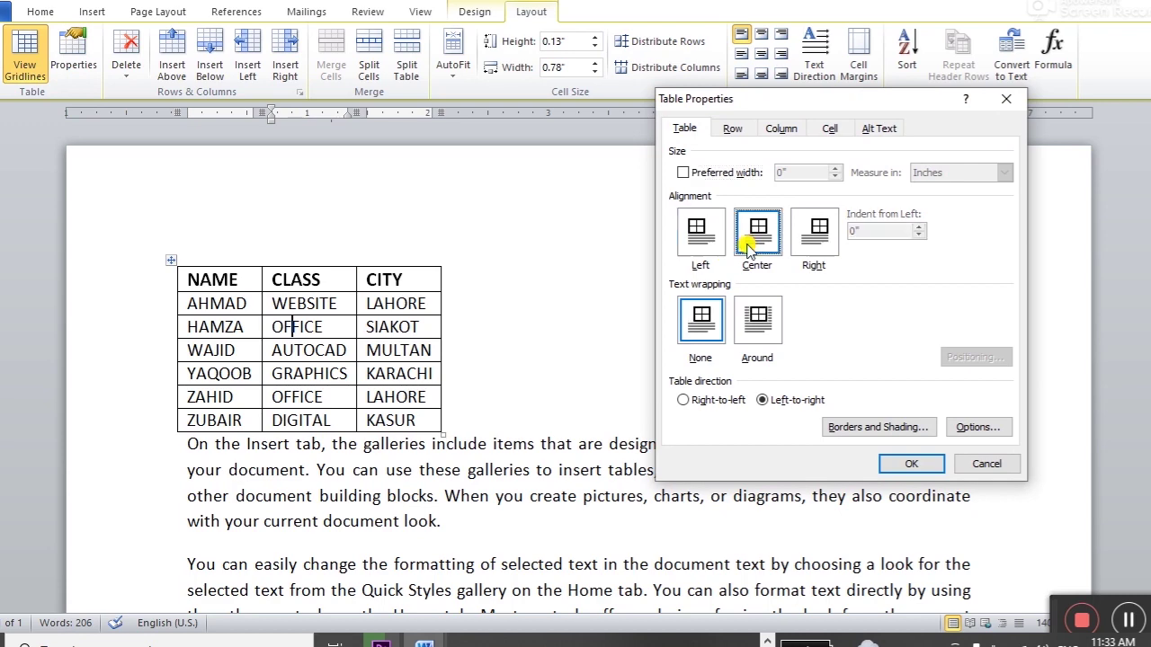
pyautogui.click(911, 464)
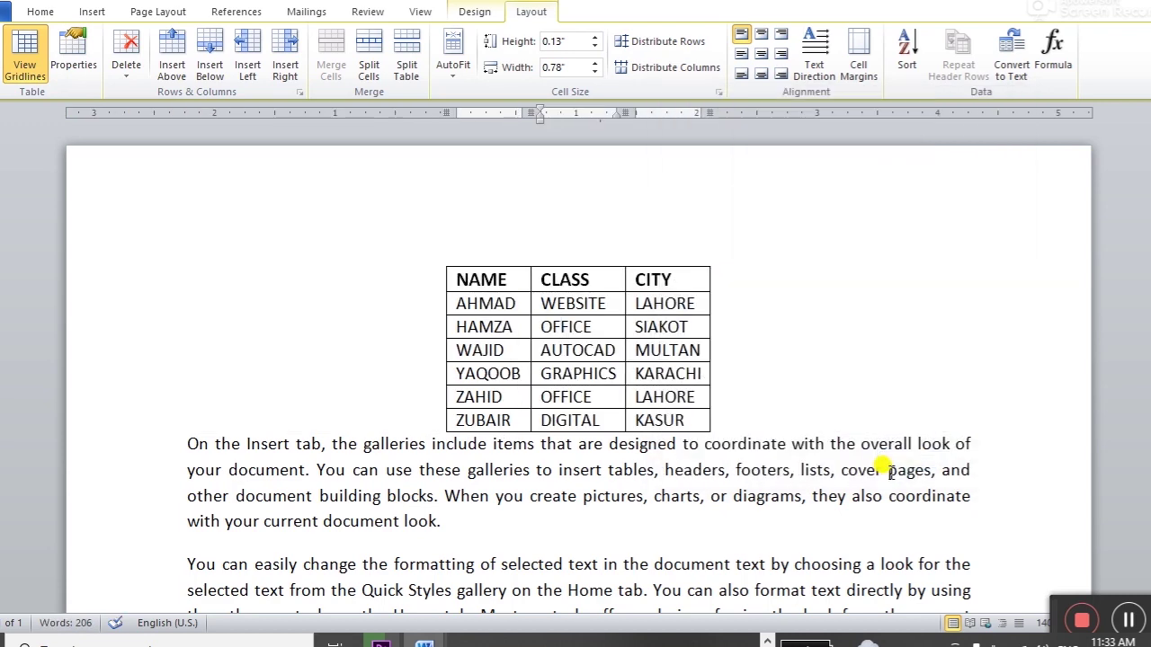
# Step: Set the table back to Left alignment and reopen Table Properties with Left kept
pyautogui.click(74, 56)
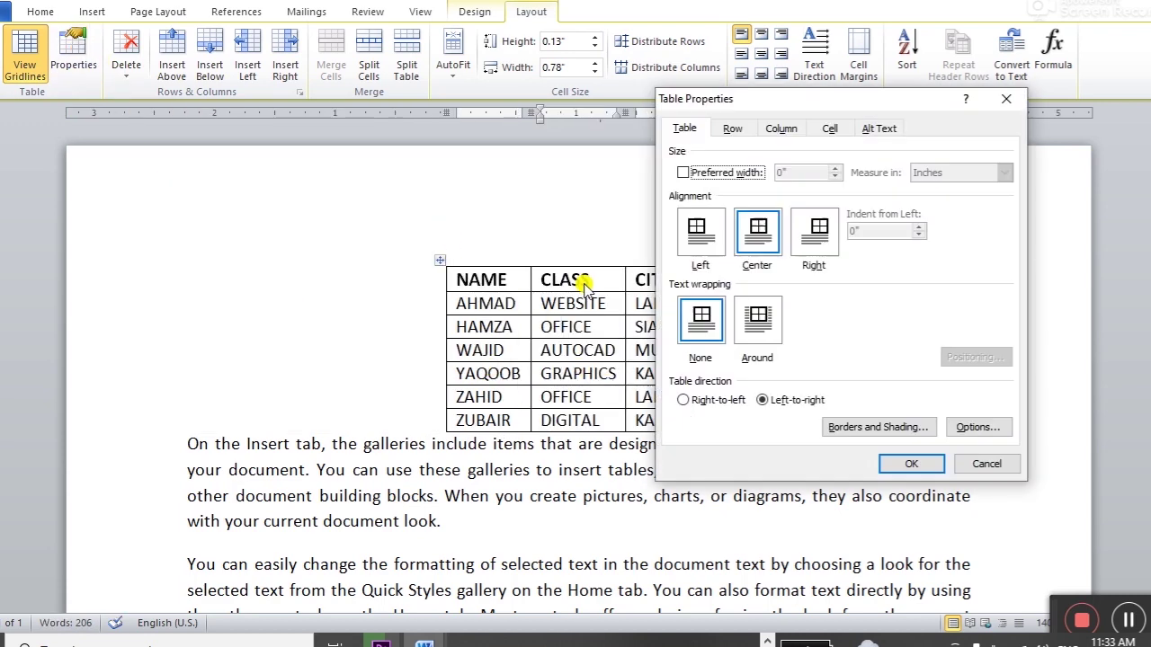
pyautogui.click(700, 235)
pyautogui.click(911, 465)
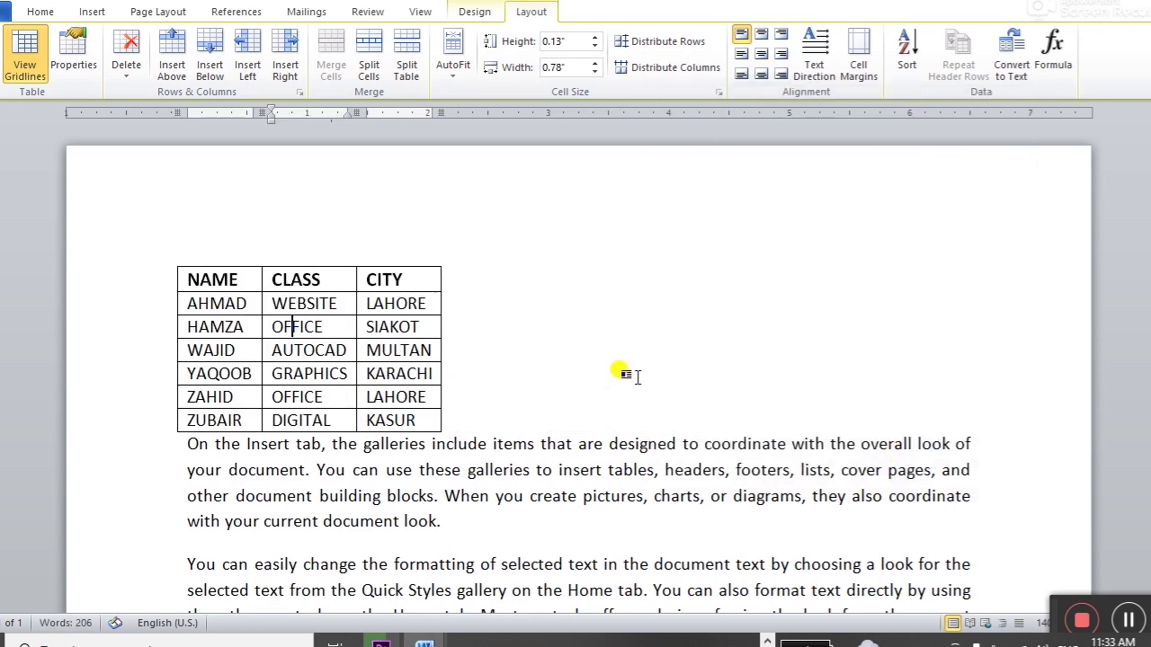
pyautogui.click(49, 16)
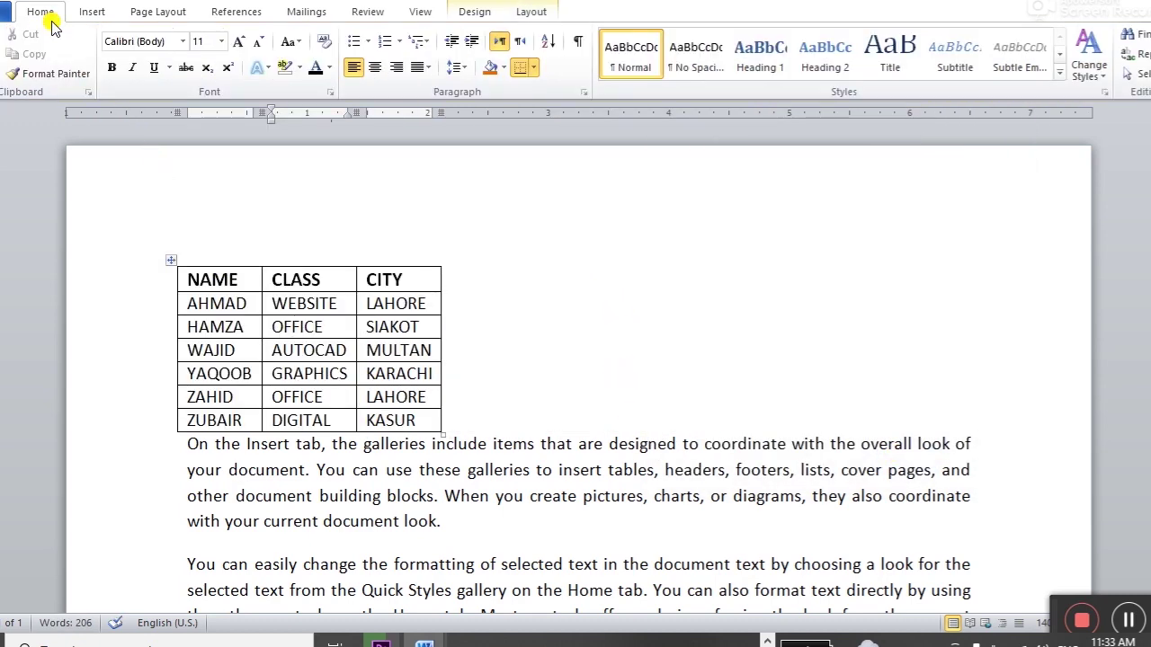
pyautogui.click(531, 11)
pyautogui.click(76, 52)
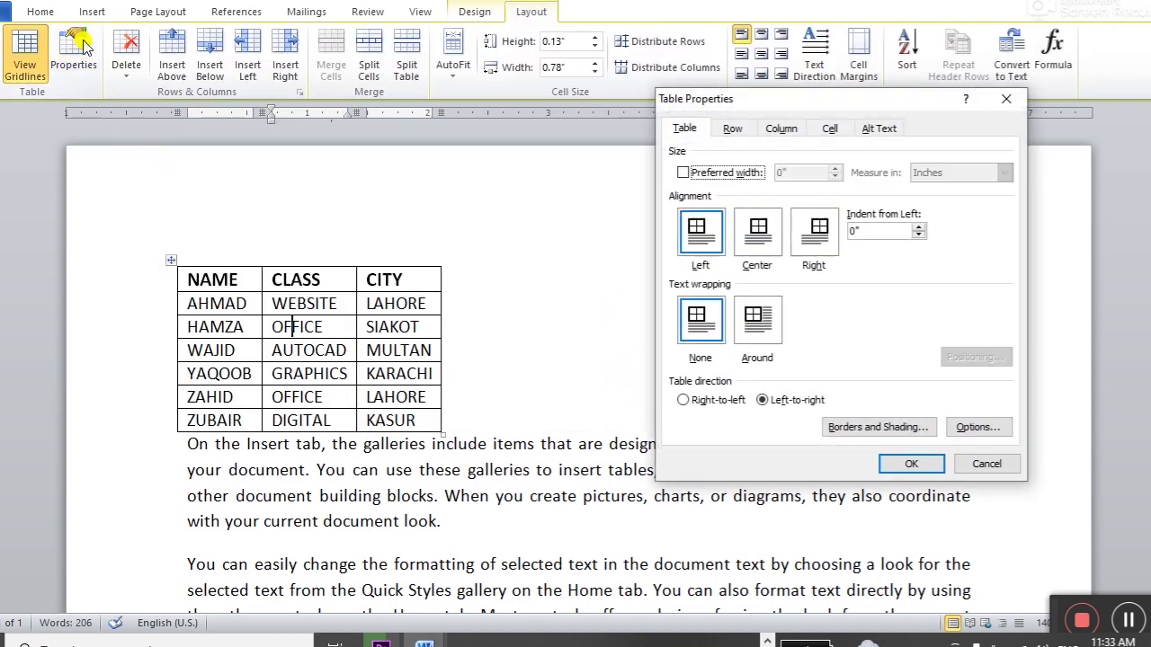
pyautogui.click(699, 231)
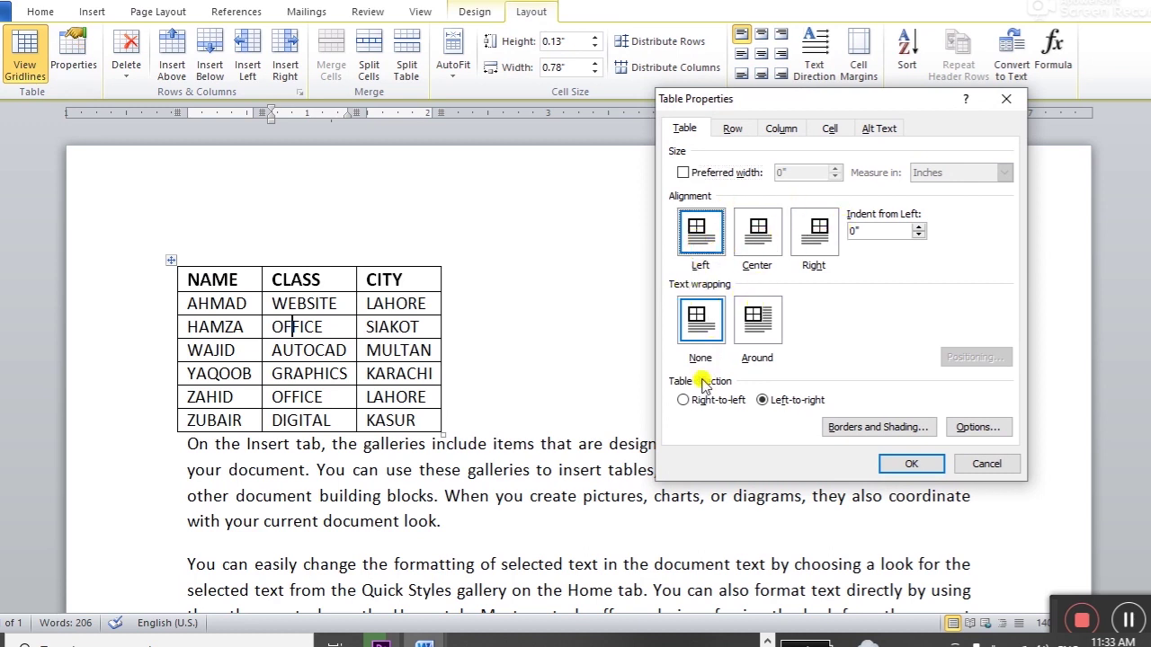
# Step: Set the table's text wrapping to Around and place the cursor at the last paragraph's start
pyautogui.click(772, 325)
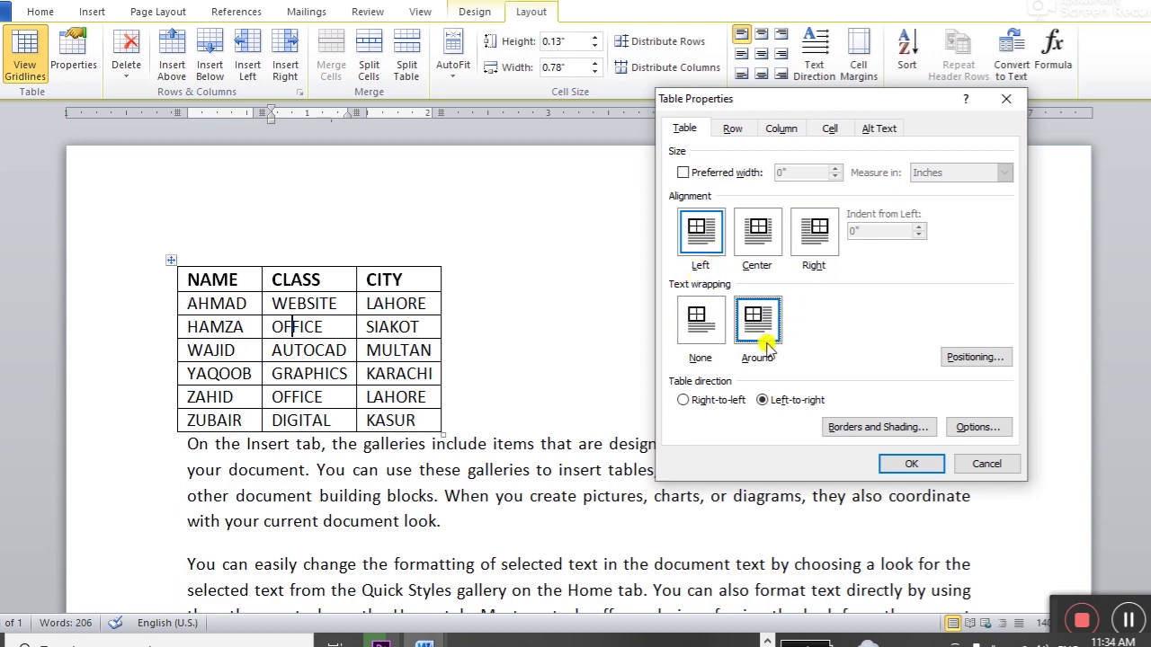
pyautogui.click(904, 464)
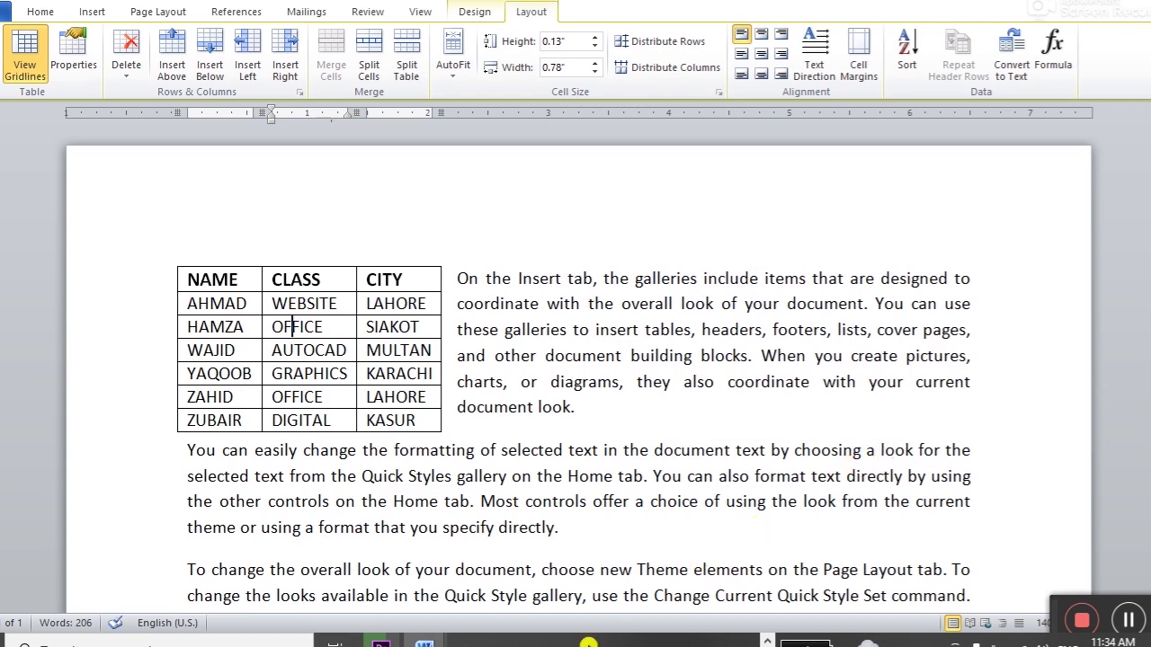
pyautogui.scroll(-3, 360, 593)
pyautogui.scroll(-2, 360, 601)
pyautogui.click(187, 392)
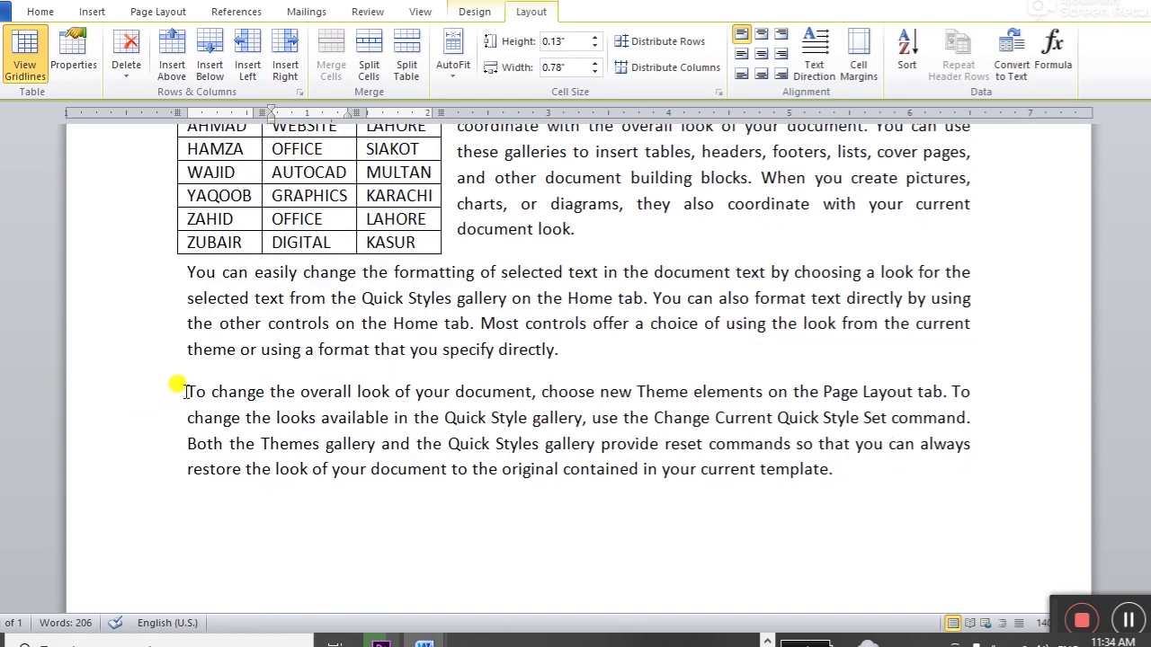
# Step: Insert Complex Fill Practice.jpg from the Desktop's Textile Designing folder
pyautogui.click(91, 12)
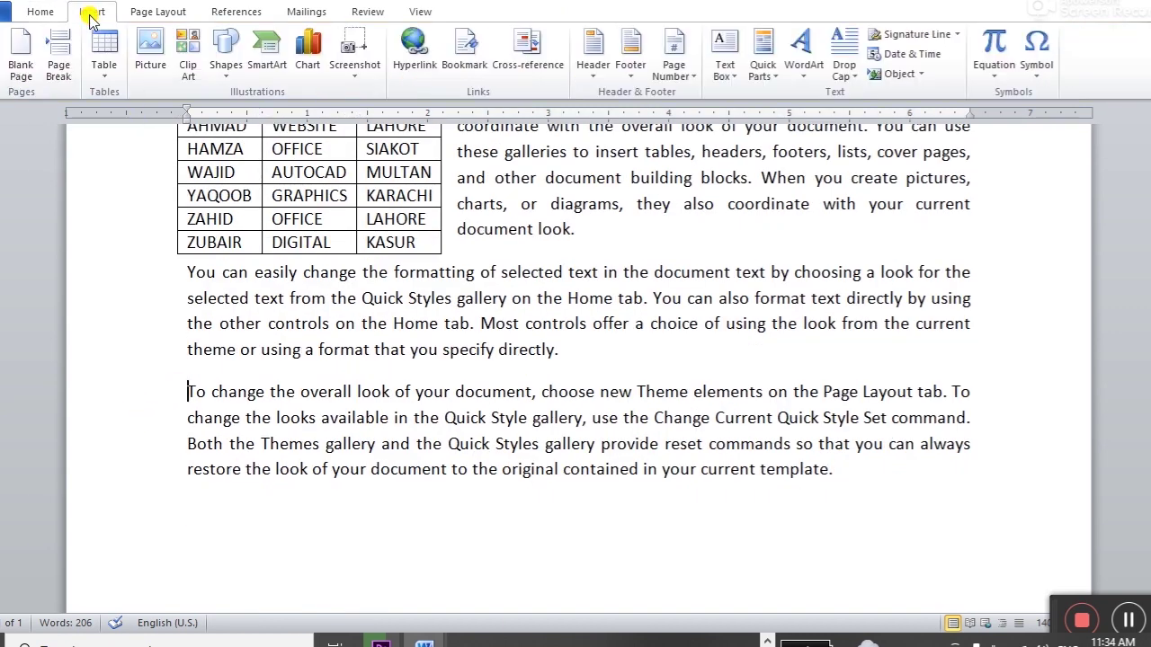
pyautogui.click(149, 67)
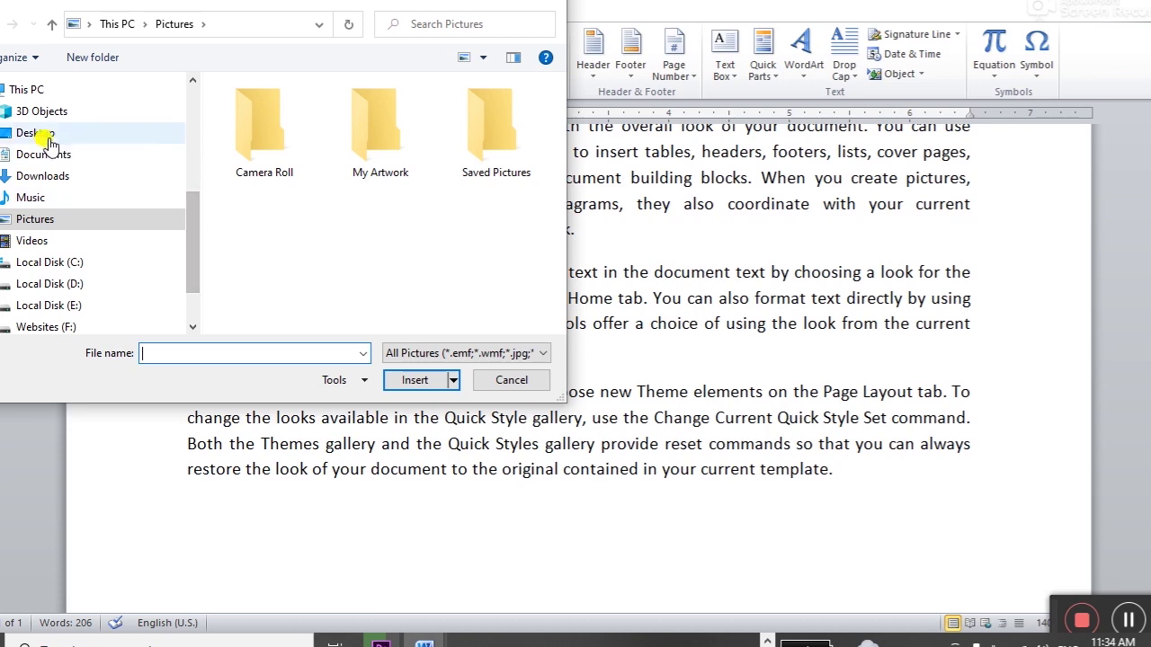
pyautogui.click(45, 133)
pyautogui.scroll(-1, 562, 117)
pyautogui.moveTo(562, 117); pyautogui.dragTo(555, 290)
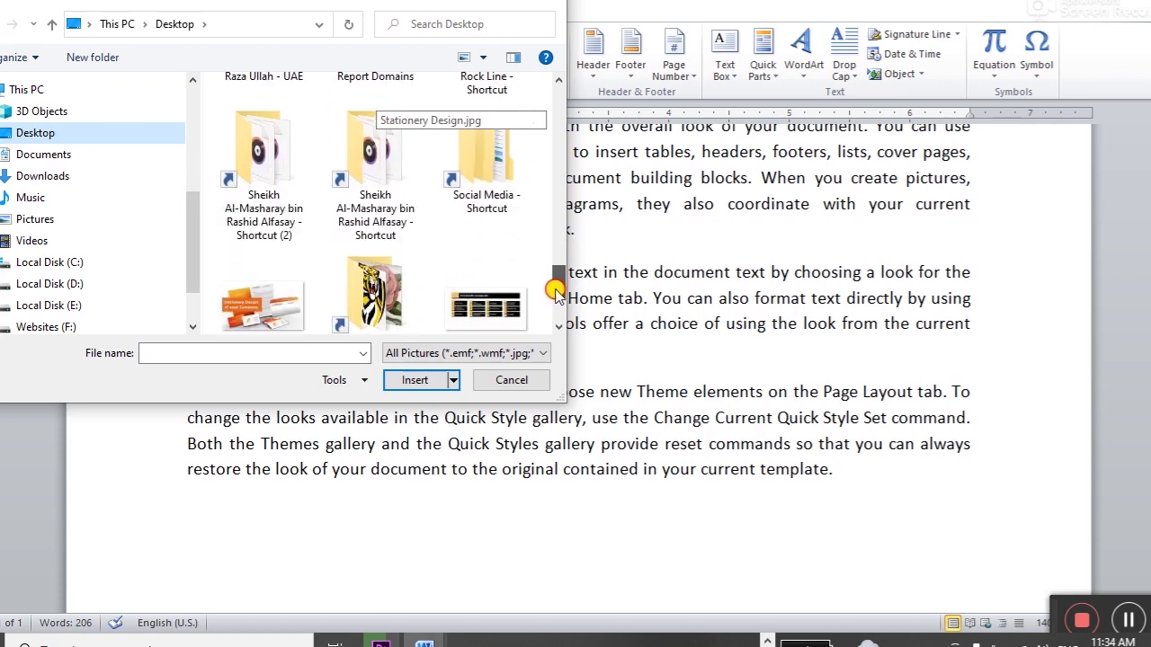
pyautogui.moveTo(556, 289); pyautogui.dragTo(558, 306)
pyautogui.click(391, 133)
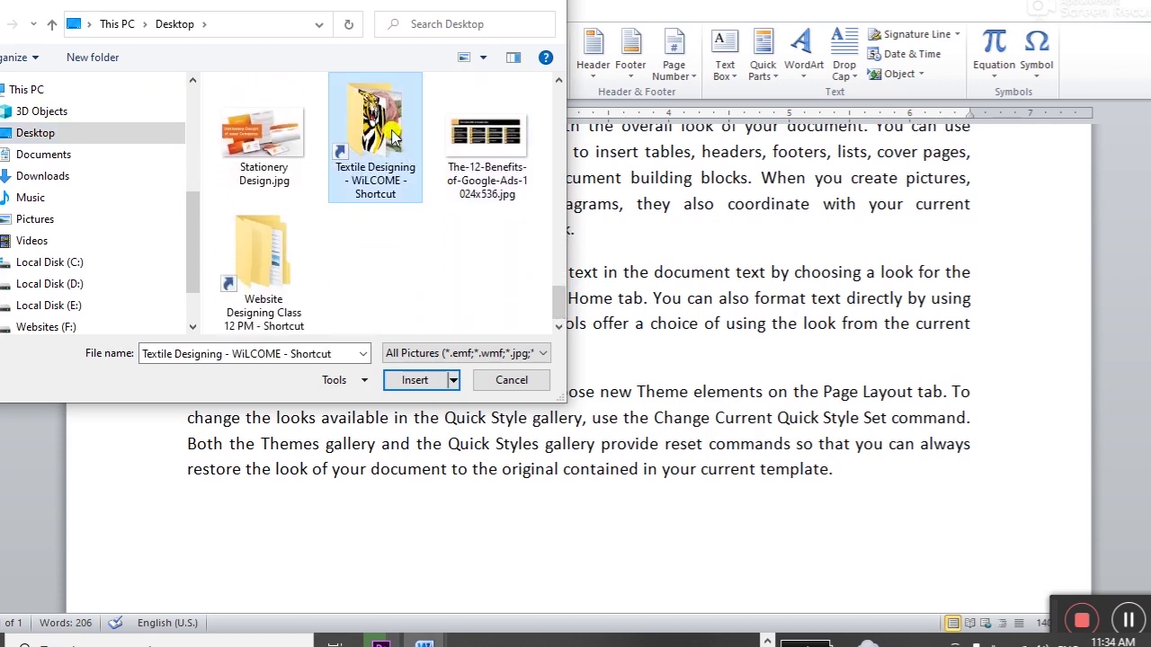
pyautogui.doubleClick(392, 133)
pyautogui.moveTo(564, 103); pyautogui.dragTo(559, 180)
pyautogui.click(360, 216)
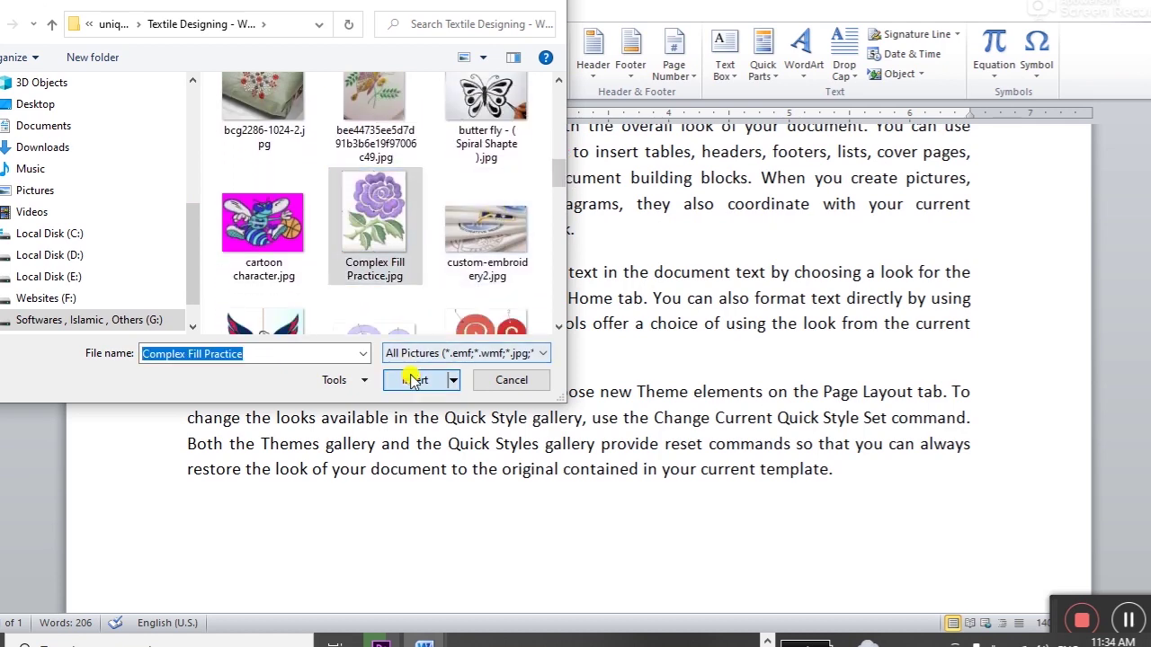
pyautogui.click(414, 381)
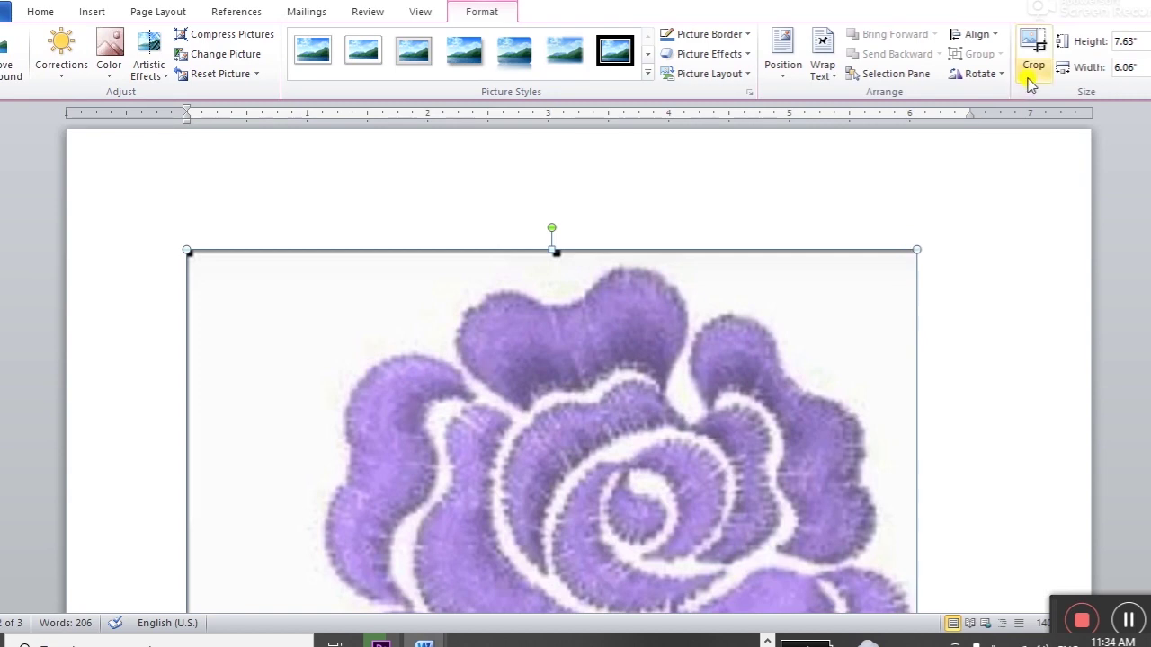
# Step: Resize the rose picture to a height of 2 inches
pyautogui.click(1119, 42)
pyautogui.write('2')
pyautogui.press('Return')
pyautogui.click(503, 342)
# Step: Set the rose picture's text wrapping to Square
pyautogui.click(341, 343)
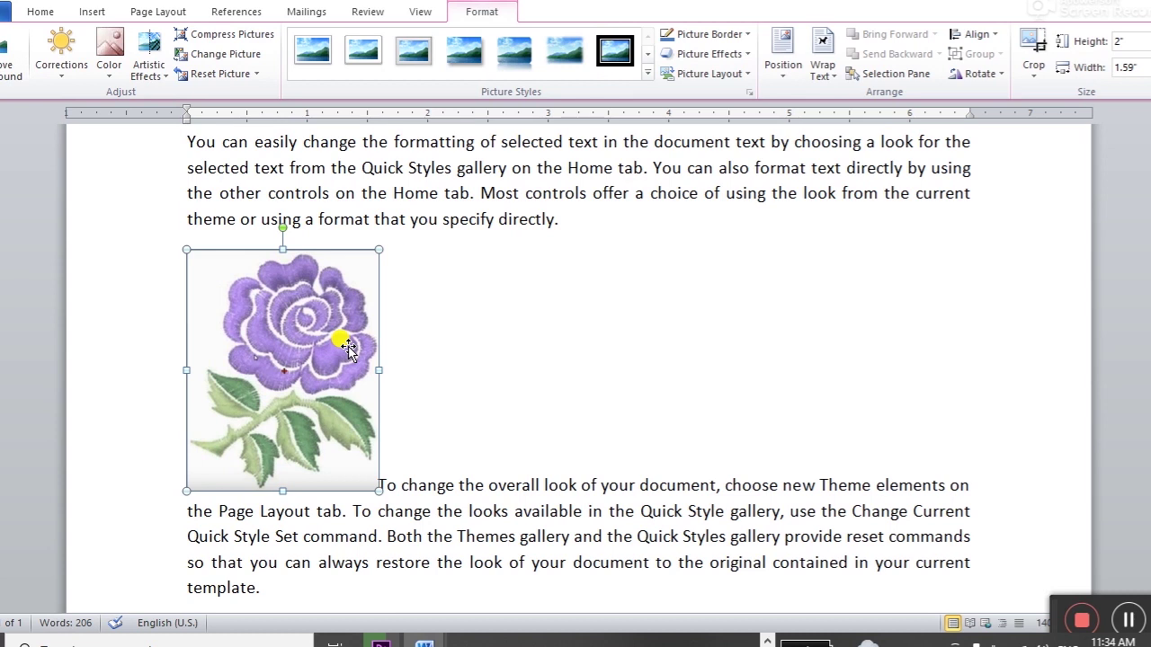
pyautogui.click(829, 83)
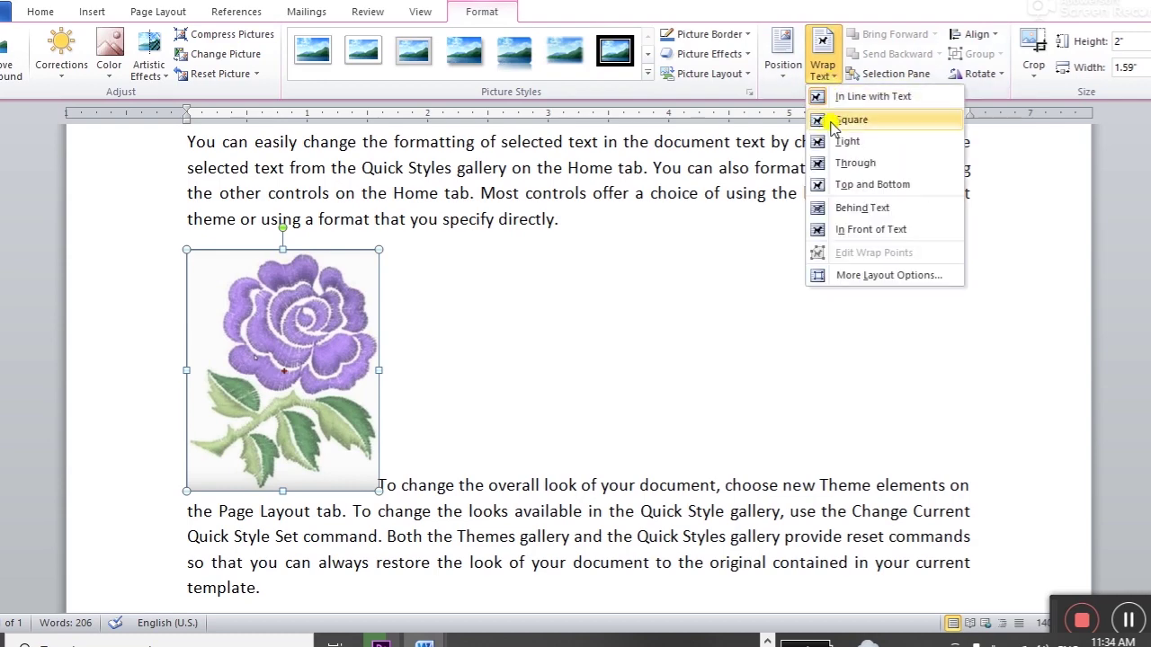
pyautogui.click(831, 164)
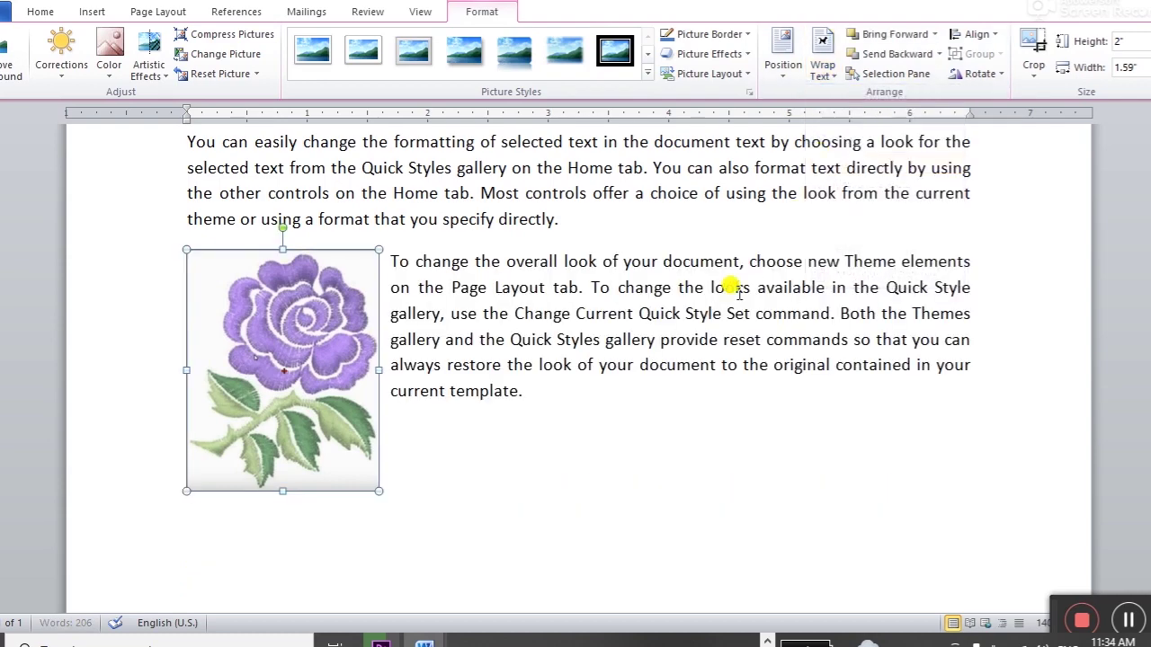
pyautogui.click(736, 287)
# Step: Reselect the rose picture and bring its Wrap Text options back up
pyautogui.scroll(5, 727, 218)
pyautogui.click(322, 502)
pyautogui.click(486, 11)
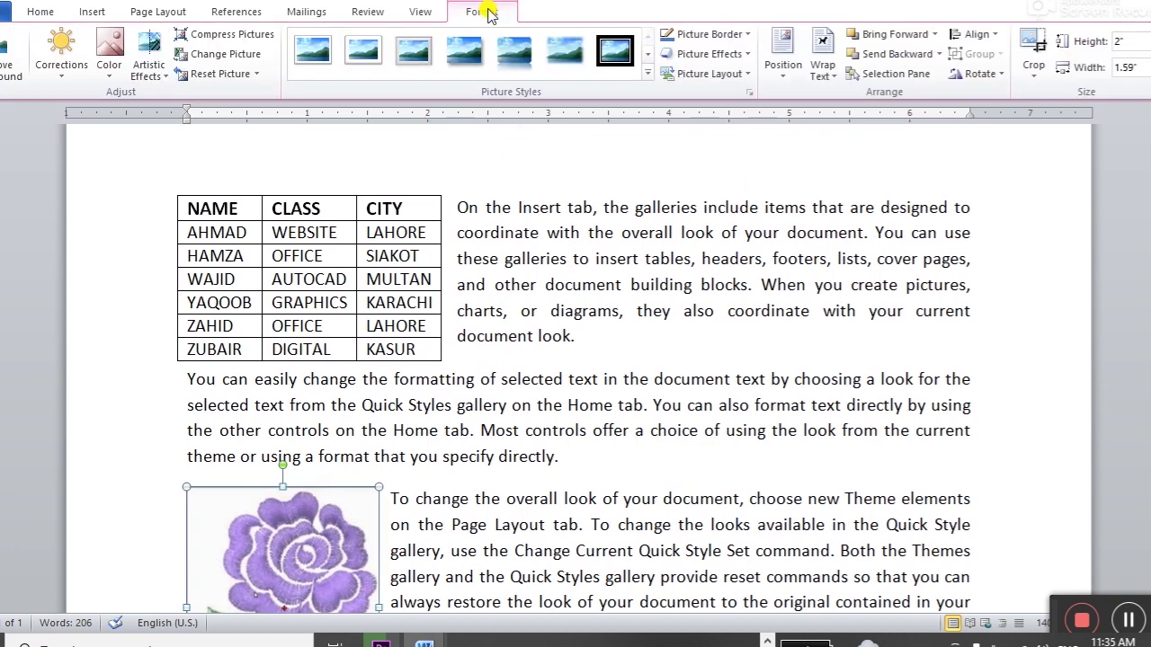
pyautogui.click(822, 67)
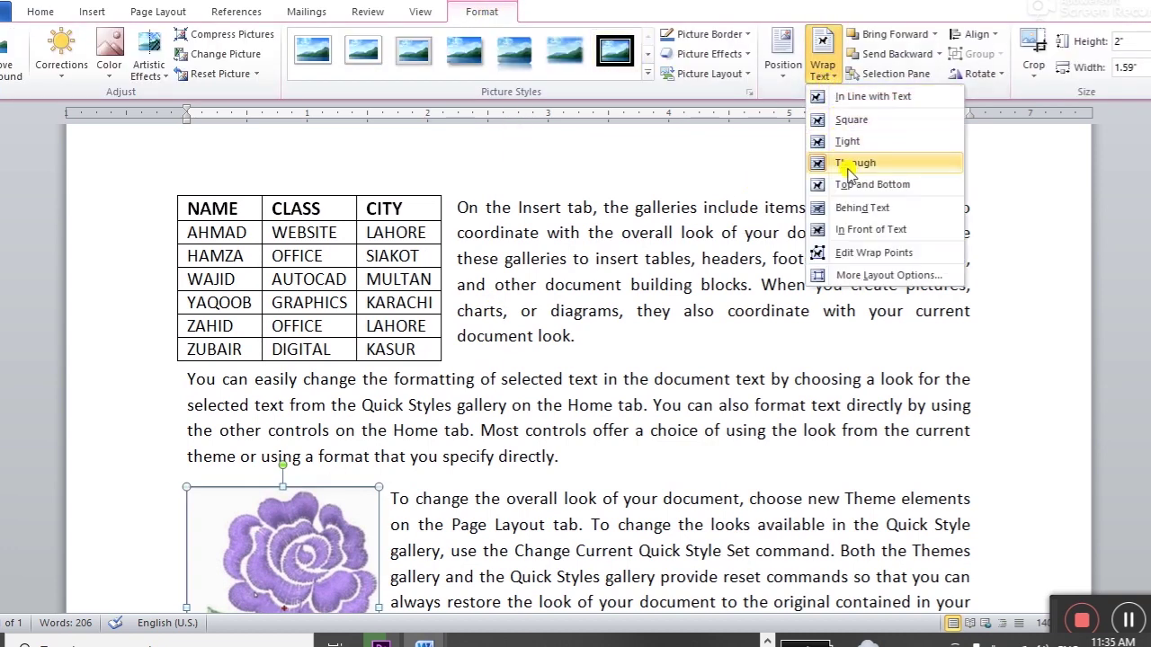
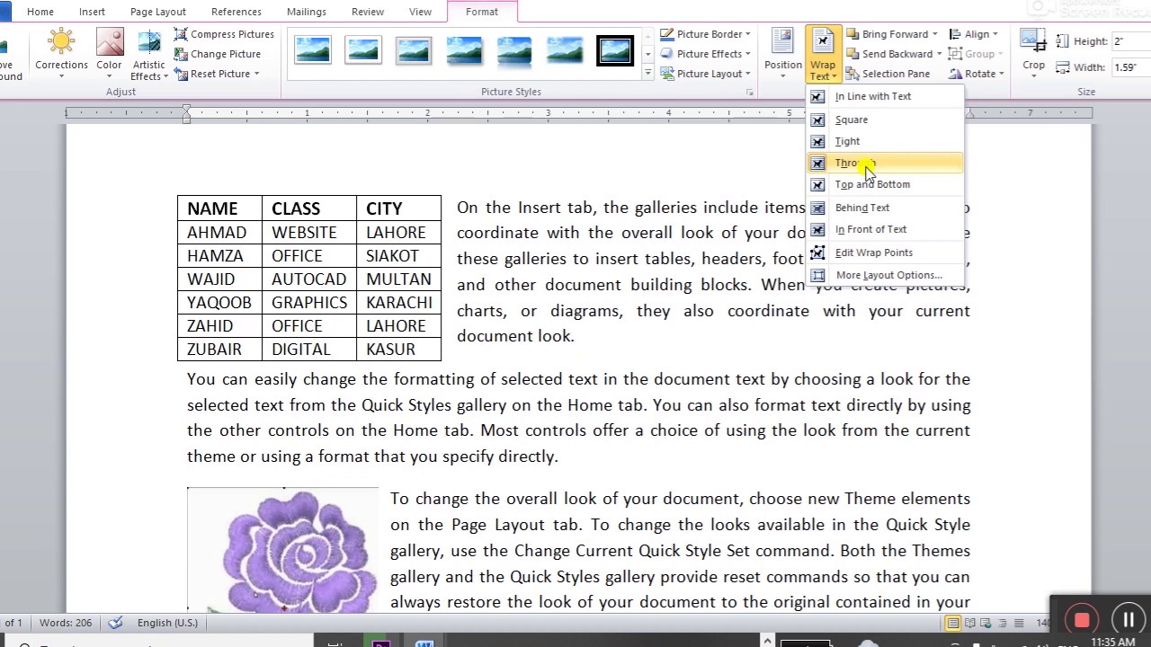
# Step: Type 'Sdfg sdf sd dsf' after 'template.' in the rose's paragraph
pyautogui.click(847, 142)
pyautogui.scroll(-2, 670, 260)
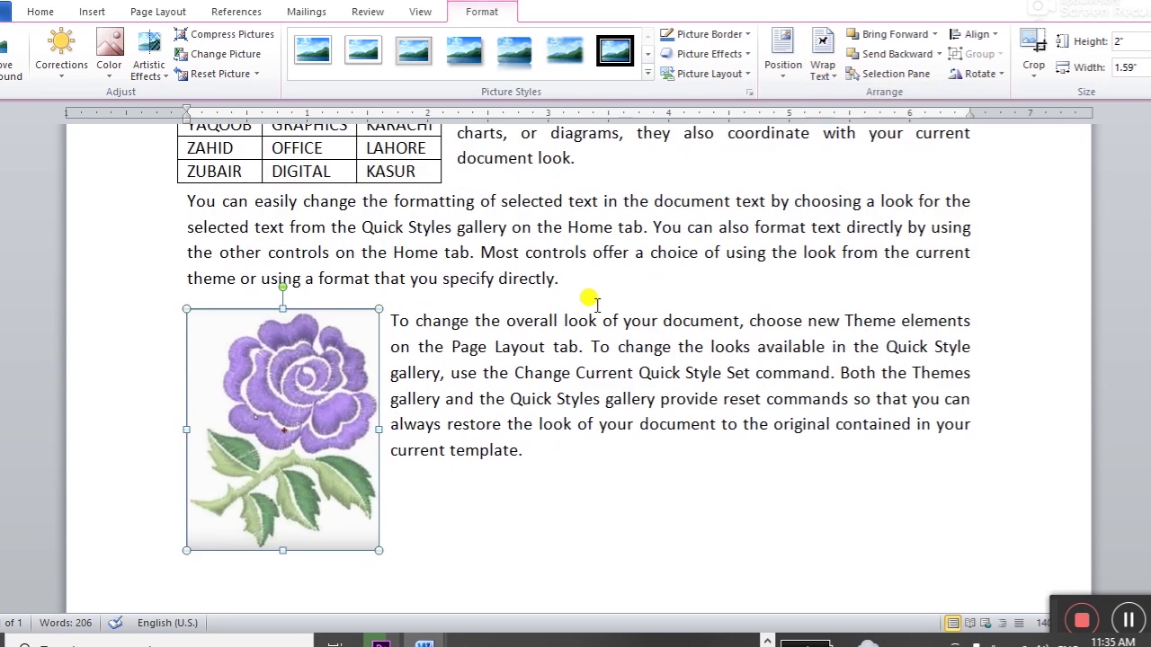
pyautogui.click(392, 320)
pyautogui.click(560, 450)
pyautogui.write('Sdfg sdf sd dsf')
# Step: Set the rose picture's text wrapping to Through
pyautogui.click(337, 439)
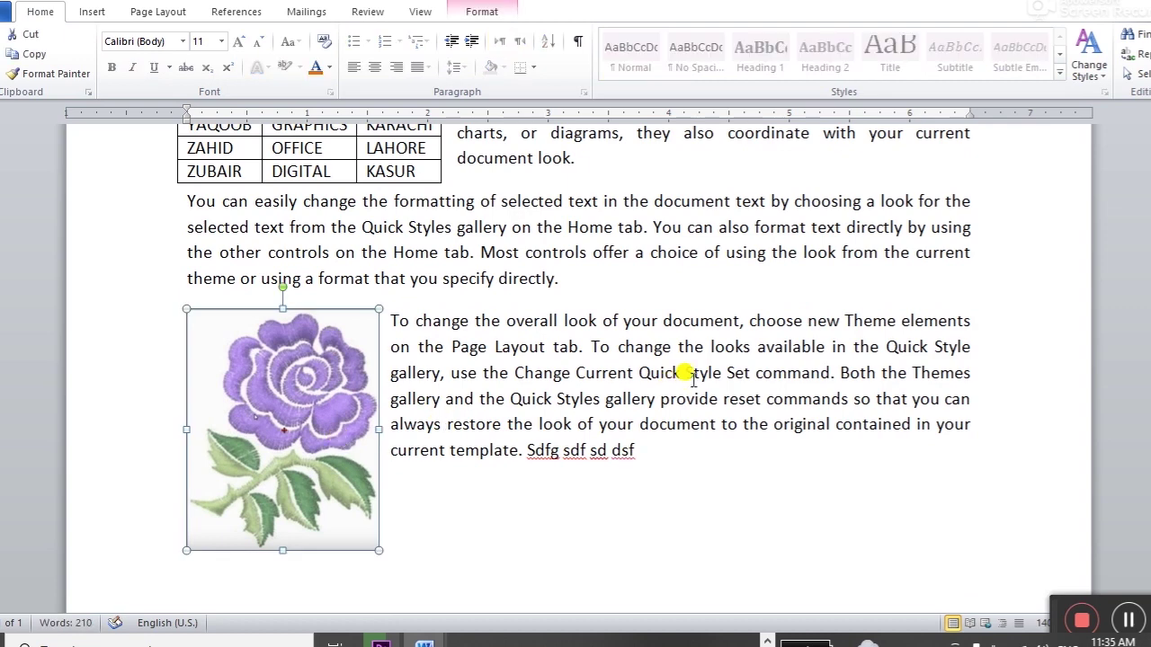
pyautogui.click(482, 11)
pyautogui.click(822, 67)
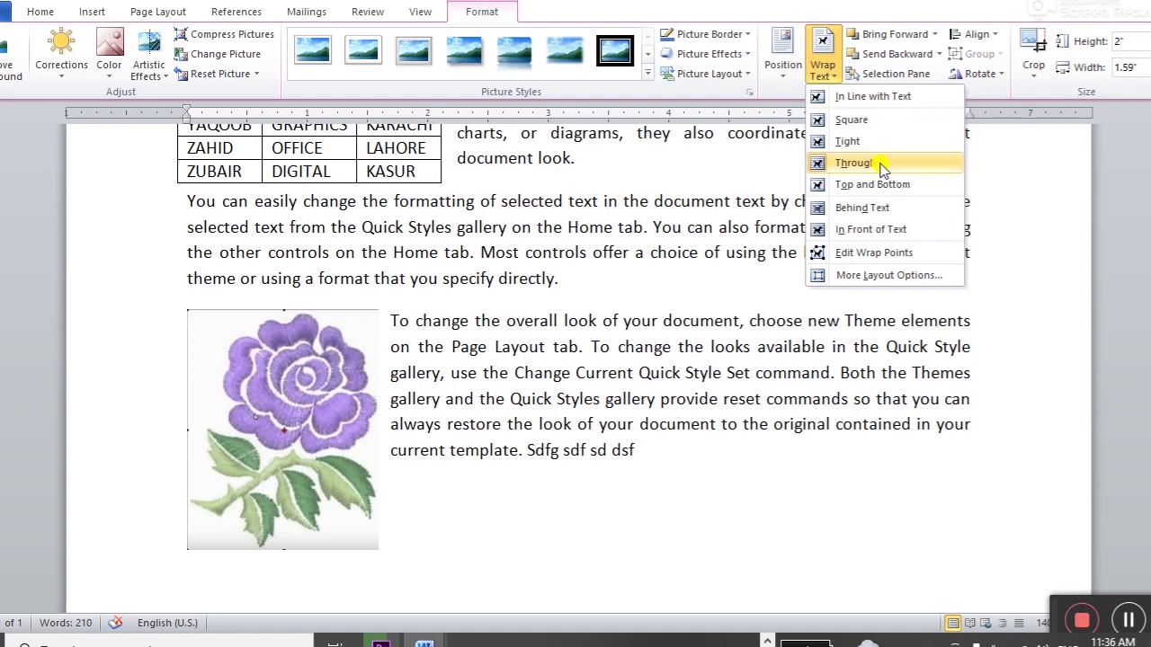
pyautogui.click(882, 169)
pyautogui.click(655, 454)
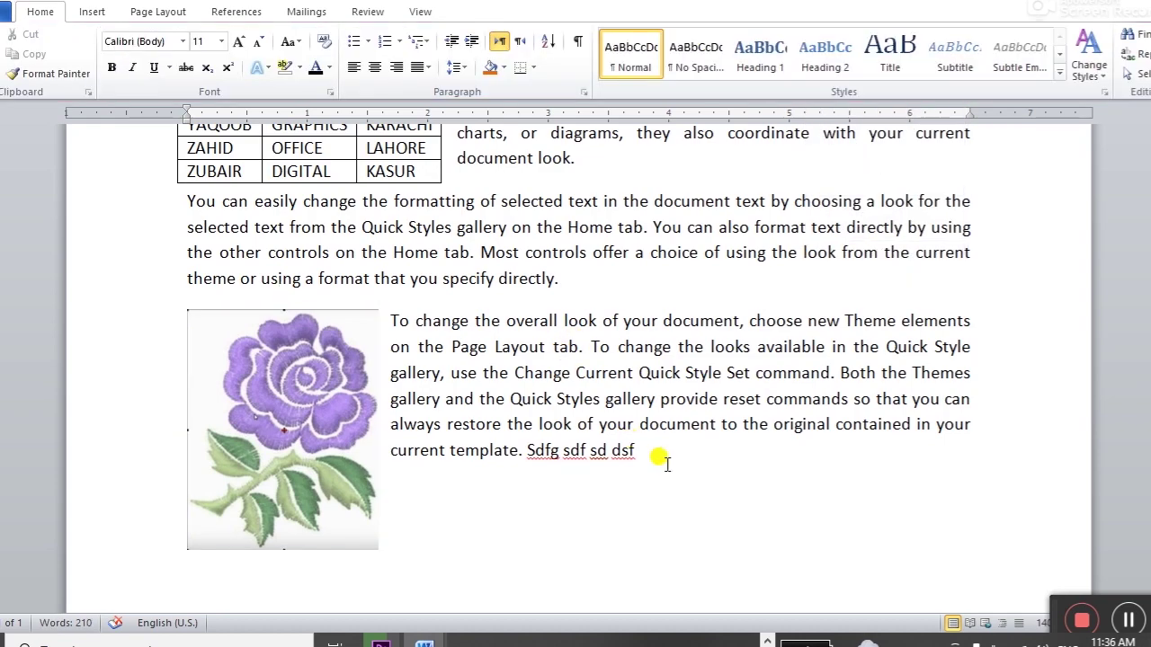
# Step: Place the insertion point on the empty line below the rose paragraph
pyautogui.scroll(-3, 269, 398)
pyautogui.scroll(7, 432, 402)
pyautogui.scroll(-3, 540, 377)
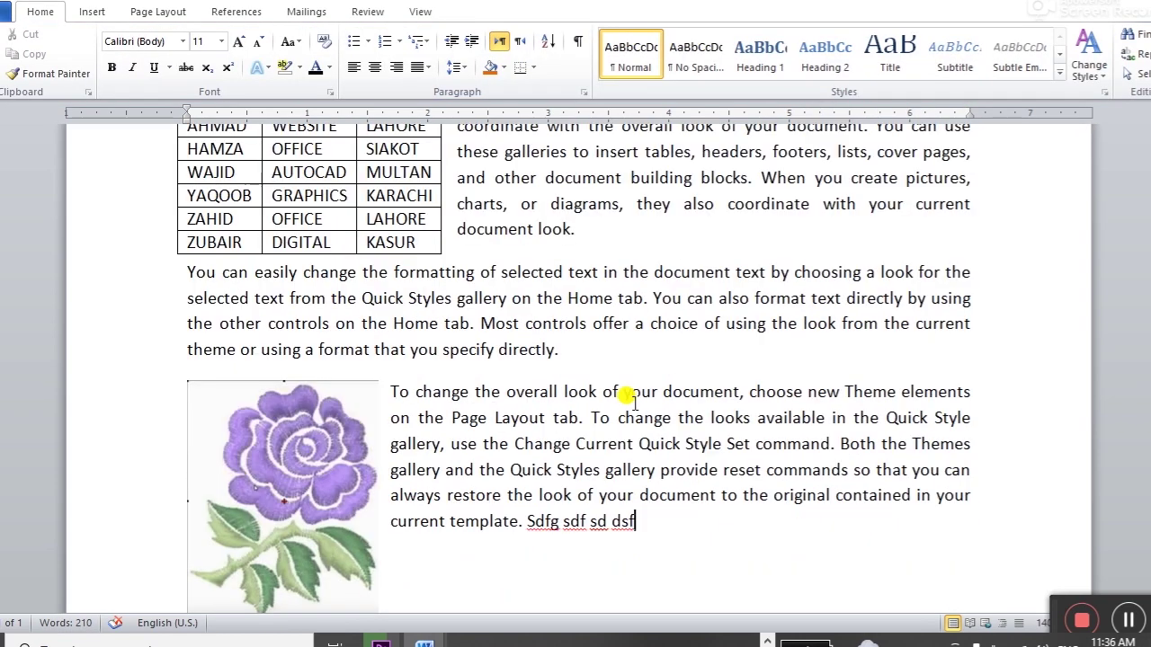
pyautogui.scroll(-2, 624, 330)
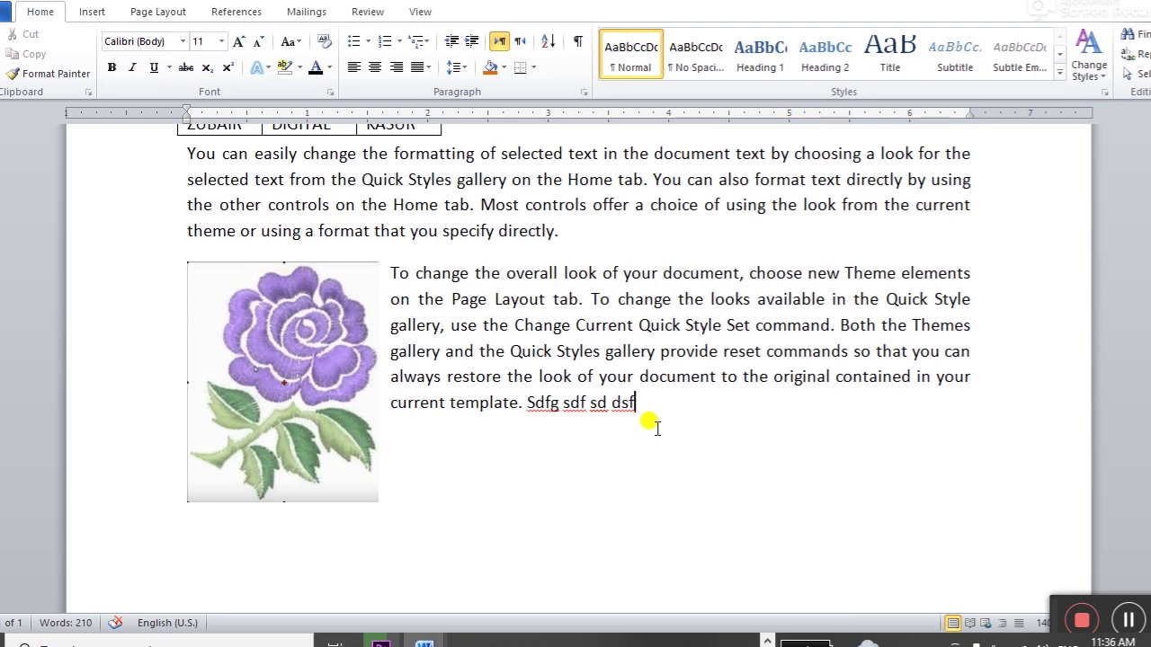
pyautogui.scroll(3, 651, 422)
pyautogui.click(578, 417)
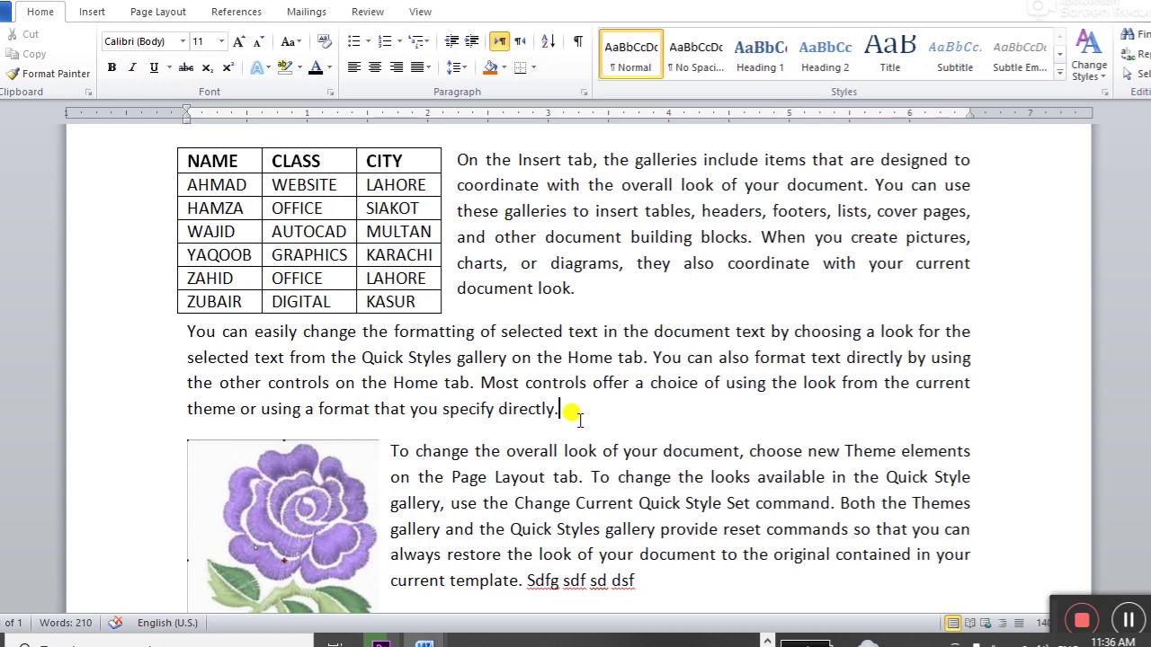
pyautogui.scroll(-3, 519, 466)
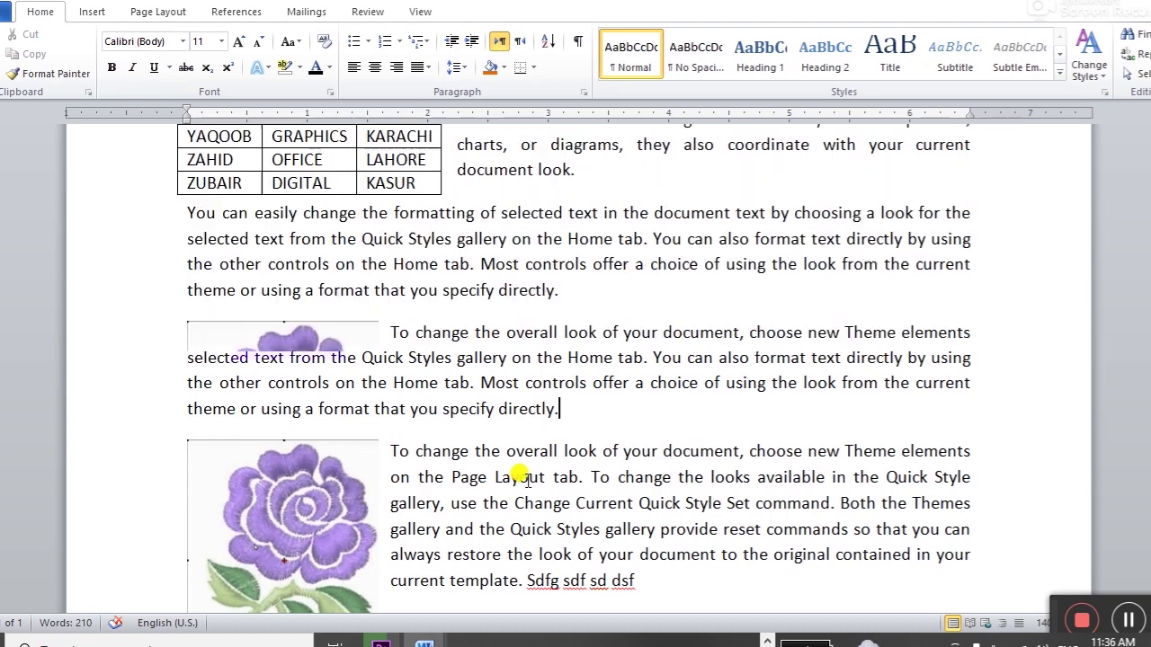
pyautogui.click(470, 501)
pyautogui.click(90, 11)
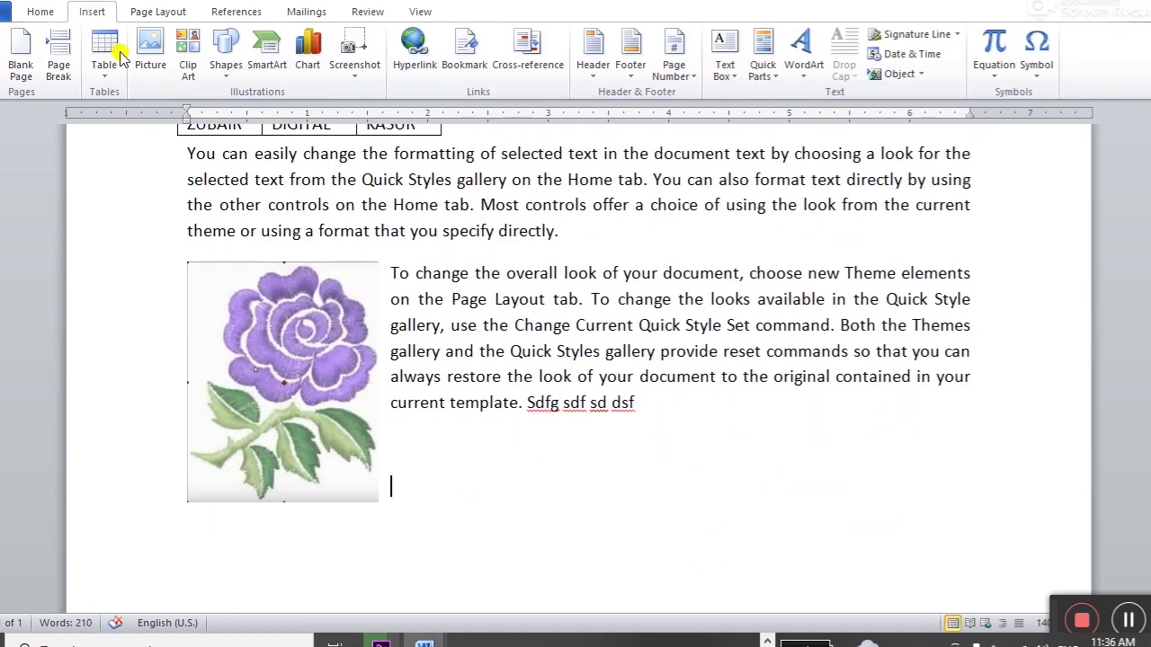
# Step: Select the entire NAME/CLASS/CITY table using its move handle
pyautogui.scroll(4, 550, 272)
pyautogui.click(389, 291)
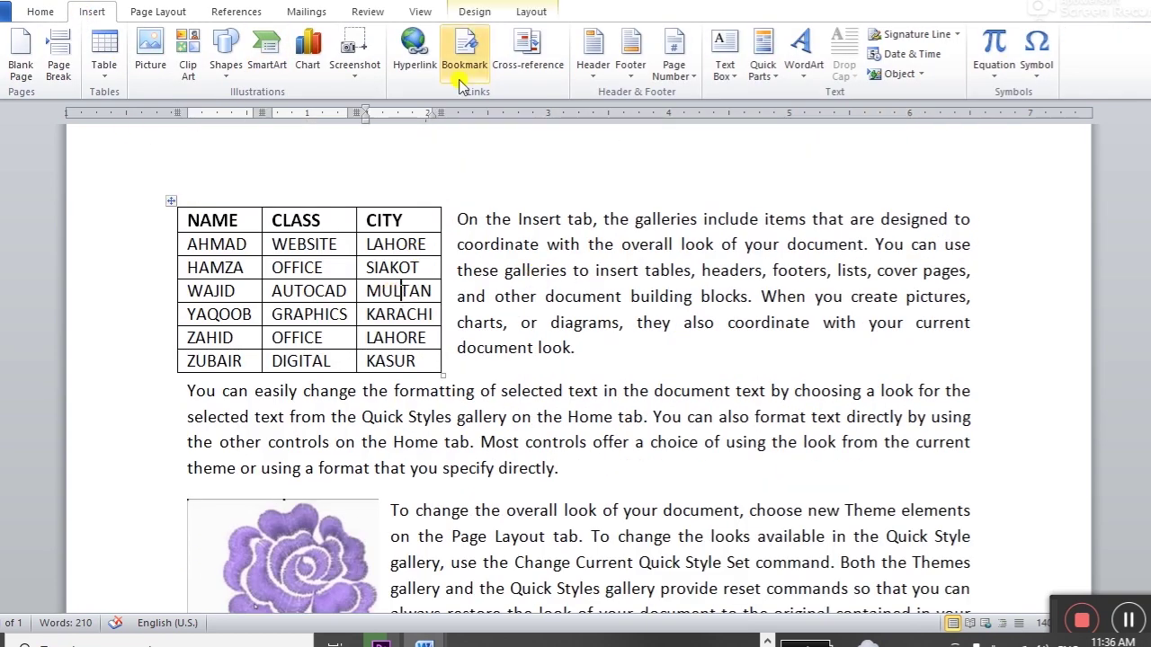
pyautogui.click(531, 12)
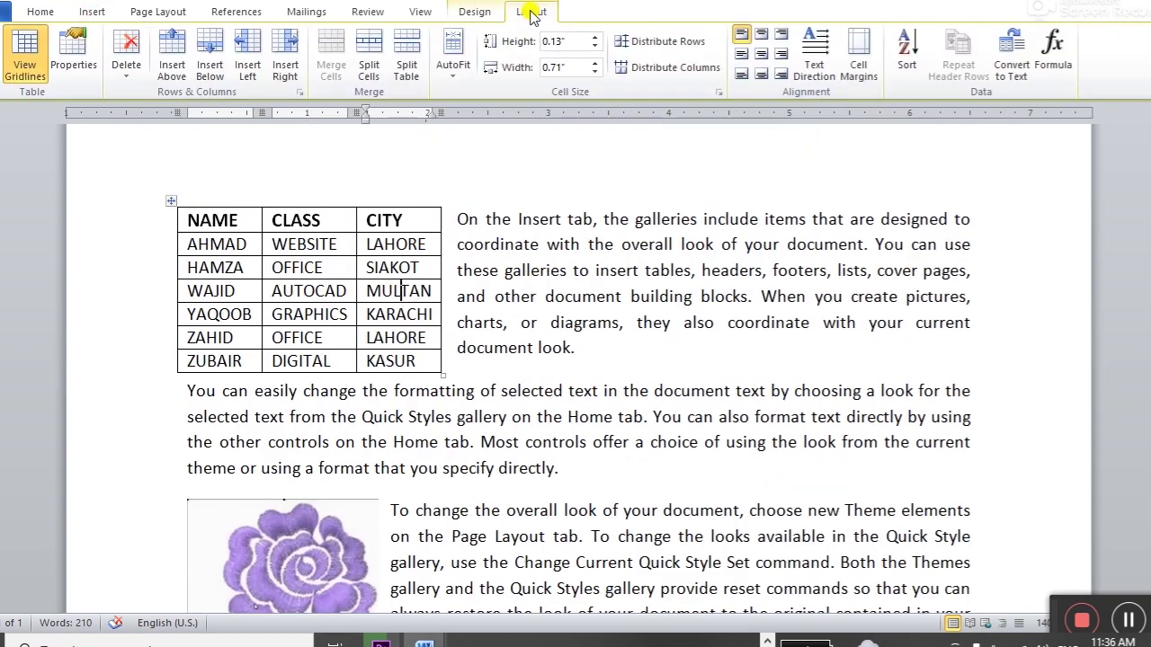
pyautogui.click(483, 18)
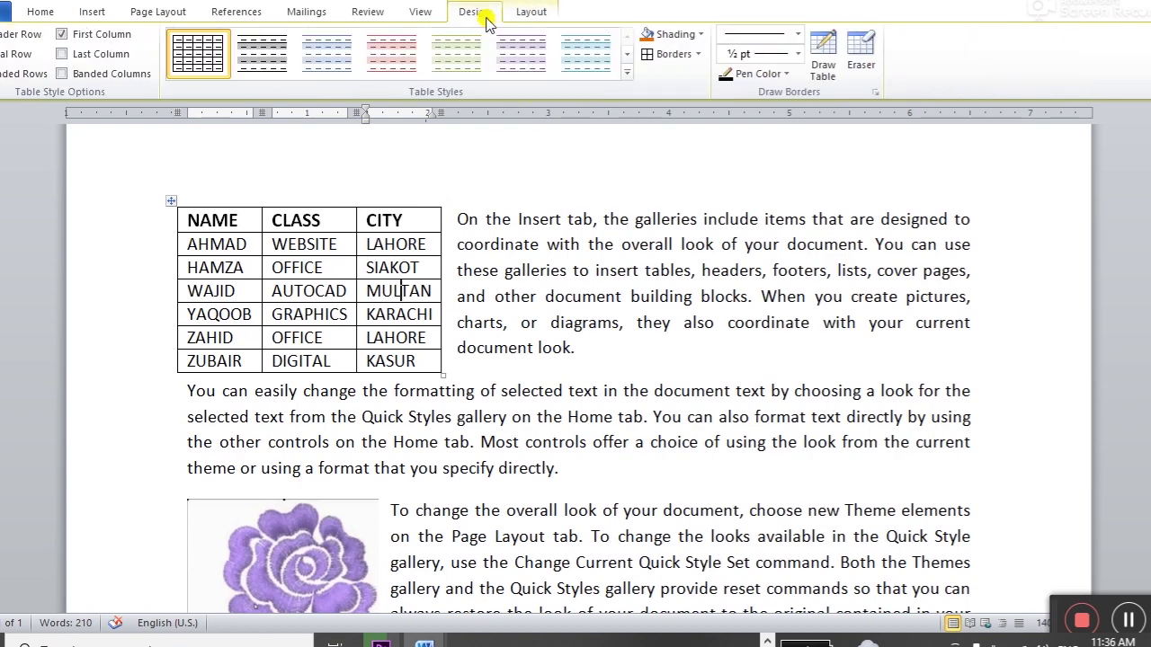
pyautogui.scroll(-2, 360, 270)
pyautogui.scroll(2, 198, 225)
pyautogui.click(171, 200)
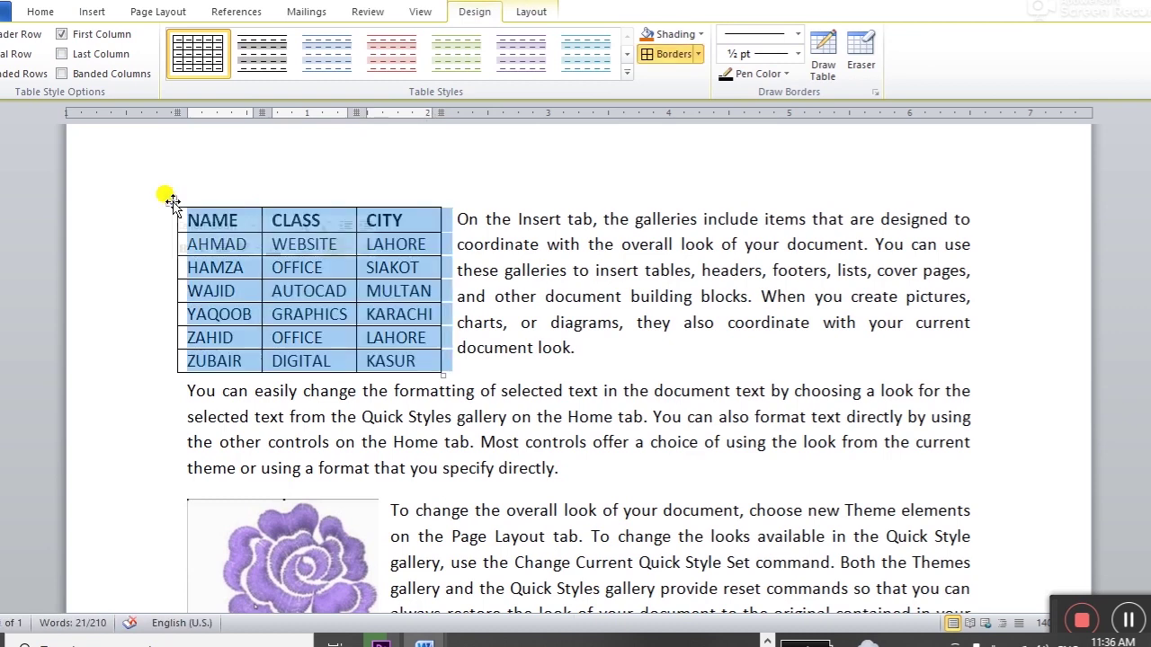
# Step: Paste the copied table on a new line below the rose picture
pyautogui.scroll(-4, 360, 404)
pyautogui.click(305, 476)
pyautogui.press('Return')
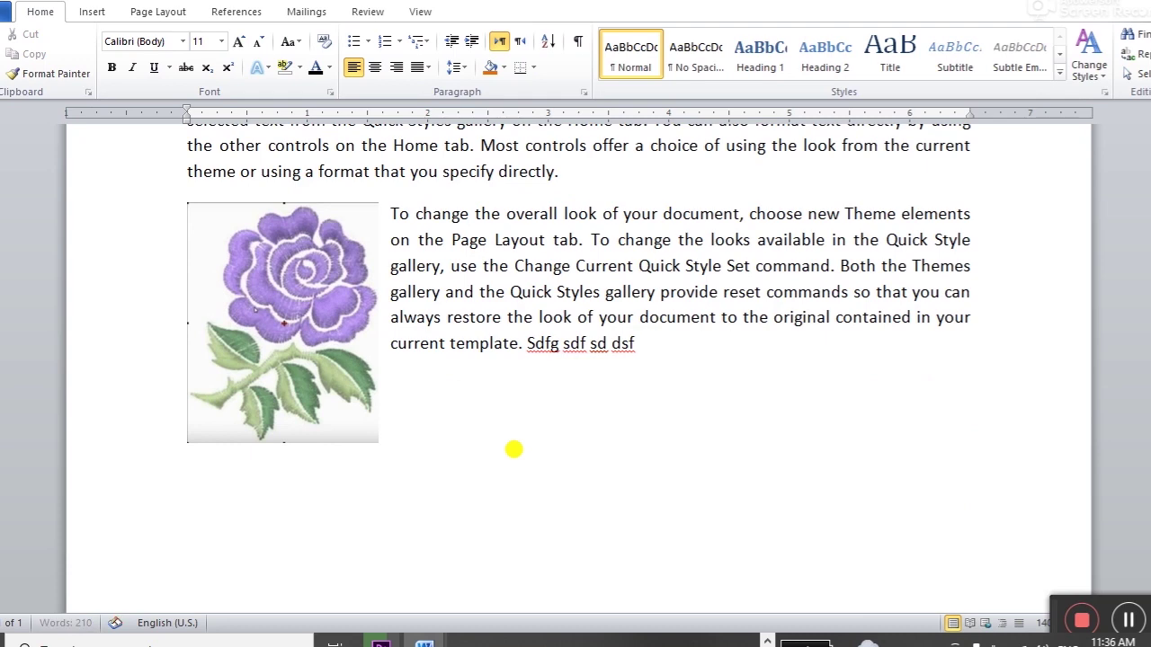
pyautogui.write('NAME\tCLASS\tCITY AHMAD\tWEBSITE\tLAHORE HAMZA\tOFFICE\tSIAKOT WAJID\tAUTOCAD\tMULTAN YAQOOB\tGRAPHICS\tKARACHI ZAHID\tOFFICE\tLAHORE ZUBAIR\tDIGITAL\tKASUR')
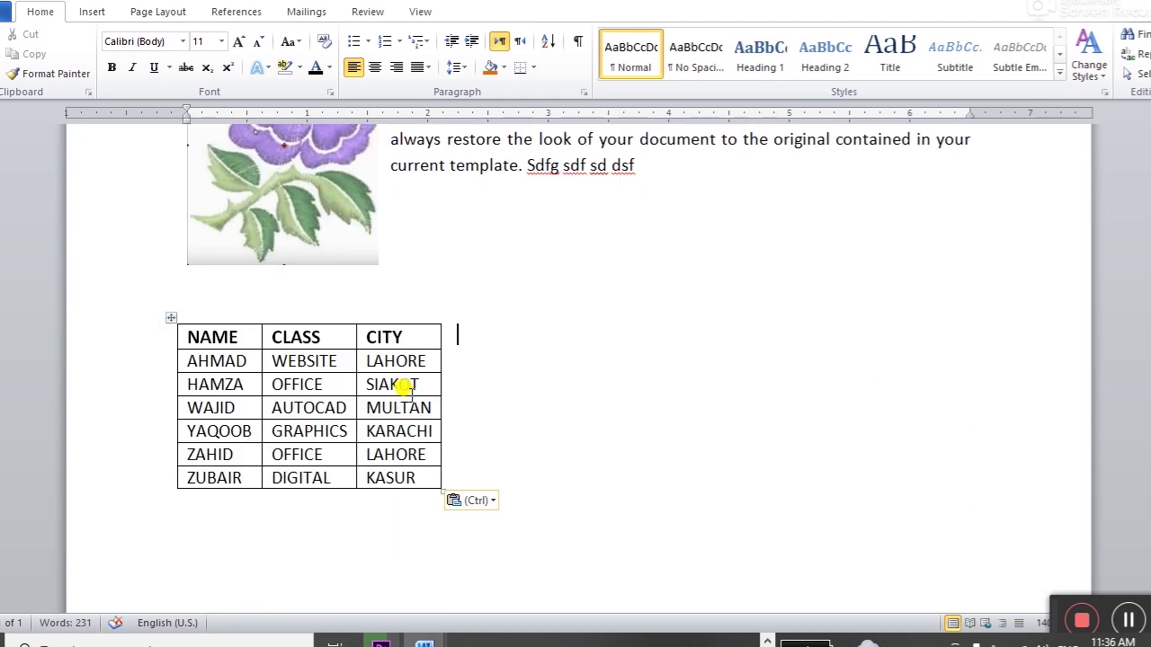
# Step: AutoFit the pasted table to the window, after briefly trying AutoFit Contents
pyautogui.click(414, 385)
pyautogui.click(530, 13)
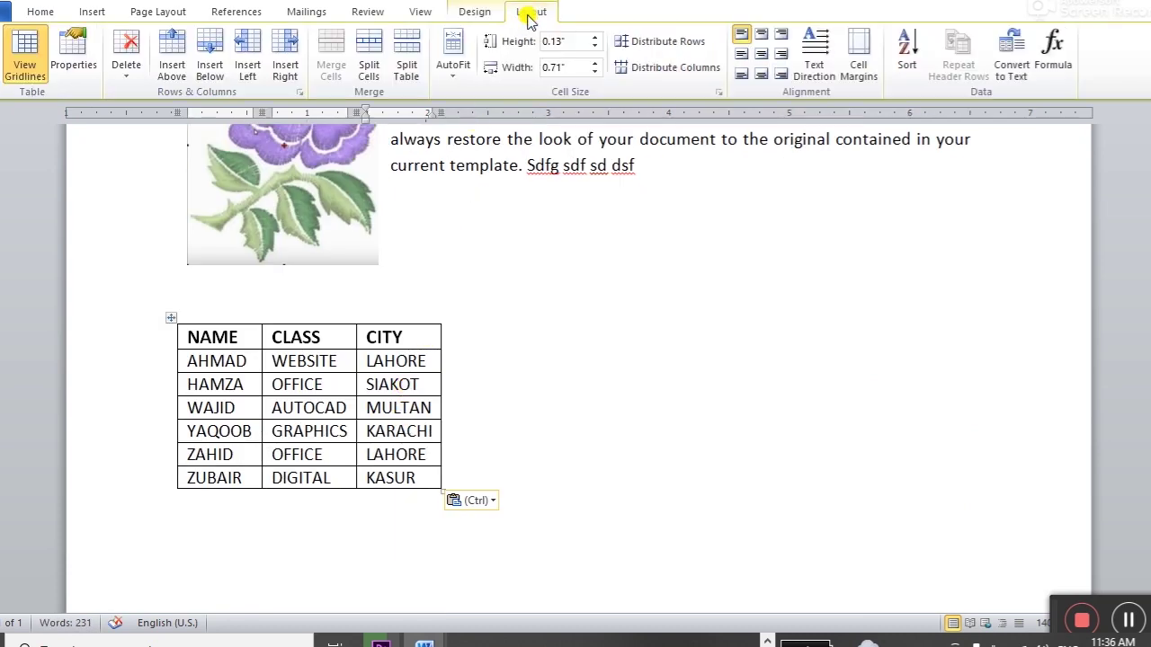
pyautogui.click(453, 79)
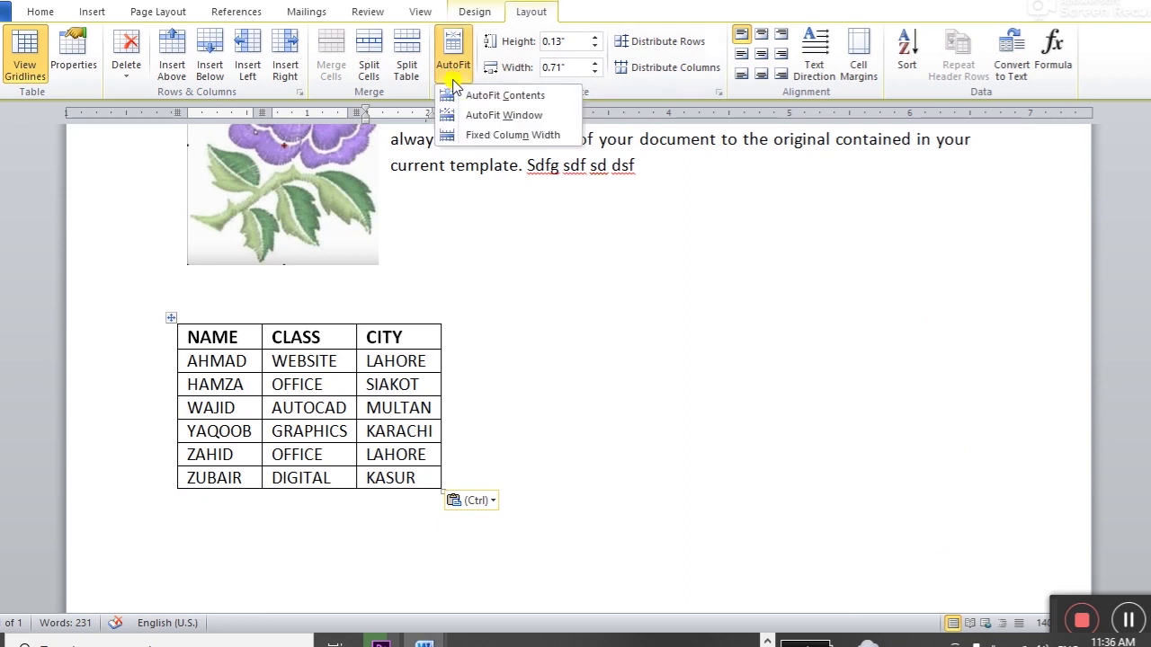
pyautogui.click(477, 115)
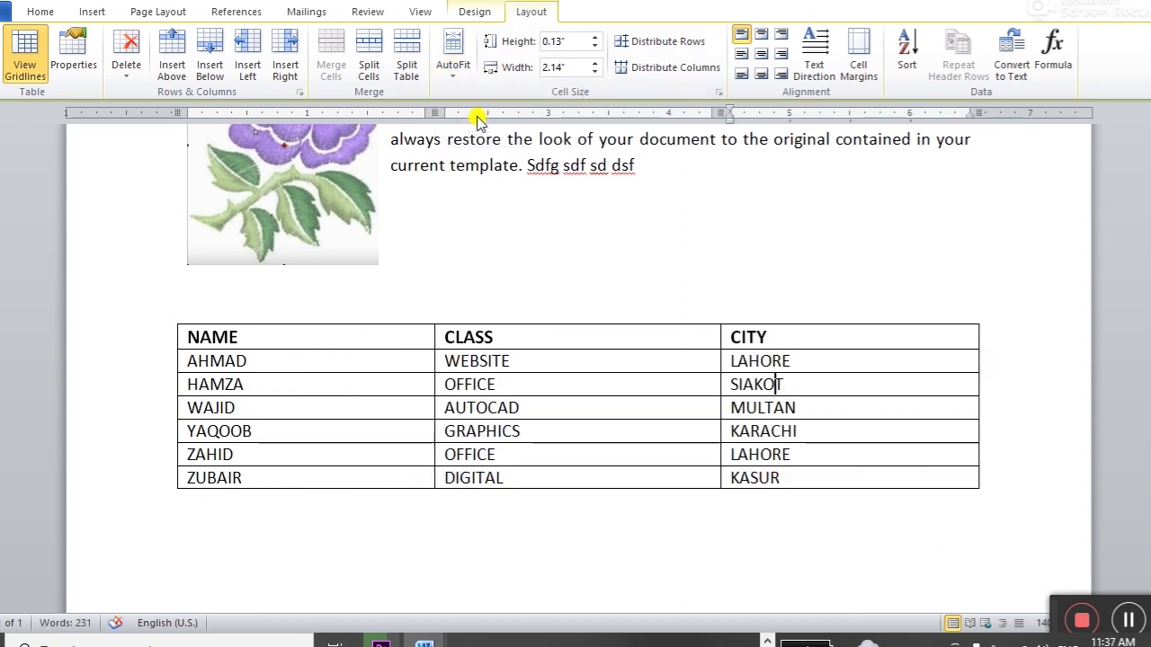
pyautogui.click(453, 62)
pyautogui.click(486, 95)
pyautogui.click(457, 75)
pyautogui.click(460, 116)
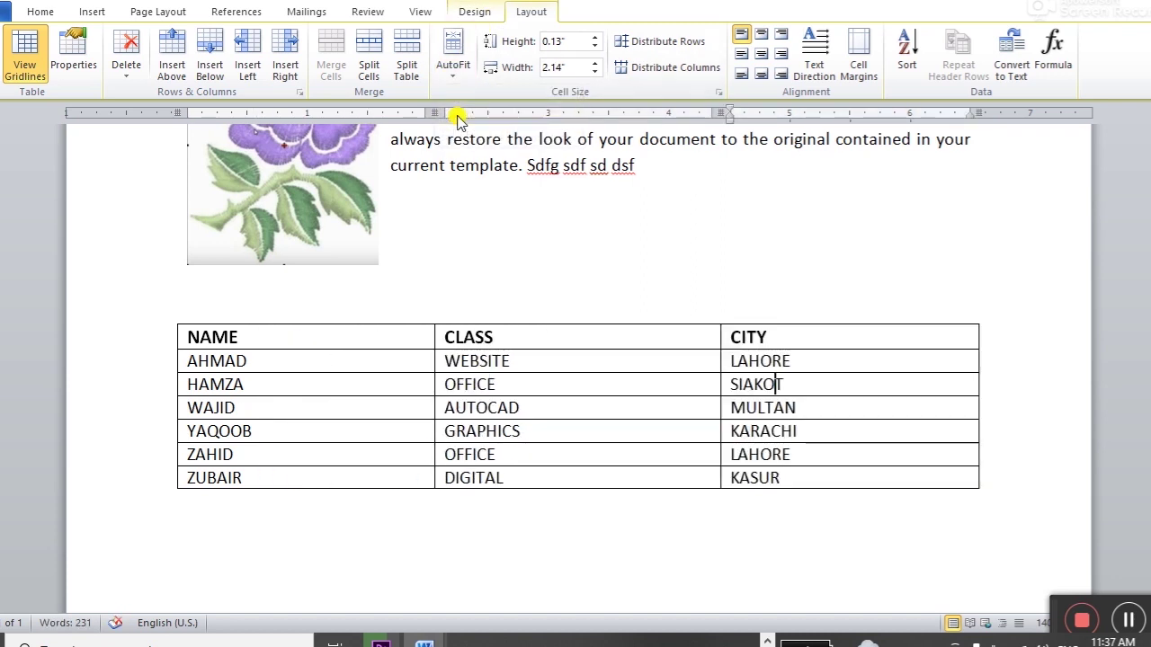
pyautogui.click(402, 364)
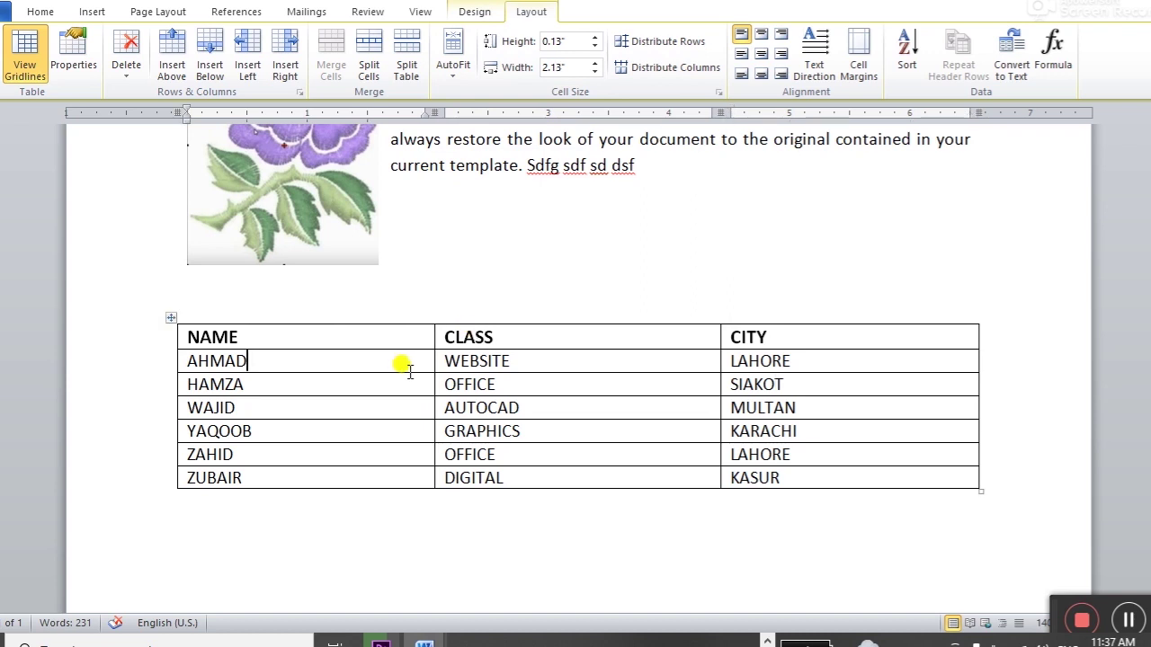
pyautogui.click(474, 14)
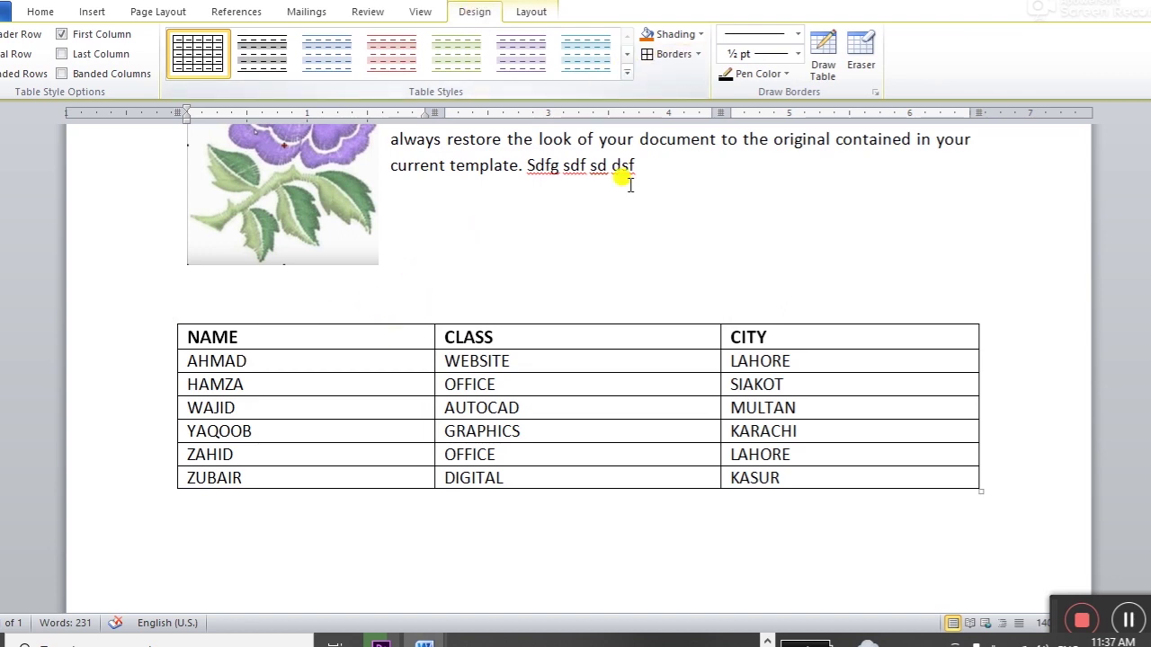
# Step: Shade the header row NAME, CLASS, CITY orange, after a trial blue fill on the names
pyautogui.moveTo(348, 352); pyautogui.dragTo(343, 467)
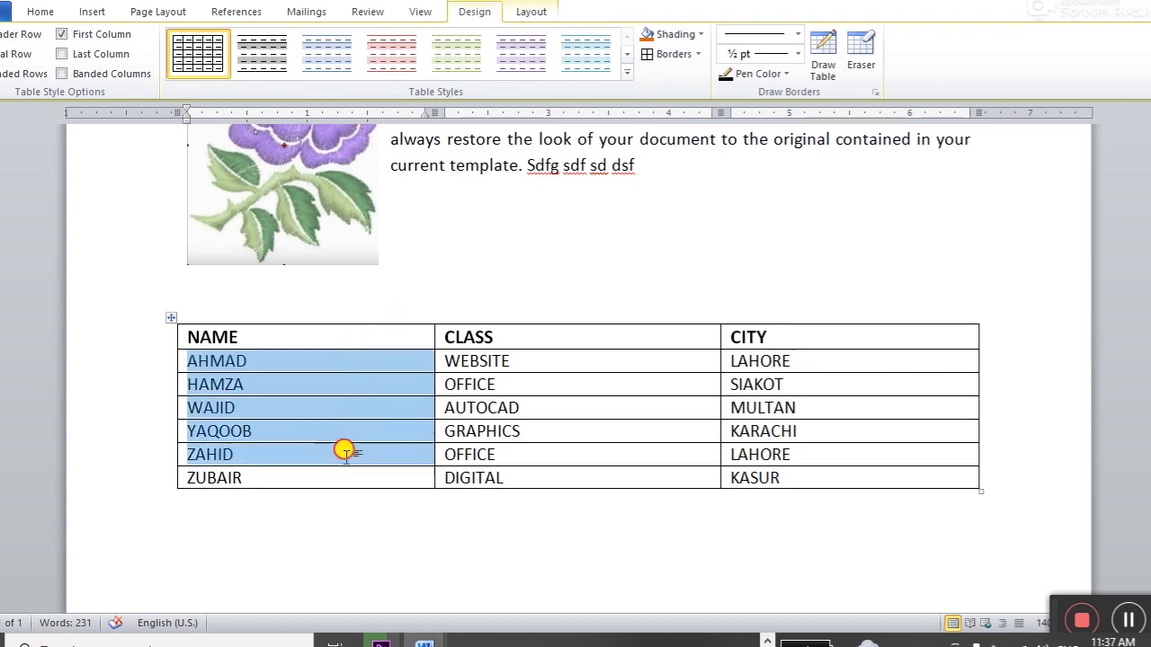
pyautogui.click(700, 34)
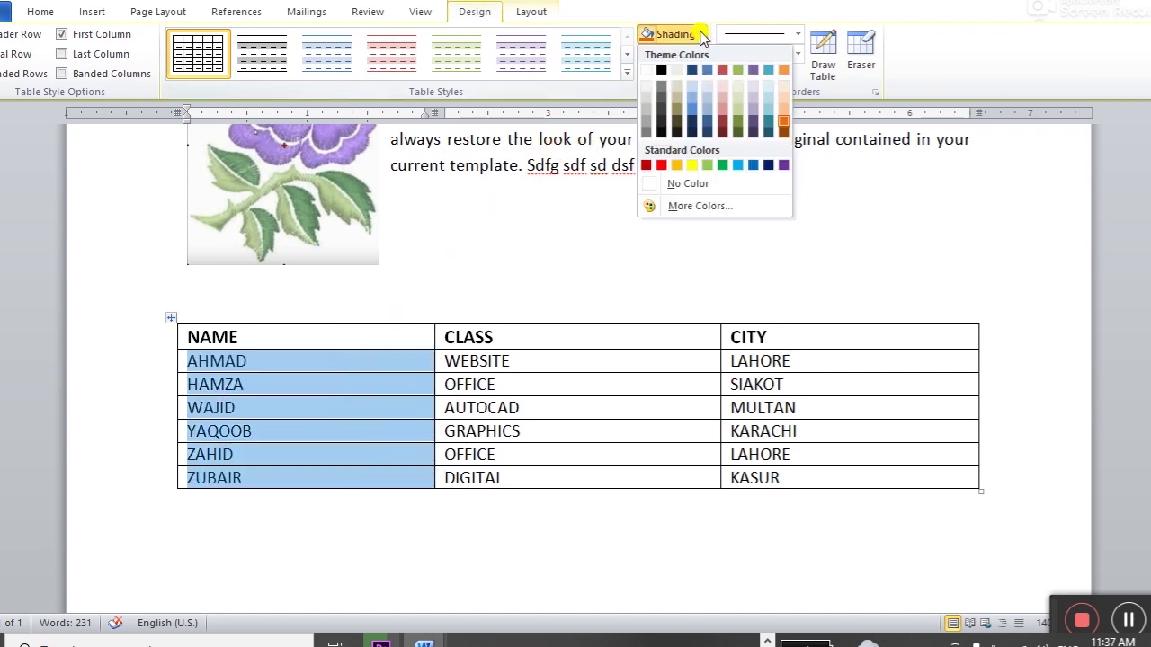
pyautogui.click(737, 165)
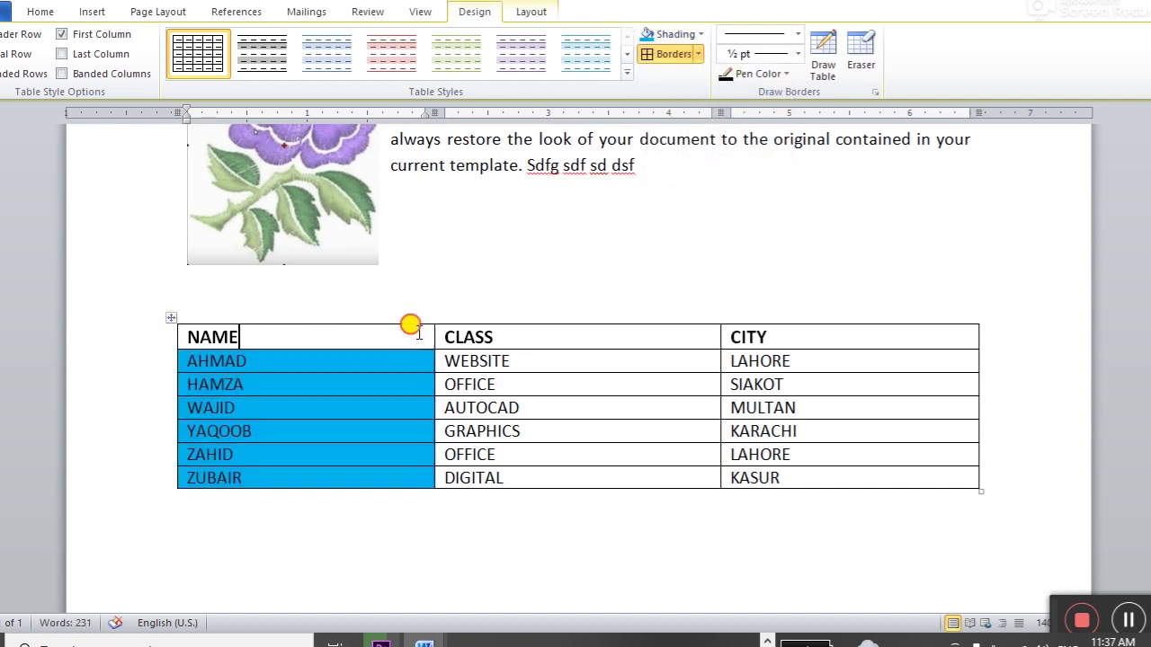
pyautogui.moveTo(406, 331); pyautogui.dragTo(746, 333)
pyautogui.click(701, 34)
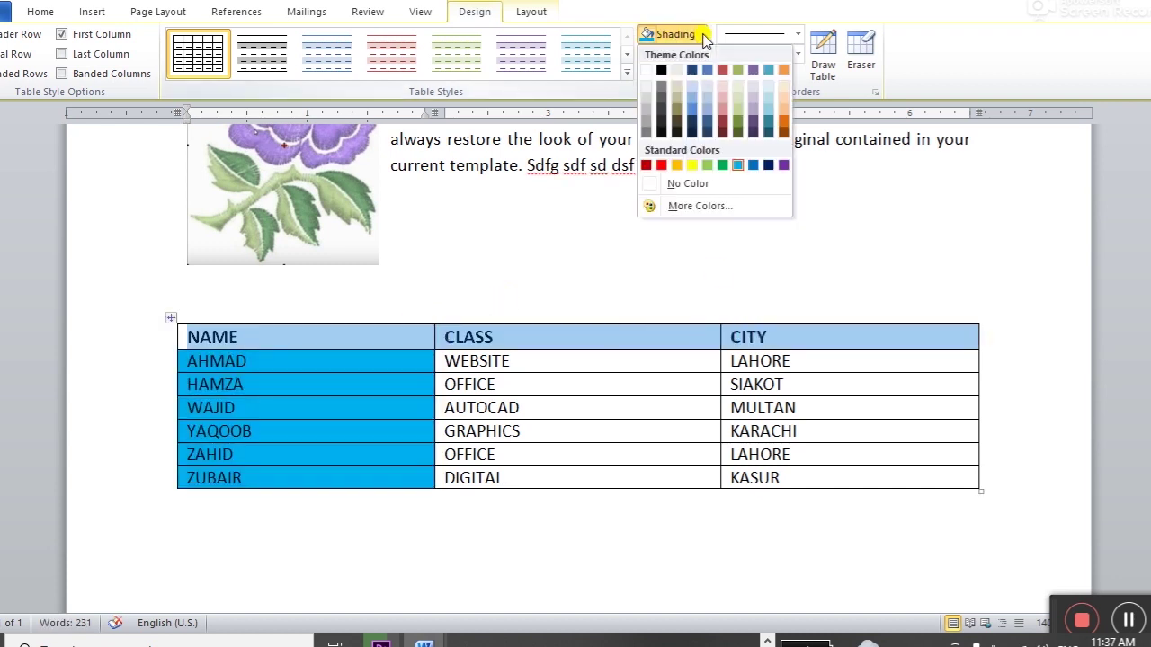
pyautogui.click(783, 70)
# Step: Recolour the name cells from AHMAD to ZUBAIR light orange
pyautogui.moveTo(411, 359); pyautogui.dragTo(404, 463)
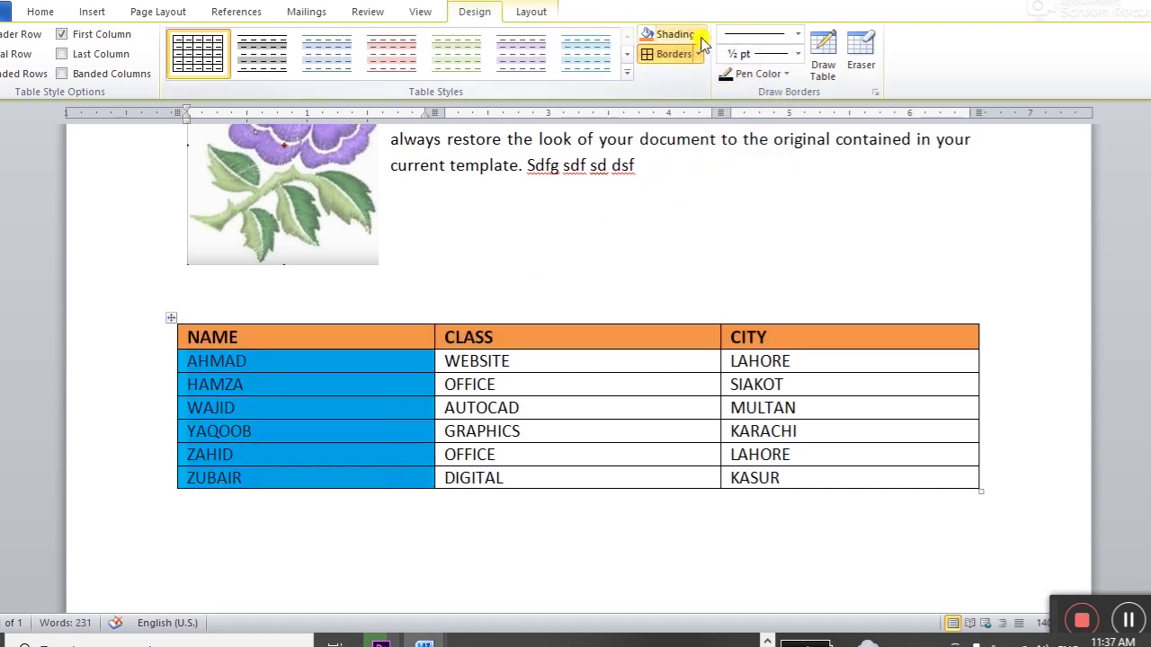
pyautogui.click(700, 34)
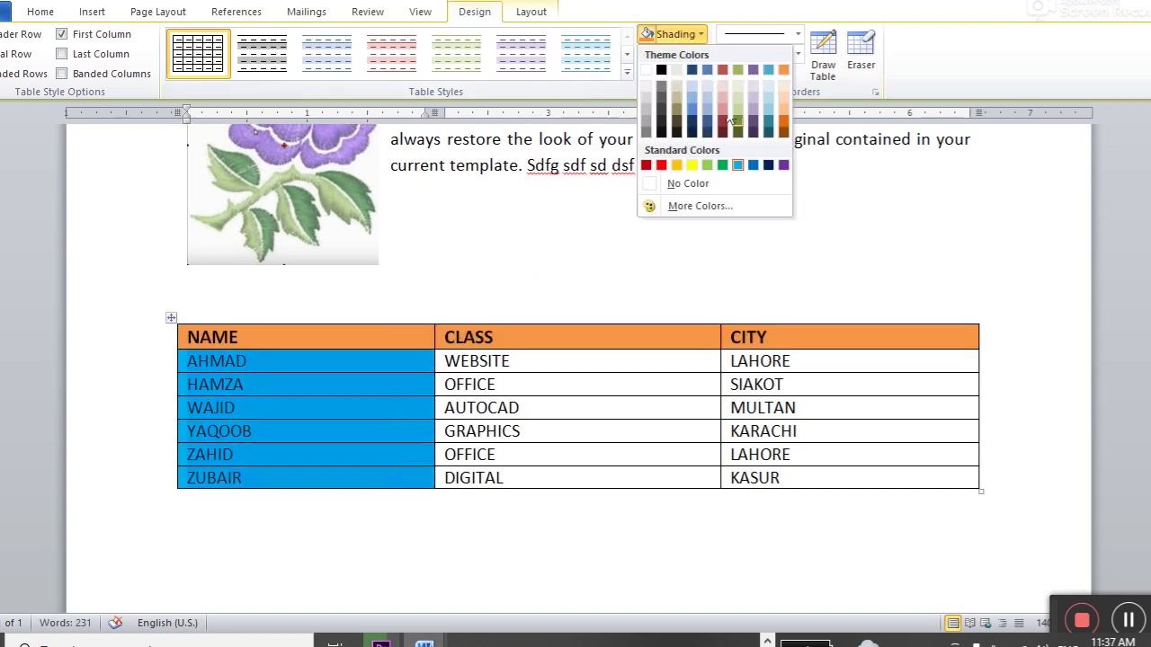
pyautogui.click(785, 108)
pyautogui.click(616, 382)
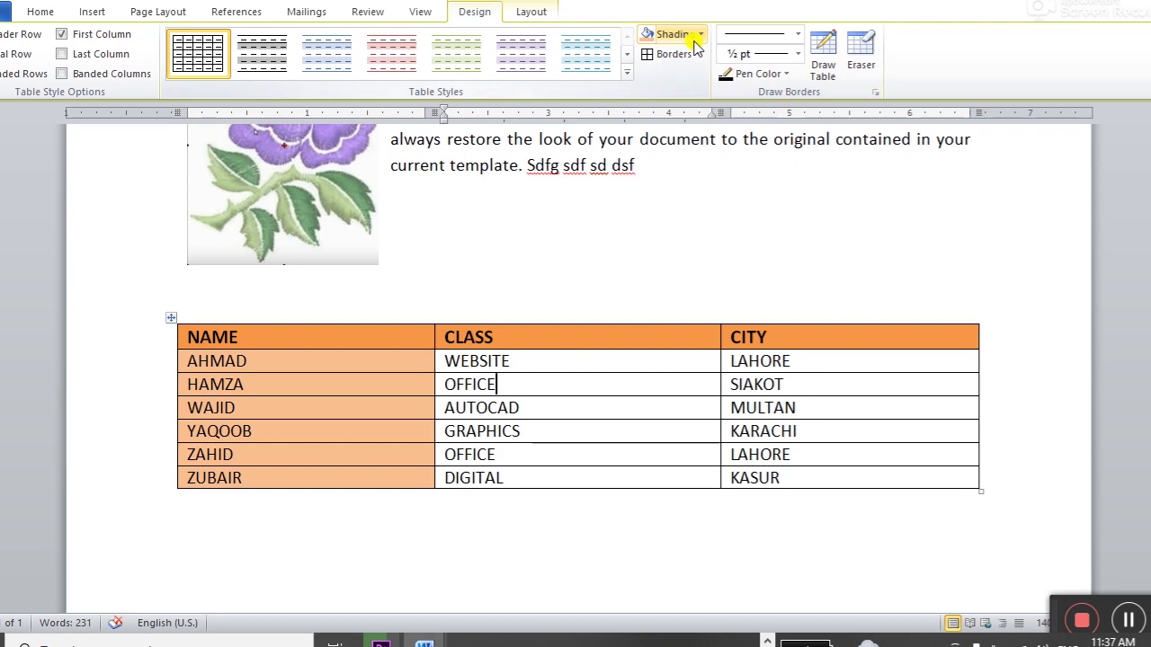
pyautogui.click(627, 76)
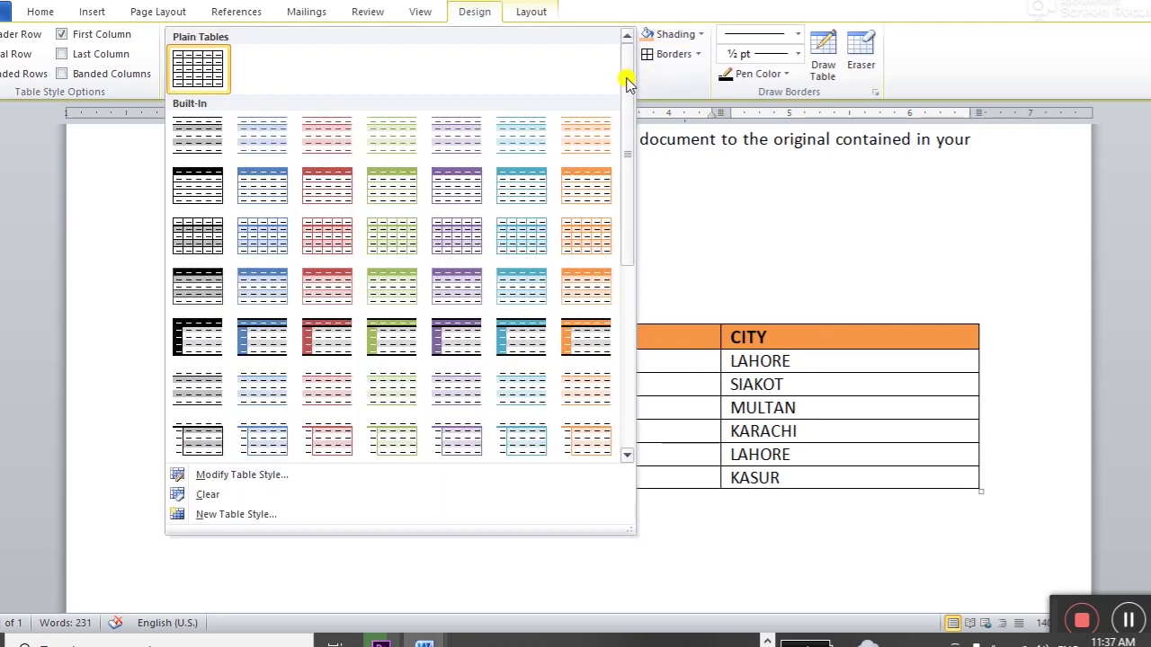
# Step: Apply a blue built-in table style and toggle First Column and Last Column shading
pyautogui.moveTo(627, 113); pyautogui.dragTo(625, 286)
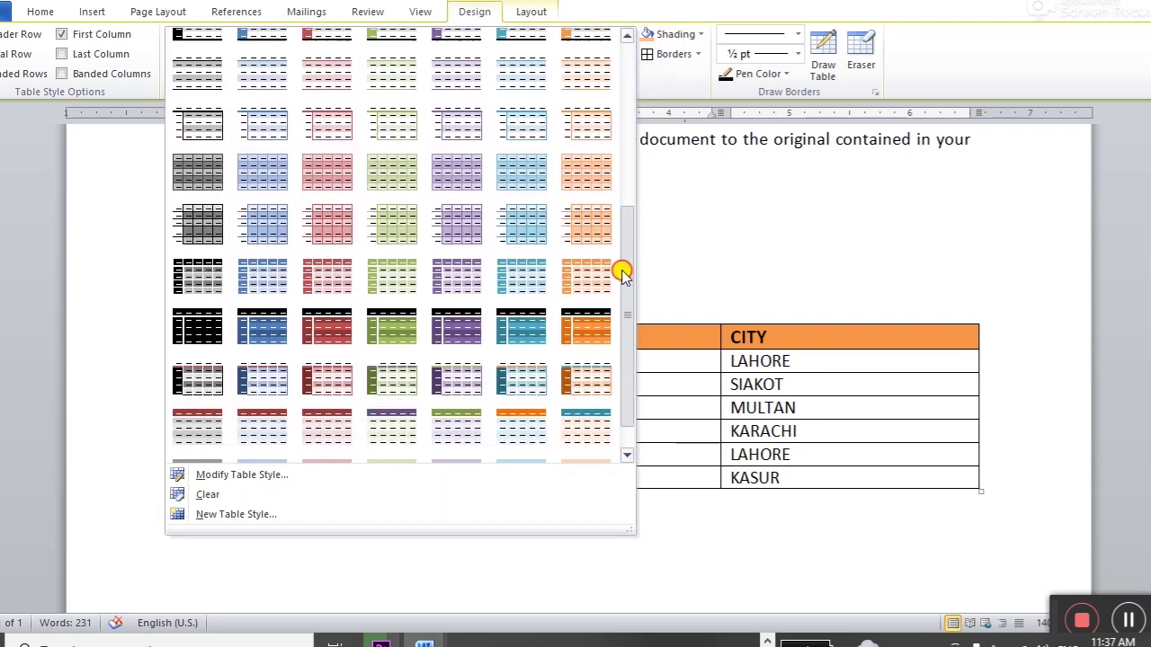
pyautogui.click(533, 303)
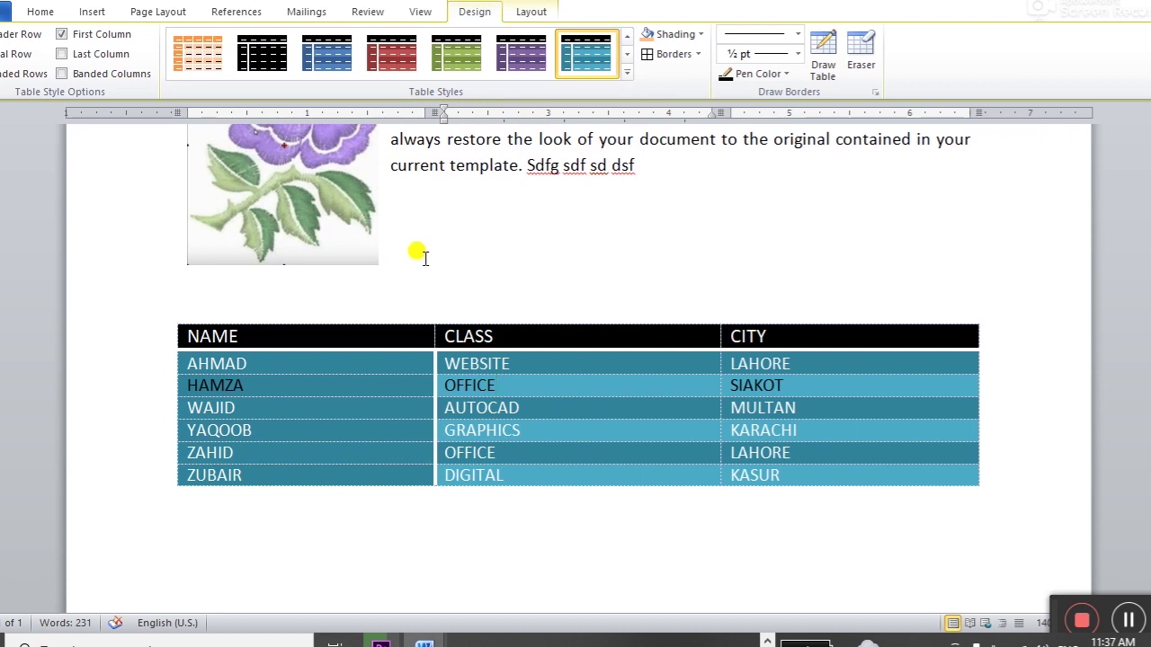
pyautogui.moveTo(579, 406)
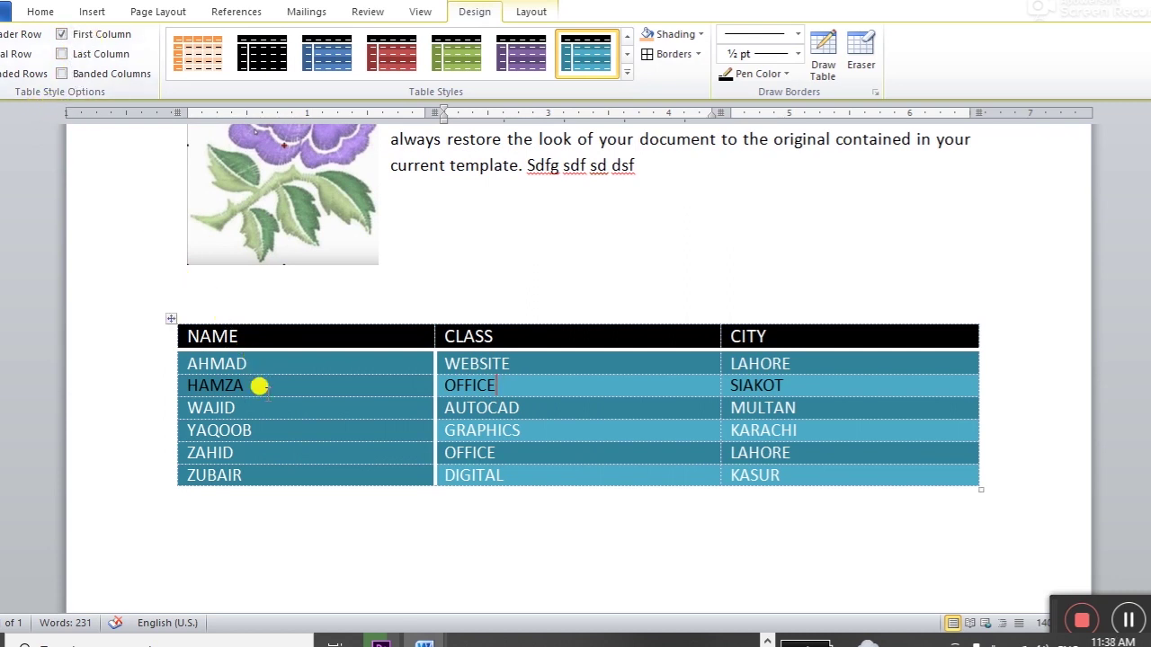
pyautogui.click(62, 36)
pyautogui.click(62, 36)
pyautogui.click(62, 36)
pyautogui.click(61, 55)
pyautogui.click(61, 55)
# Step: Toggle the Header Row, Total Row, Banded Rows and Banded Columns style options
pyautogui.click(2, 34)
pyautogui.click(1, 34)
pyautogui.click(2, 54)
pyautogui.click(2, 54)
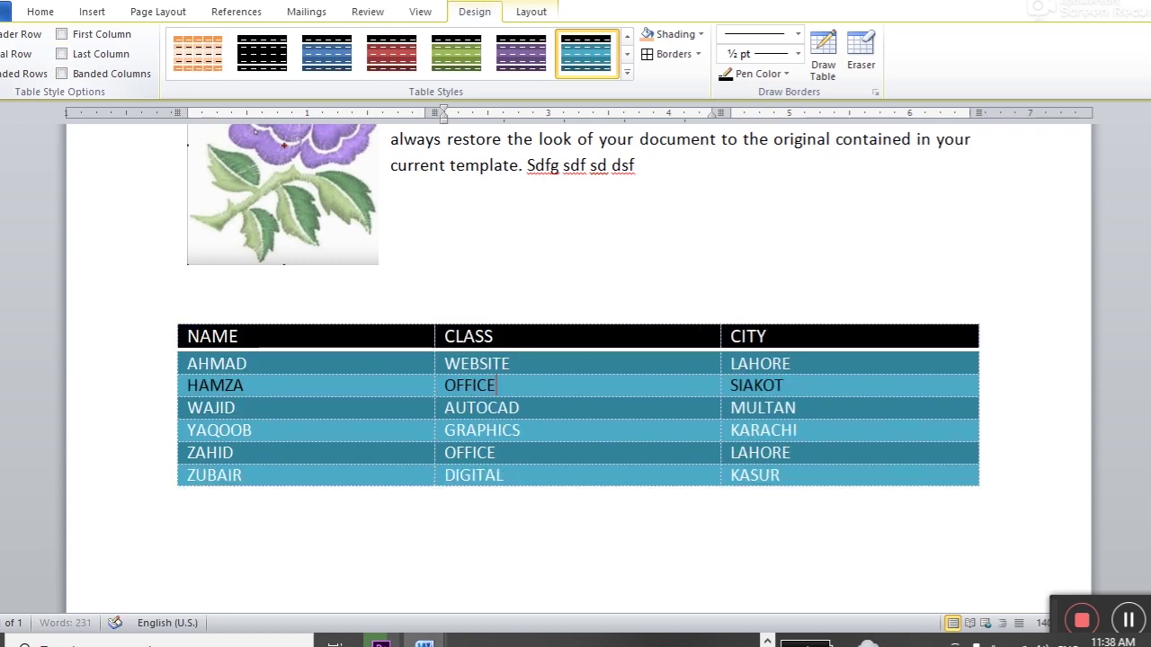
pyautogui.click(2, 54)
pyautogui.click(2, 74)
pyautogui.click(2, 73)
pyautogui.click(62, 75)
pyautogui.click(62, 76)
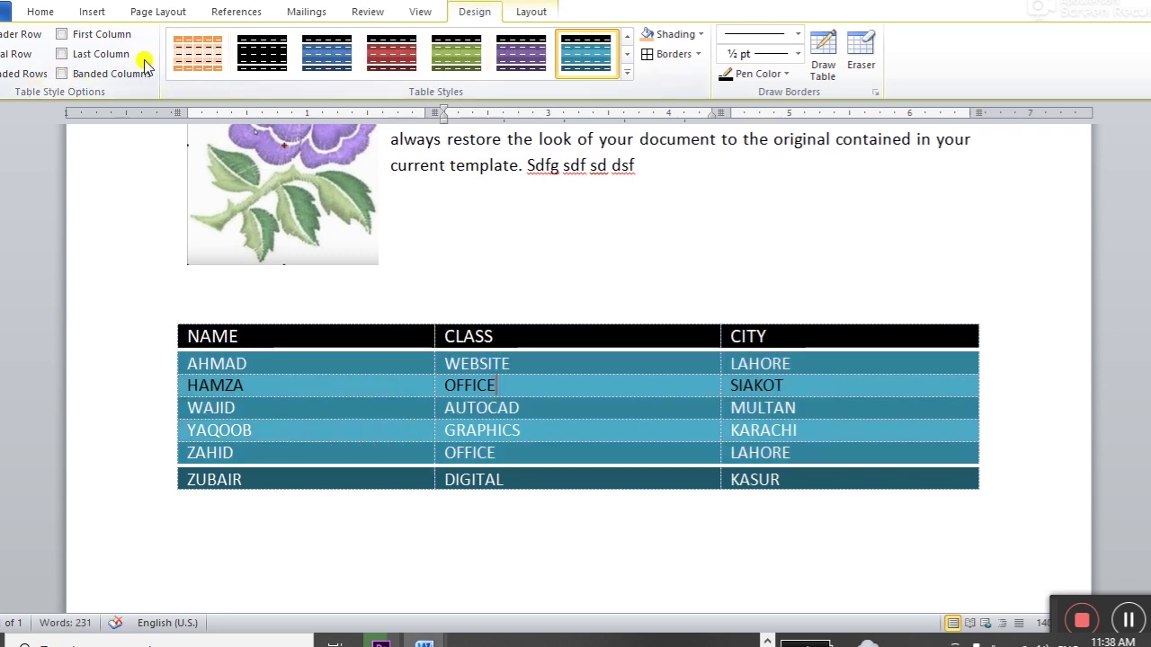
pyautogui.moveTo(549, 348)
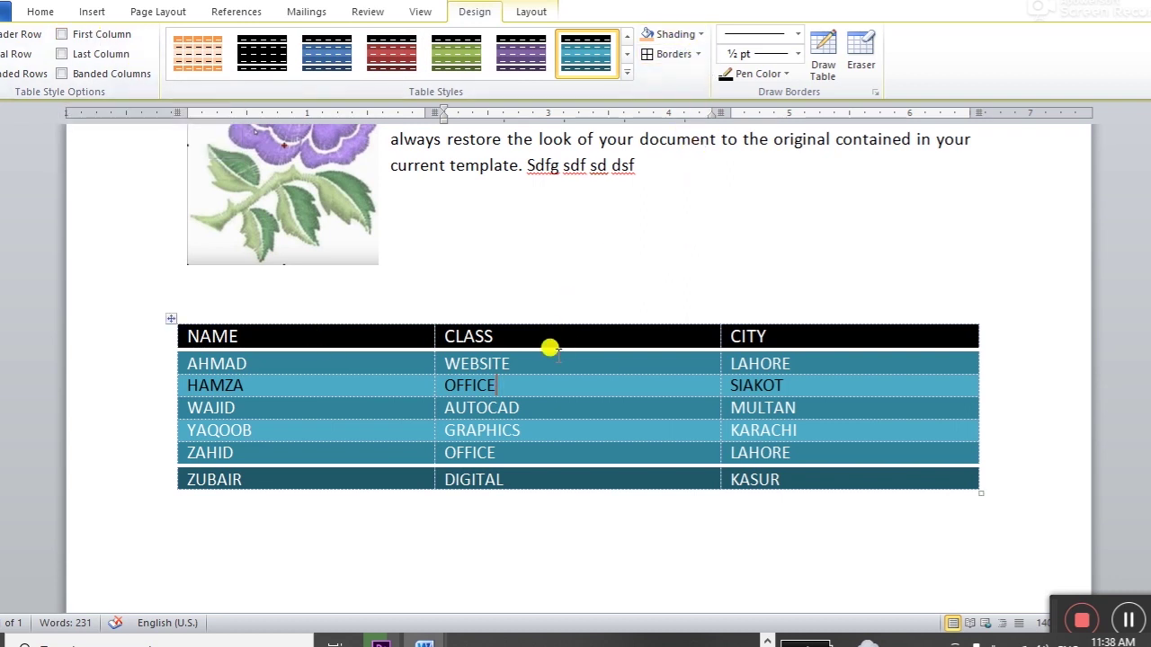
# Step: Undo the styling back to the plain grid table style
pyautogui.hotkey('ctrl', 'z')
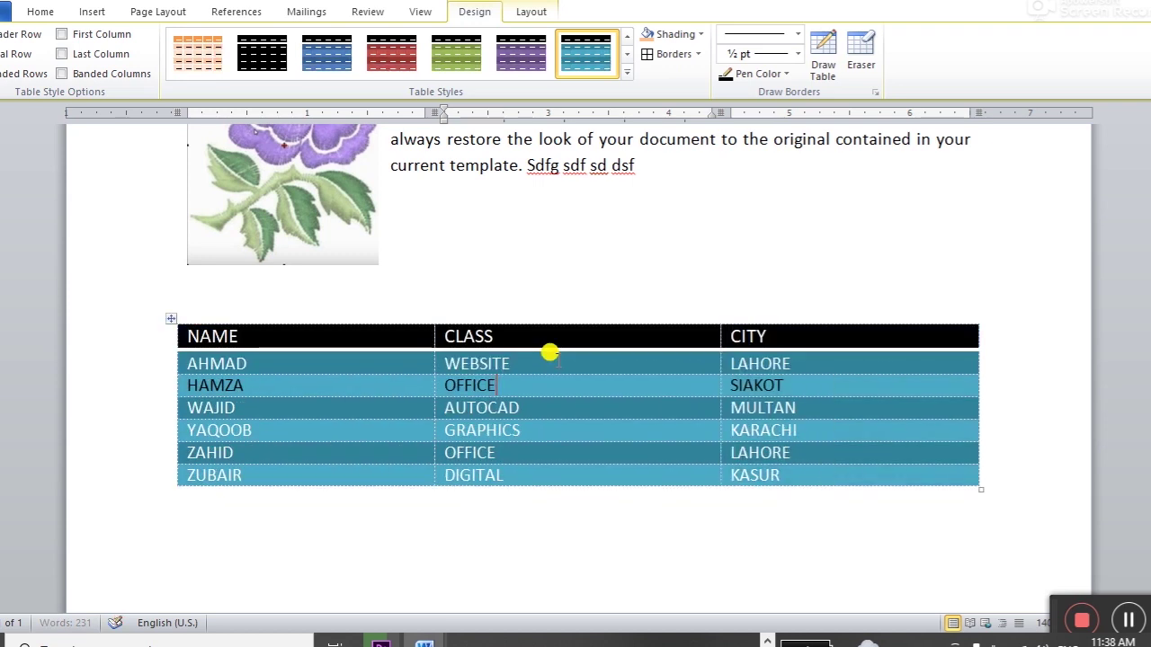
pyautogui.hotkey('ctrl', 'z')
pyautogui.hotkey('ctrl', 'z')
pyautogui.hotkey('ctrl', 'z')
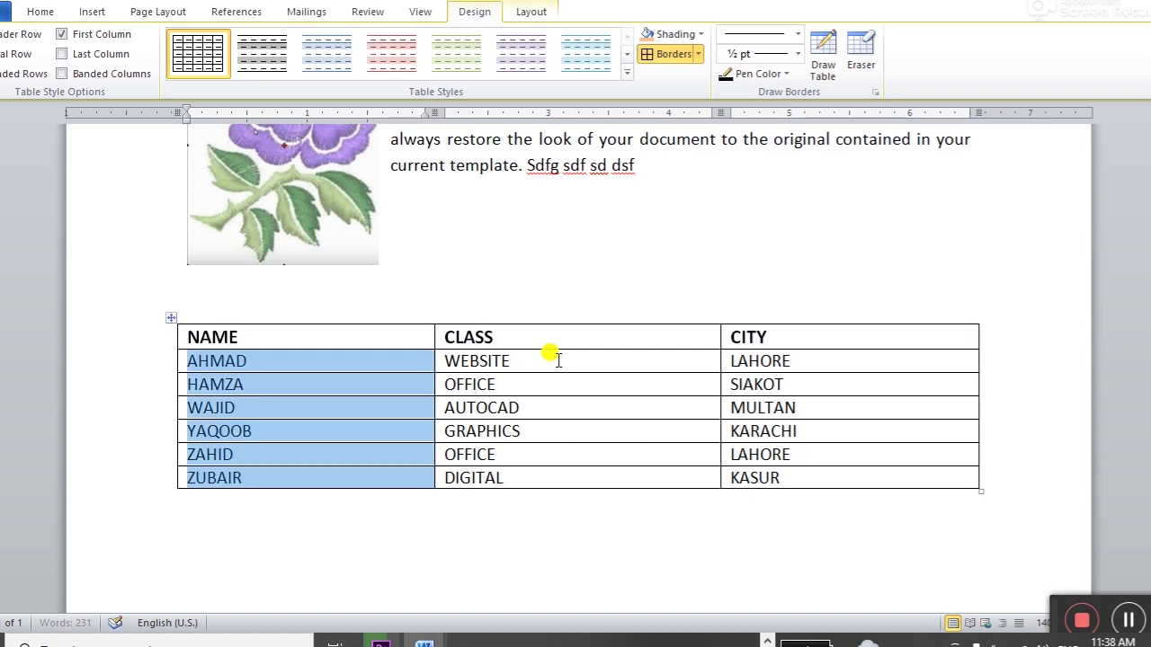
pyautogui.hotkey('ctrl', 'z')
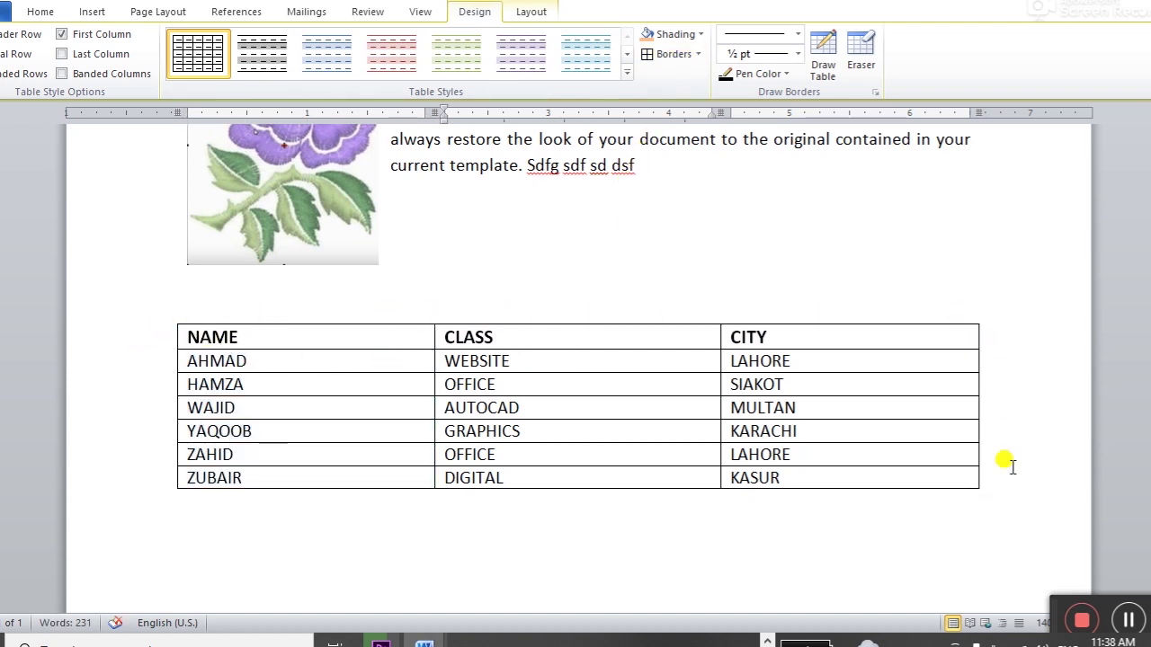
# Step: Set the table's borders in Borders and Shading, trying double lines before settling on single solid lines
pyautogui.click(171, 316)
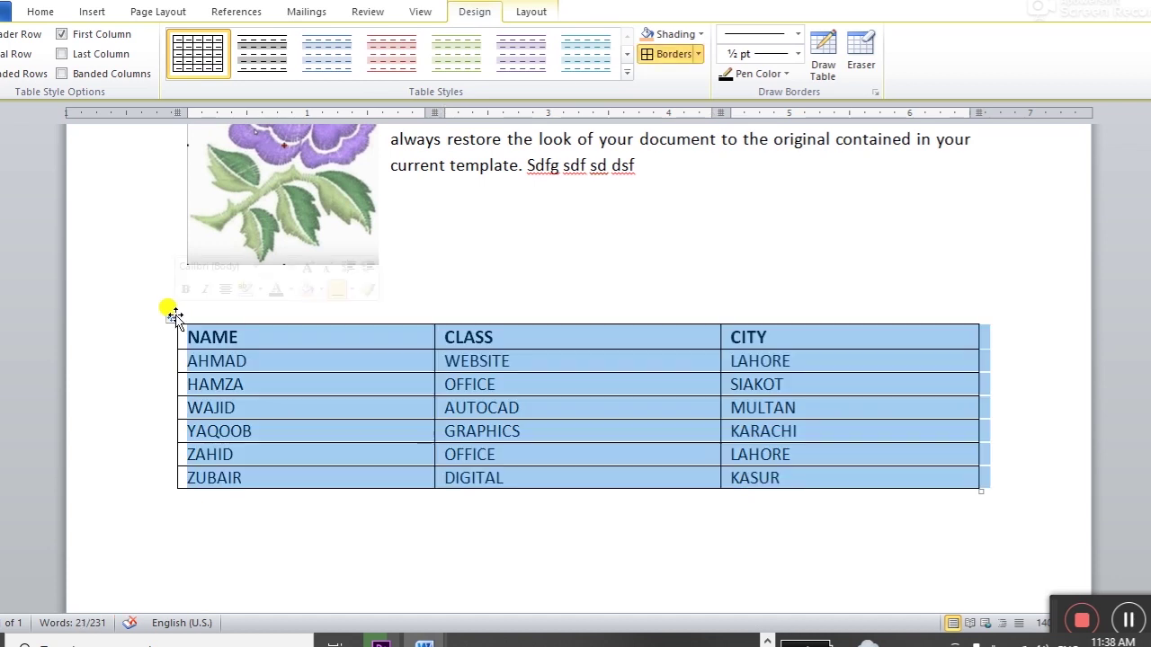
pyautogui.click(698, 56)
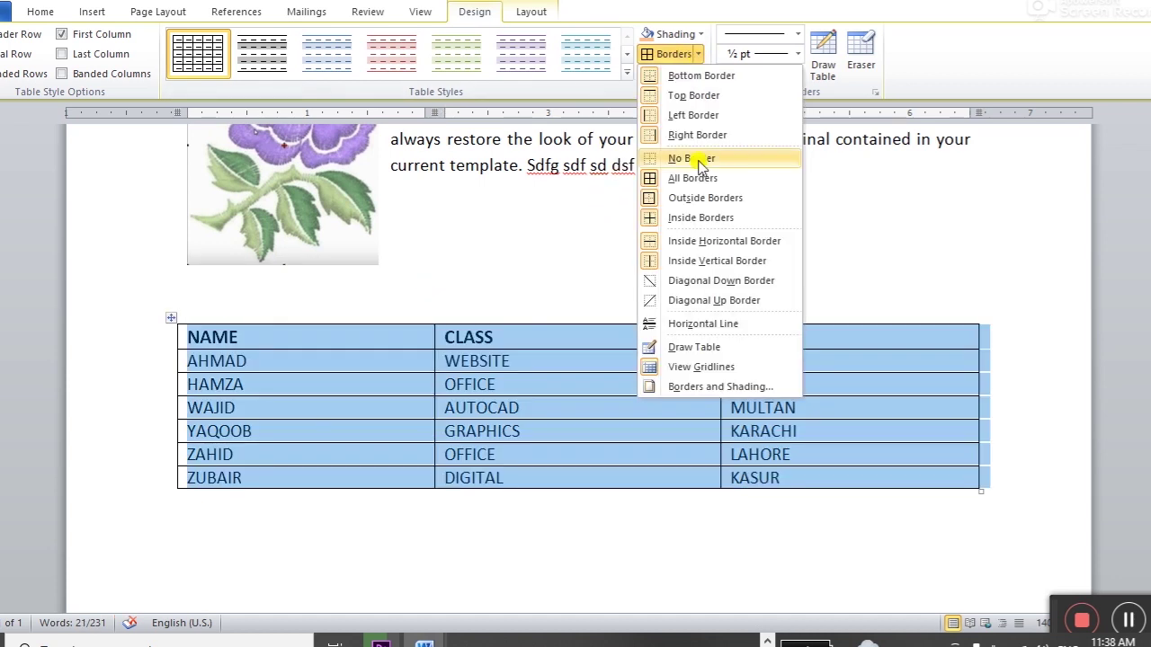
pyautogui.click(715, 388)
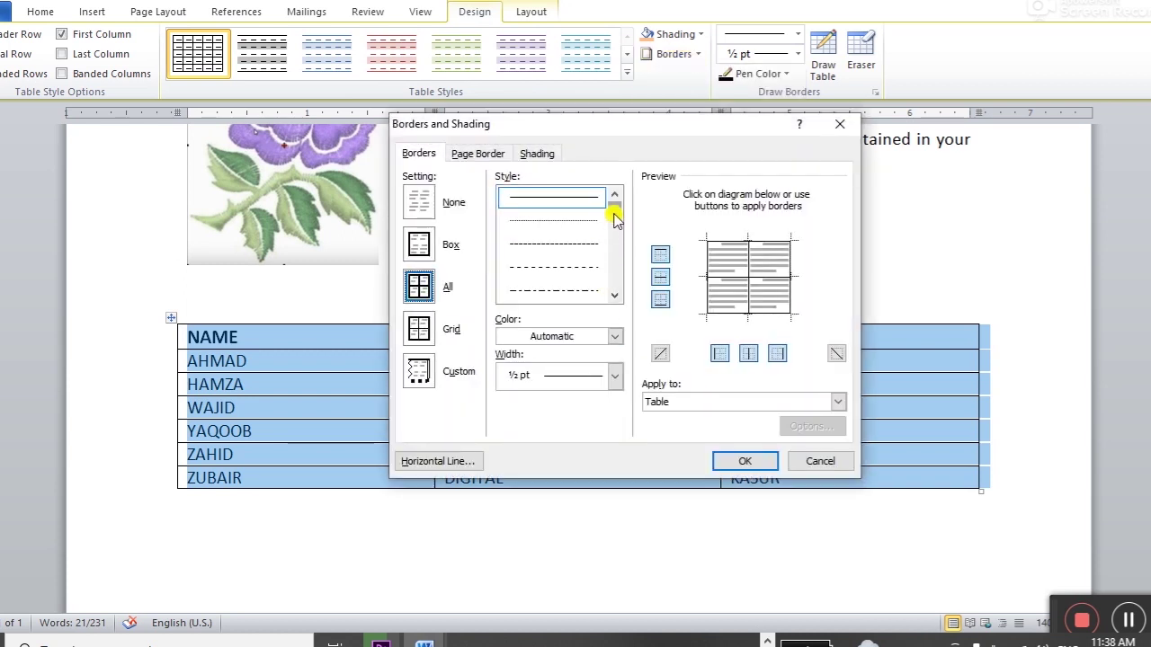
pyautogui.click(611, 226)
pyautogui.click(578, 227)
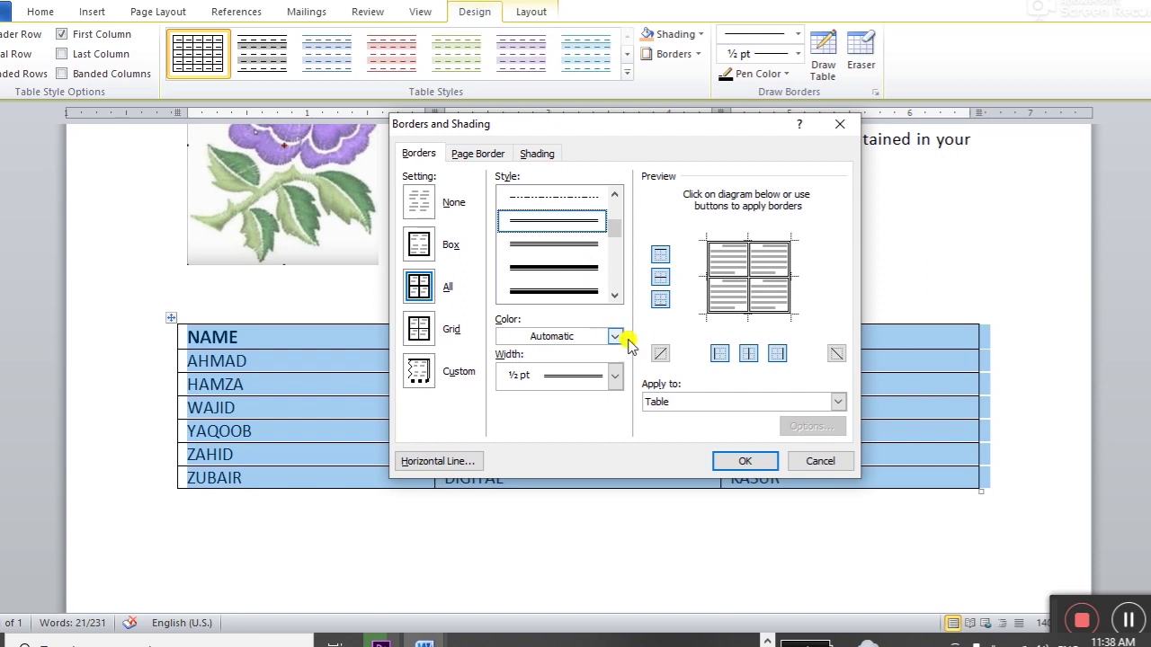
pyautogui.click(660, 279)
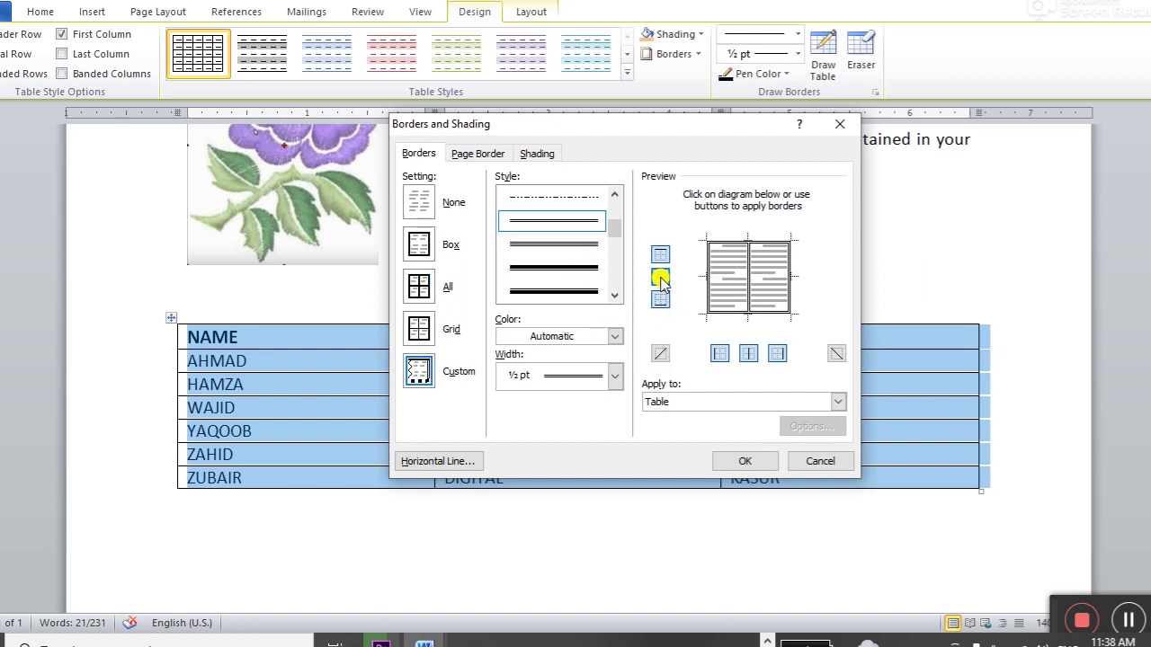
pyautogui.click(660, 279)
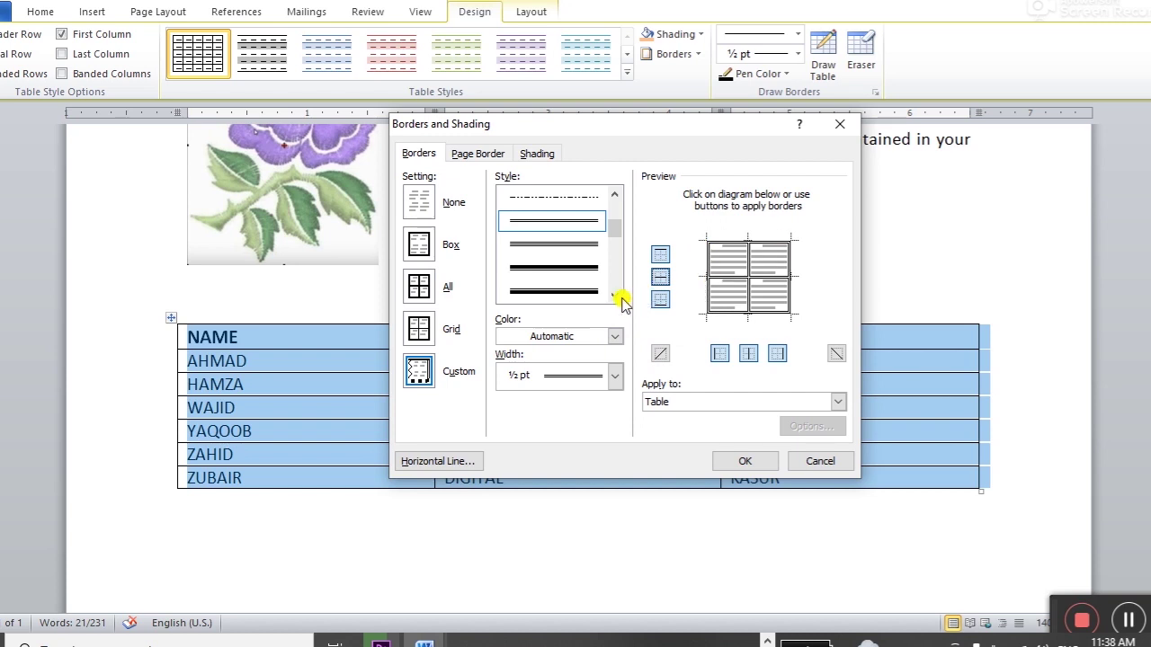
pyautogui.moveTo(617, 227); pyautogui.dragTo(617, 206)
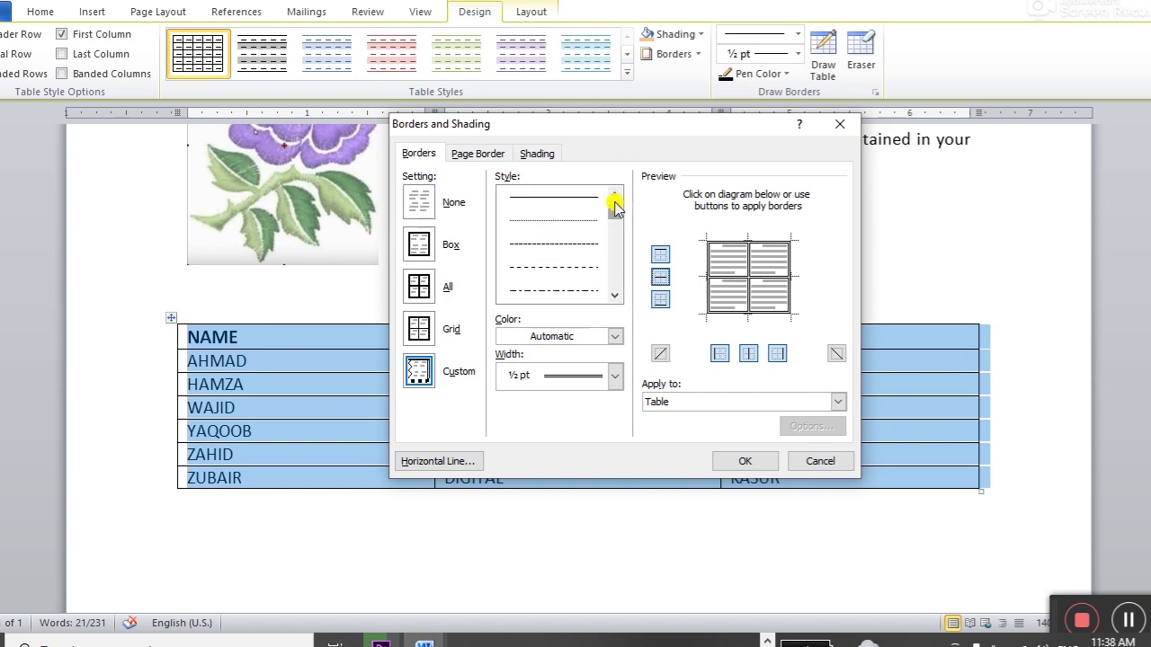
pyautogui.click(572, 200)
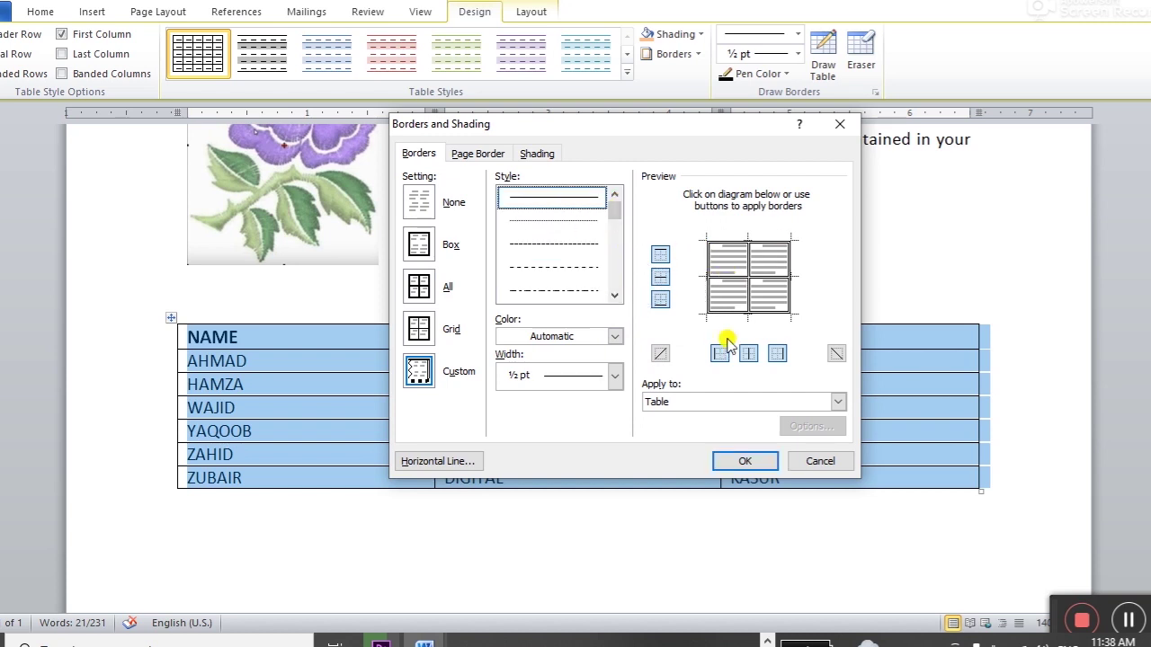
pyautogui.click(737, 282)
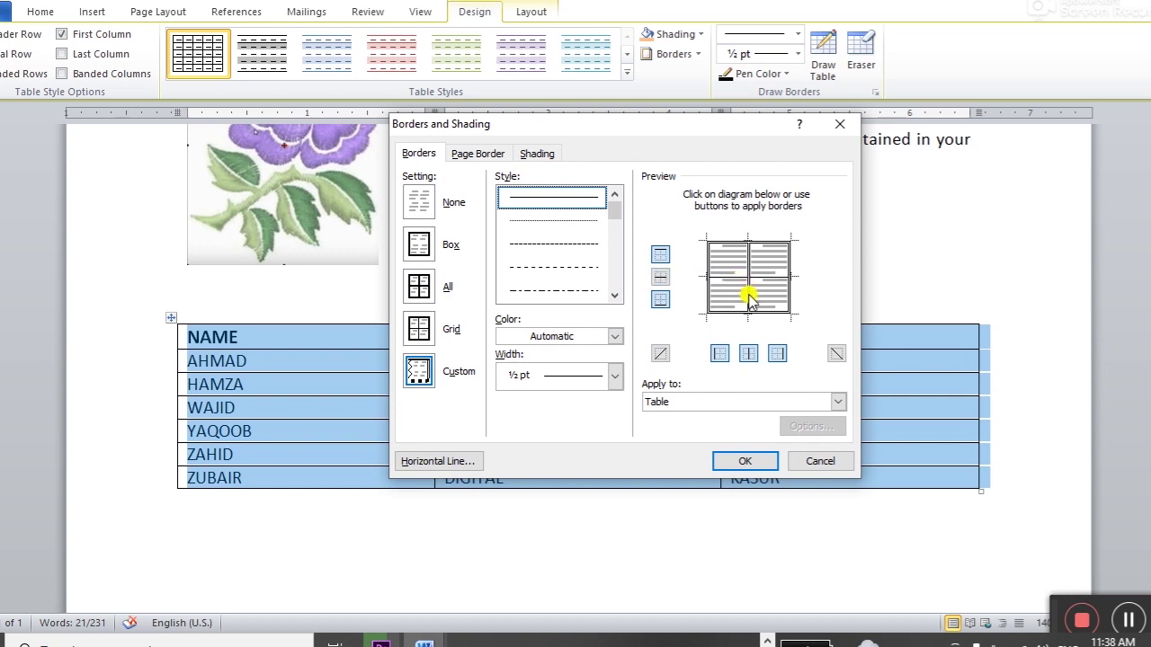
pyautogui.click(743, 461)
pyautogui.click(737, 509)
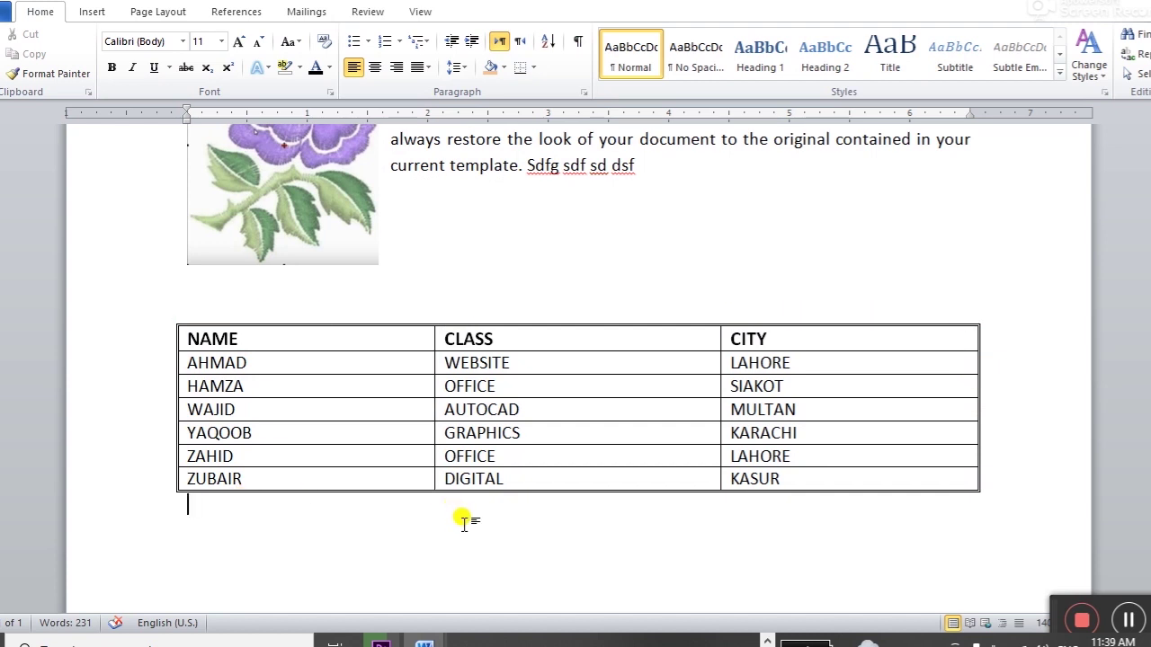
# Step: Place the caret in the table and reopen the Borders list on Table Tools Design
pyautogui.scroll(3, 476, 422)
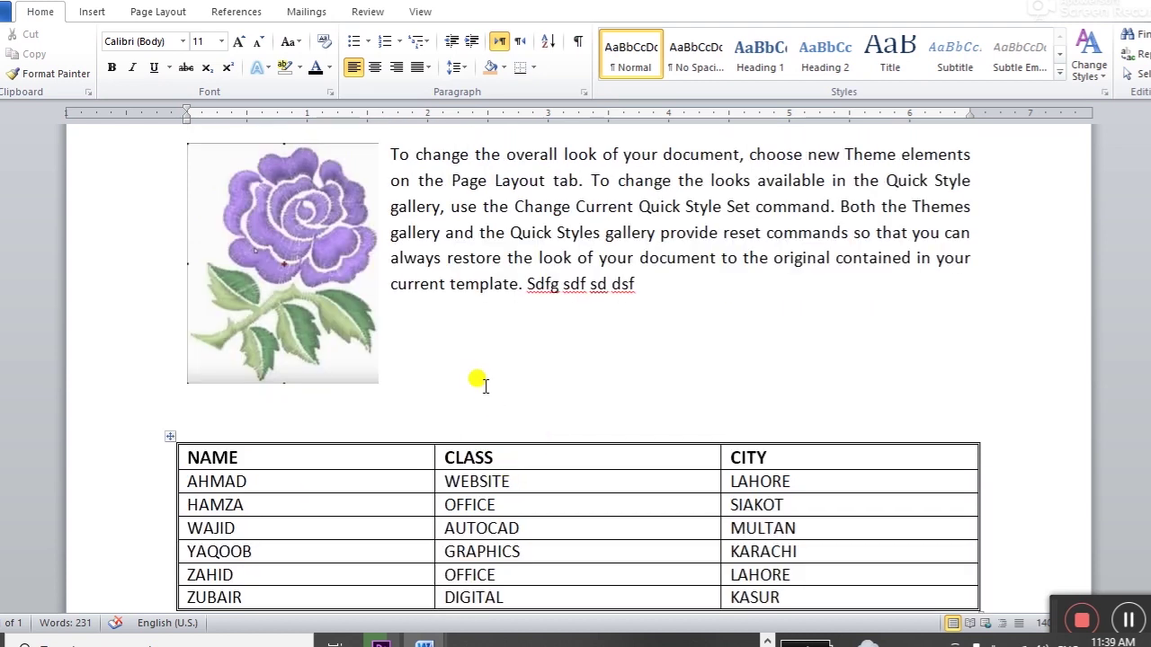
pyautogui.click(533, 69)
pyautogui.click(446, 461)
pyautogui.click(528, 12)
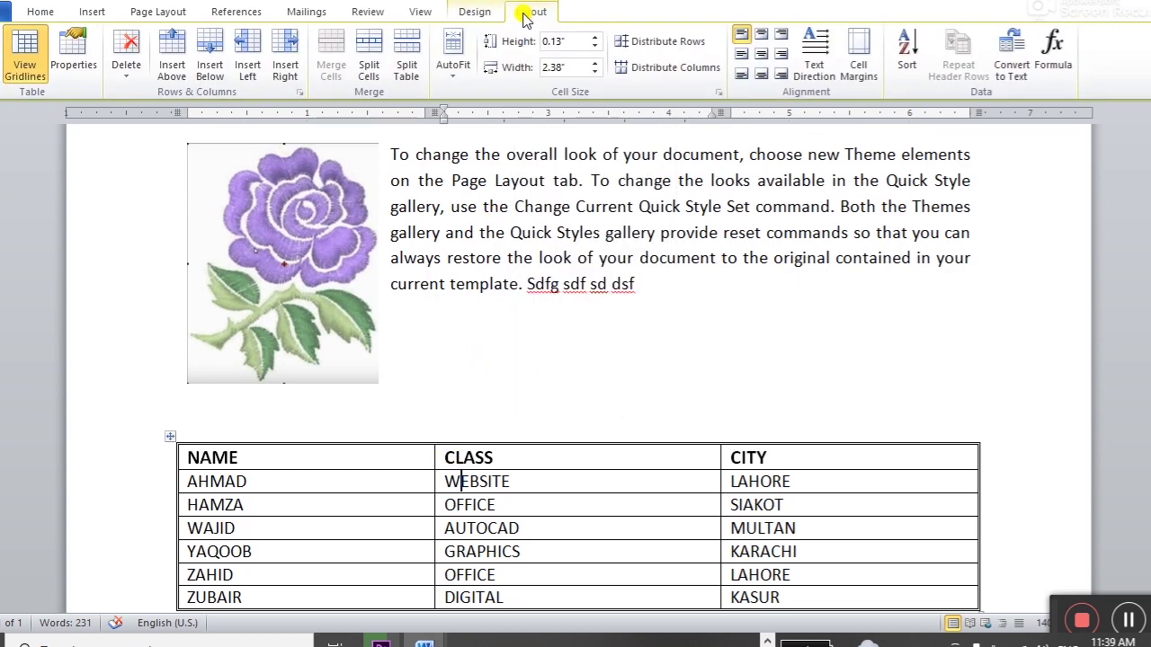
pyautogui.click(474, 13)
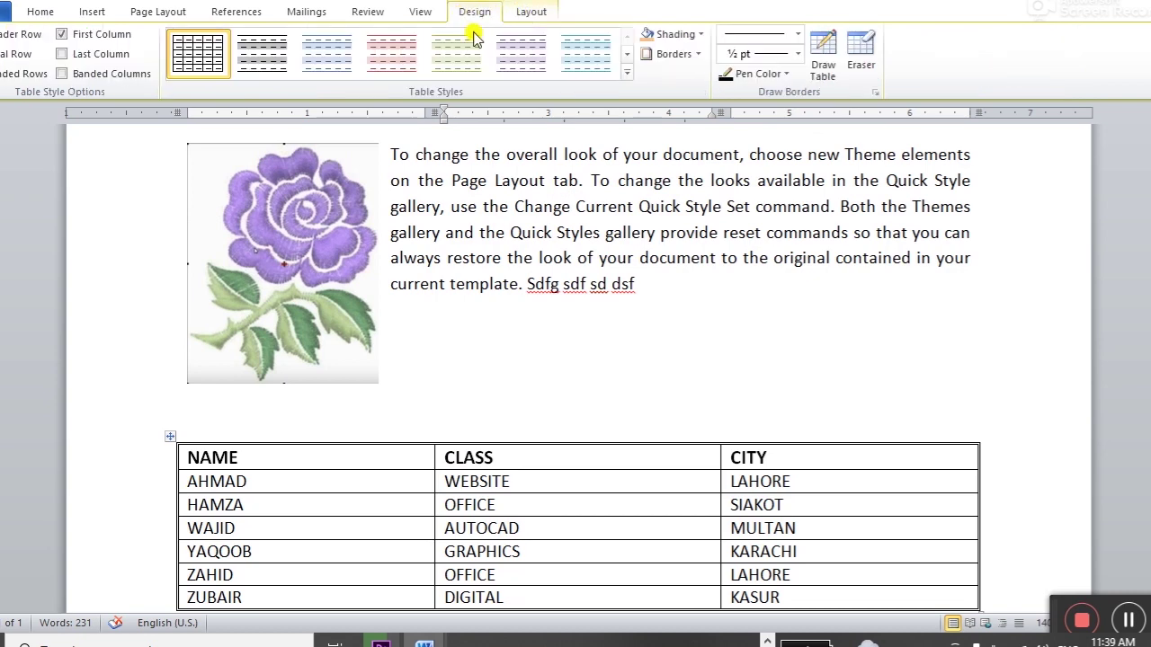
pyautogui.click(698, 56)
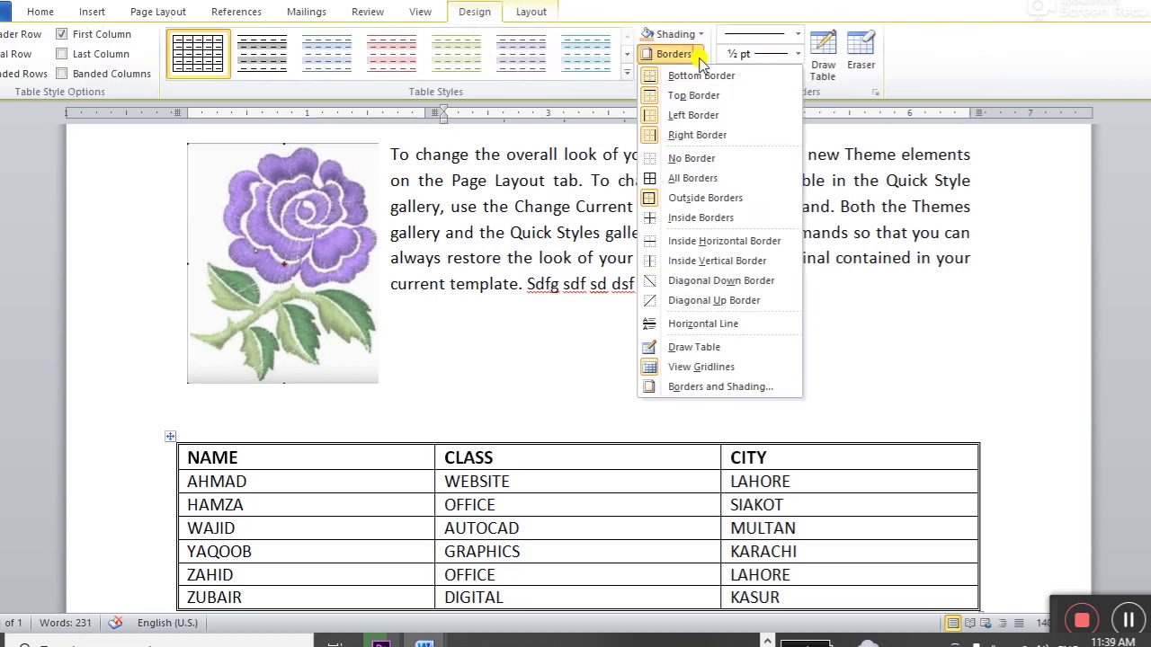
# Step: Apply the cupcake art page border via Borders and Shading
pyautogui.click(739, 388)
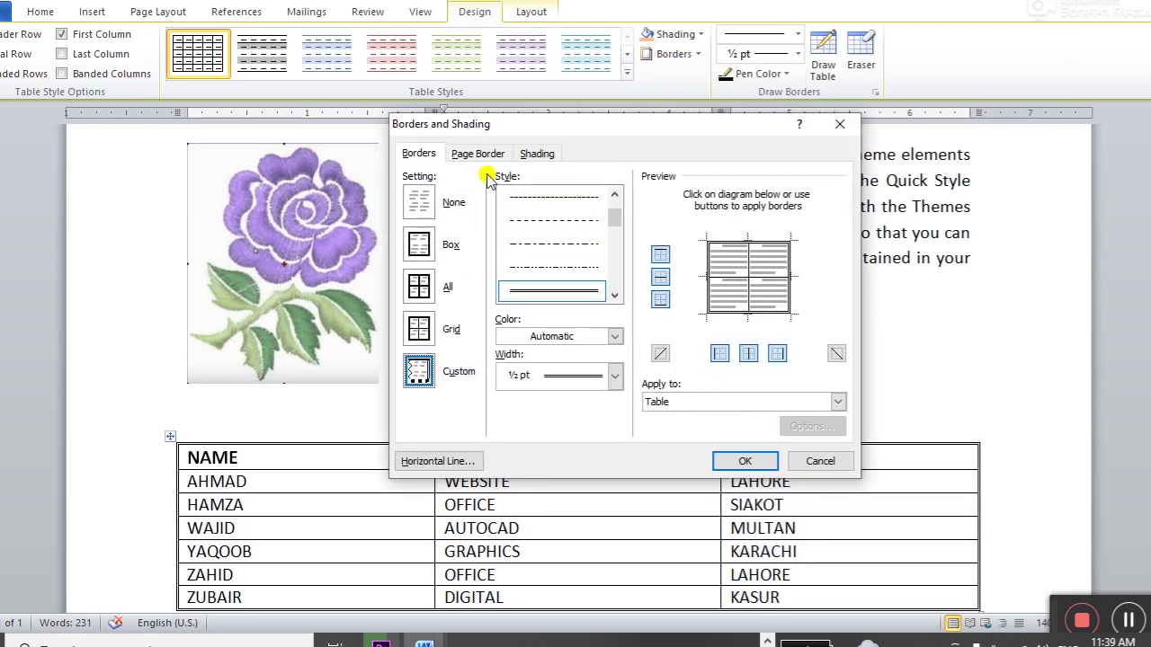
pyautogui.click(482, 155)
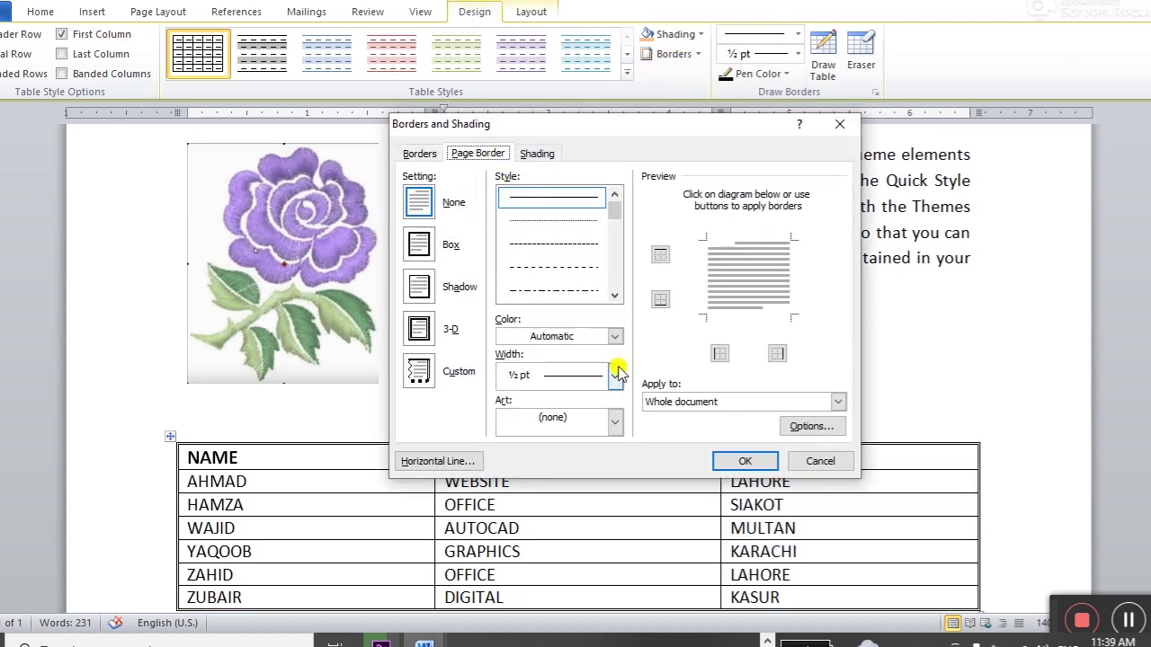
pyautogui.click(618, 424)
pyautogui.click(594, 490)
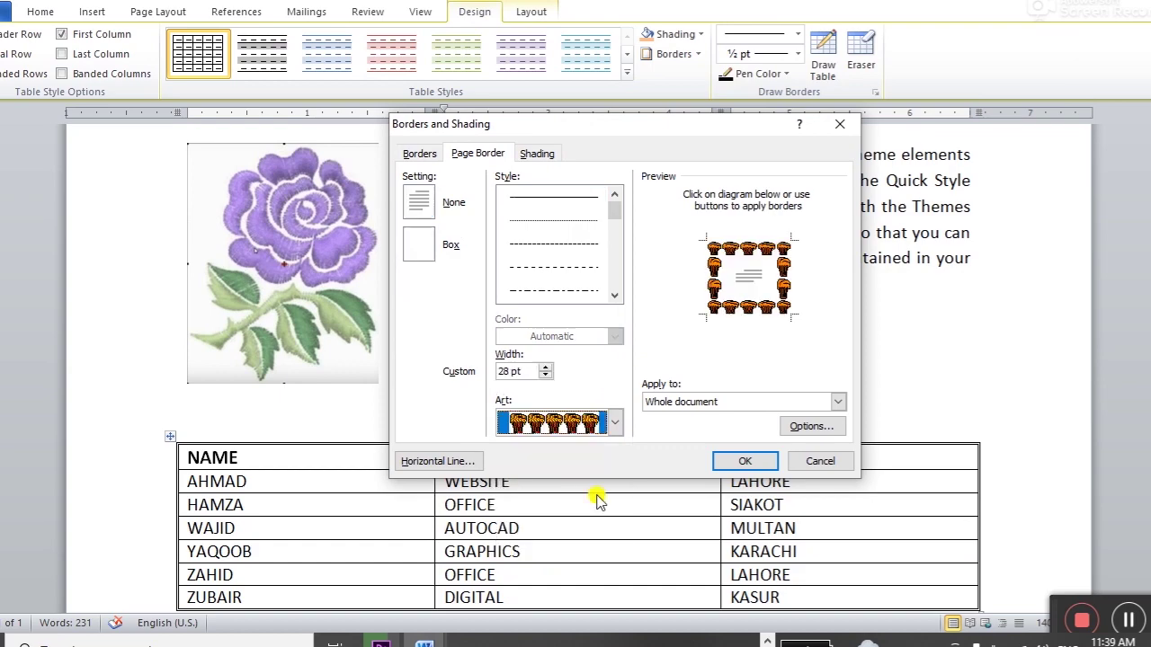
pyautogui.click(723, 464)
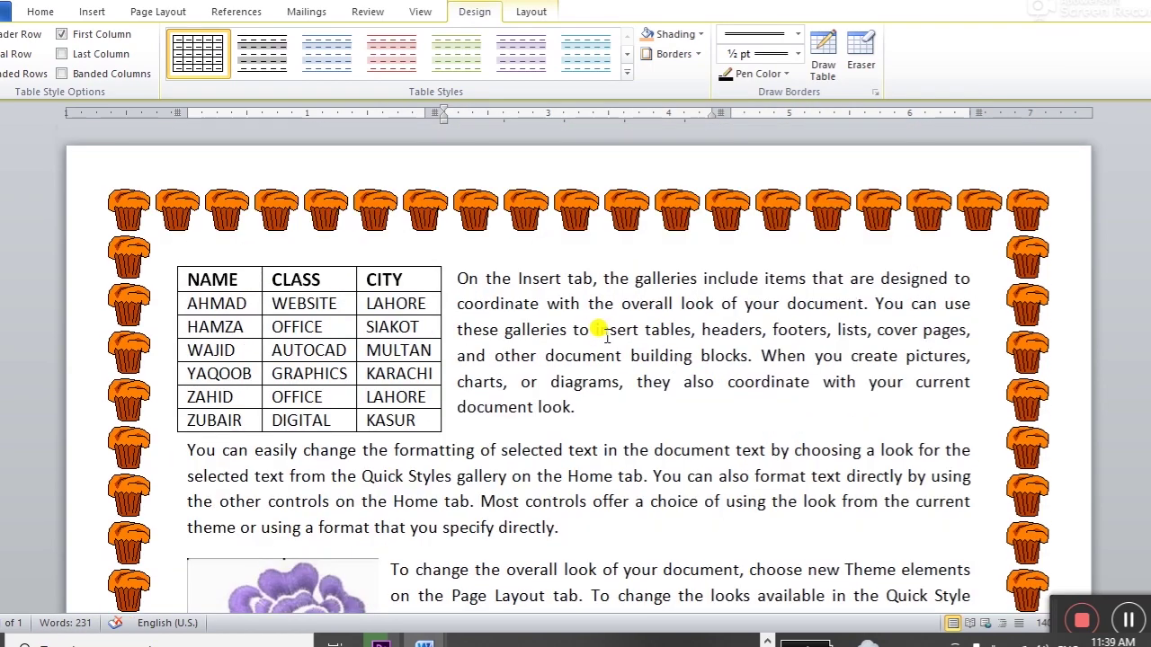
# Step: Undo the cupcake border and put the caret after 'document look.'
pyautogui.hotkey('ctrl', 'z')
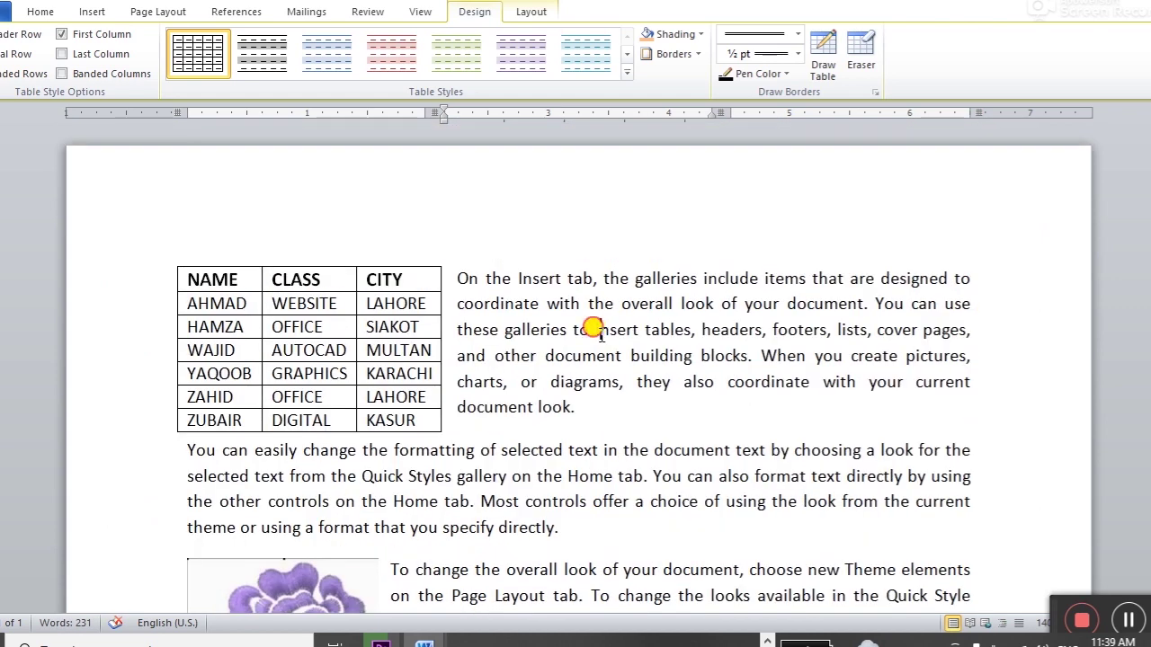
pyautogui.click(411, 330)
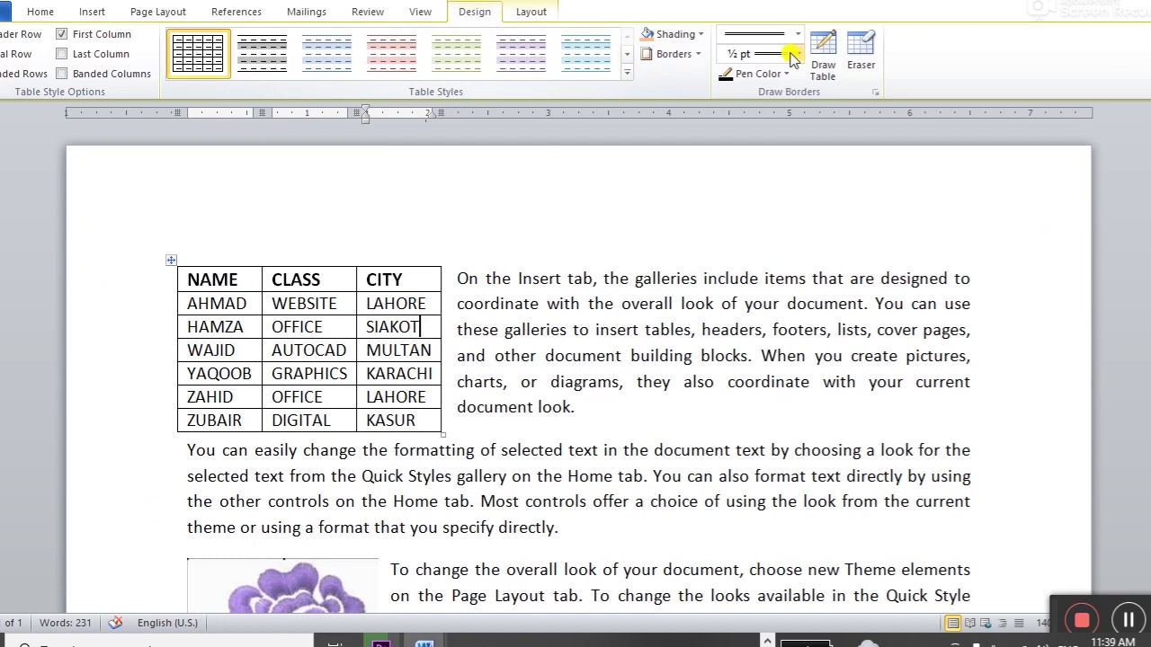
pyautogui.click(531, 11)
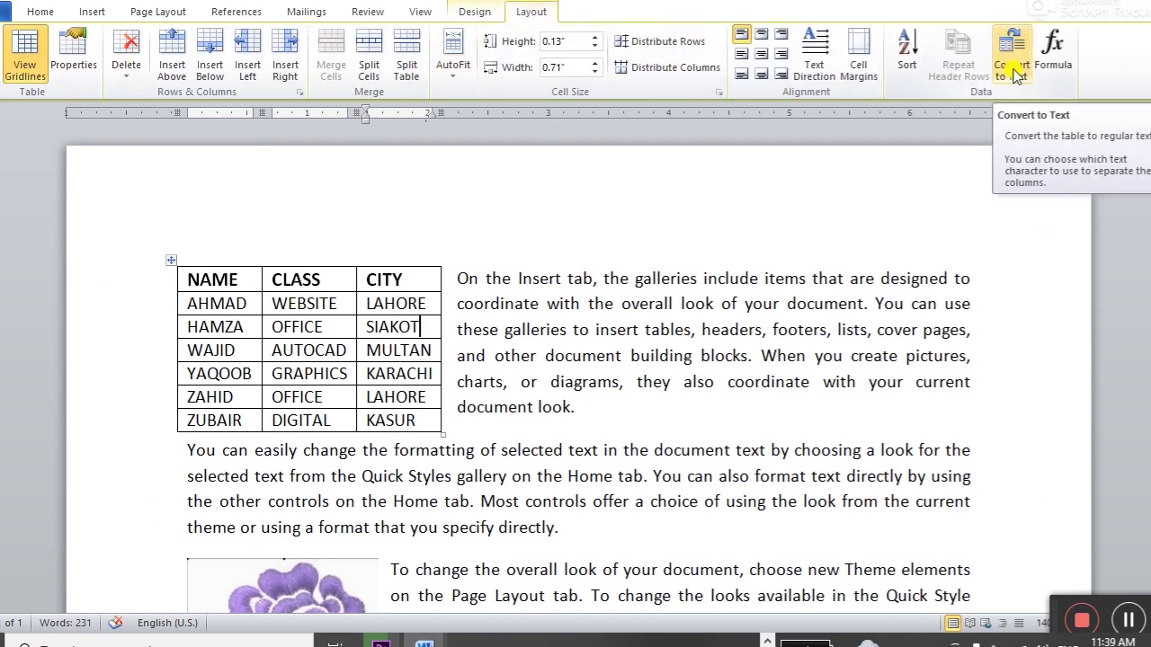
pyautogui.click(607, 404)
pyautogui.click(91, 13)
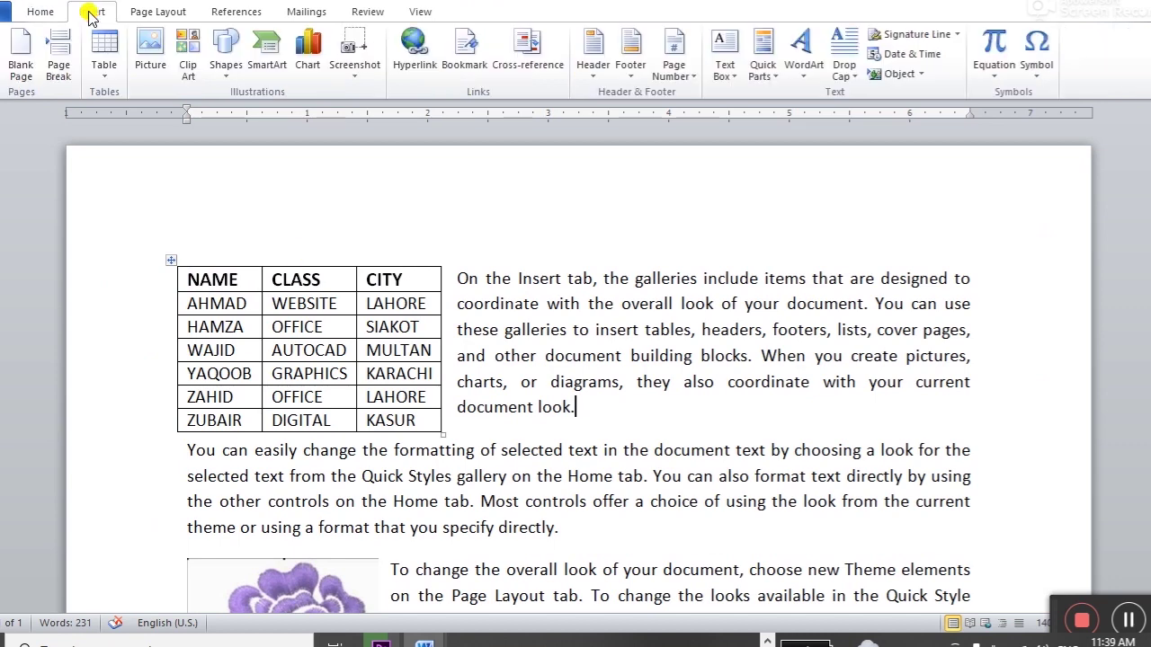
# Step: Open the Insert tab's Shapes gallery after briefly opening the Table dropdown
pyautogui.click(103, 75)
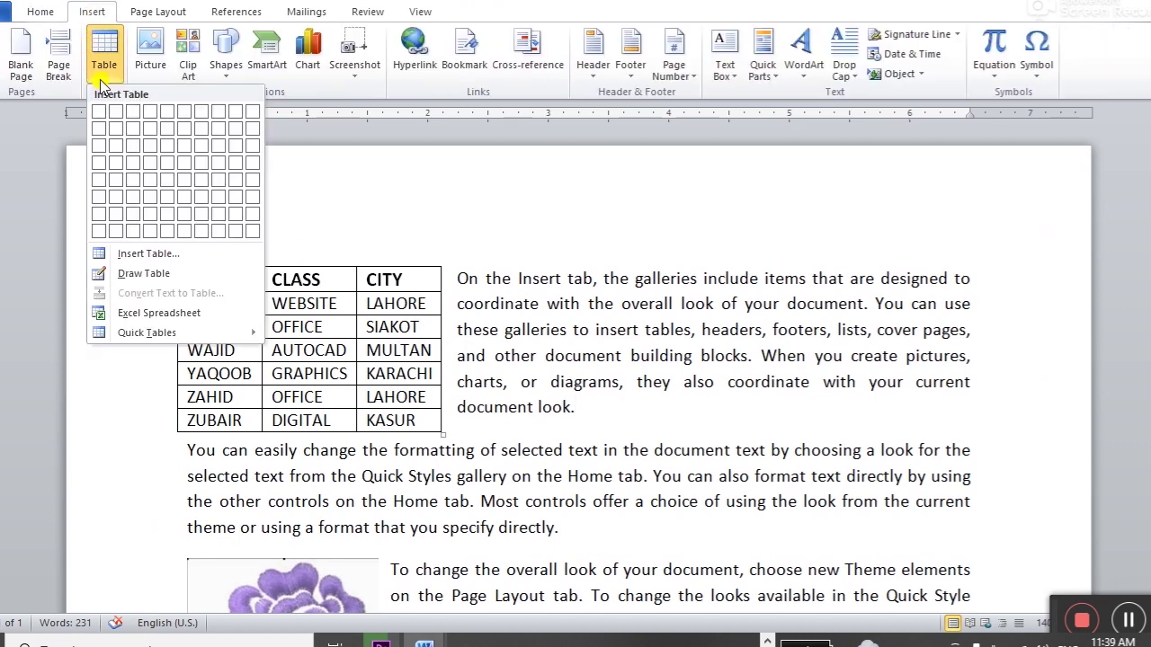
pyautogui.click(102, 81)
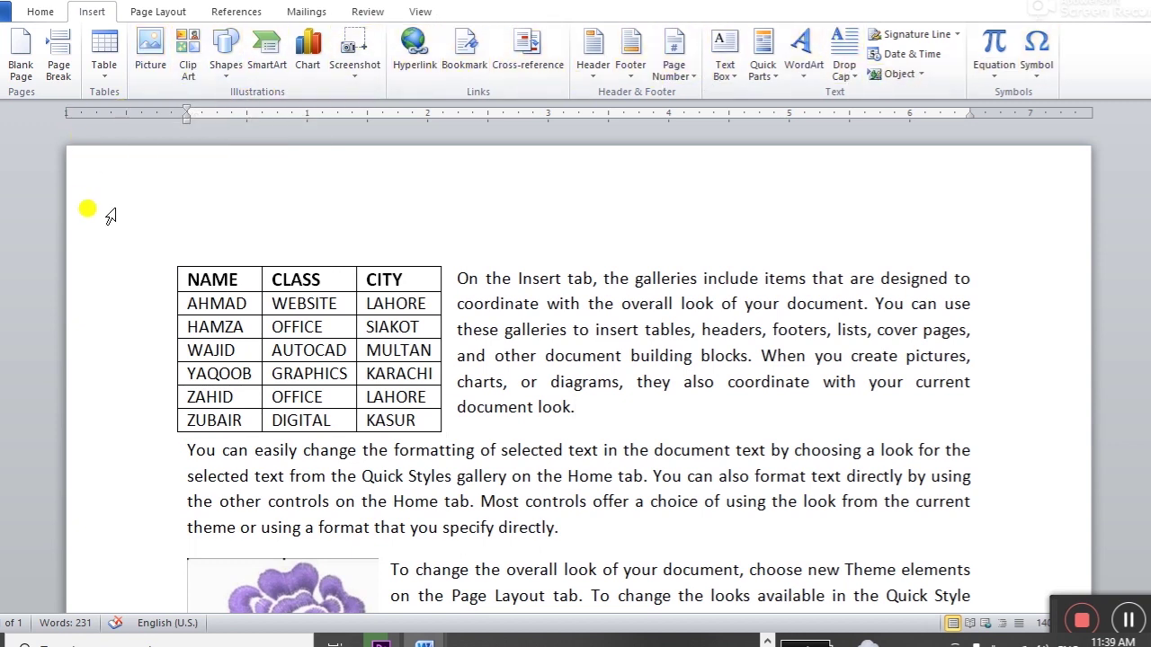
pyautogui.click(225, 79)
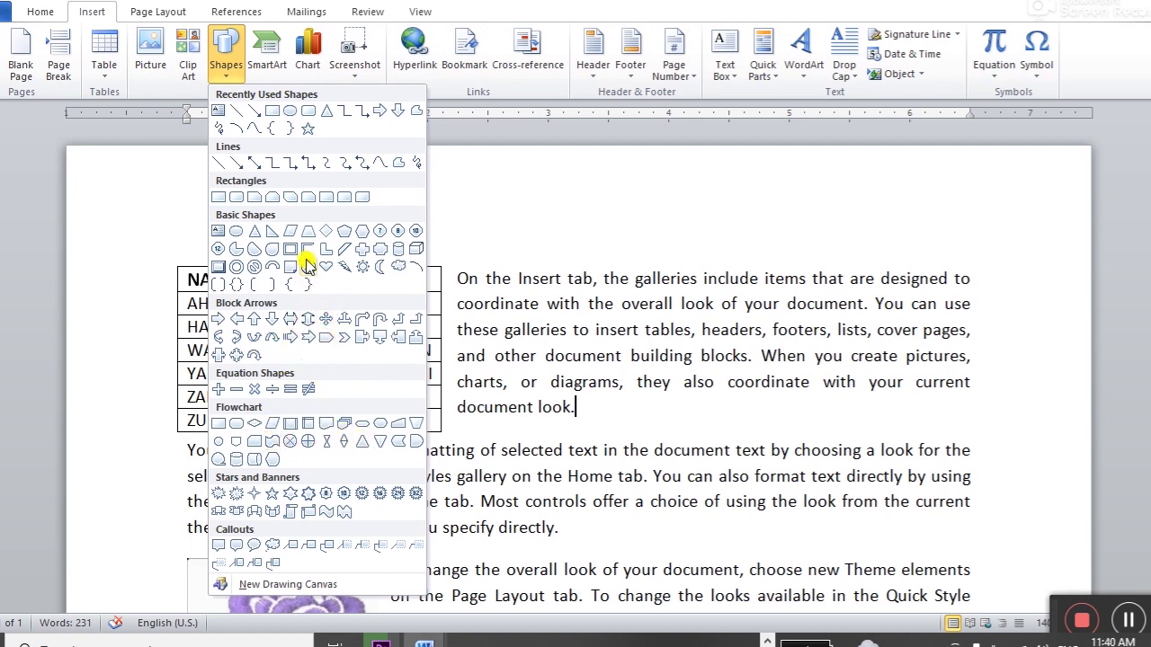
pyautogui.click(309, 198)
pyautogui.scroll(-5, 342, 367)
pyautogui.scroll(-4, 341, 367)
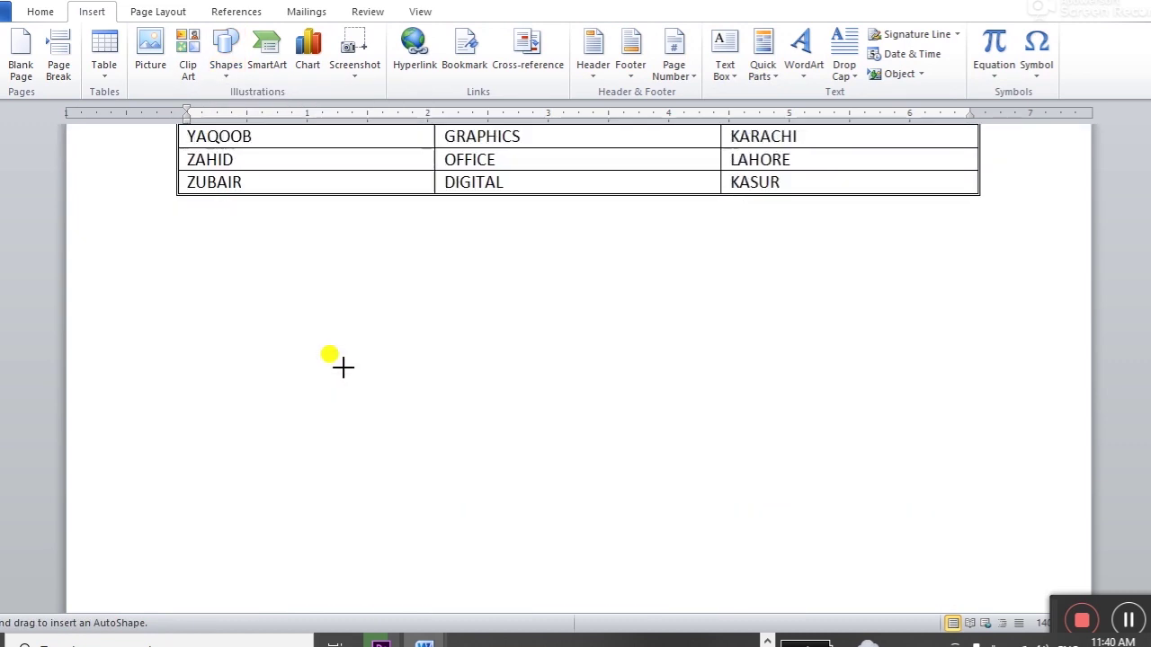
pyautogui.scroll(-1, 270, 315)
pyautogui.moveTo(177, 200); pyautogui.dragTo(520, 374)
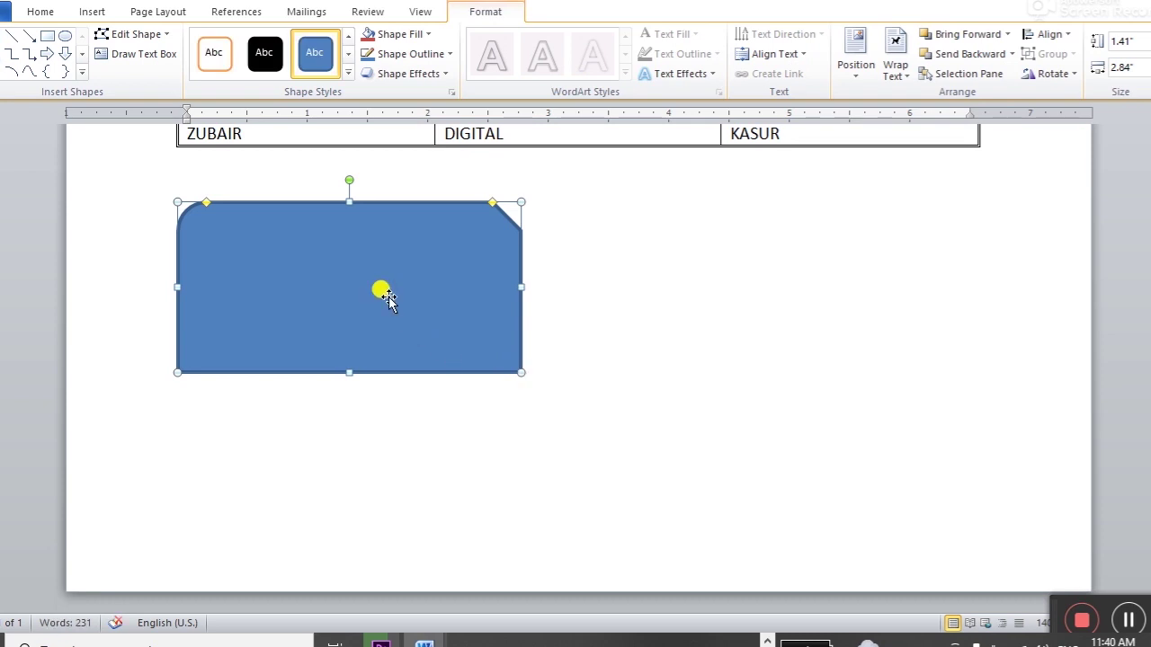
pyautogui.click(350, 74)
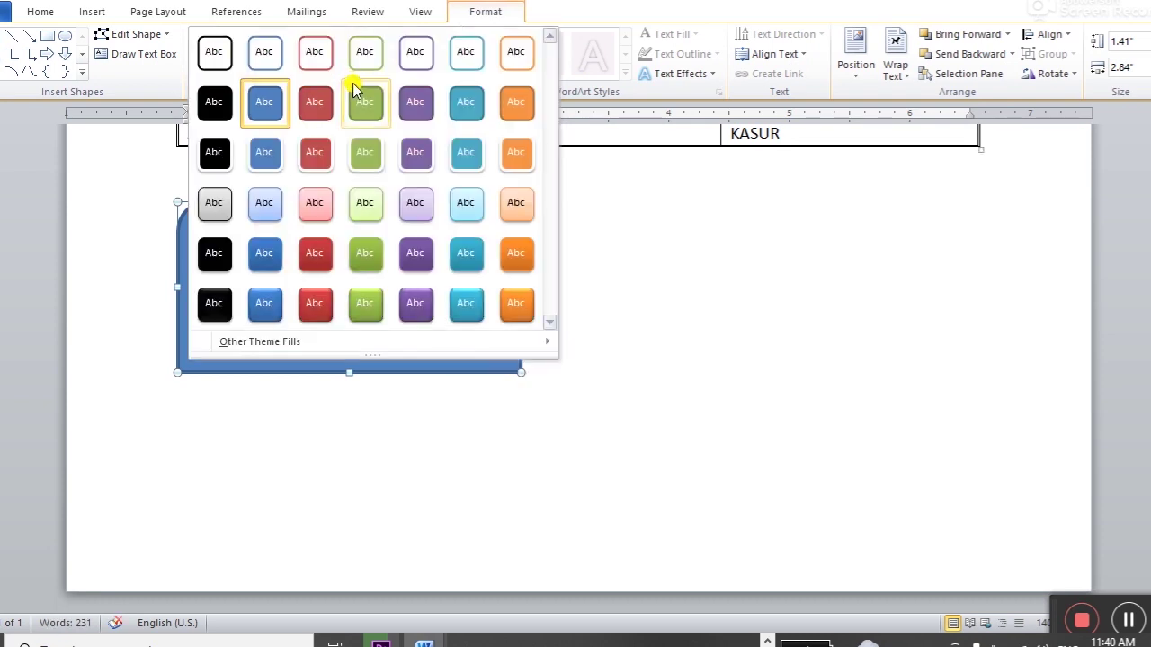
pyautogui.click(362, 50)
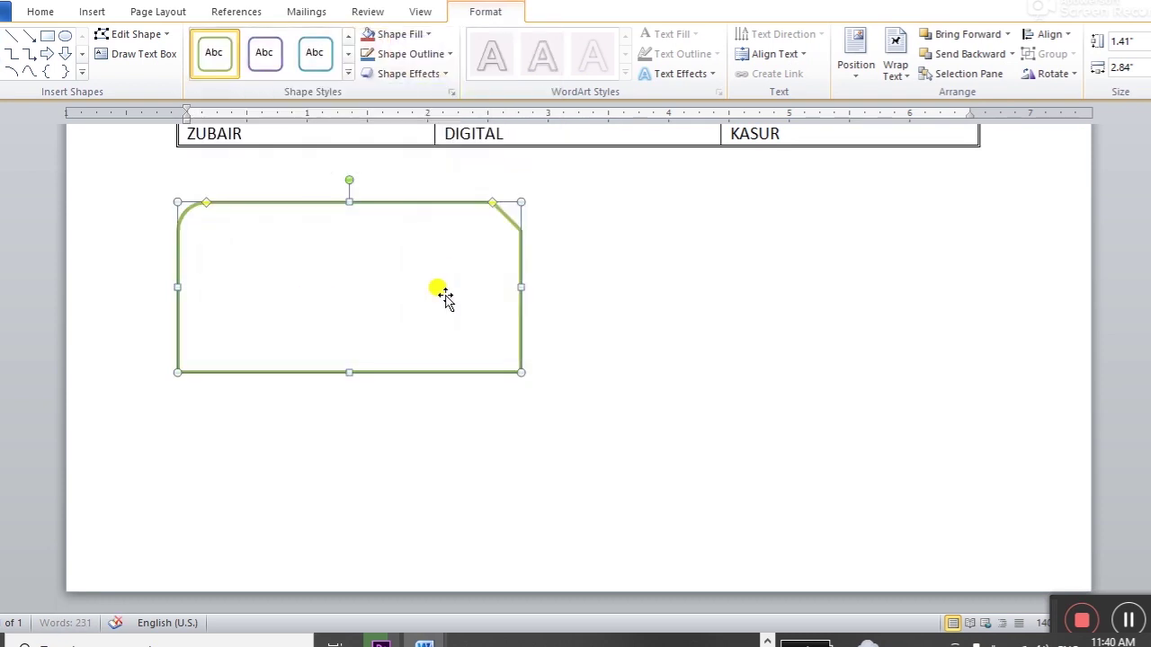
pyautogui.rightClick(428, 303)
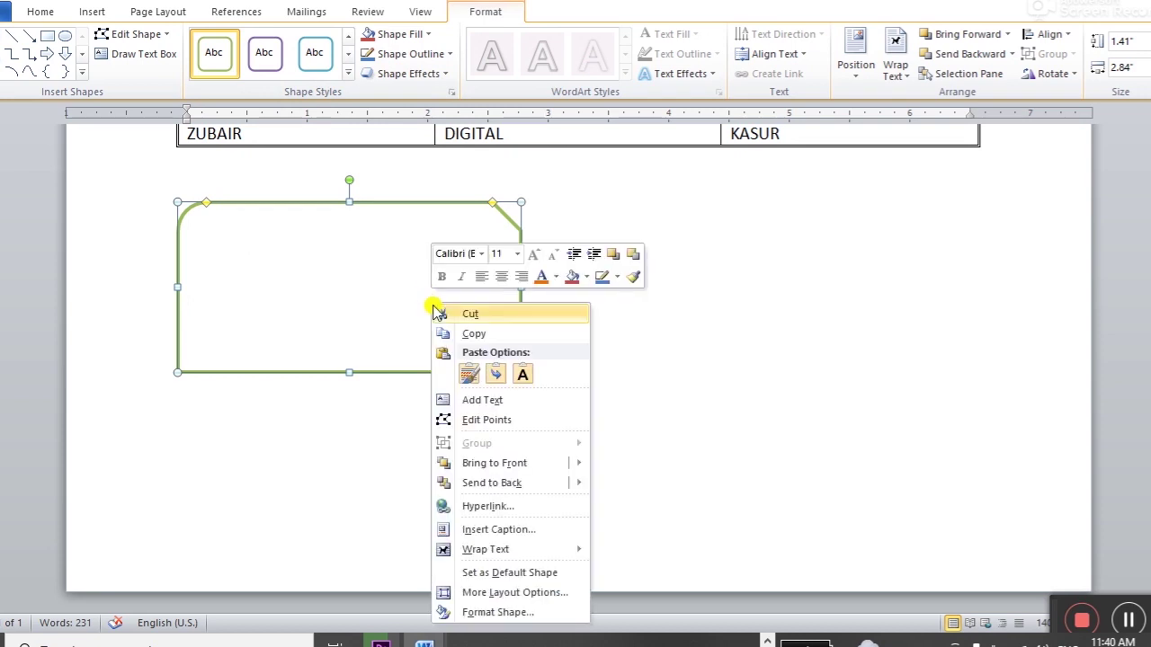
pyautogui.click(483, 400)
pyautogui.write('sd')
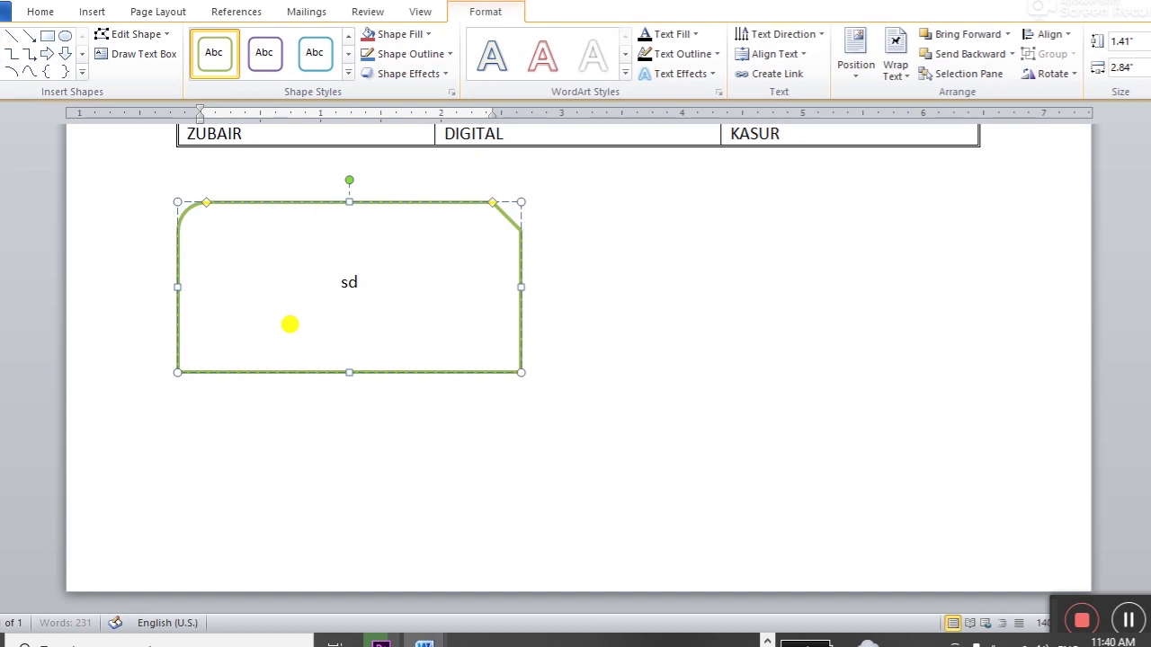
pyautogui.write('f asdf sdf asdf asdf asdf asdf asdf asdf sadf asdf asdf asdf asdf sadf')
pyautogui.click(549, 306)
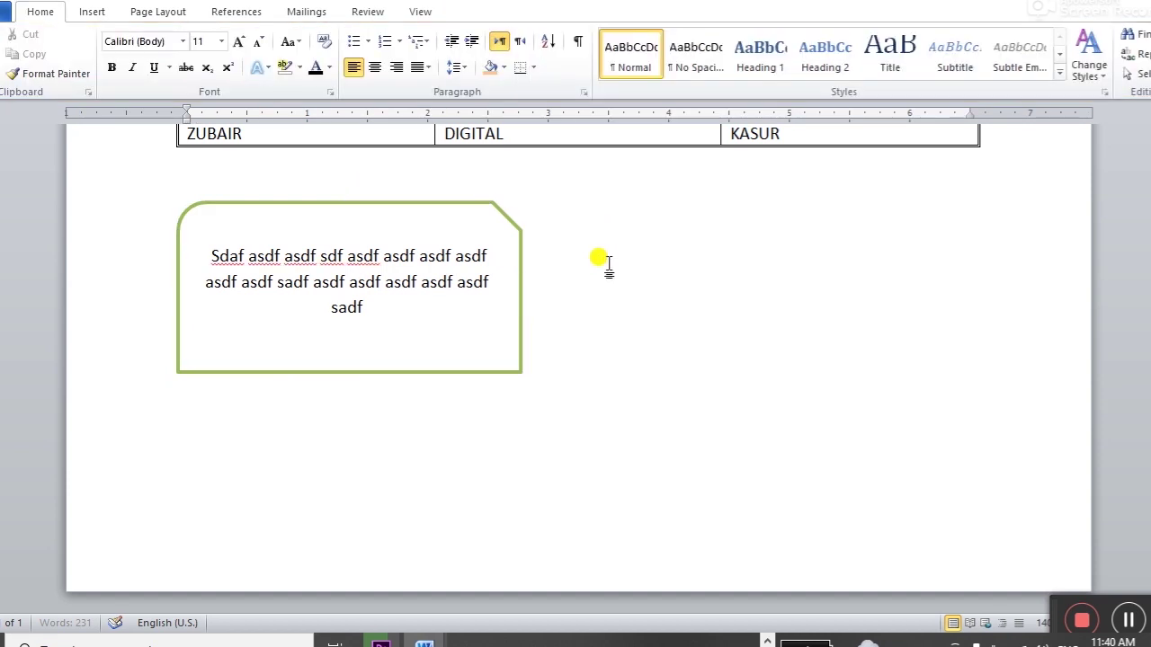
pyautogui.click(515, 370)
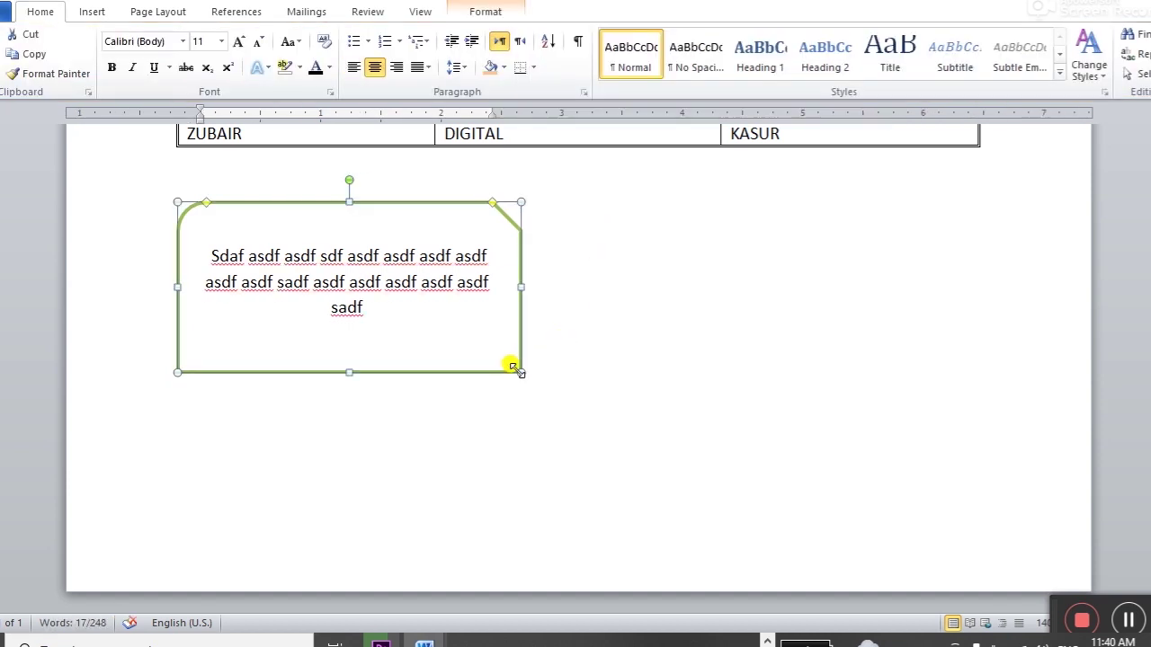
pyautogui.press('Delete')
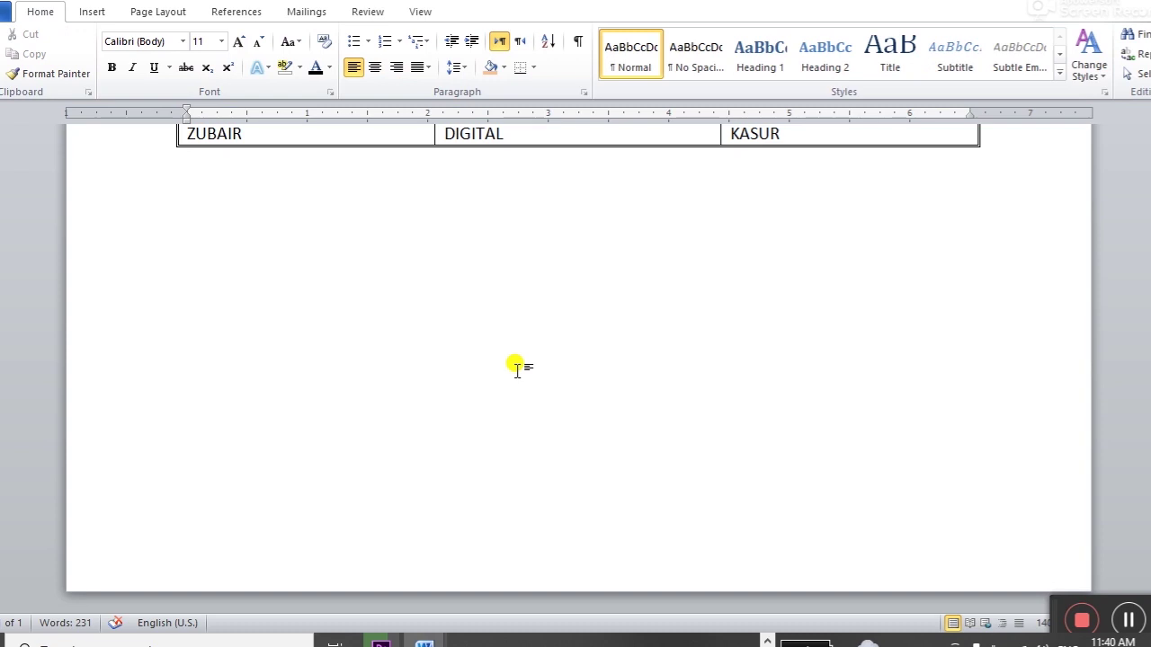
# Step: Restore the shape, remove its text, then delete the empty shape
pyautogui.hotkey('ctrl', 'v')
pyautogui.moveTo(375, 308)
pyautogui.mouseDown()
pyautogui.moveTo(265, 287)
pyautogui.moveTo(206, 255)
pyautogui.mouseUp()
pyautogui.hotkey('ctrl', 'c')
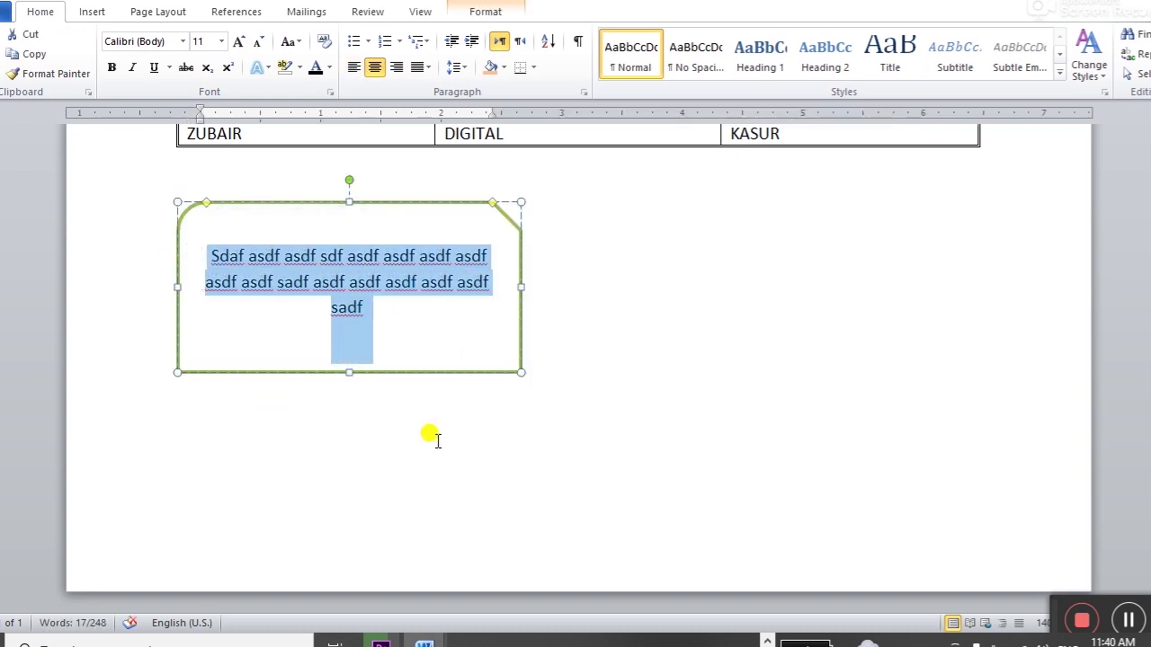
pyautogui.press('Delete')
pyautogui.click(489, 373)
pyautogui.press('Delete')
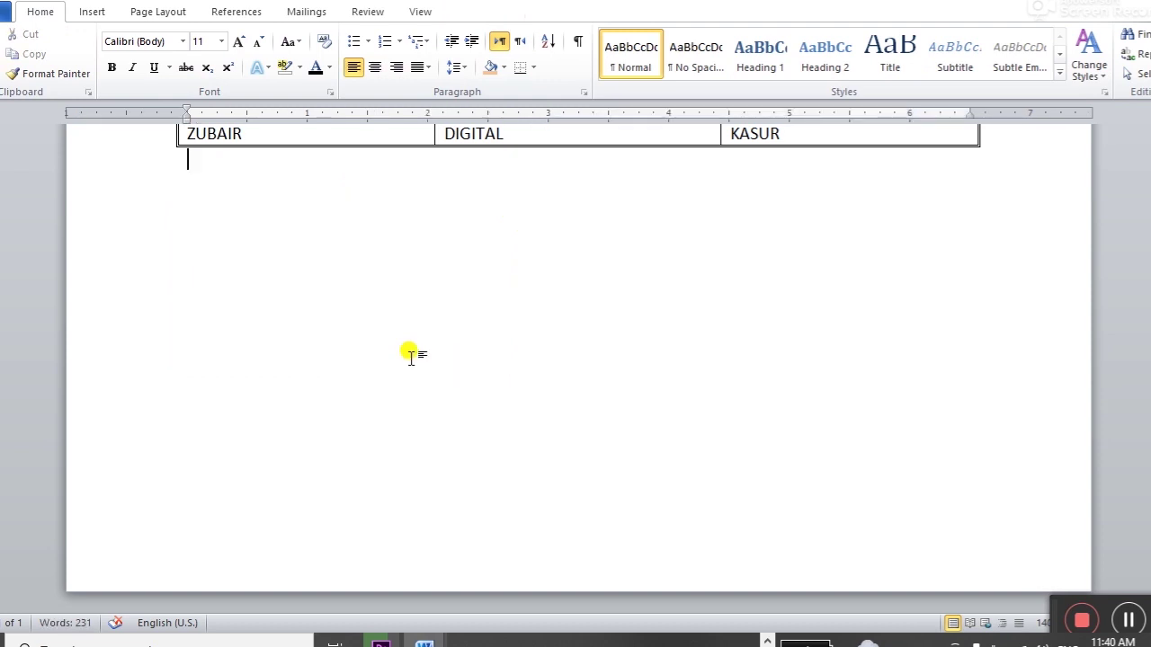
# Step: Paste the removed text on a new line below the table, then undo the paste
pyautogui.press('Return')
pyautogui.hotkey('ctrl', 'v')
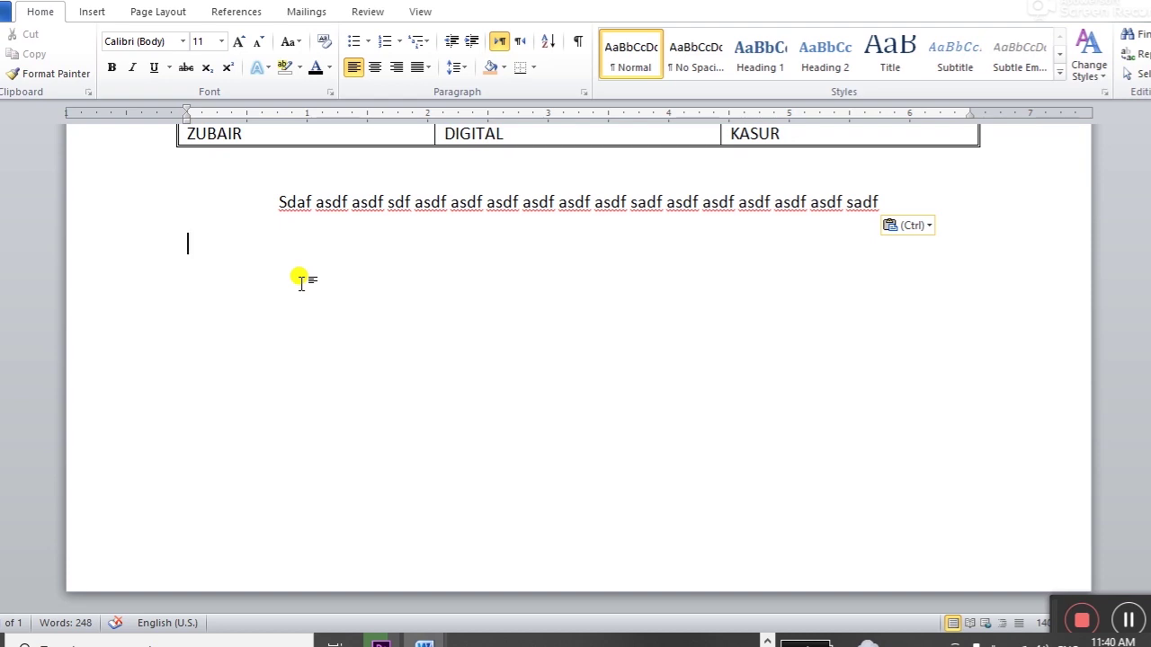
pyautogui.click(421, 202)
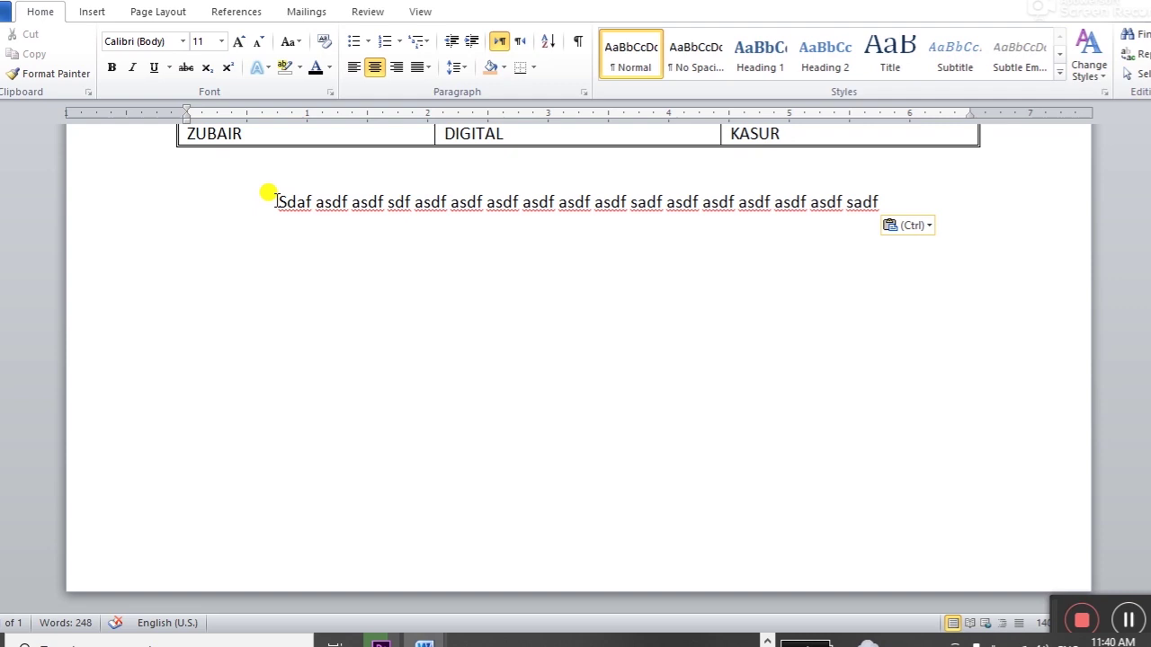
pyautogui.hotkey('ctrl', 'z')
pyautogui.click(88, 11)
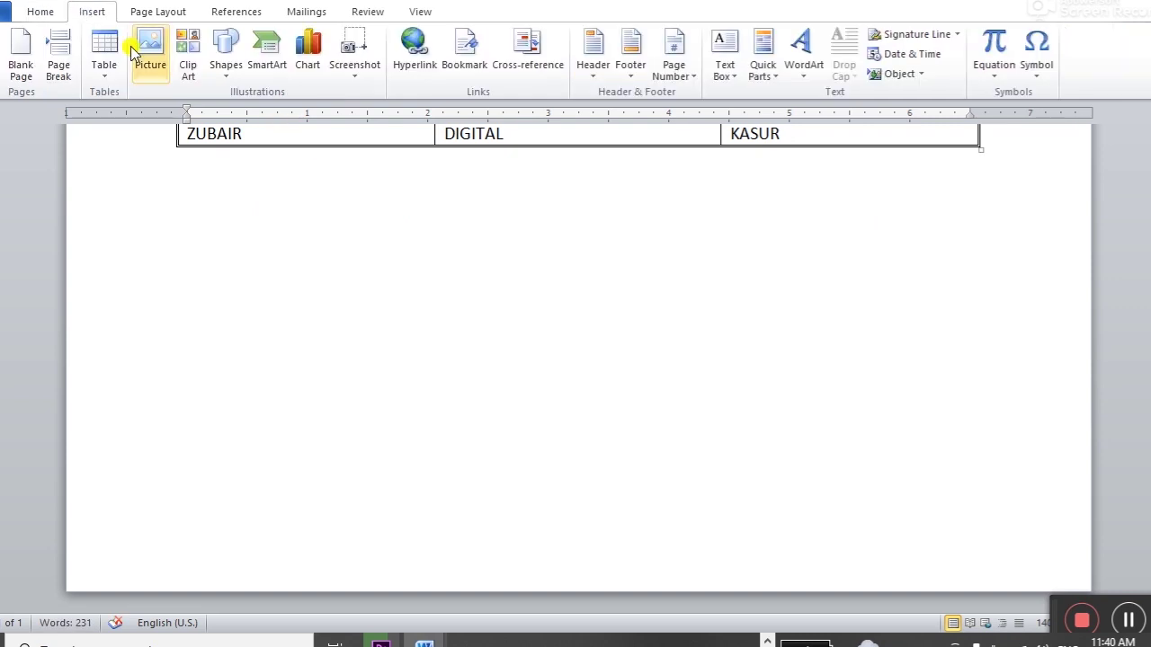
# Step: Insert a pull-quote text box containing the filler text 'Sdaf asdf asdf asdf…'
pyautogui.click(226, 49)
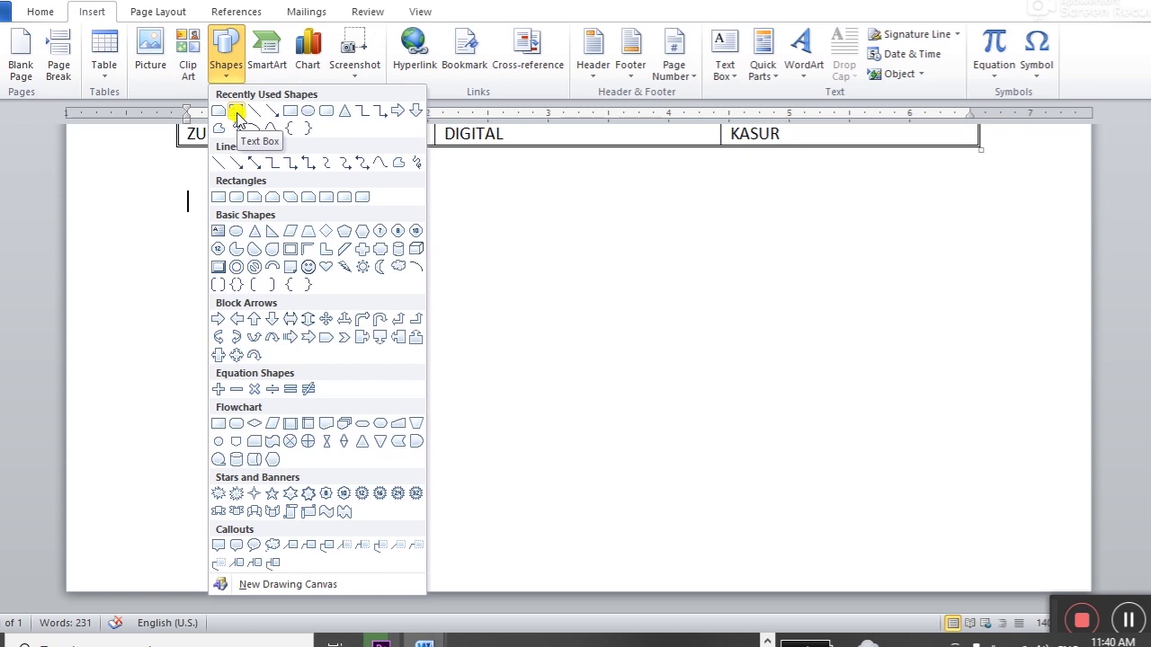
pyautogui.click(727, 70)
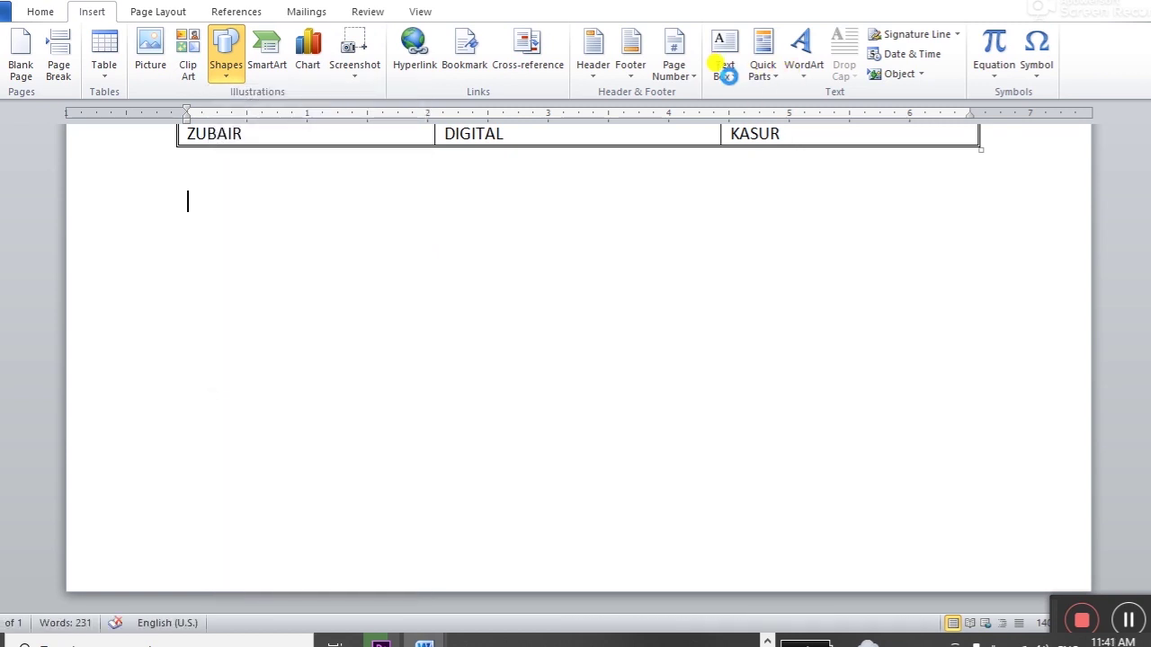
pyautogui.click(762, 187)
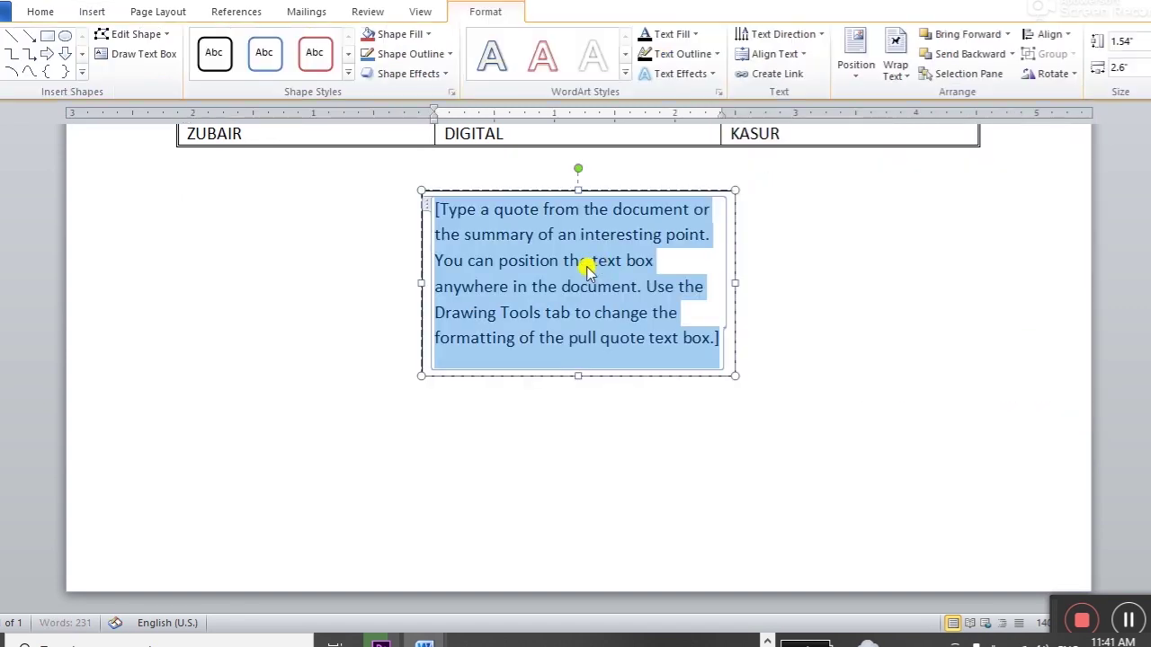
pyautogui.write('Sdaf asdf asdf asdf')
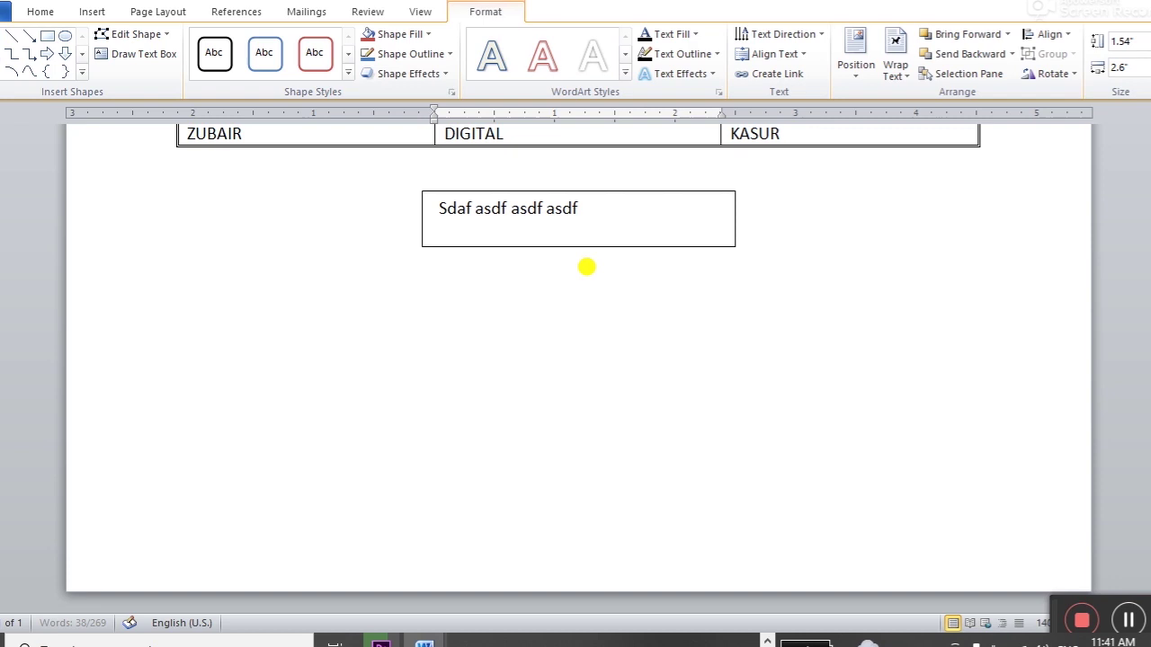
pyautogui.write(' a')
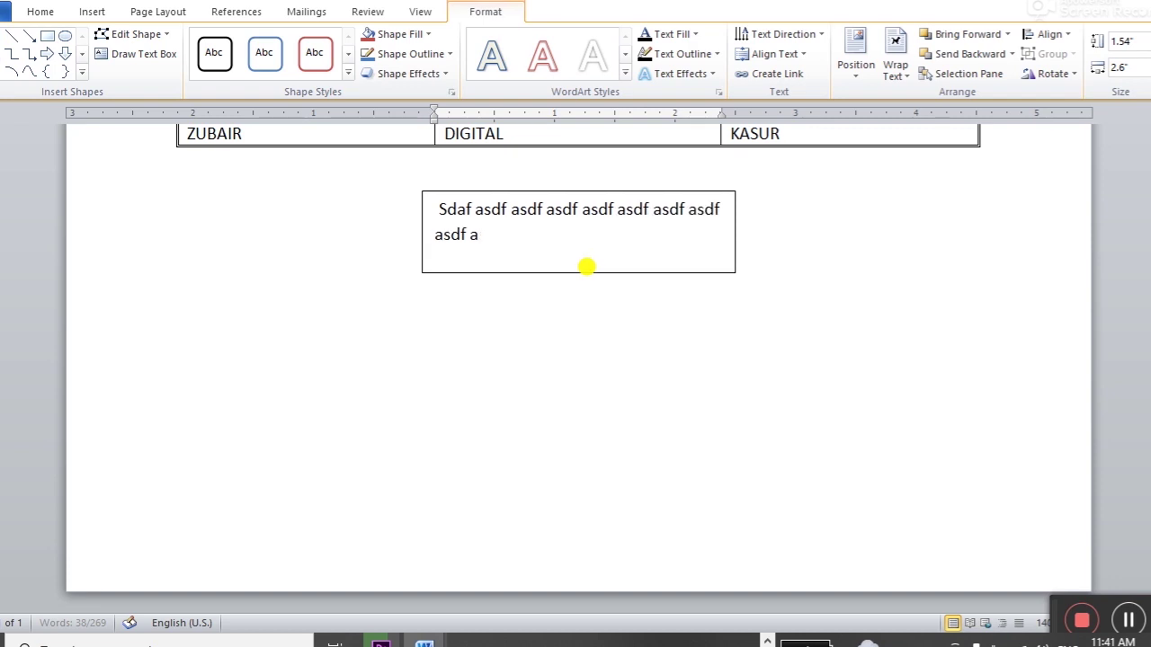
pyautogui.write('sdf asdf asdf asdf asdf asdf sadf asdf asdf s')
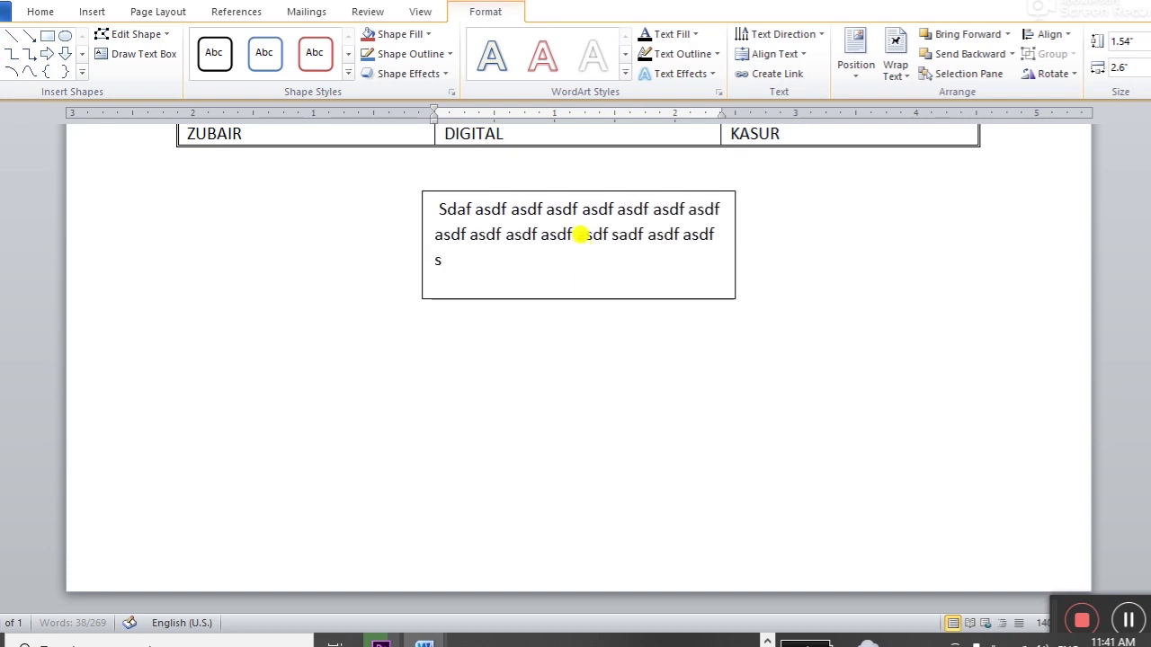
pyautogui.write('asdf asdf asdf asdf sadf asdf asdf sadf sadf asdf sadf adsf sad')
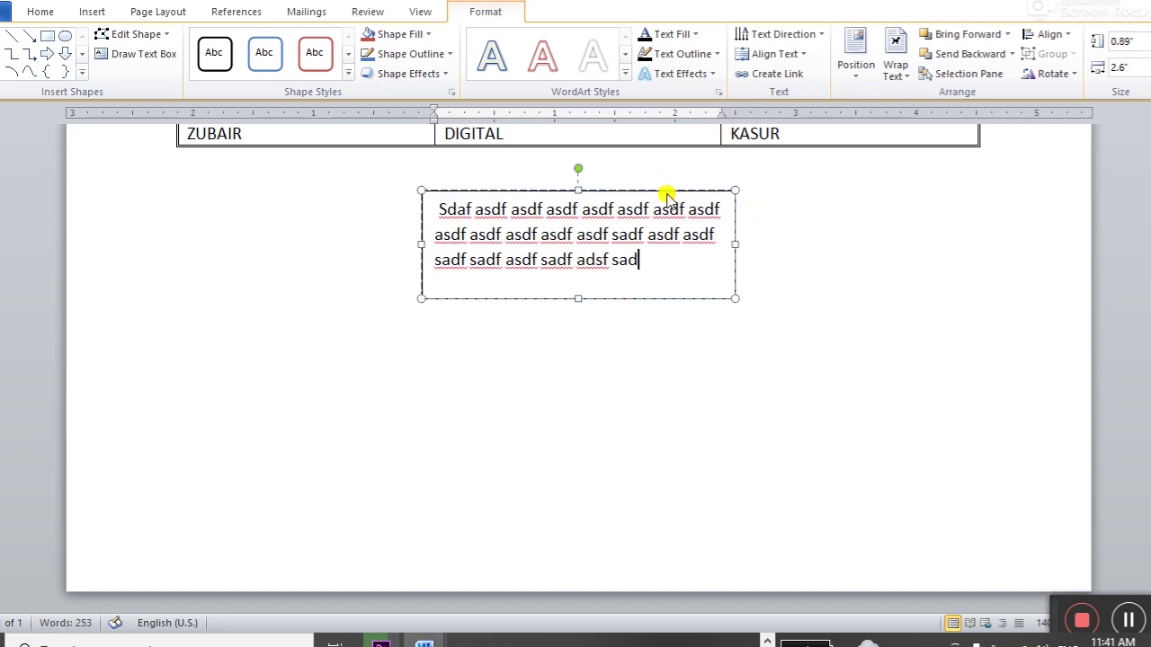
# Step: Move the text box to the page's right side and place a duplicate directly beneath it
pyautogui.moveTo(666, 187); pyautogui.dragTo(916, 175)
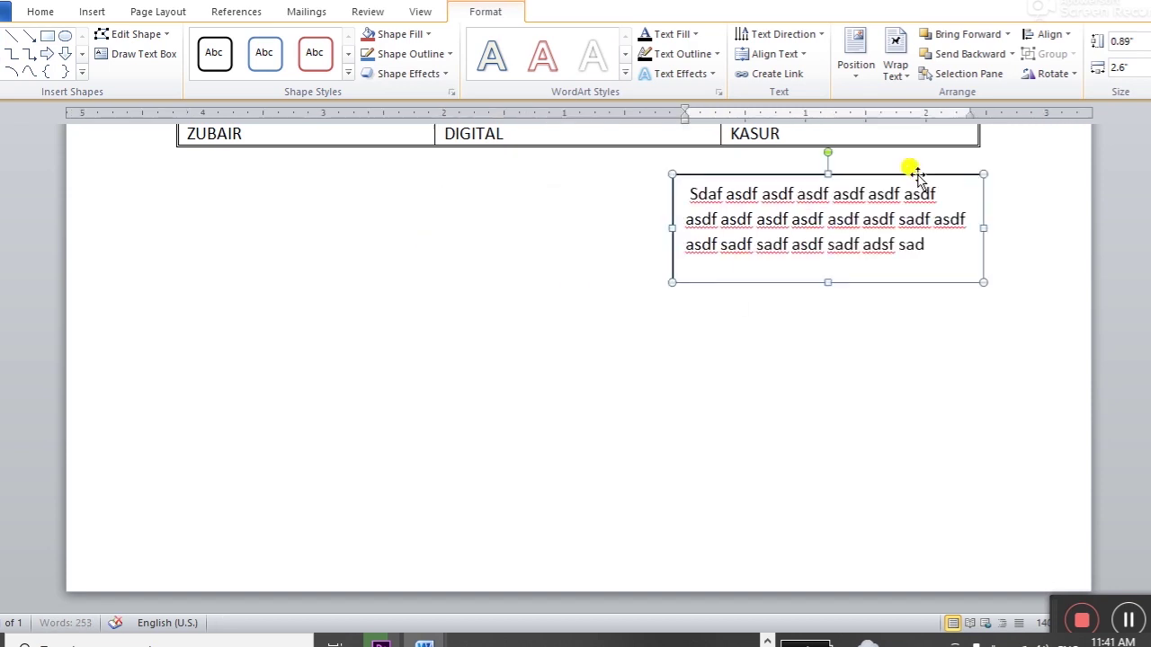
pyautogui.click(858, 283)
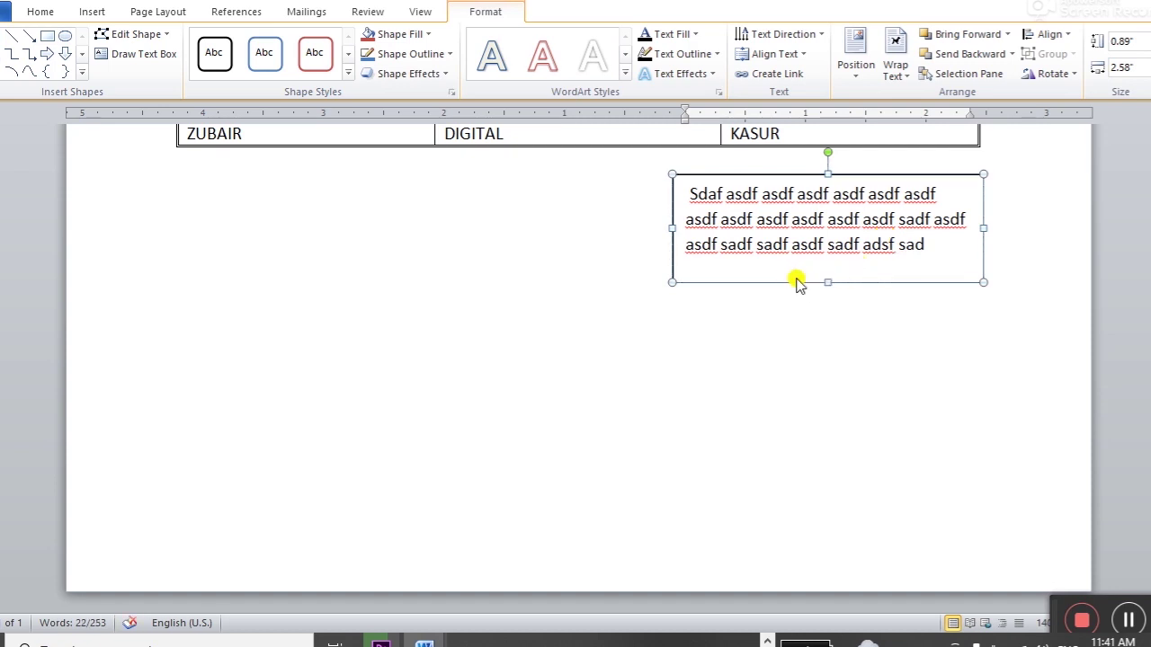
pyautogui.hotkey('ctrl', 'd')
pyautogui.moveTo(779, 303); pyautogui.dragTo(756, 393)
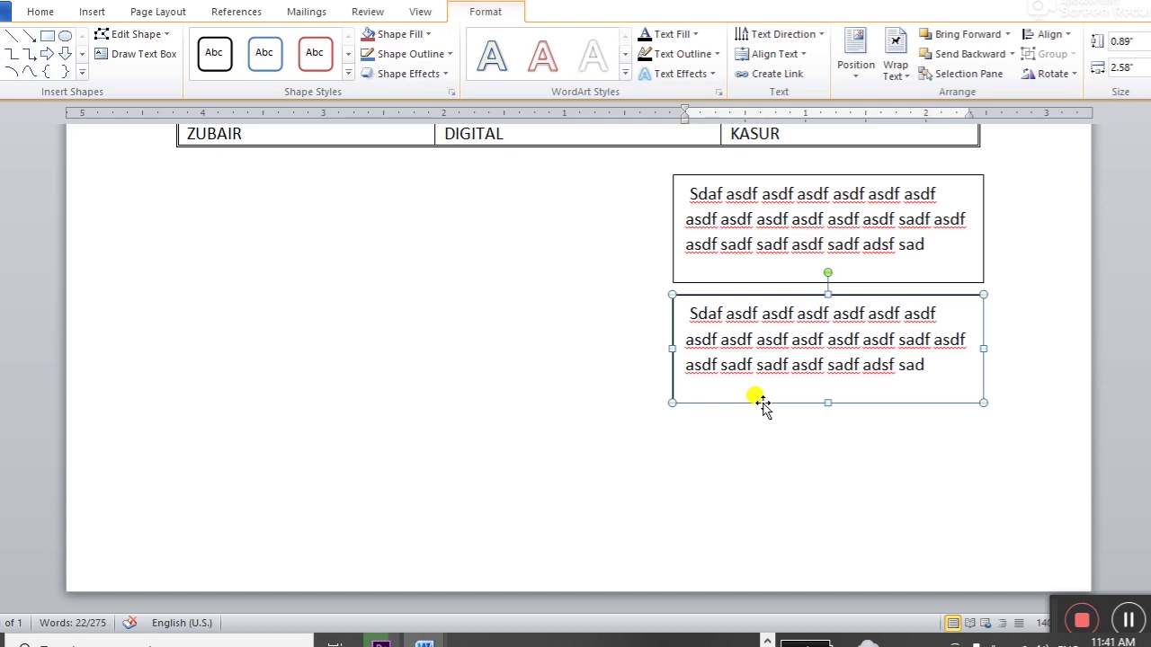
pyautogui.click(871, 360)
# Step: Delete the lower box's filler text and insert the picture Complex Fill Practice.jpg in its place
pyautogui.moveTo(935, 368); pyautogui.dragTo(680, 313)
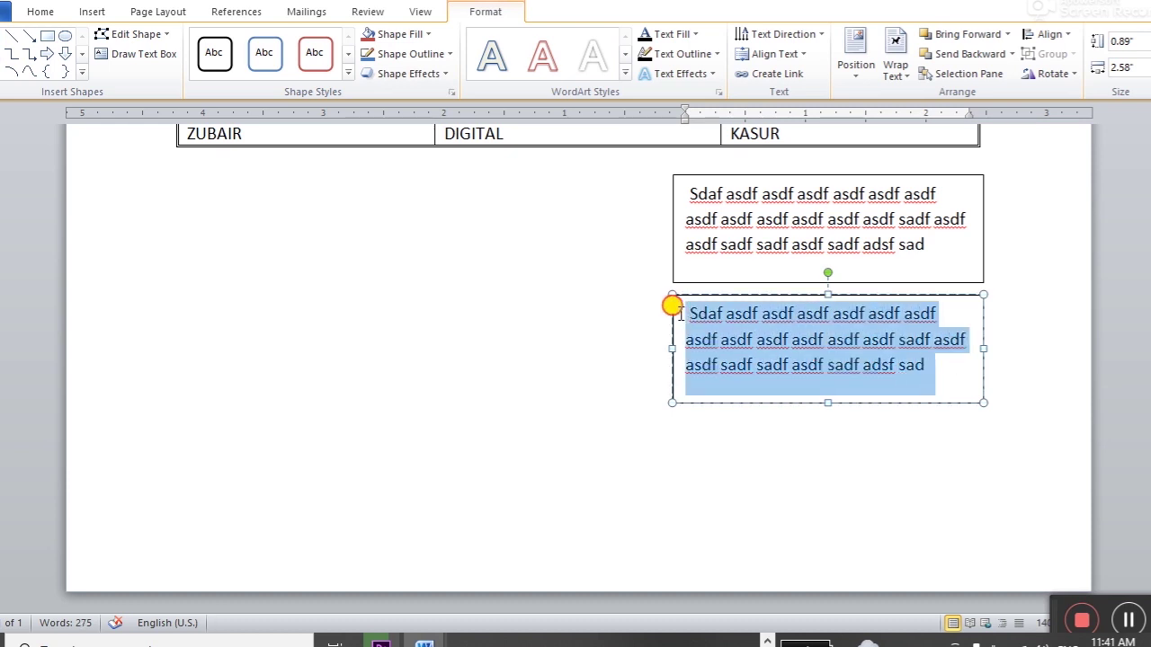
pyautogui.press('Delete')
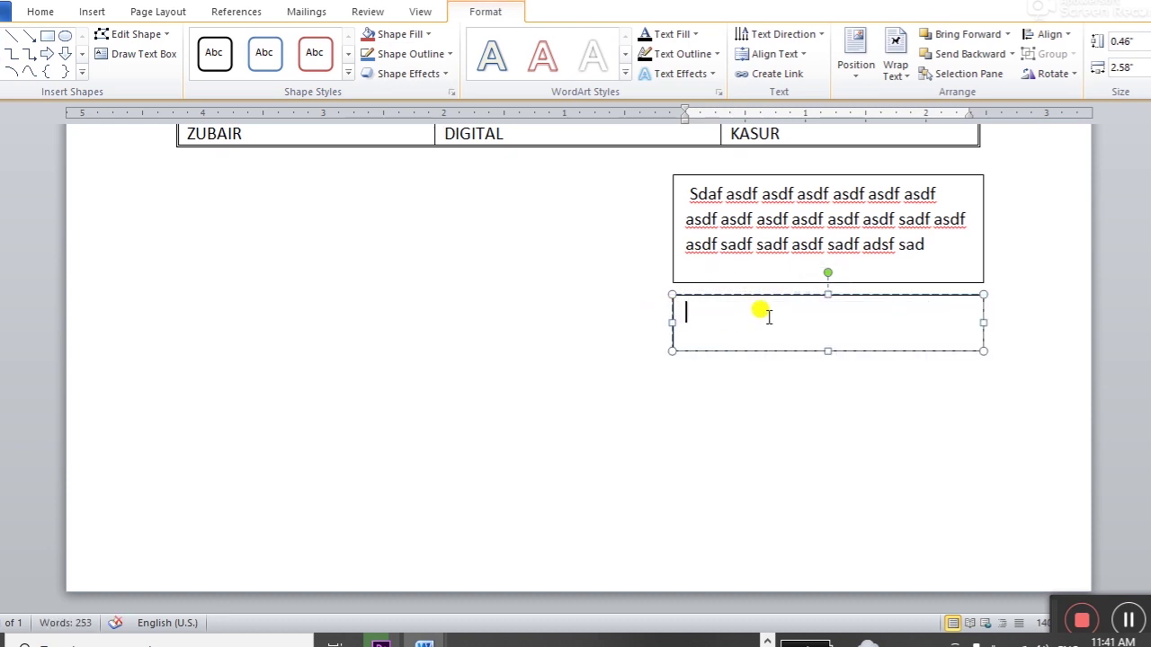
pyautogui.click(92, 12)
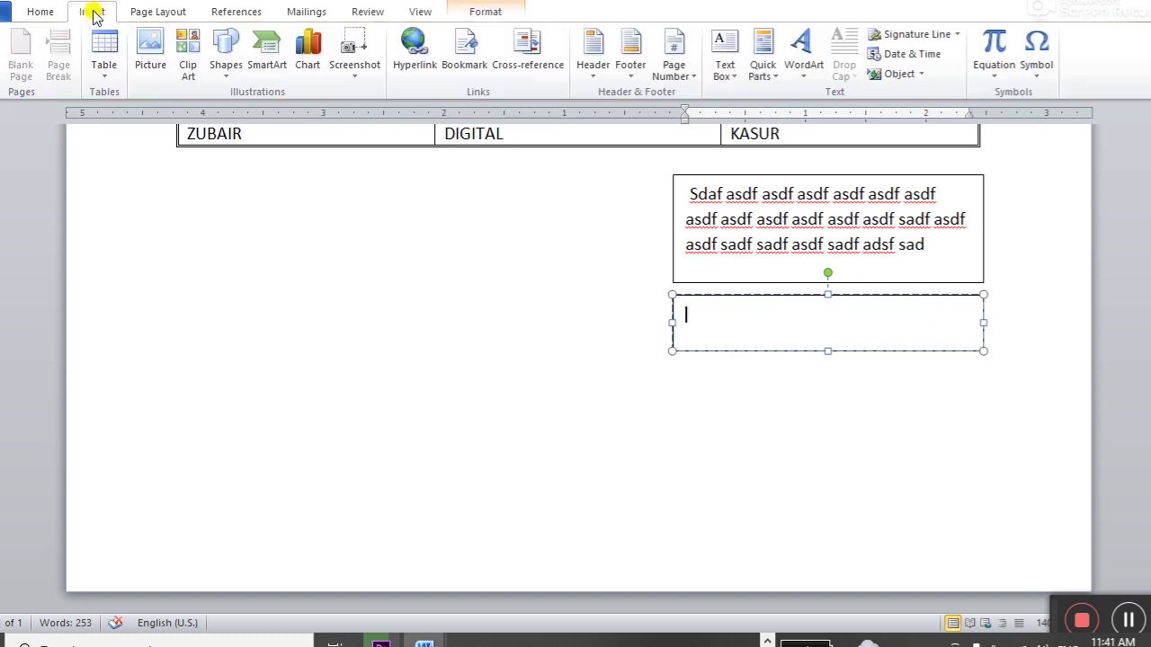
pyautogui.click(150, 50)
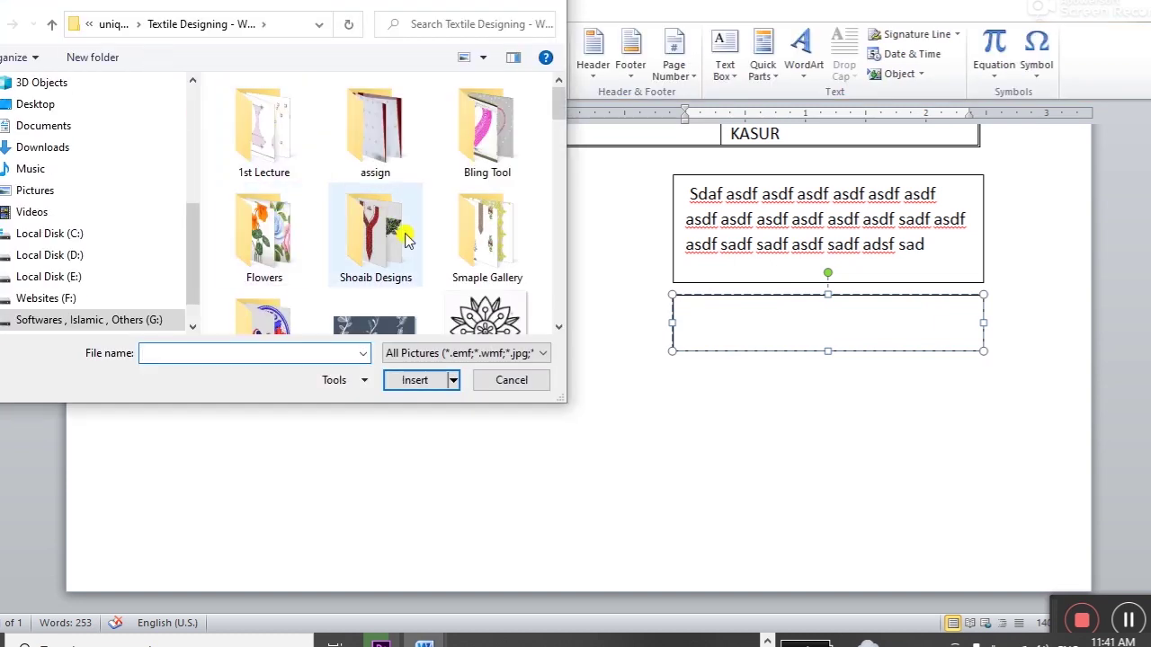
pyautogui.scroll(-3, 455, 223)
pyautogui.scroll(-2, 454, 223)
pyautogui.scroll(-2, 450, 225)
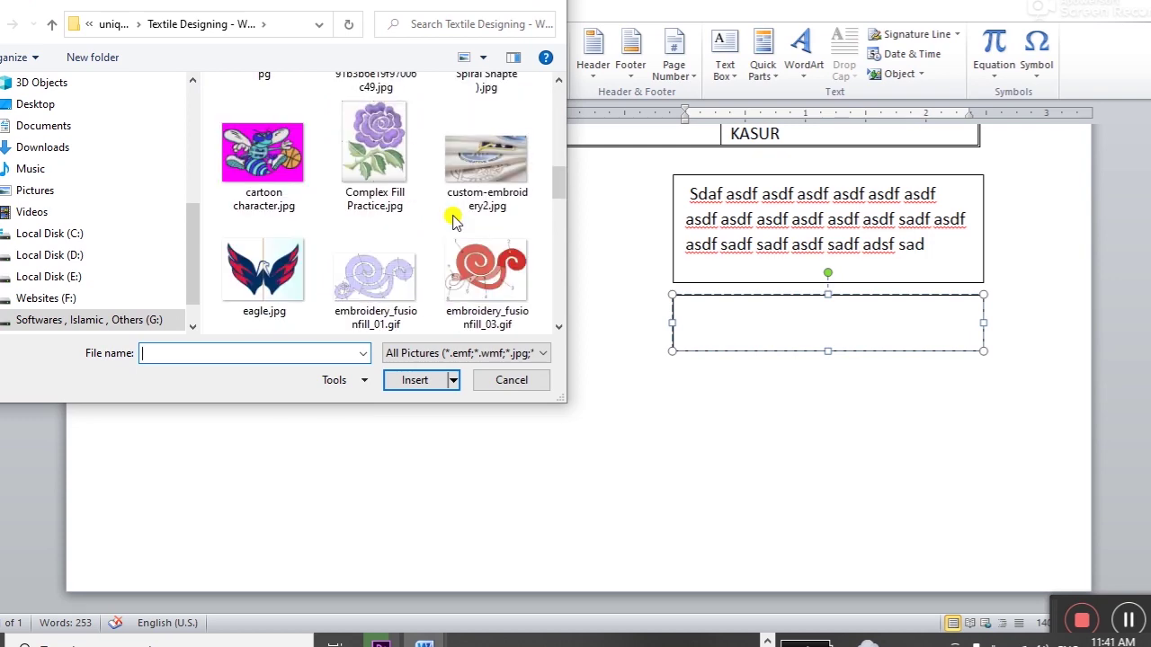
pyautogui.doubleClick(382, 135)
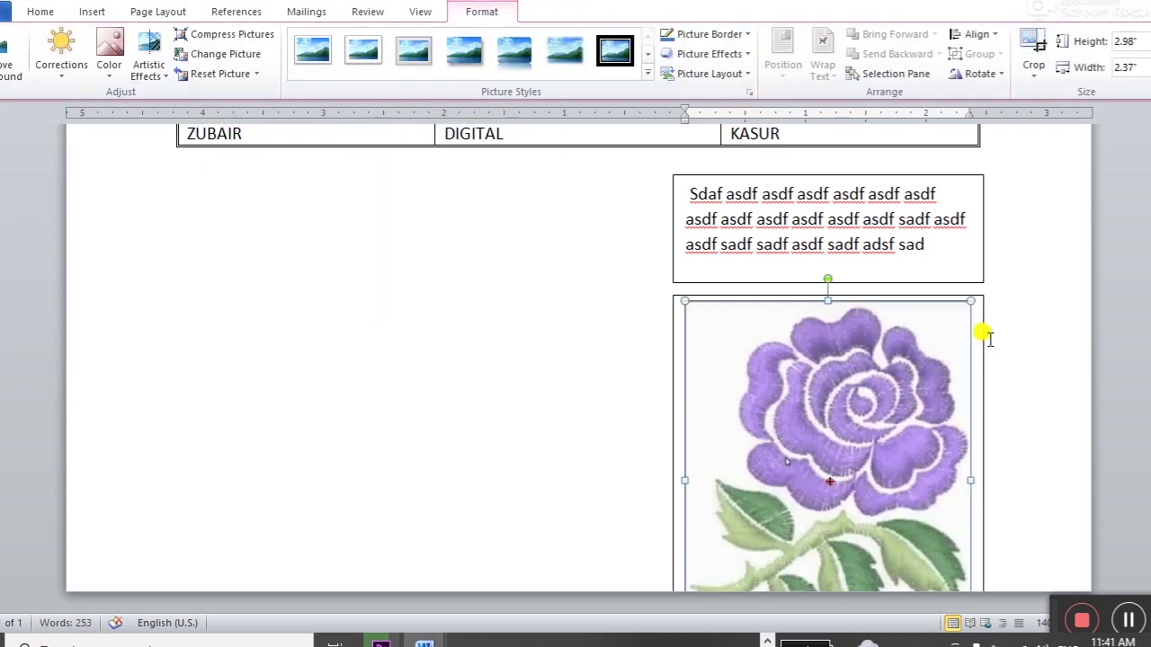
# Step: Remove the outline from the rose picture's frame with No Outline
pyautogui.click(986, 338)
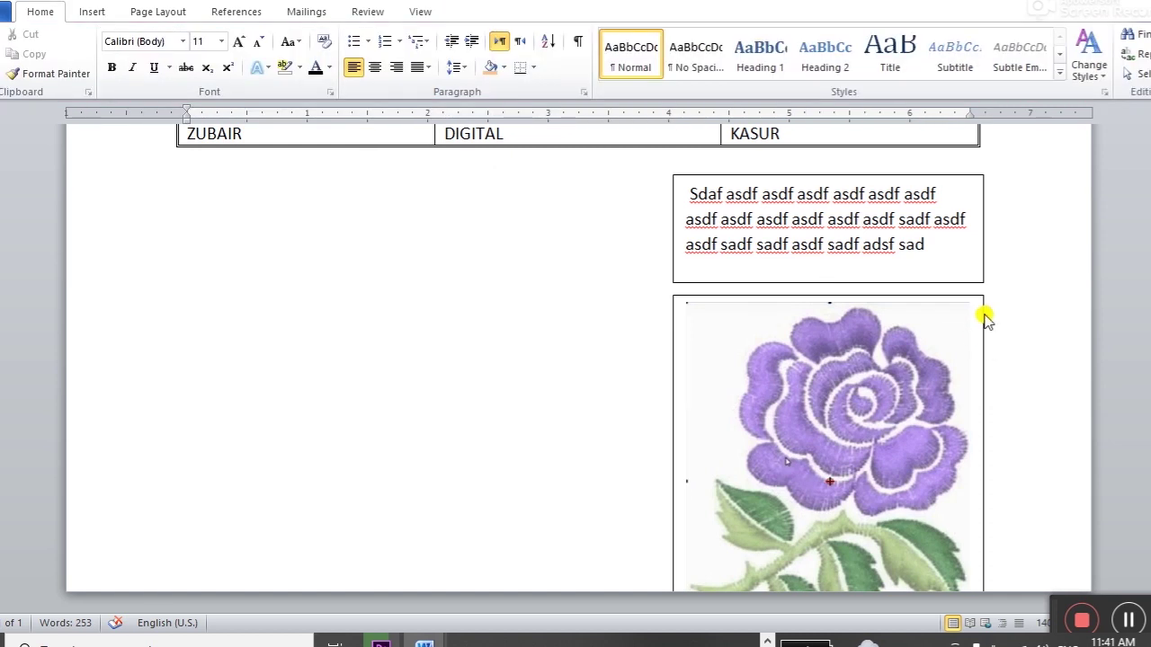
pyautogui.click(982, 295)
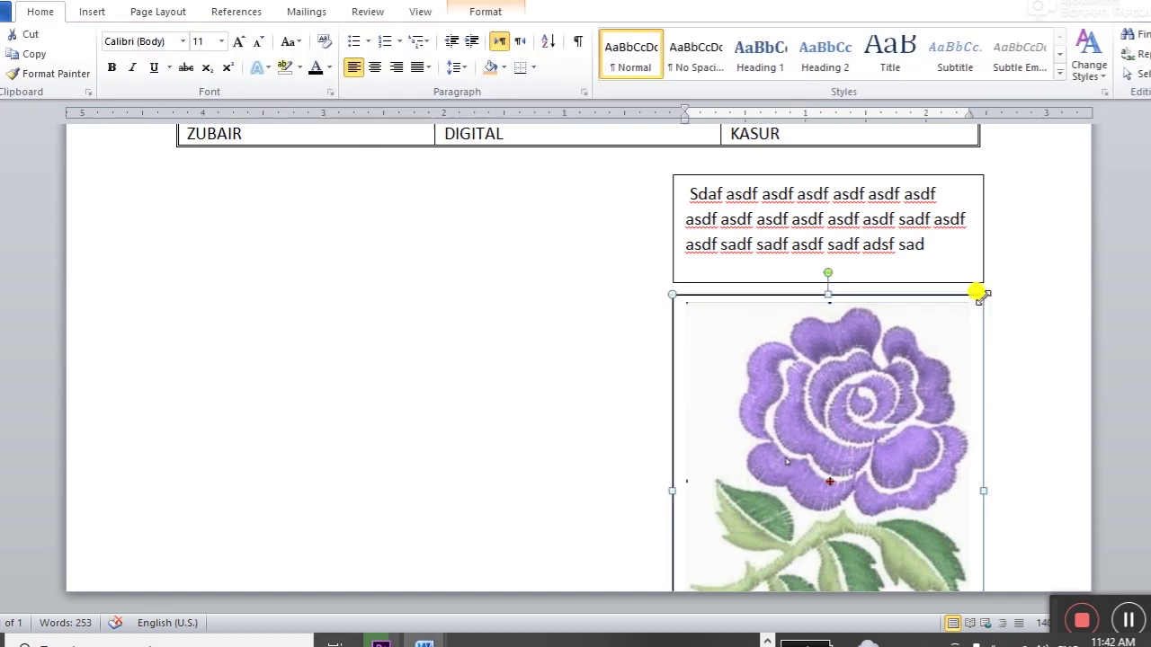
pyautogui.click(485, 11)
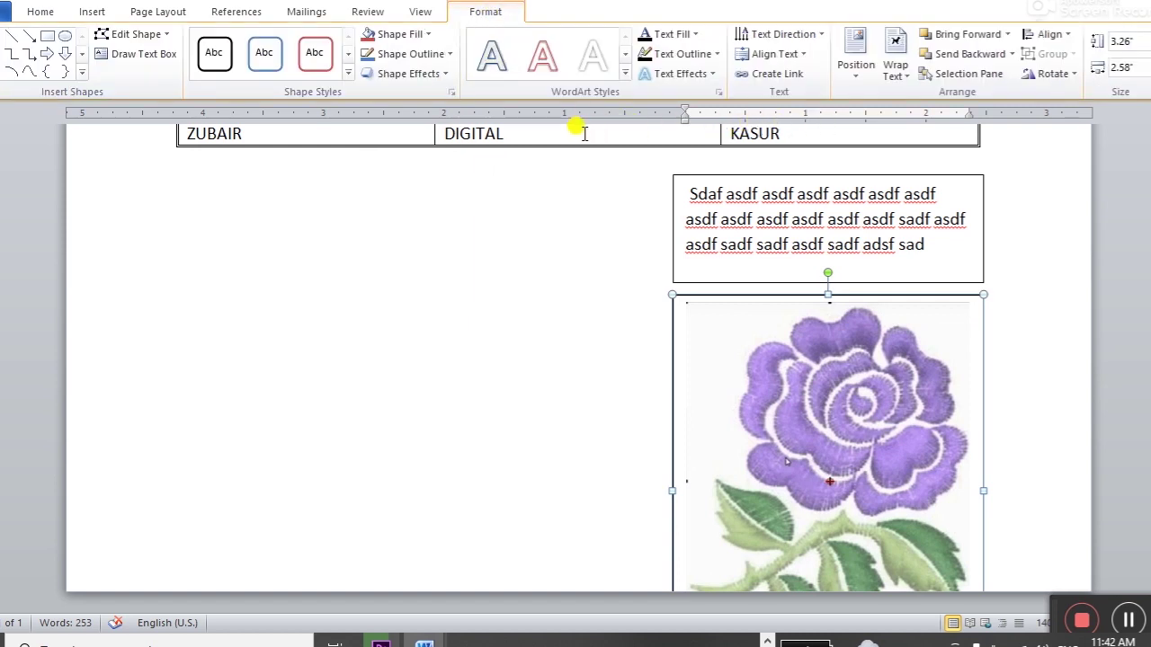
pyautogui.click(434, 55)
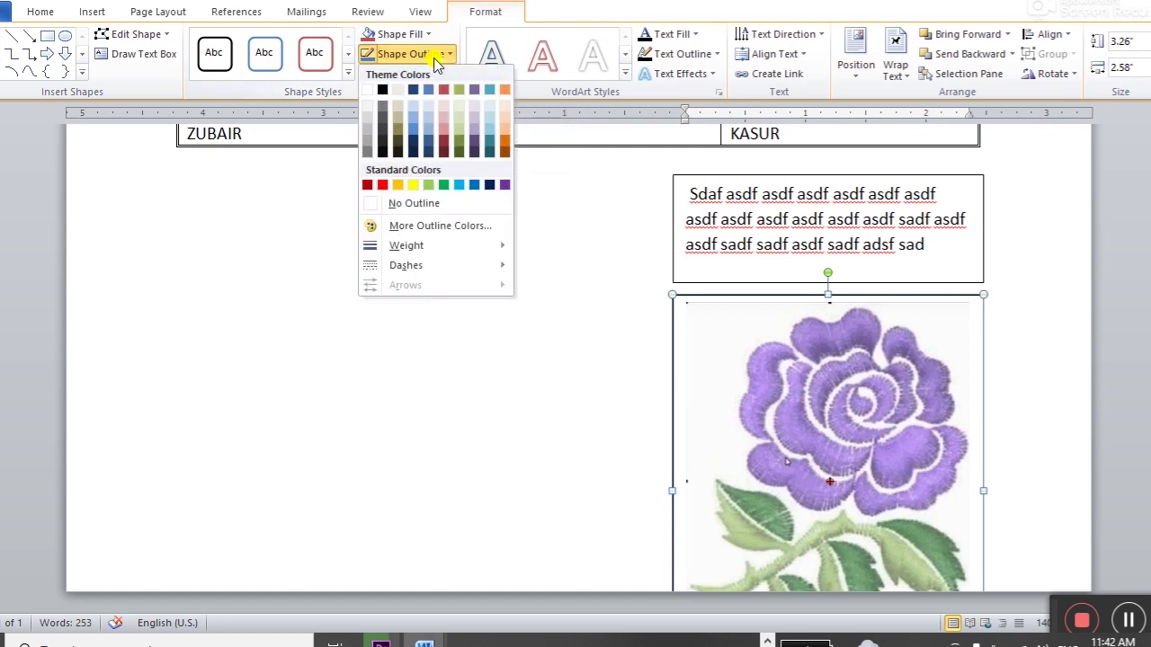
pyautogui.click(434, 205)
# Step: Move the rose picture to the left, beside the text box
pyautogui.click(452, 300)
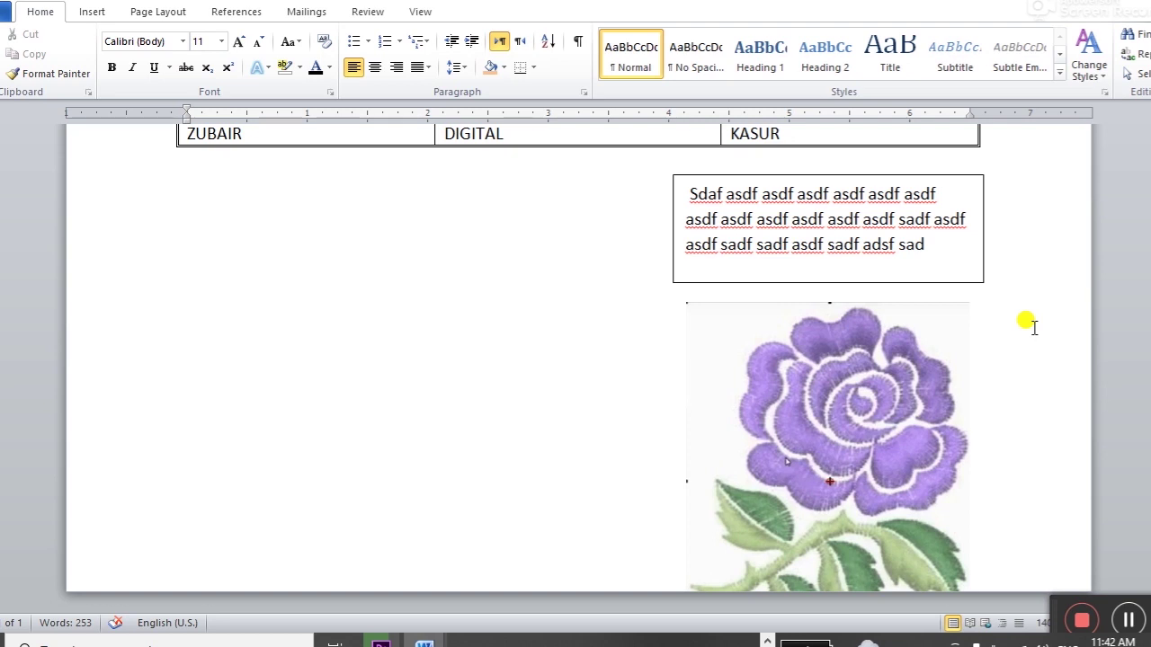
pyautogui.click(978, 324)
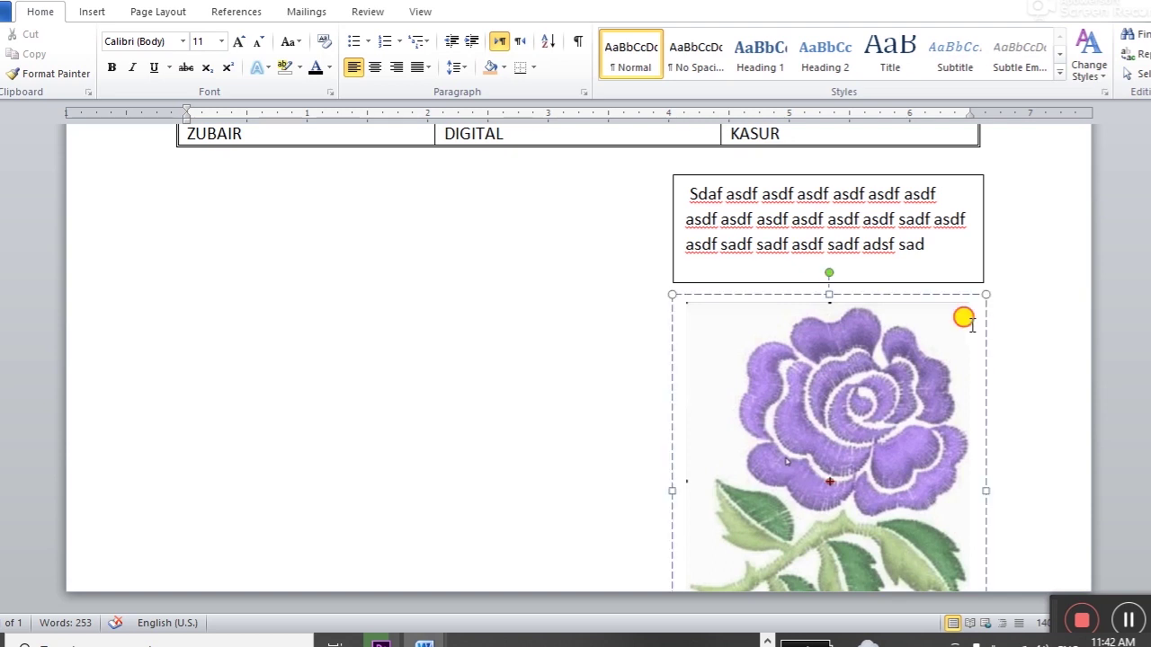
pyautogui.moveTo(981, 321); pyautogui.dragTo(559, 200)
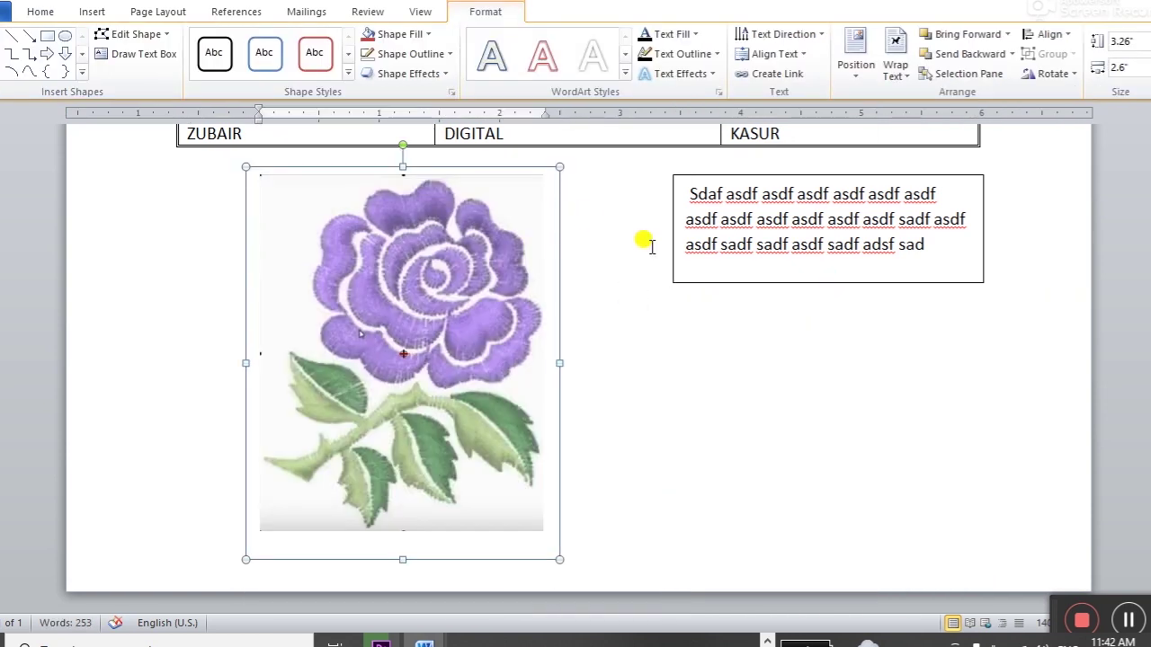
# Step: Drag the text box lower beside the rose, then shift the rose right so it overlaps the box
pyautogui.click(689, 280)
pyautogui.moveTo(689, 280); pyautogui.dragTo(599, 438)
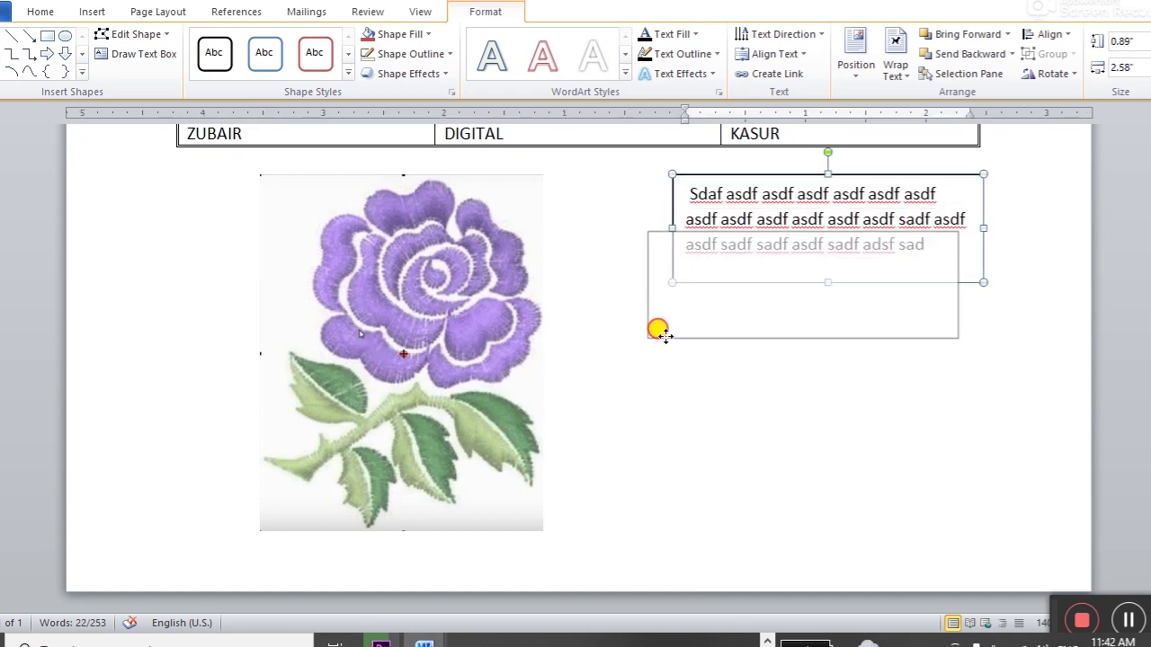
pyautogui.click(549, 358)
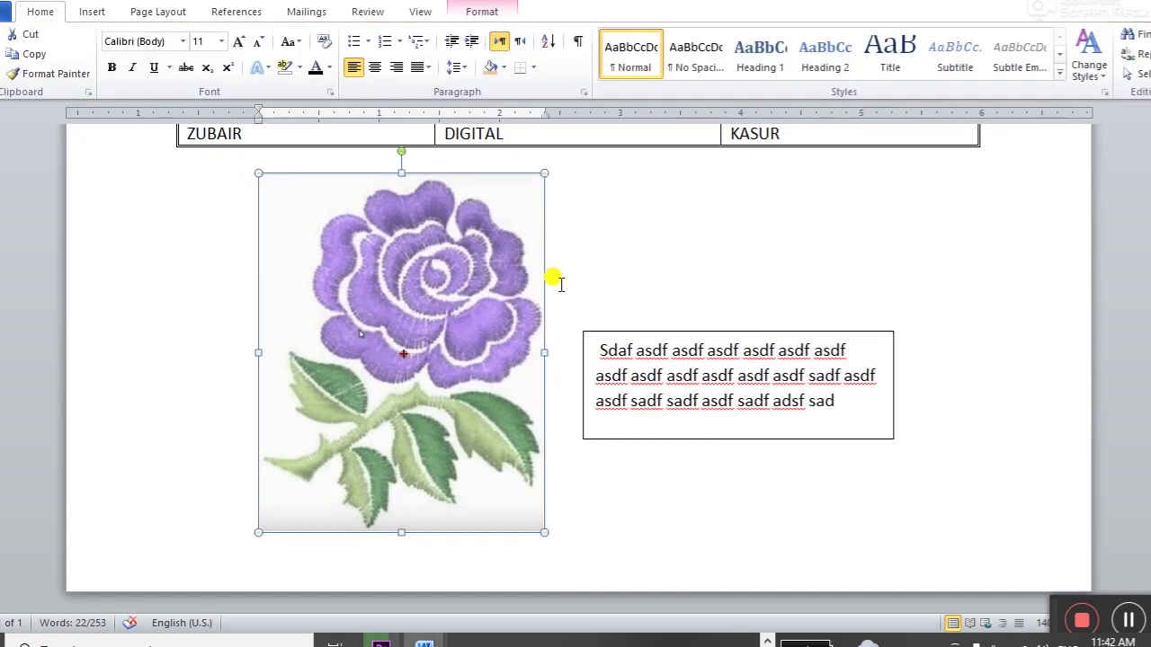
pyautogui.click(557, 246)
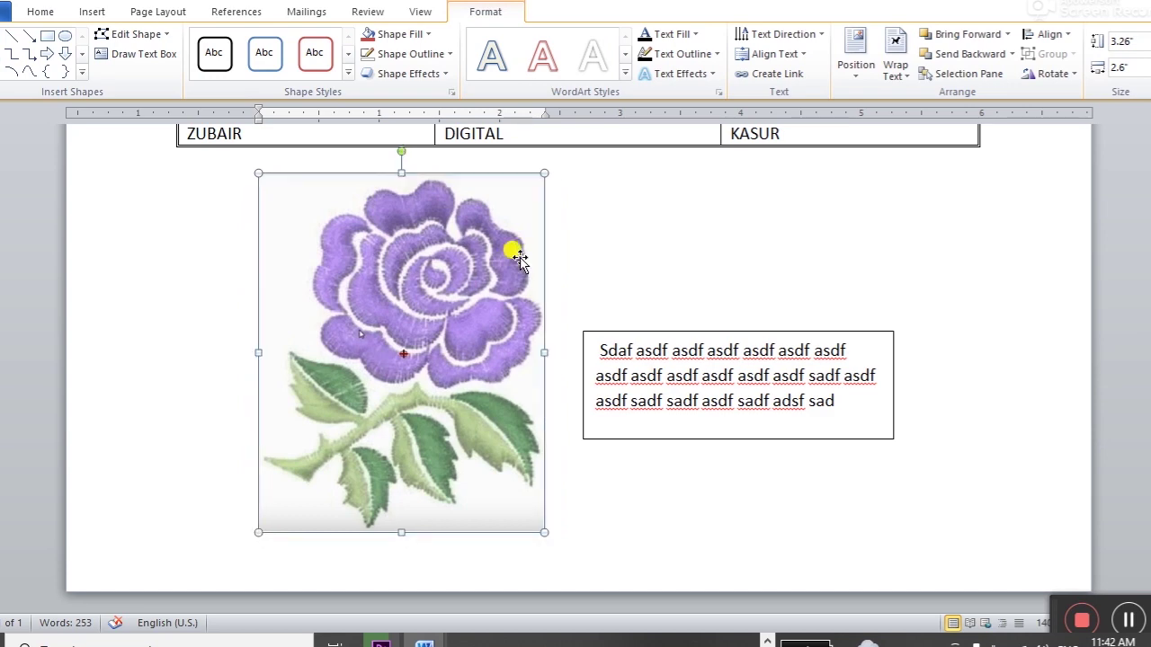
pyautogui.click(517, 254)
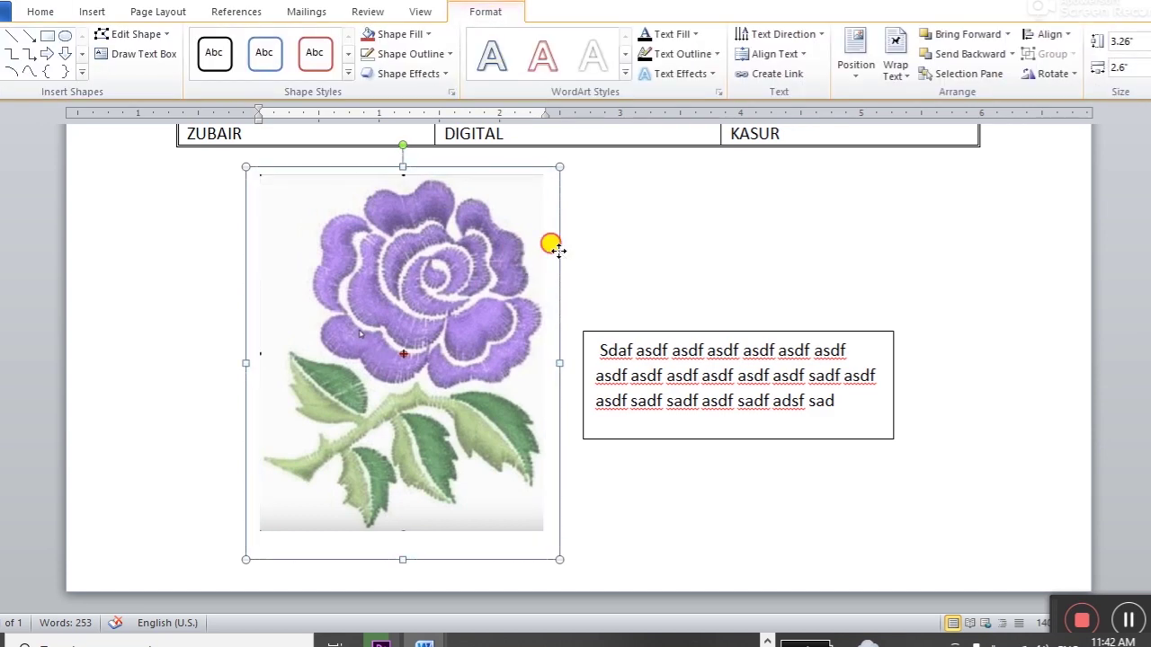
pyautogui.moveTo(554, 253)
pyautogui.mouseDown()
pyautogui.moveTo(969, 256)
pyautogui.moveTo(405, 243)
pyautogui.mouseUp()
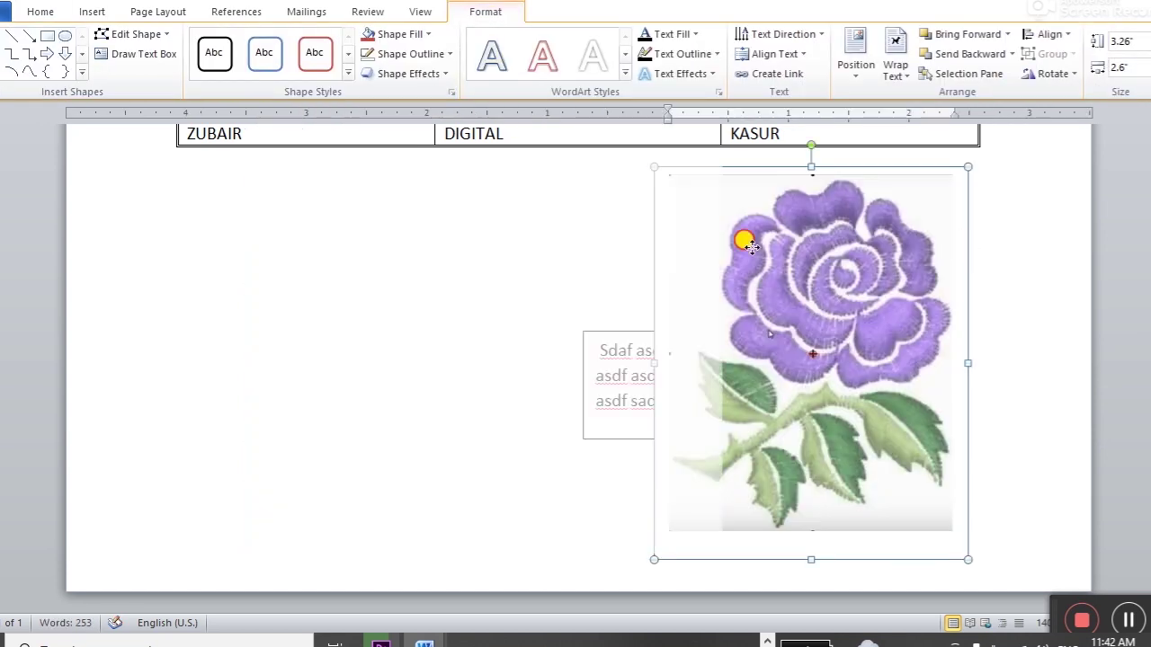
pyautogui.moveTo(404, 241); pyautogui.dragTo(463, 241)
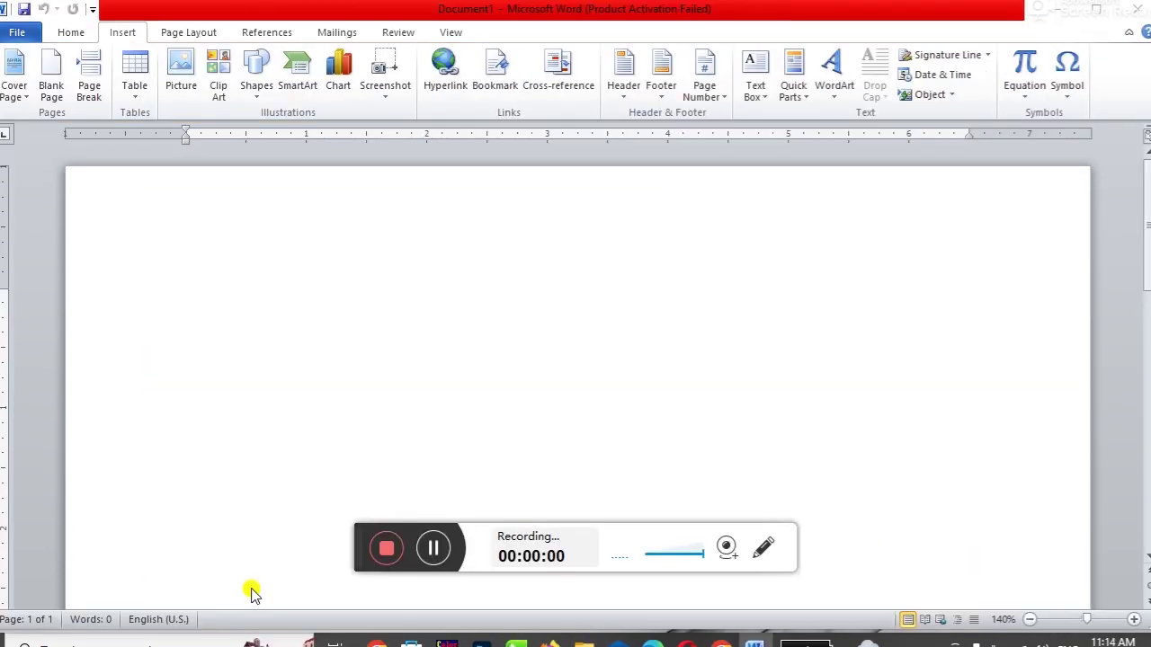
# Step: Generate three sample paragraphs on the blank page with =rand()
pyautogui.moveTo(357, 564); pyautogui.dragTo(395, 566)
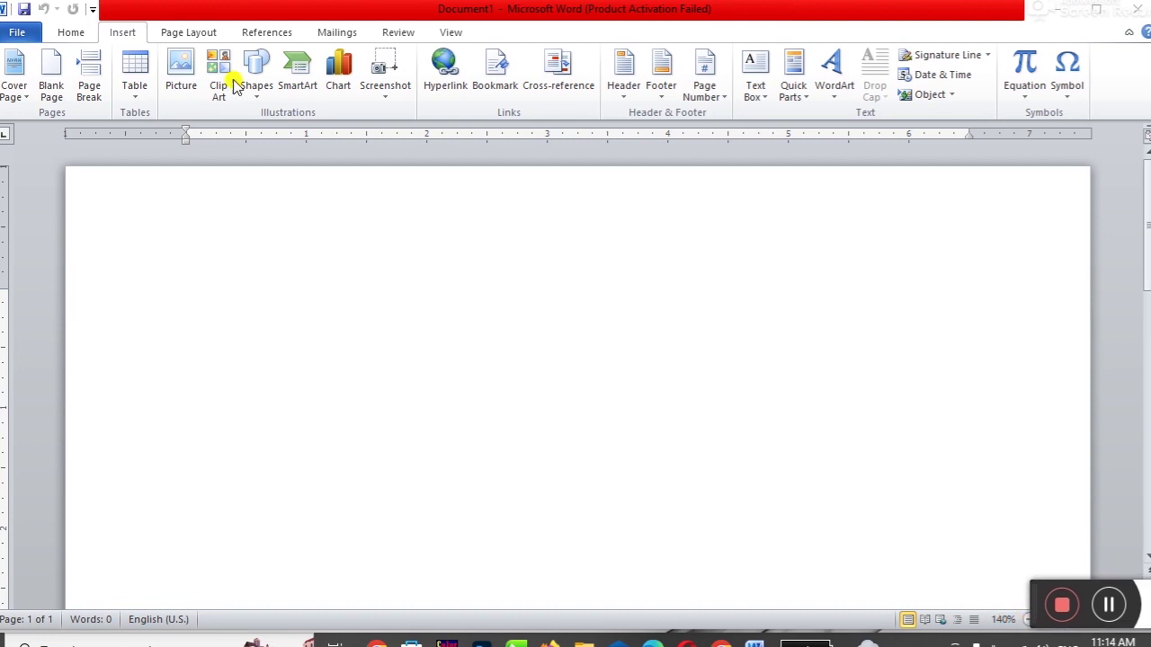
pyautogui.click(140, 109)
pyautogui.click(389, 261)
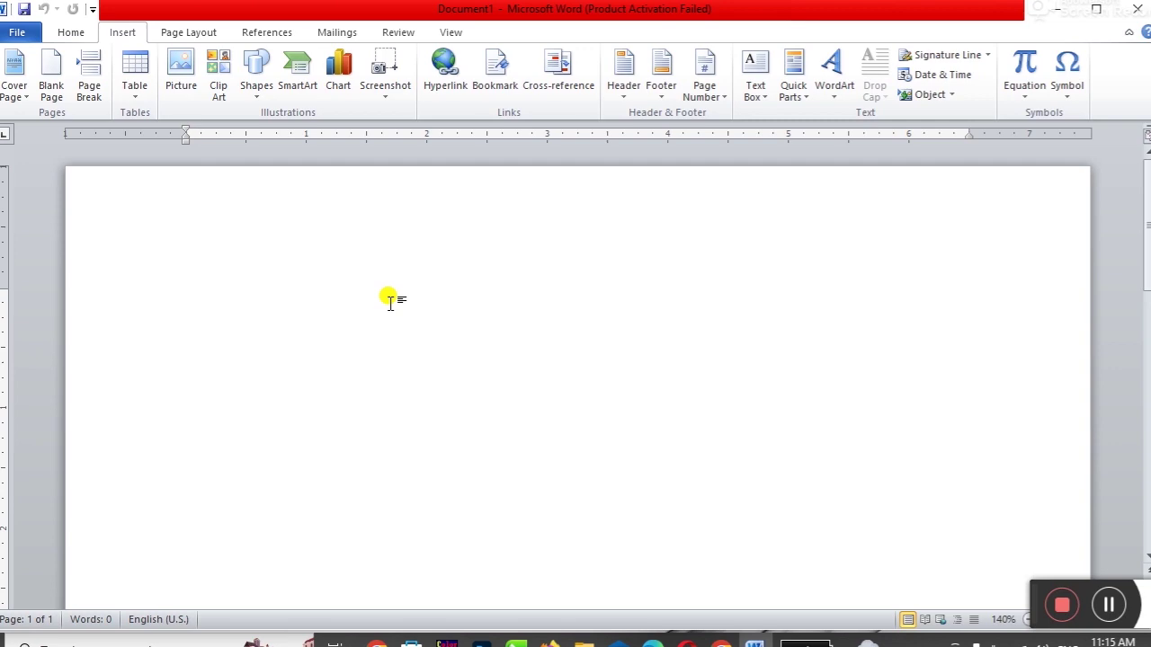
pyautogui.write('=rand(')
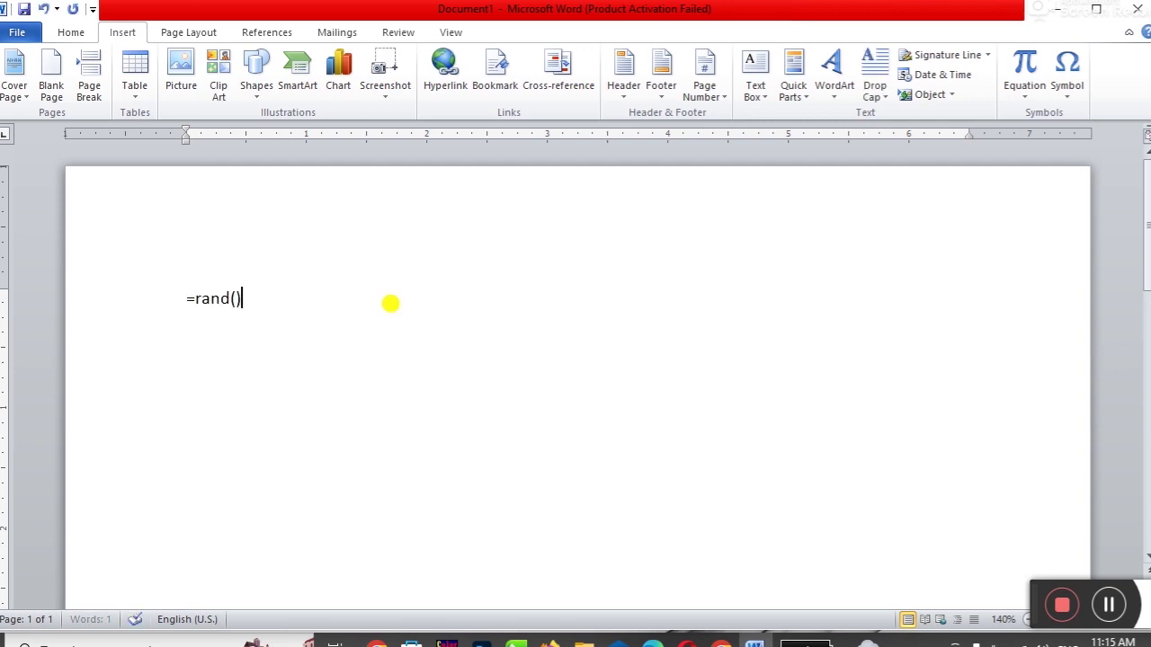
pyautogui.press('Return')
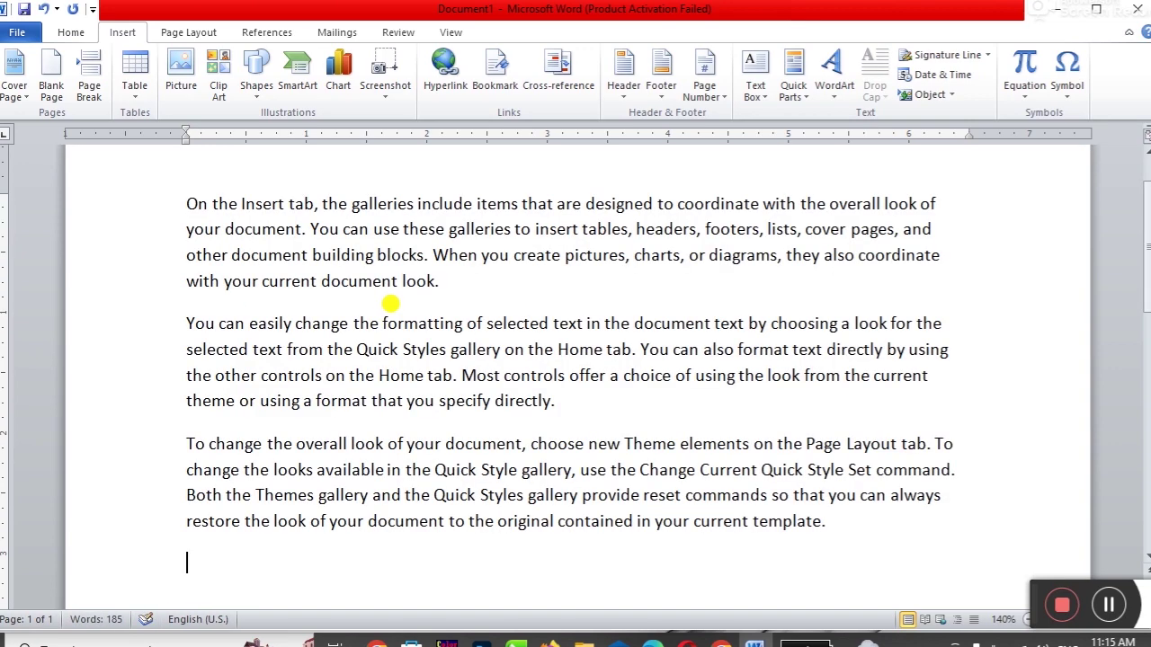
# Step: Justify the sample paragraphs and place the cursor before the first word
pyautogui.moveTo(449, 229); pyautogui.dragTo(503, 470)
pyautogui.hotkey('ctrl', 'j')
pyautogui.click(474, 414)
pyautogui.scroll(1, 475, 414)
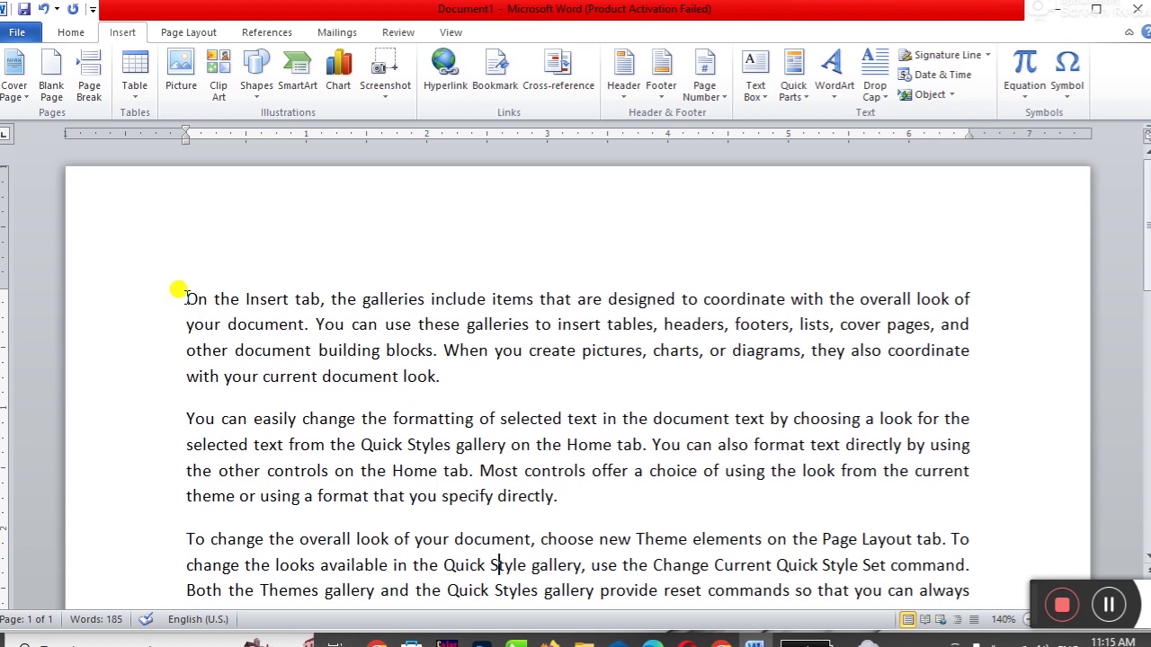
pyautogui.click(185, 298)
# Step: Insert logo chemical.png from the Desktop project folder at the start of the first paragraph
pyautogui.click(180, 63)
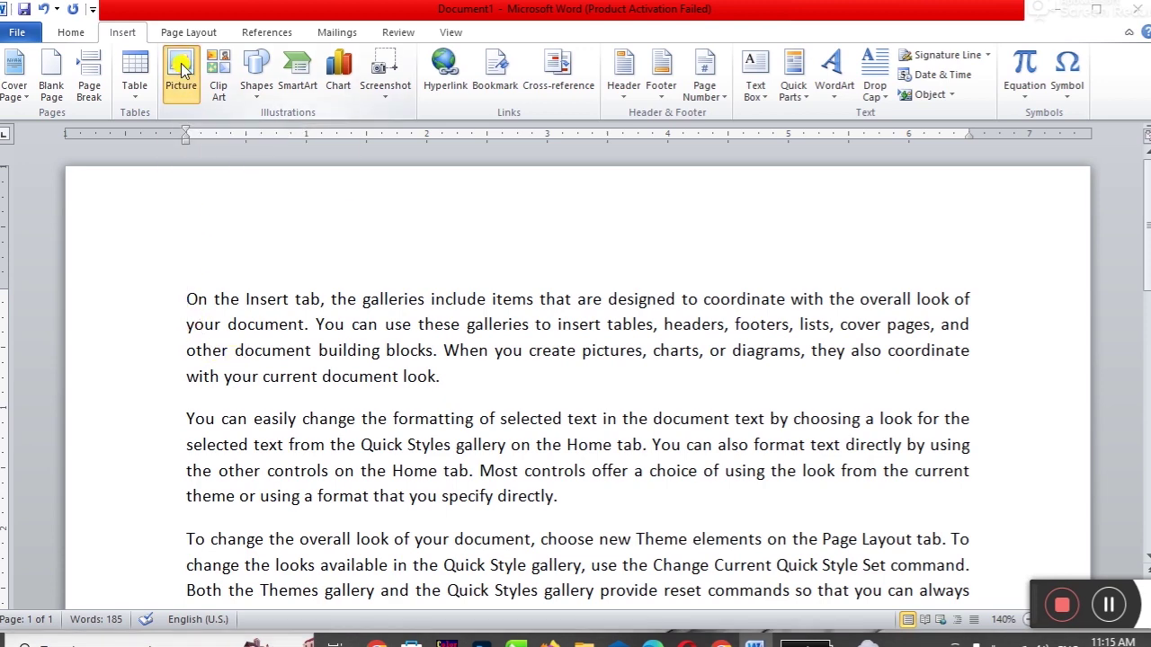
pyautogui.moveTo(221, 249); pyautogui.dragTo(225, 146)
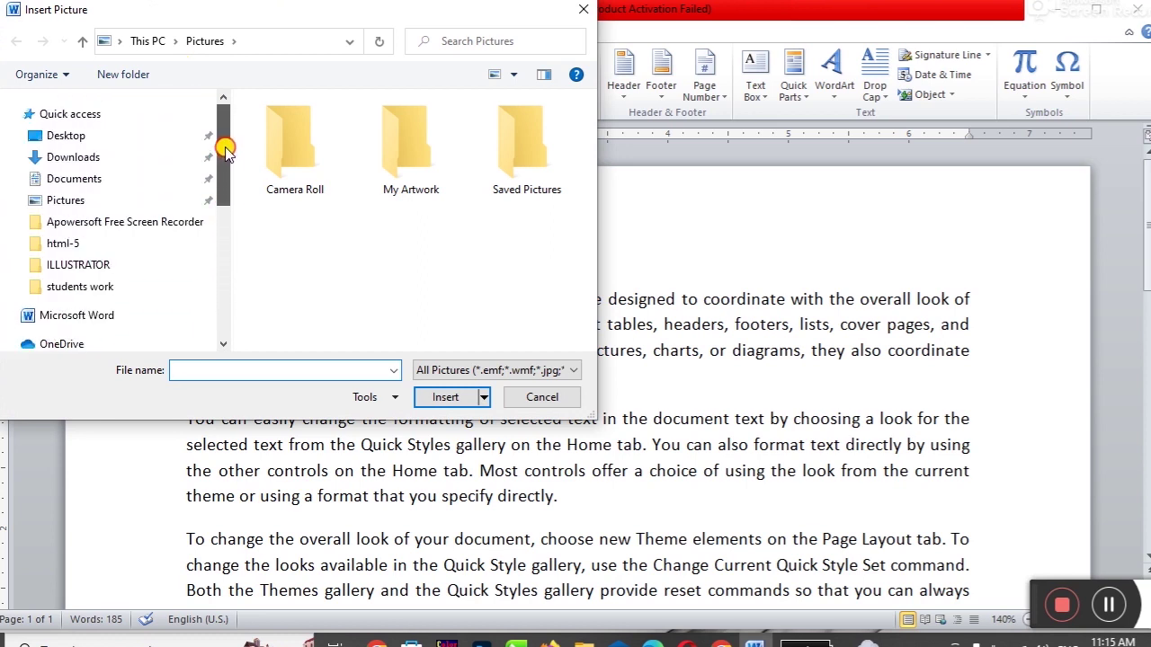
pyautogui.click(115, 136)
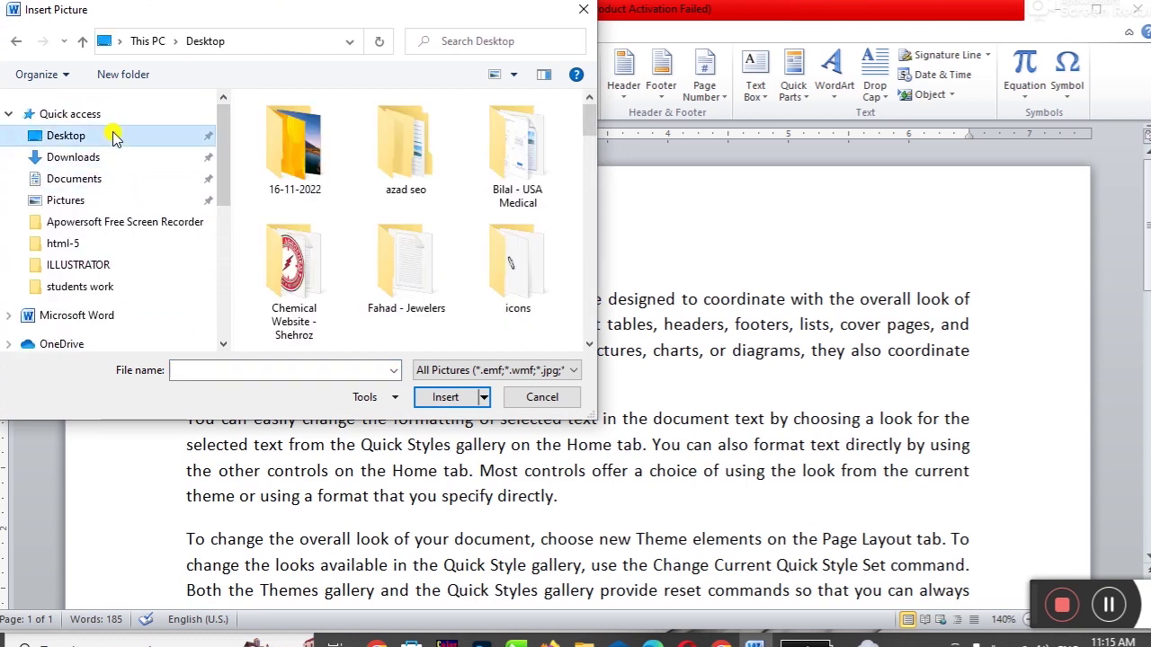
pyautogui.doubleClick(308, 261)
pyautogui.doubleClick(405, 153)
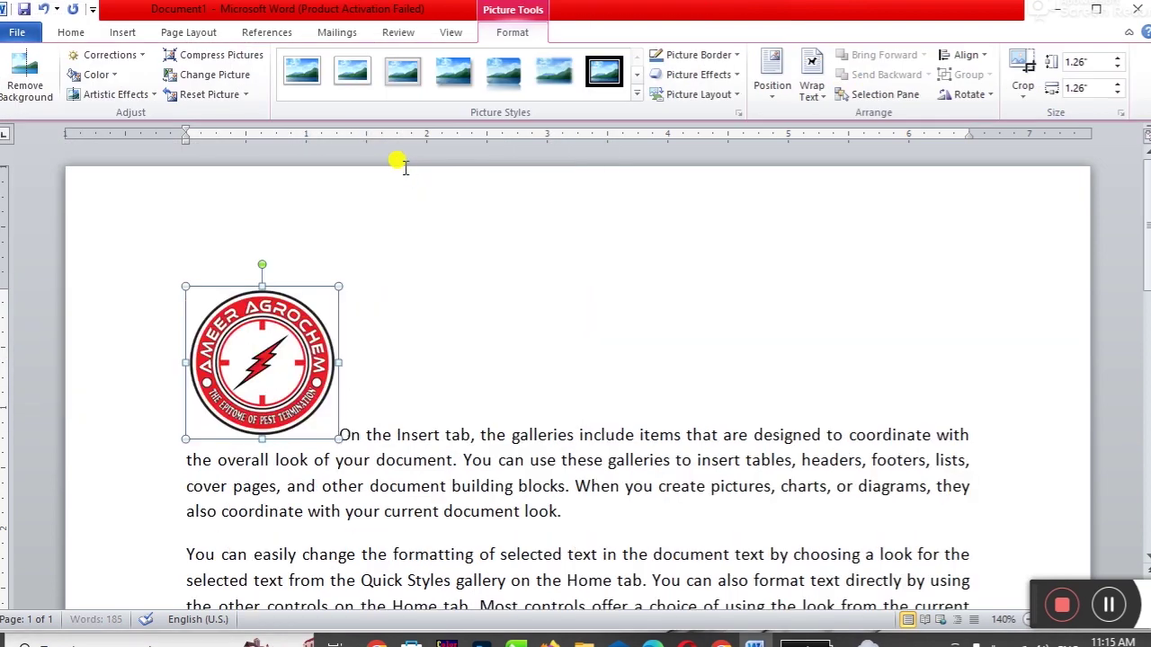
pyautogui.click(360, 430)
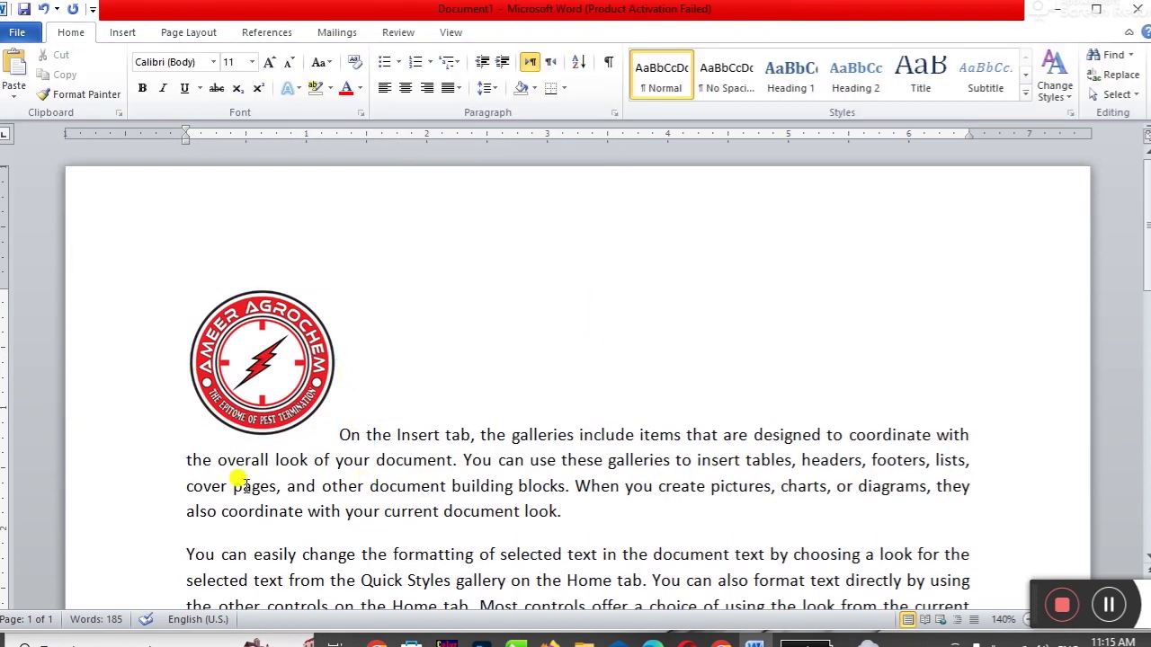
# Step: Select the logo and its Shape Height value in the Size group
pyautogui.click(255, 393)
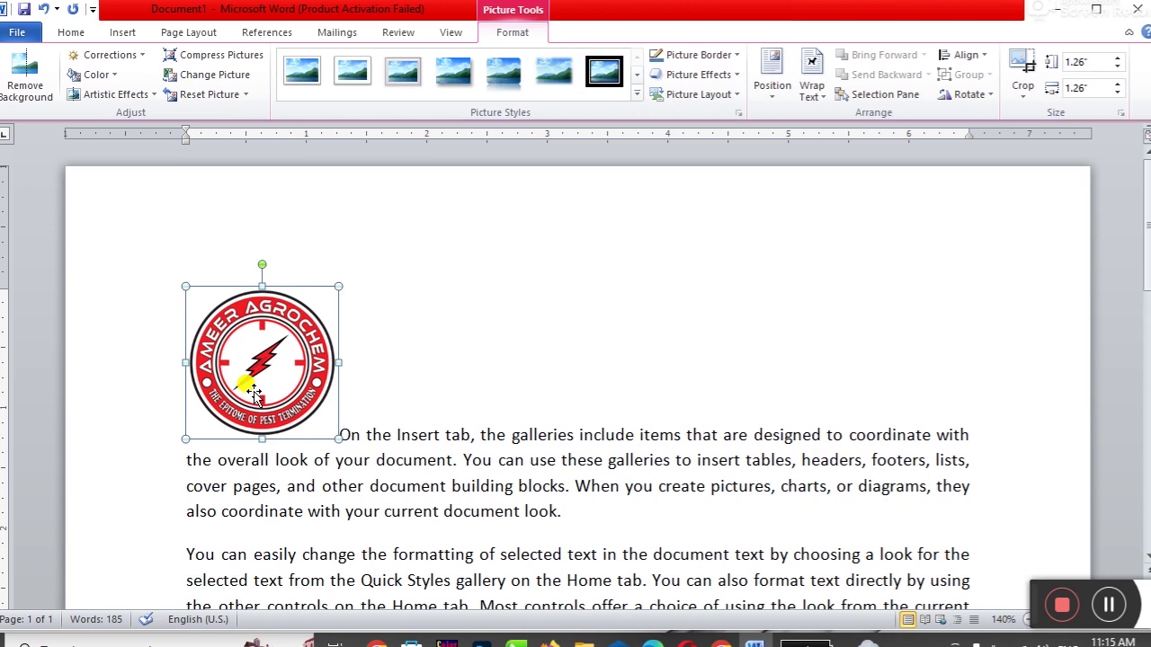
pyautogui.click(493, 428)
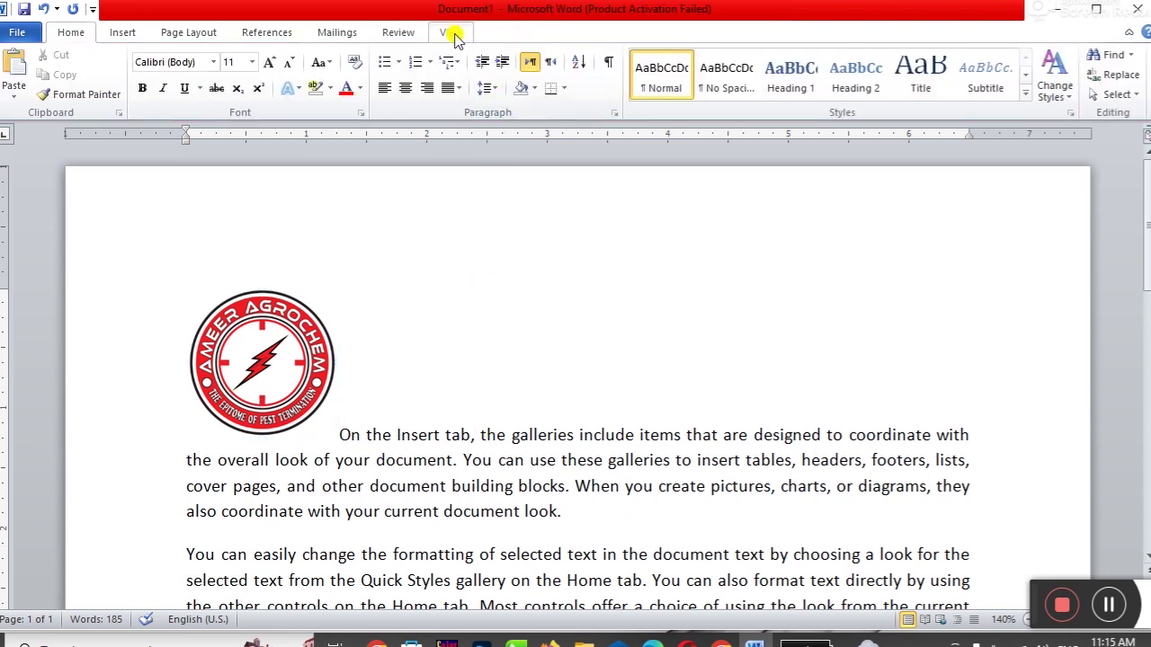
pyautogui.doubleClick(290, 376)
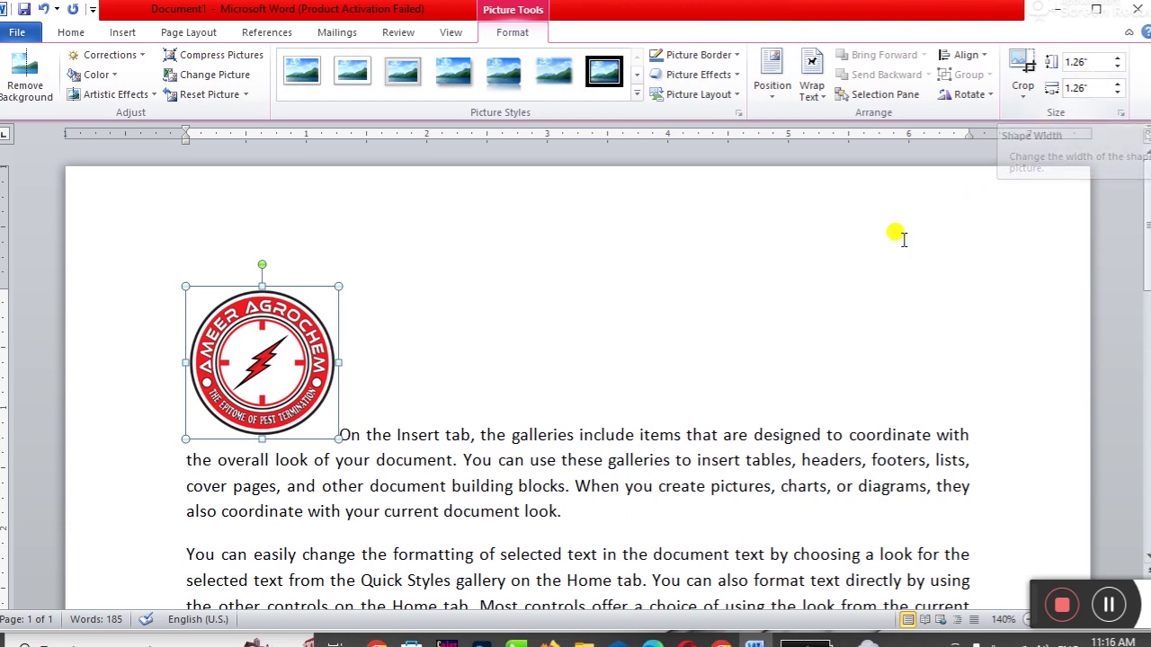
pyautogui.click(1089, 62)
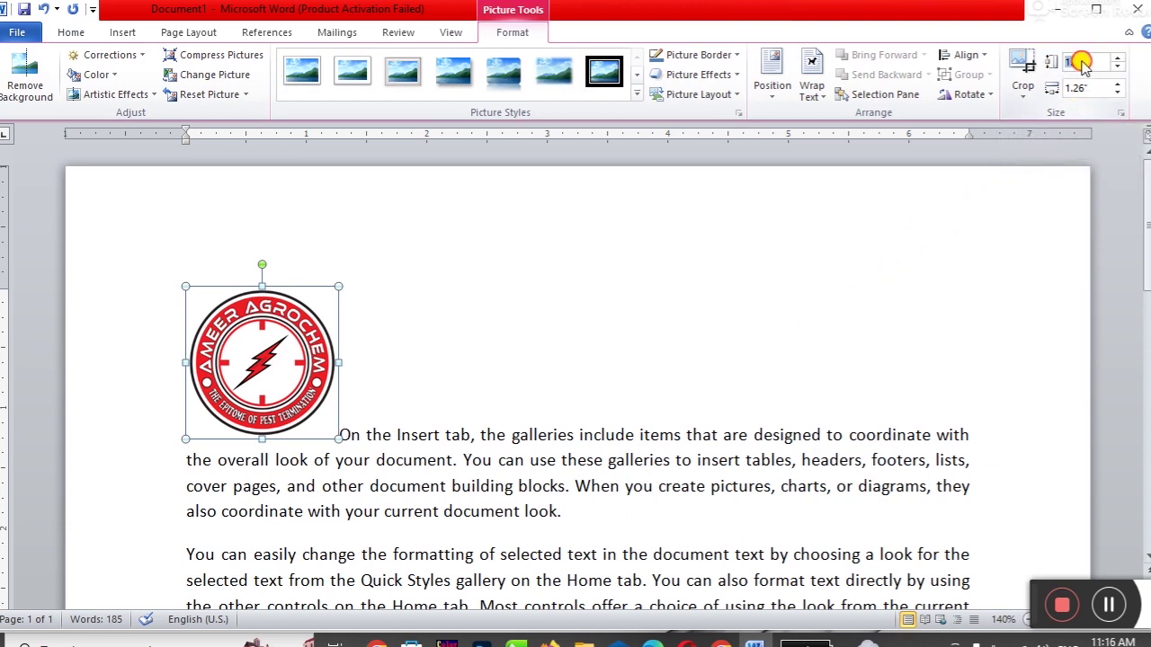
pyautogui.click(693, 401)
pyautogui.click(315, 369)
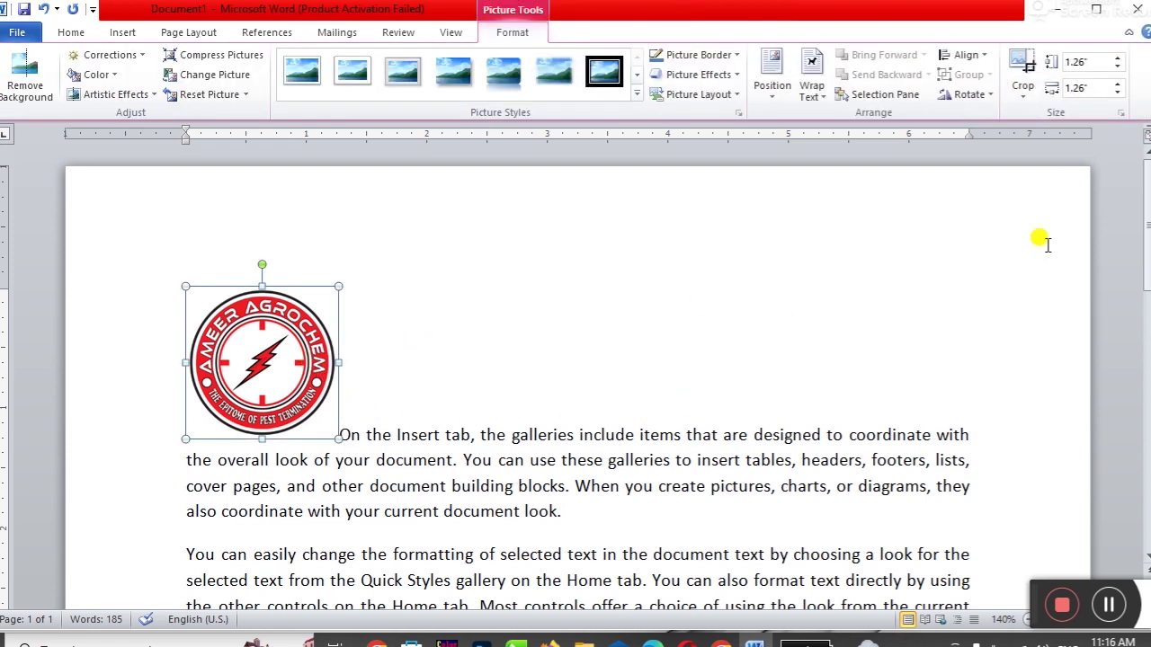
pyautogui.click(1084, 62)
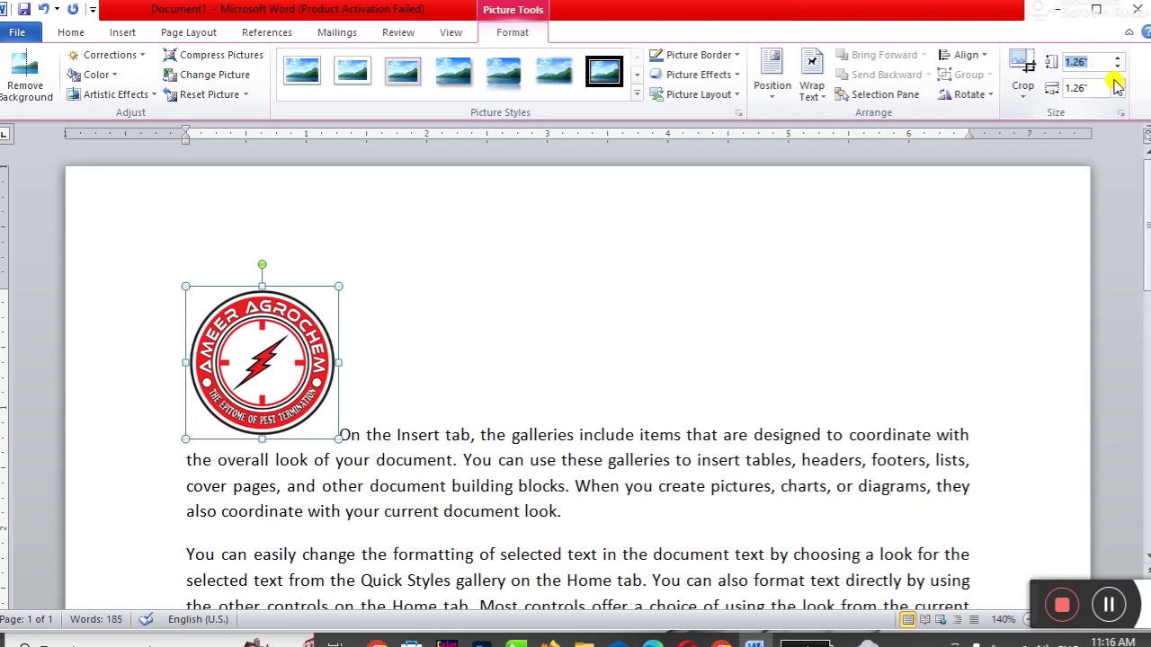
# Step: Use the Shape Height spinner to enlarge the logo from 1.26" toward 1.6"
pyautogui.click(1117, 68)
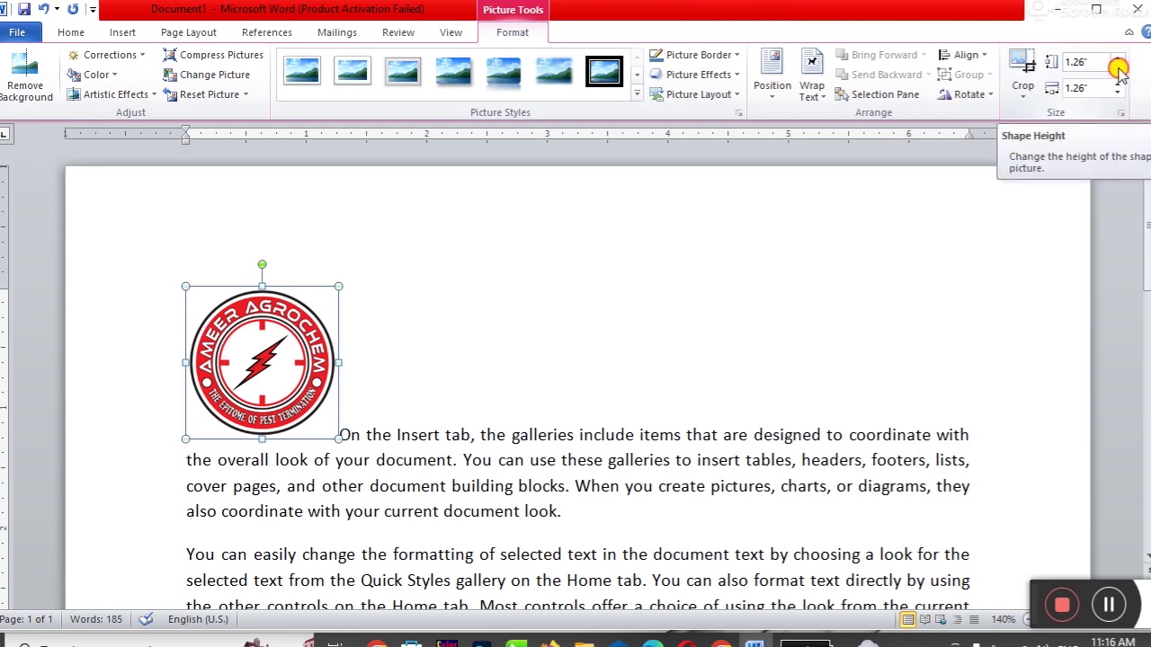
pyautogui.click(1118, 68)
pyautogui.click(1118, 60)
pyautogui.click(1118, 59)
pyautogui.click(1117, 59)
pyautogui.click(1118, 60)
pyautogui.click(1117, 60)
pyautogui.doubleClick(1117, 60)
pyautogui.doubleClick(1118, 60)
pyautogui.doubleClick(1117, 59)
pyautogui.click(1117, 60)
pyautogui.doubleClick(1118, 69)
# Step: Shrink the logo to 1.4 inches square
pyautogui.click(1118, 68)
pyautogui.doubleClick(1118, 69)
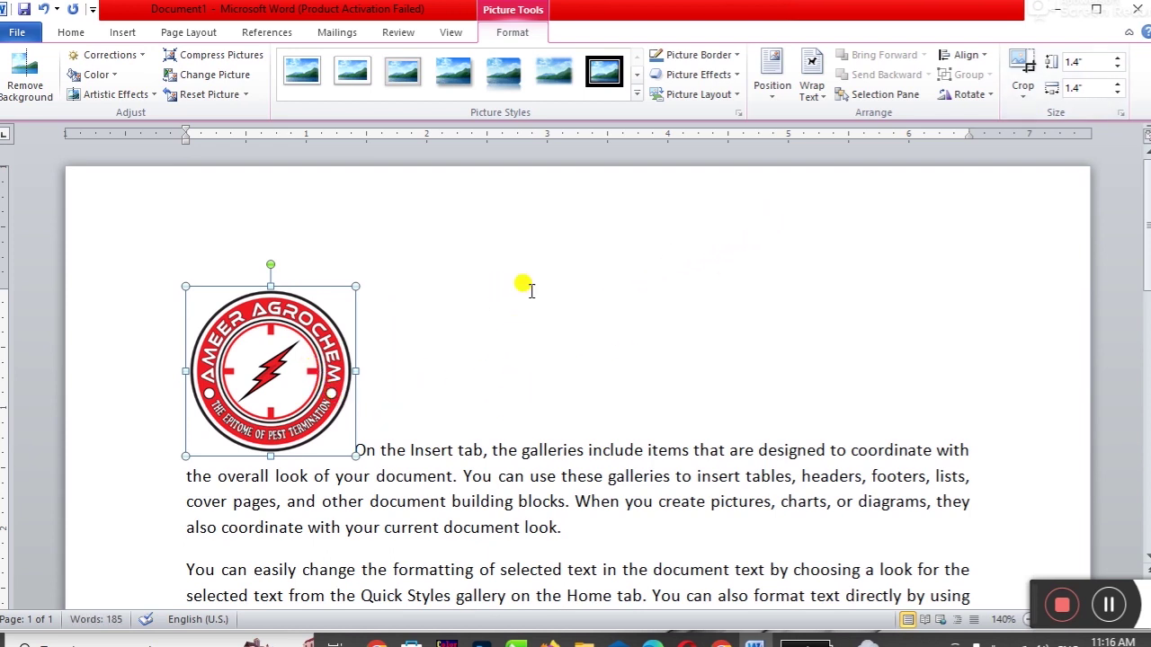
pyautogui.click(495, 522)
pyautogui.moveTo(456, 447); pyautogui.dragTo(474, 511)
pyautogui.click(455, 477)
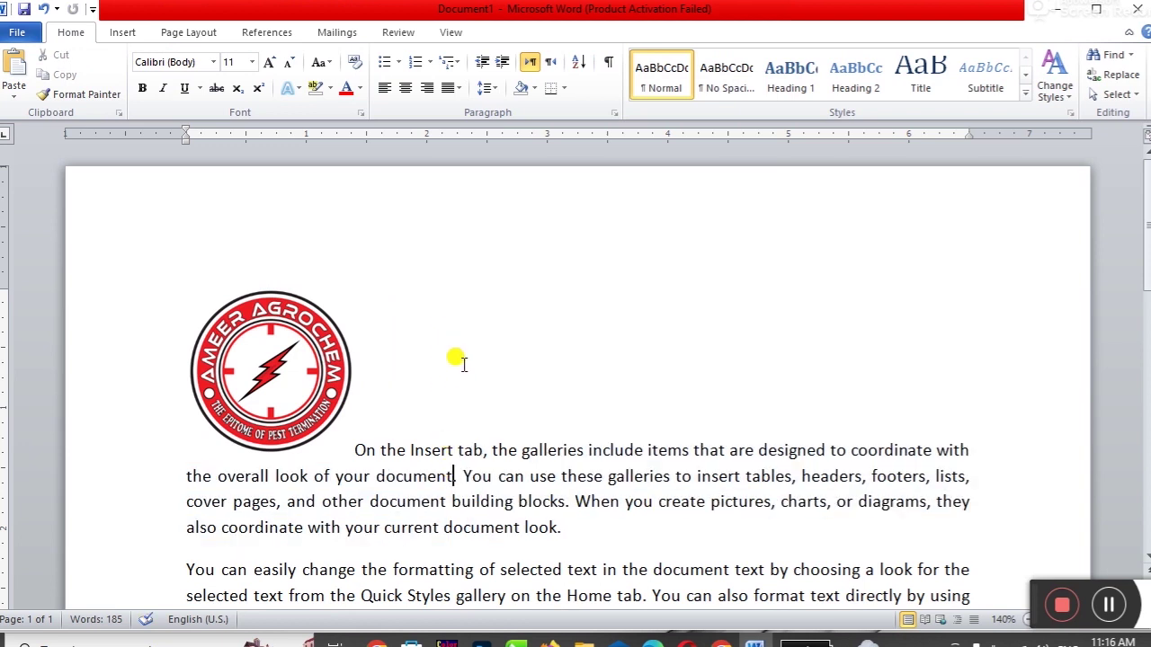
# Step: Set the logo's text wrapping to Through
pyautogui.click(300, 370)
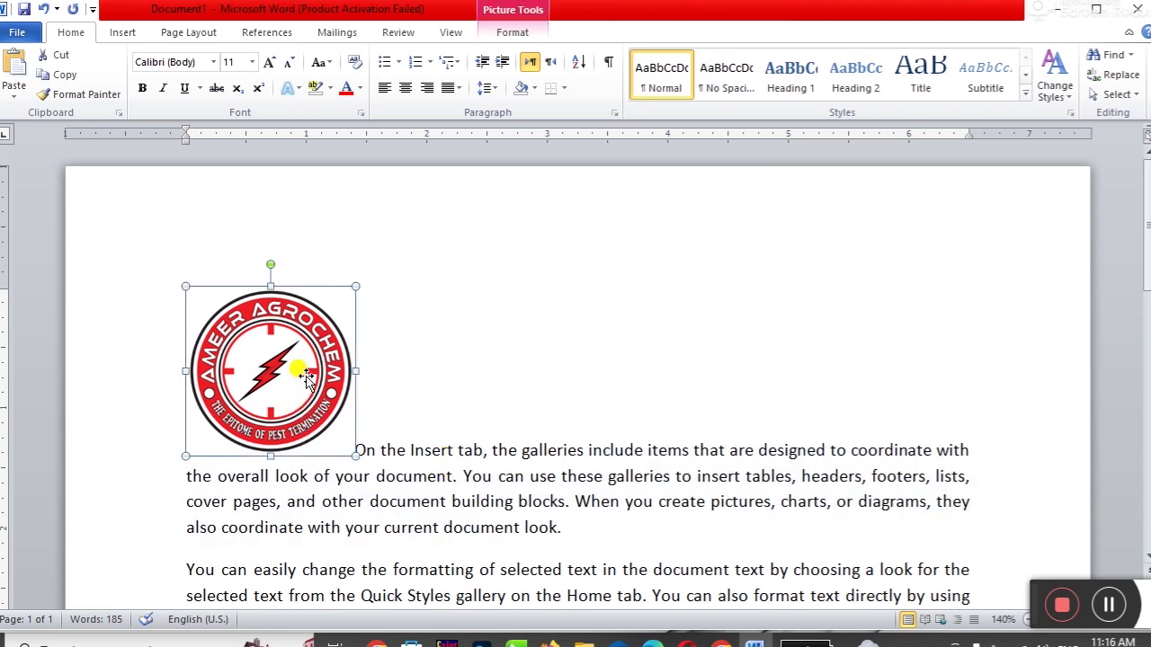
pyautogui.click(508, 36)
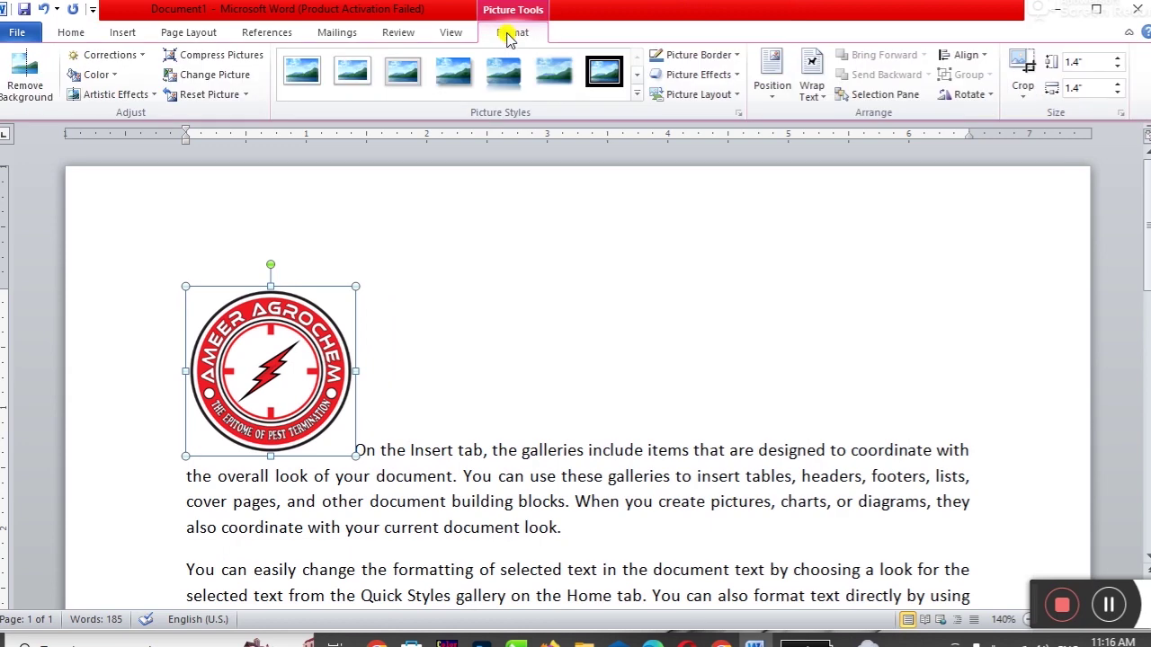
pyautogui.click(812, 98)
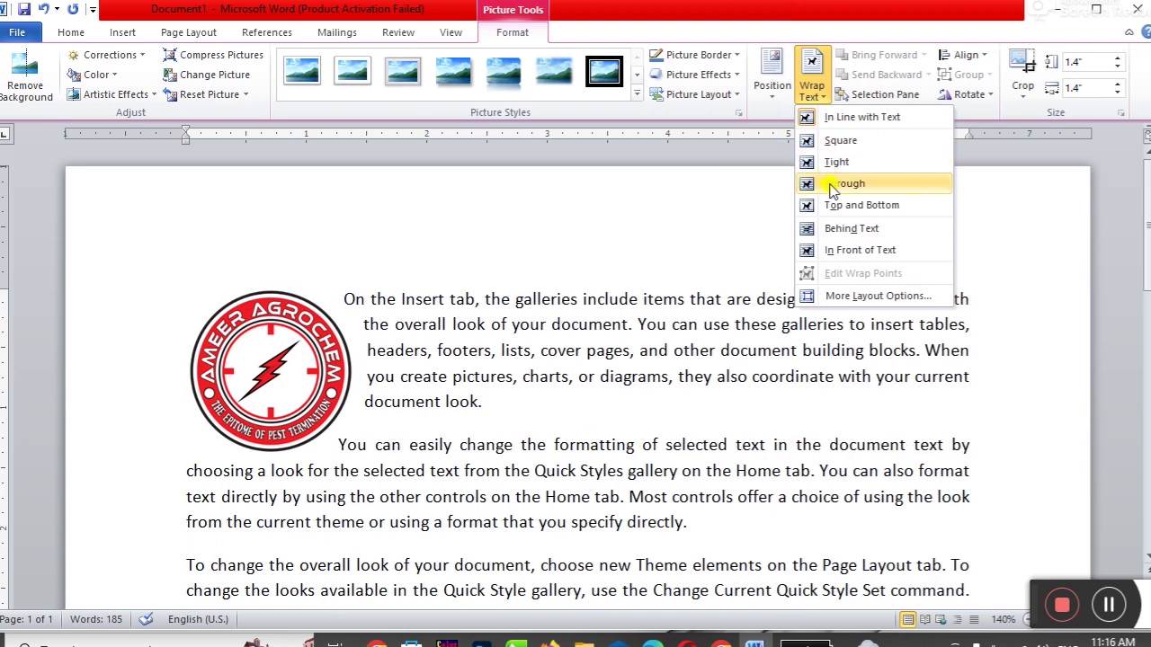
pyautogui.click(832, 183)
pyautogui.click(401, 402)
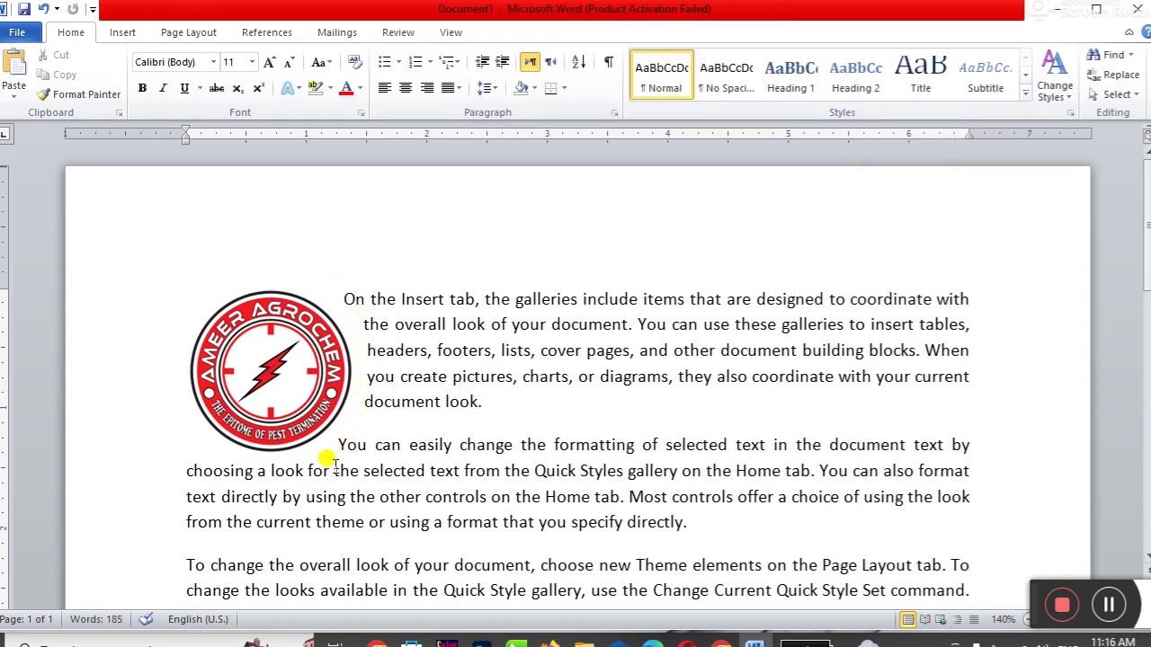
# Step: Try Square wrapping on the logo, then switch it back to Through
pyautogui.click(279, 379)
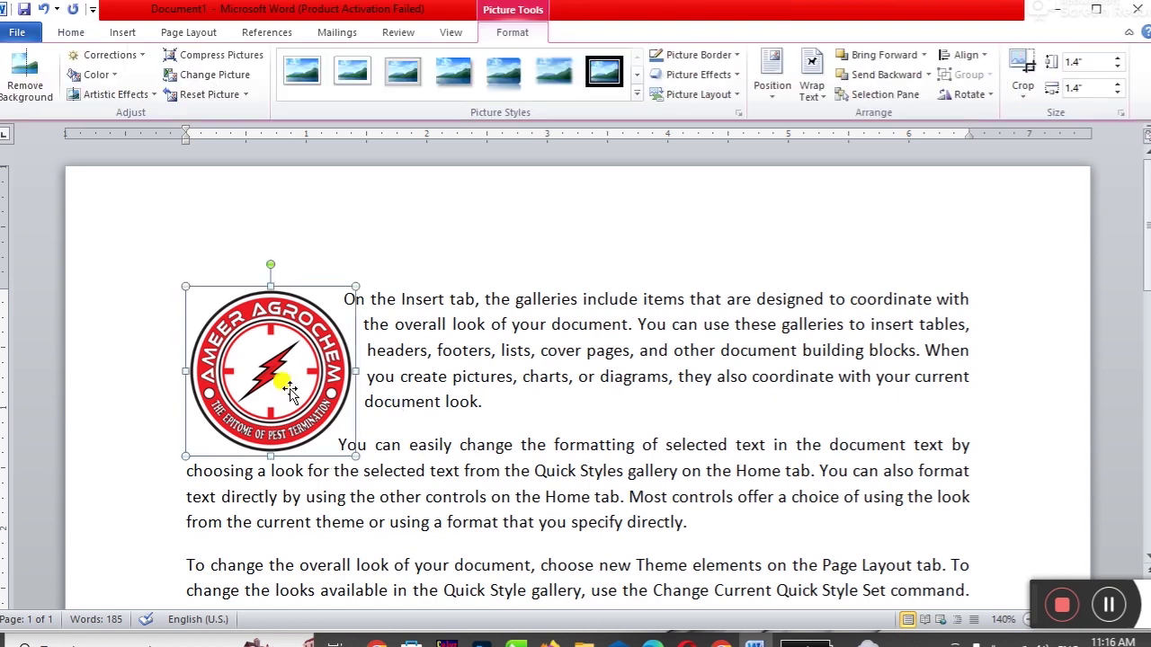
pyautogui.click(812, 93)
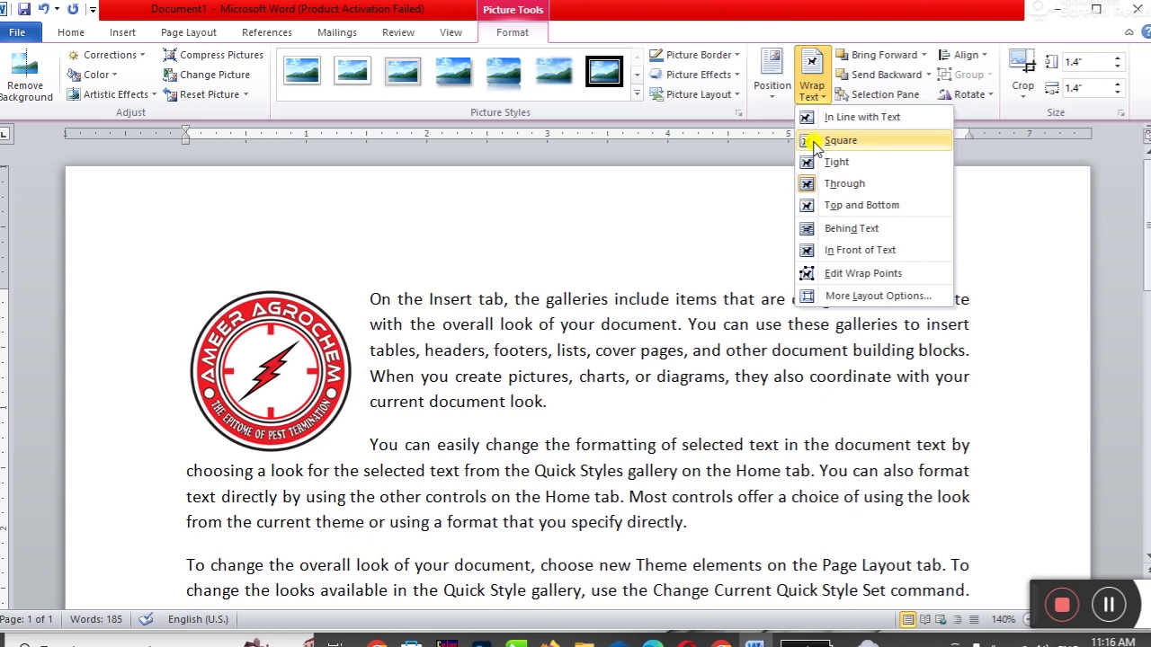
pyautogui.click(813, 141)
pyautogui.click(369, 319)
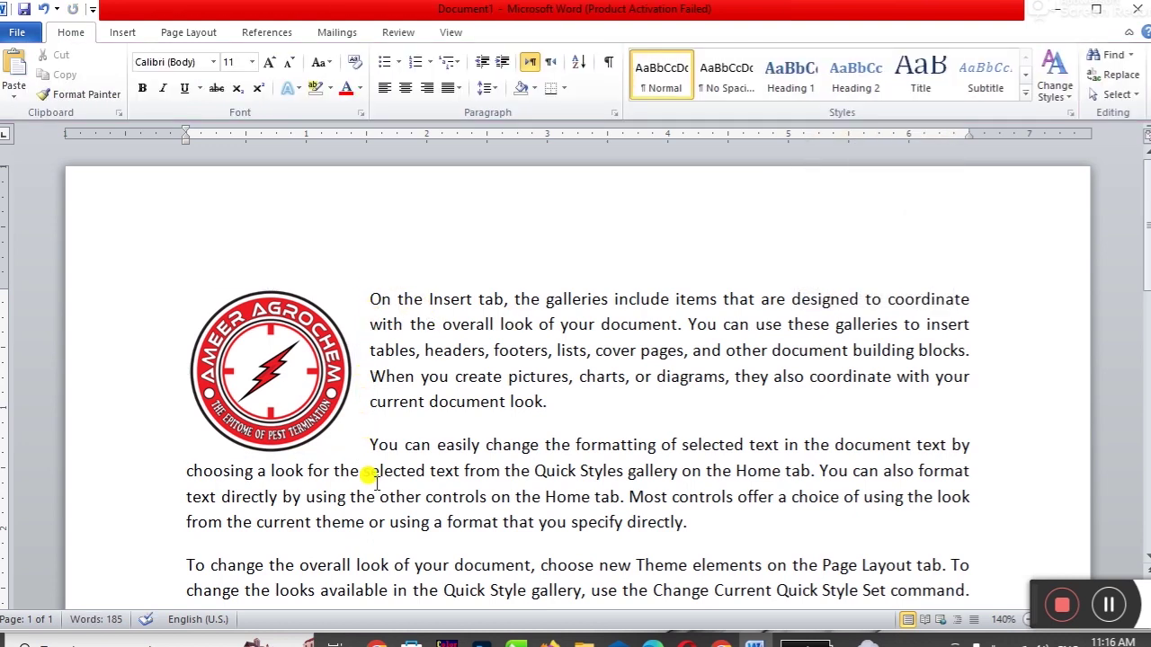
pyautogui.click(334, 411)
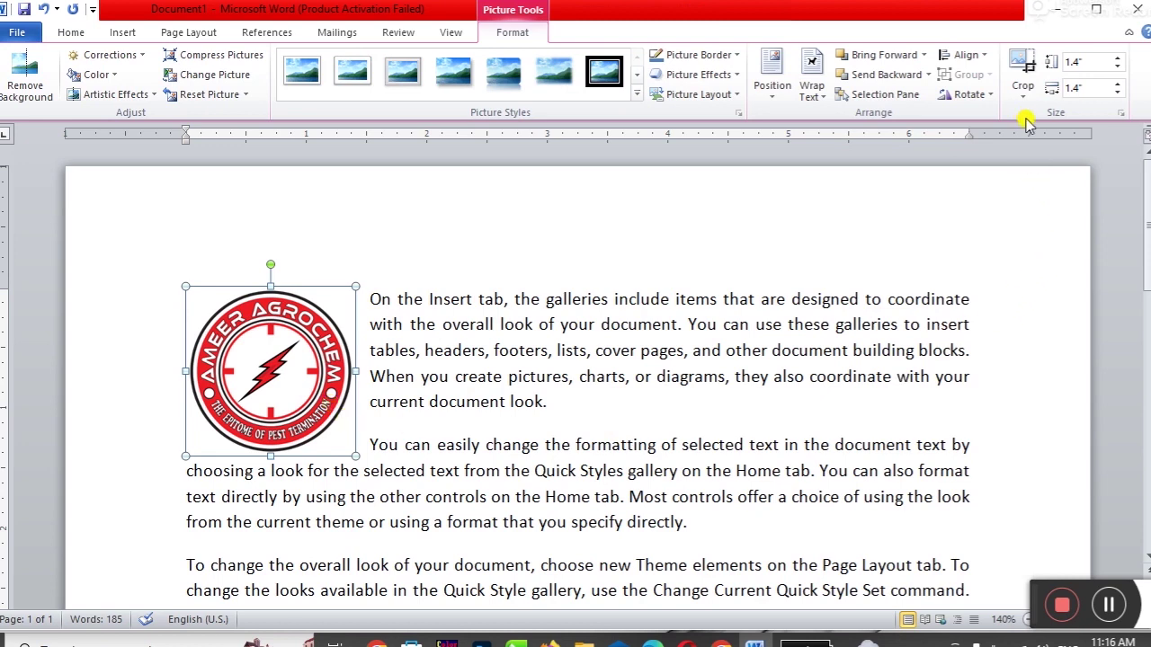
pyautogui.click(813, 92)
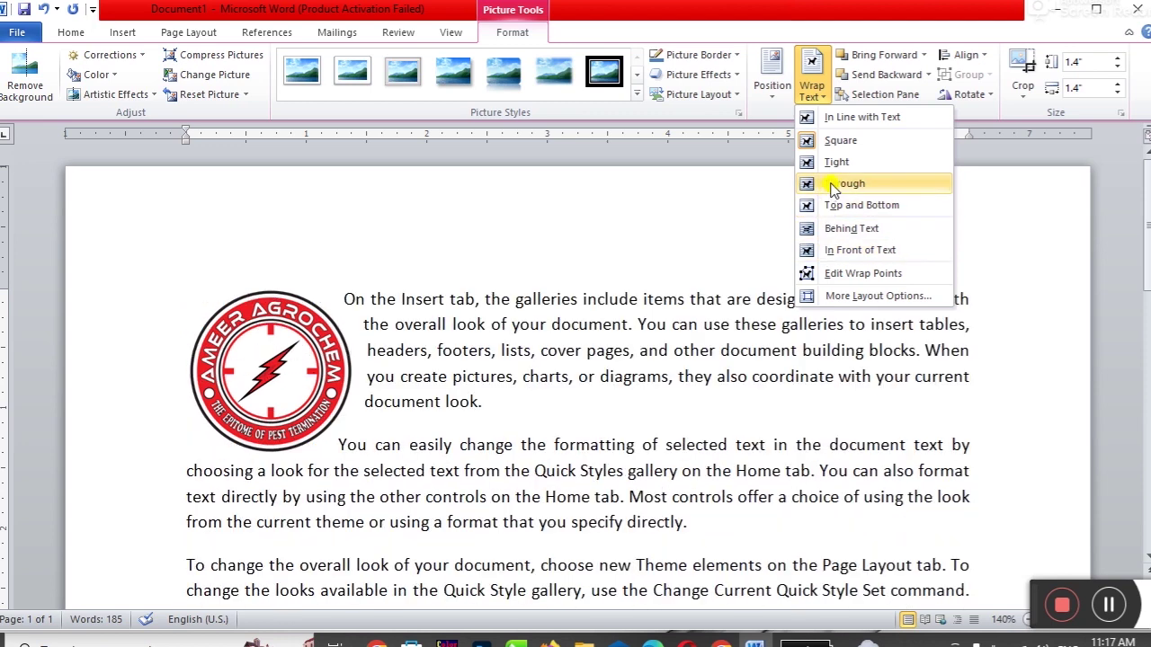
pyautogui.click(833, 184)
pyautogui.click(625, 325)
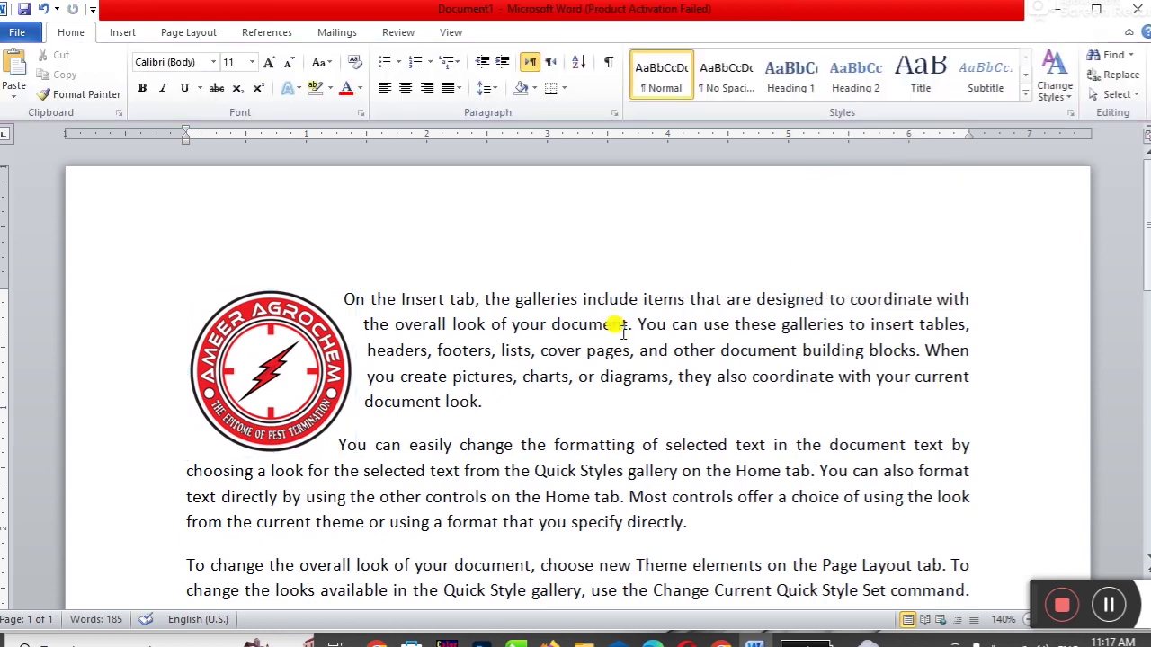
pyautogui.click(274, 339)
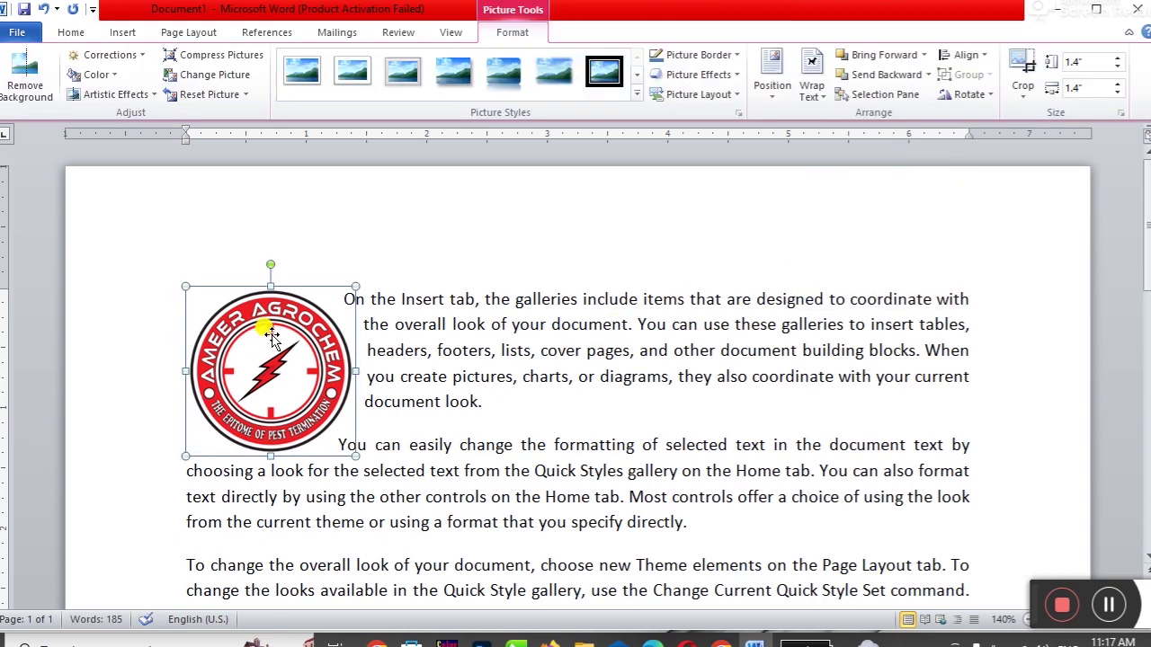
# Step: Swap the Ameer Agrochem logo for logo.png from the Desktop's my post folder using Change Picture
pyautogui.click(197, 79)
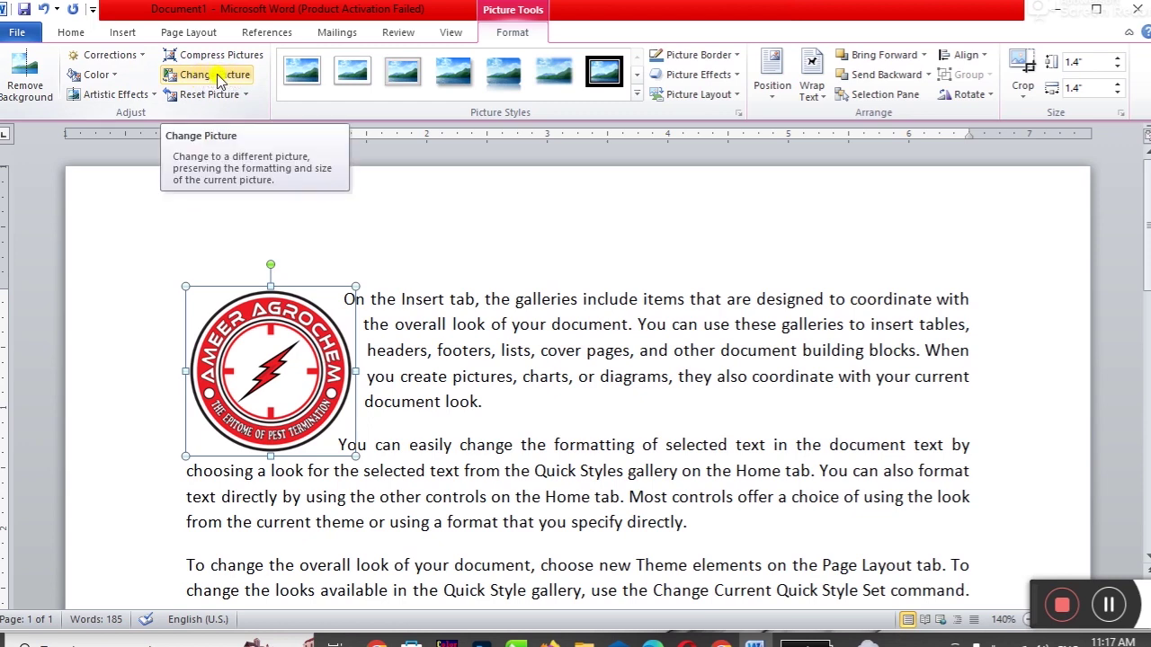
pyautogui.click(220, 79)
pyautogui.click(333, 170)
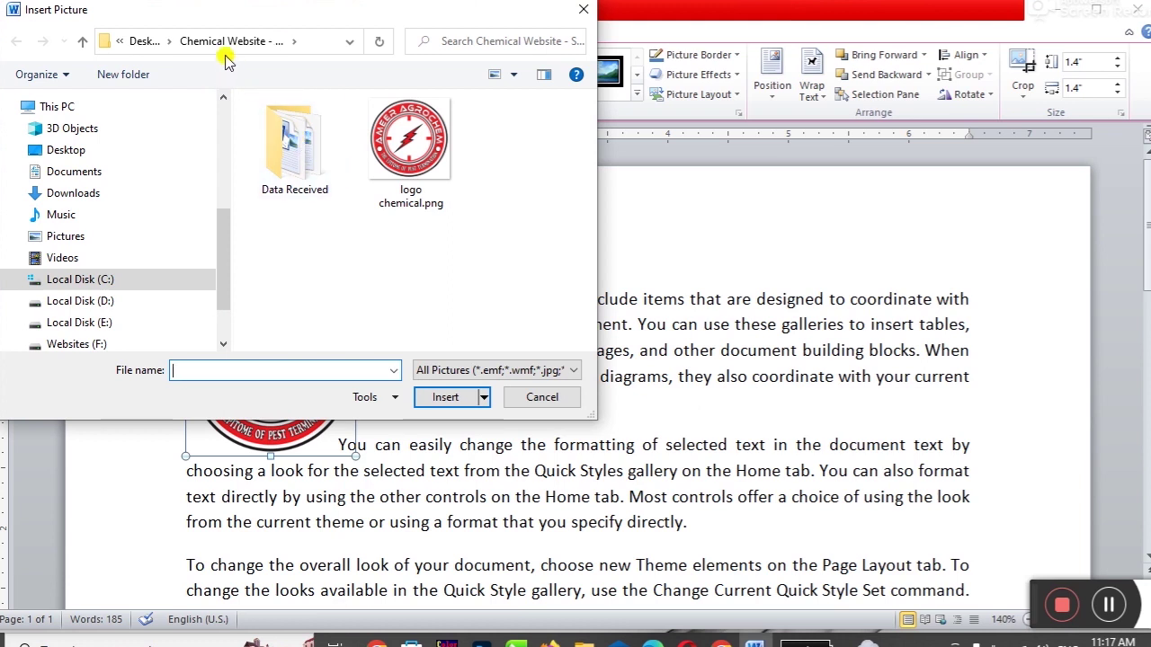
pyautogui.click(143, 42)
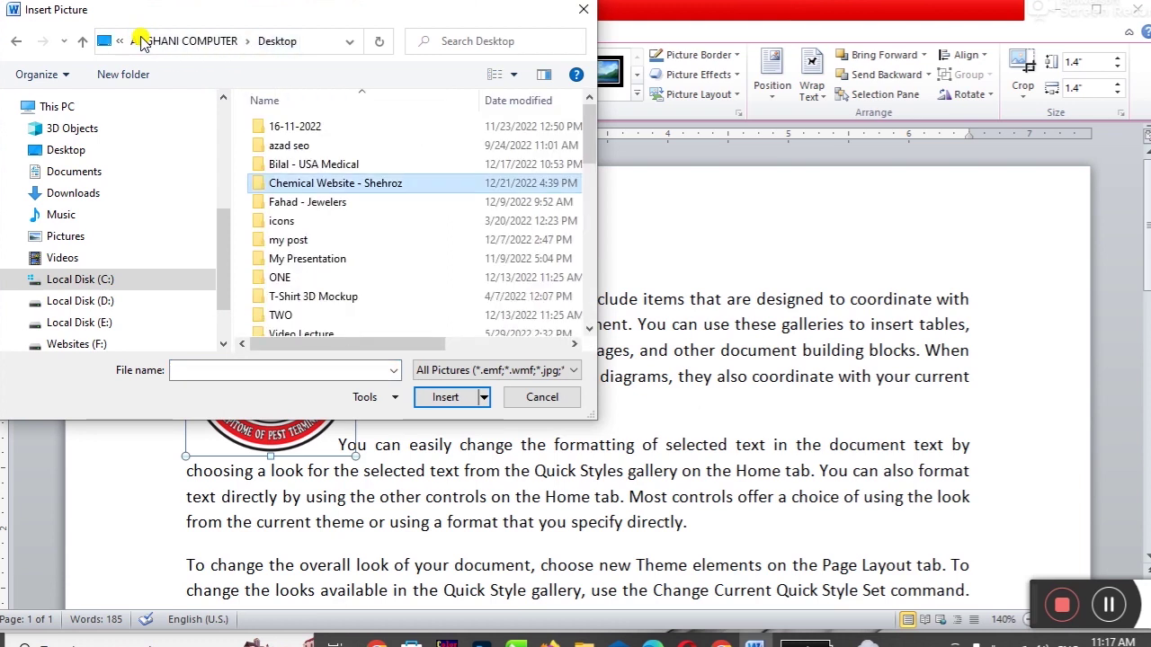
pyautogui.doubleClick(280, 239)
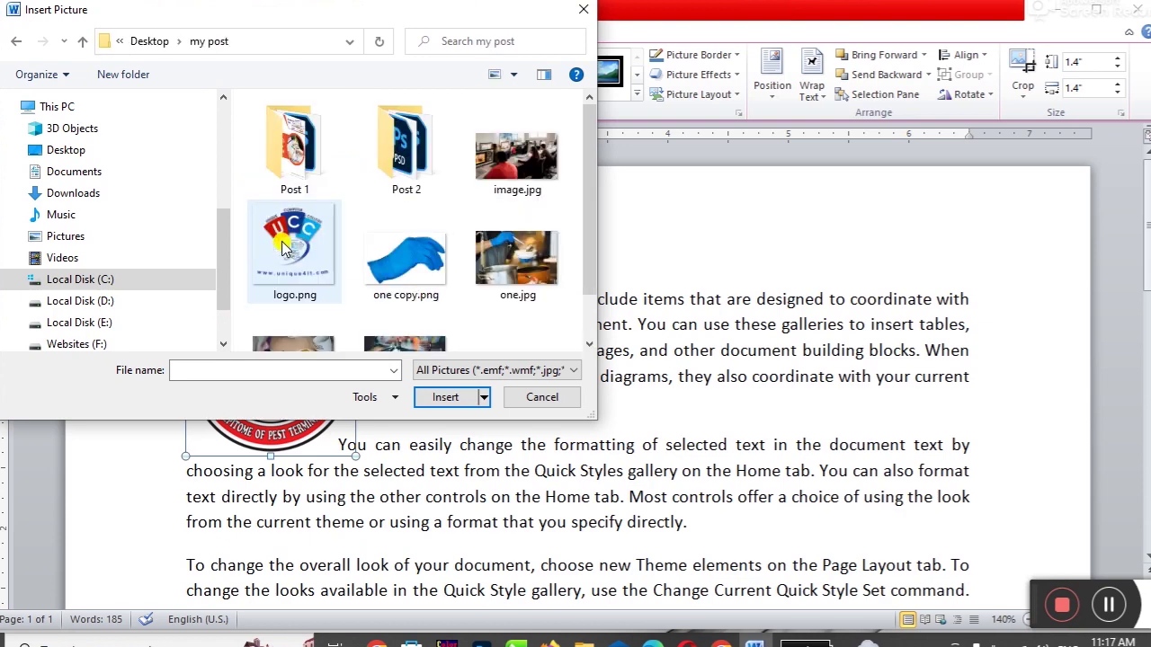
pyautogui.doubleClick(298, 258)
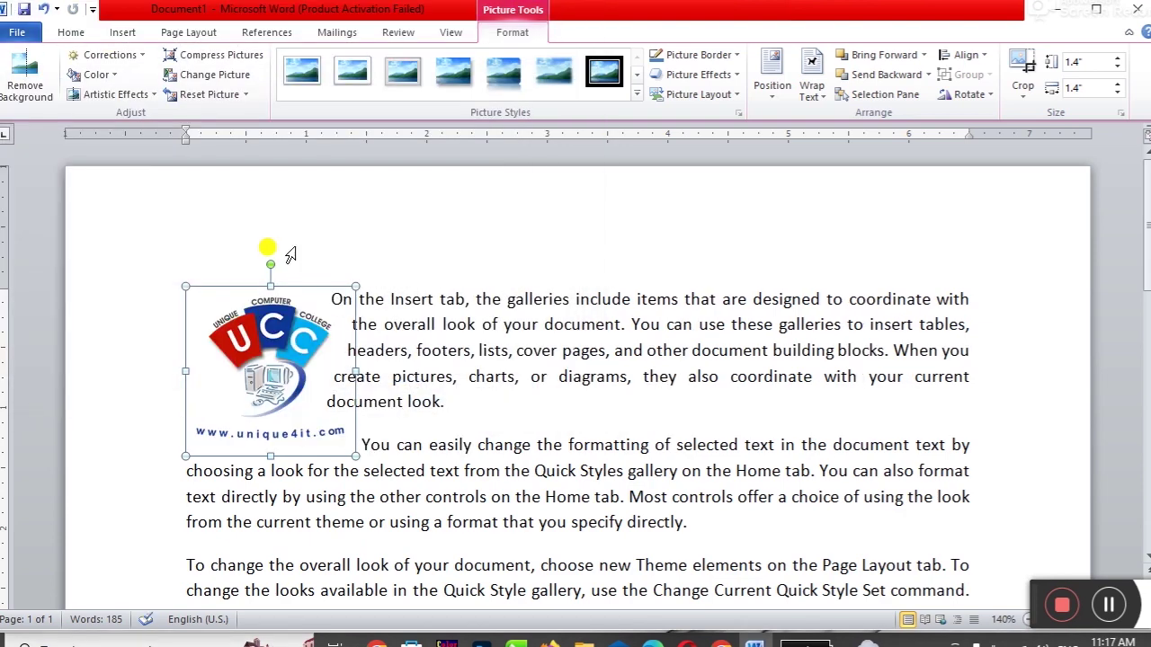
pyautogui.click(542, 424)
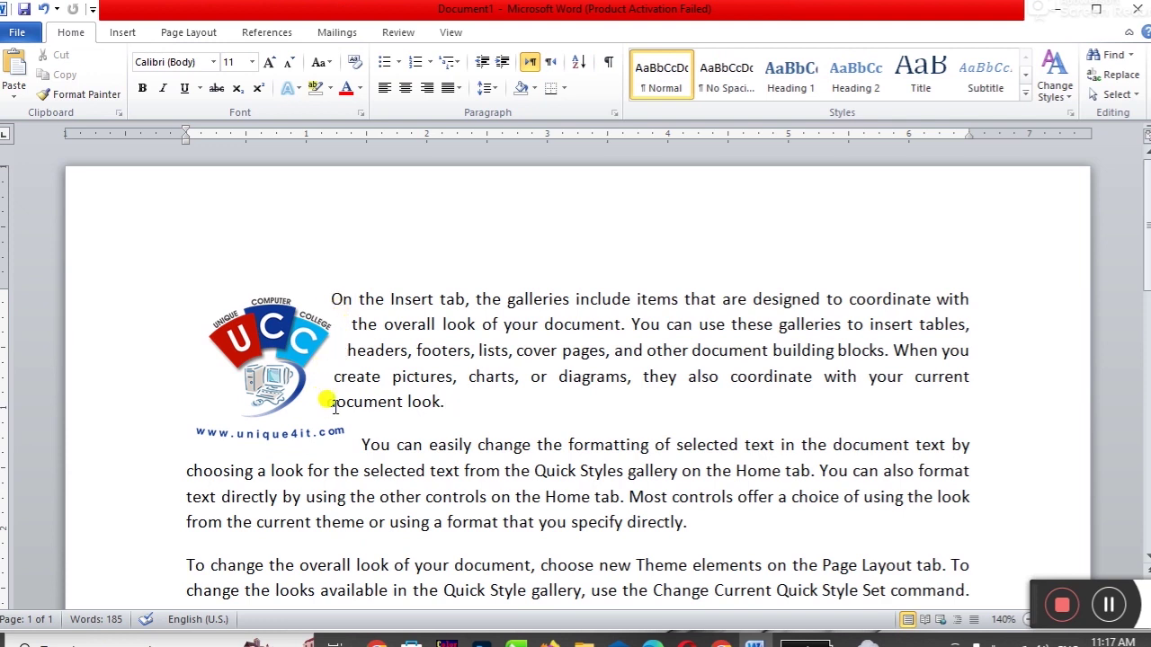
pyautogui.click(270, 378)
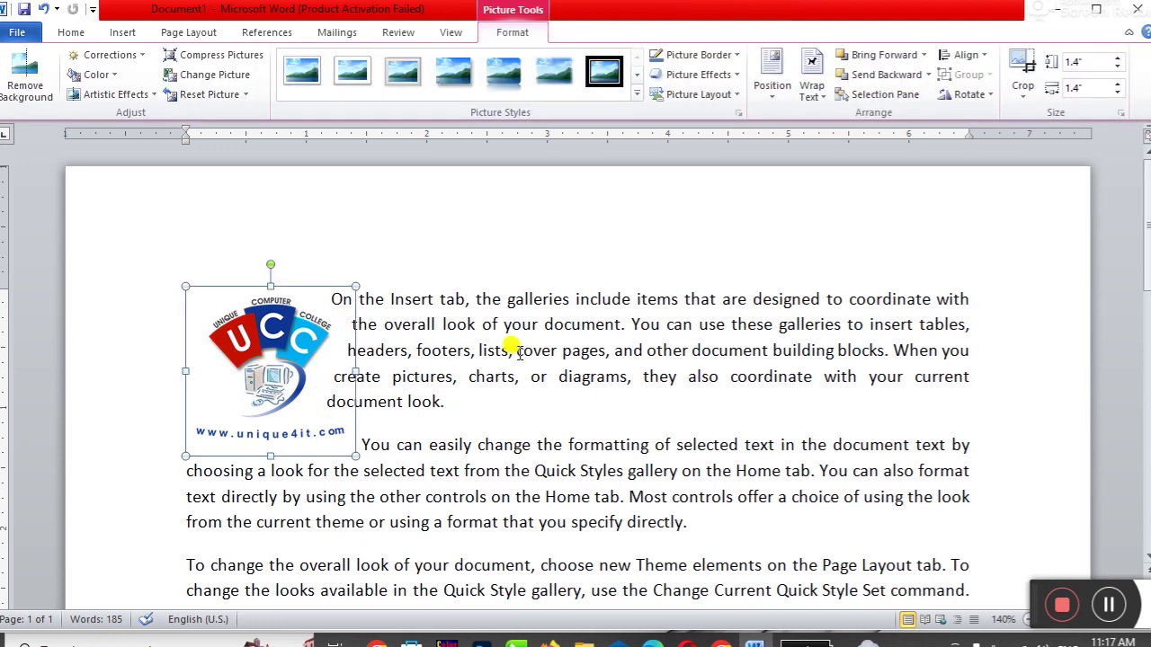
pyautogui.click(636, 101)
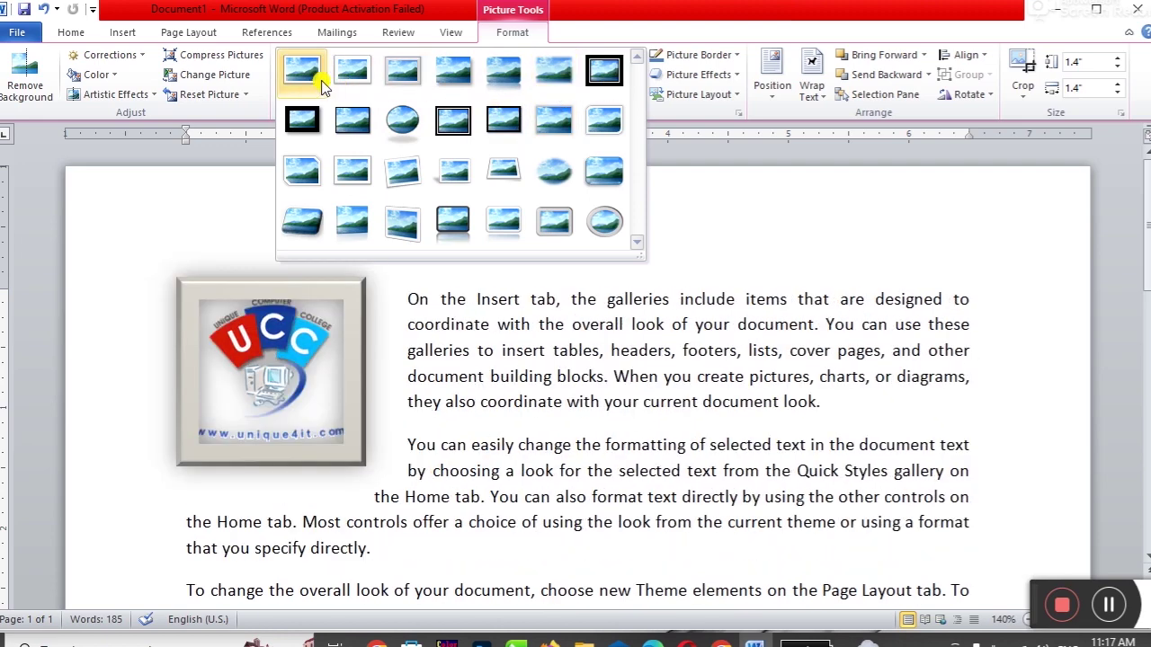
pyautogui.click(556, 308)
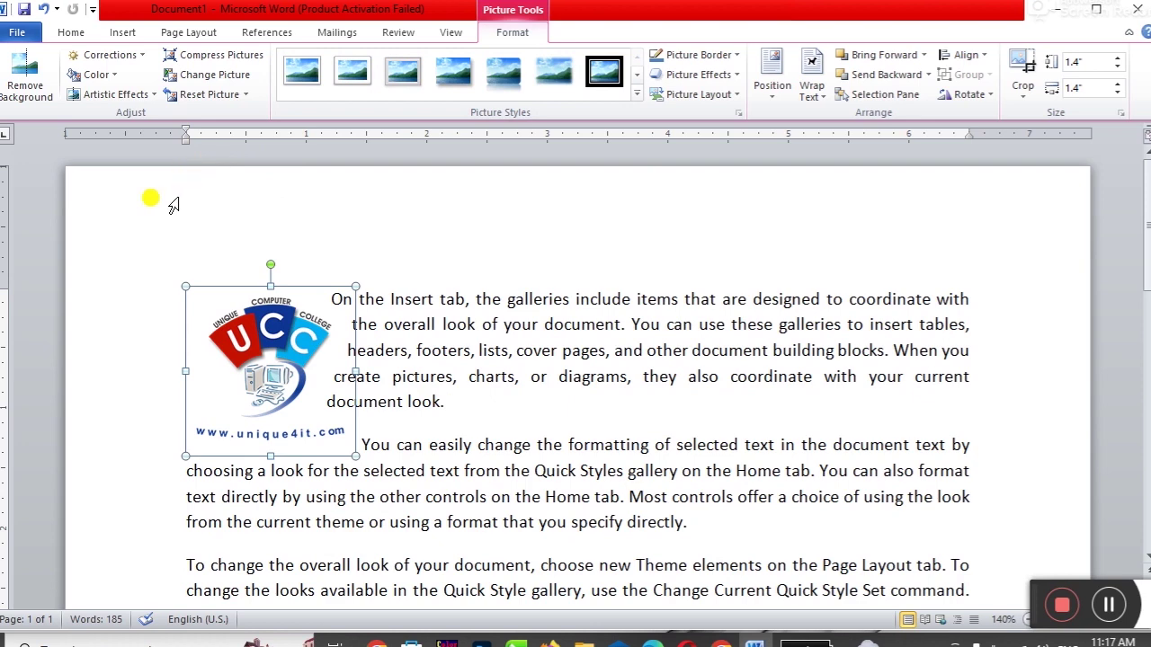
pyautogui.click(115, 75)
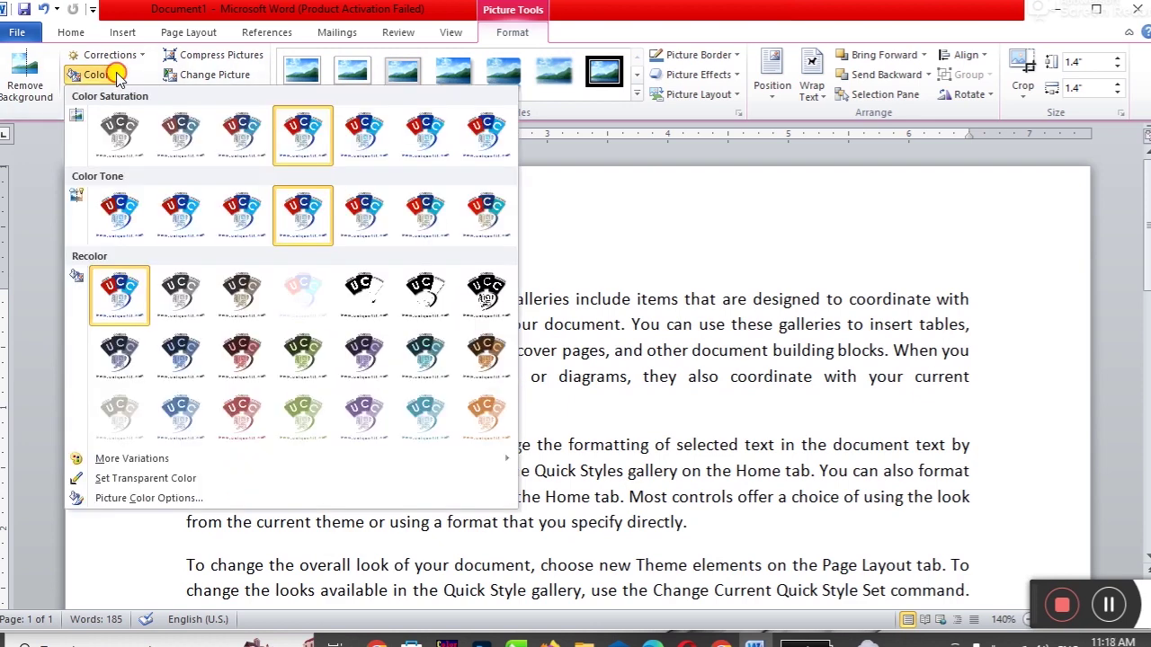
pyautogui.click(117, 79)
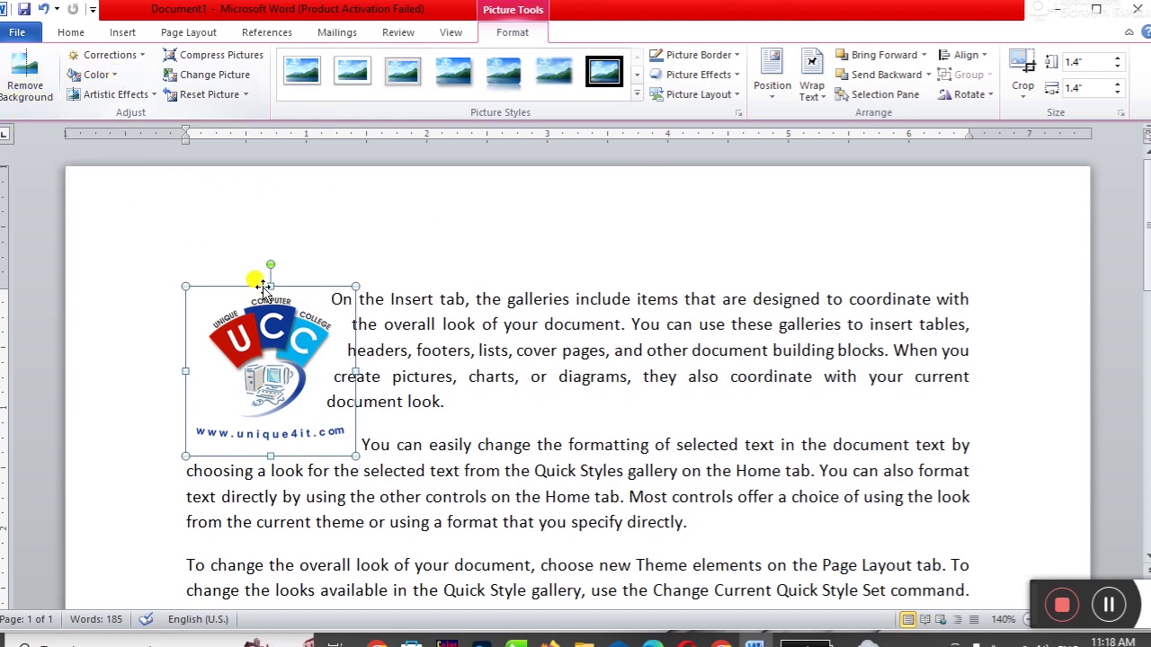
pyautogui.click(608, 325)
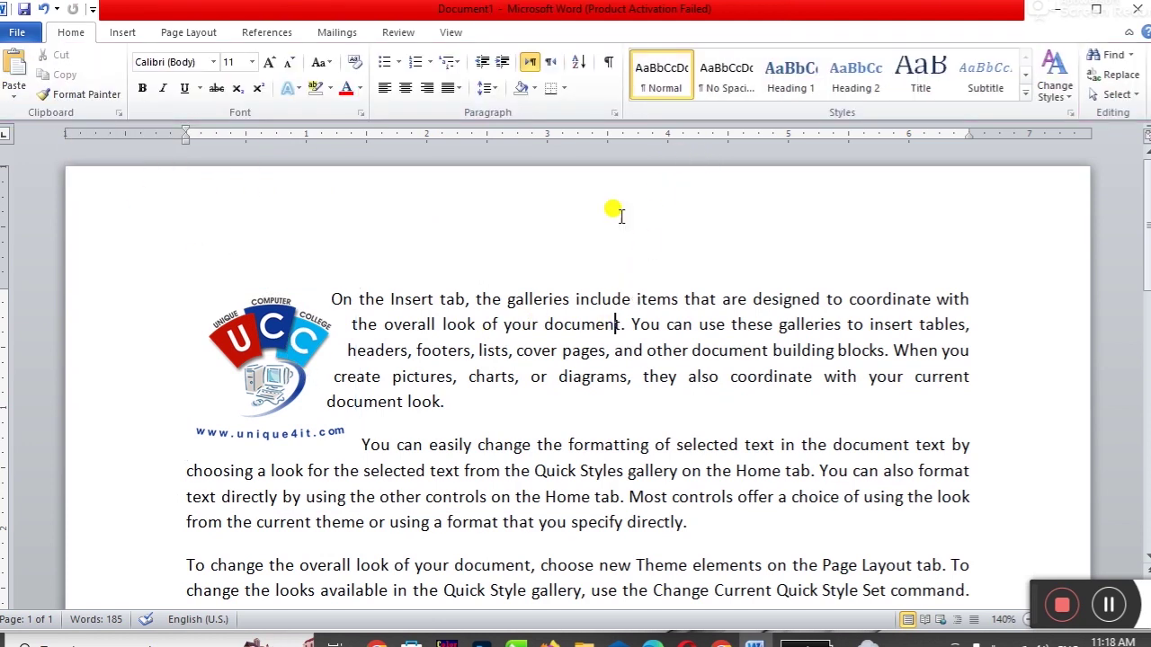
pyautogui.click(261, 382)
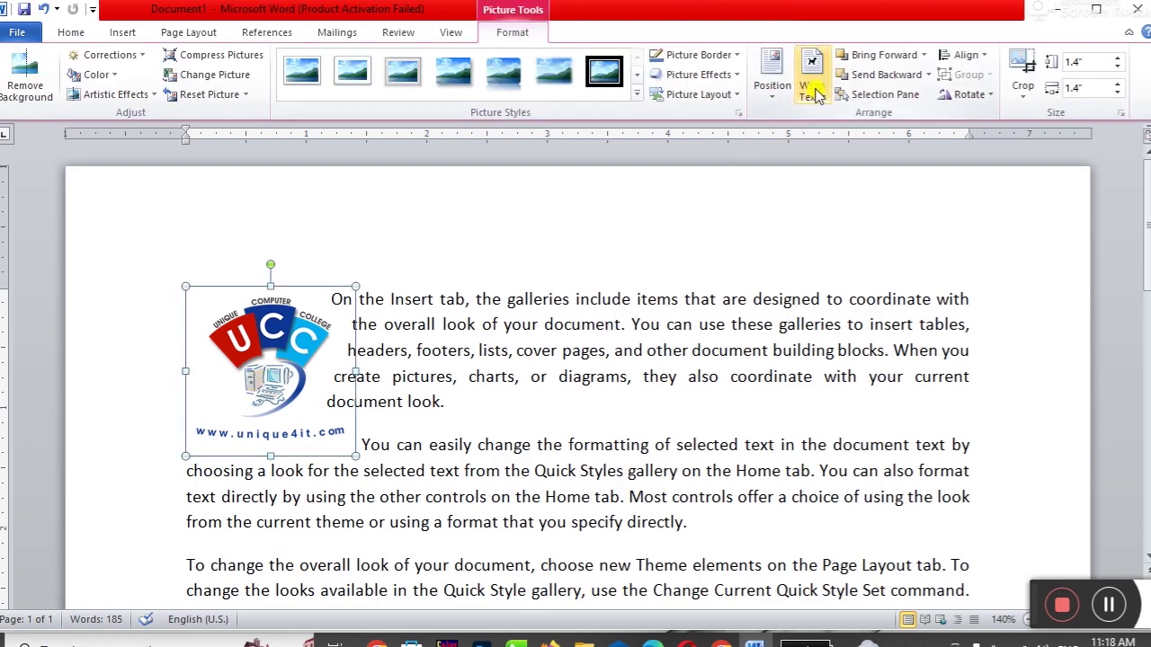
pyautogui.click(562, 325)
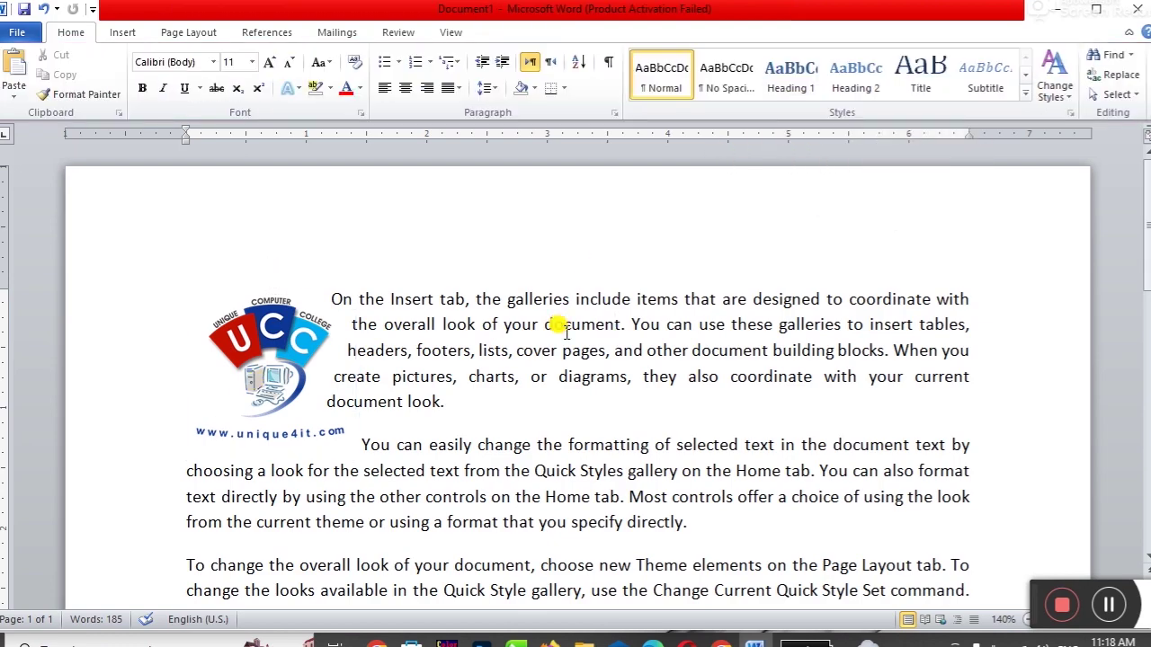
# Step: Copy the last sample paragraphs of the document
pyautogui.scroll(-3, 565, 330)
pyautogui.scroll(-3, 558, 329)
pyautogui.scroll(-2, 557, 331)
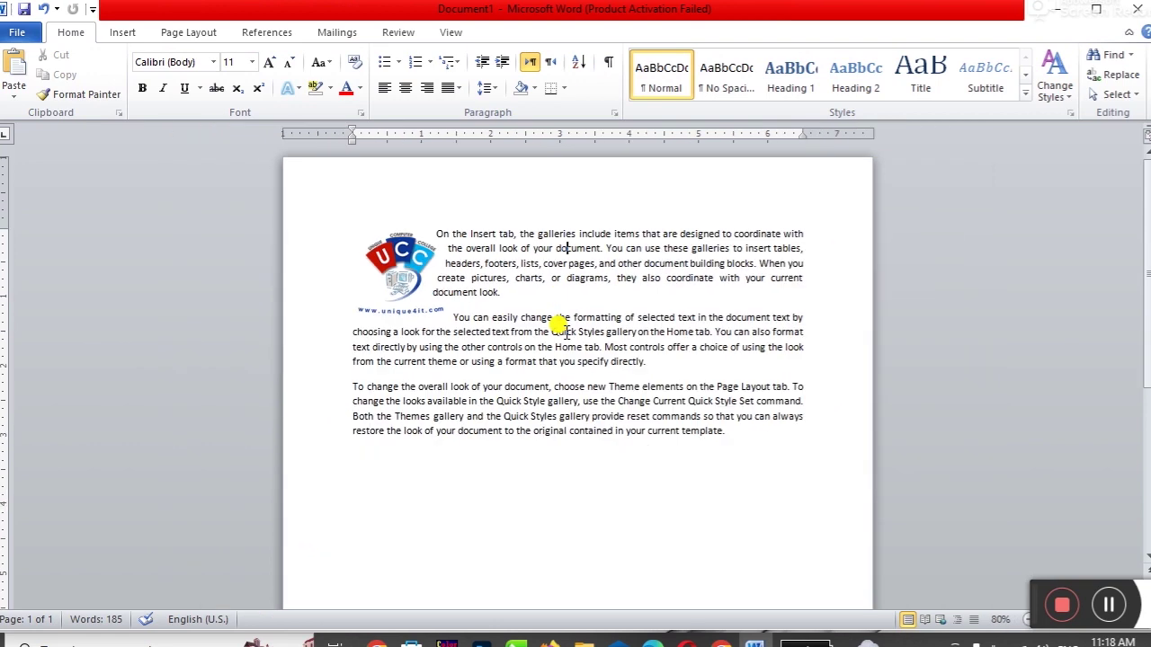
pyautogui.scroll(-2, 556, 337)
pyautogui.moveTo(453, 315); pyautogui.dragTo(205, 205)
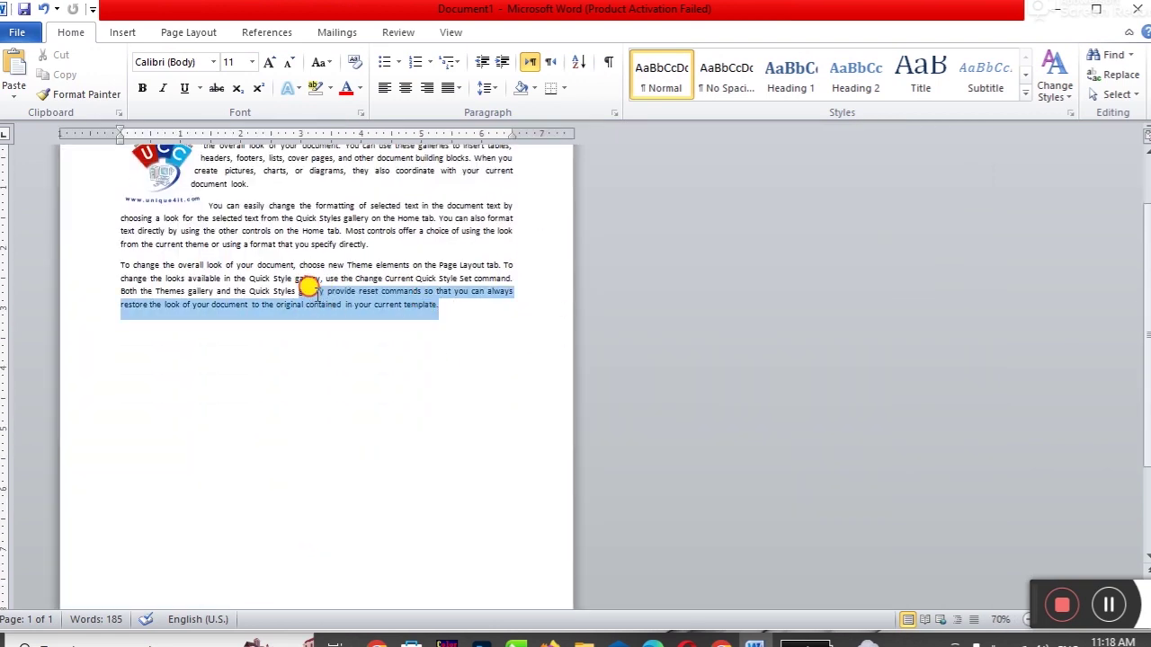
pyautogui.click(59, 74)
# Step: Paste the copied paragraphs three times at the end, extending the document to two pages
pyautogui.click(139, 340)
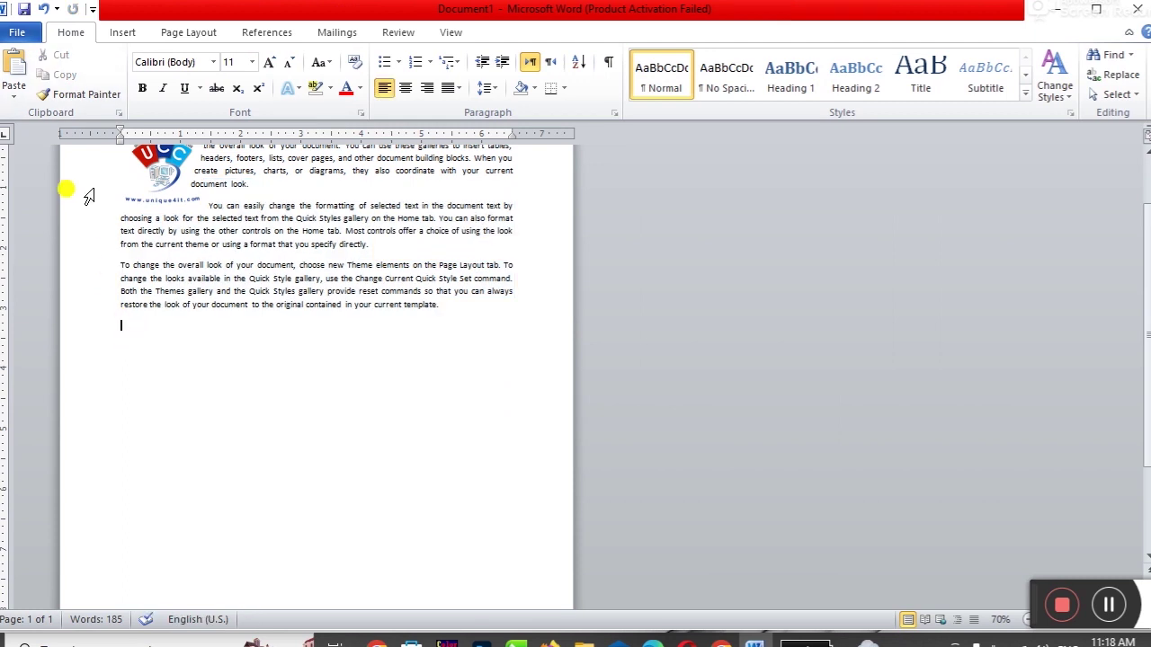
pyautogui.click(20, 70)
pyautogui.click(19, 71)
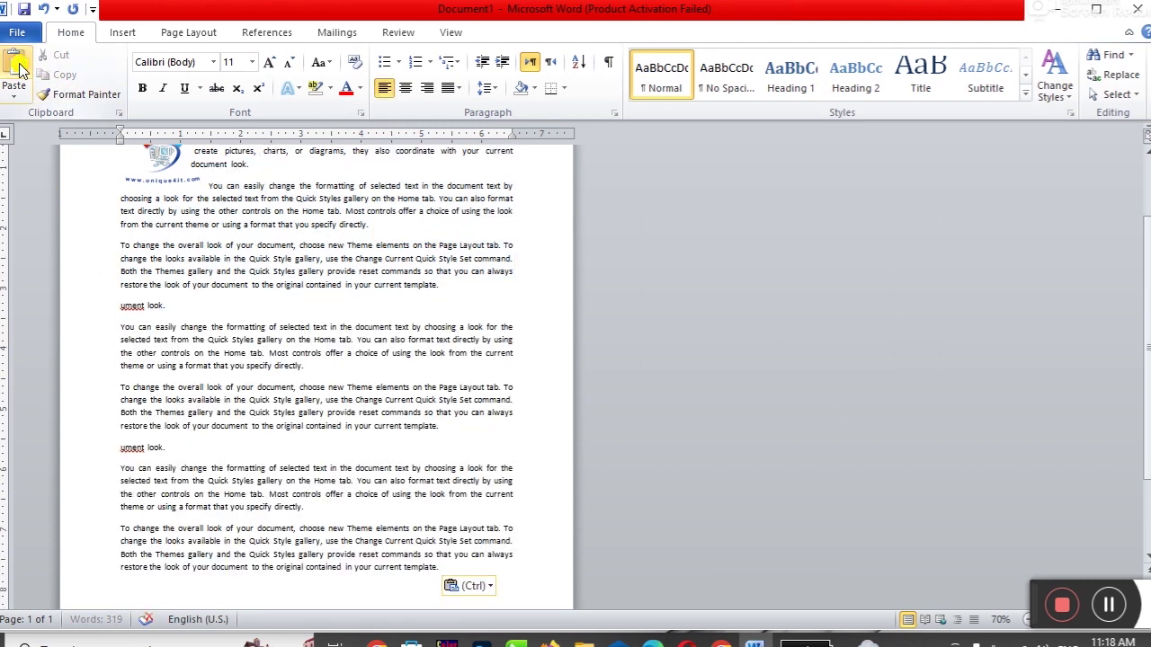
pyautogui.scroll(-3, 185, 341)
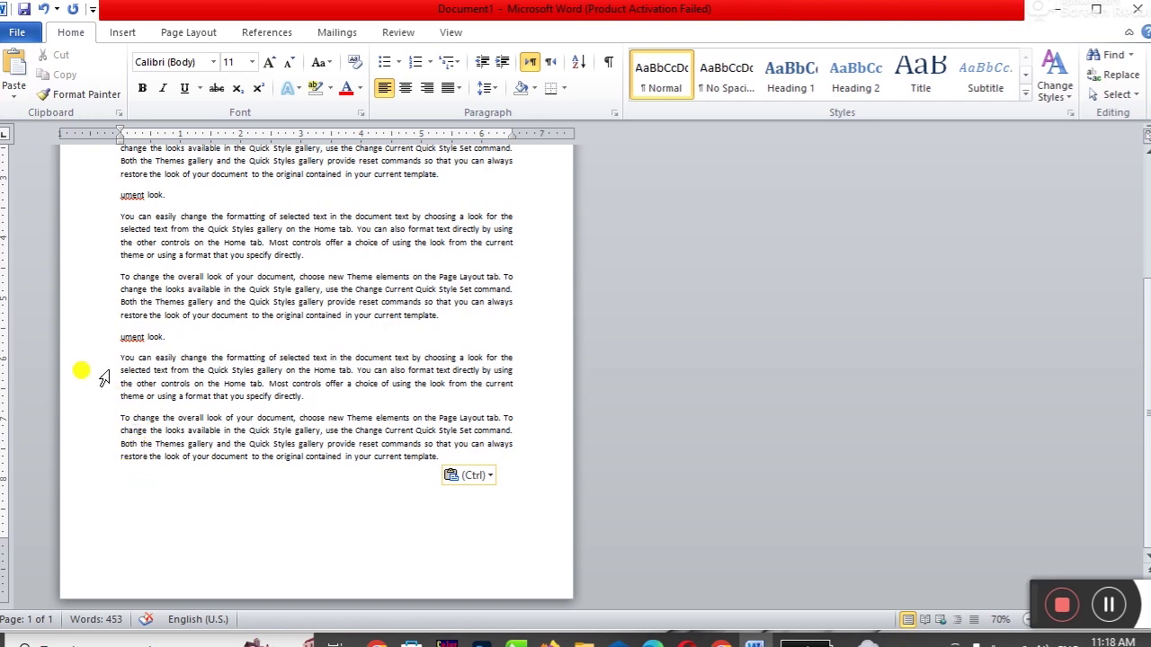
pyautogui.click(16, 72)
pyautogui.scroll(5, 193, 418)
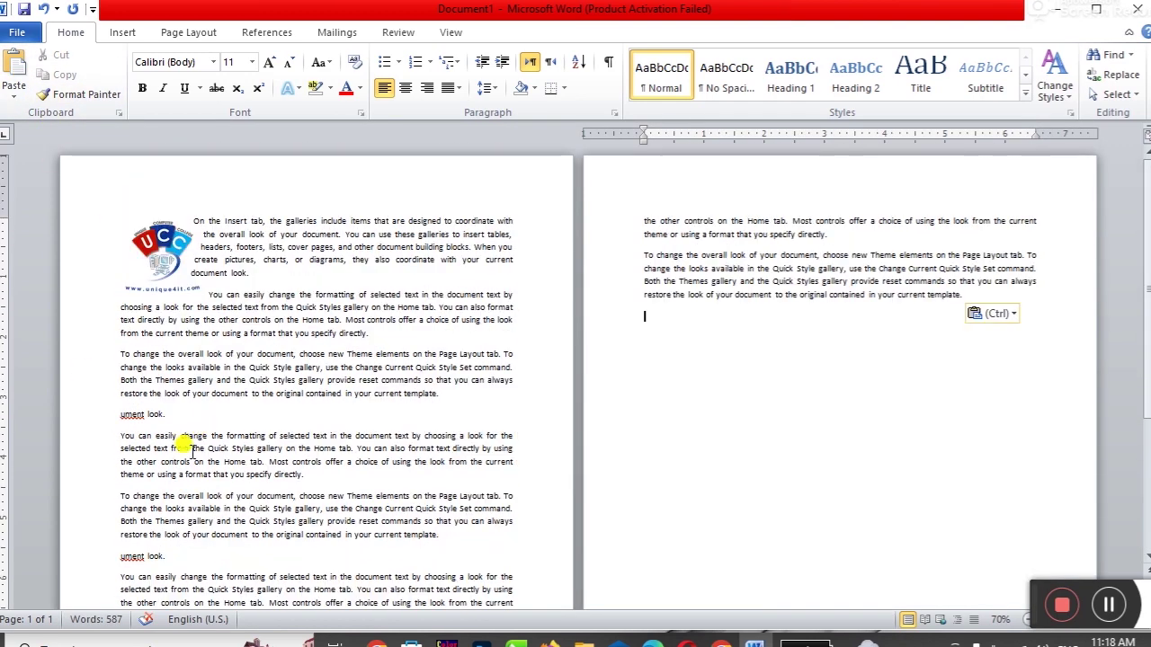
pyautogui.scroll(-1, 243, 383)
pyautogui.scroll(-1, 242, 382)
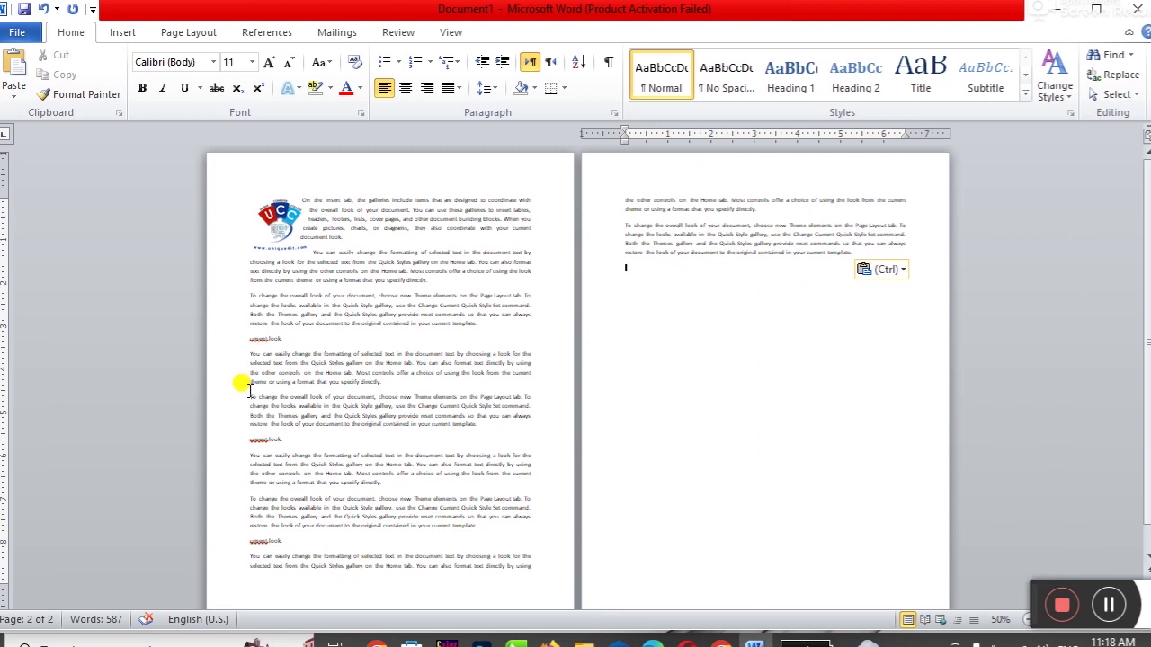
# Step: Enlarge the UCC logo and position it at the top left with text wrapping
pyautogui.click(275, 241)
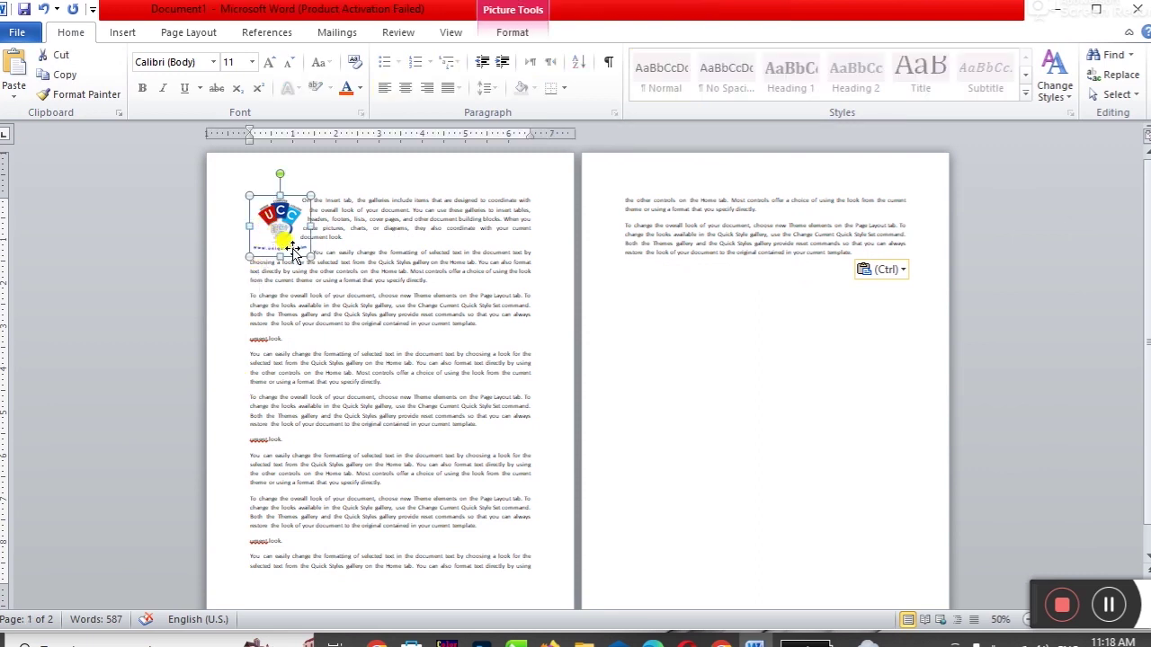
pyautogui.moveTo(310, 257); pyautogui.dragTo(330, 277)
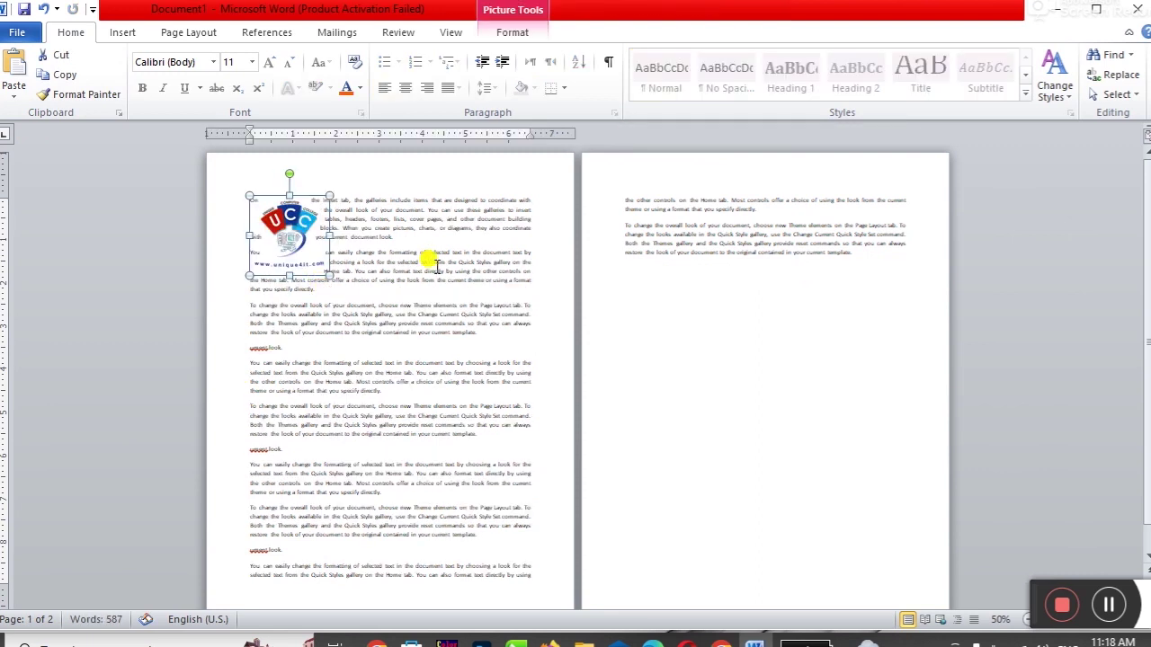
pyautogui.click(512, 31)
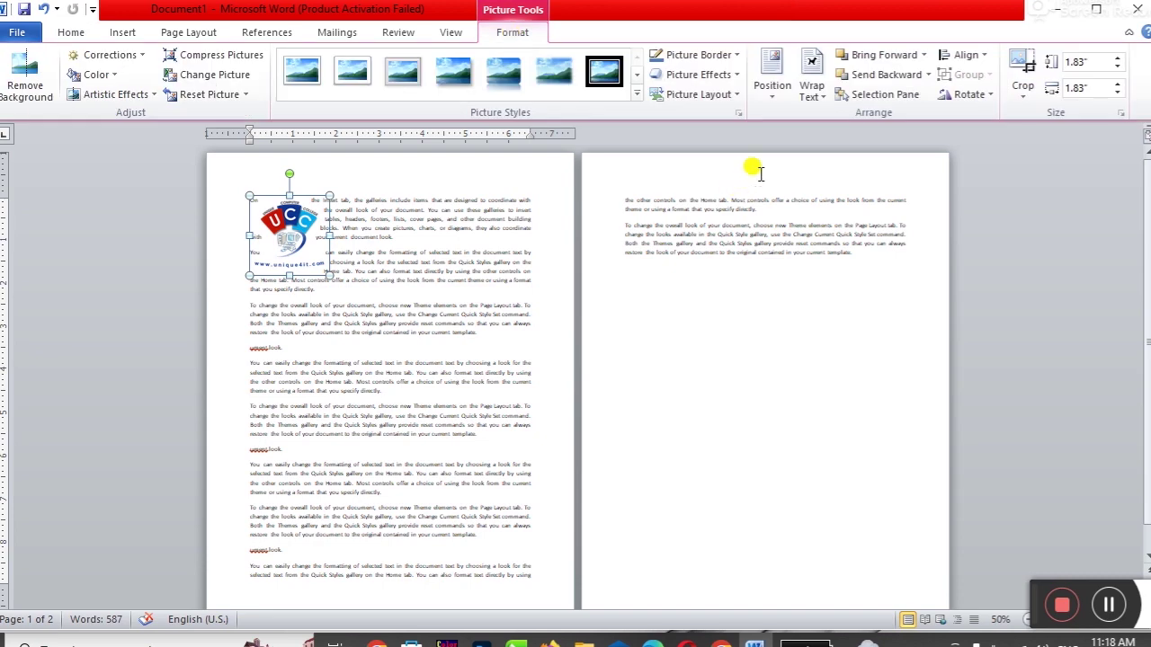
pyautogui.click(771, 90)
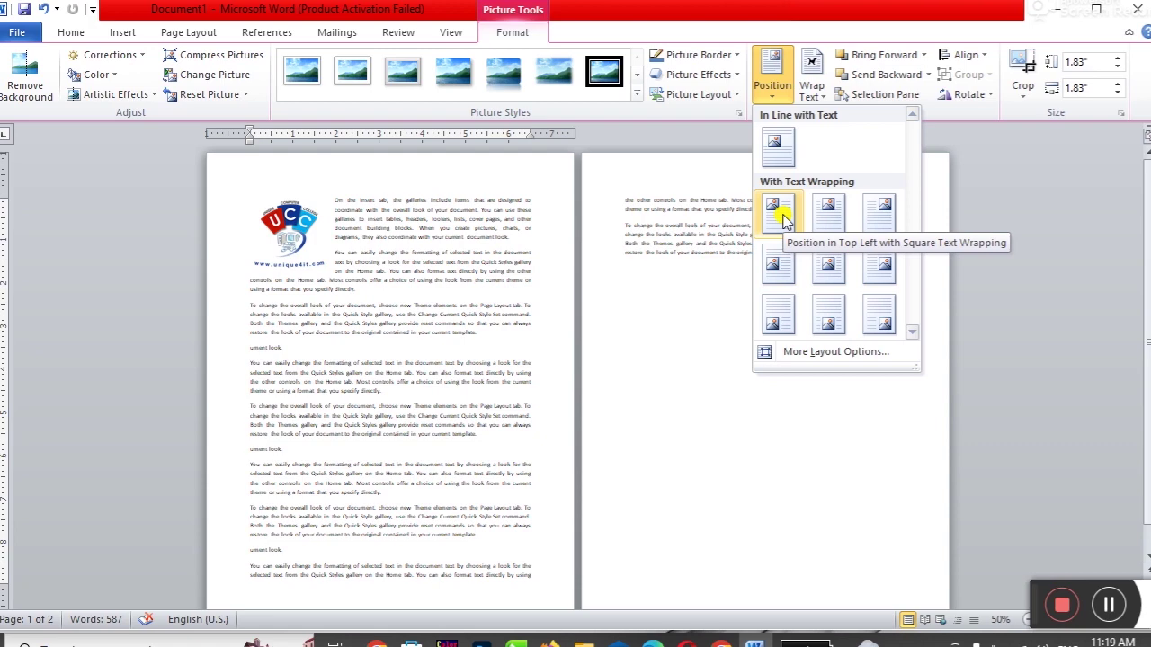
pyautogui.click(778, 213)
pyautogui.click(358, 356)
# Step: Reapply the top-left position, then drag the logo into the paragraph text
pyautogui.doubleClick(274, 229)
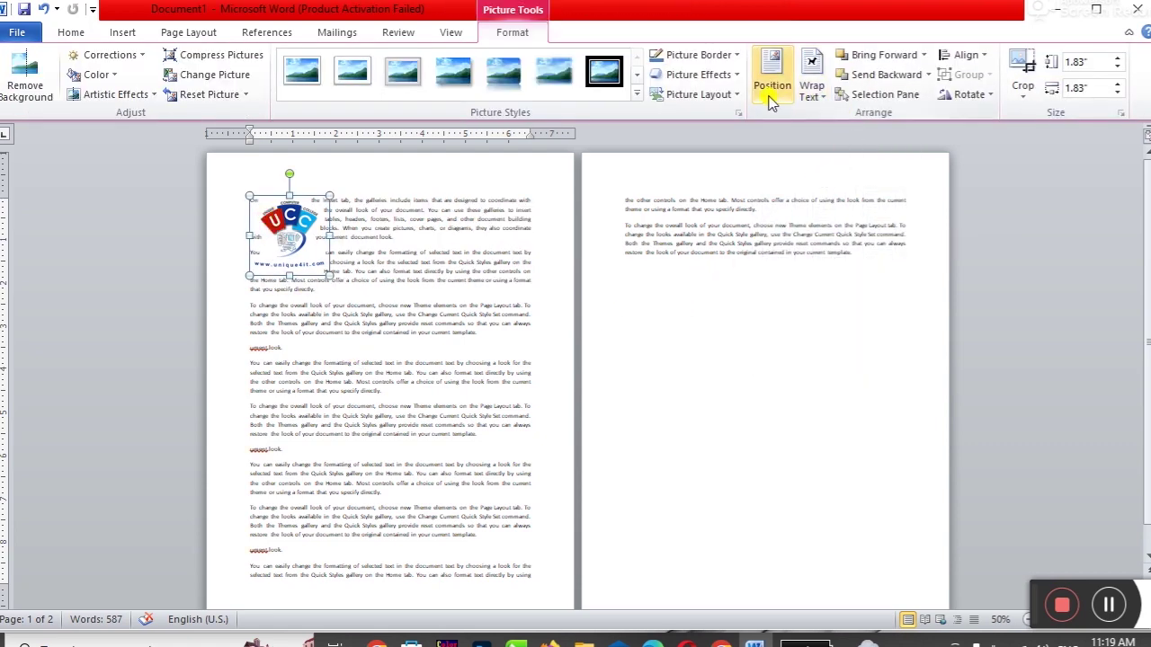
pyautogui.click(771, 90)
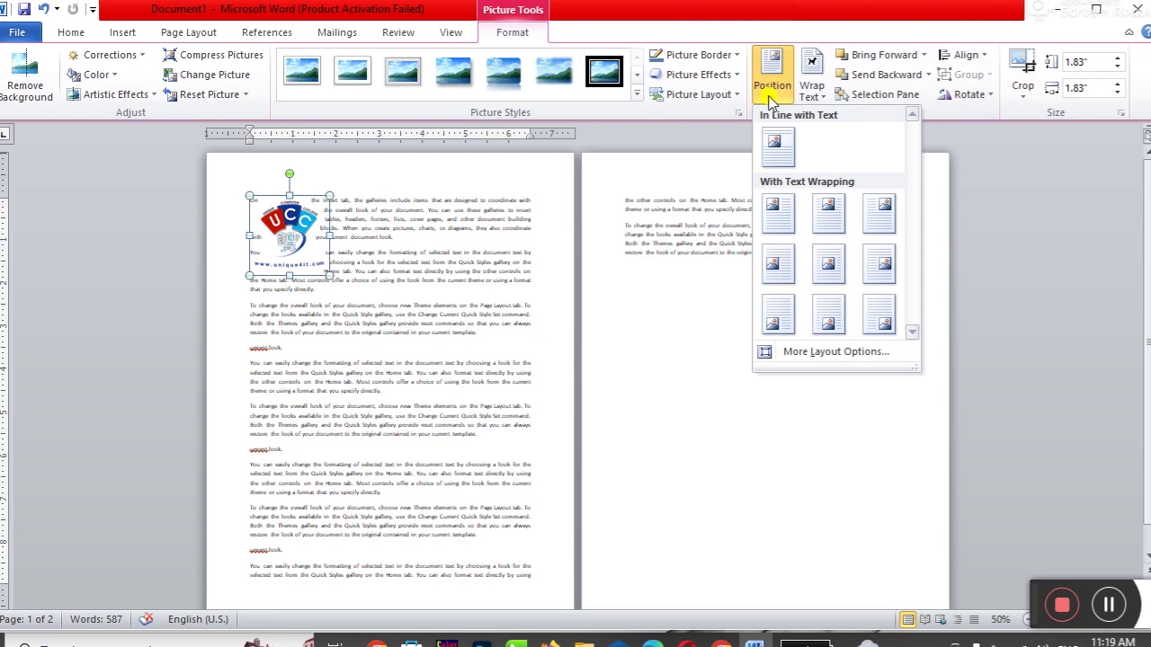
pyautogui.click(778, 211)
pyautogui.click(515, 271)
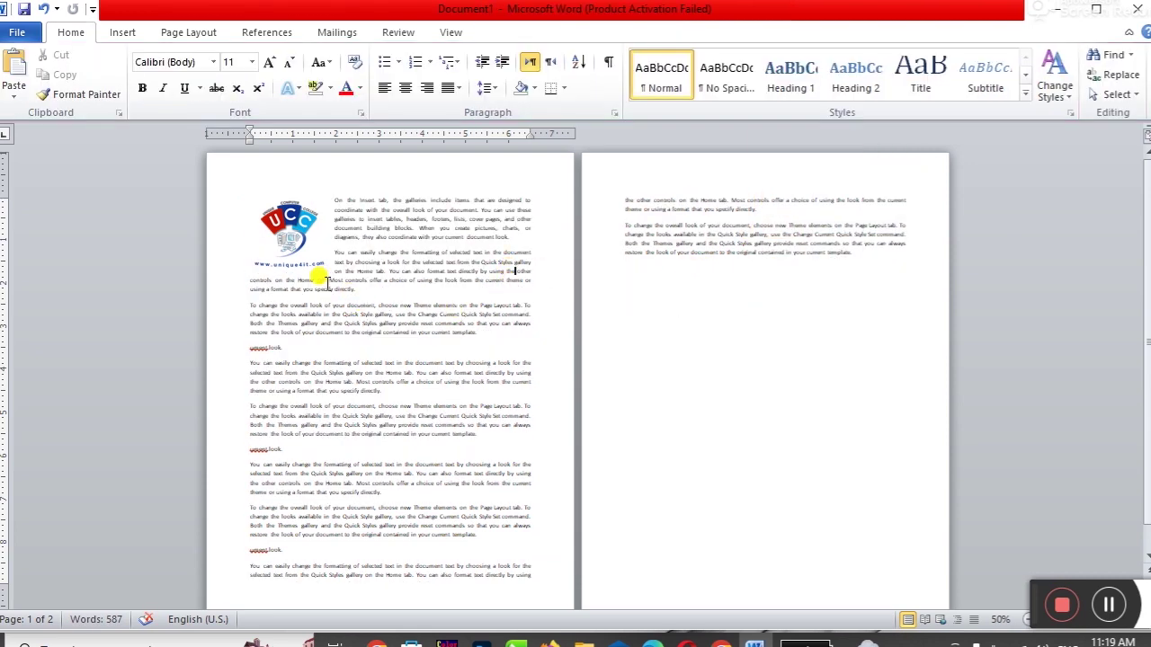
pyautogui.click(294, 255)
pyautogui.moveTo(294, 245); pyautogui.dragTo(447, 264)
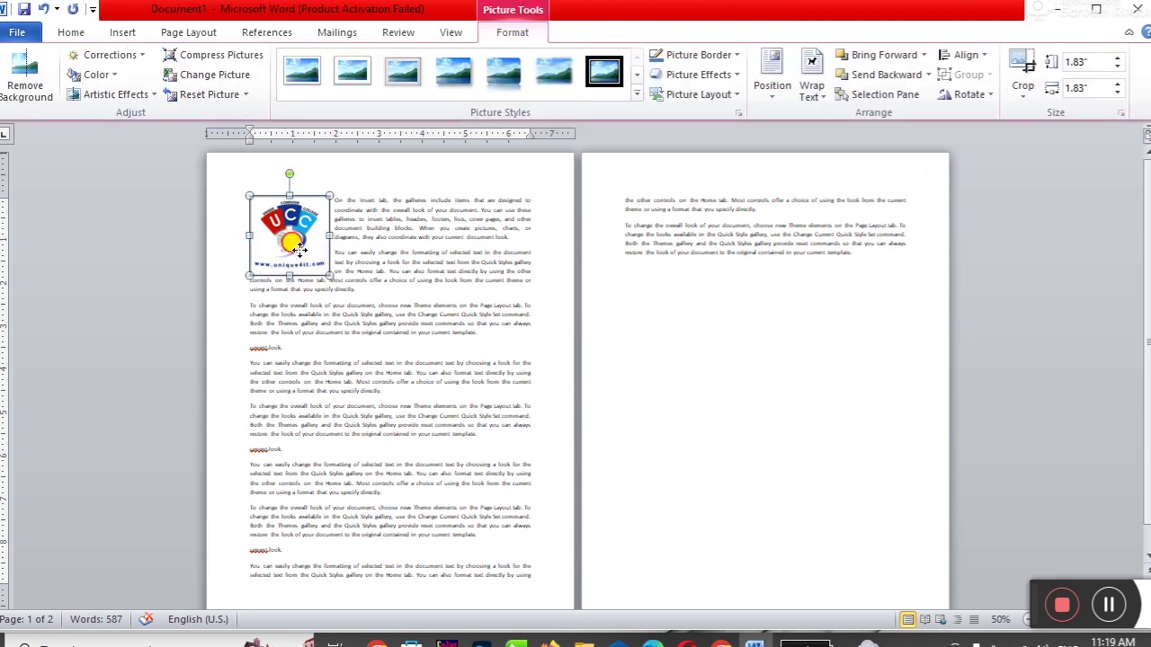
pyautogui.moveTo(447, 263)
pyautogui.mouseDown()
pyautogui.moveTo(452, 286)
pyautogui.moveTo(322, 334)
pyautogui.moveTo(308, 383)
pyautogui.moveTo(387, 292)
pyautogui.mouseUp()
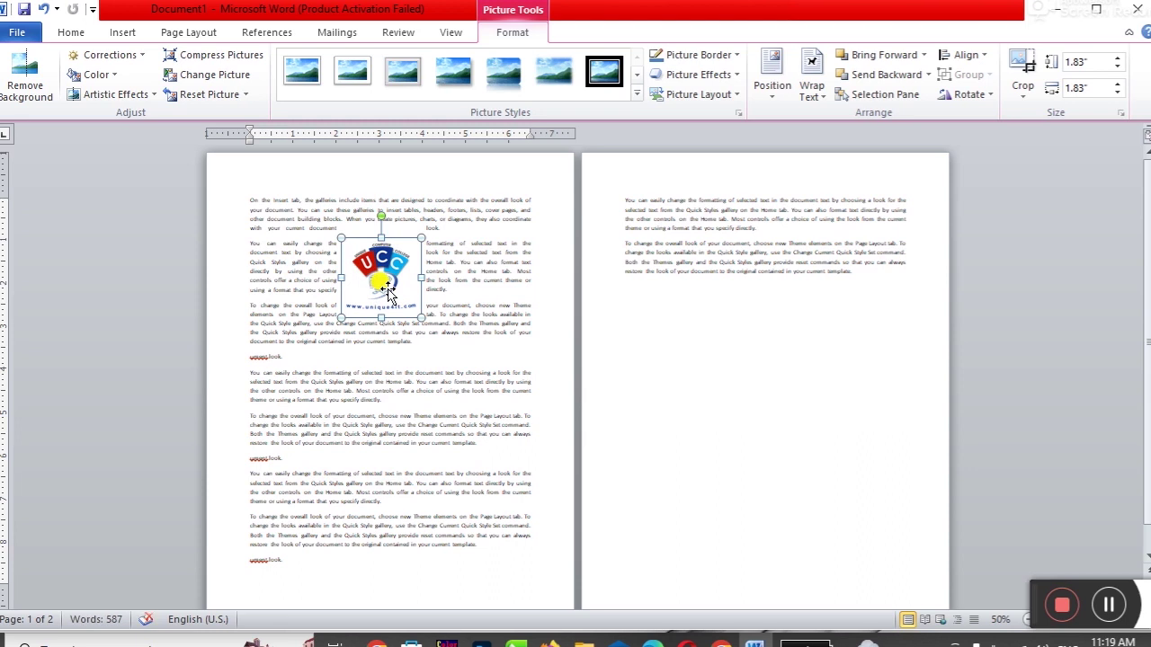
# Step: Return the logo to the page's top-left, try moving it again, and undo the move
pyautogui.click(826, 95)
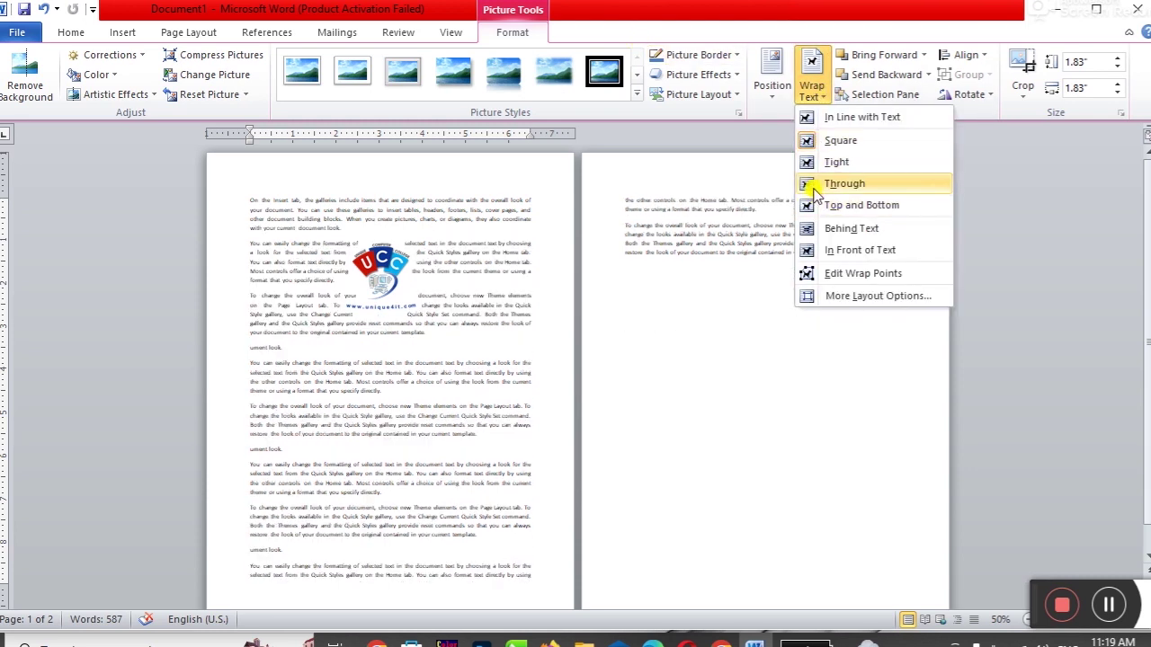
pyautogui.click(773, 80)
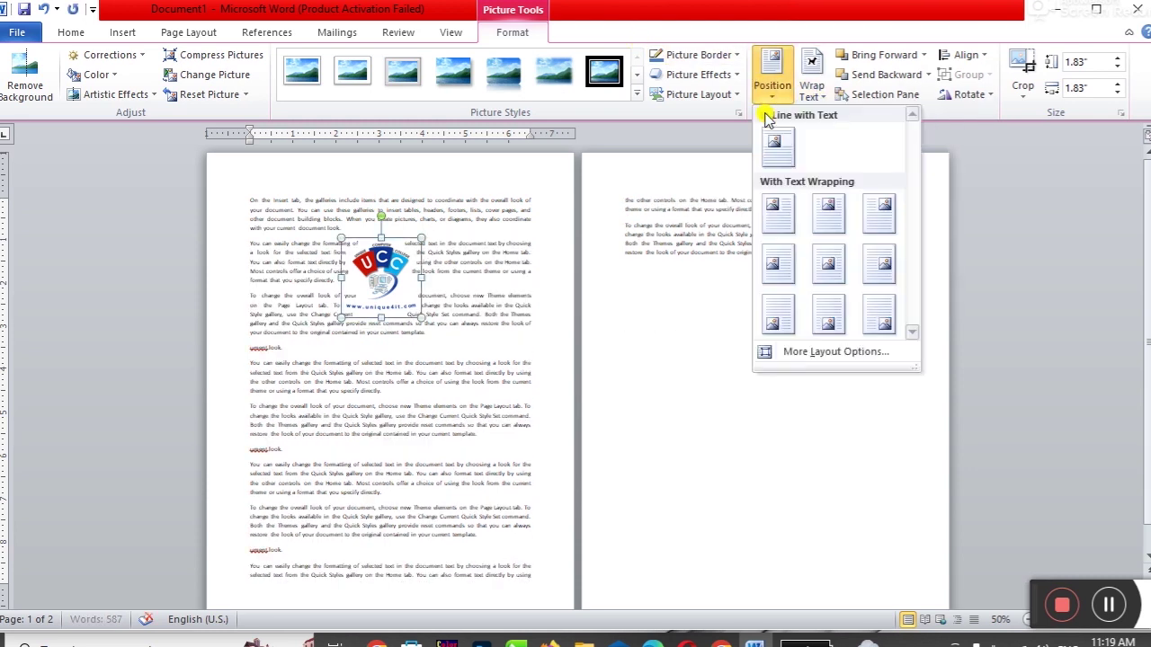
pyautogui.click(776, 211)
pyautogui.moveTo(286, 239); pyautogui.dragTo(378, 306)
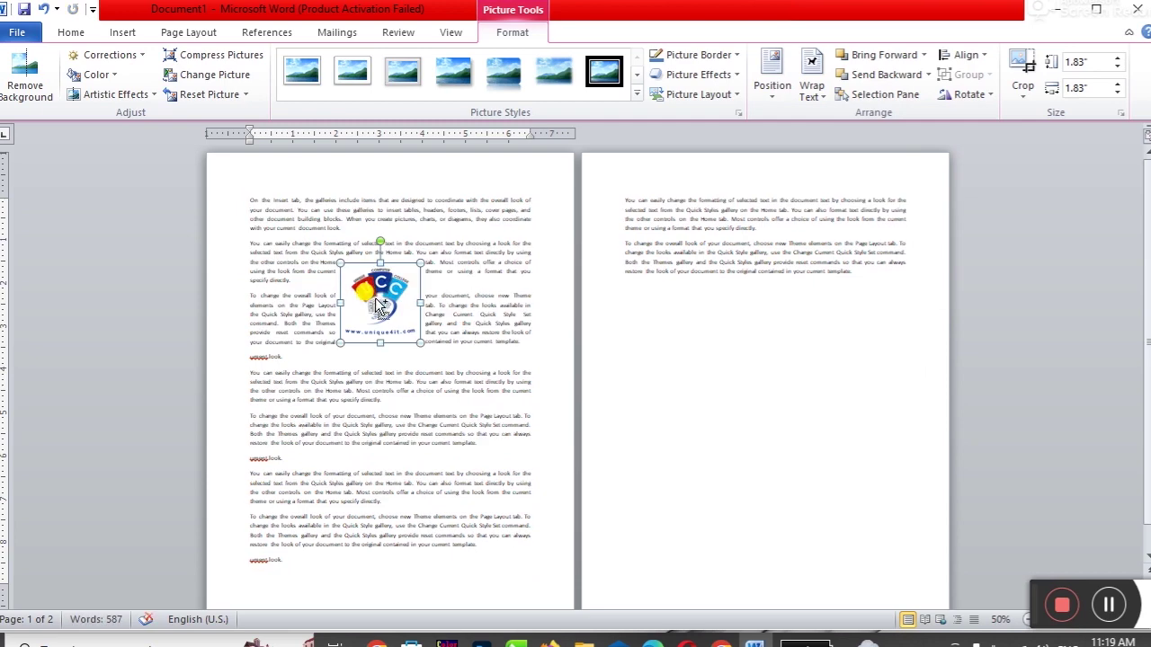
pyautogui.hotkey('ctrl', 'z')
pyautogui.click(368, 292)
# Step: Set the logo's text wrapping to Top and Bottom so text starts below it
pyautogui.scroll(4, 369, 291)
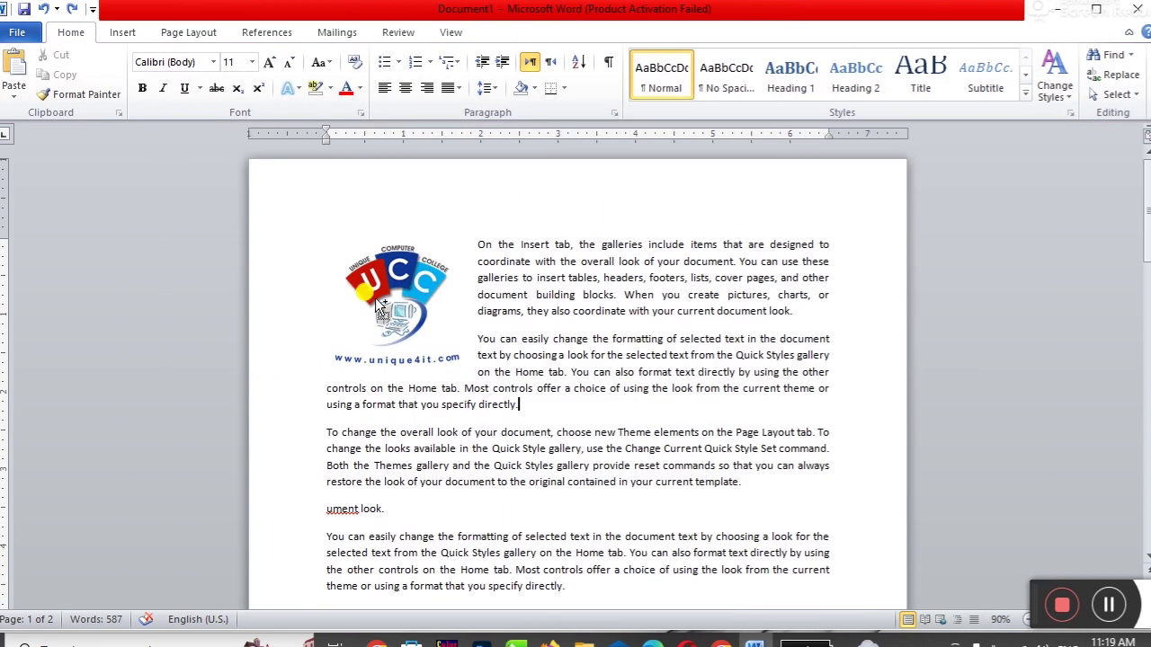
pyautogui.click(416, 281)
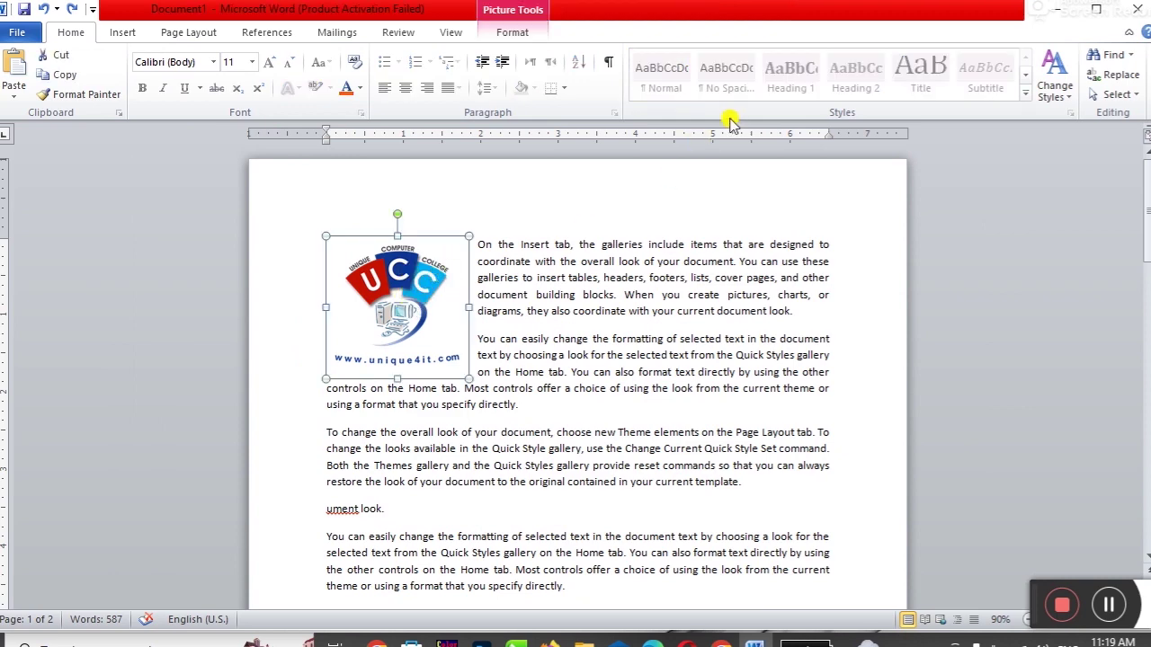
pyautogui.click(526, 34)
pyautogui.click(813, 88)
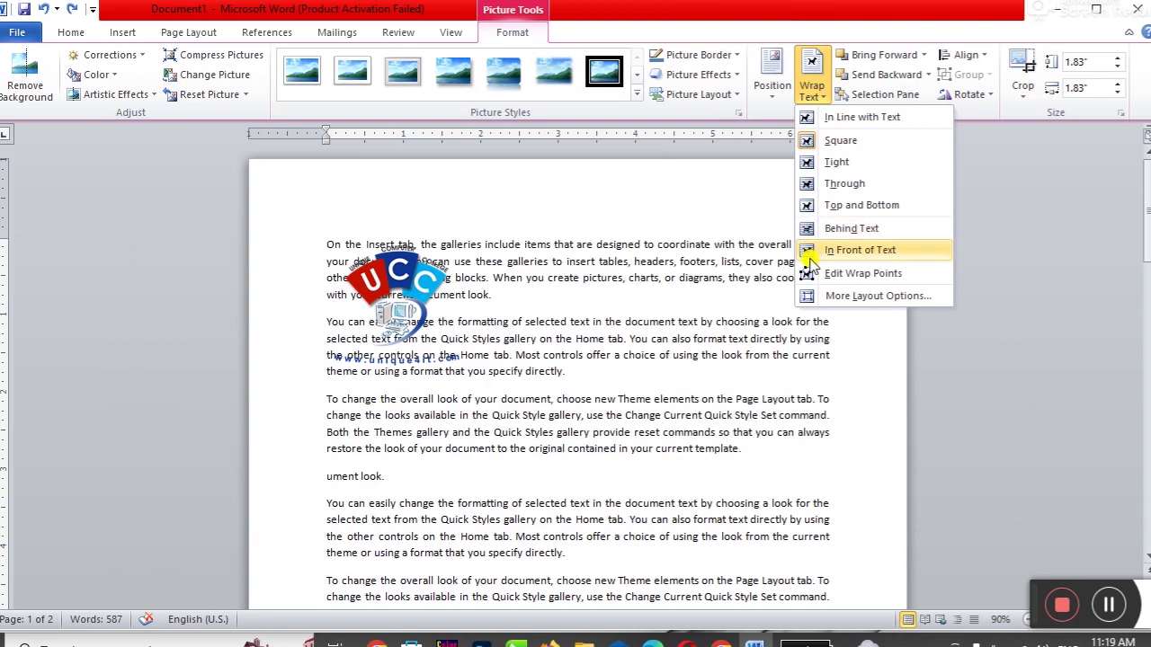
pyautogui.click(812, 209)
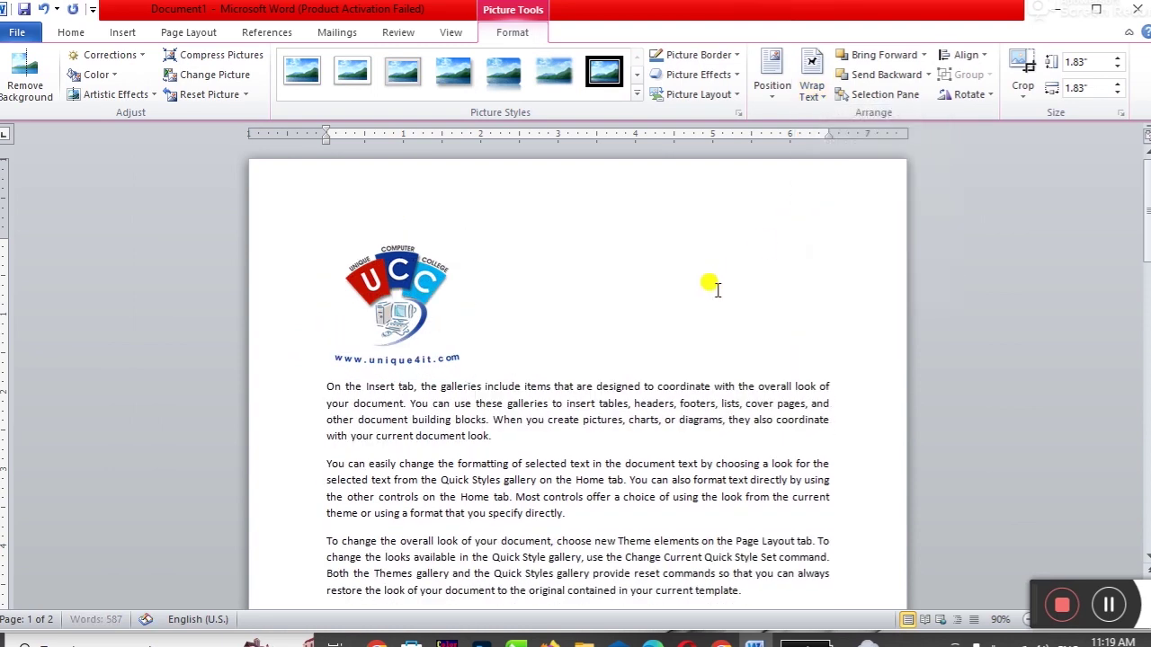
pyautogui.click(707, 284)
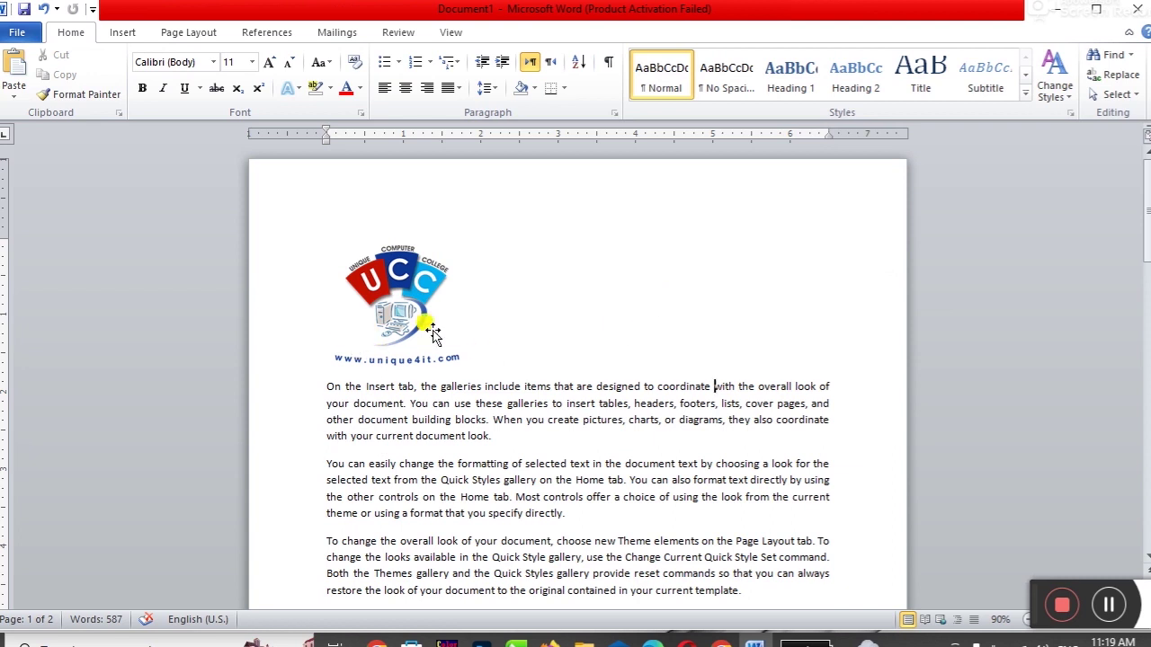
pyautogui.click(123, 33)
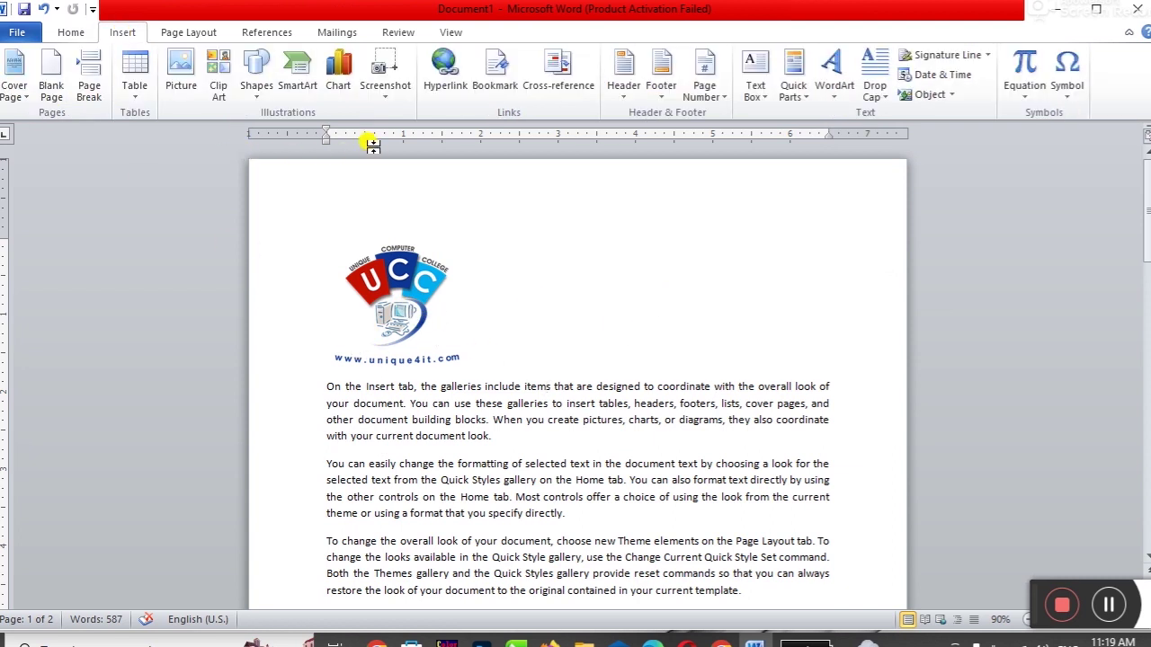
# Step: Draw a text box to the right of the UCC logo and type 'asdf asdf asdf' in it
pyautogui.click(256, 94)
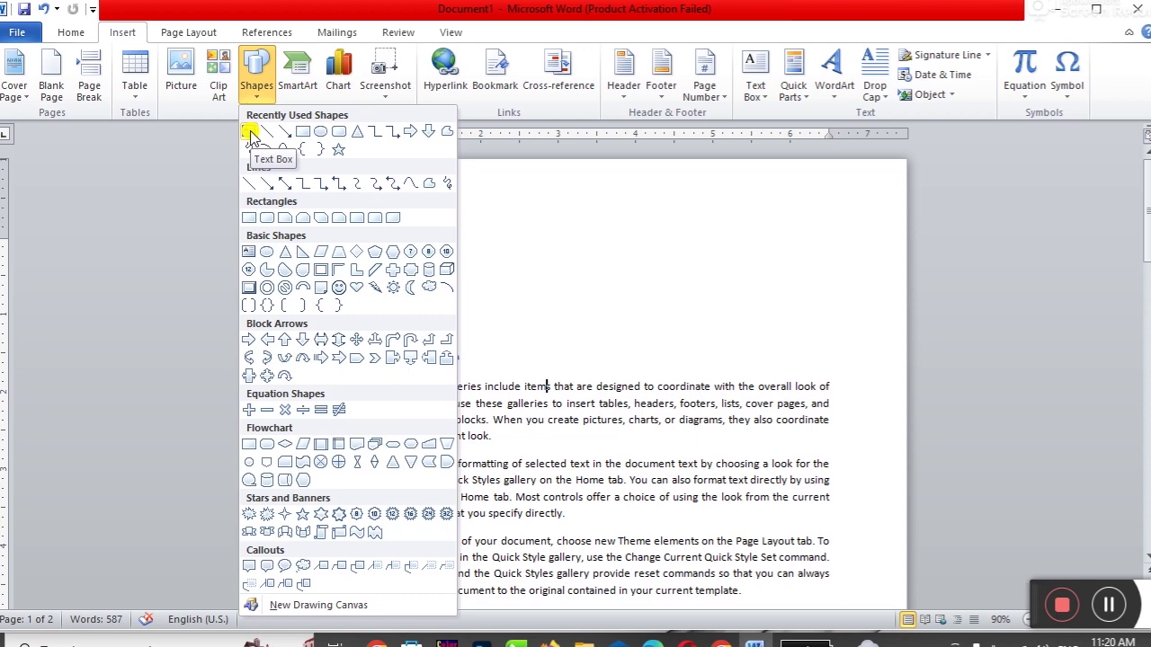
pyautogui.click(250, 133)
pyautogui.moveTo(484, 237); pyautogui.dragTo(615, 363)
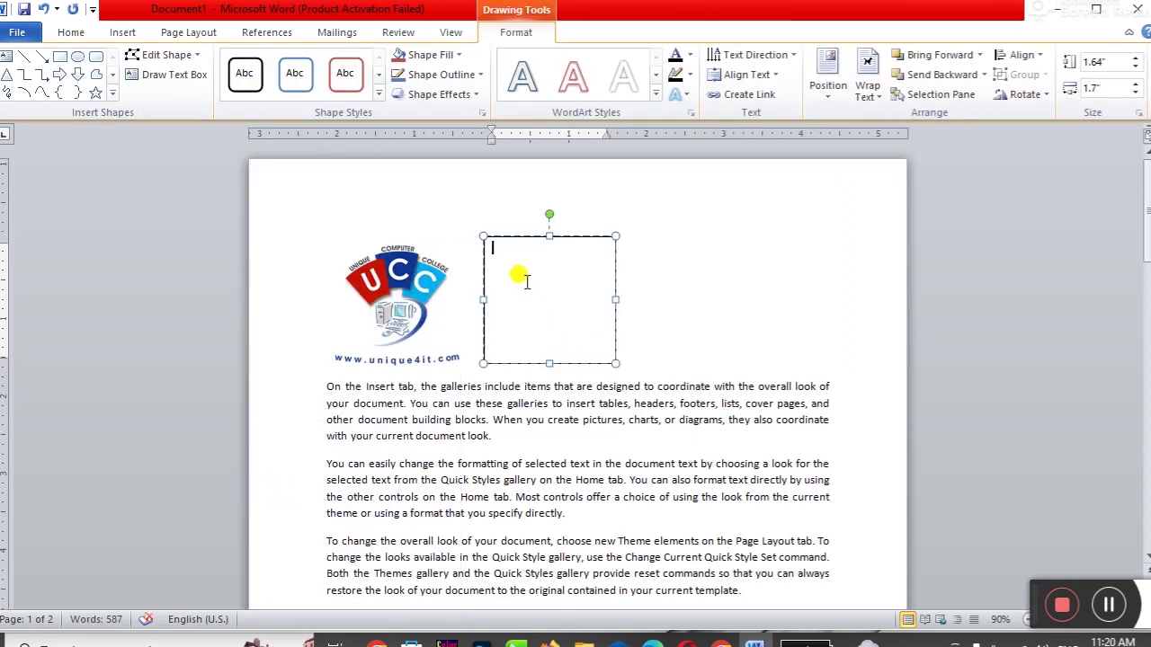
pyautogui.write('asdf')
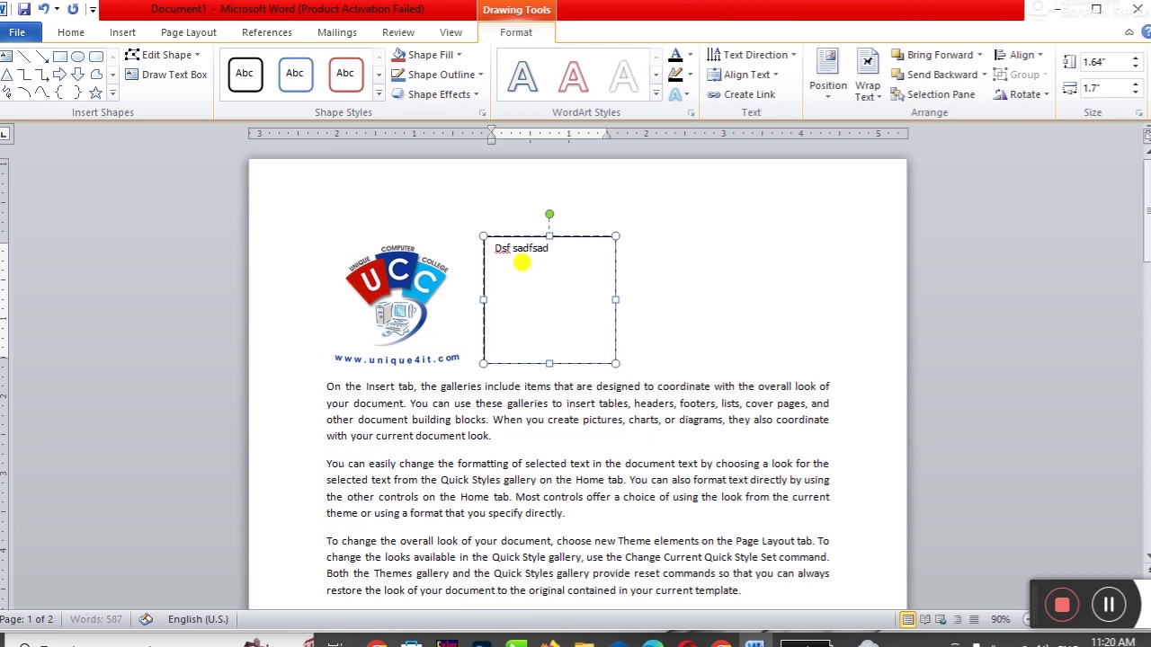
pyautogui.write(' asdf asdf')
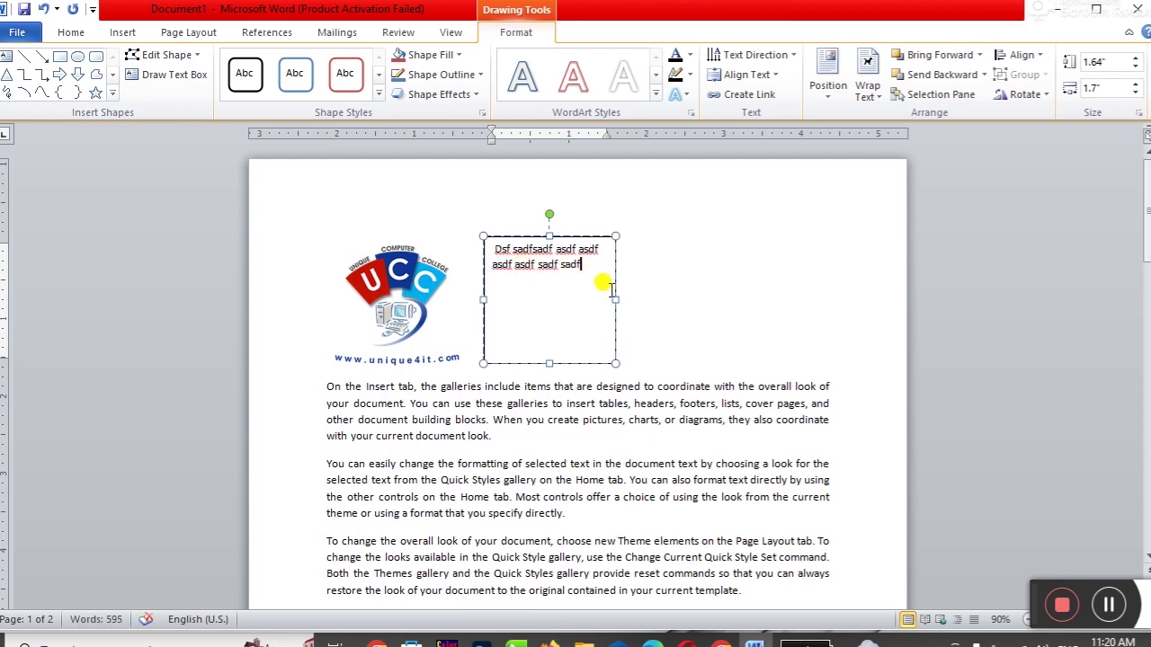
# Step: Try repositioning the text box, undo the moves, and clear its filler text
pyautogui.moveTo(612, 284)
pyautogui.mouseDown()
pyautogui.moveTo(826, 279)
pyautogui.moveTo(719, 279)
pyautogui.mouseUp()
pyautogui.moveTo(655, 363); pyautogui.dragTo(653, 280)
pyautogui.moveTo(673, 232); pyautogui.dragTo(419, 205)
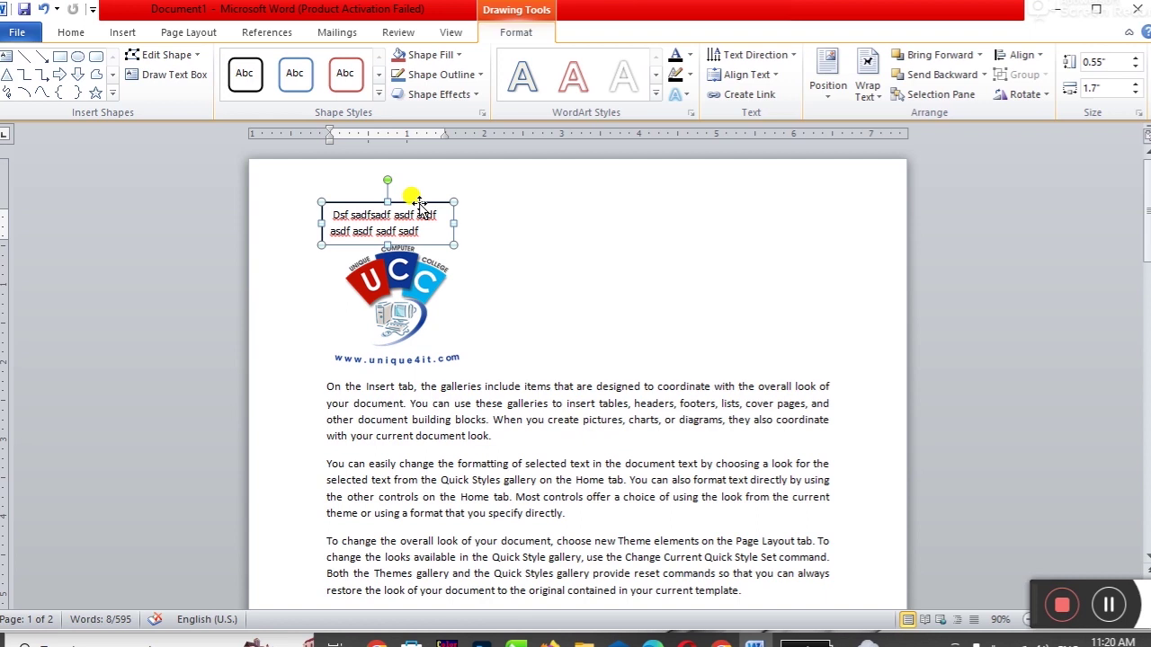
pyautogui.hotkey('ctrl', 'z')
pyautogui.hotkey('ctrl', 'z')
pyautogui.hotkey('ctrl', 'z')
pyautogui.hotkey('ctrl', 'z')
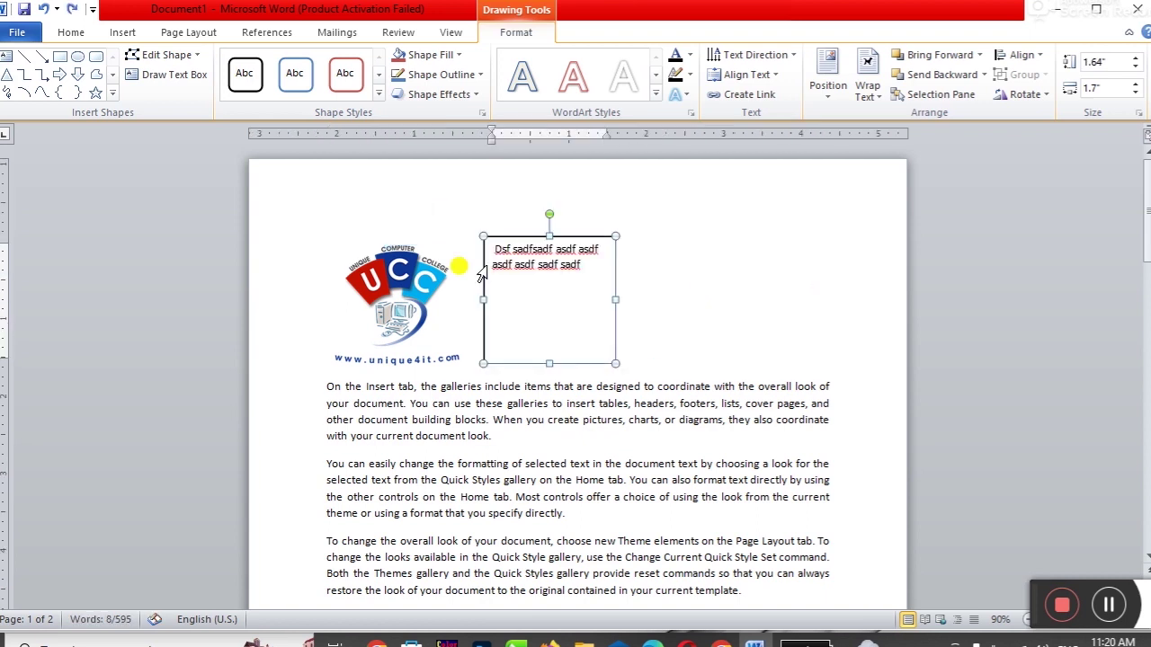
pyautogui.moveTo(609, 270); pyautogui.dragTo(476, 240)
pyautogui.press('Delete')
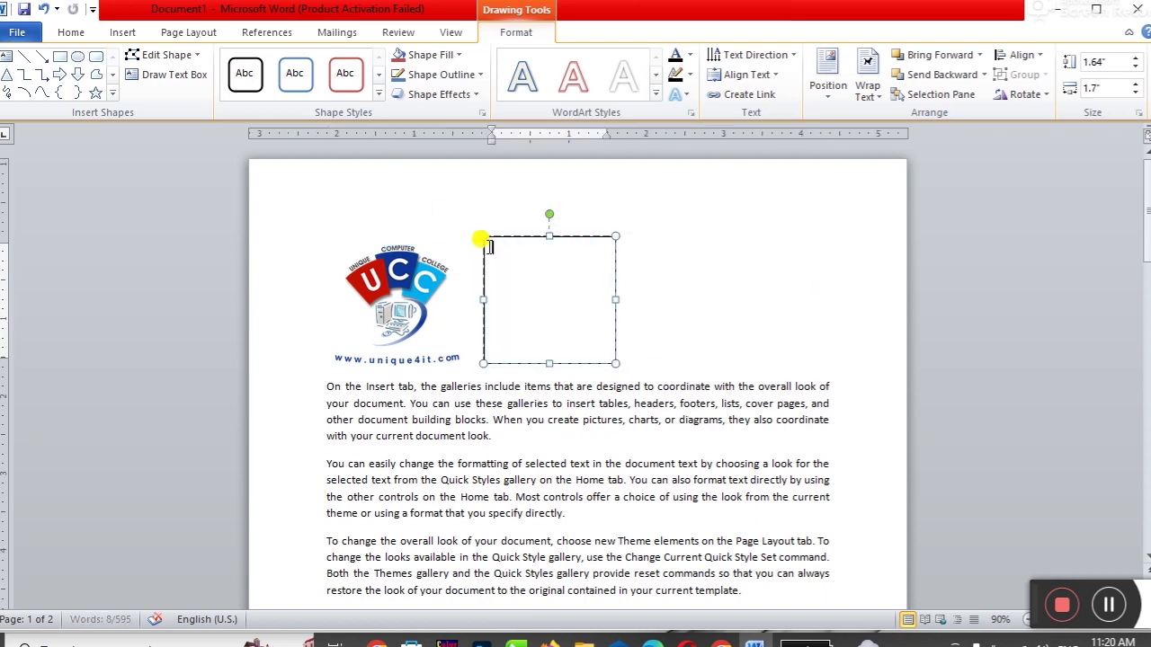
pyautogui.click(122, 32)
pyautogui.click(180, 81)
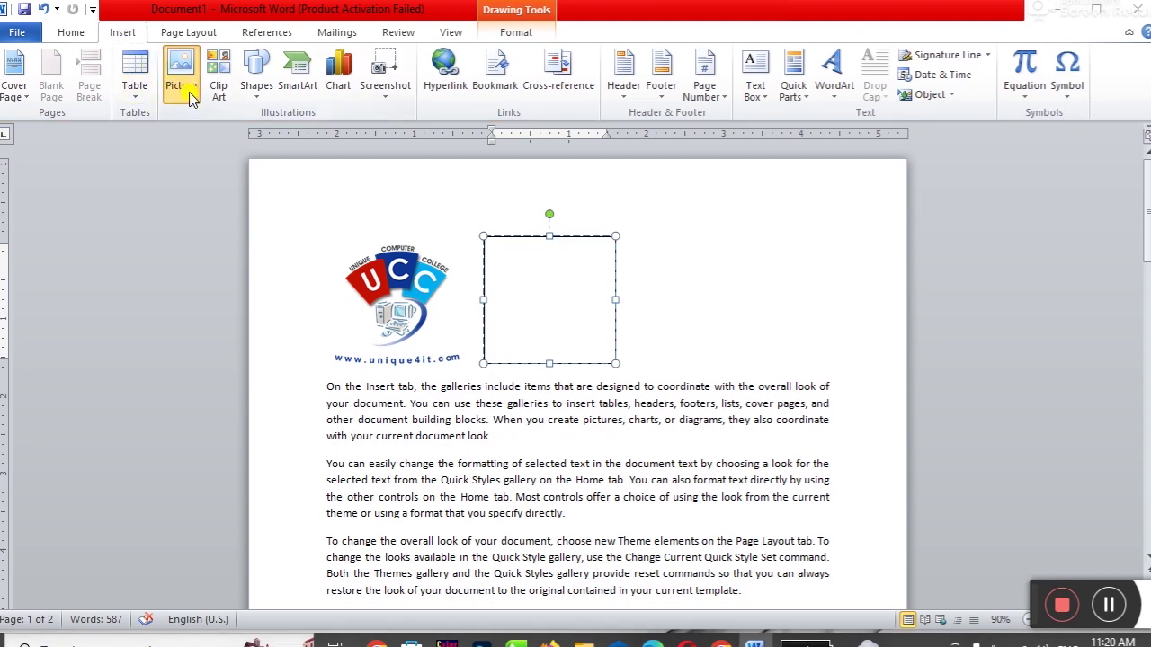
# Step: Insert the photo one.jpg into the text box and shorten the box to fit it
pyautogui.doubleClick(504, 267)
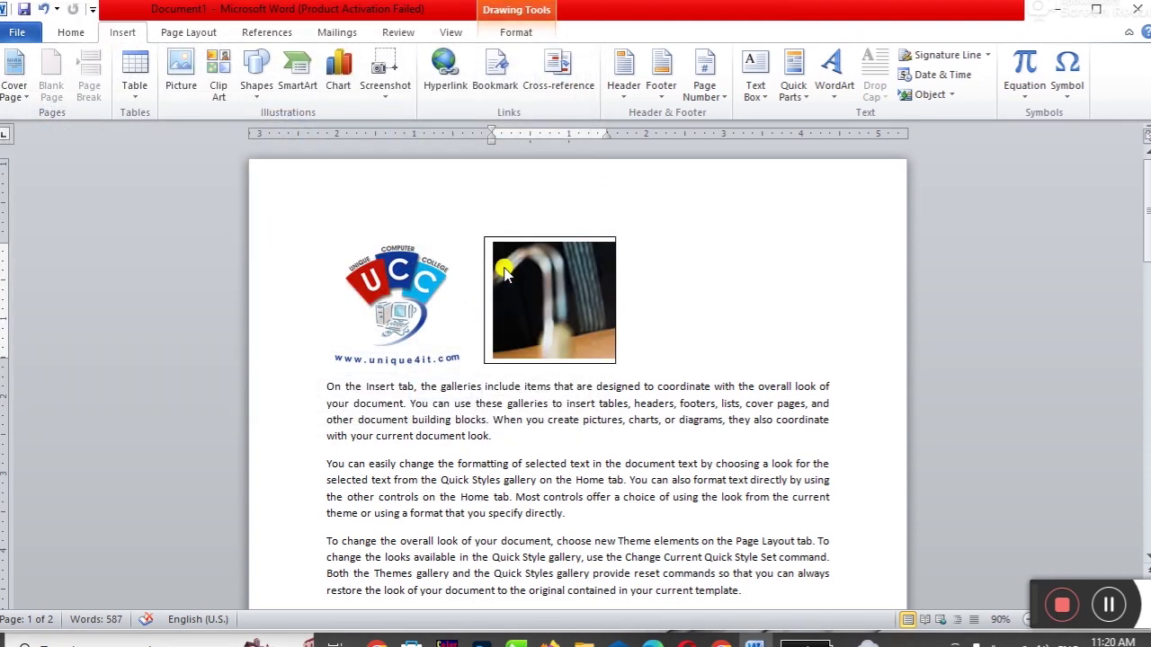
pyautogui.click(559, 363)
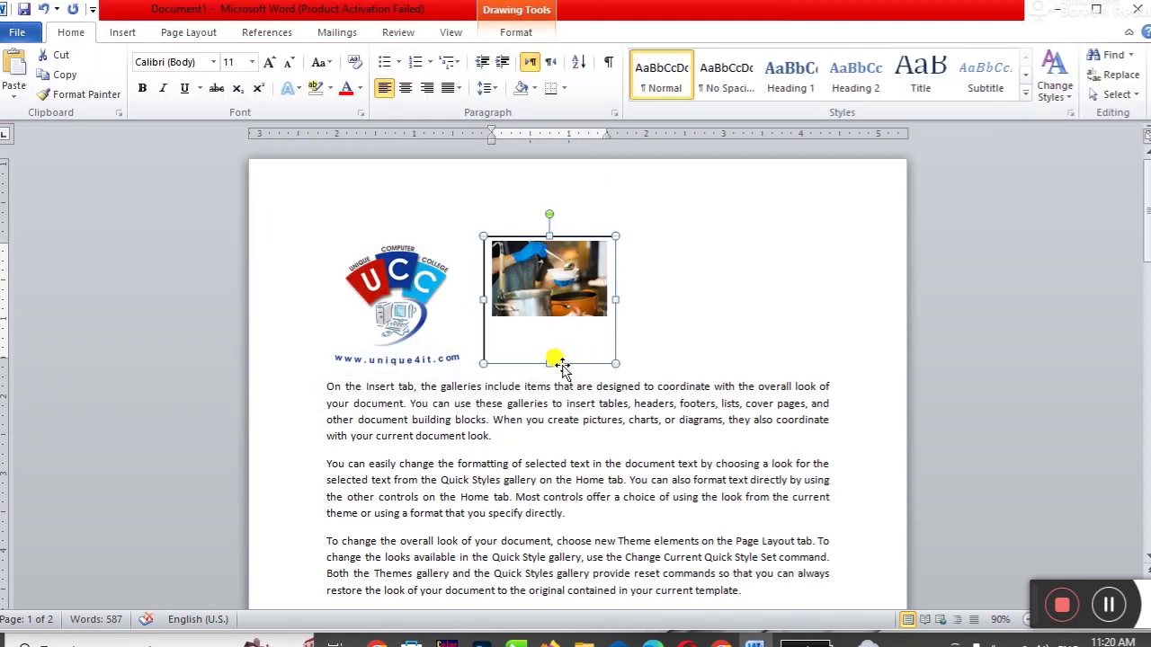
pyautogui.moveTo(548, 358); pyautogui.dragTo(547, 328)
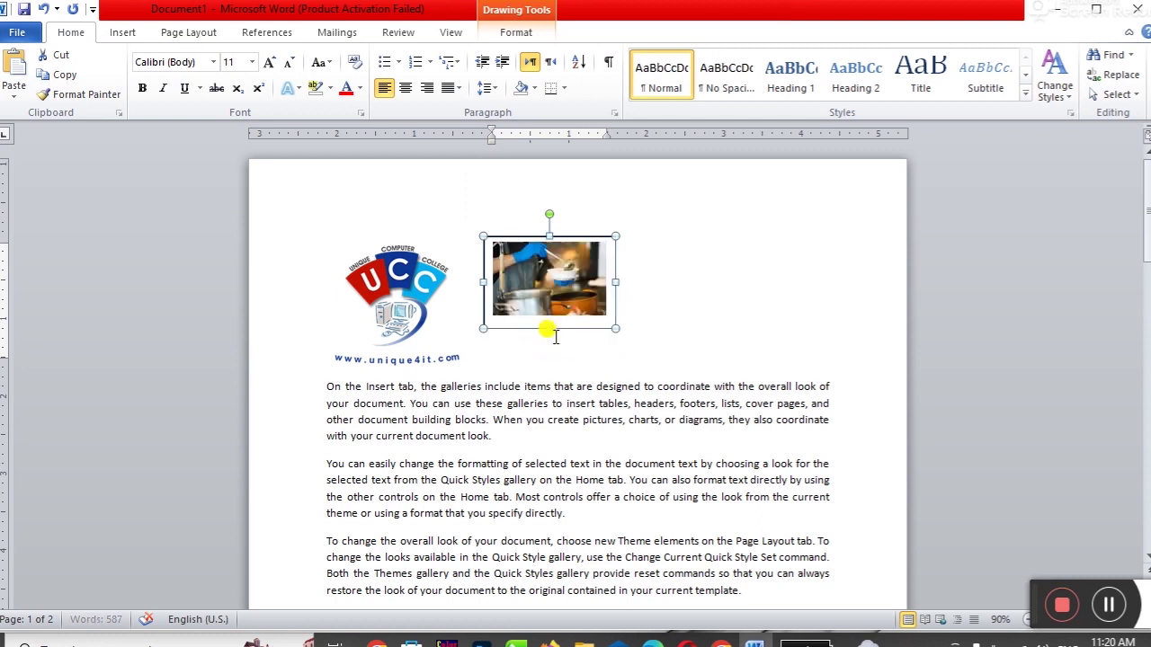
pyautogui.click(572, 389)
# Step: Move the photo box further right, then delete the whole box
pyautogui.click(616, 333)
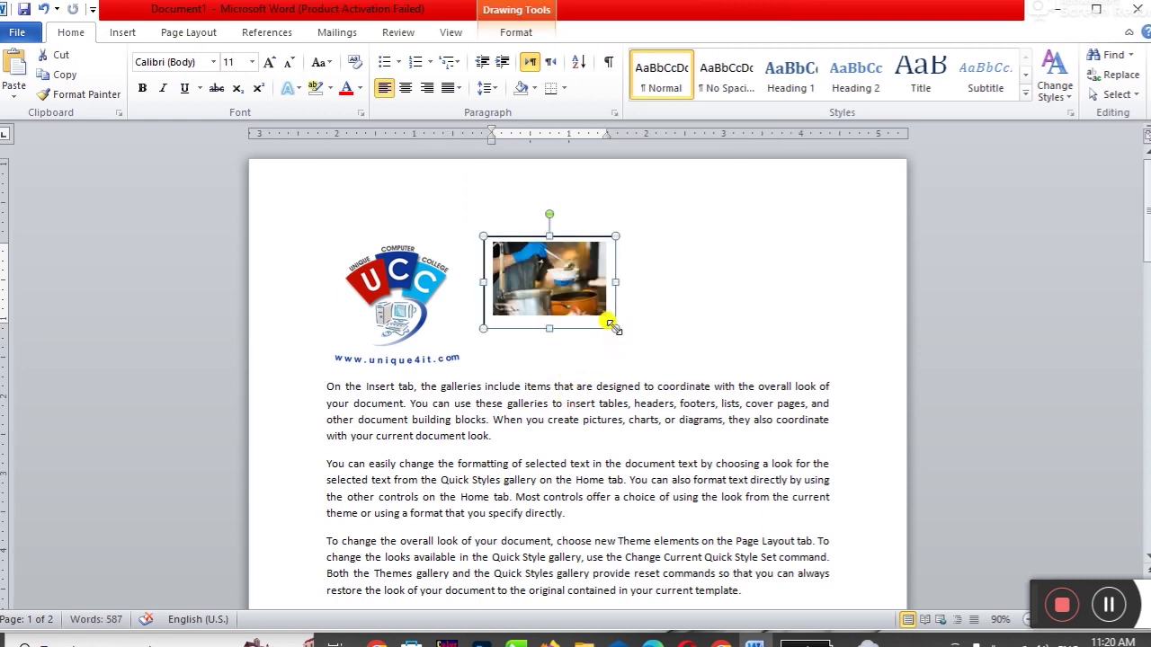
pyautogui.moveTo(604, 325); pyautogui.dragTo(810, 370)
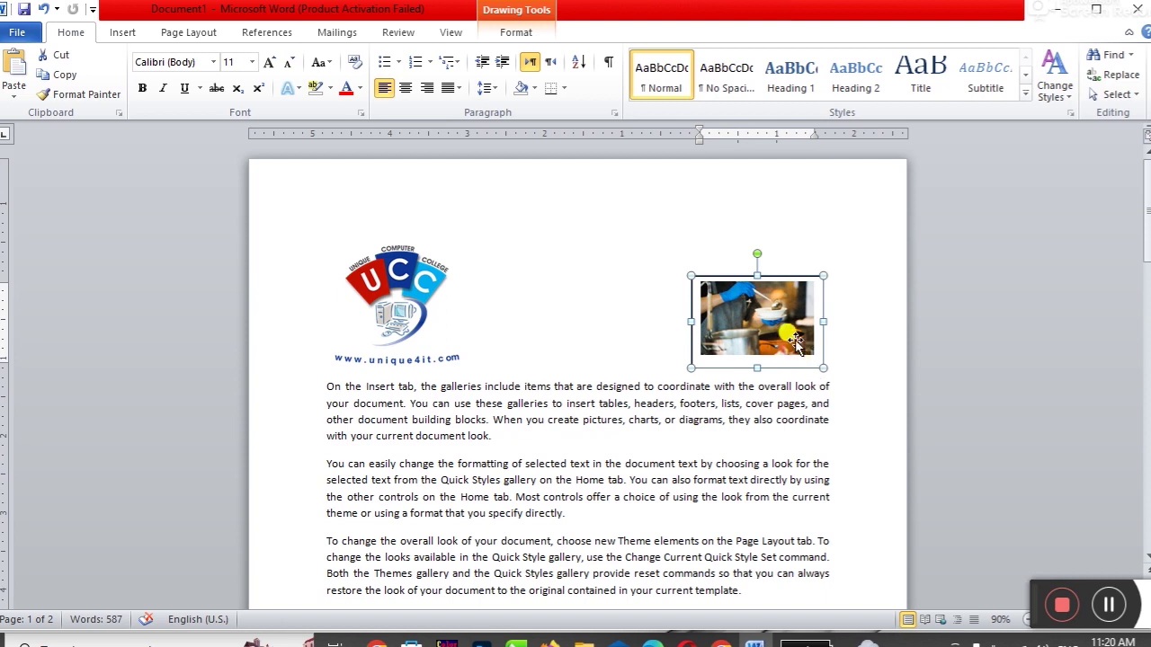
pyautogui.click(789, 337)
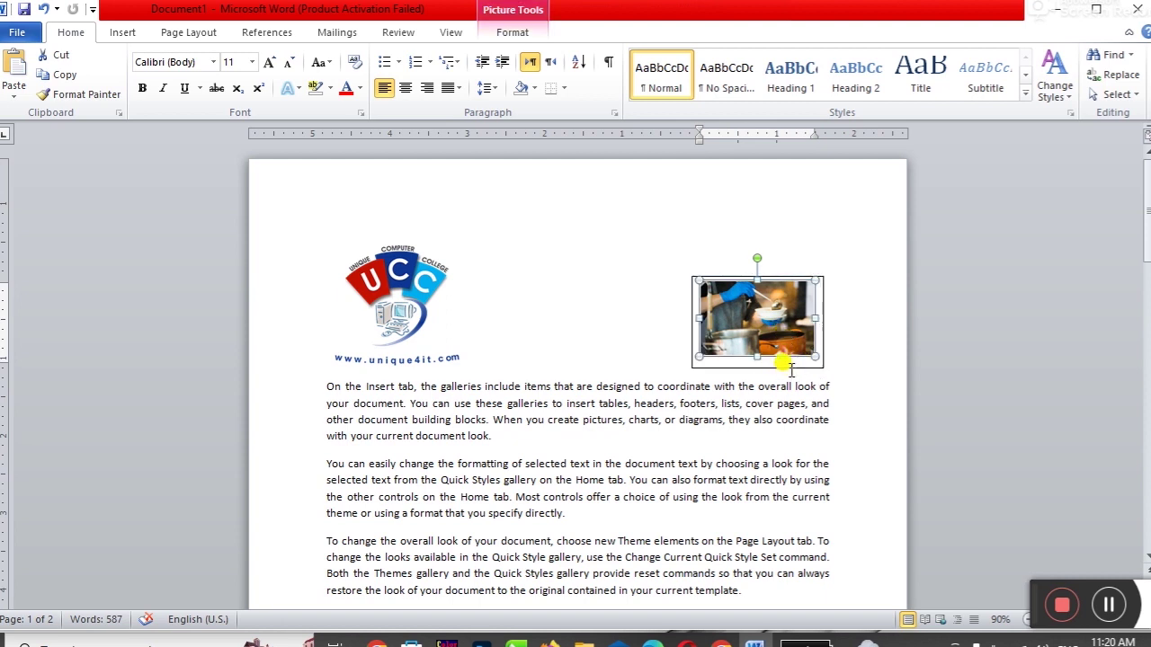
pyautogui.click(789, 368)
pyautogui.press('Delete')
pyautogui.click(538, 387)
pyautogui.click(123, 32)
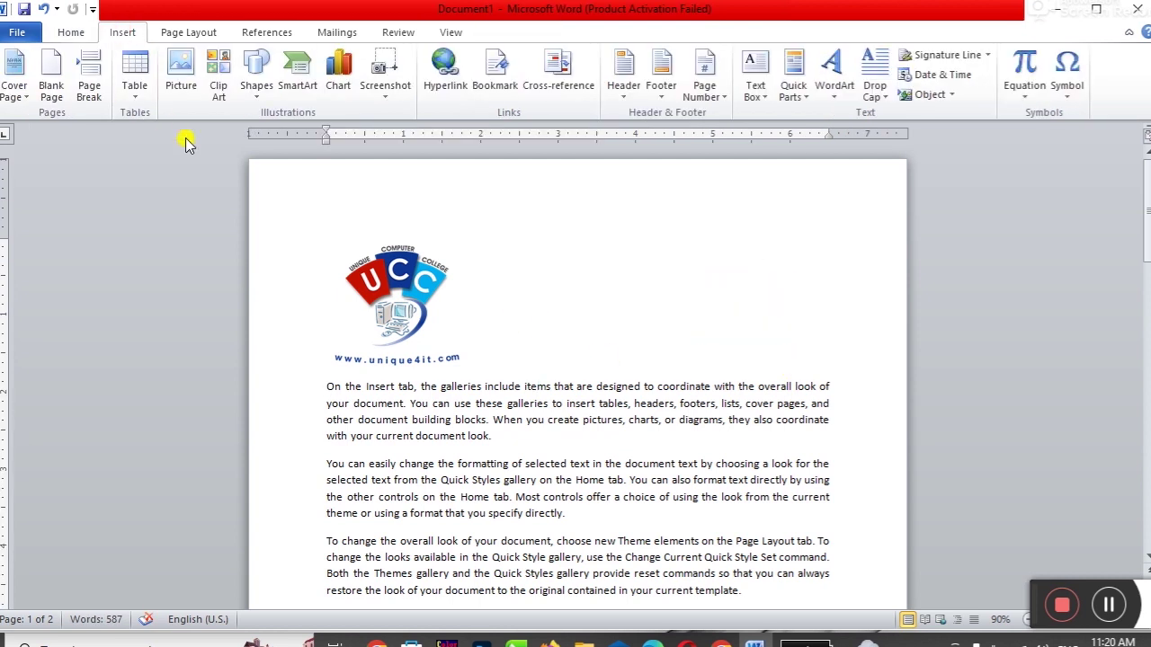
# Step: Open the Clip Art pane and search for 'books'
pyautogui.click(217, 95)
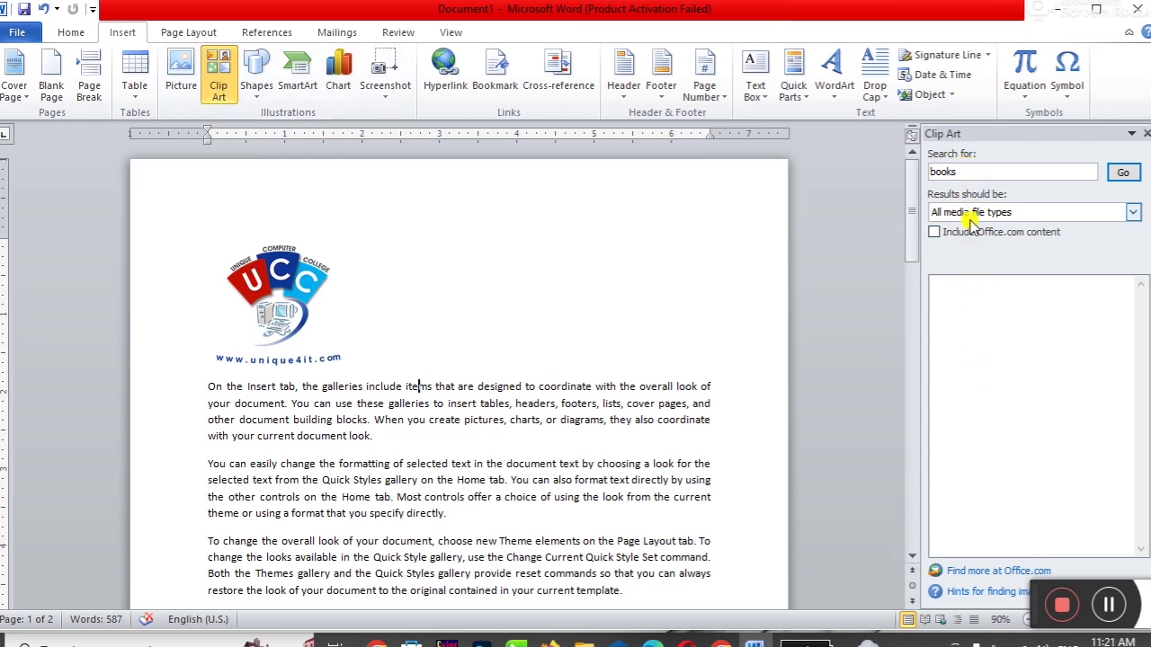
pyautogui.moveTo(1032, 602); pyautogui.dragTo(1056, 522)
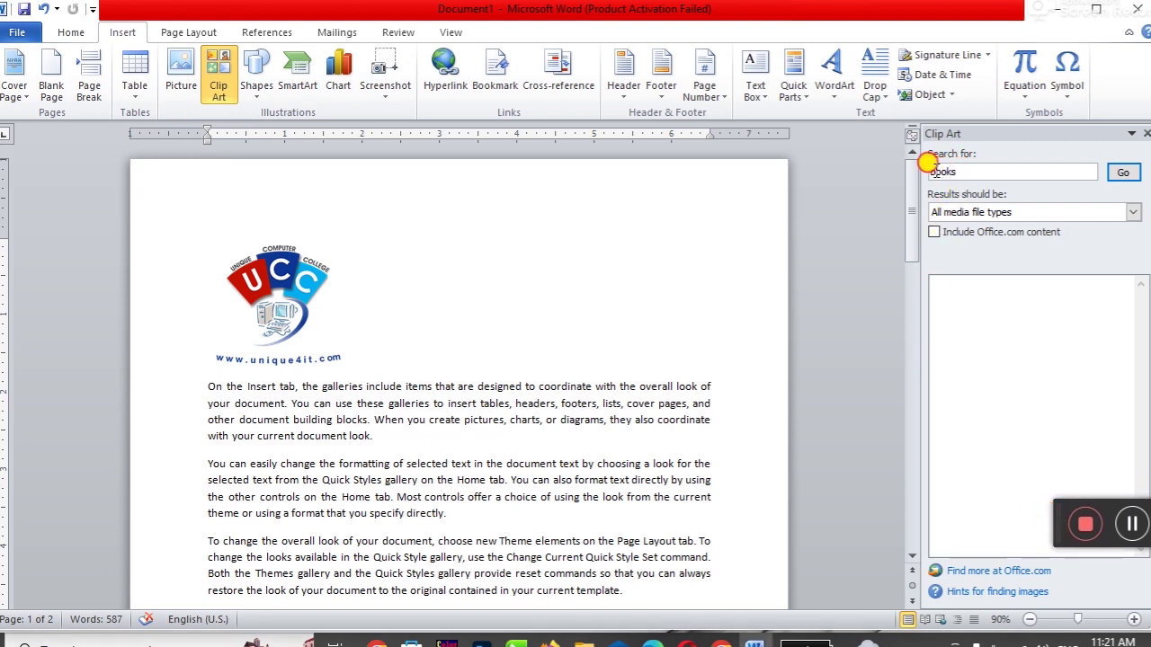
pyautogui.moveTo(970, 171); pyautogui.dragTo(930, 171)
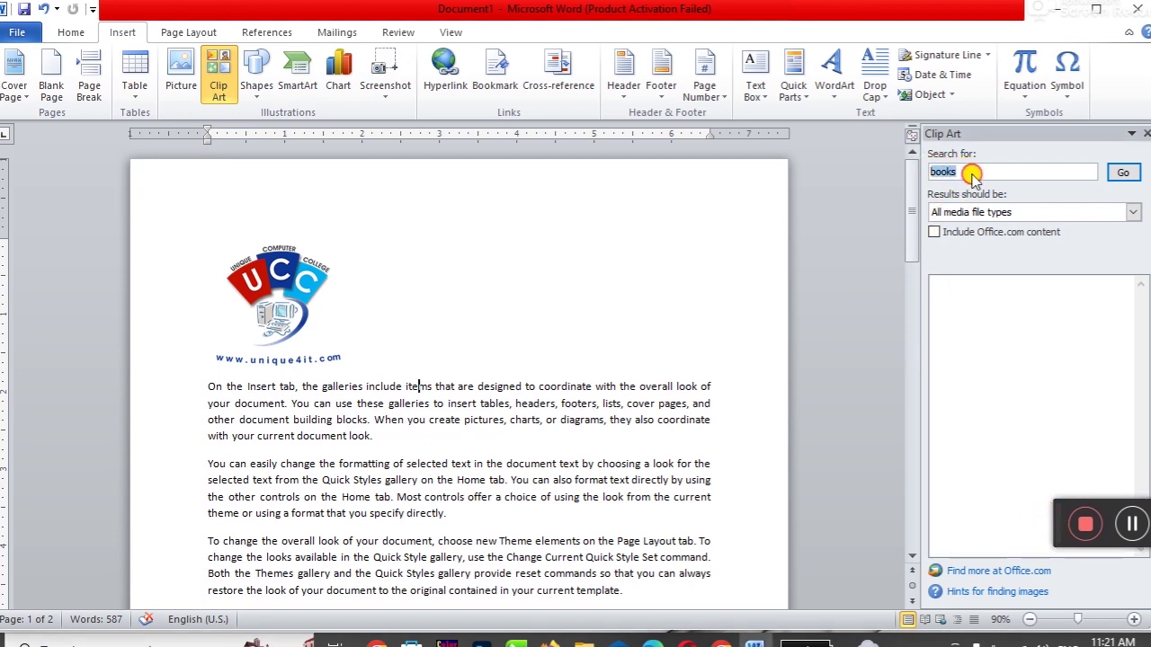
pyautogui.click(1127, 172)
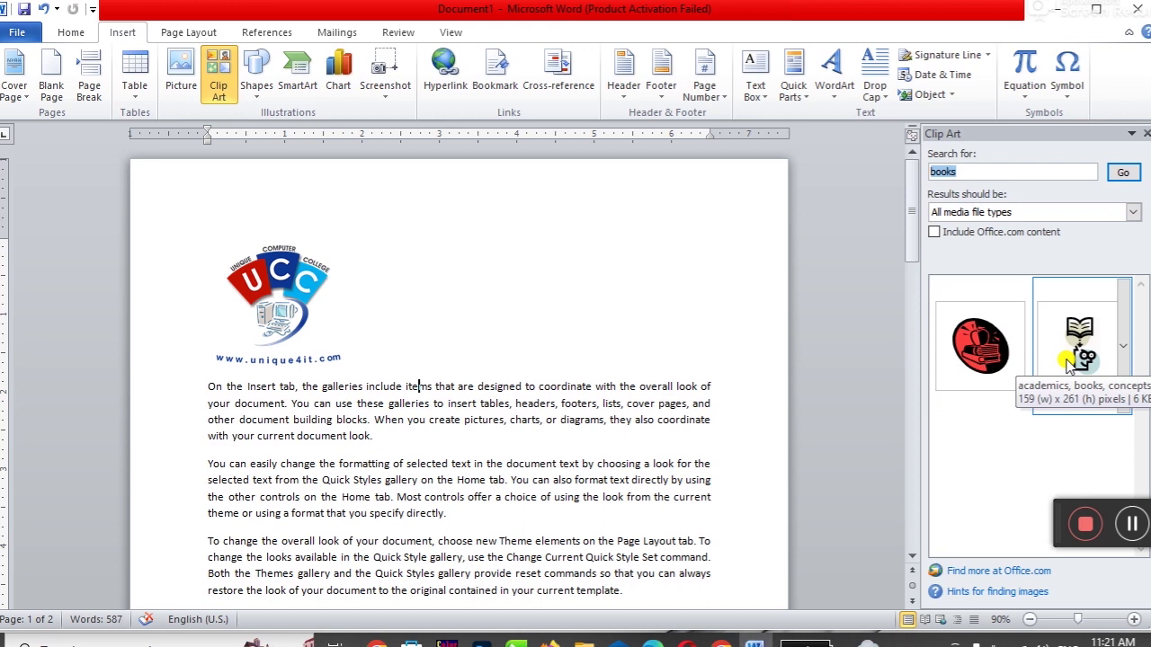
pyautogui.click(1142, 213)
pyautogui.click(1133, 213)
pyautogui.click(989, 171)
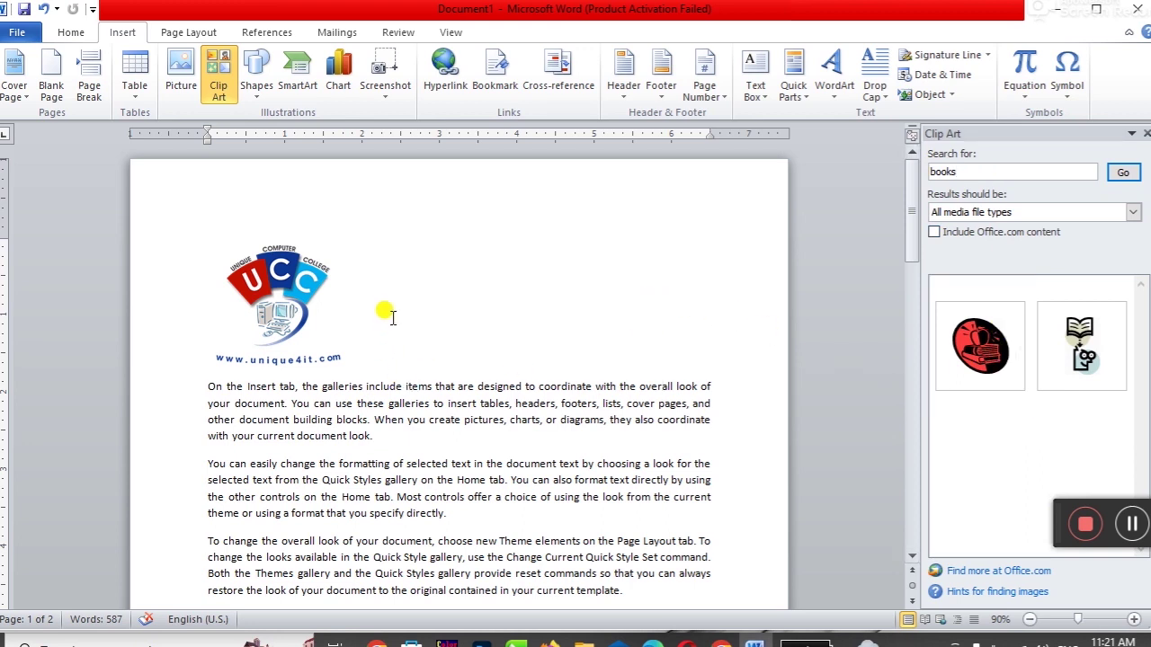
pyautogui.moveTo(980, 346)
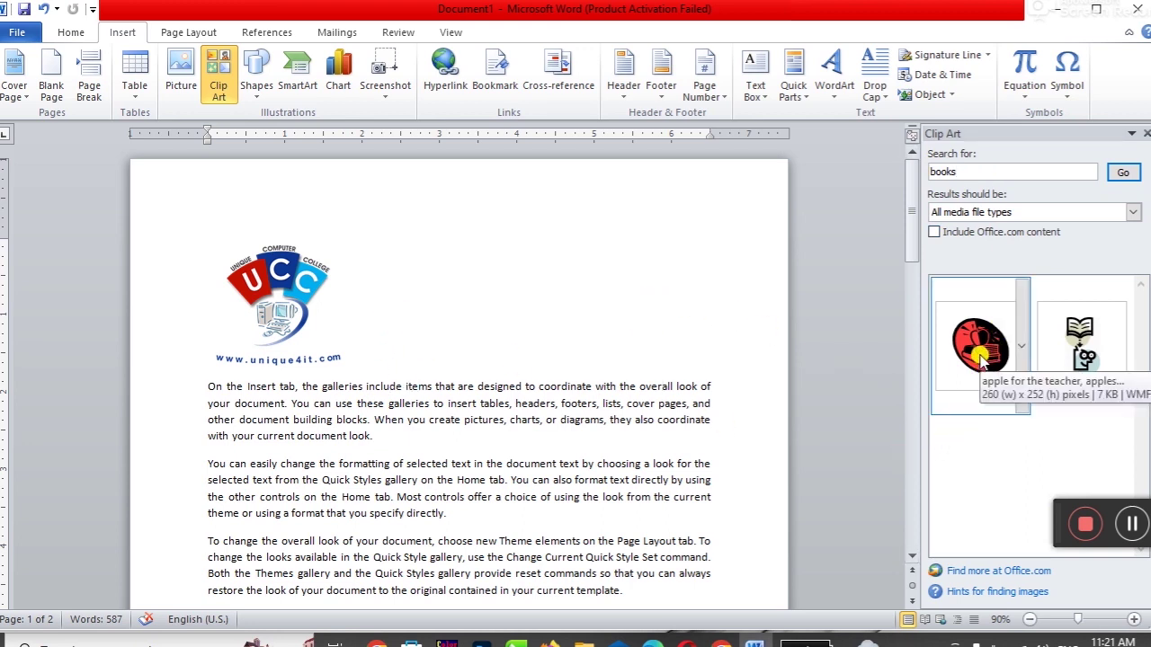
# Step: Insert the apple-and-books and book-and-figure clip art, then delete both
pyautogui.click(982, 358)
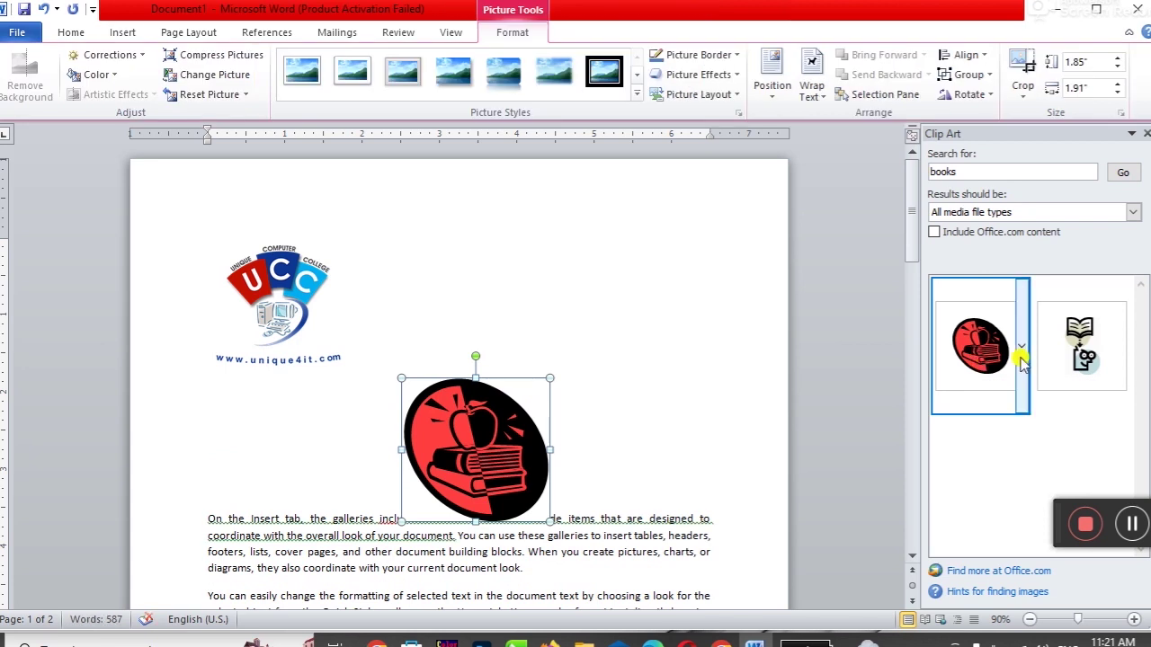
pyautogui.click(1086, 358)
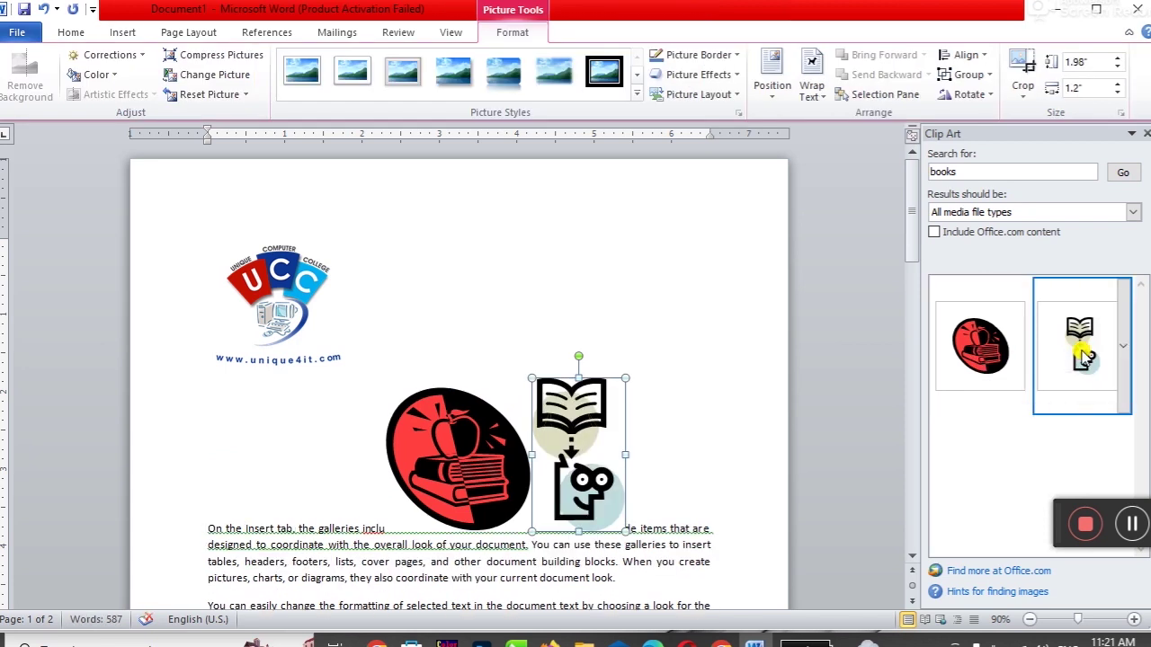
pyautogui.press('Delete')
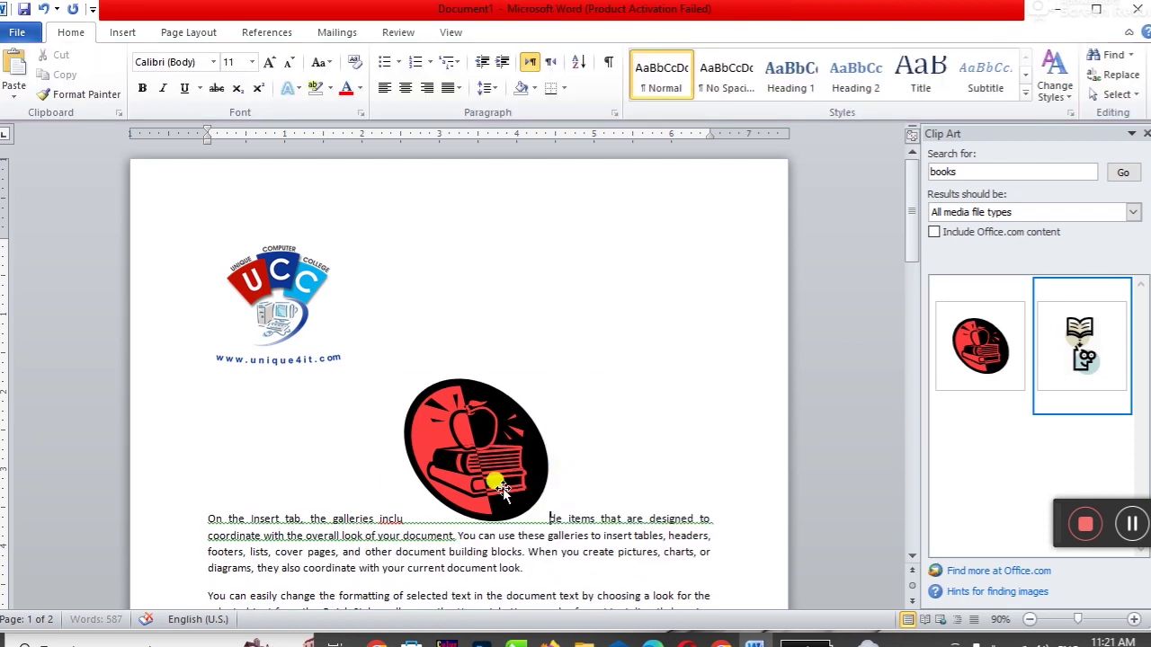
pyautogui.click(513, 478)
pyautogui.press('Delete')
pyautogui.click(1073, 172)
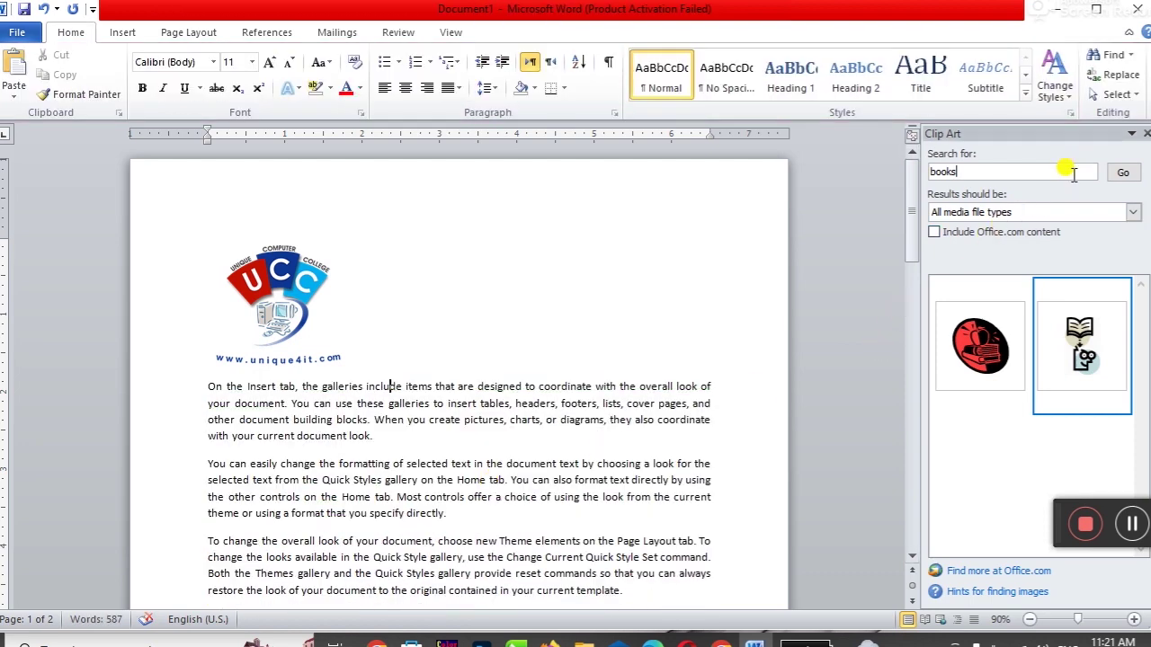
# Step: Replace the clip art search term with 'buildings' and run the search
pyautogui.press('BackSpace')
pyautogui.press('BackSpace')
pyautogui.write('buildings')
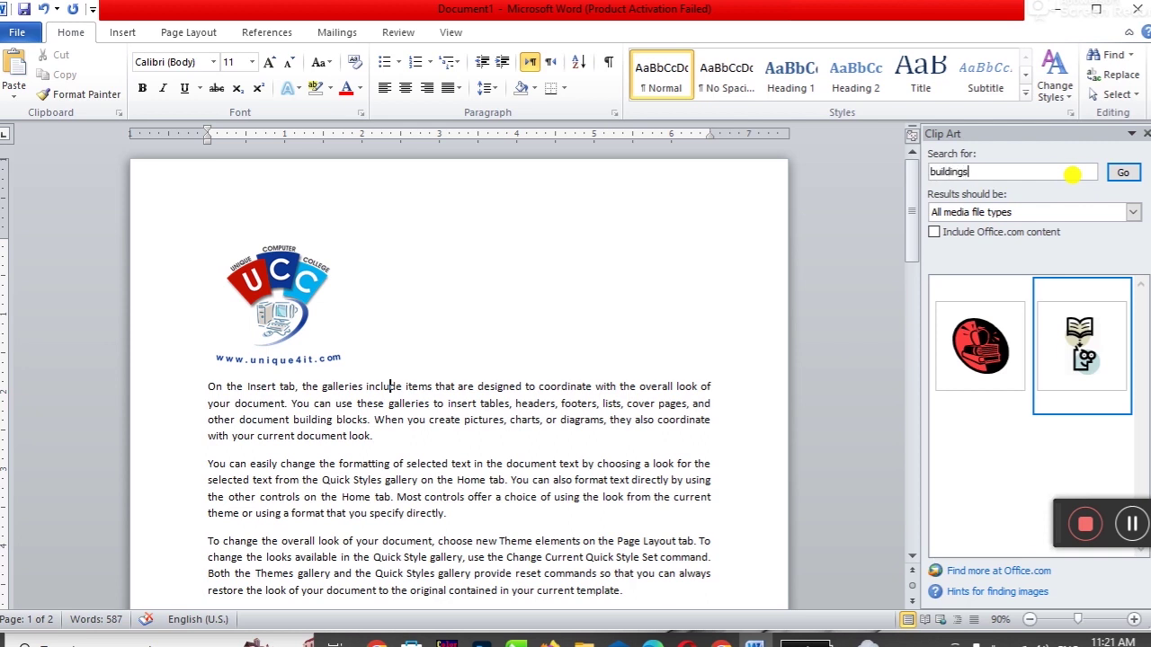
pyautogui.click(1122, 174)
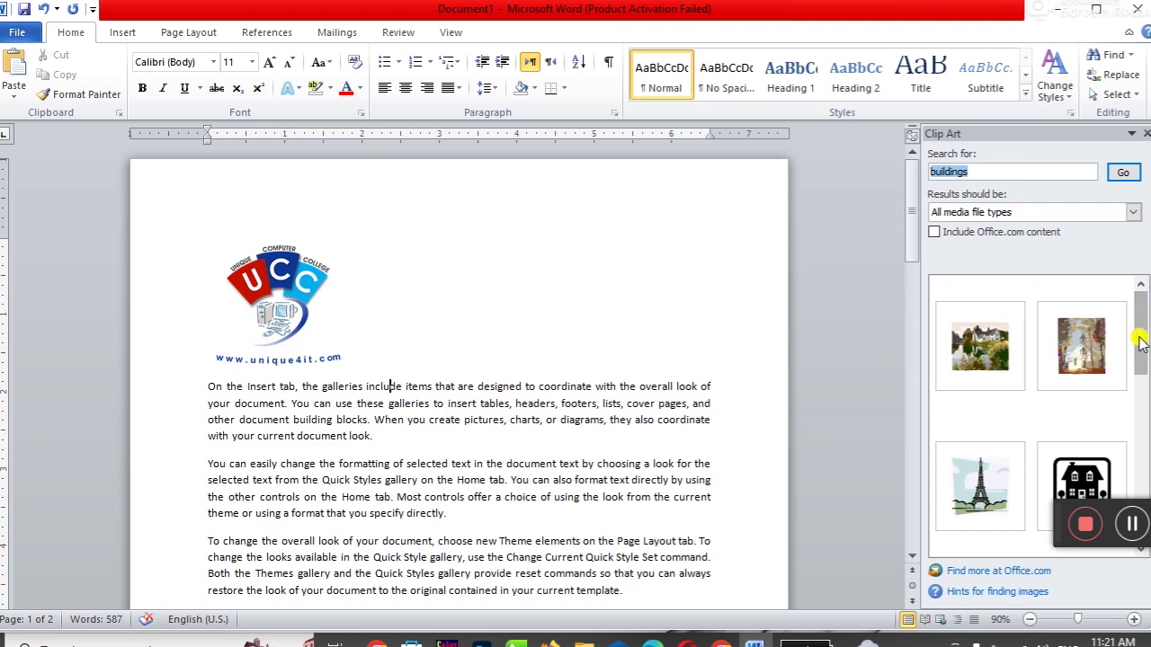
pyautogui.moveTo(1141, 328); pyautogui.dragTo(1146, 460)
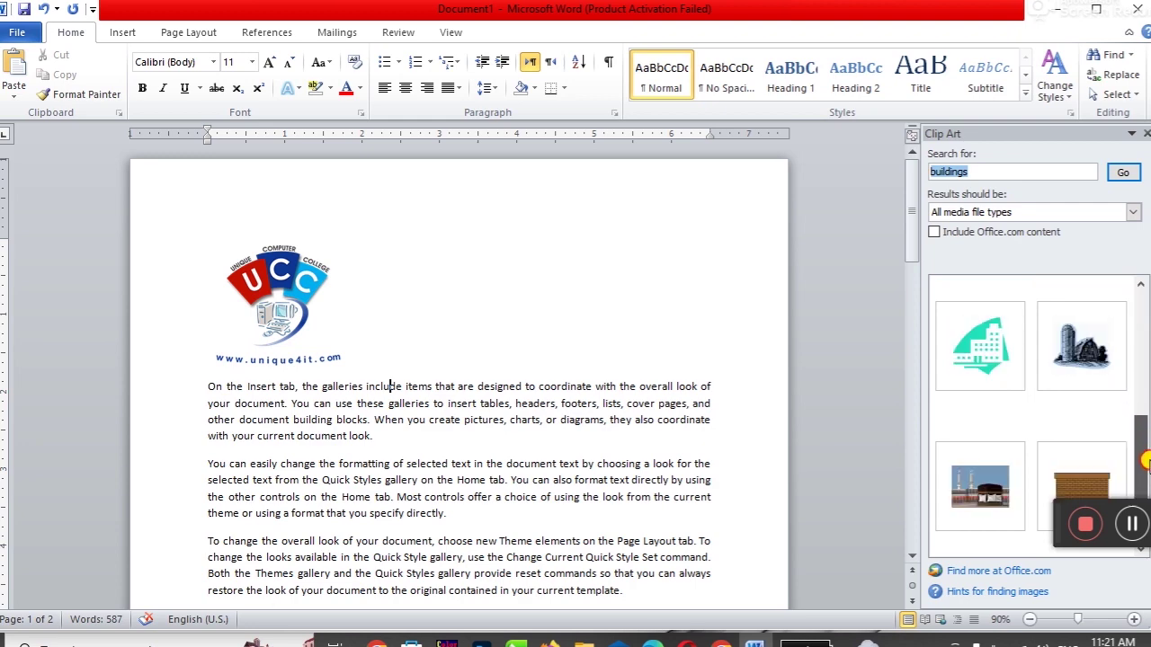
# Step: Insert the Kaaba and barn clip art, then delete both pictures
pyautogui.click(983, 493)
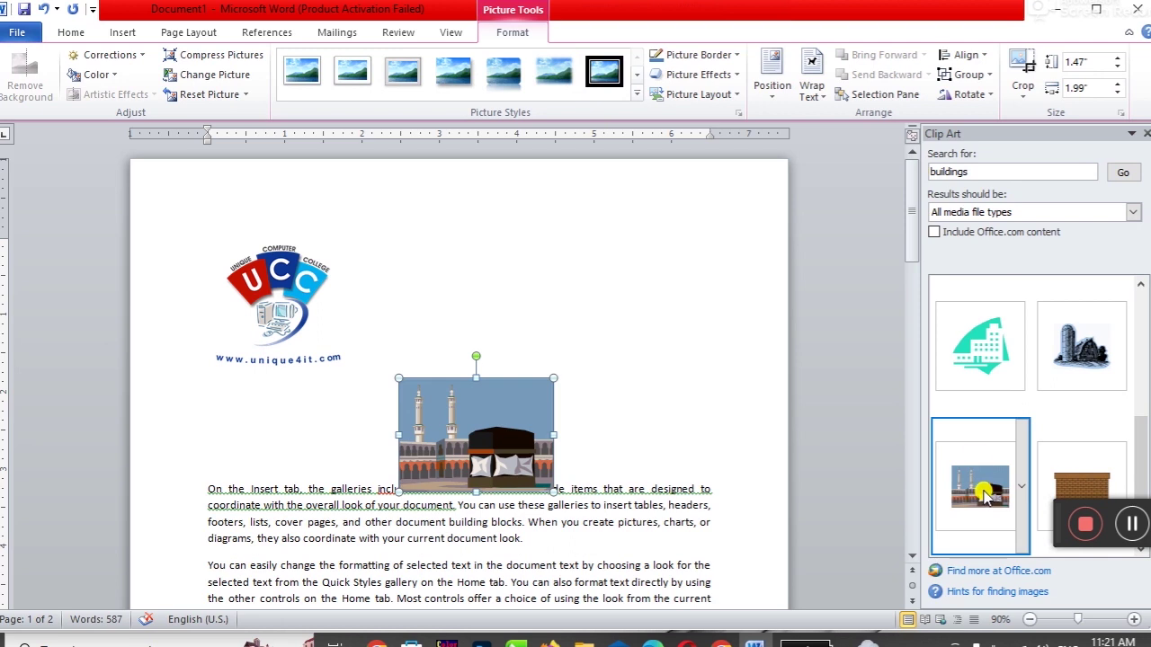
pyautogui.click(649, 458)
pyautogui.click(1087, 349)
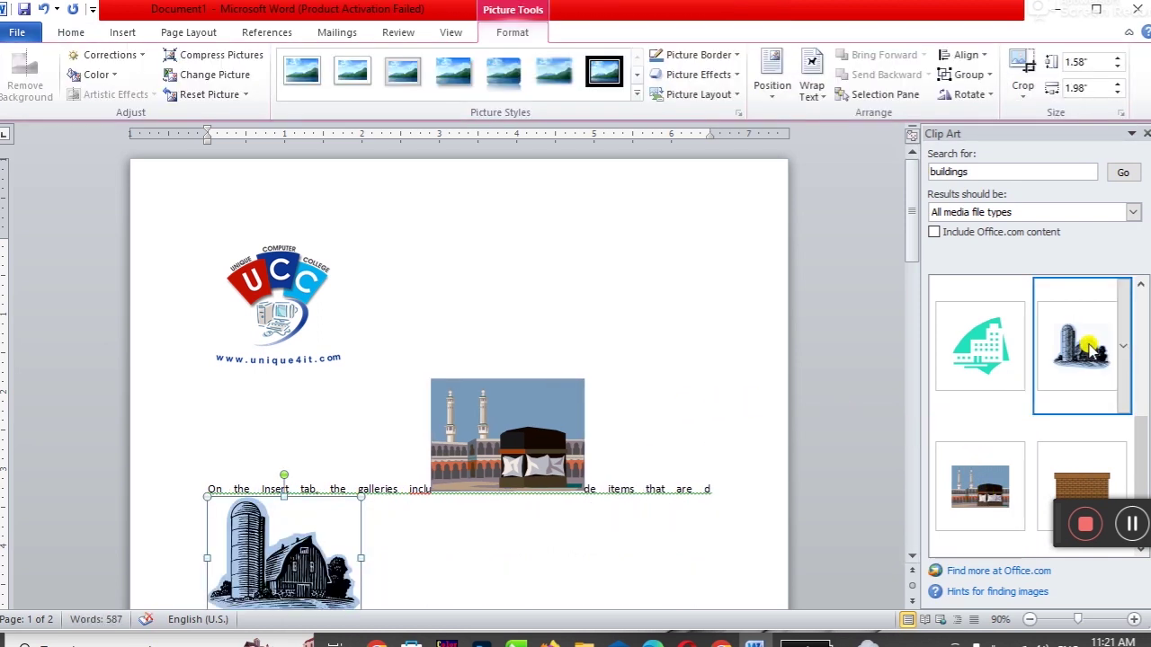
pyautogui.scroll(-2, 304, 562)
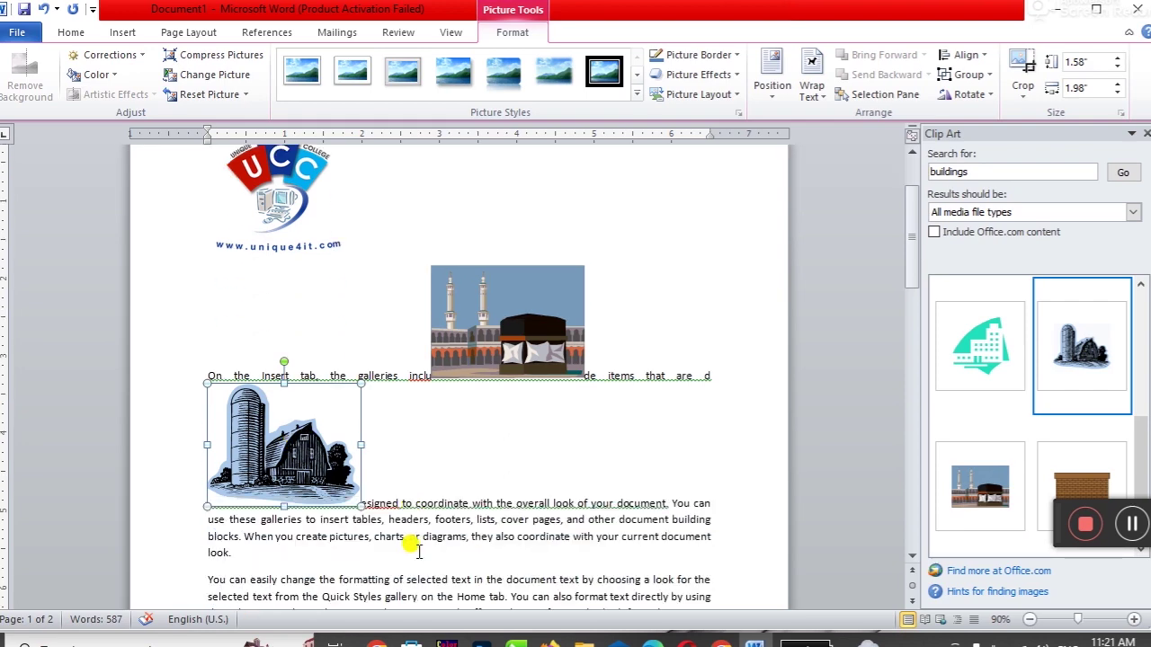
pyautogui.press('Delete')
pyautogui.click(400, 360)
pyautogui.press('Delete')
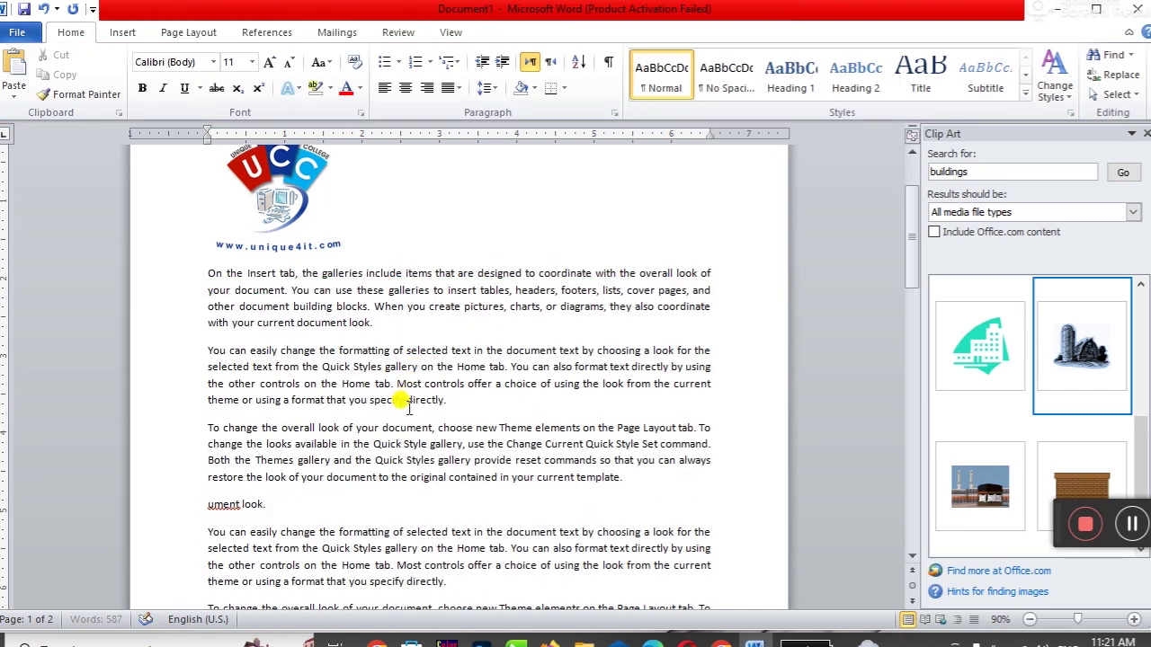
# Step: Draw a text box beside the UCC logo and insert the barn clip art into it
pyautogui.click(121, 33)
pyautogui.click(259, 90)
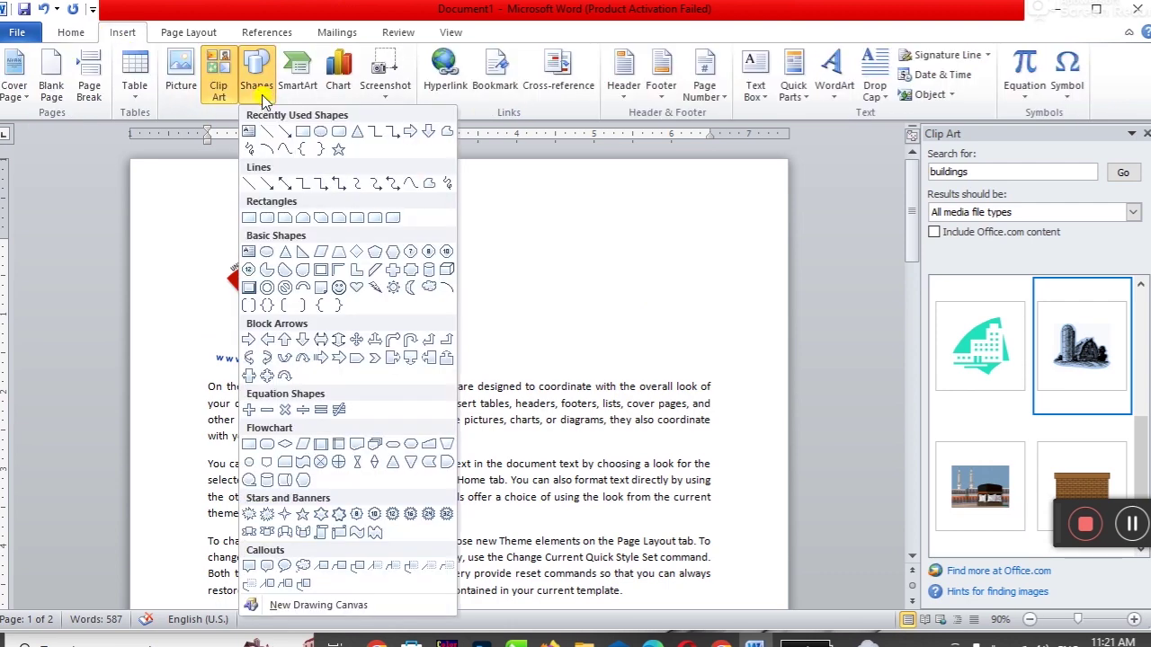
pyautogui.click(250, 153)
pyautogui.moveTo(419, 241); pyautogui.dragTo(581, 363)
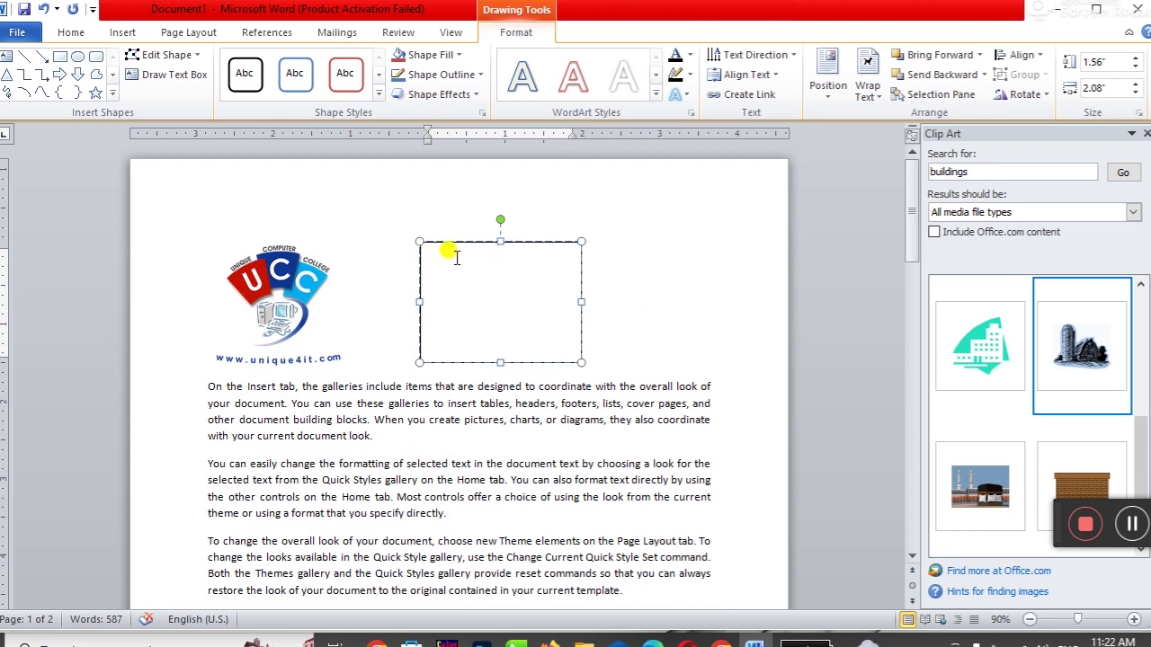
pyautogui.click(1078, 346)
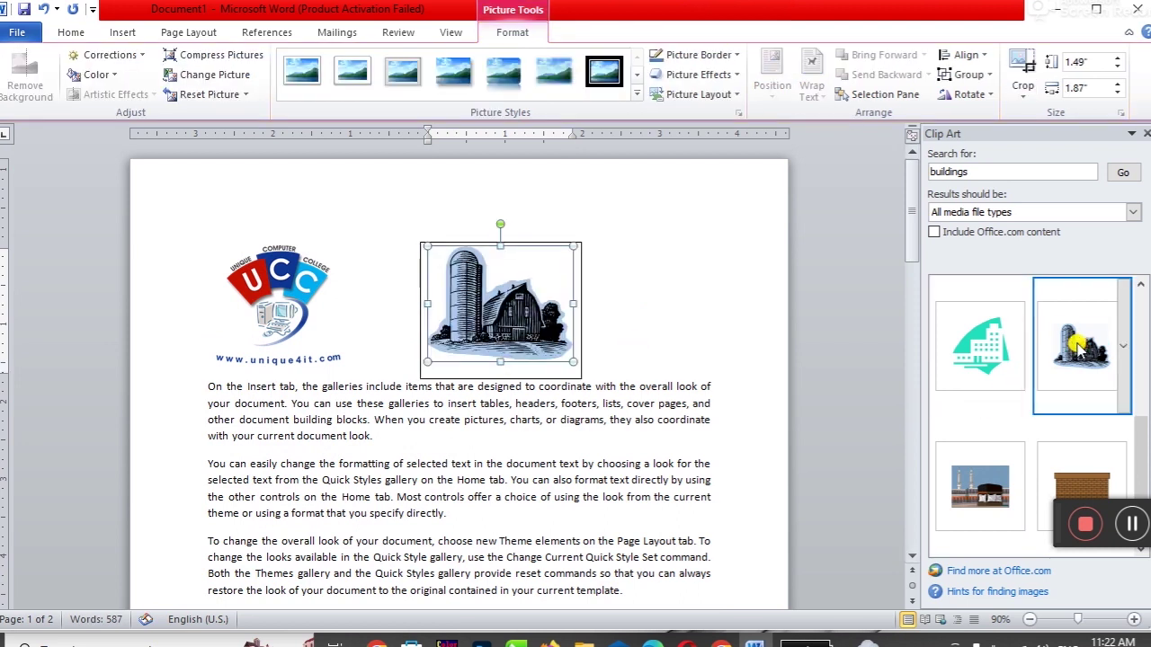
# Step: Move the barn box to the right side of the page
pyautogui.click(676, 342)
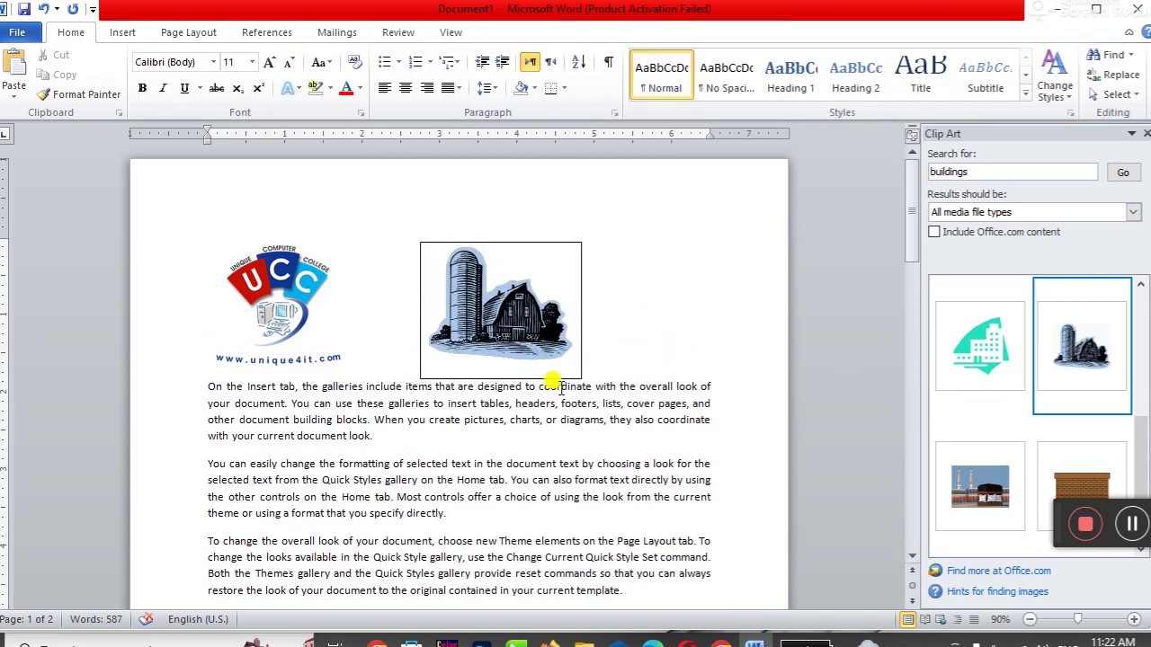
pyautogui.moveTo(568, 382); pyautogui.dragTo(634, 344)
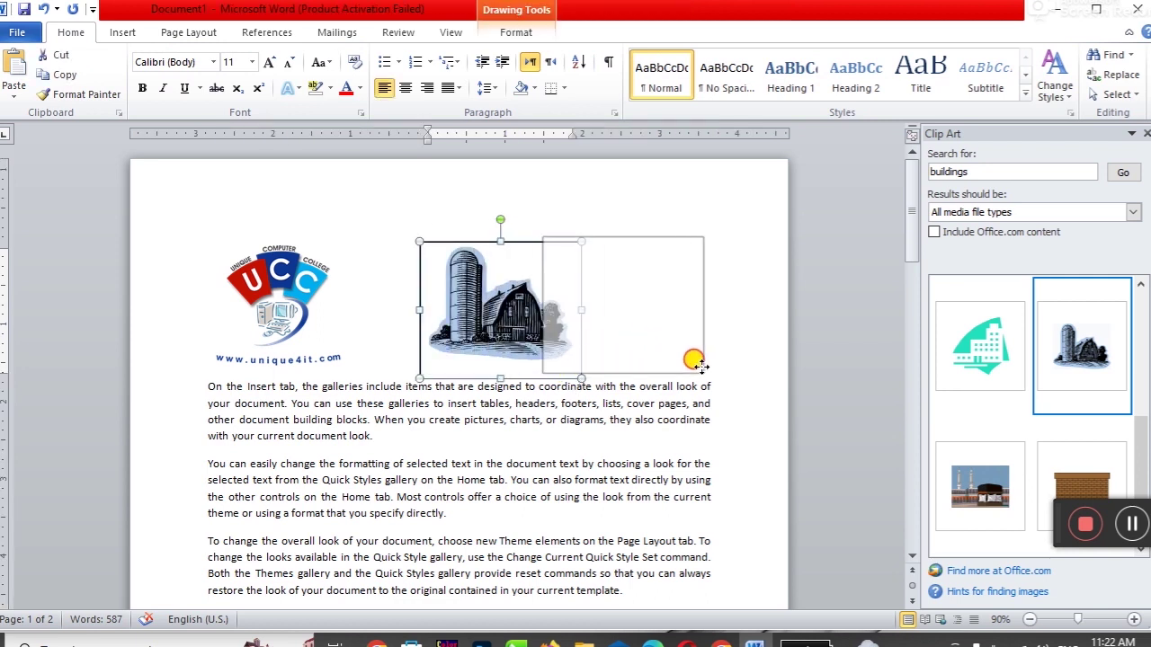
pyautogui.moveTo(634, 345); pyautogui.dragTo(704, 362)
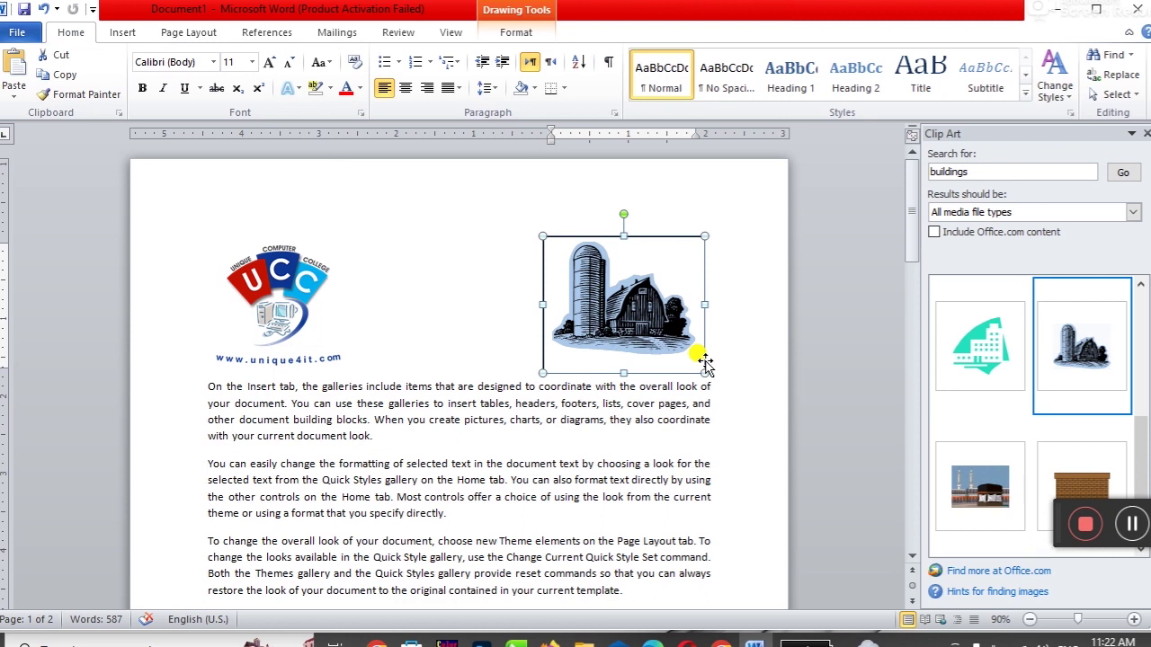
pyautogui.click(717, 349)
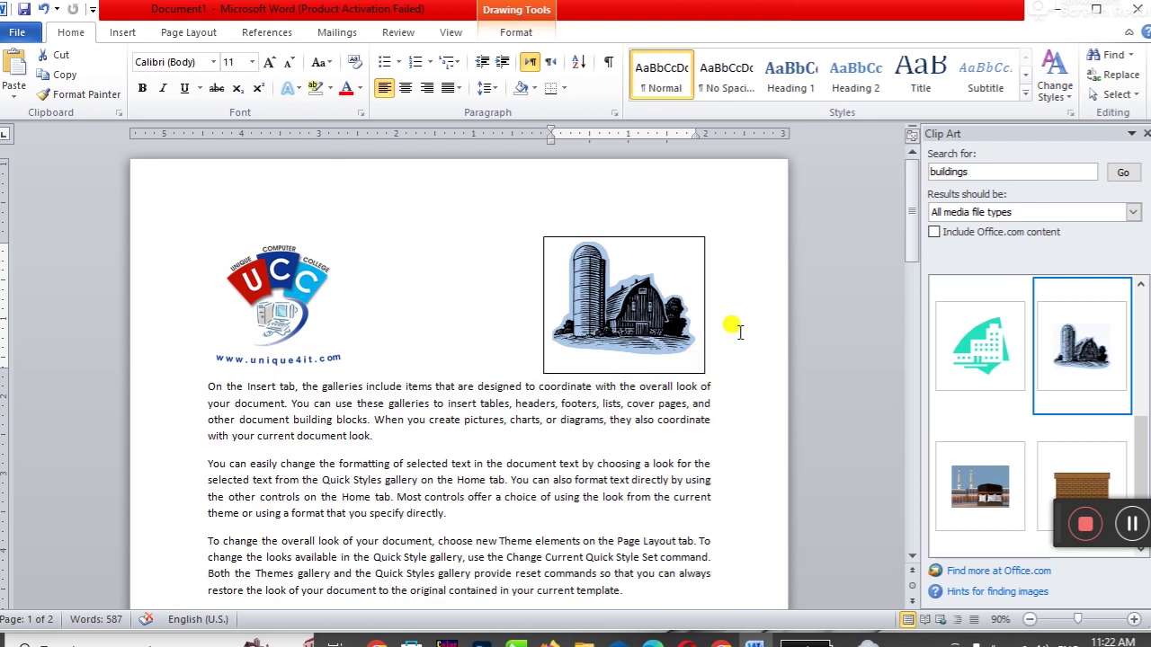
# Step: Remove the outline from the barn picture box
pyautogui.click(698, 345)
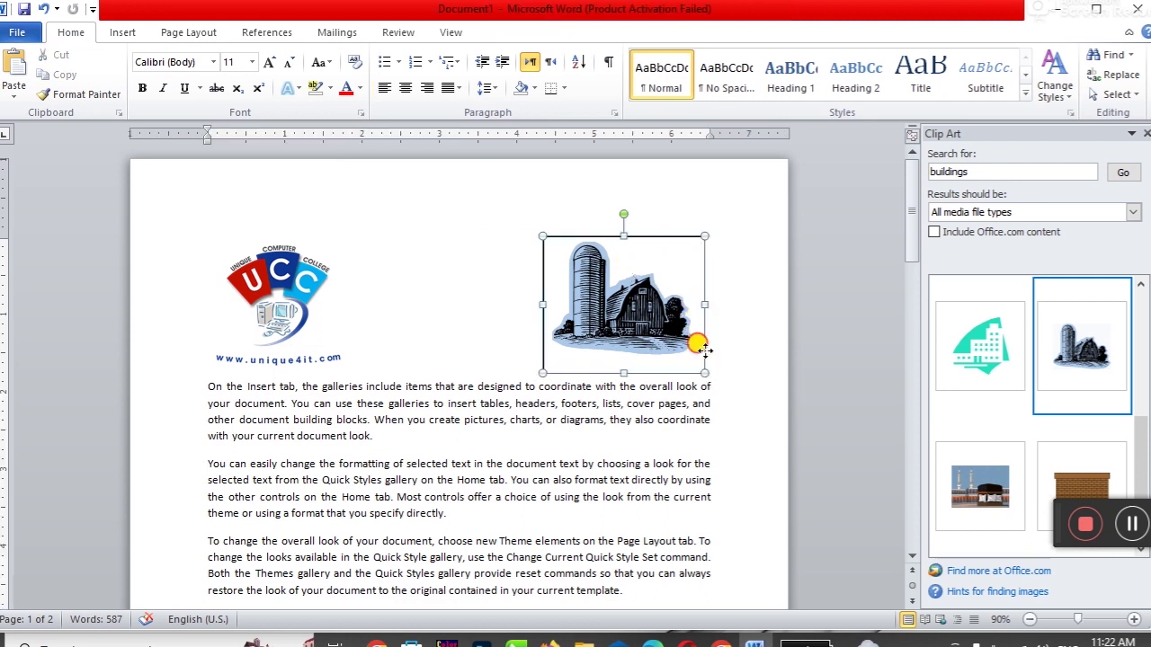
pyautogui.click(510, 35)
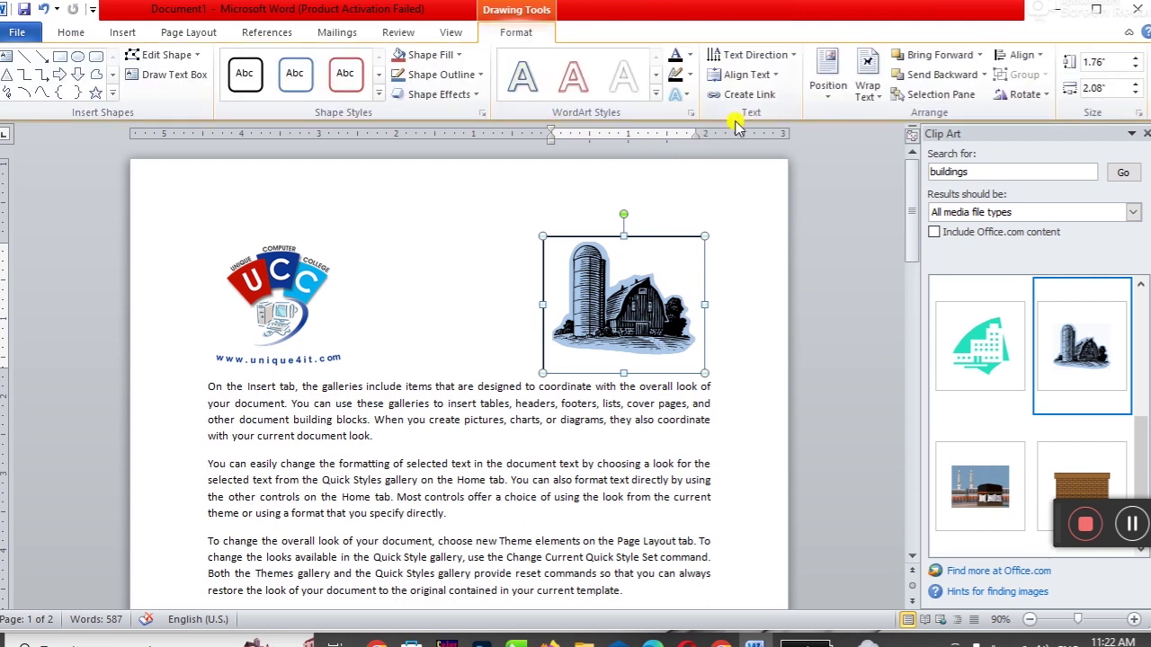
pyautogui.click(453, 77)
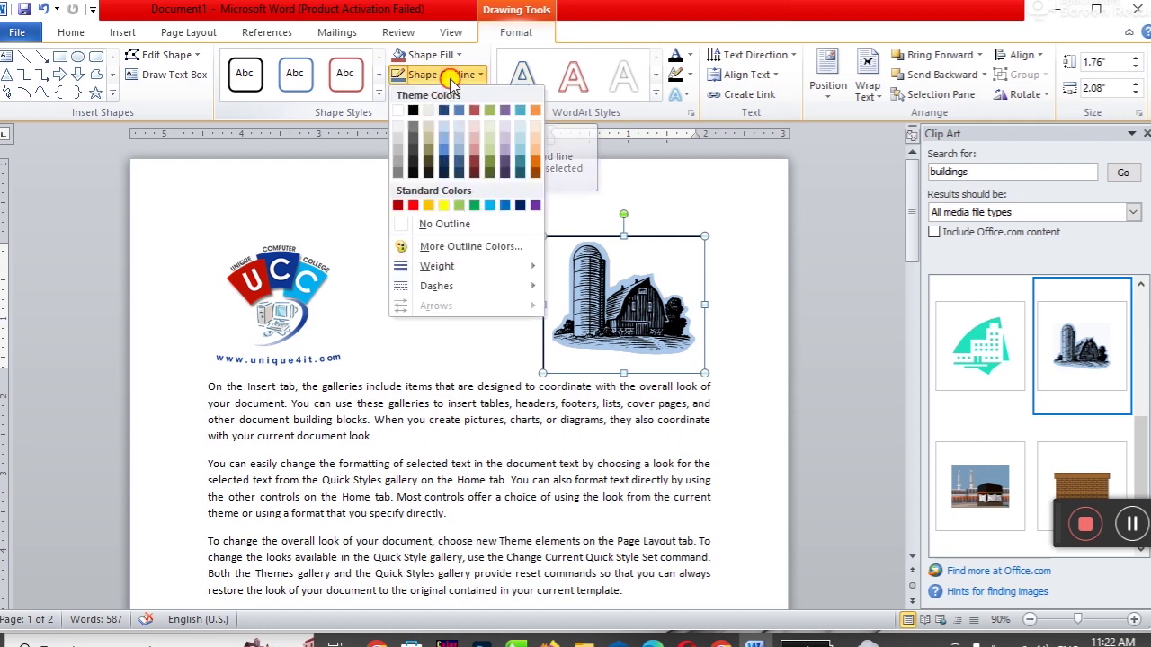
pyautogui.click(447, 224)
# Step: Move the barn picture back toward the logo, then delete it
pyautogui.click(822, 465)
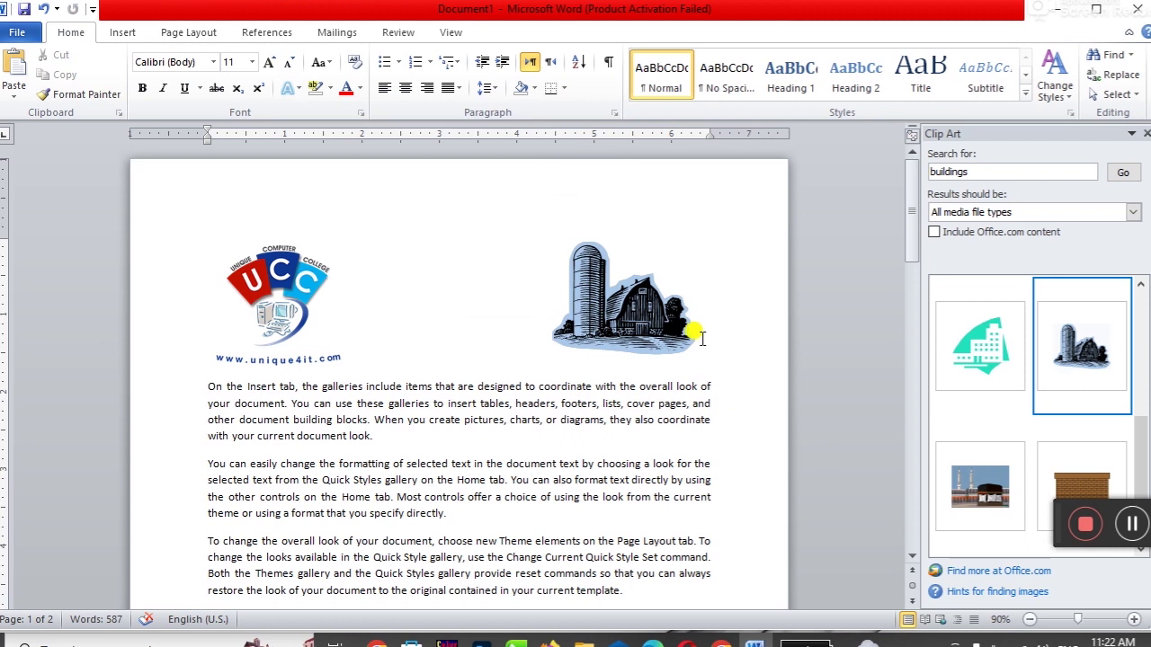
pyautogui.click(688, 358)
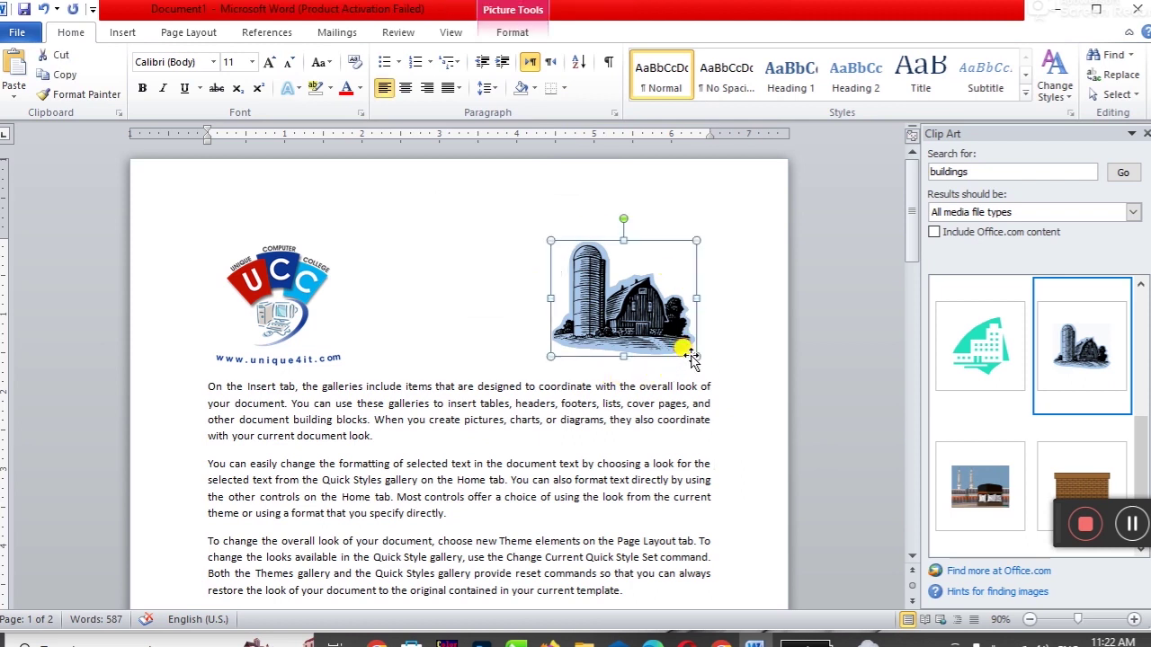
pyautogui.moveTo(704, 354); pyautogui.dragTo(636, 330)
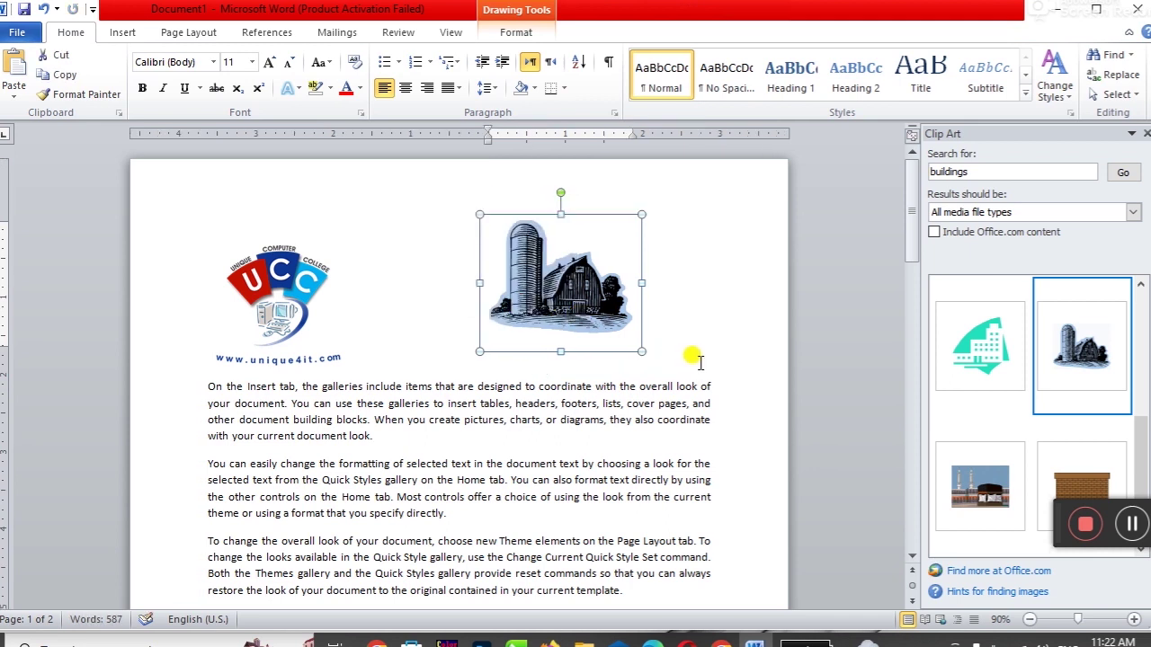
pyautogui.moveTo(558, 340); pyautogui.dragTo(564, 348)
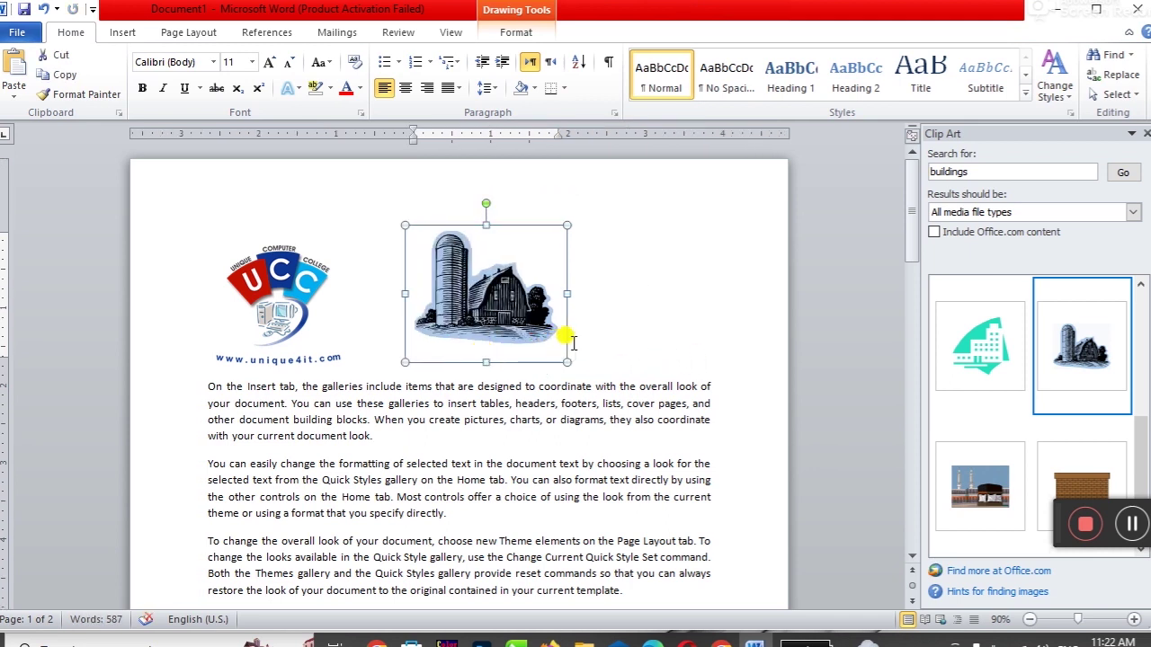
pyautogui.press('Delete')
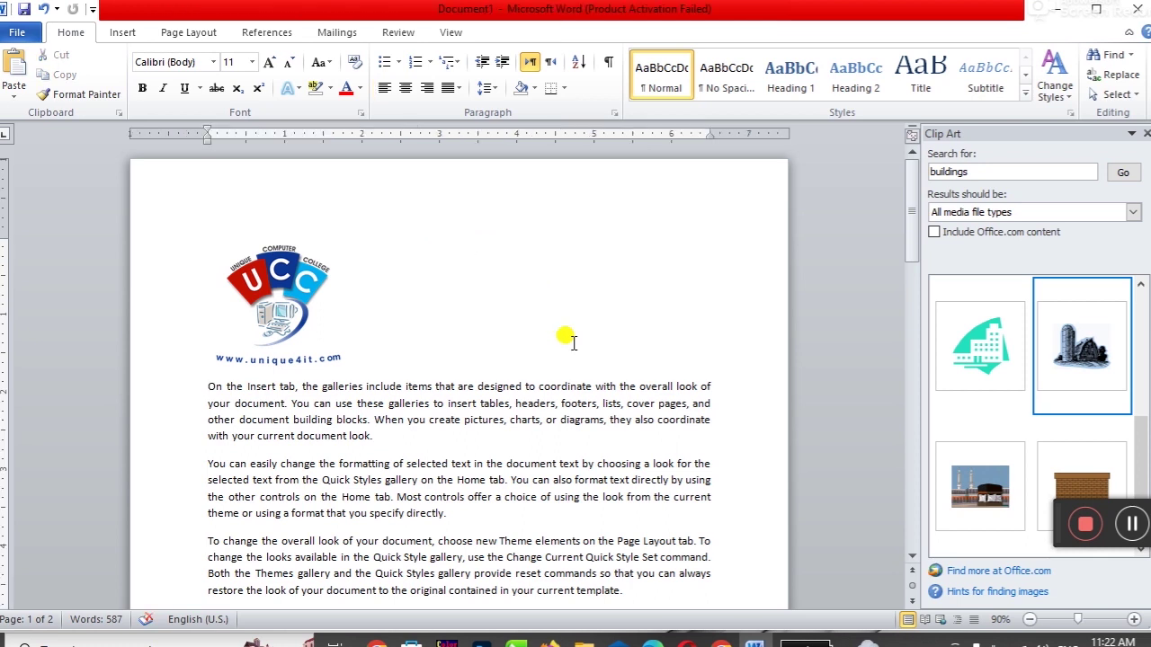
# Step: Place the insertion point in the first paragraph and browse Shapes without adding one
pyautogui.click(530, 387)
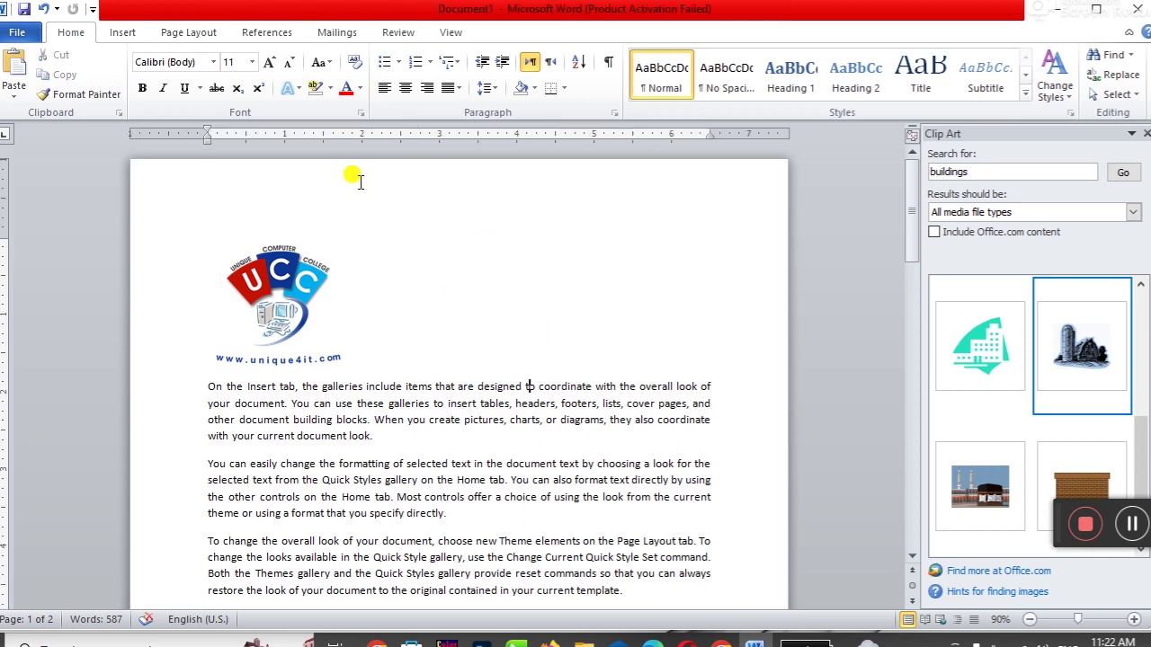
pyautogui.click(112, 34)
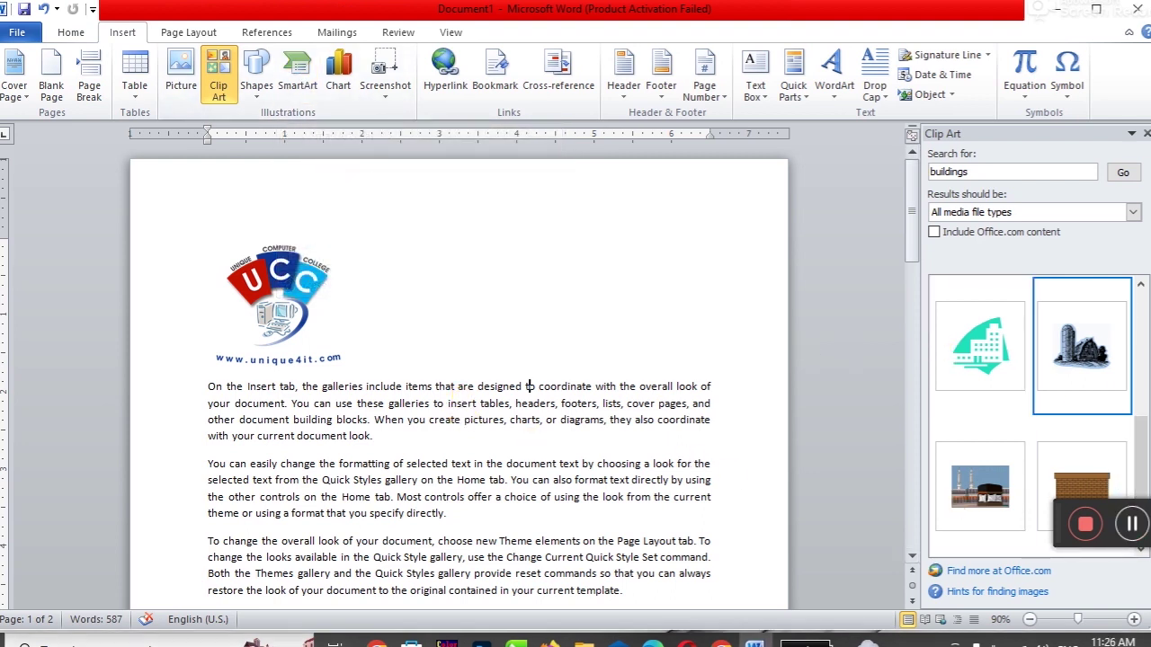
pyautogui.moveTo(620, 389); pyautogui.dragTo(632, 389)
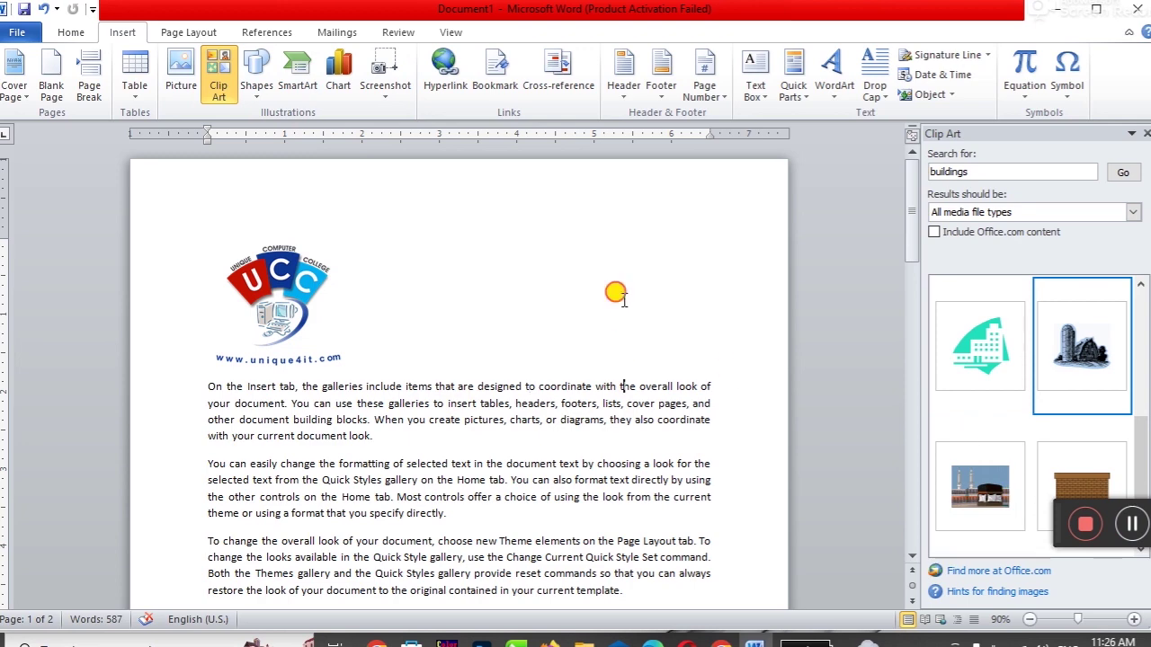
pyautogui.click(259, 102)
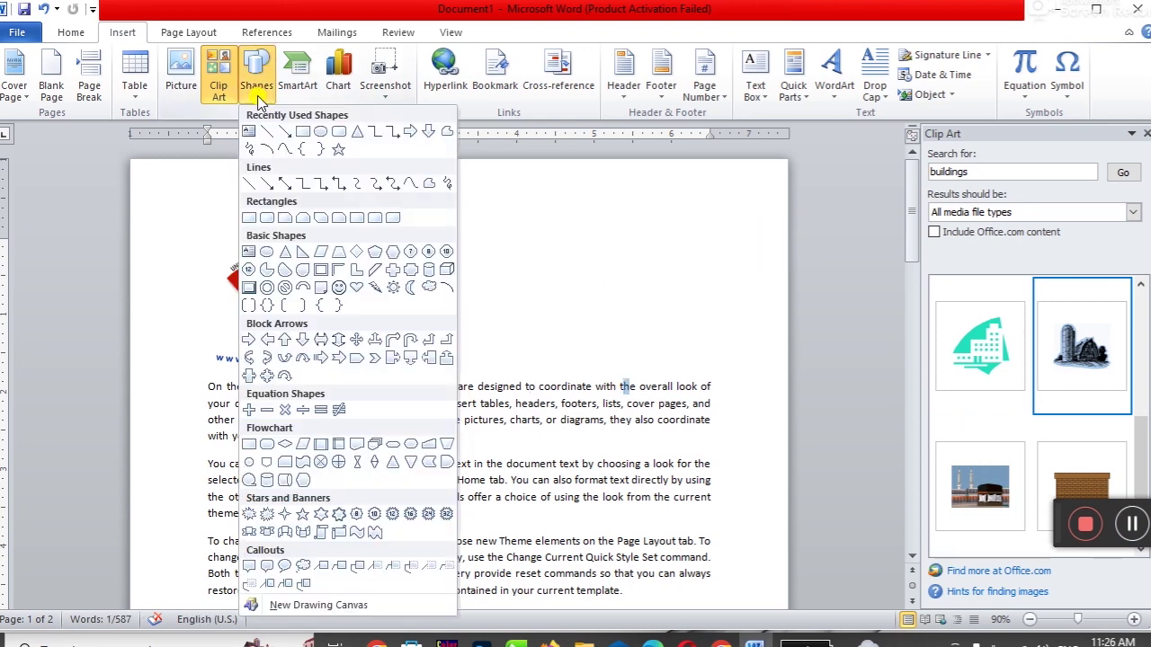
pyautogui.click(598, 289)
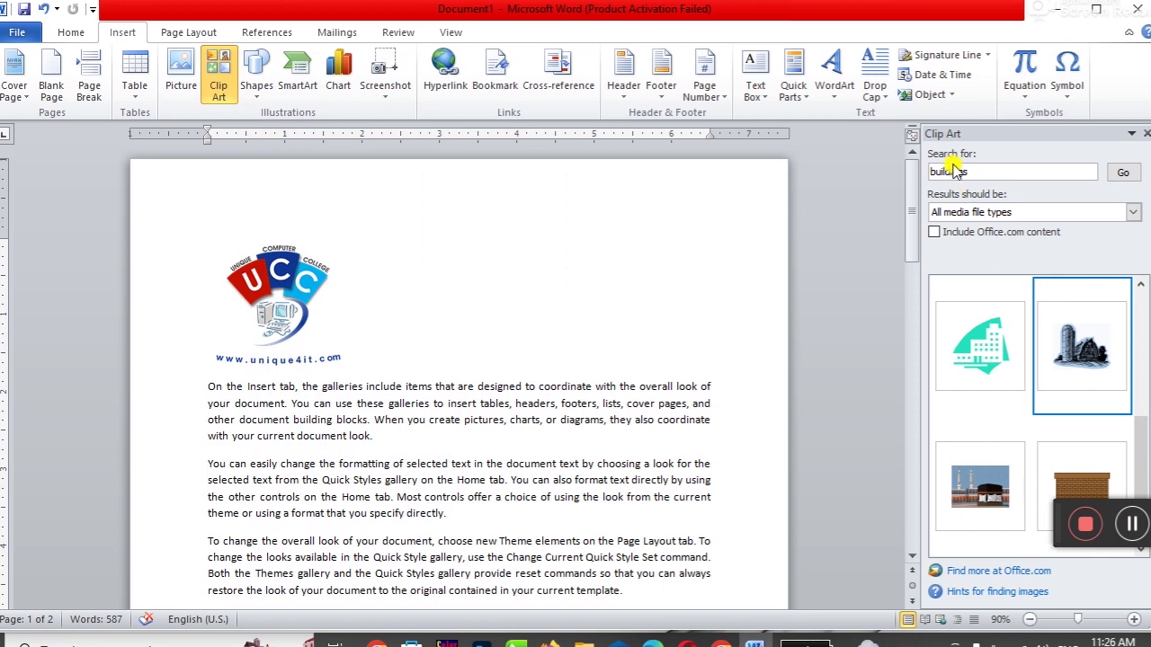
pyautogui.scroll(-2, 998, 377)
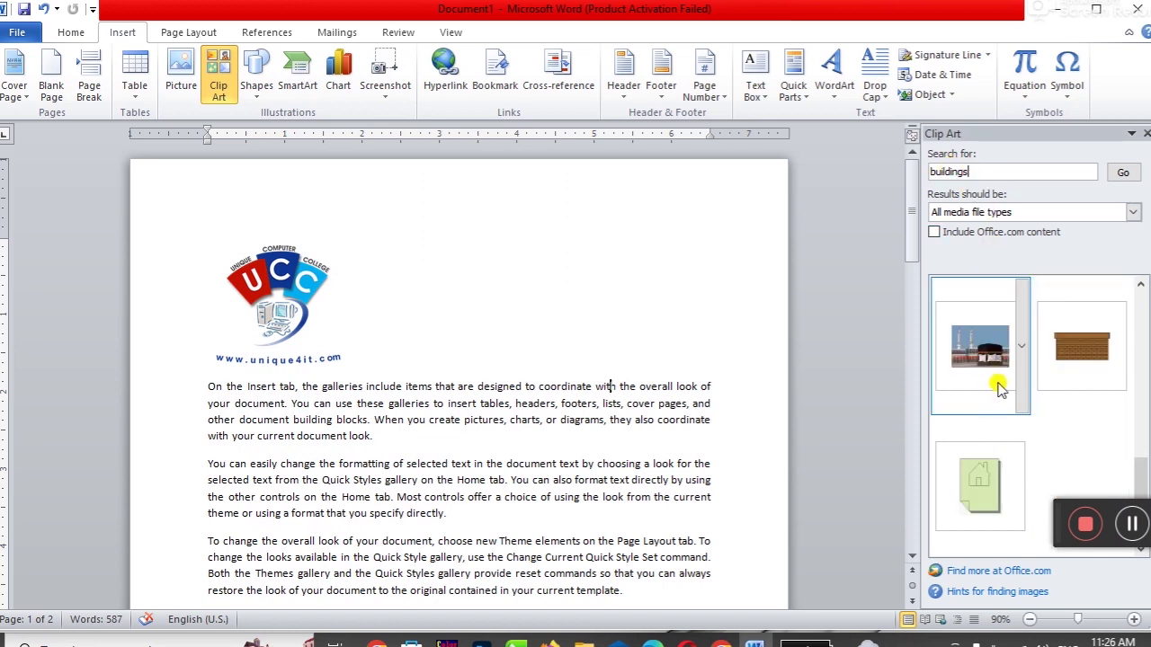
pyautogui.scroll(2, 997, 381)
# Step: Replace the clip art search term with 'boys' and run the search
pyautogui.moveTo(984, 171); pyautogui.dragTo(896, 164)
pyautogui.write('boys')
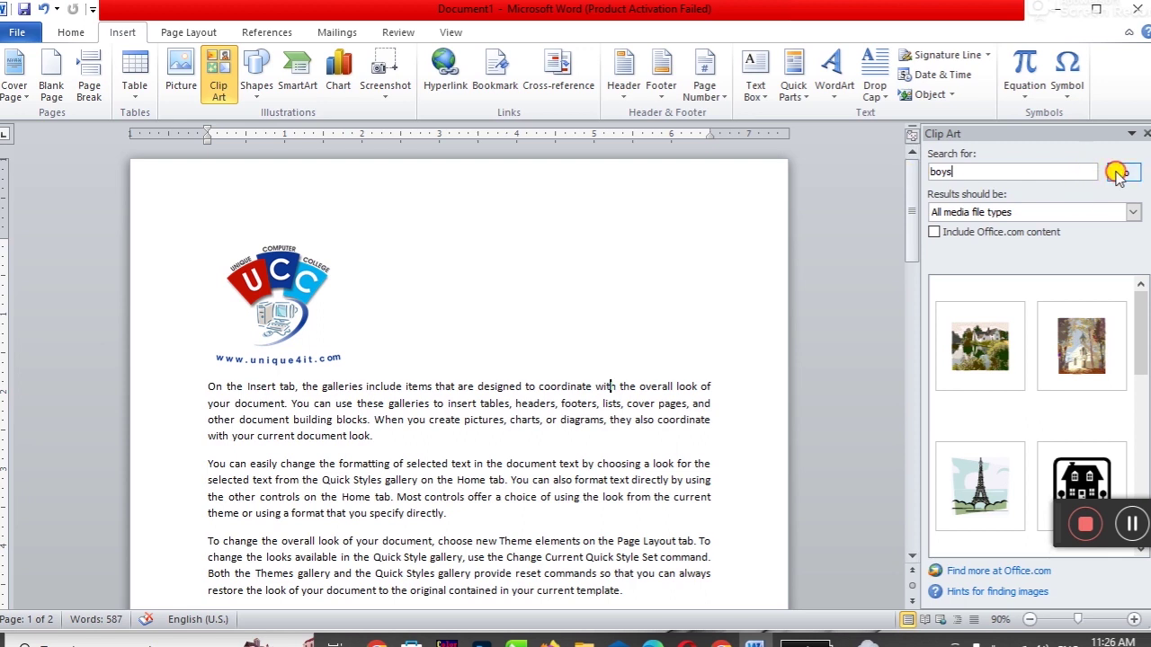
pyautogui.click(1120, 172)
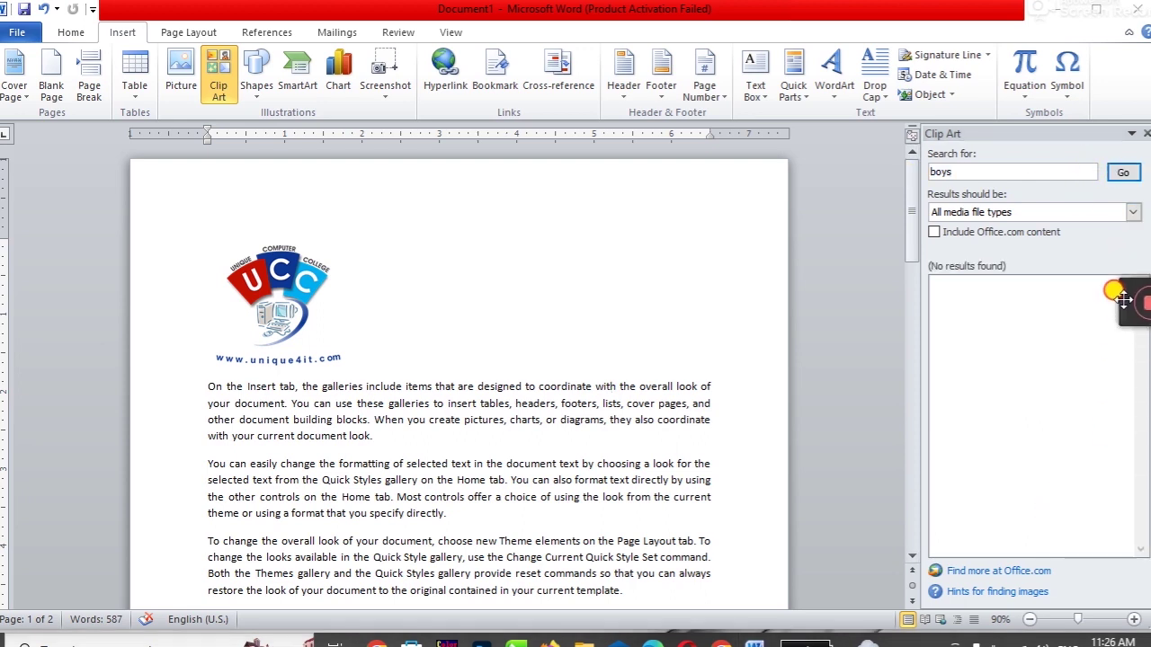
pyautogui.click(980, 171)
pyautogui.click(1122, 171)
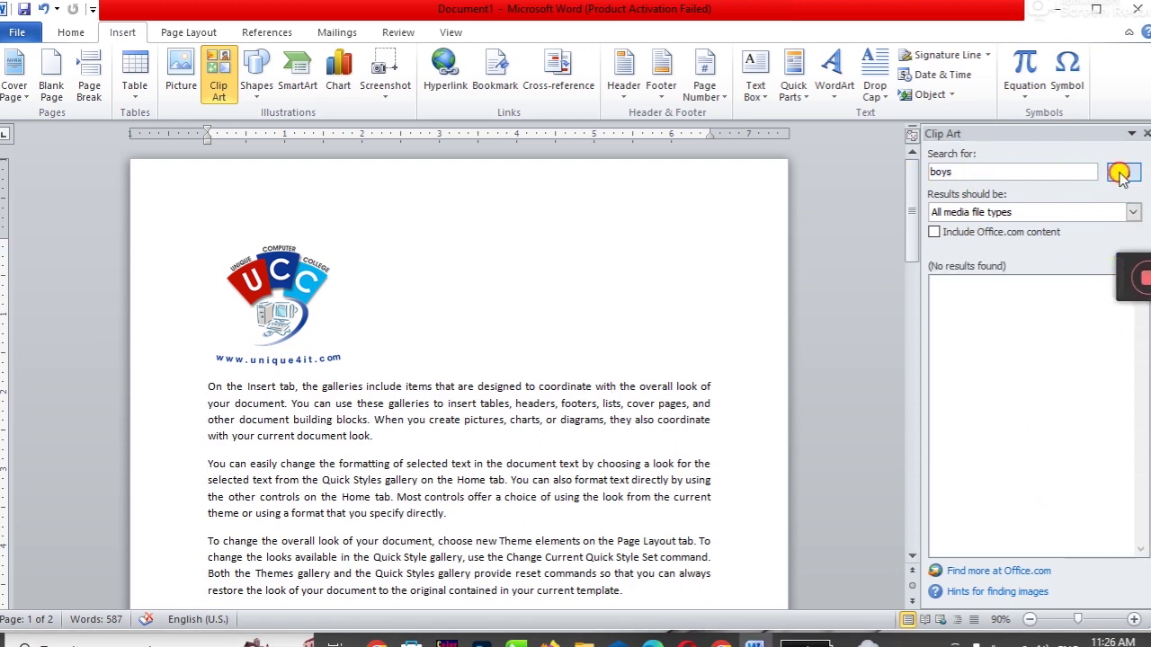
# Step: Restrict the clip art media types to Photographs only and search again
pyautogui.click(1129, 212)
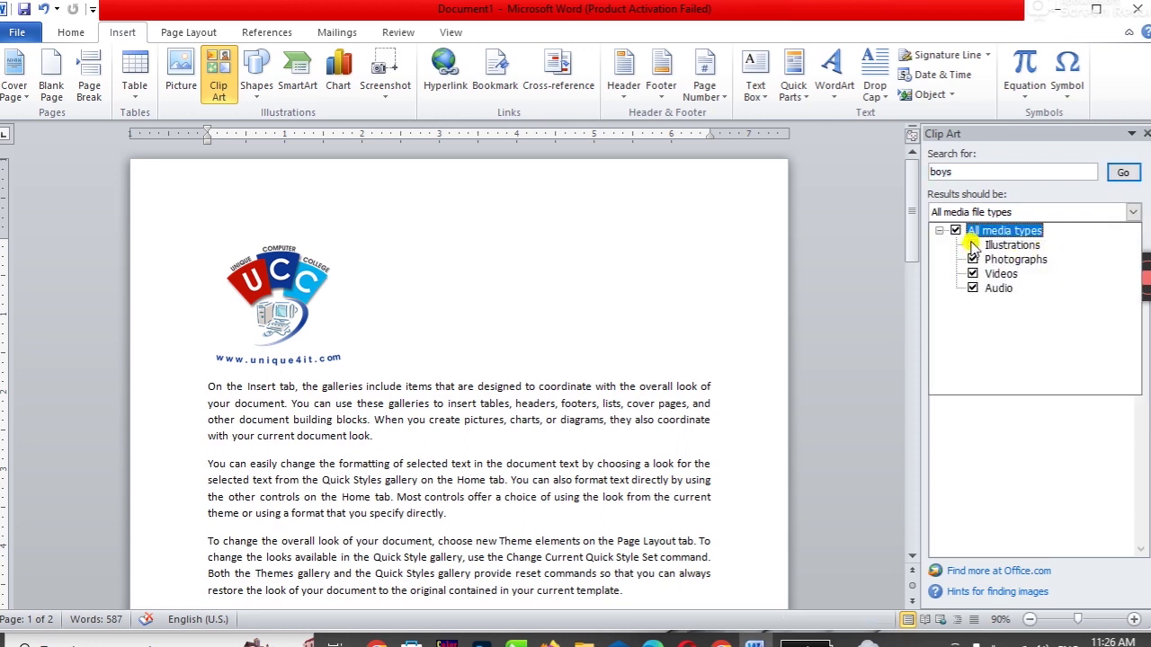
pyautogui.click(973, 244)
pyautogui.click(973, 259)
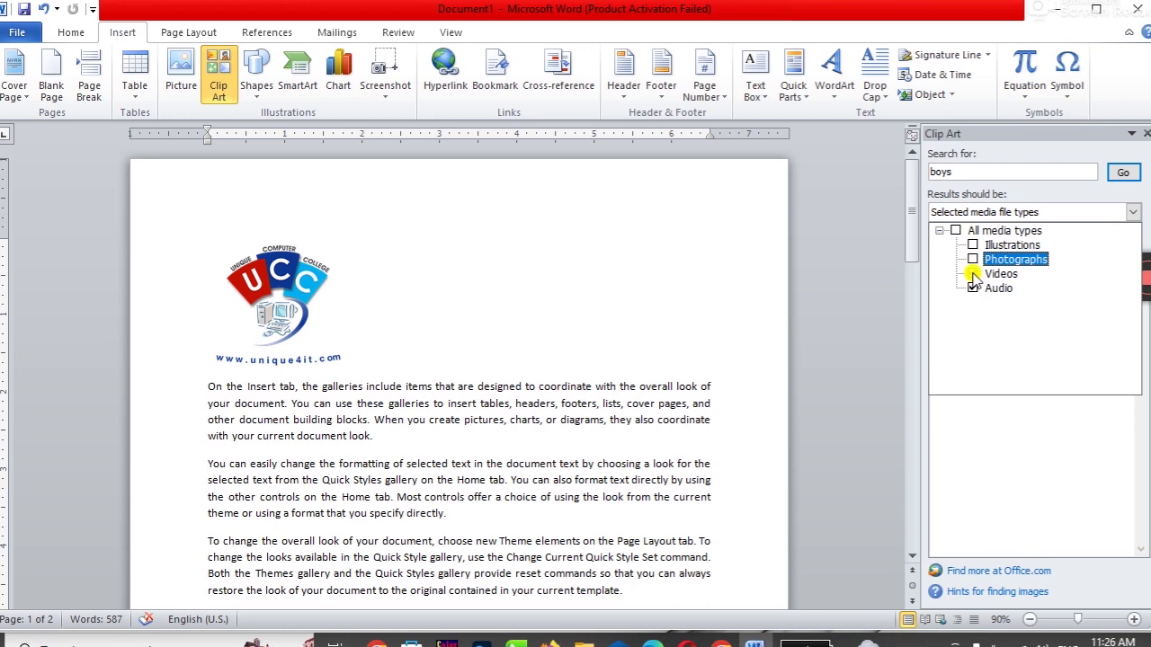
pyautogui.click(973, 273)
pyautogui.click(973, 288)
pyautogui.click(973, 259)
pyautogui.click(1123, 172)
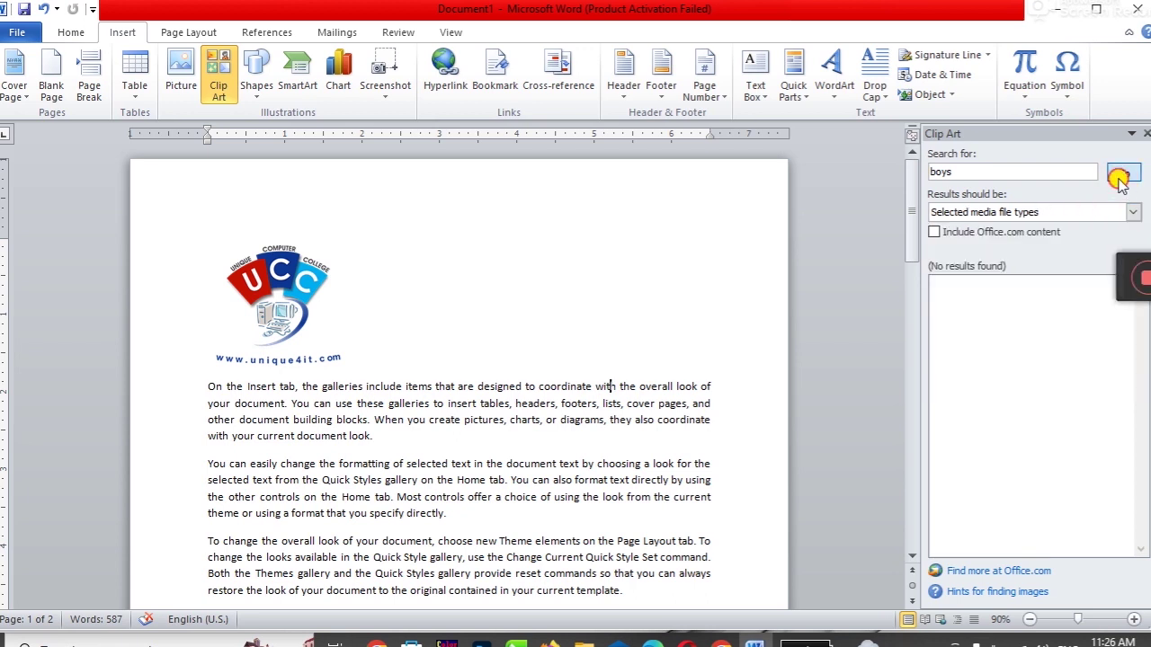
# Step: Include Office.com content and rerun the search for boy photos
pyautogui.click(936, 232)
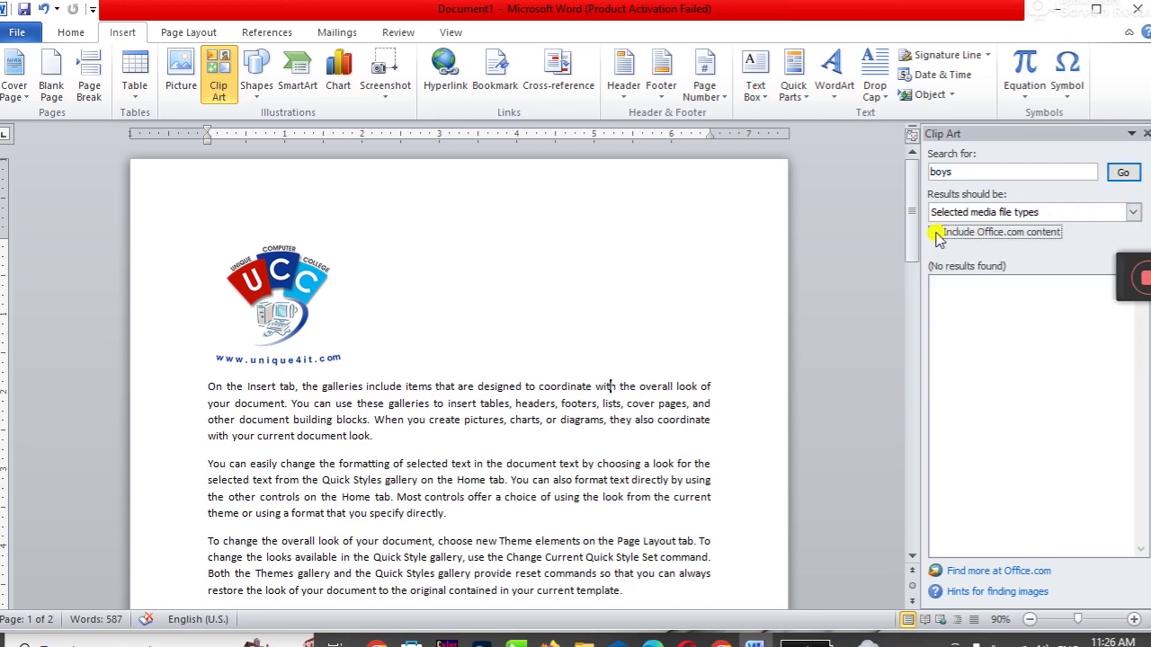
pyautogui.click(1124, 174)
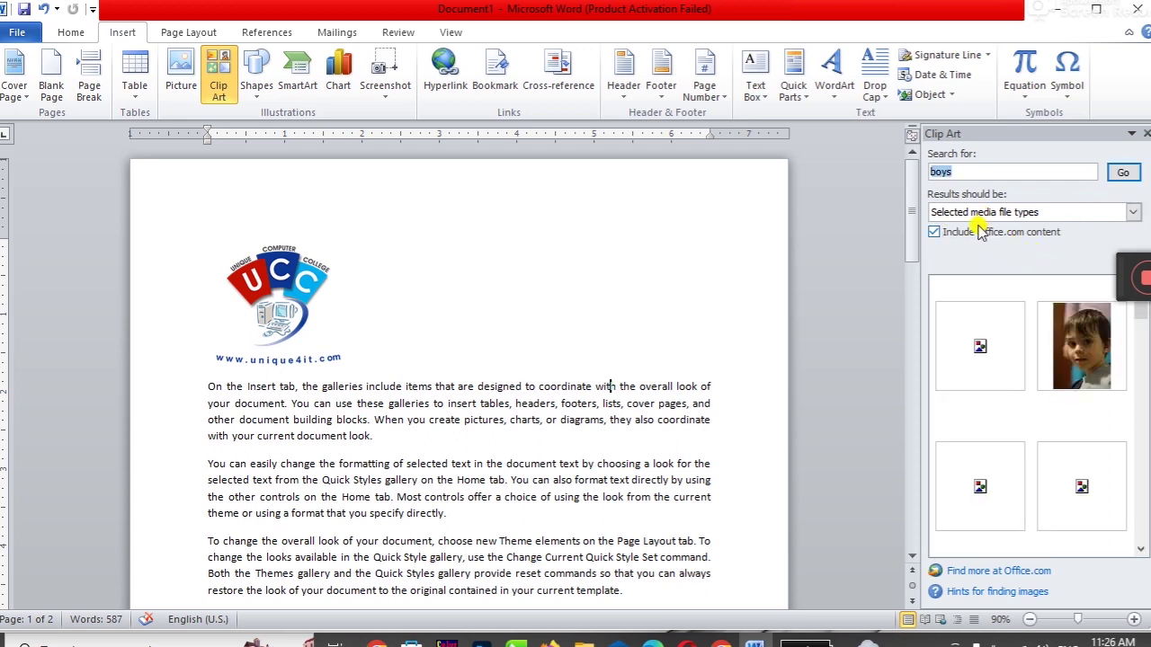
pyautogui.click(935, 233)
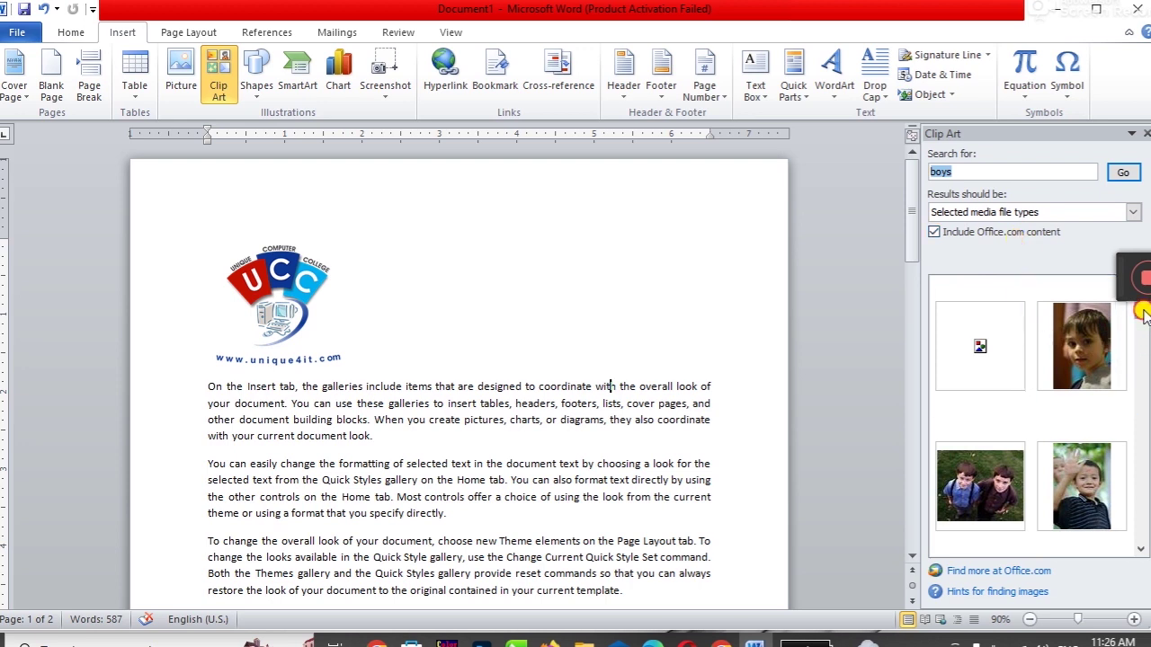
pyautogui.moveTo(1140, 315); pyautogui.dragTo(1142, 342)
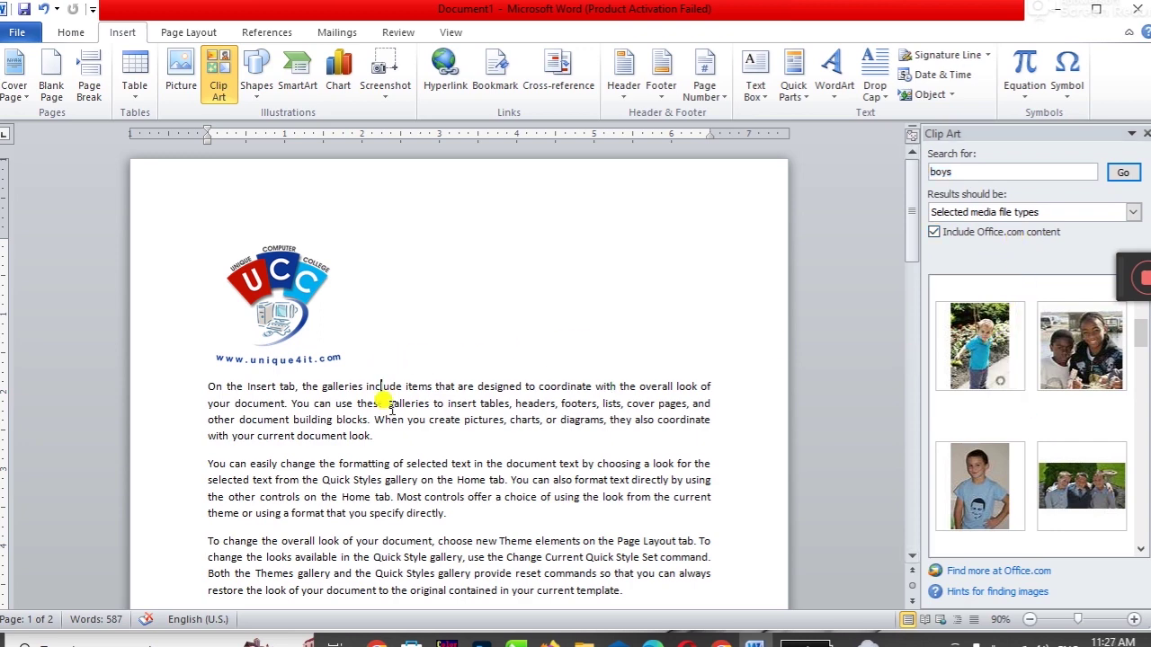
pyautogui.click(511, 438)
pyautogui.moveTo(980, 347)
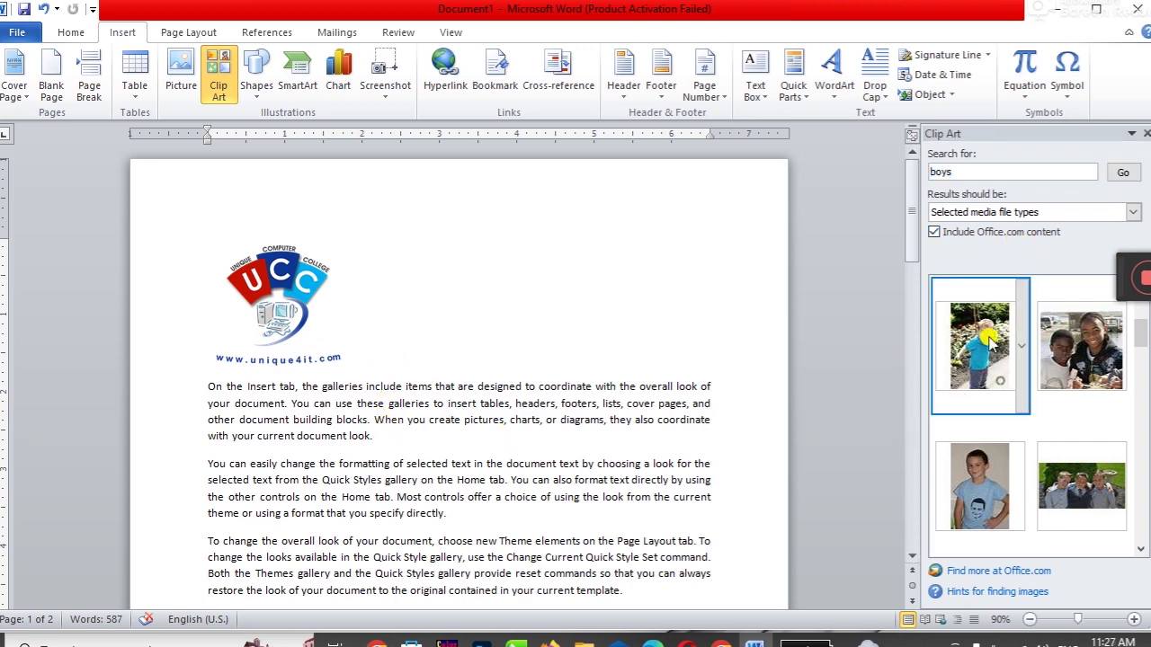
# Step: Insert the first boy photo into the document, then delete it
pyautogui.click(990, 340)
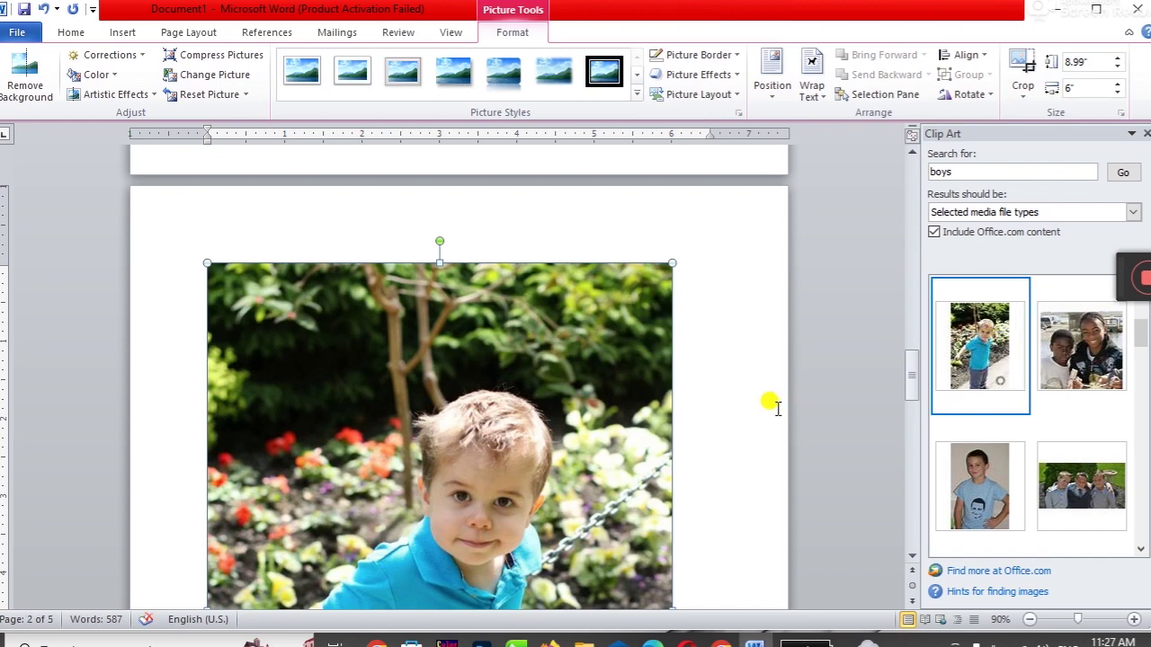
pyautogui.scroll(-2, 733, 413)
pyautogui.scroll(-1, 735, 418)
pyautogui.scroll(-2, 733, 419)
pyautogui.scroll(-4, 733, 418)
pyautogui.scroll(1, 733, 418)
pyautogui.scroll(6, 733, 419)
pyautogui.scroll(1, 735, 419)
pyautogui.press('Delete')
# Step: Search clip art for 'flowers' and browse the flower photo results
pyautogui.click(956, 170)
pyautogui.write('flower')
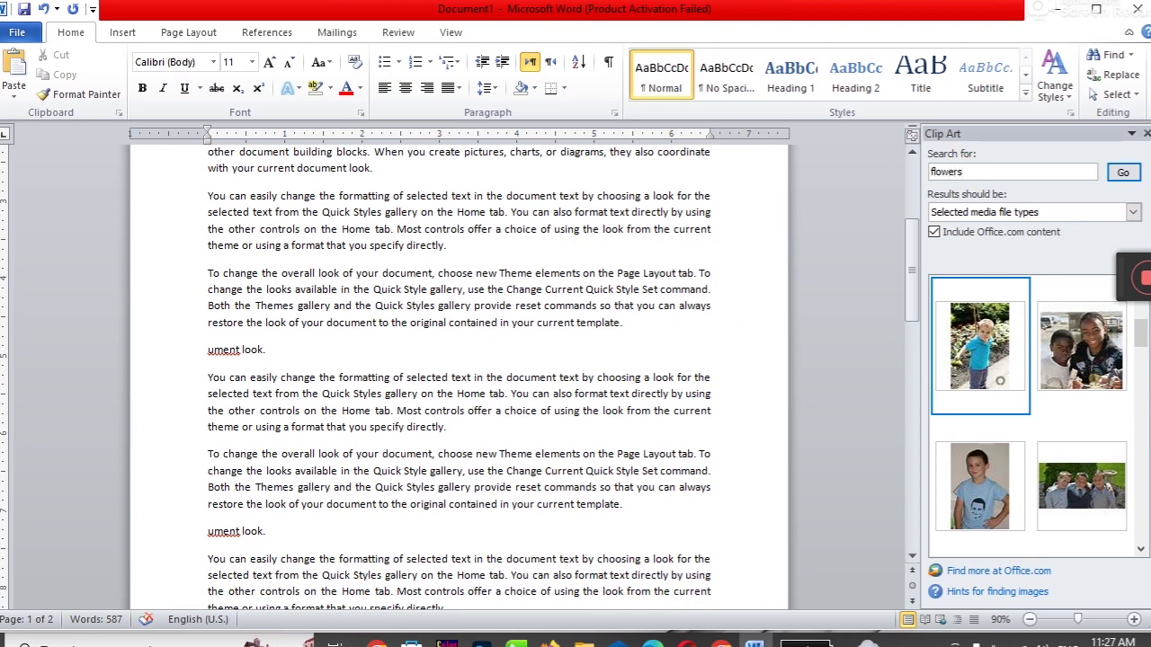
pyautogui.click(1123, 171)
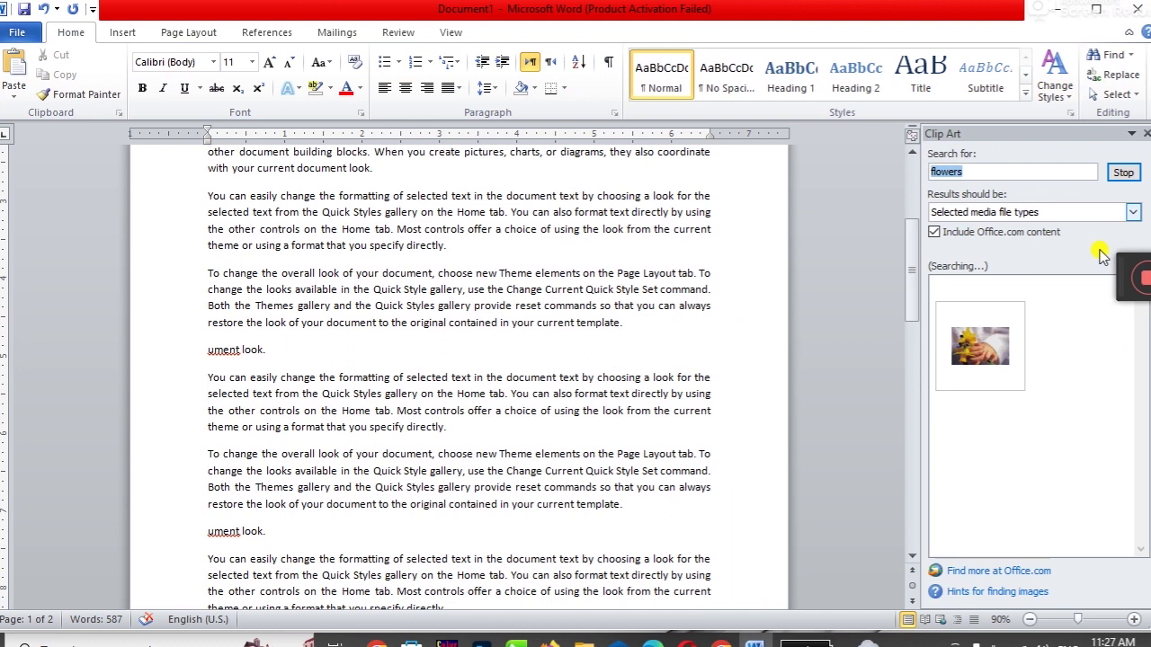
pyautogui.moveTo(1139, 319); pyautogui.dragTo(1139, 360)
pyautogui.scroll(3, 544, 350)
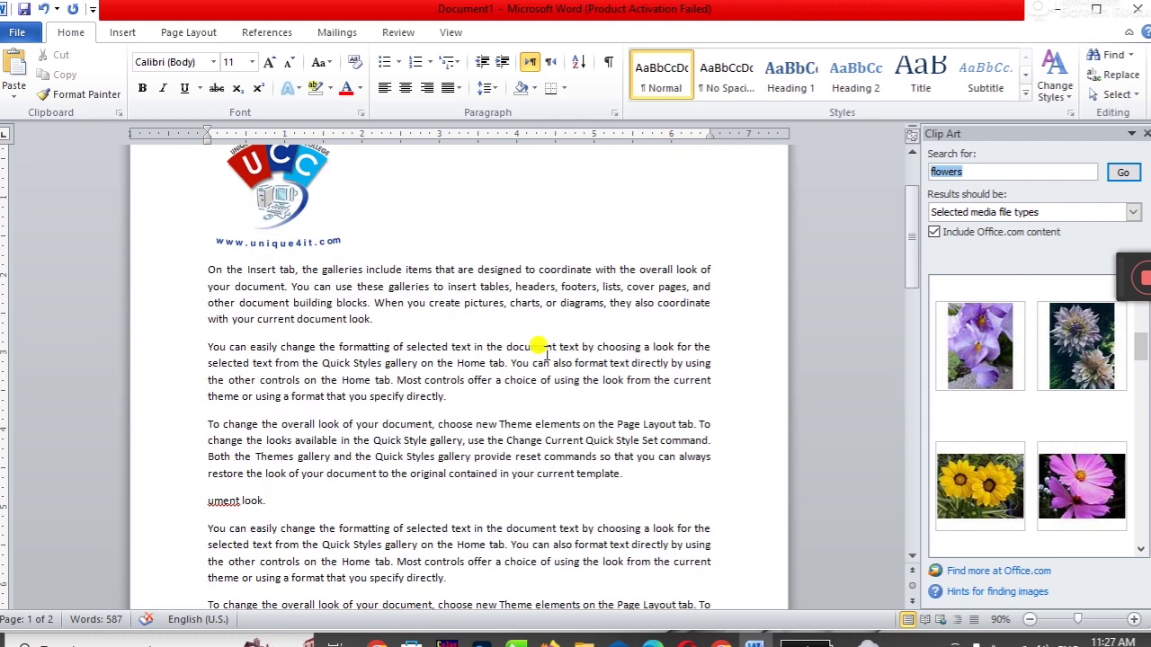
pyautogui.click(441, 322)
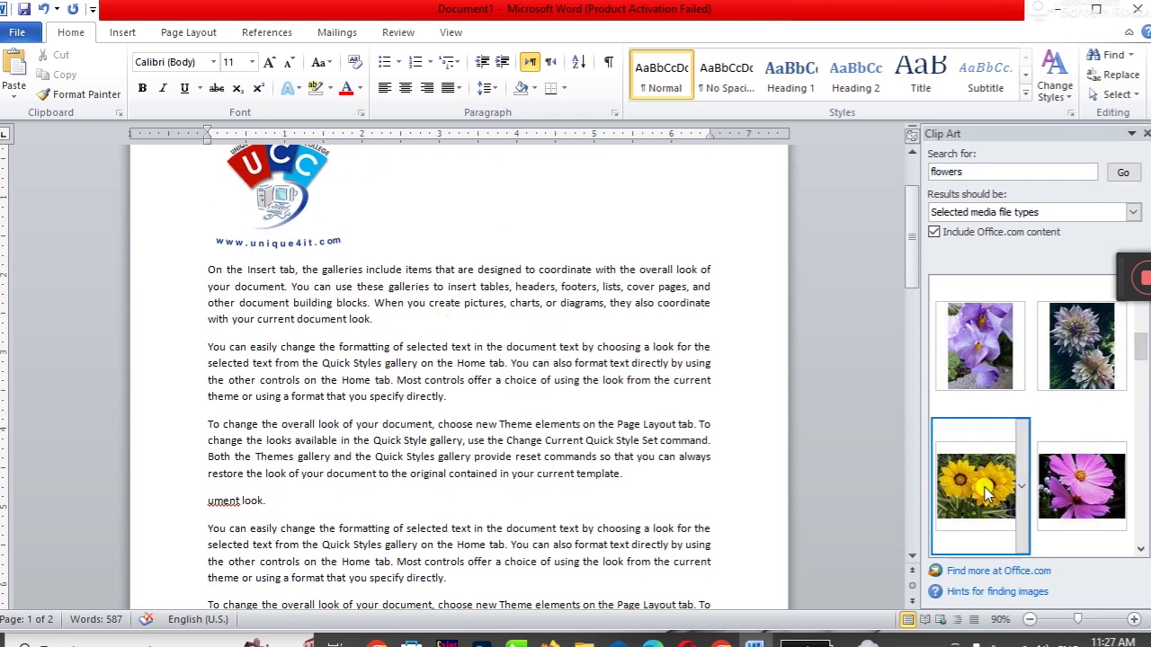
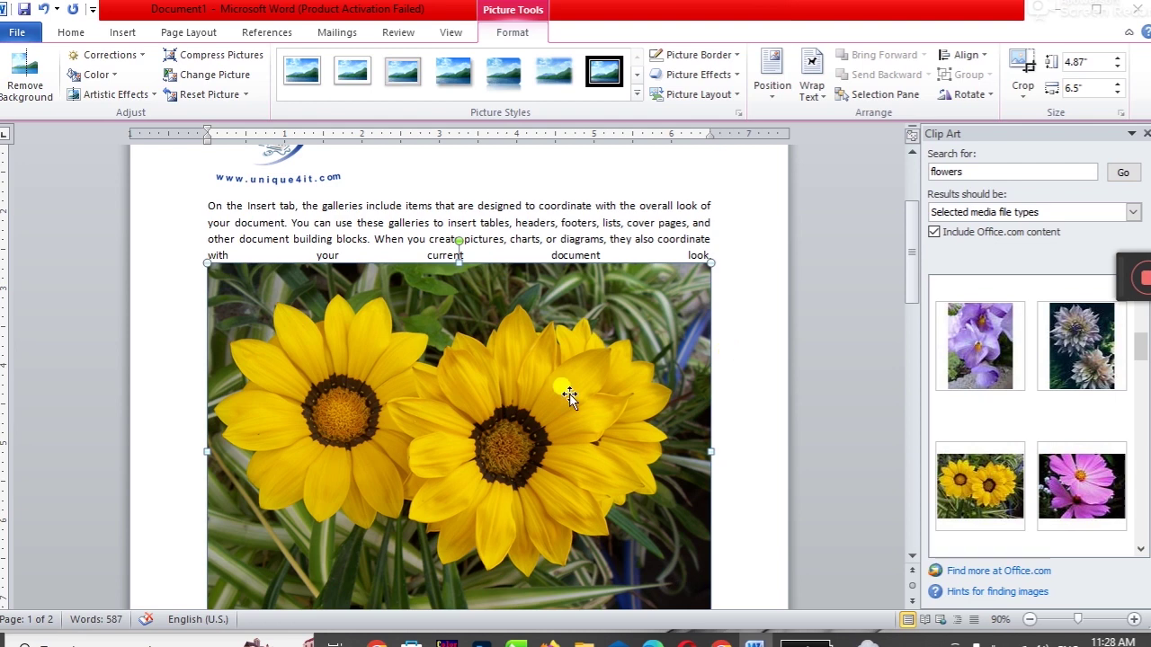
# Step: Shrink the sunflower picture's height with repeated Height spinner steps
pyautogui.click(1116, 68)
pyautogui.click(1116, 68)
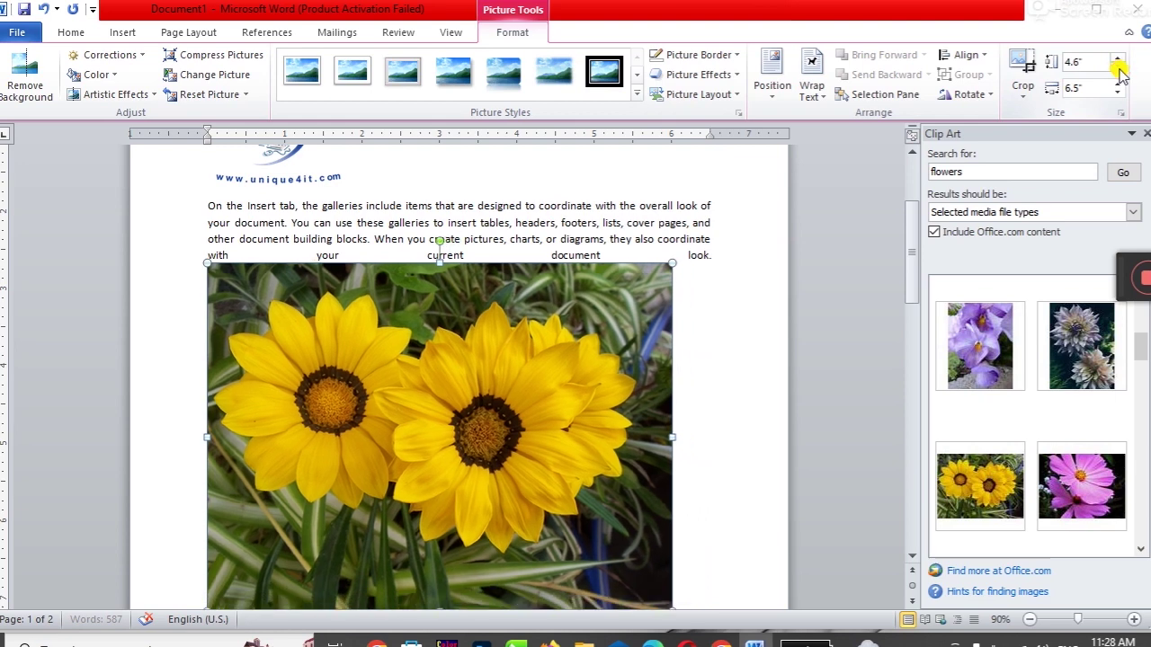
pyautogui.click(1117, 69)
pyautogui.click(1117, 70)
pyautogui.click(1116, 69)
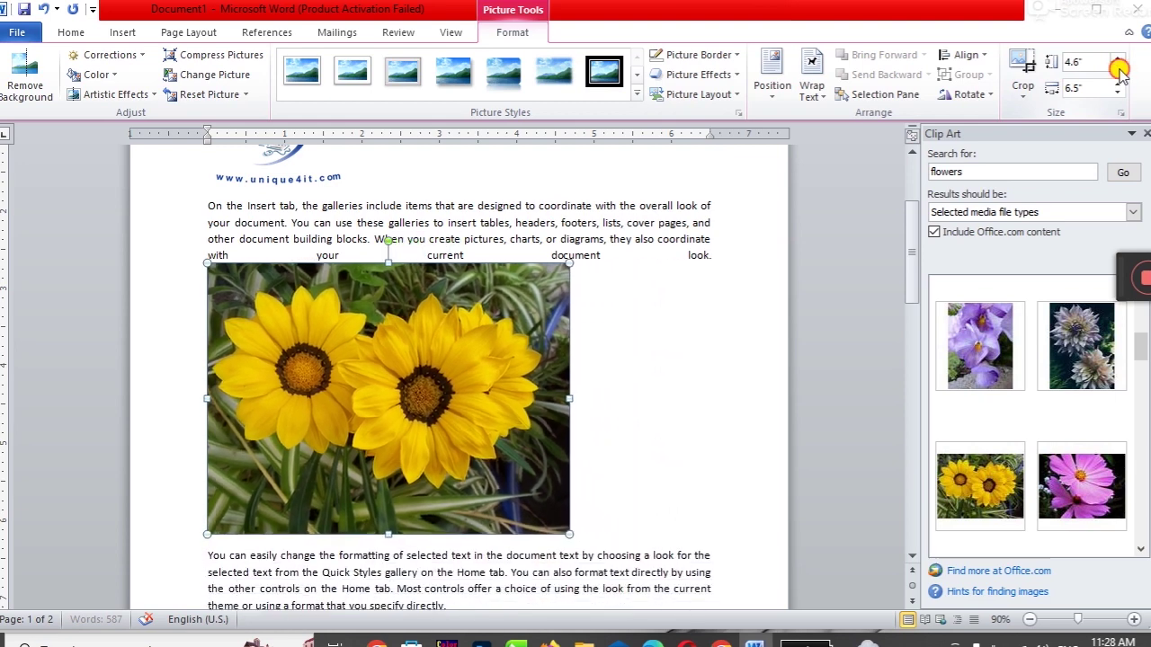
pyautogui.click(1117, 70)
pyautogui.click(1117, 69)
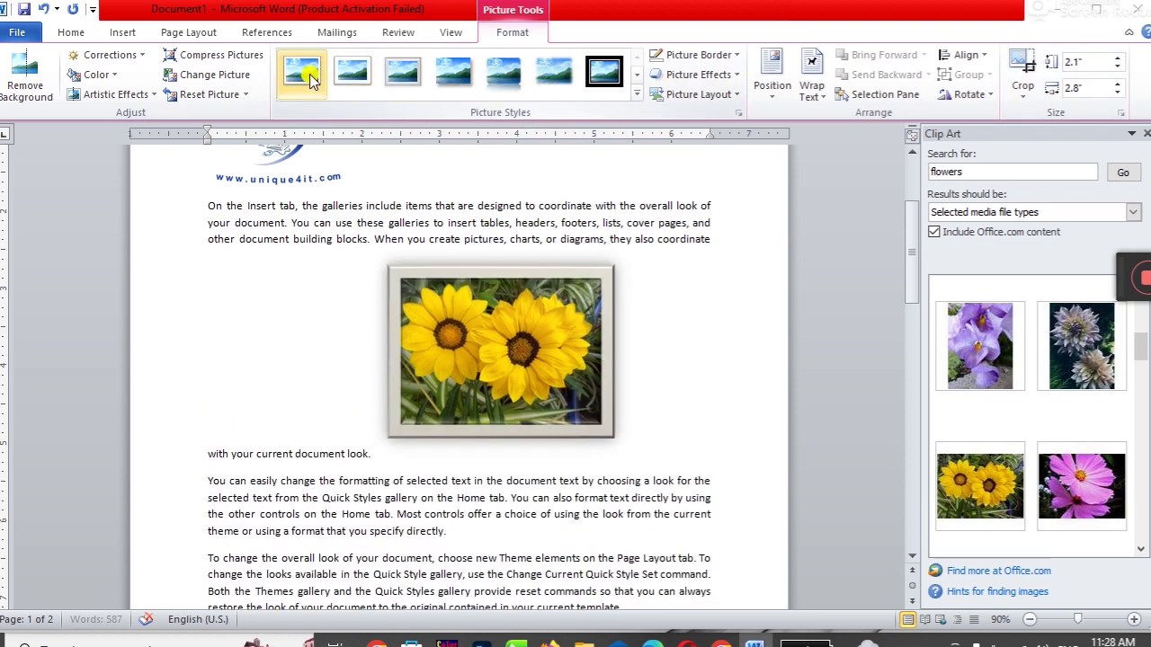
# Step: Give the picture an oval framed Picture Style, then delete it
pyautogui.click(637, 93)
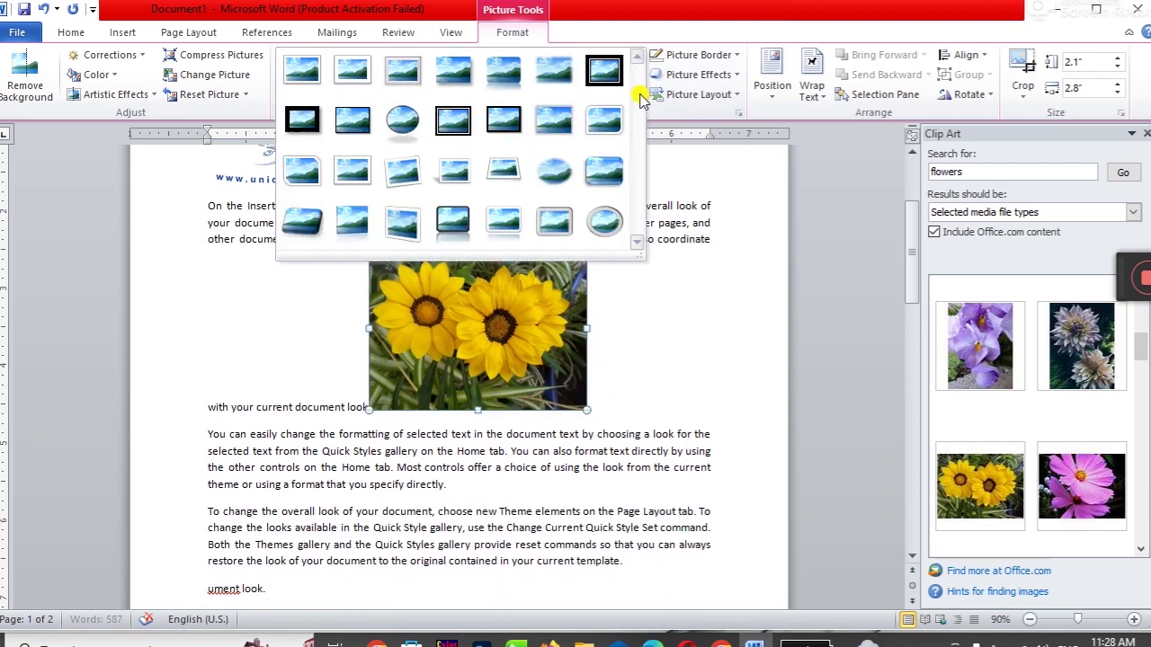
pyautogui.click(604, 220)
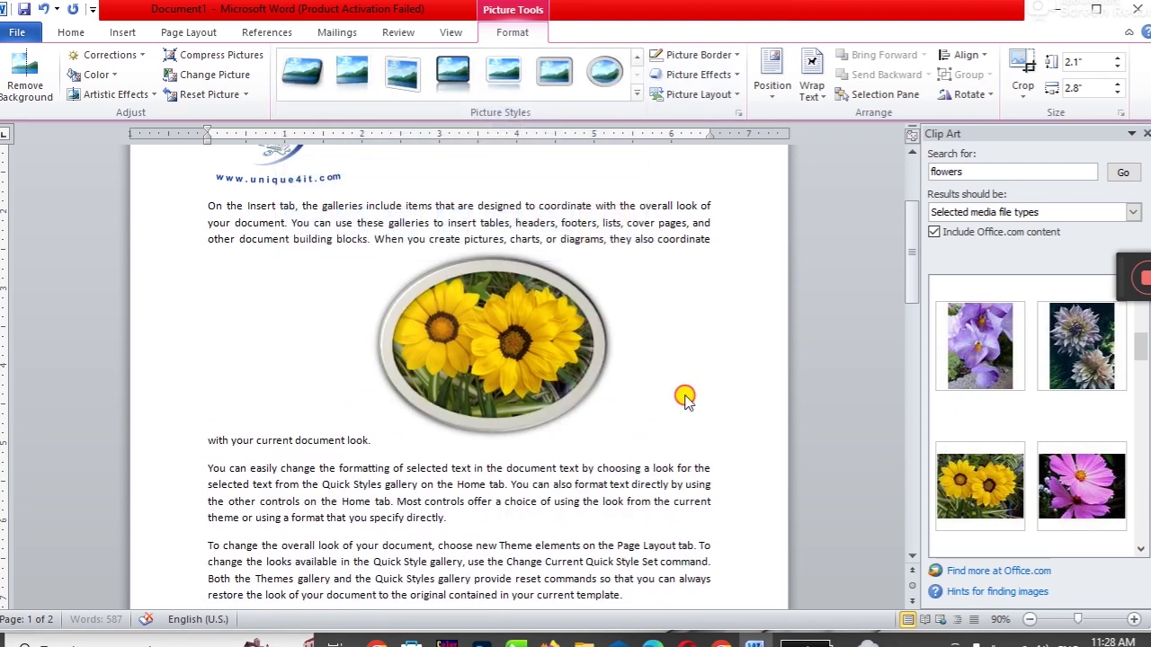
pyautogui.click(686, 393)
pyautogui.click(578, 378)
pyautogui.press('Delete')
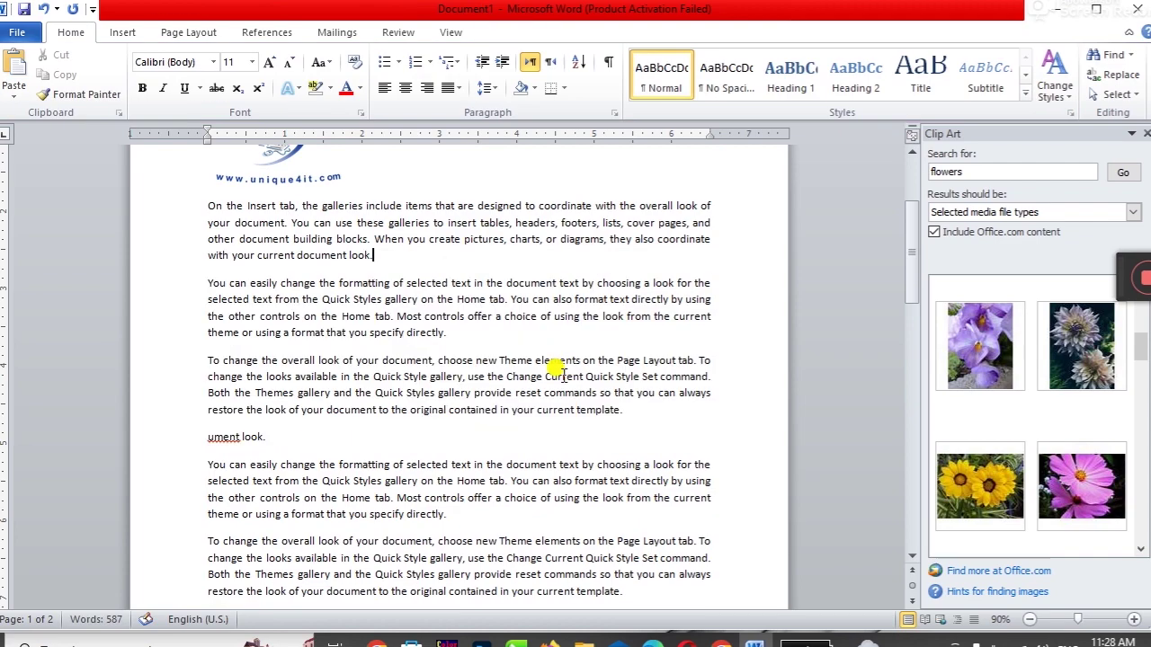
# Step: Close the Clip Art pane and draw a Horizontal Scroll shape below page 2's last paragraph
pyautogui.scroll(-1, 561, 365)
pyautogui.click(1146, 133)
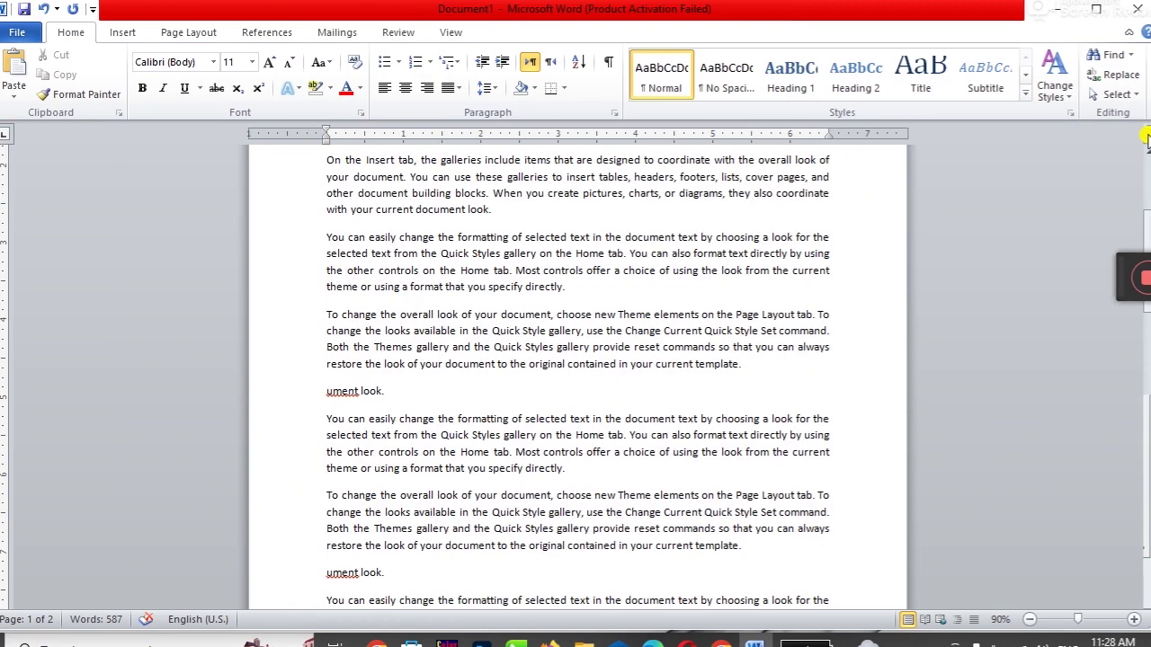
pyautogui.scroll(-5, 368, 388)
pyautogui.scroll(-4, 369, 388)
pyautogui.click(391, 483)
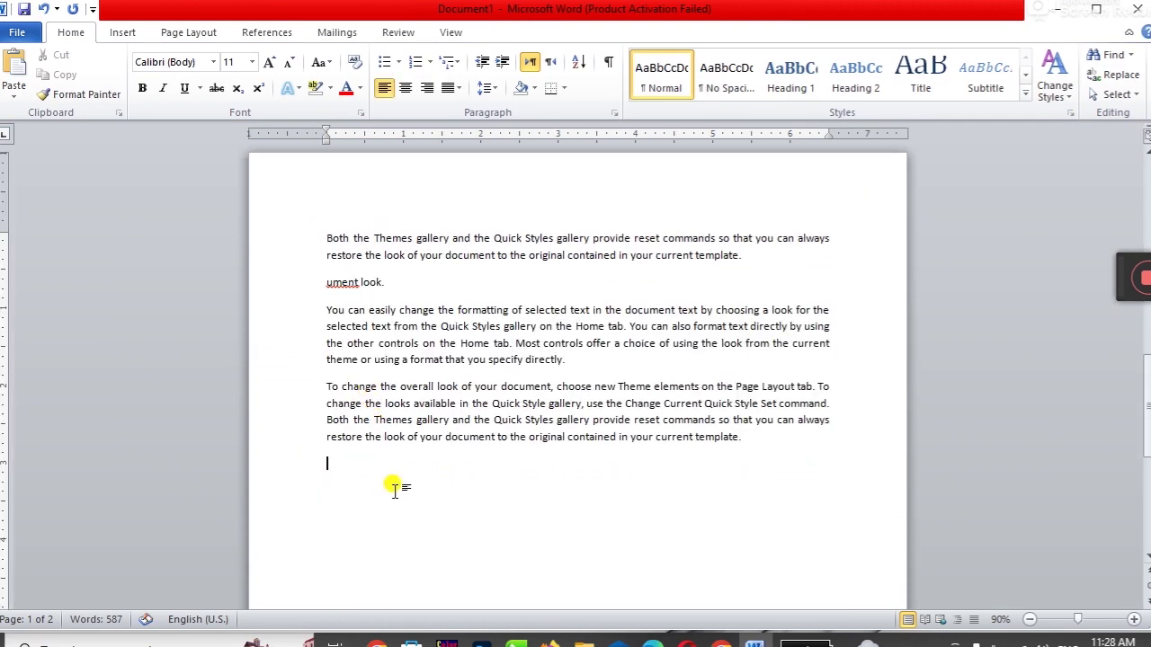
pyautogui.click(119, 33)
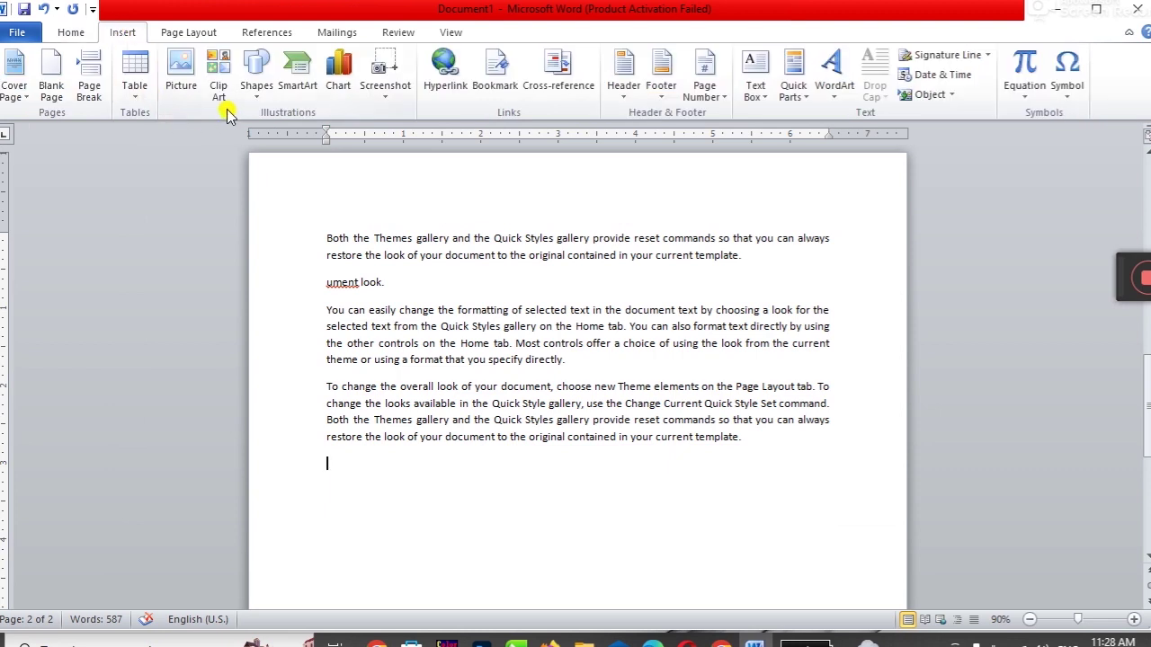
pyautogui.click(253, 101)
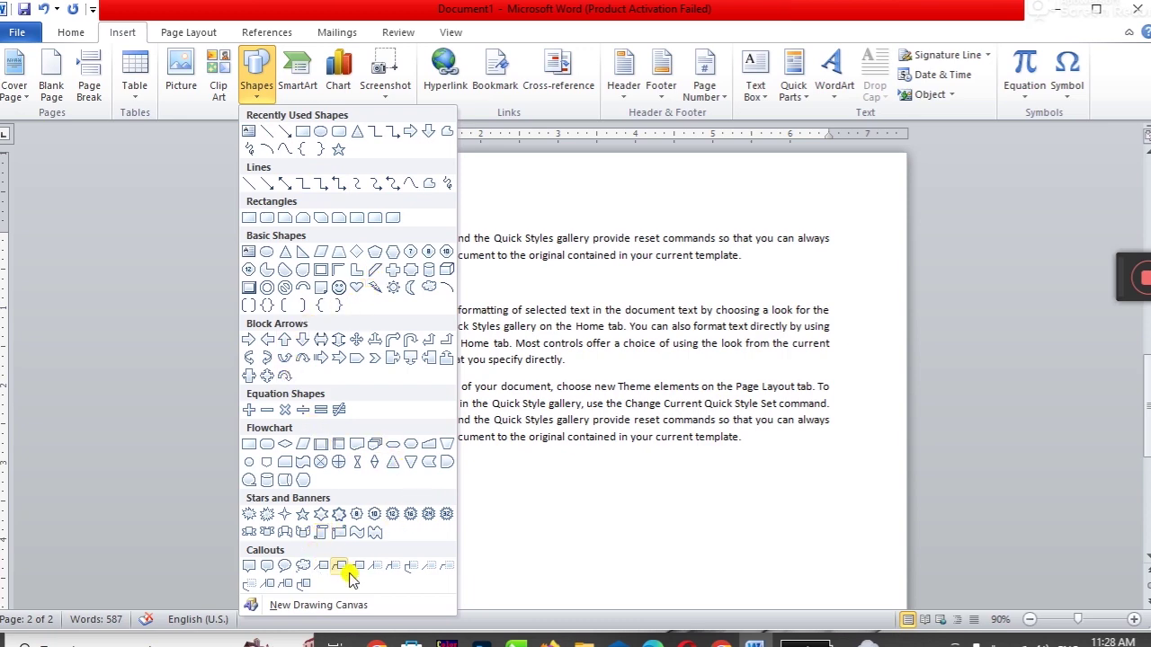
pyautogui.click(339, 531)
pyautogui.moveTo(337, 481)
pyautogui.mouseDown()
pyautogui.moveTo(736, 546)
pyautogui.moveTo(749, 562)
pyautogui.mouseUp()
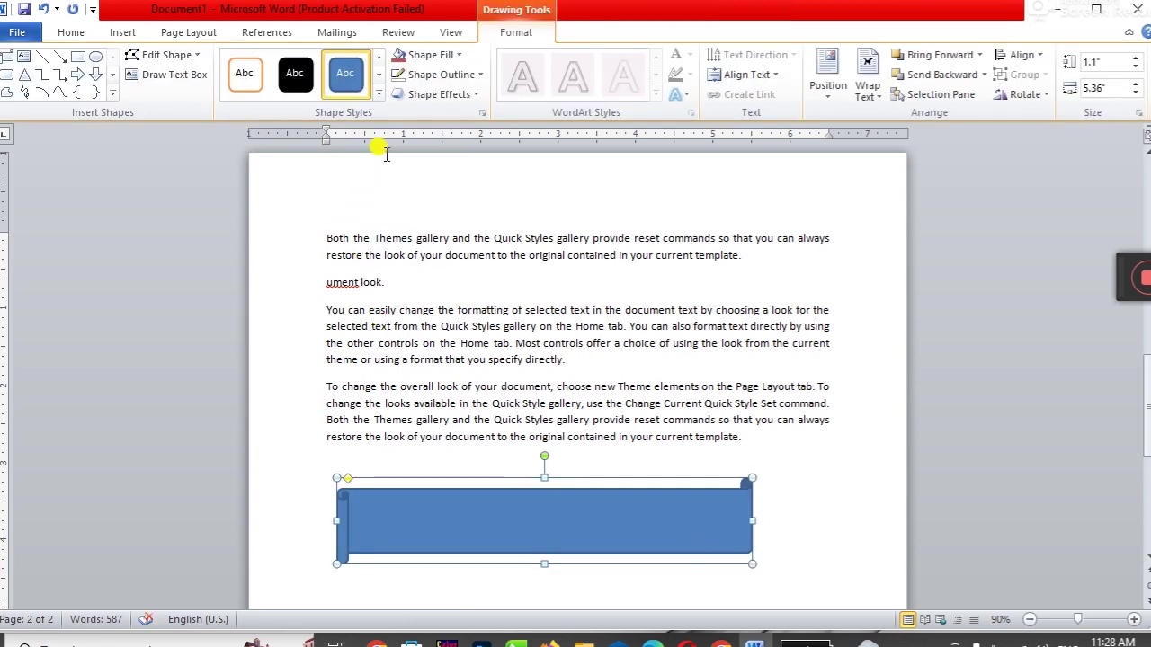
# Step: Style the scroll banner with an orange outline and no fill
pyautogui.click(379, 93)
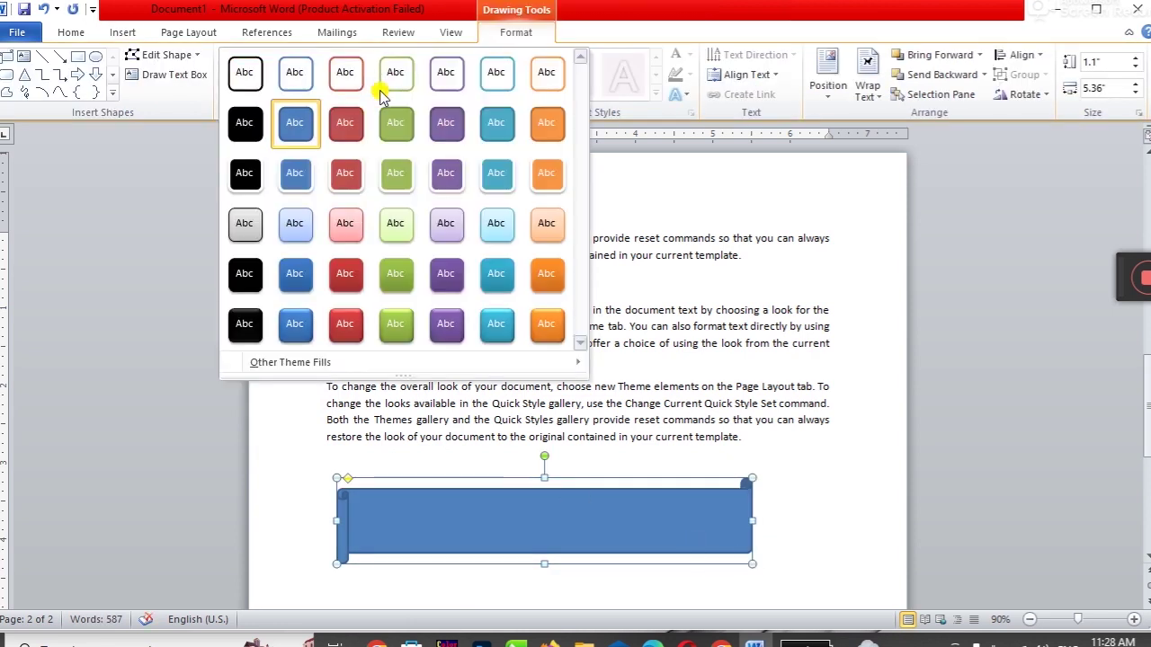
pyautogui.click(549, 83)
pyautogui.click(789, 502)
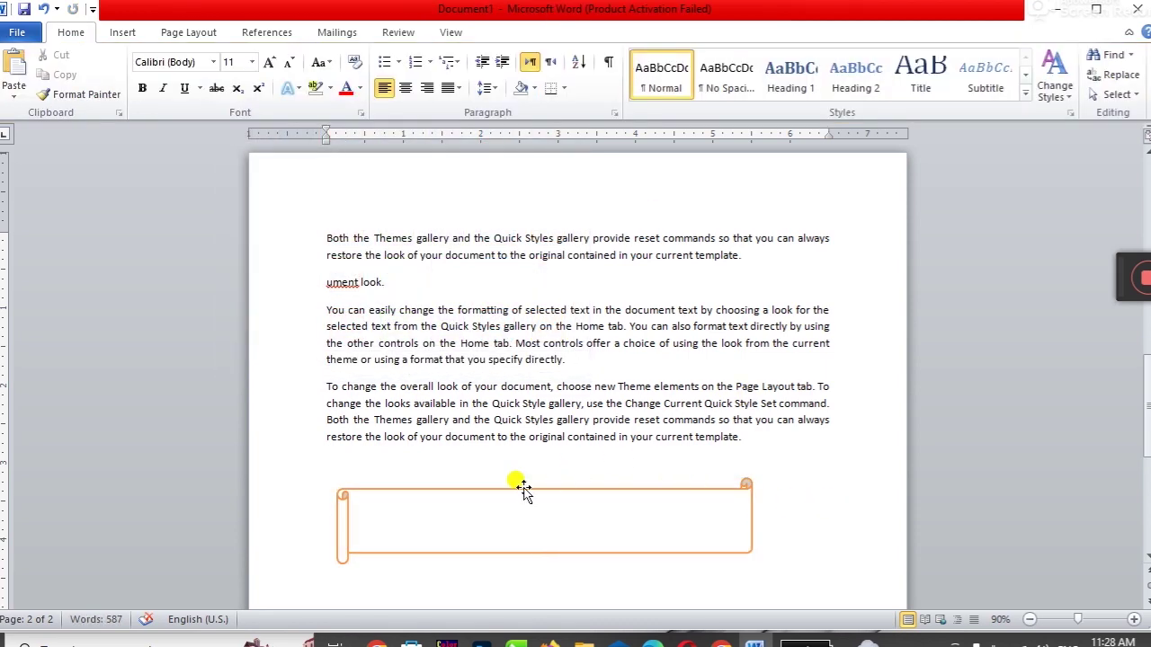
pyautogui.click(542, 527)
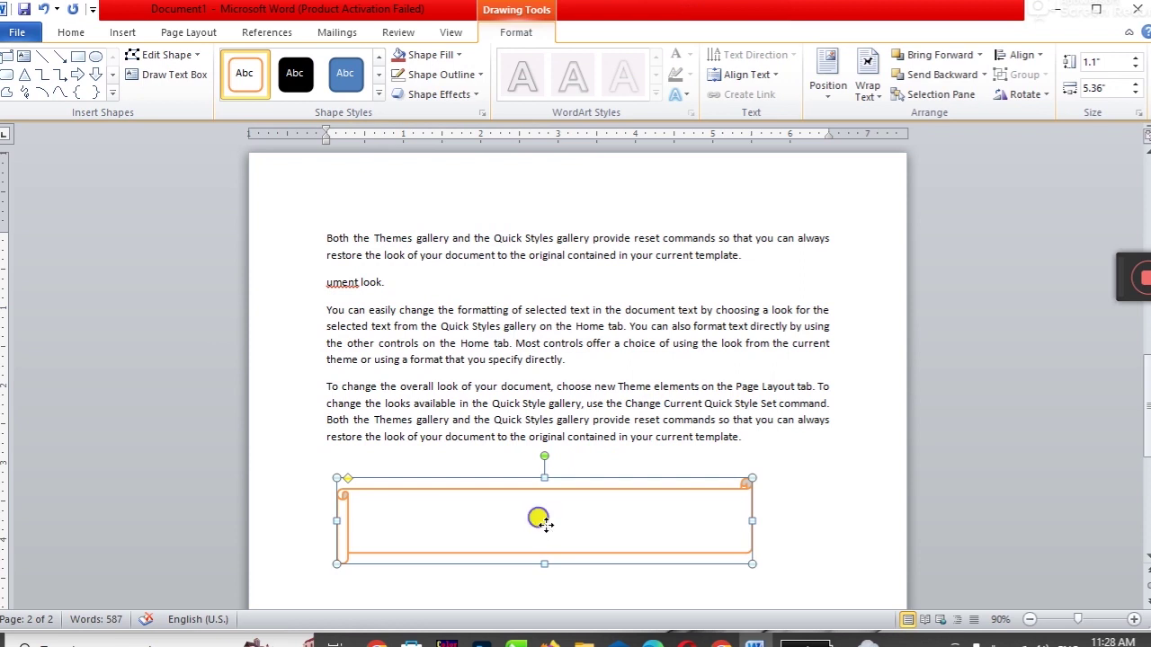
# Step: Add the text 'UNIQUE COMPUTER COLLEGE' inside the scroll banner
pyautogui.rightClick(542, 522)
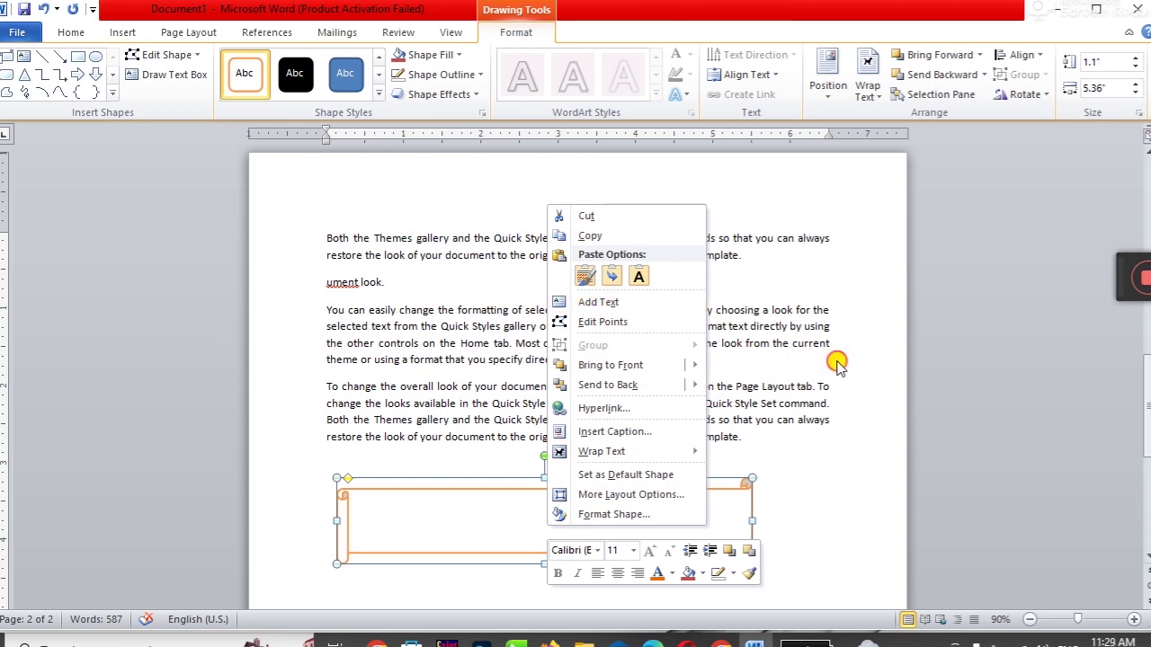
pyautogui.click(719, 517)
pyautogui.click(729, 519)
pyautogui.click(708, 522)
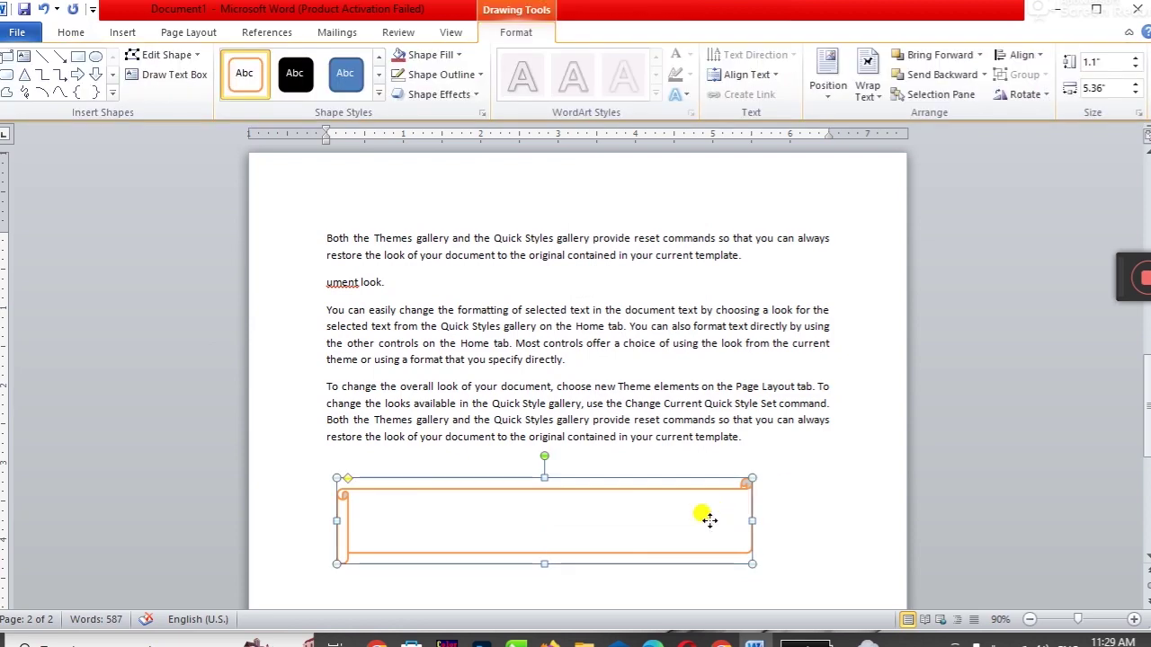
pyautogui.rightClick(707, 520)
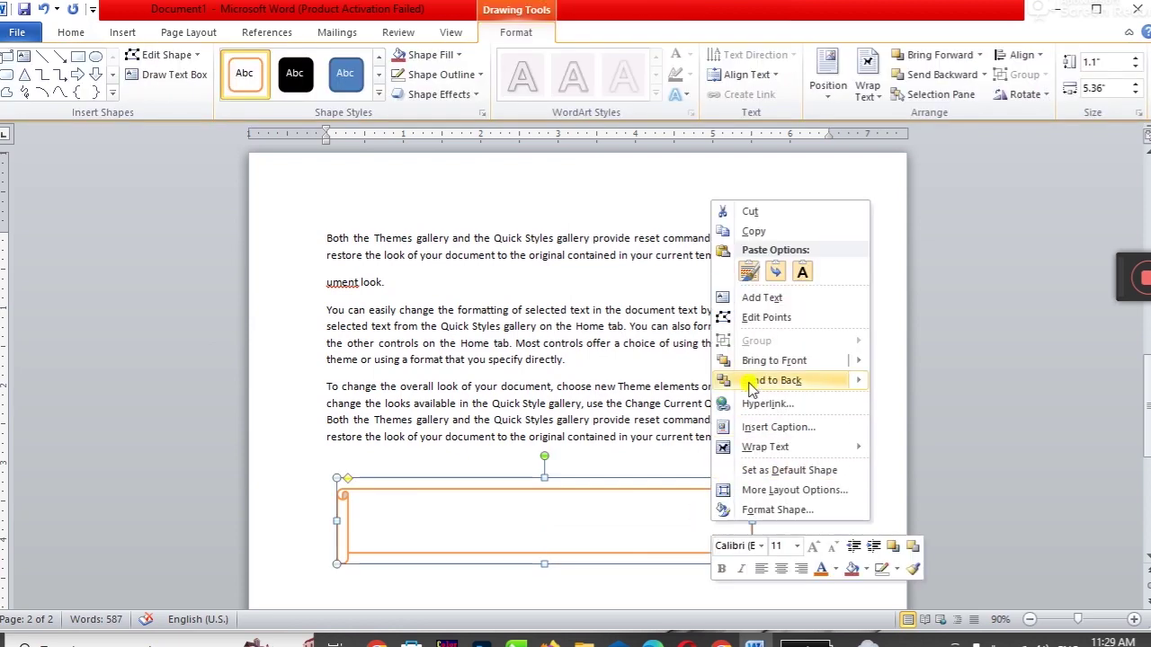
pyautogui.click(773, 297)
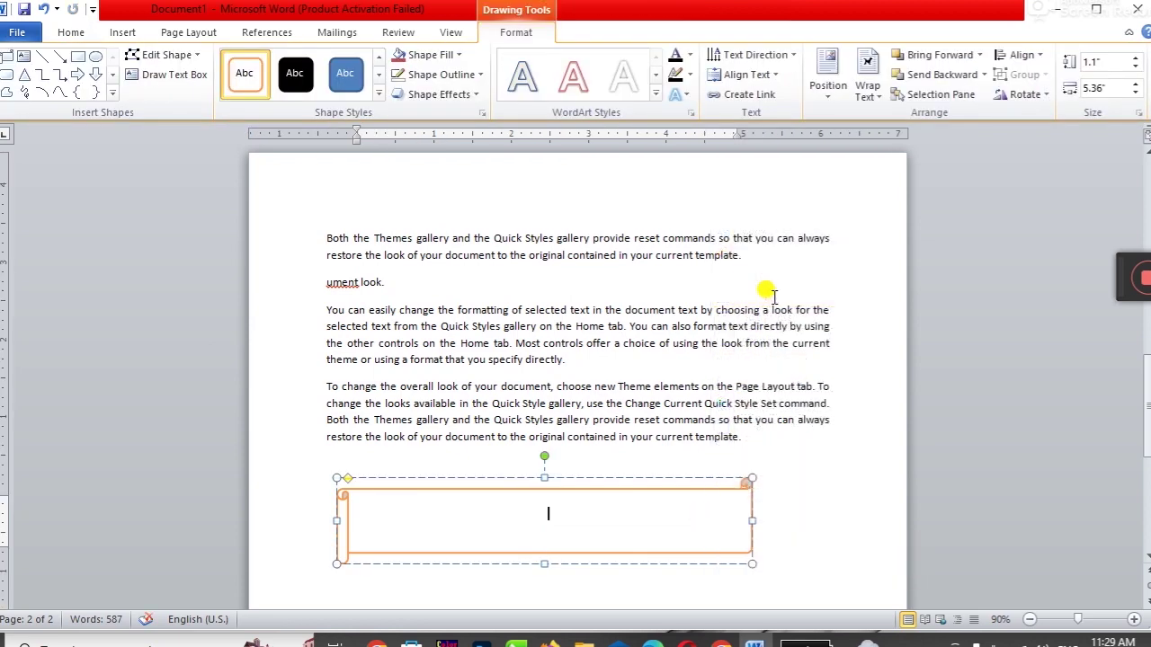
pyautogui.write('UNIQUE COMPUTERE')
pyautogui.press('BackSpace')
pyautogui.write('LEGE')
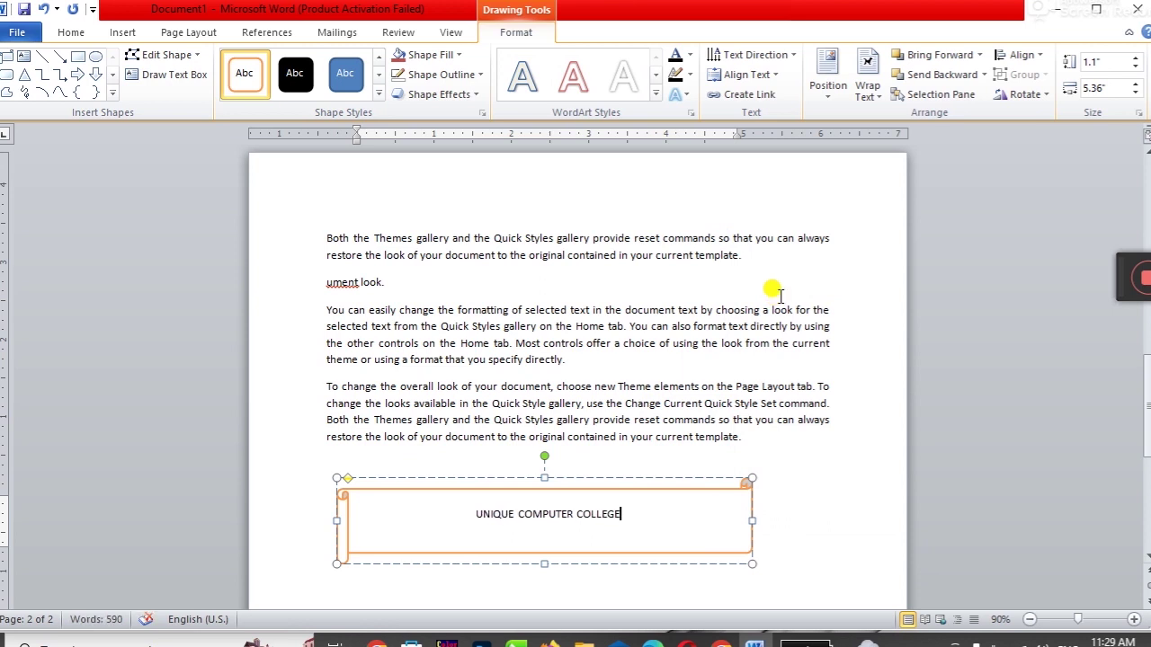
# Step: Grow the banner text to 24 pt and make it bold
pyautogui.moveTo(469, 513); pyautogui.dragTo(640, 516)
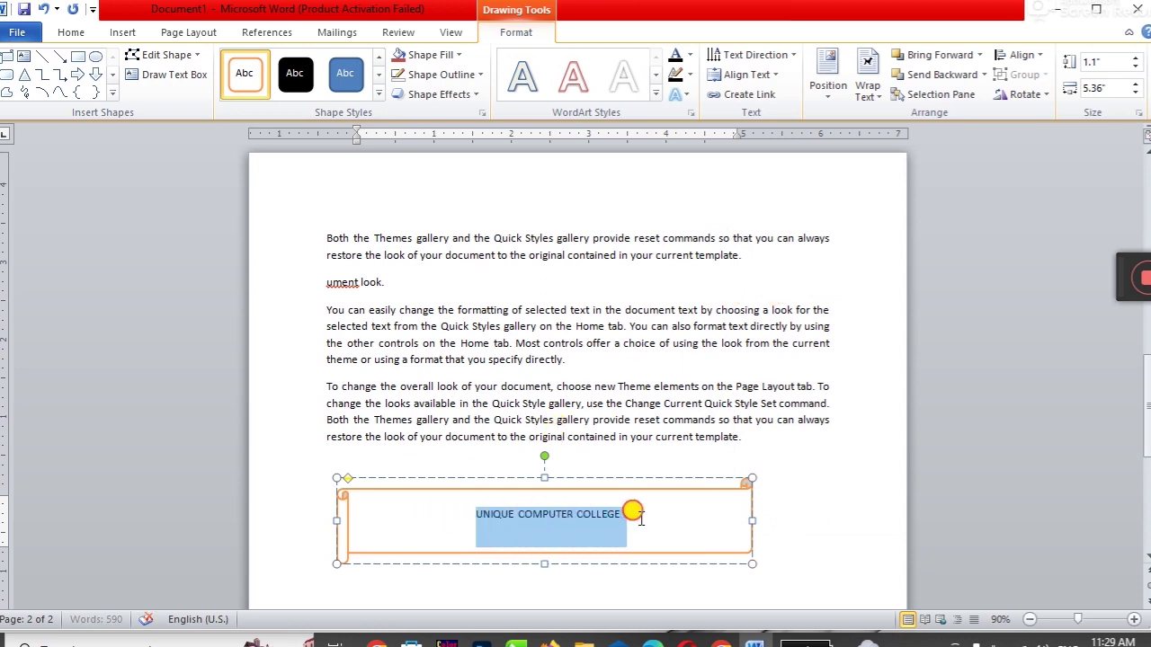
pyautogui.click(71, 32)
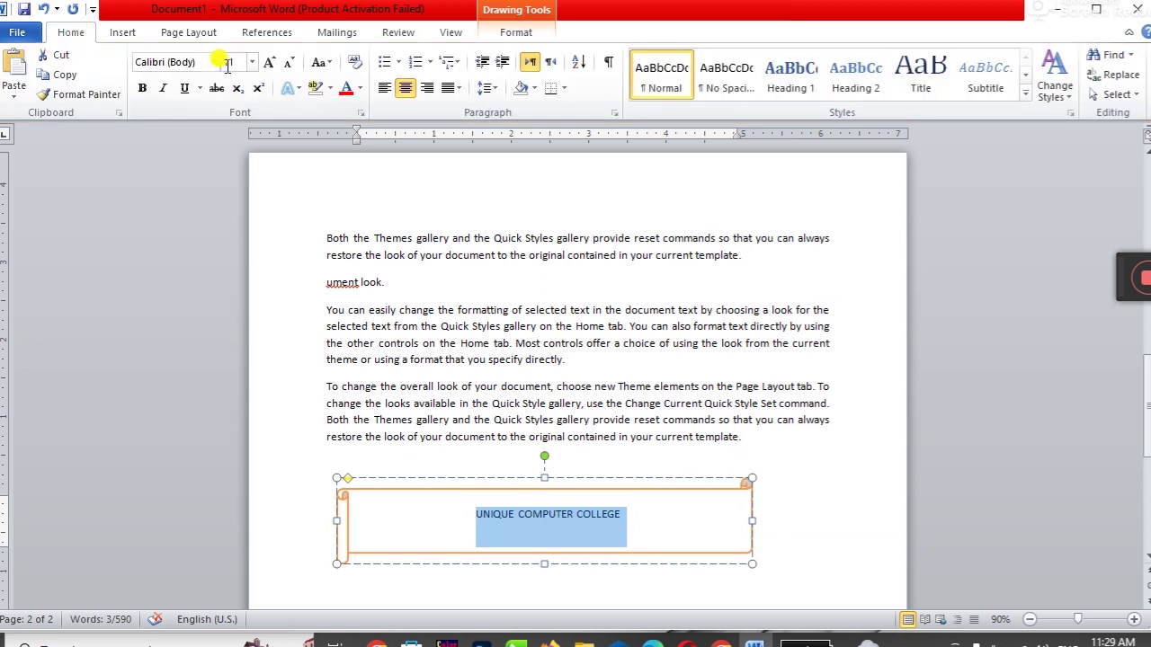
pyautogui.click(269, 63)
pyautogui.click(269, 63)
pyautogui.click(268, 63)
pyautogui.click(269, 63)
pyautogui.click(268, 62)
pyautogui.click(269, 63)
pyautogui.click(269, 63)
pyautogui.click(143, 92)
pyautogui.click(598, 360)
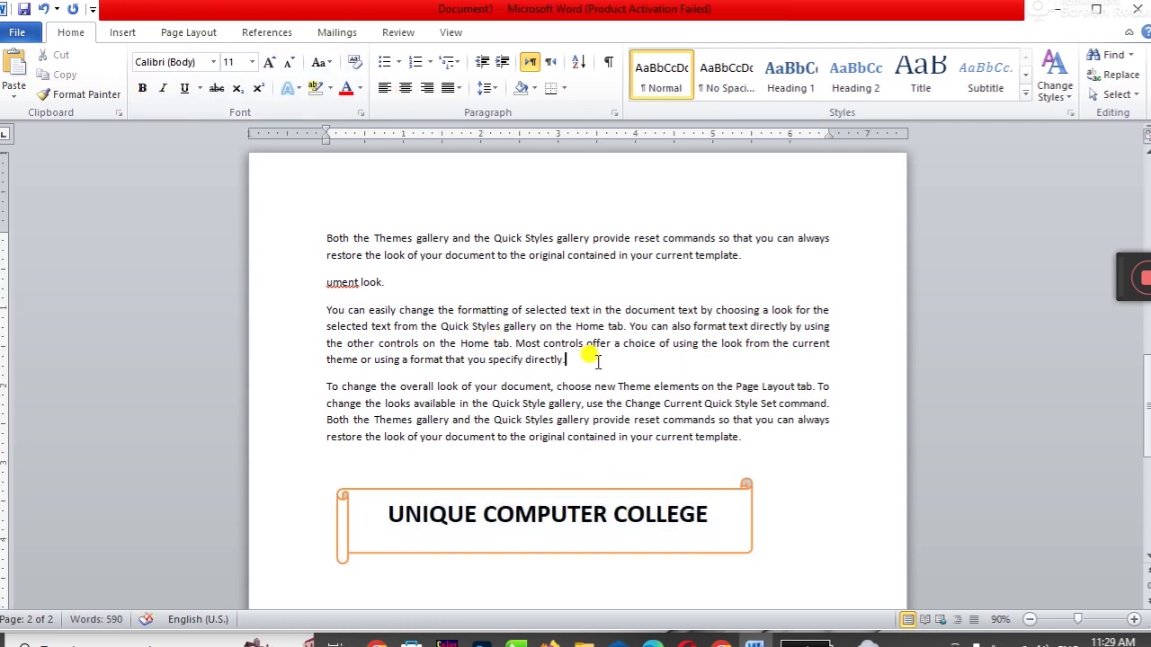
pyautogui.scroll(-2, 848, 488)
pyautogui.click(558, 534)
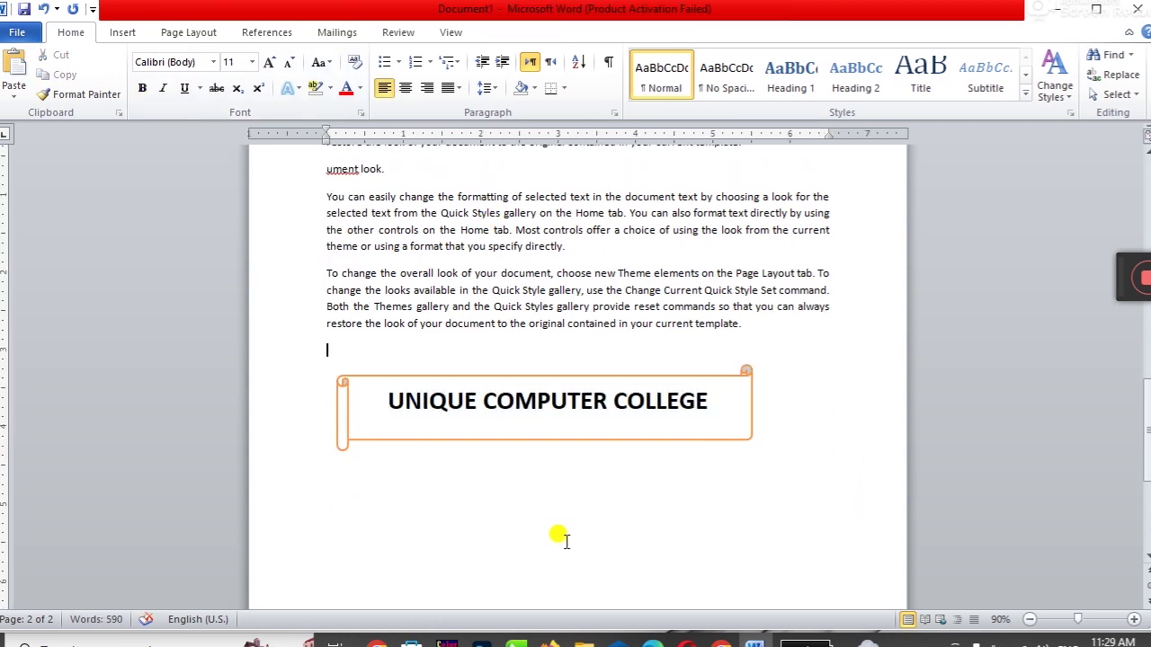
# Step: Draw an enlarged smiley face below the banner and duplicate it into a row of three
pyautogui.click(122, 32)
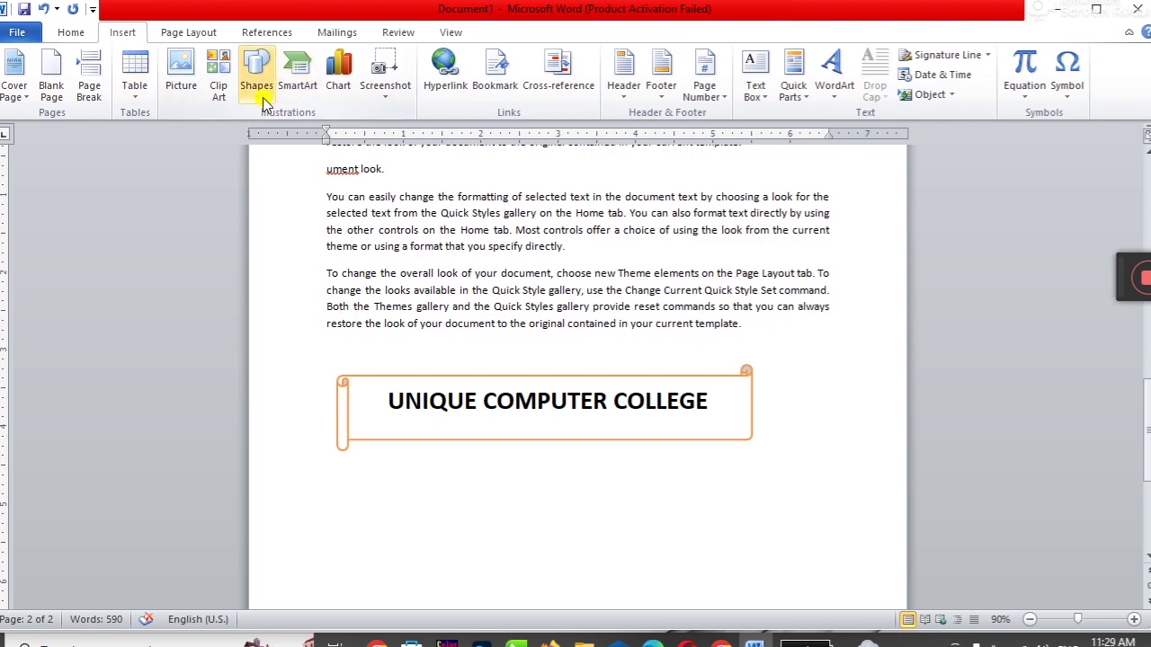
pyautogui.click(256, 77)
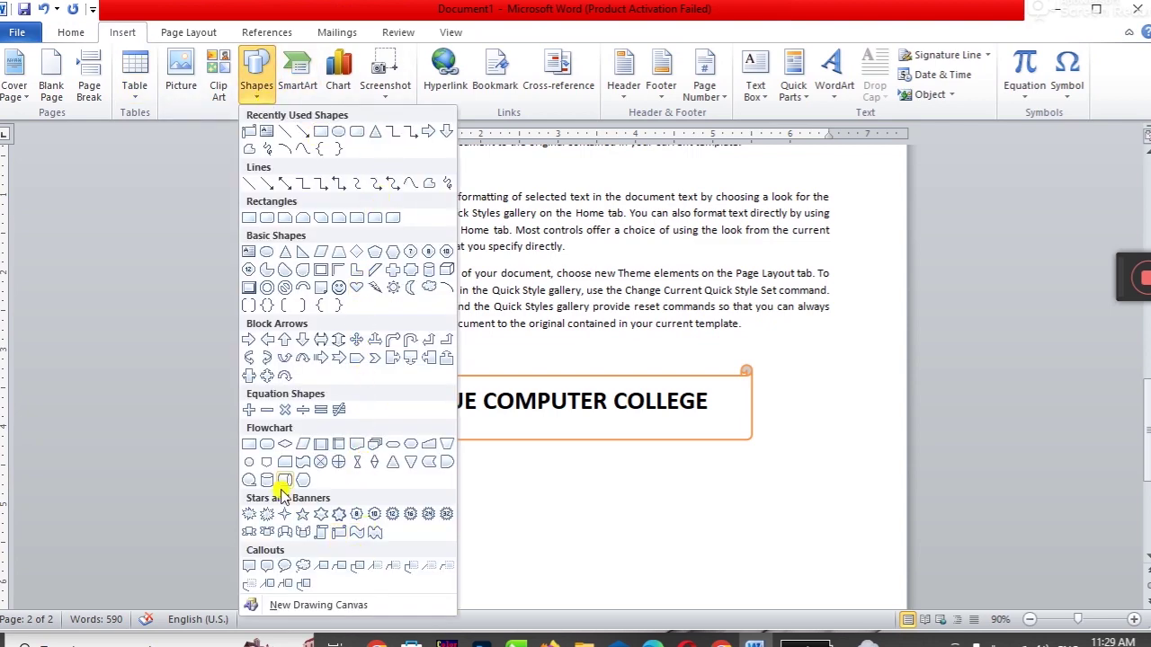
pyautogui.click(345, 287)
pyautogui.moveTo(511, 469); pyautogui.dragTo(633, 605)
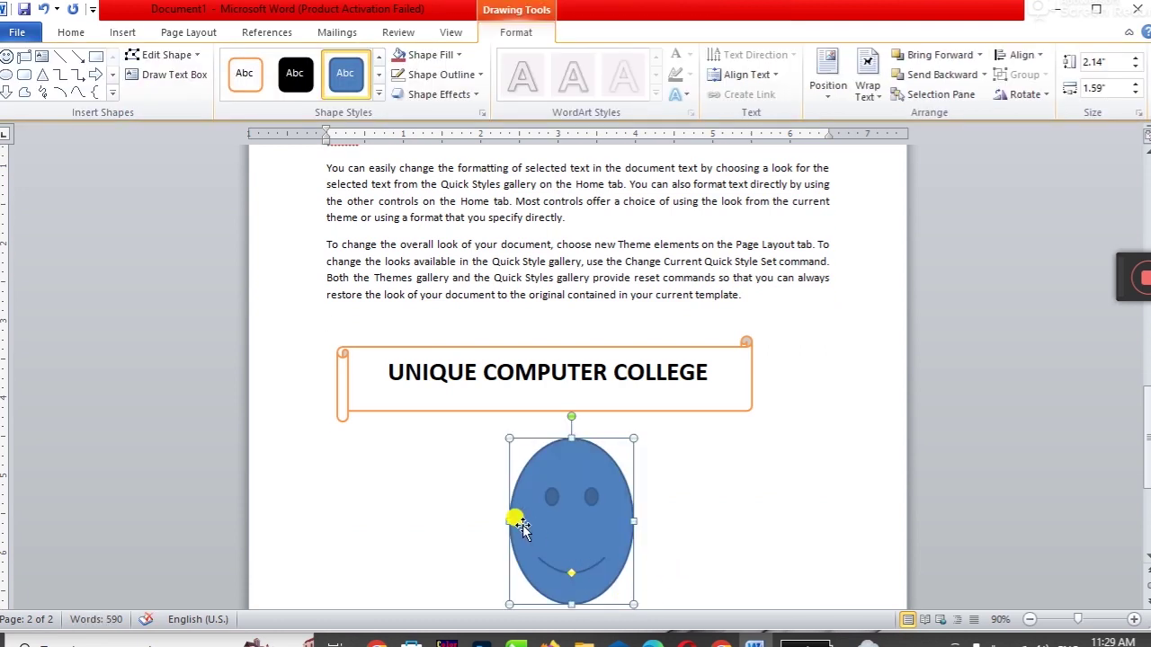
pyautogui.moveTo(508, 520); pyautogui.dragTo(361, 533)
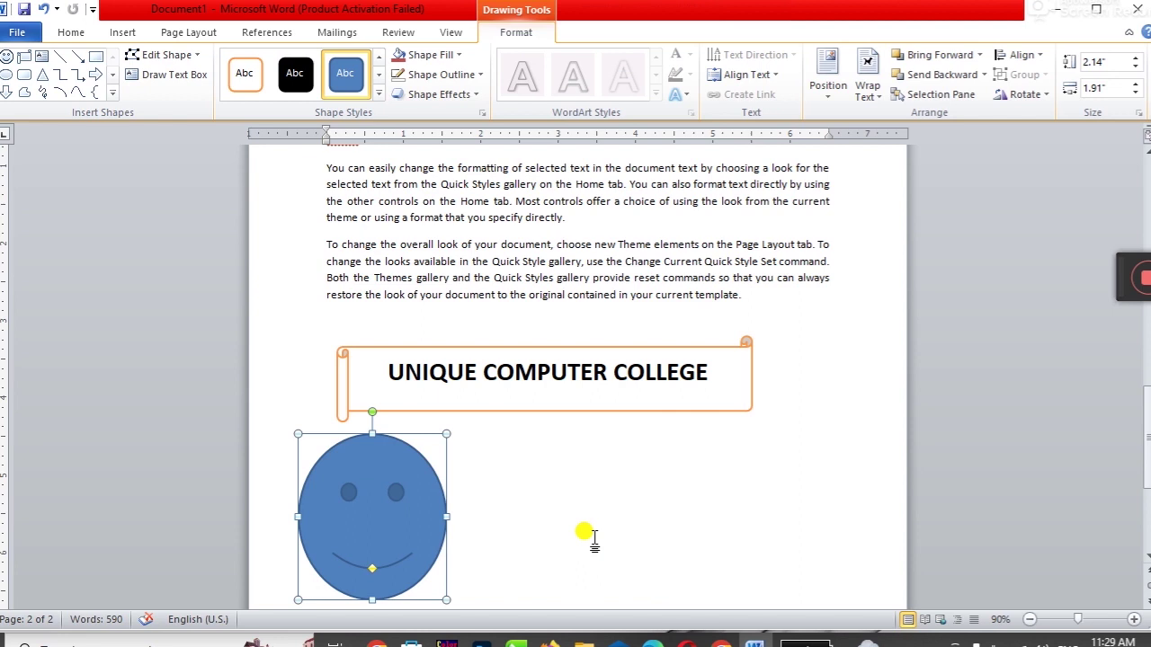
pyautogui.hotkey('ctrl', 'd')
pyautogui.moveTo(383, 542); pyautogui.dragTo(552, 525)
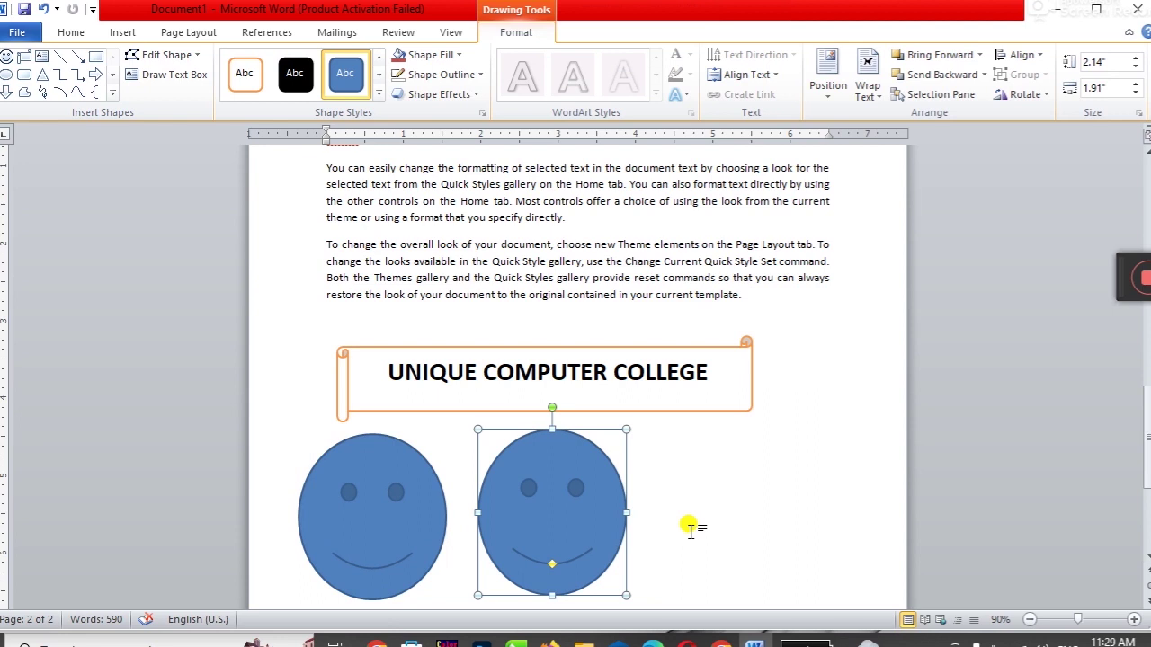
pyautogui.hotkey('ctrl', 'd')
pyautogui.moveTo(580, 540); pyautogui.dragTo(723, 513)
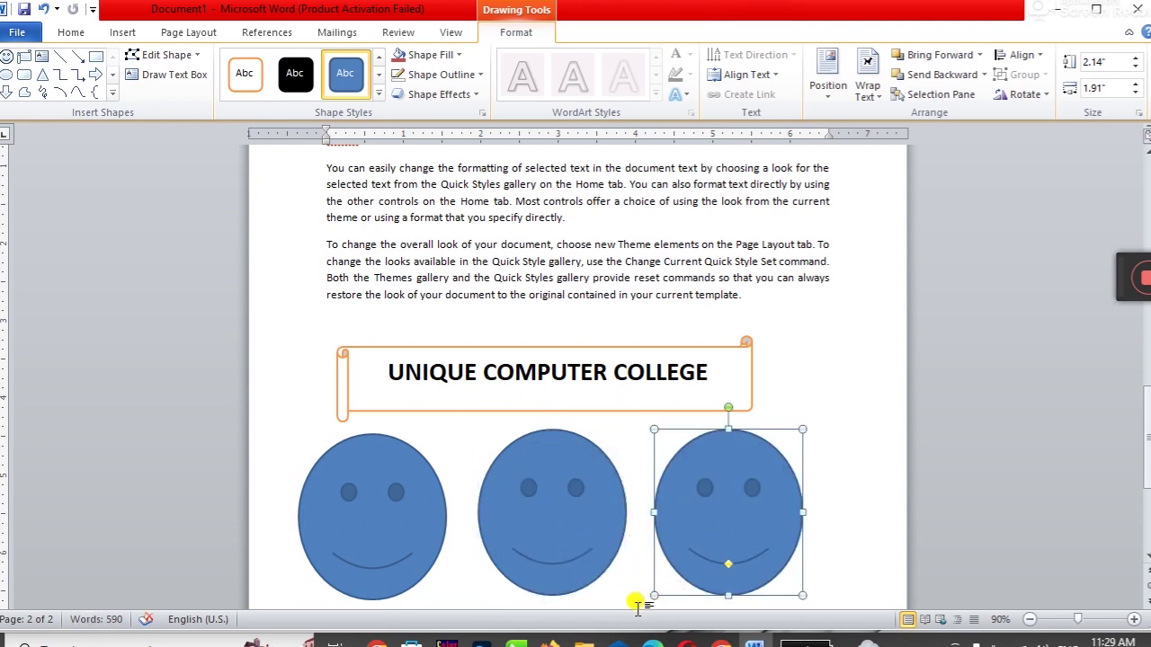
# Step: Turn the middle smiley's smile into a frown and flatten the right smiley's mouth
pyautogui.click(527, 542)
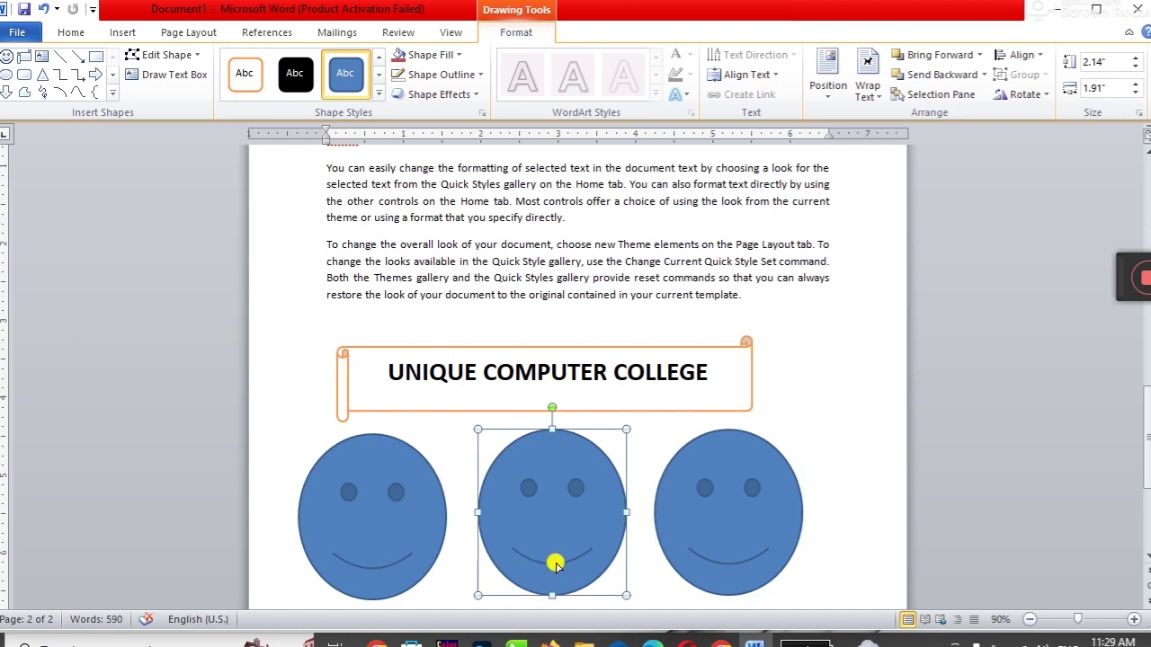
pyautogui.moveTo(552, 567); pyautogui.dragTo(552, 543)
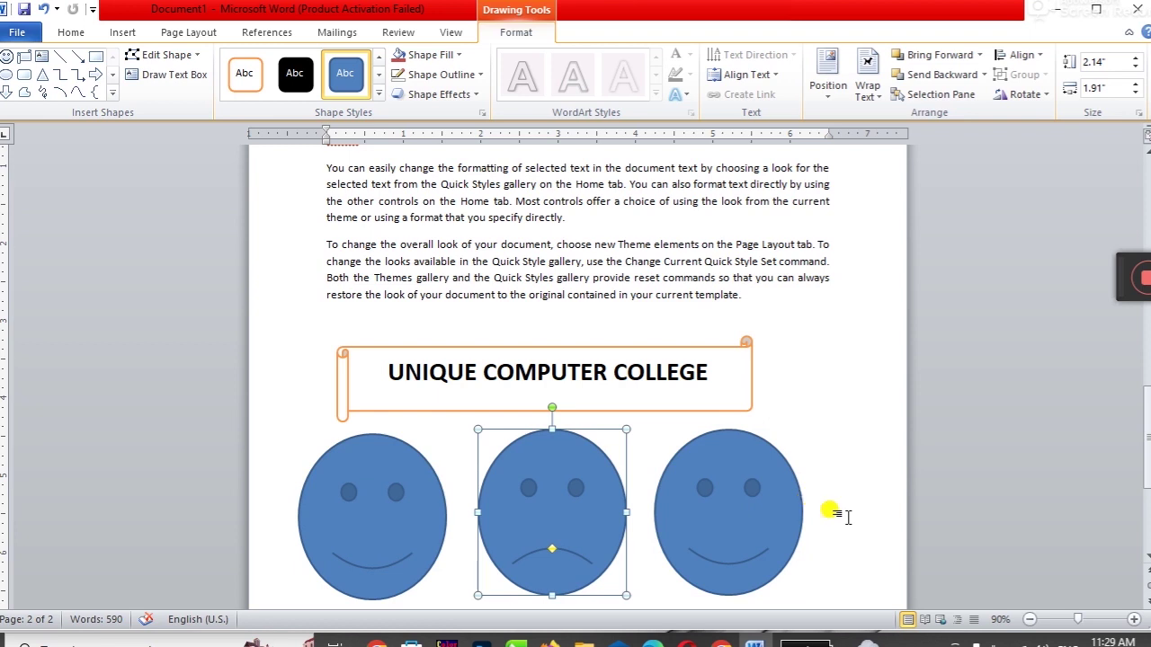
pyautogui.click(377, 531)
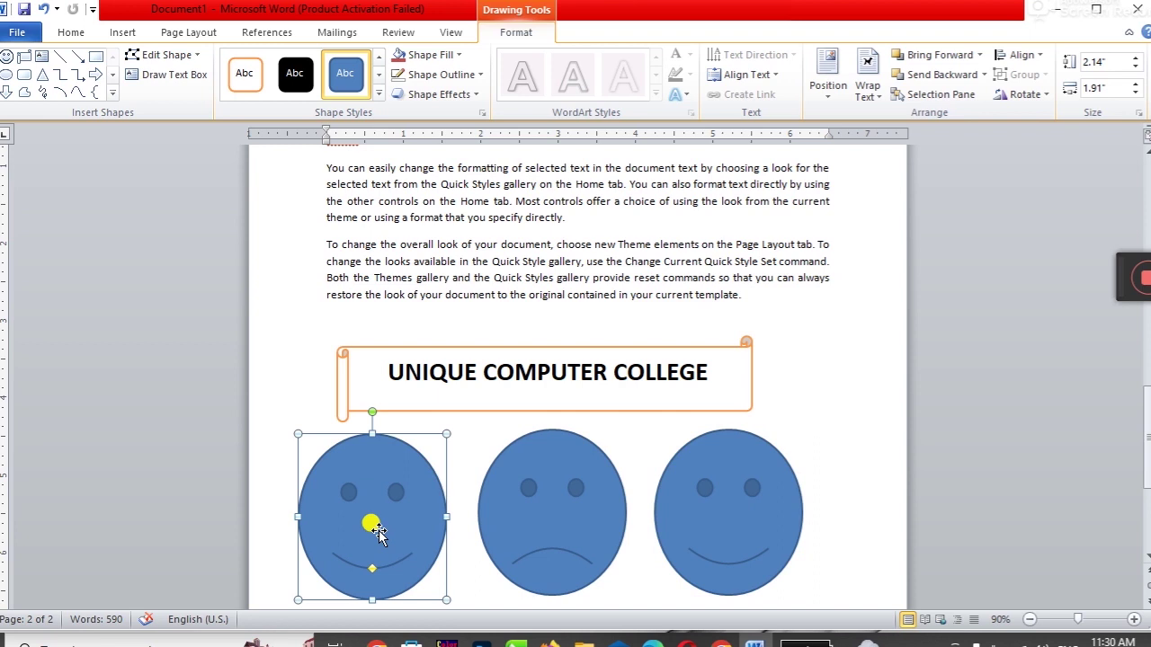
pyautogui.click(779, 516)
pyautogui.moveTo(733, 562); pyautogui.dragTo(731, 556)
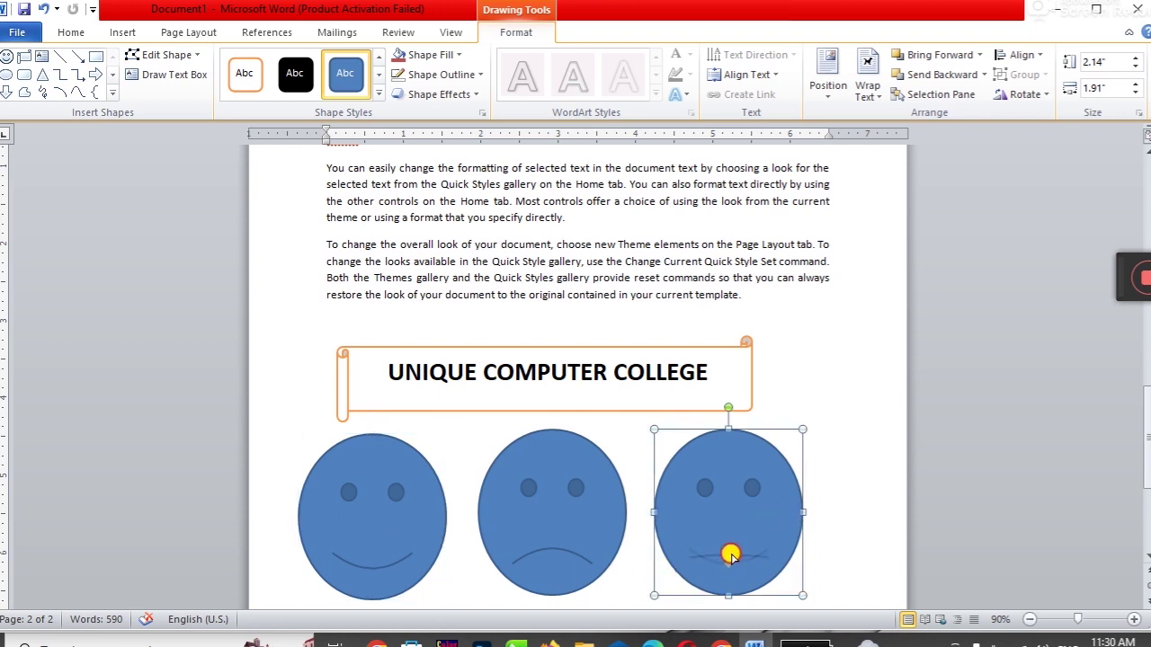
pyautogui.click(856, 537)
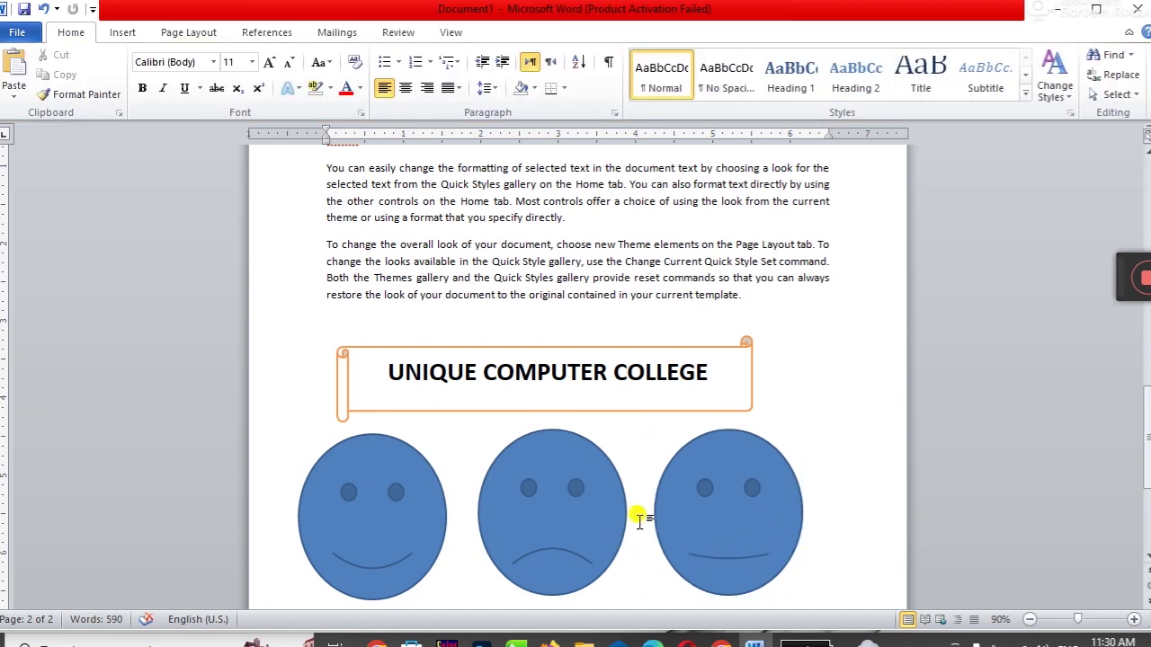
# Step: Delete all three smileys and the UNIQUE COMPUTER COLLEGE banner
pyautogui.click(698, 539)
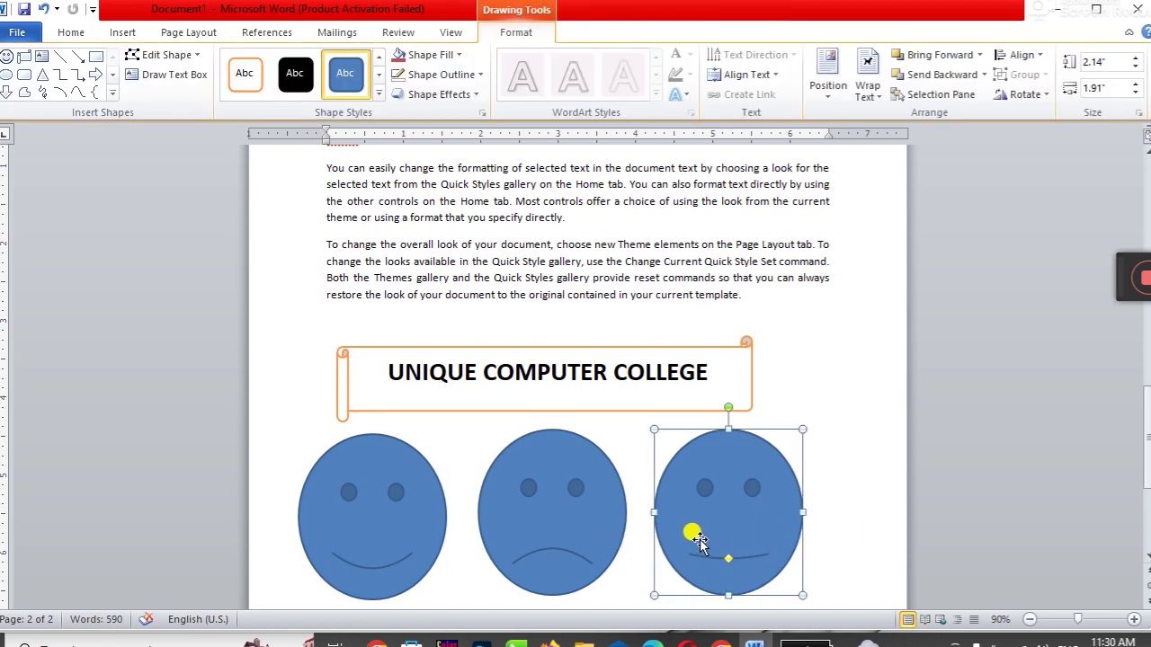
pyautogui.click(578, 535)
pyautogui.press('Delete')
pyautogui.click(765, 544)
pyautogui.press('Delete')
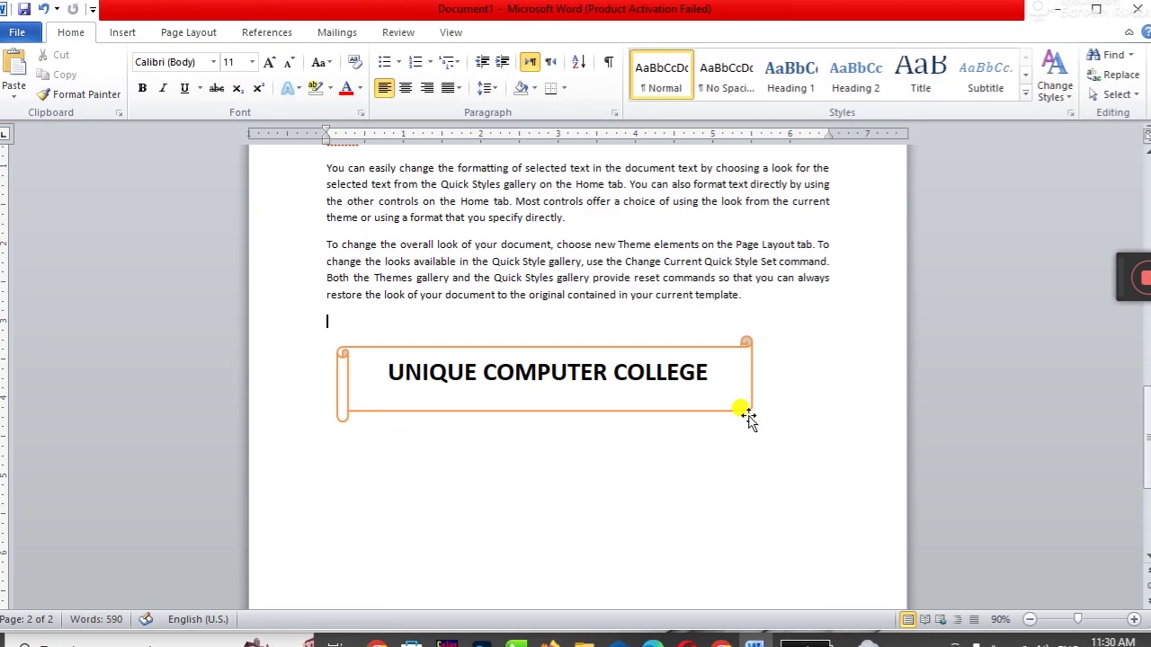
pyautogui.click(747, 412)
pyautogui.press('Delete')
pyautogui.click(122, 33)
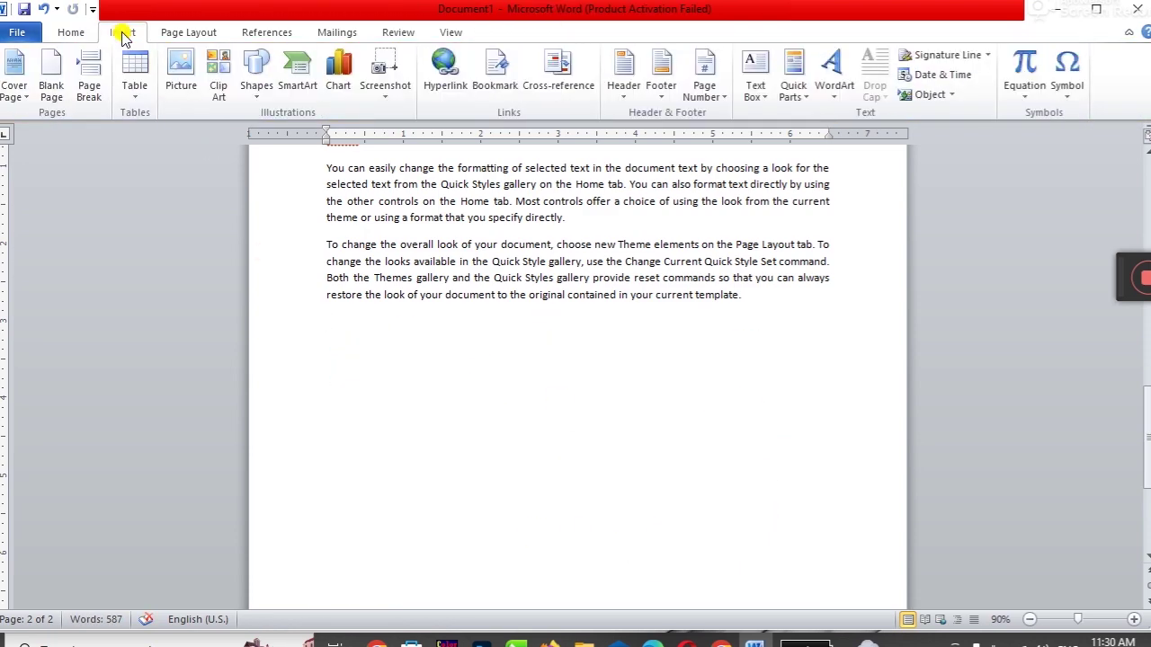
# Step: Dismiss the Shapes gallery unused and open the SmartArt graphic chooser
pyautogui.click(256, 99)
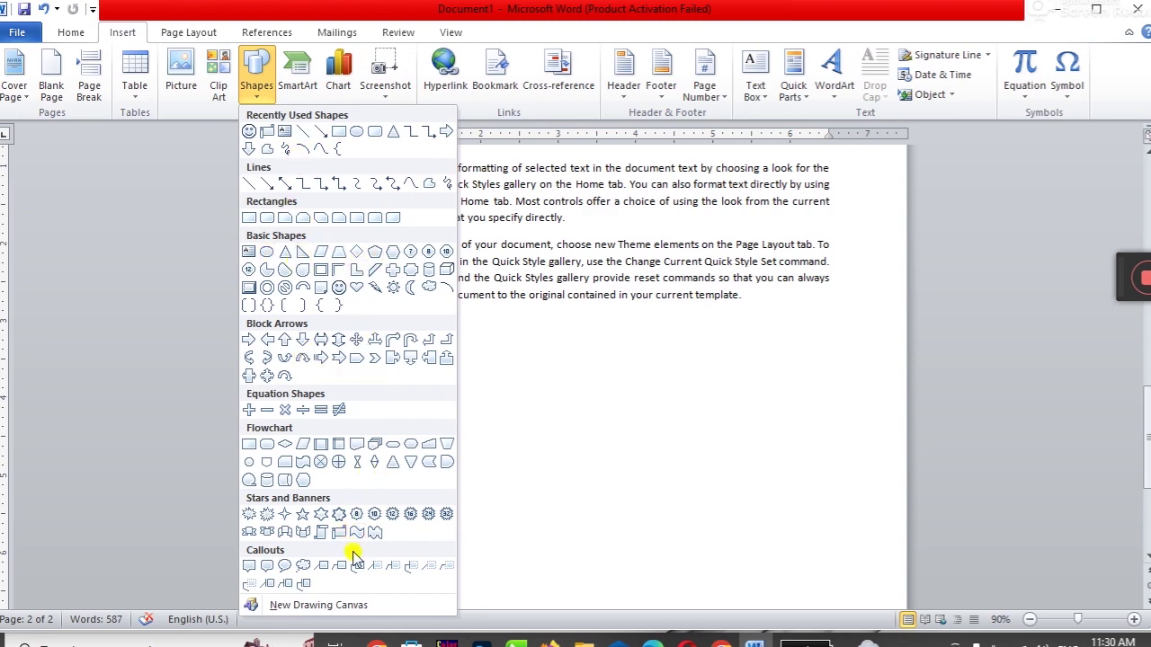
pyautogui.click(529, 506)
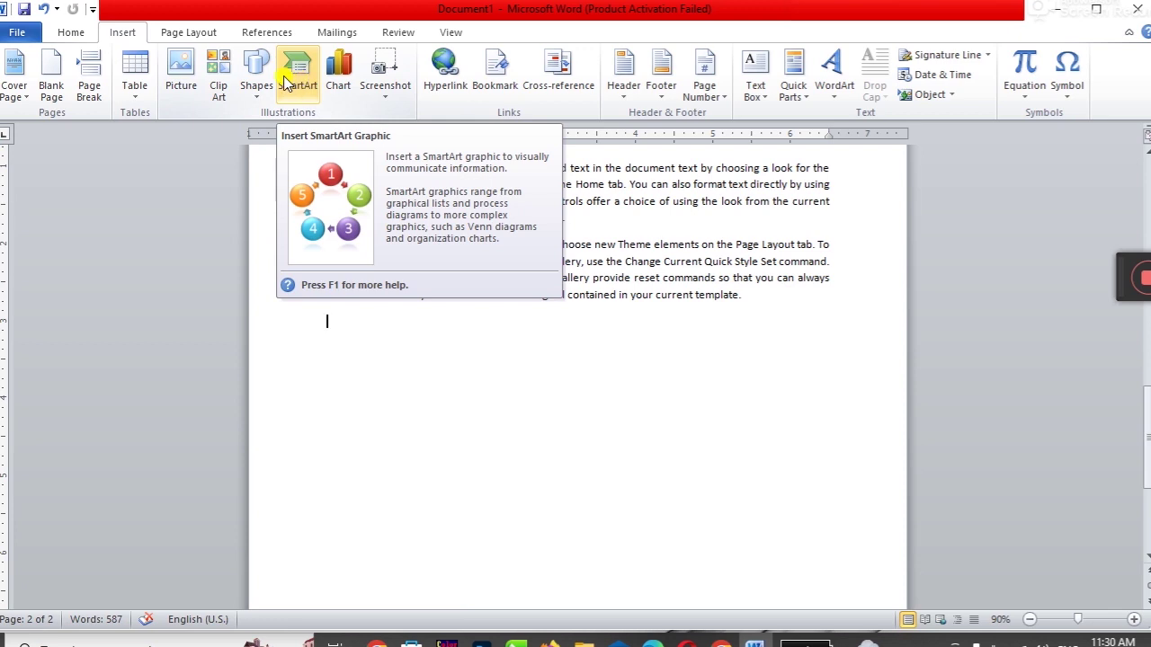
pyautogui.click(302, 83)
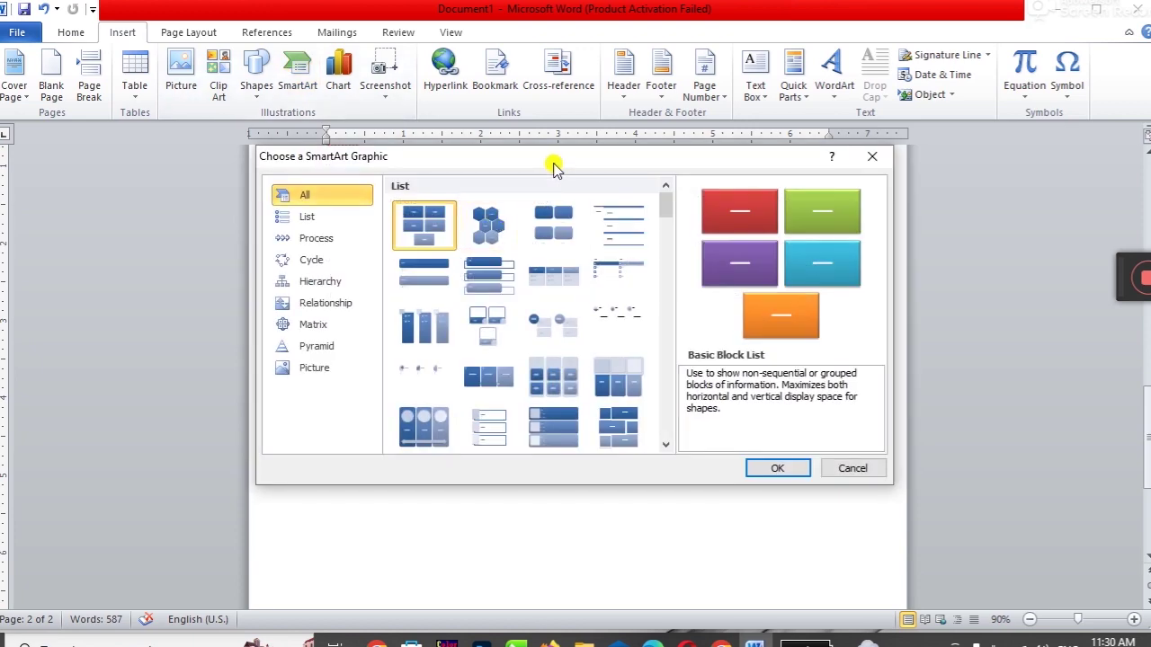
# Step: Browse the SmartArt categories from List through Process, Cycle, Hierarchy to Picture
pyautogui.moveTo(554, 162); pyautogui.dragTo(597, 65)
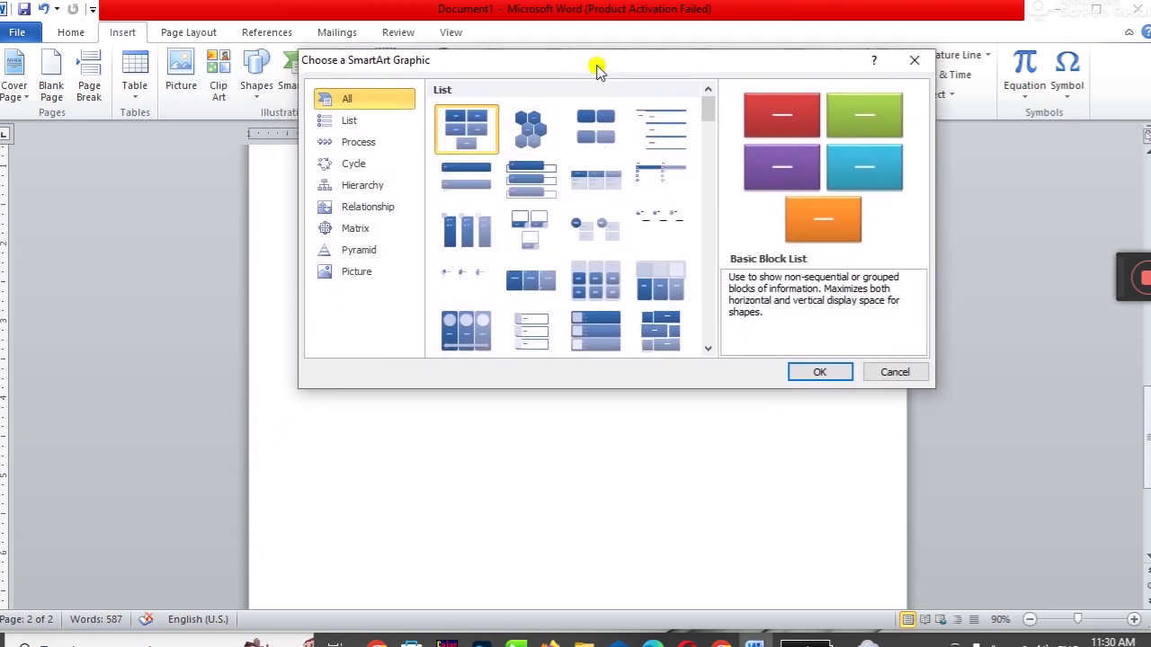
pyautogui.click(349, 126)
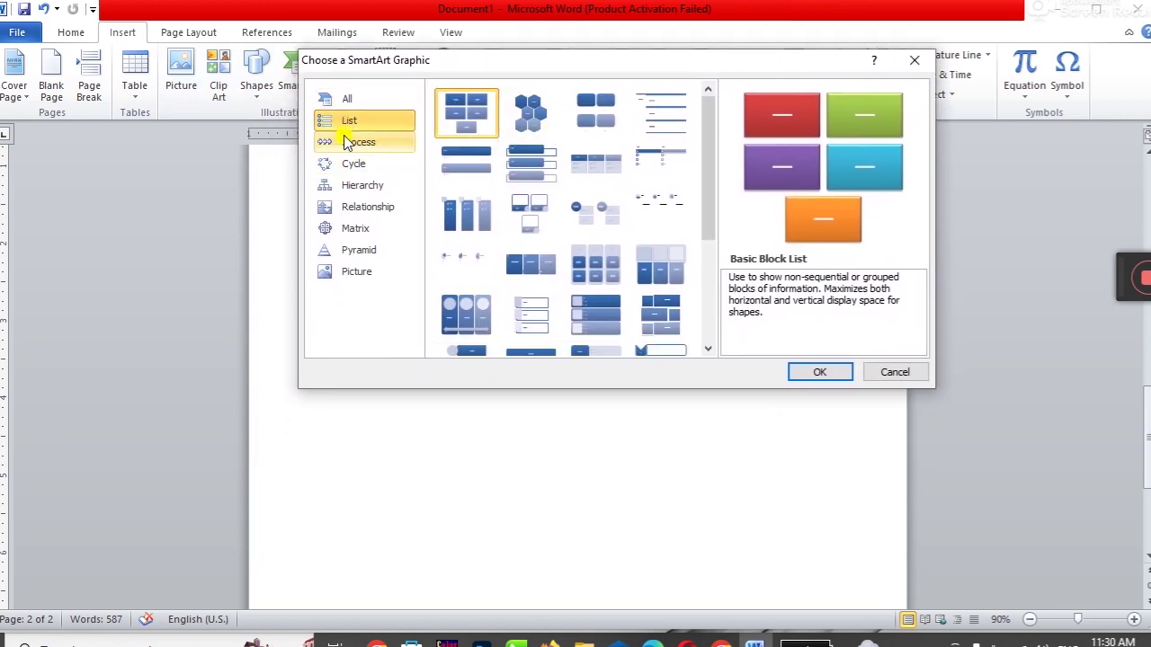
pyautogui.click(347, 146)
pyautogui.click(349, 165)
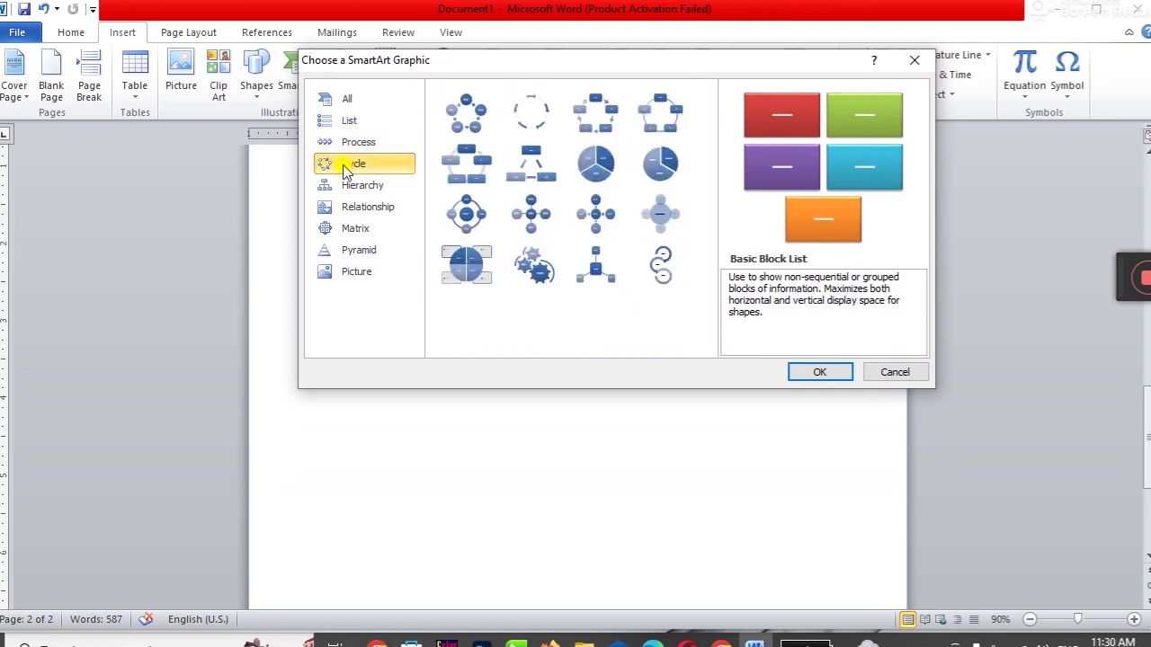
pyautogui.click(377, 191)
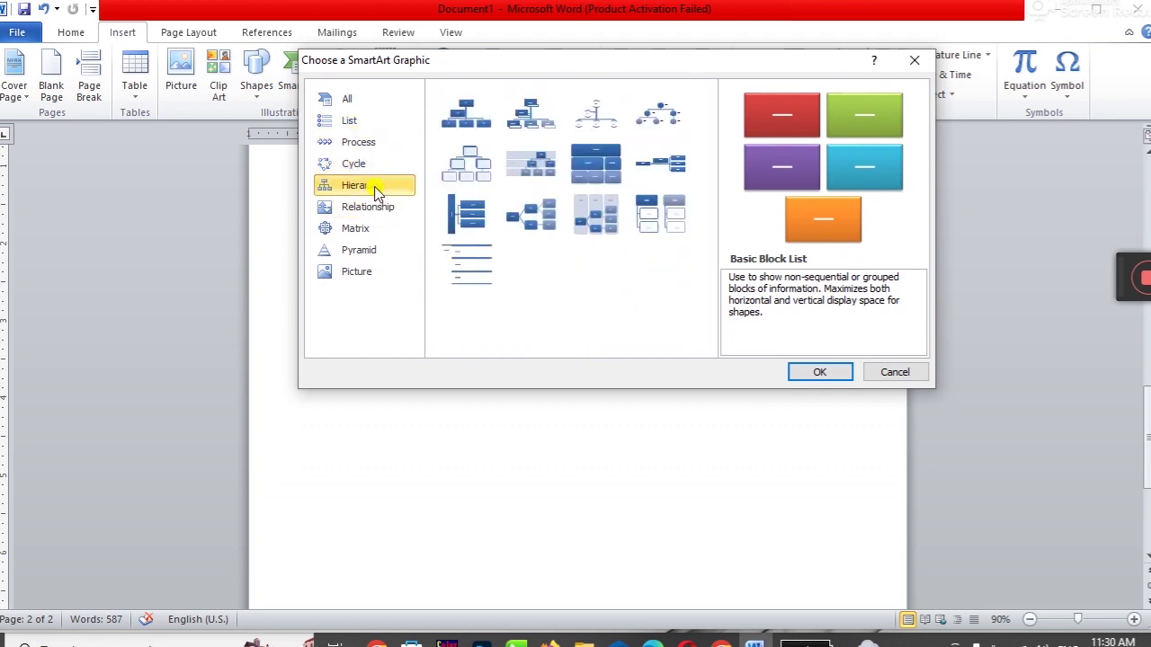
pyautogui.click(376, 210)
pyautogui.click(376, 232)
pyautogui.click(377, 254)
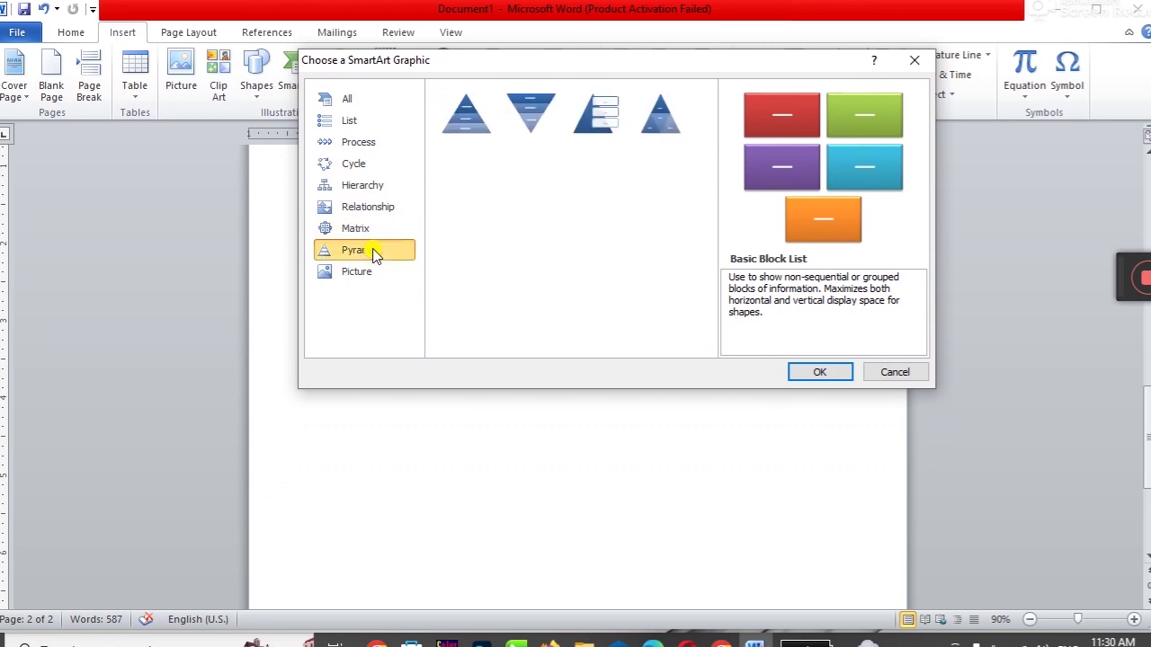
pyautogui.click(370, 272)
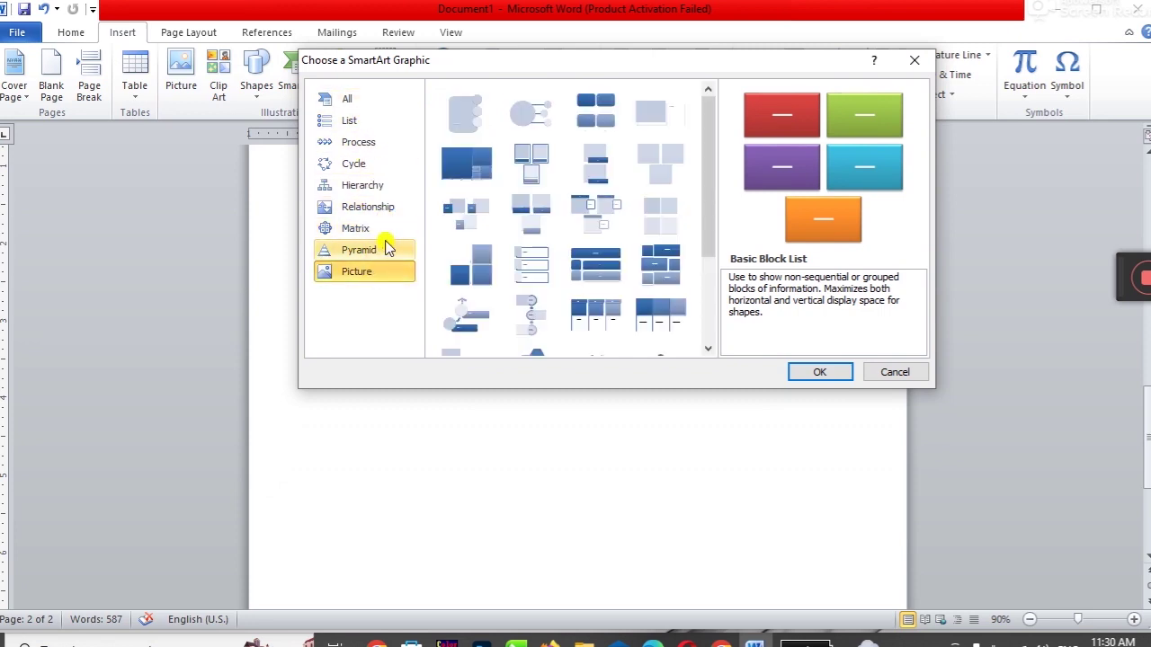
# Step: Insert the List category's Vertical Box List layout
pyautogui.click(384, 126)
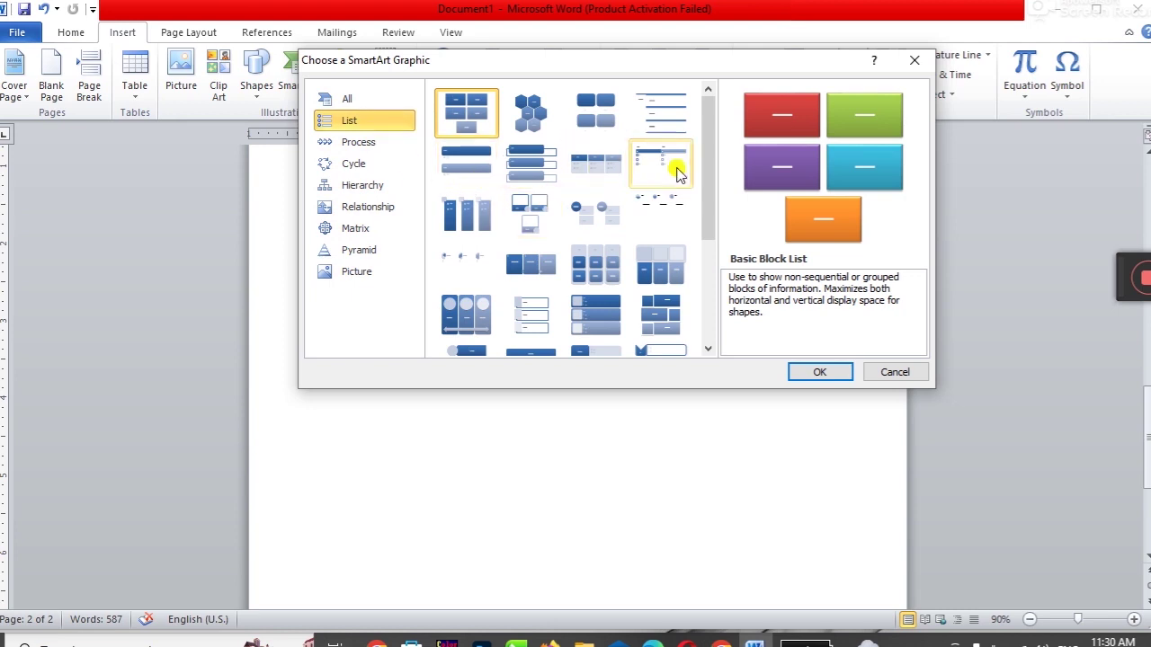
pyautogui.moveTo(707, 180)
pyautogui.mouseDown()
pyautogui.moveTo(709, 295)
pyautogui.moveTo(708, 142)
pyautogui.mouseUp()
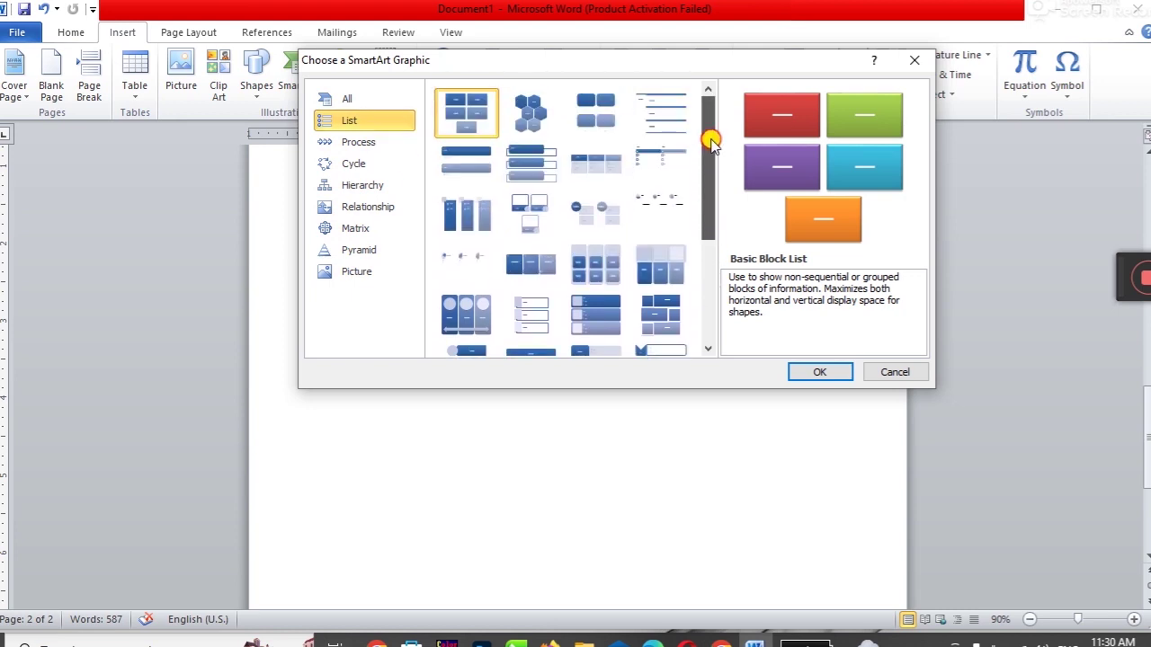
pyautogui.click(527, 171)
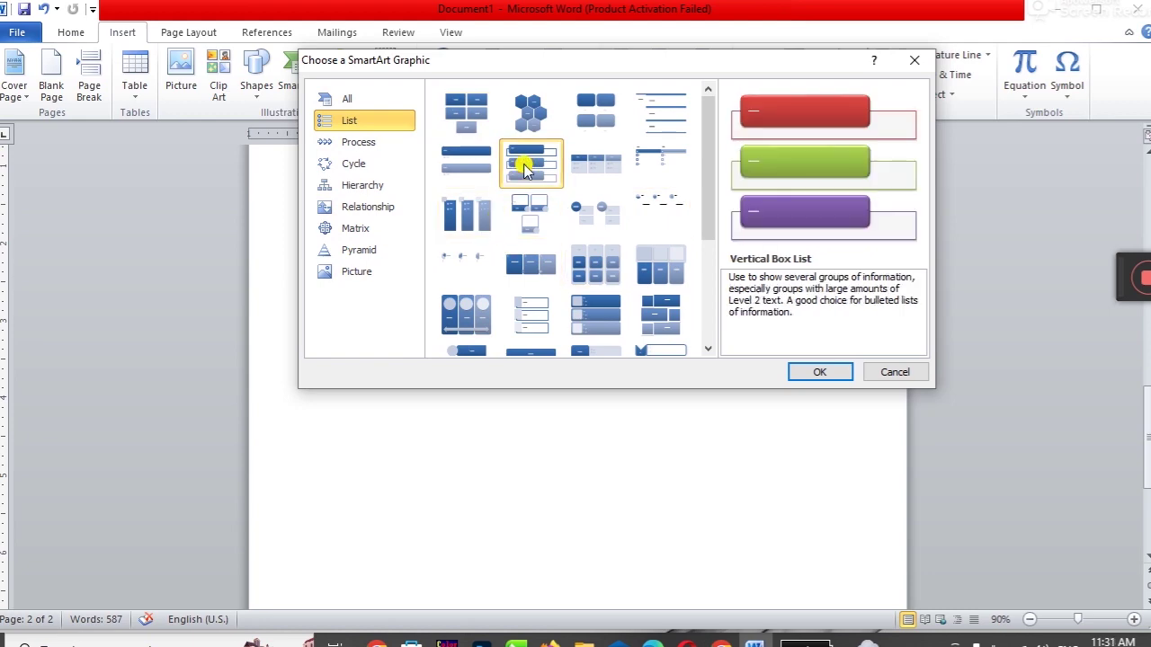
pyautogui.click(805, 372)
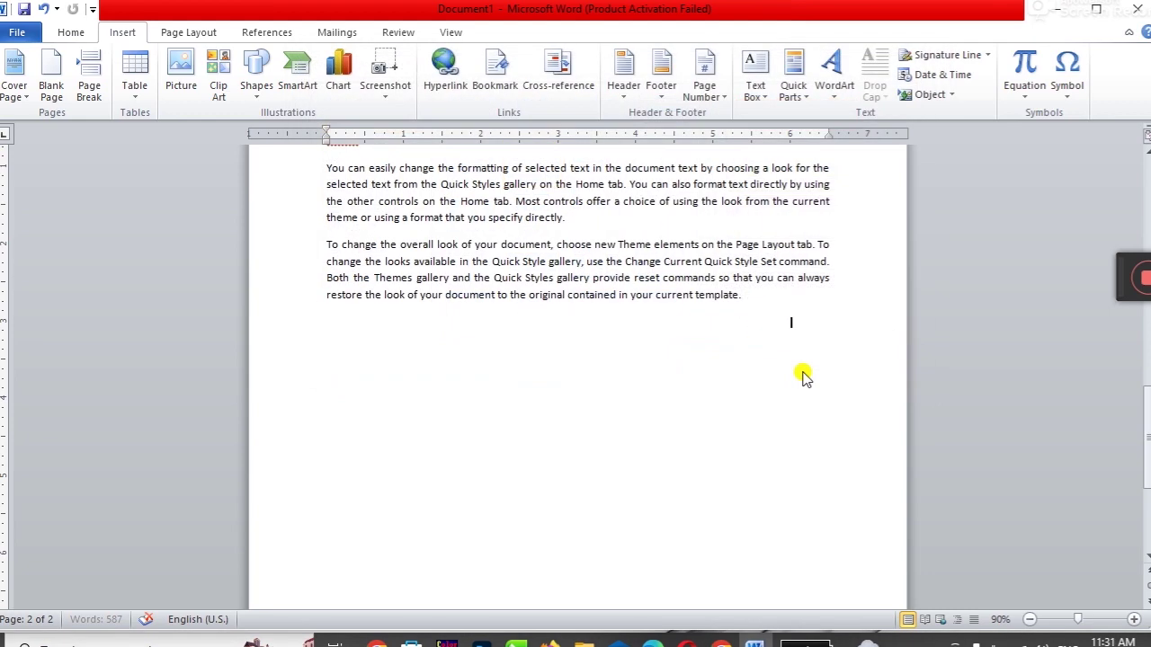
# Step: Label the top, second and third boxes 9th Class, 10th Class and 08th Class
pyautogui.scroll(-1, 863, 369)
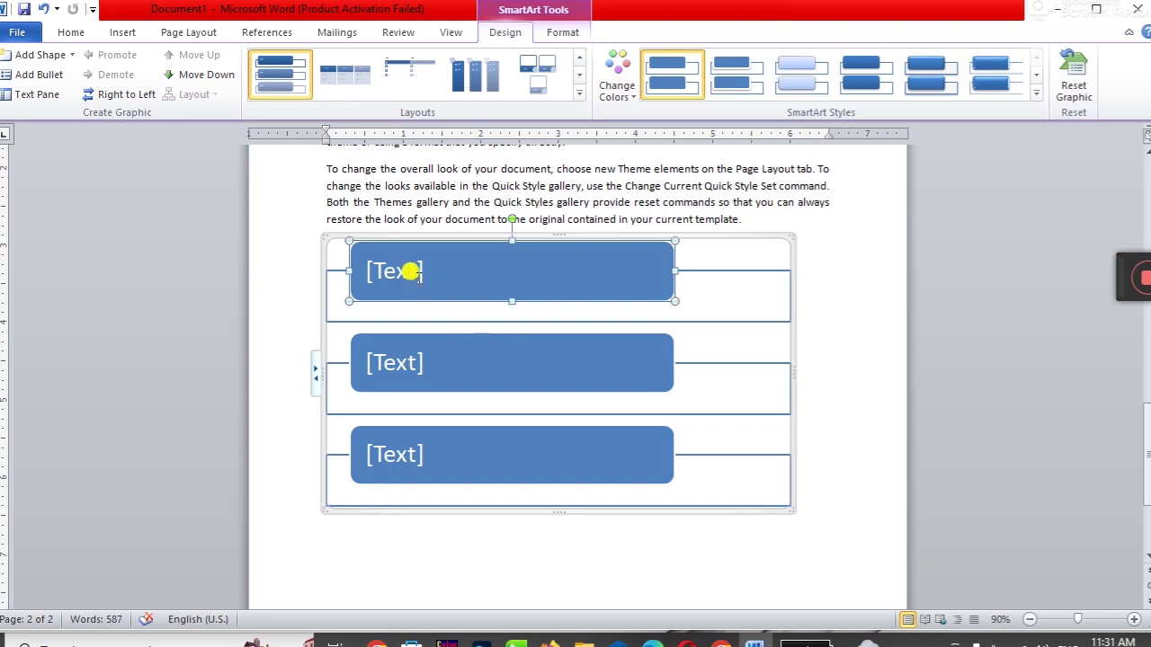
pyautogui.scroll(1, 842, 323)
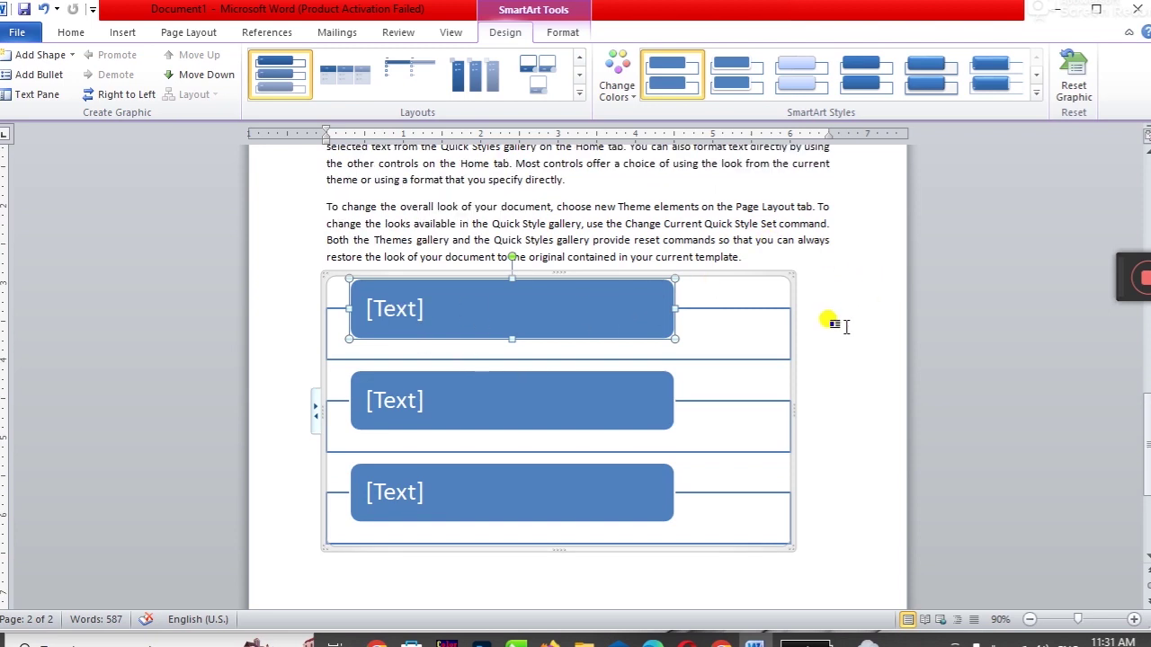
pyautogui.click(394, 309)
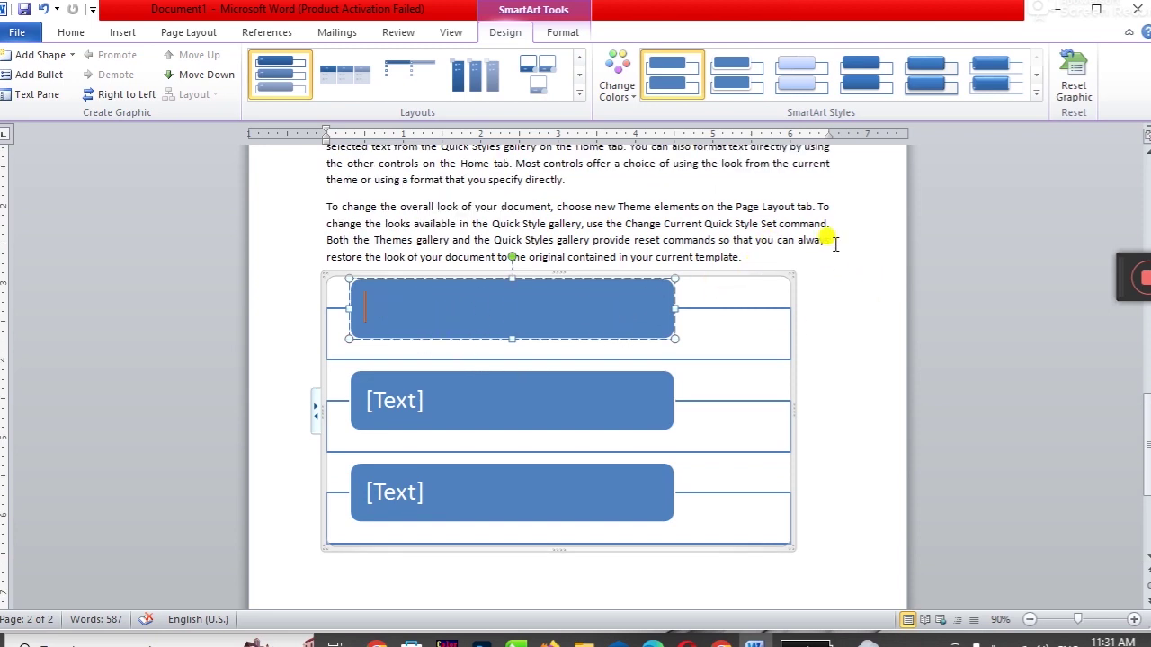
pyautogui.write('9th Class')
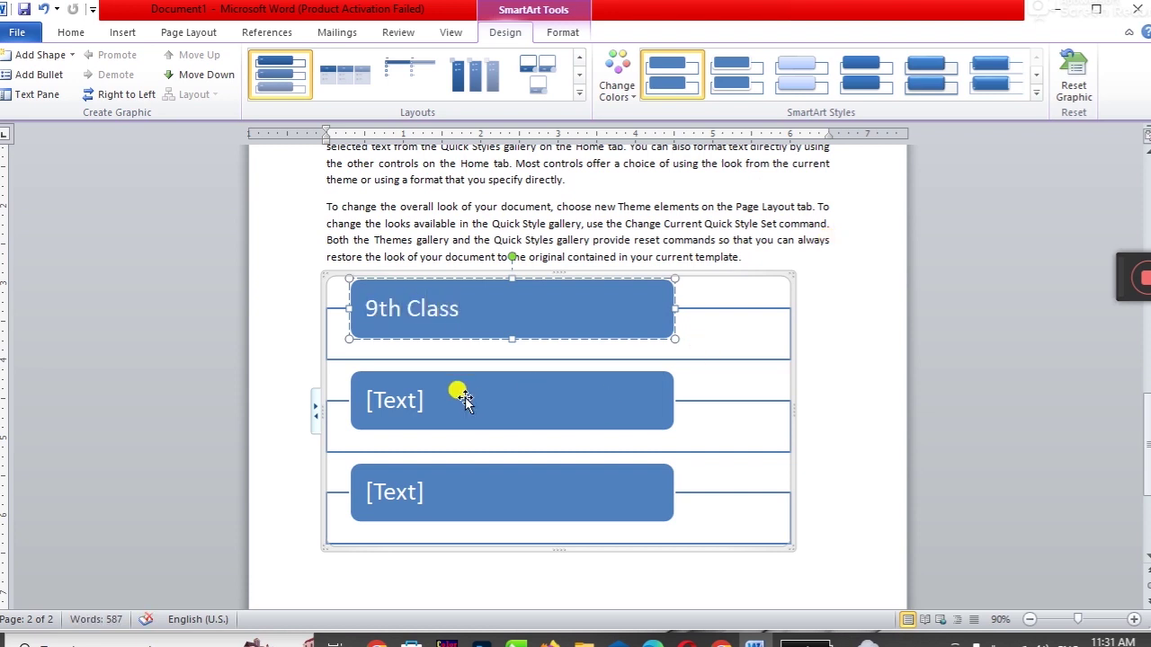
pyautogui.click(400, 403)
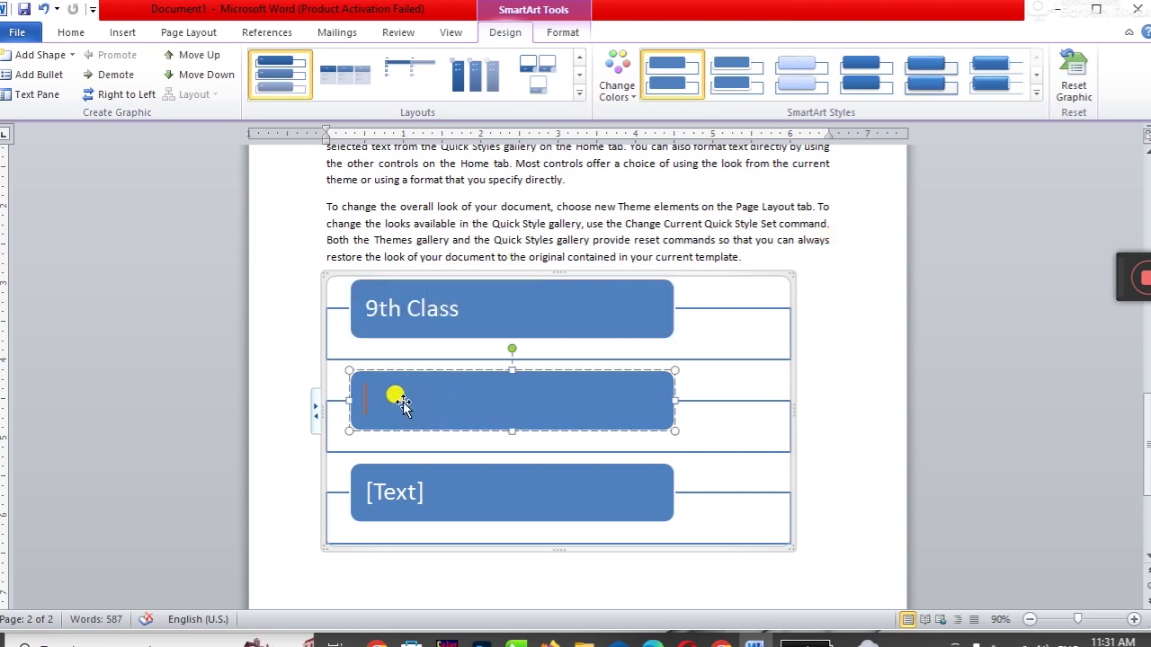
pyautogui.write('10th Class')
pyautogui.click(401, 485)
pyautogui.write('08th Cla')
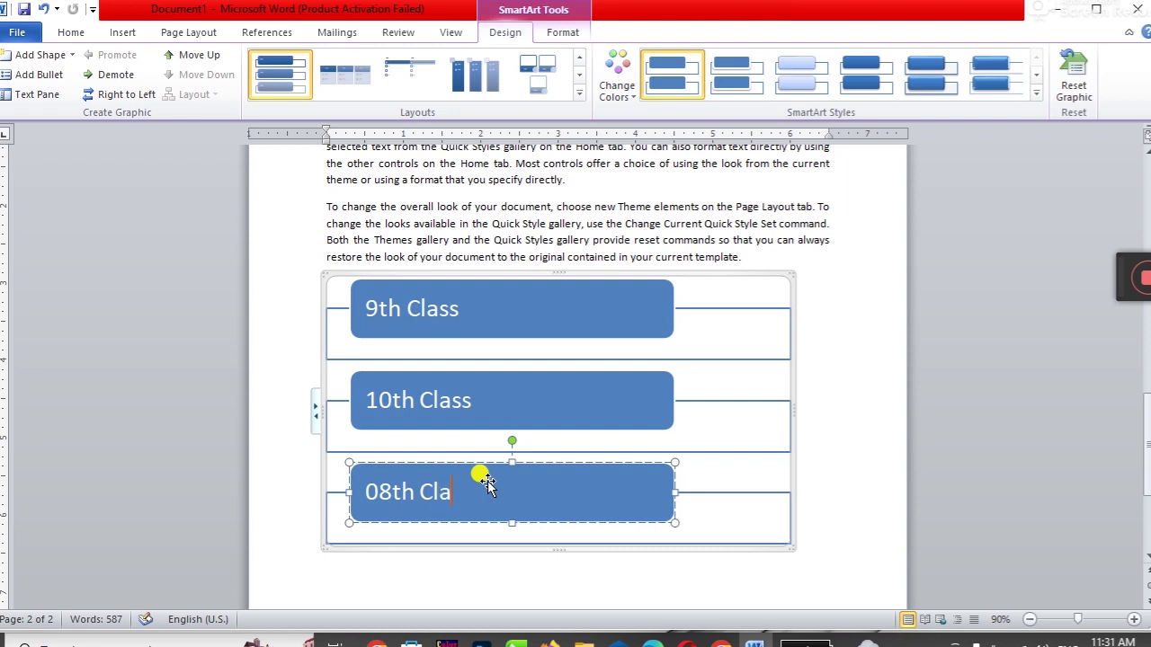
pyautogui.write('ss')
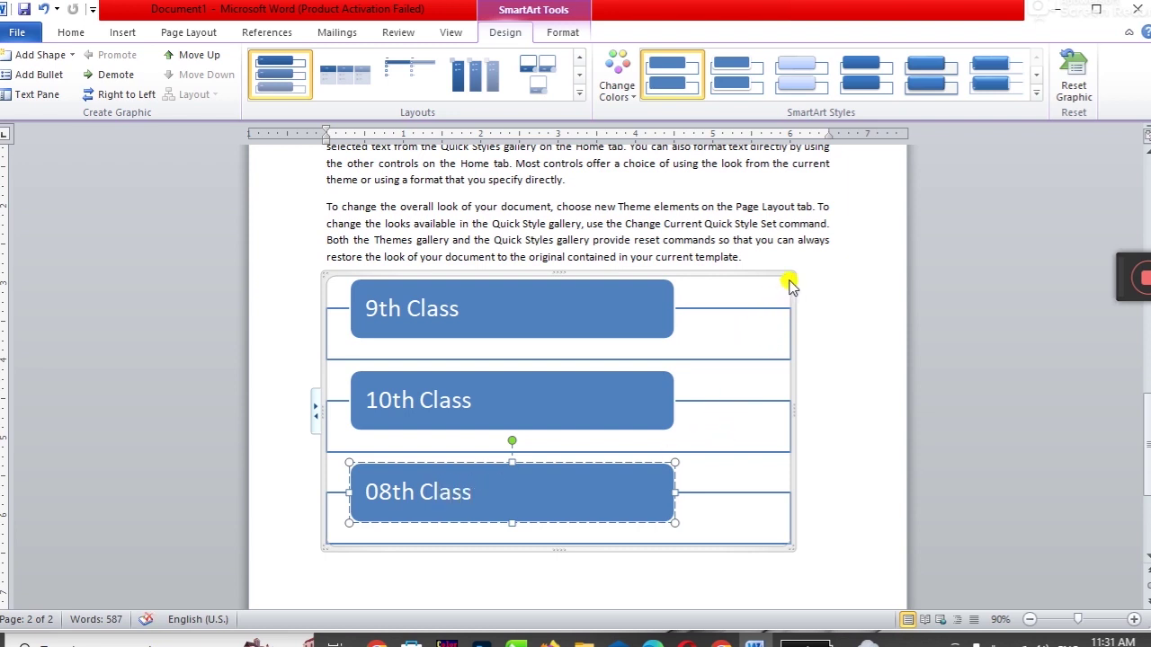
pyautogui.click(788, 273)
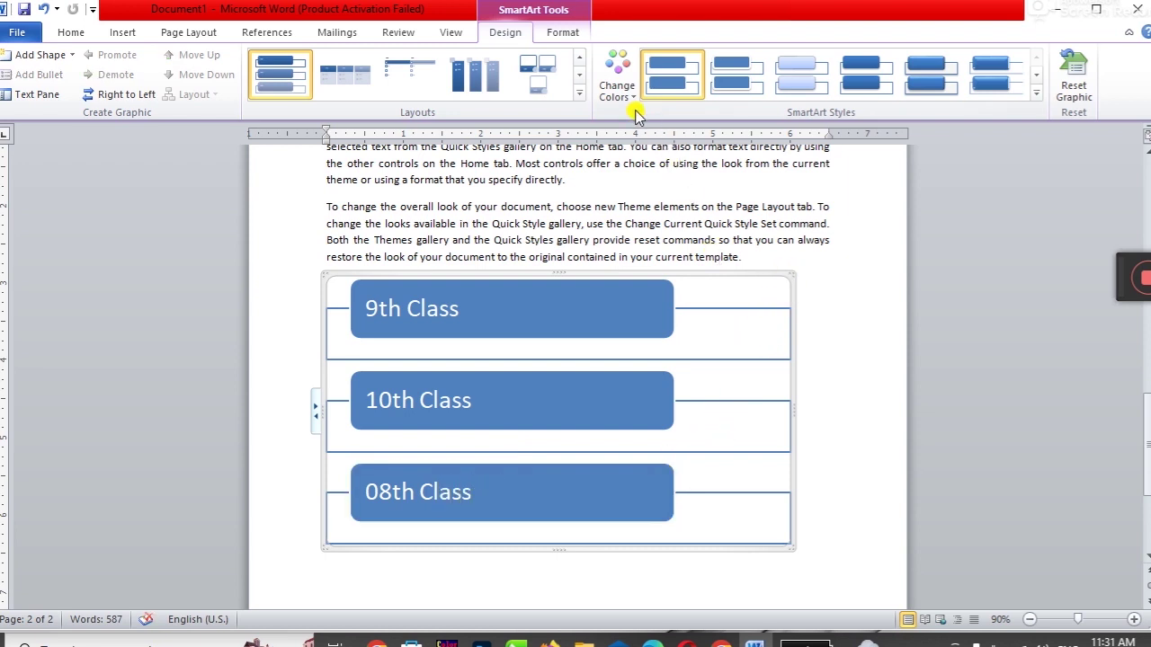
# Step: Apply the first Colorful colour scheme and the 3-D Inset SmartArt style
pyautogui.click(619, 83)
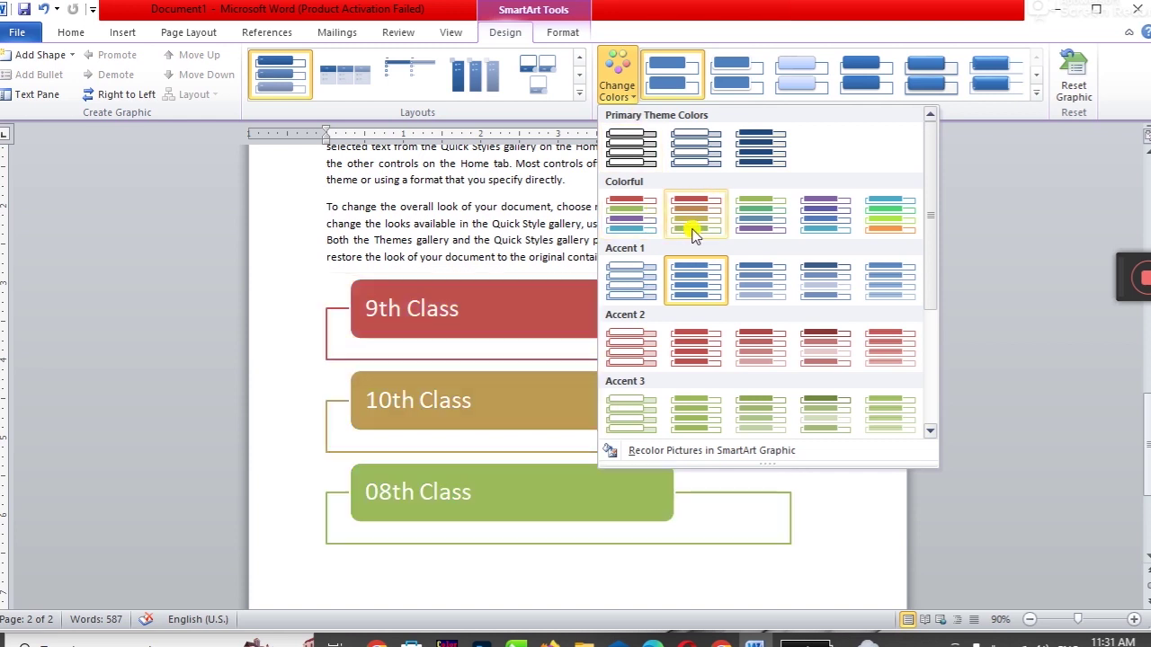
pyautogui.click(644, 225)
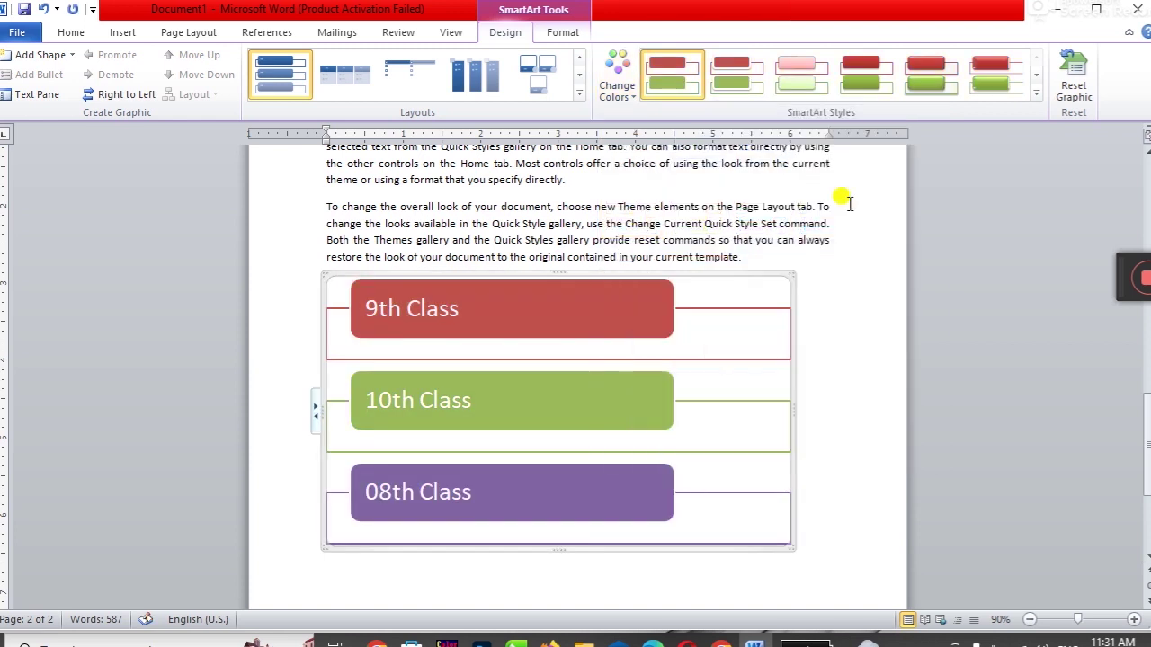
pyautogui.click(1037, 97)
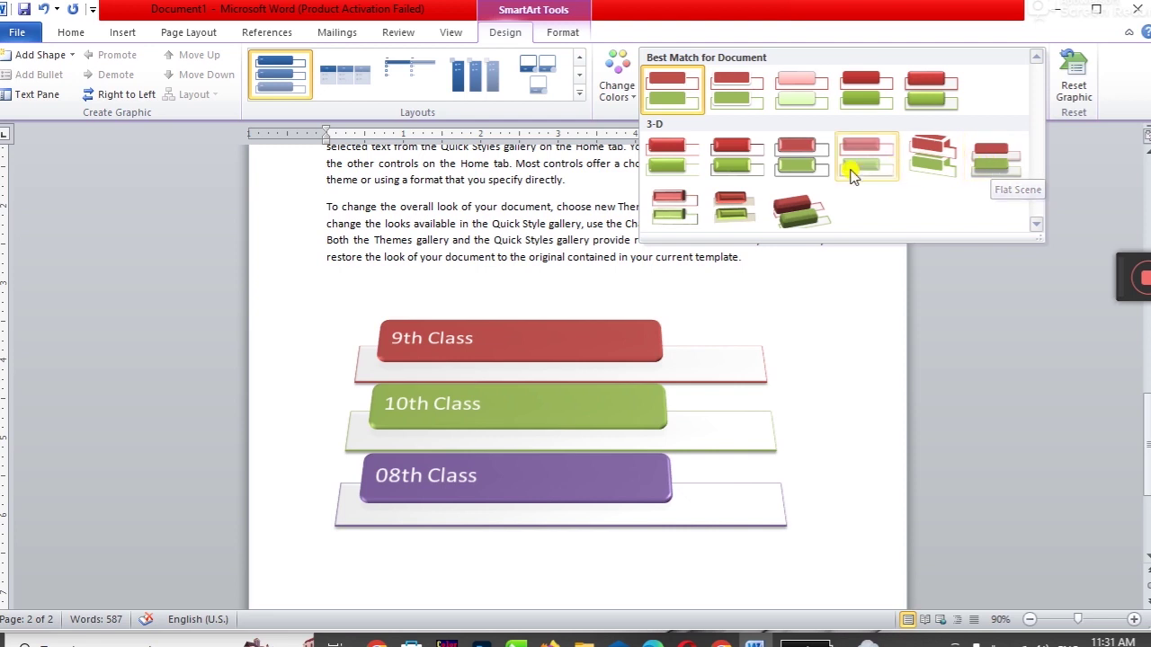
pyautogui.click(719, 166)
pyautogui.click(673, 184)
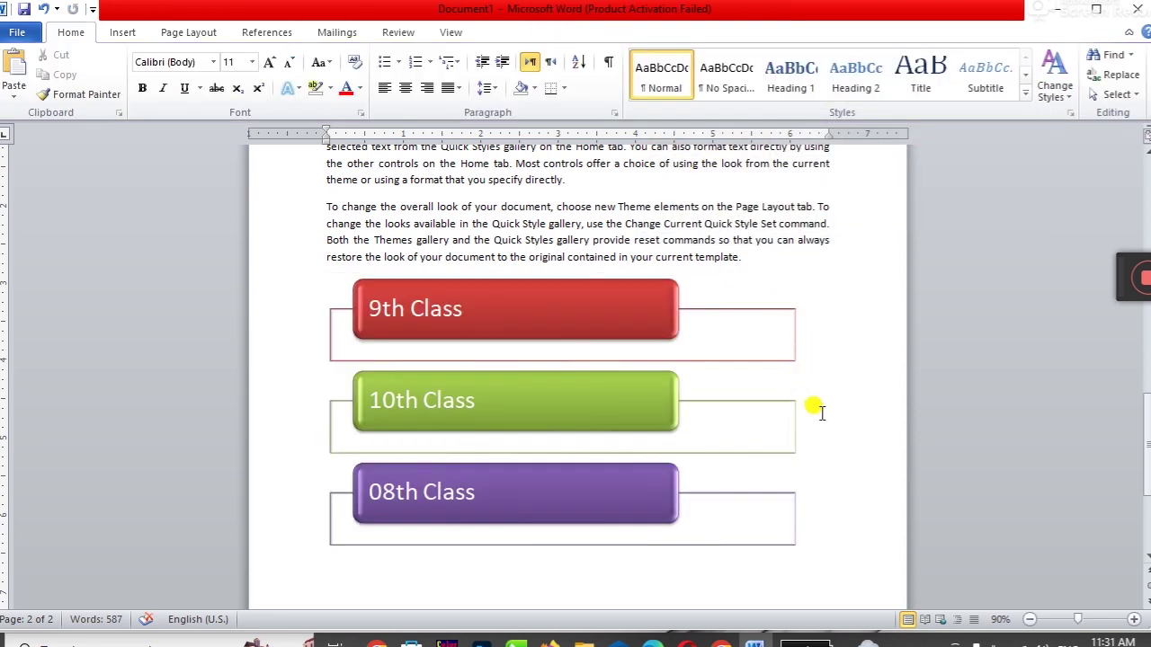
pyautogui.click(717, 382)
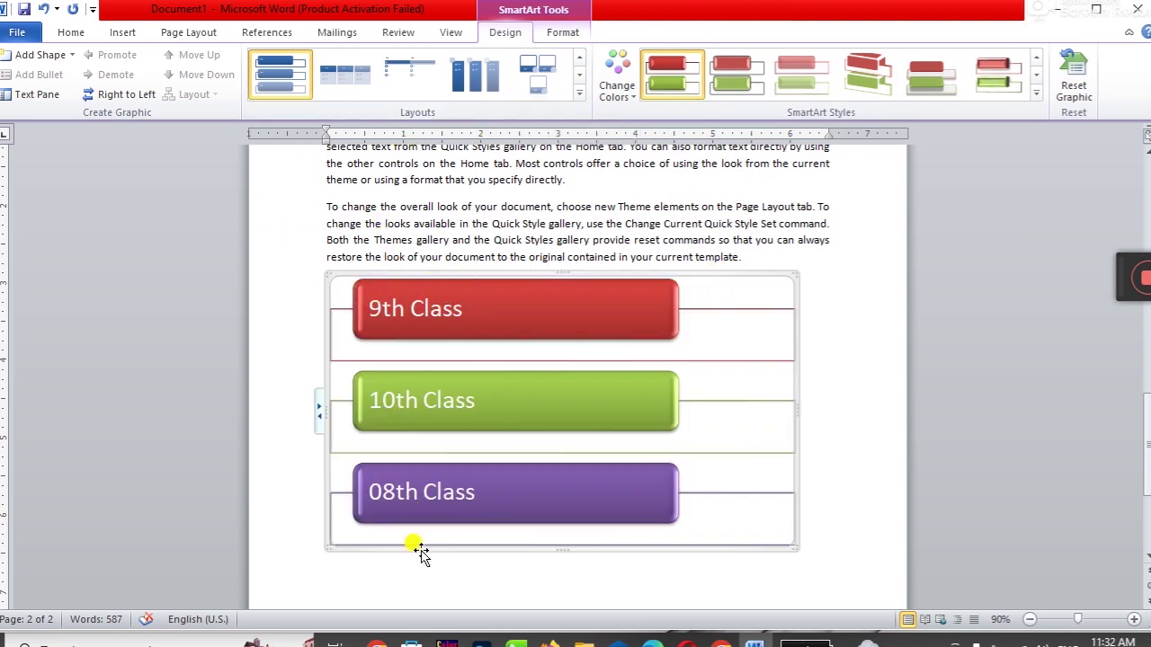
# Step: Add a fourth box and label it 07th Class in the Text Pane
pyautogui.click(40, 58)
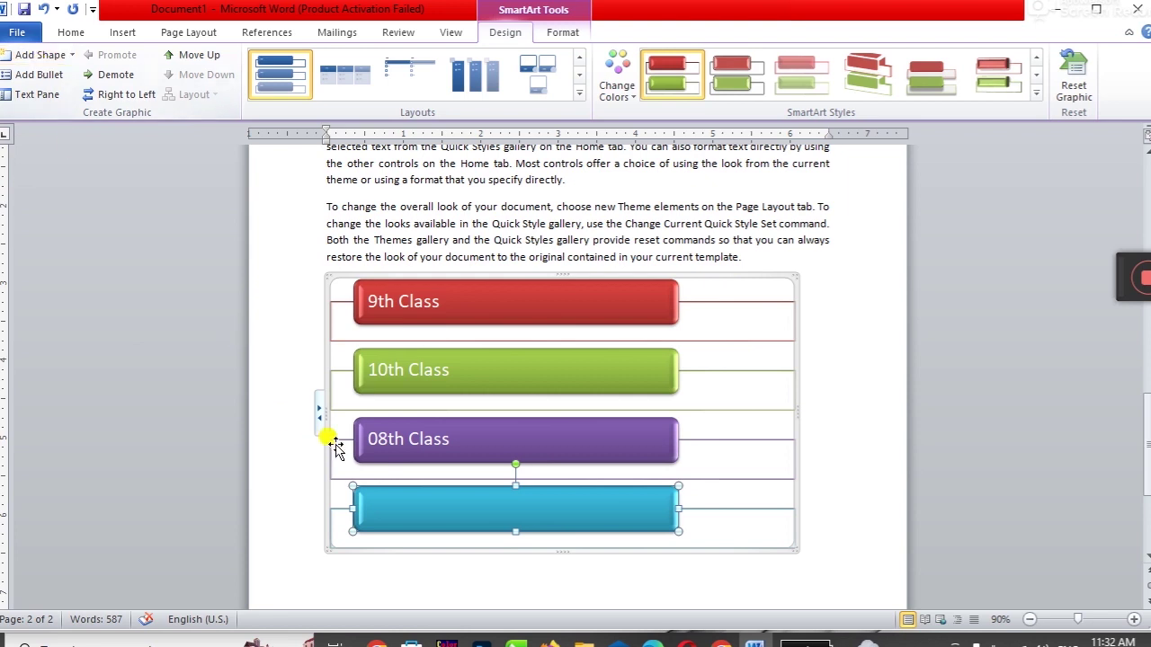
pyautogui.click(36, 96)
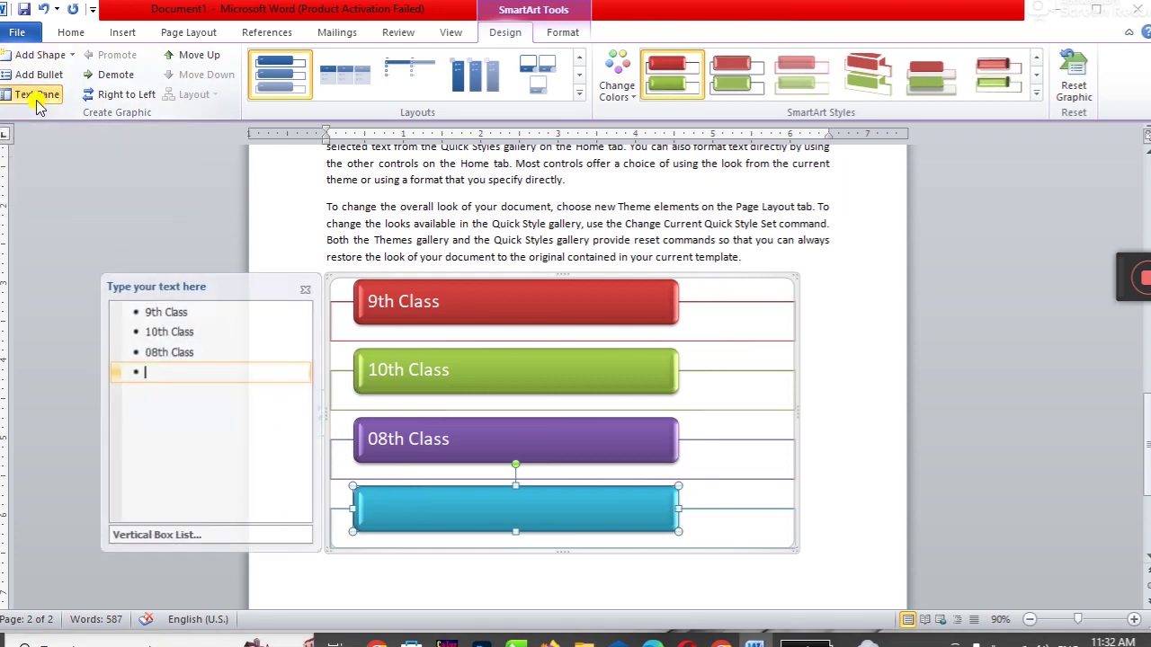
pyautogui.click(173, 368)
pyautogui.write('07th')
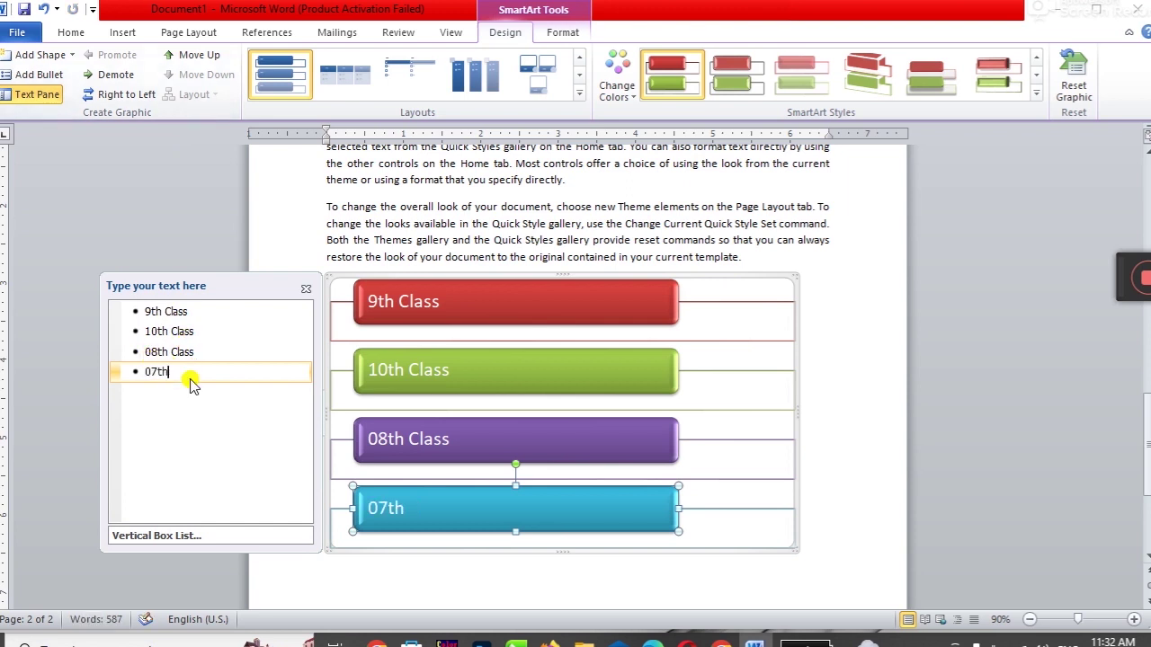
pyautogui.write(' s')
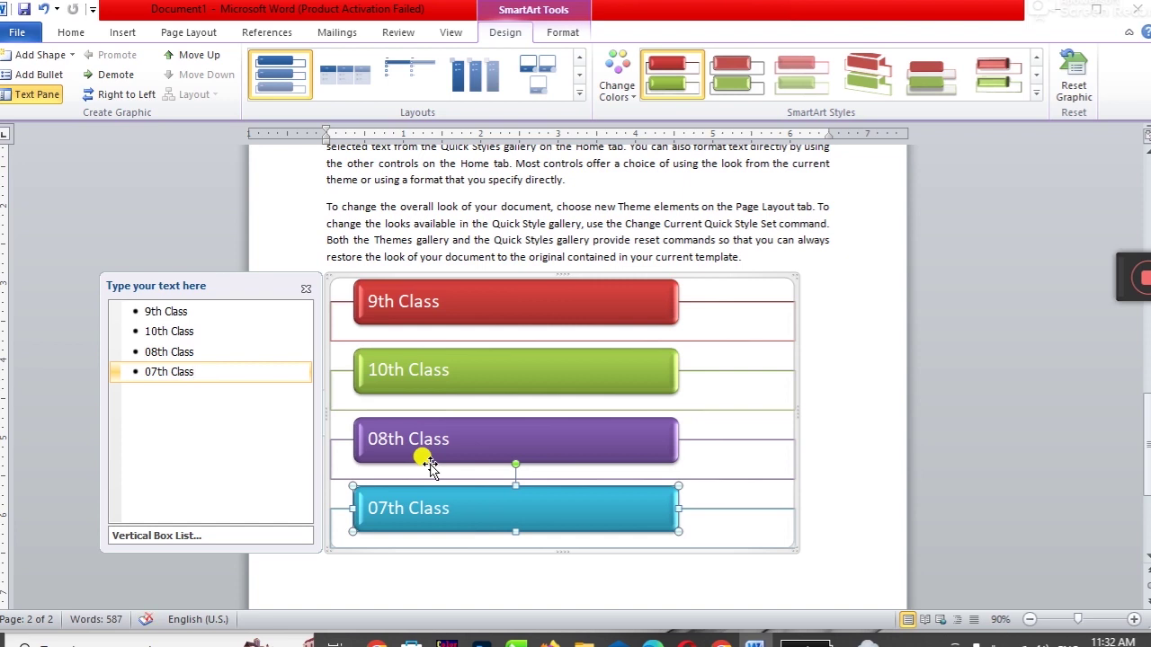
# Step: Add a fifth box reading 06th Class, then close the pane and reselect the graphic
pyautogui.click(38, 60)
pyautogui.write('6th Class')
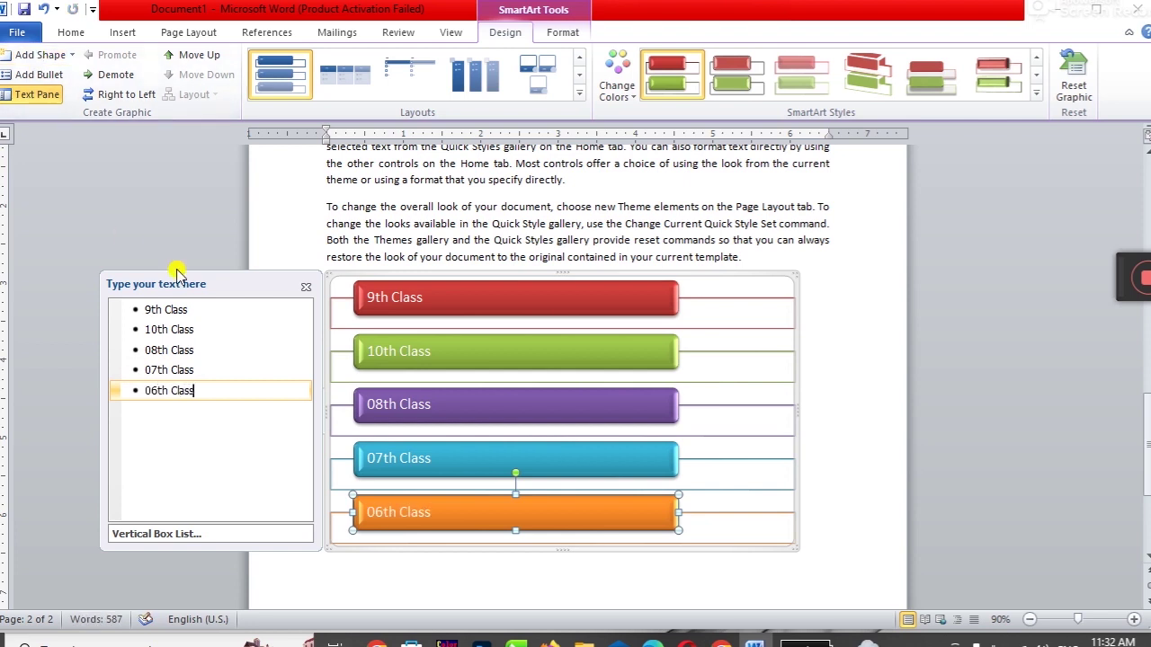
pyautogui.click(306, 286)
pyautogui.click(538, 225)
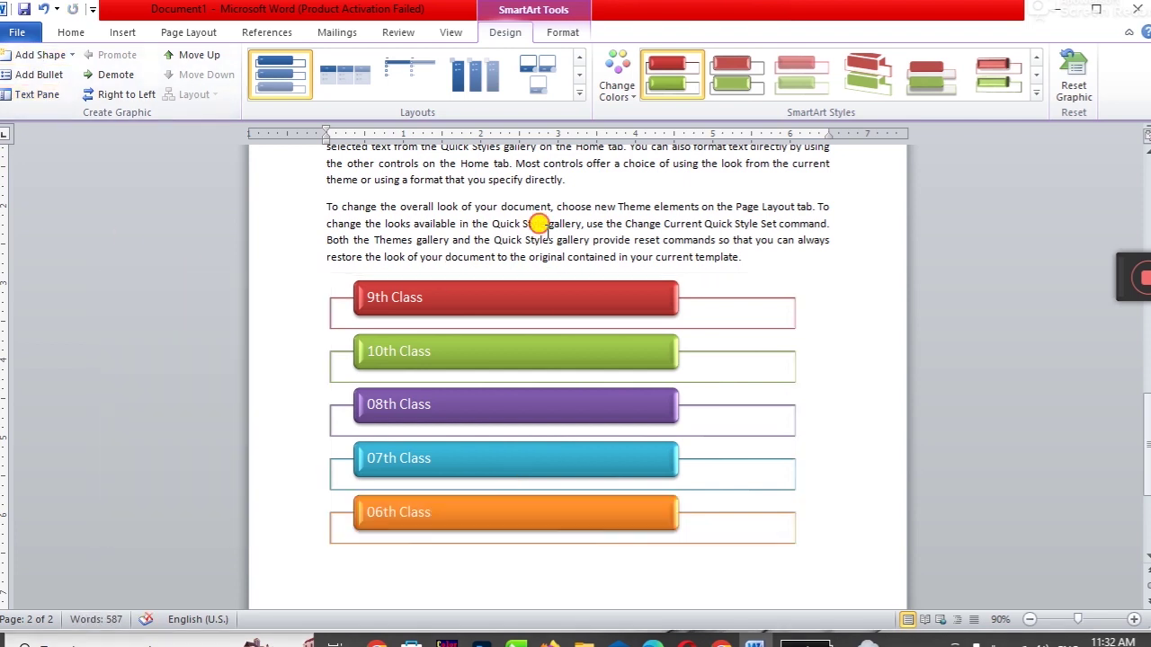
pyautogui.click(751, 315)
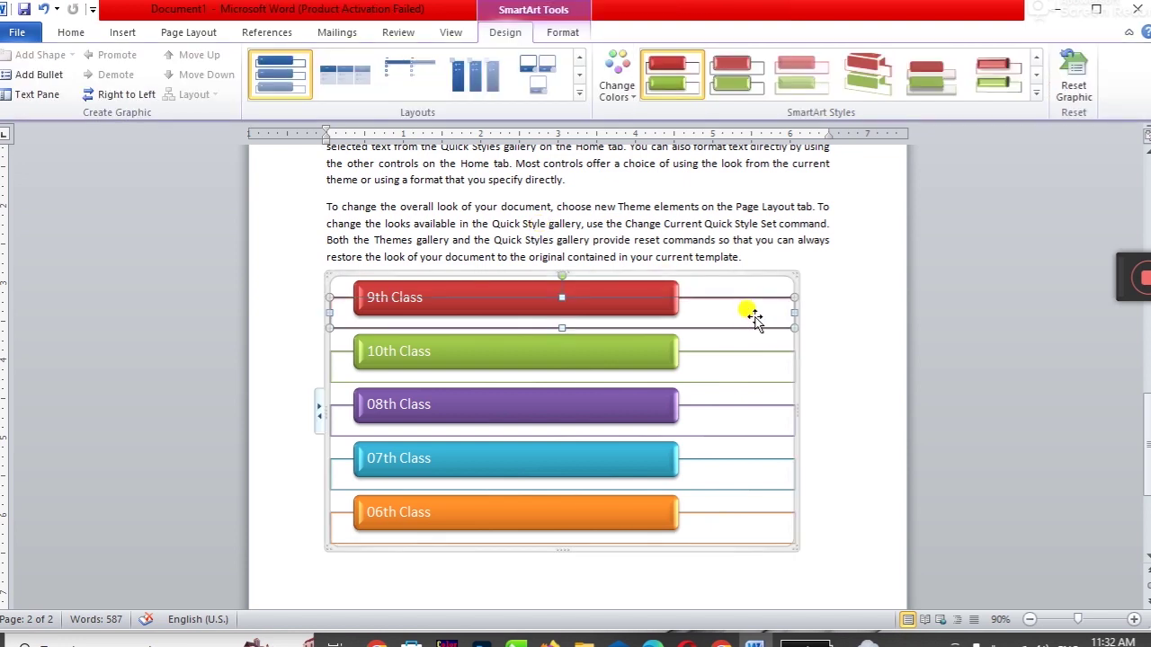
pyautogui.click(796, 305)
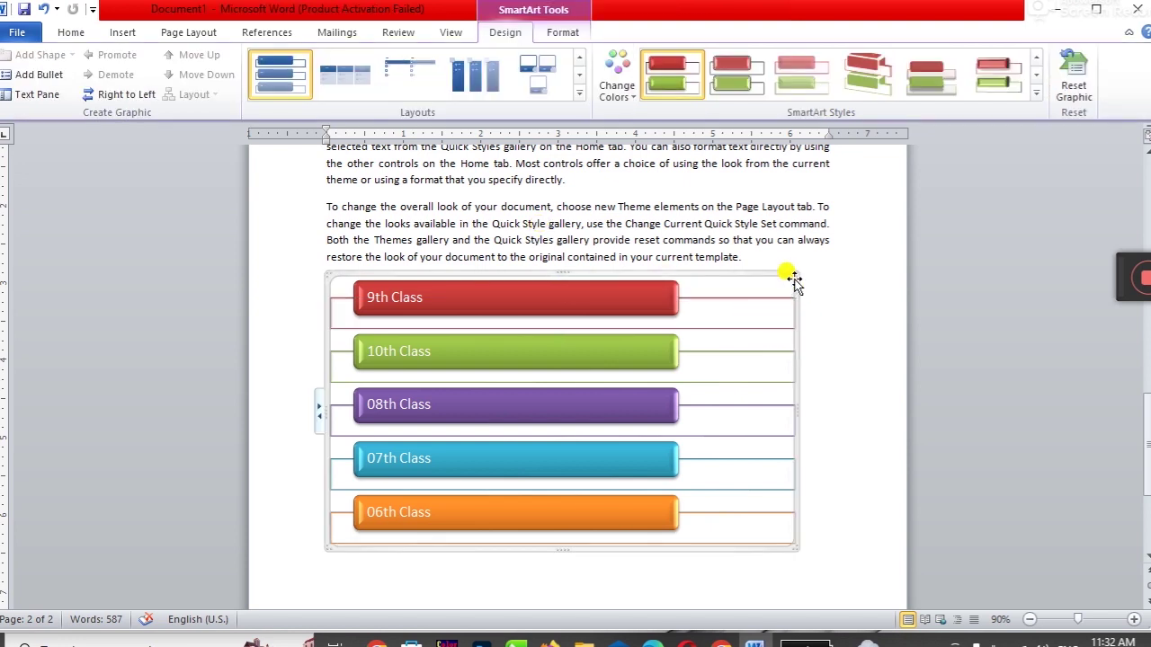
pyautogui.click(1075, 81)
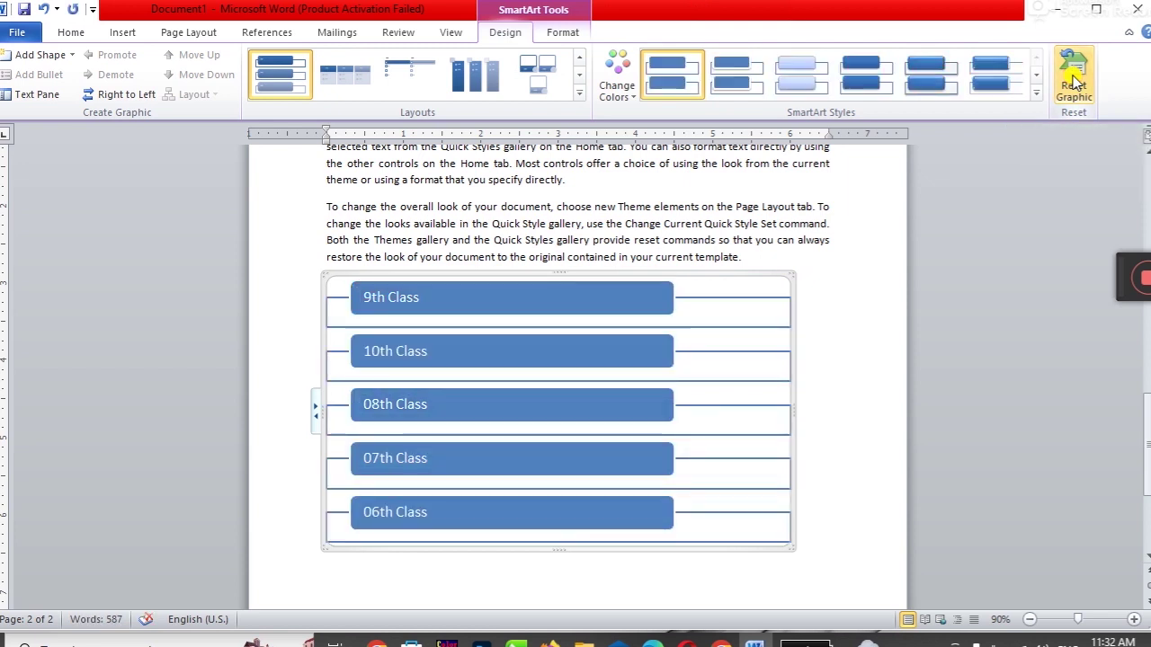
pyautogui.click(935, 90)
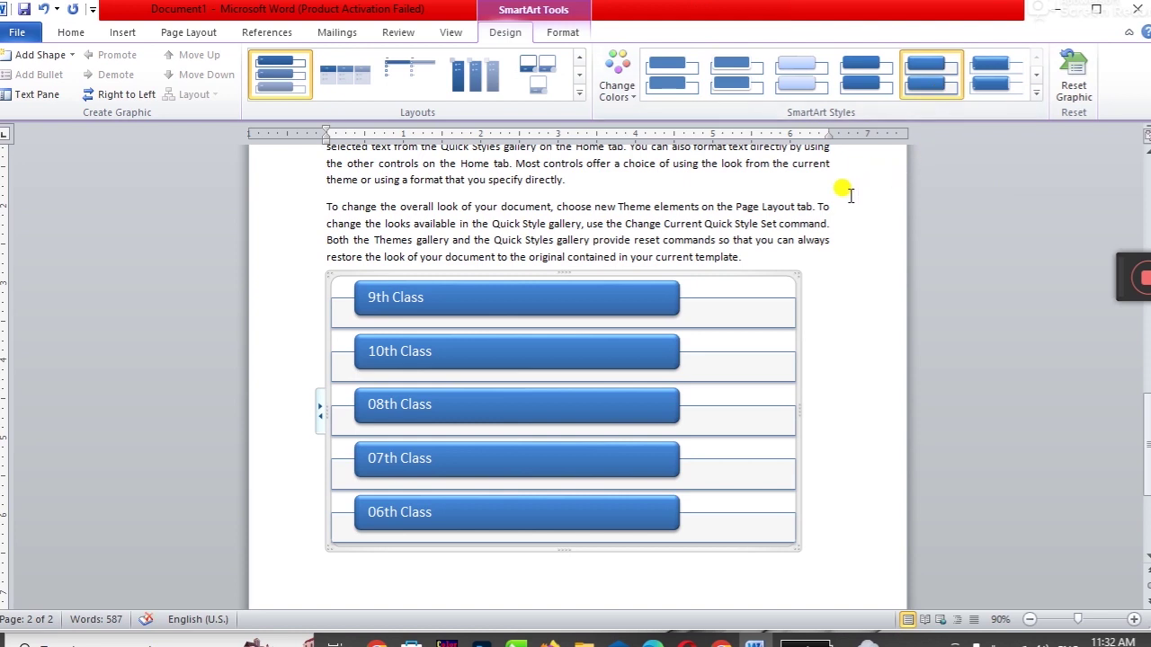
pyautogui.hotkey('ctrl', 'z')
pyautogui.hotkey('ctrl', 'z')
pyautogui.hotkey('ctrl', 'z')
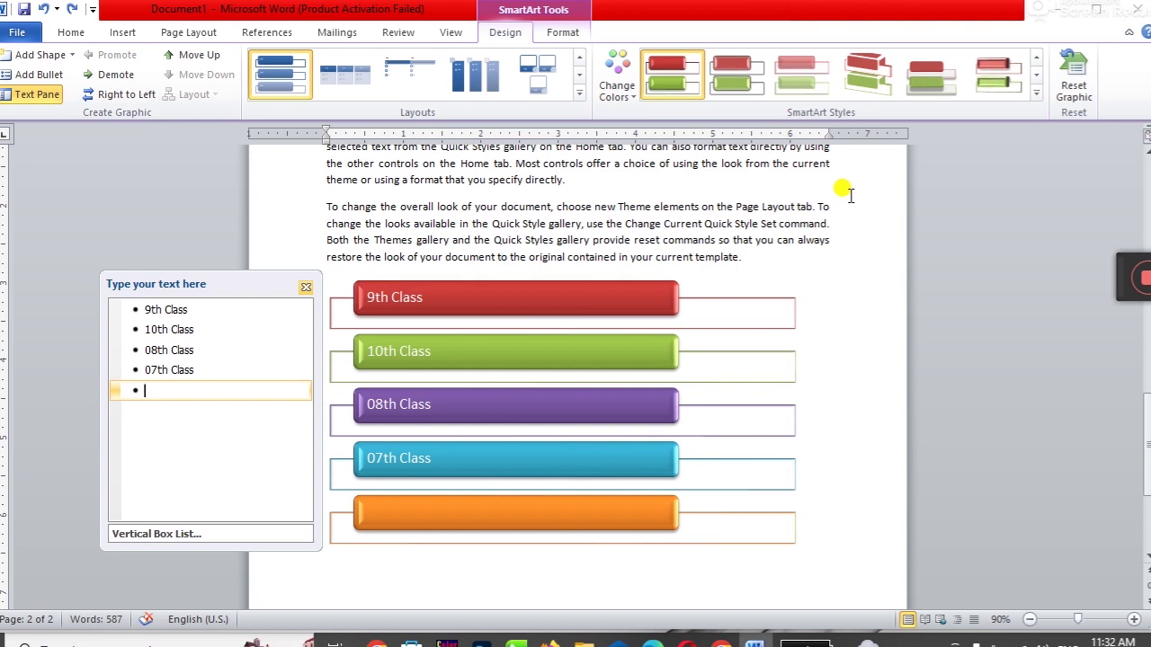
pyautogui.write('06th Class')
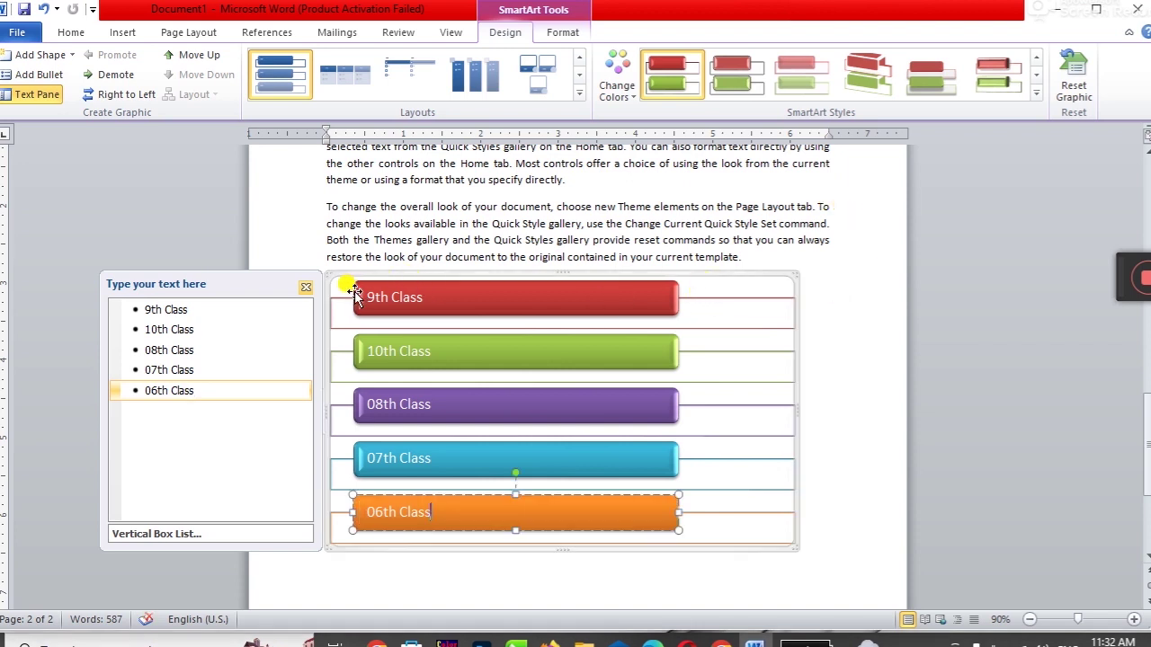
pyautogui.click(306, 288)
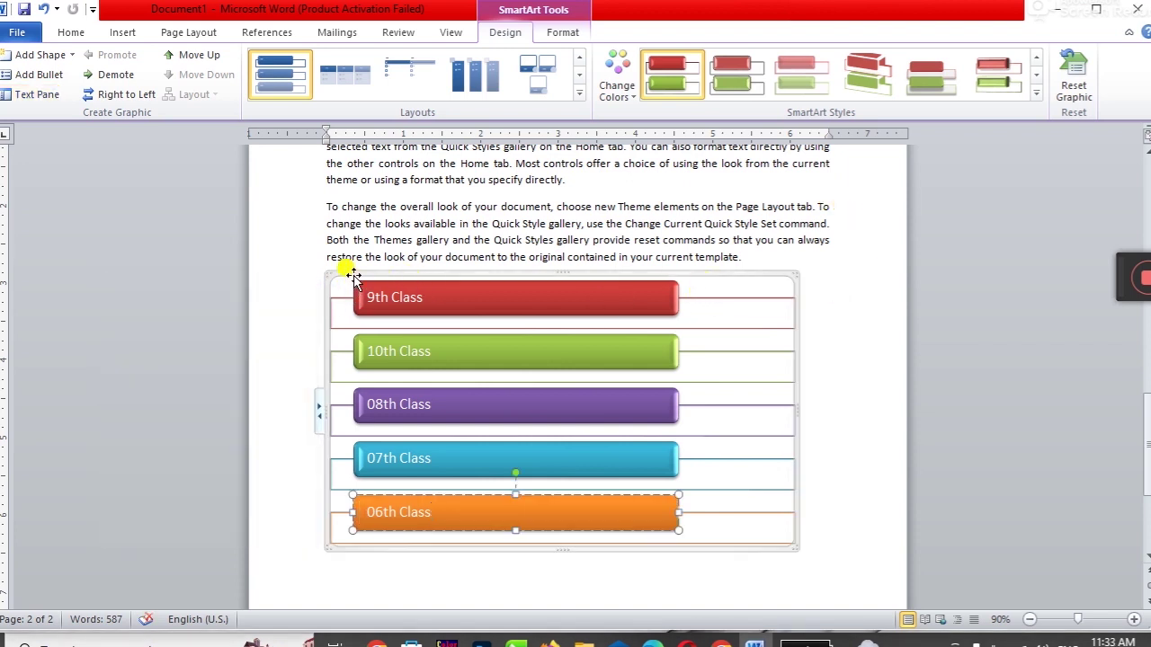
pyautogui.click(561, 330)
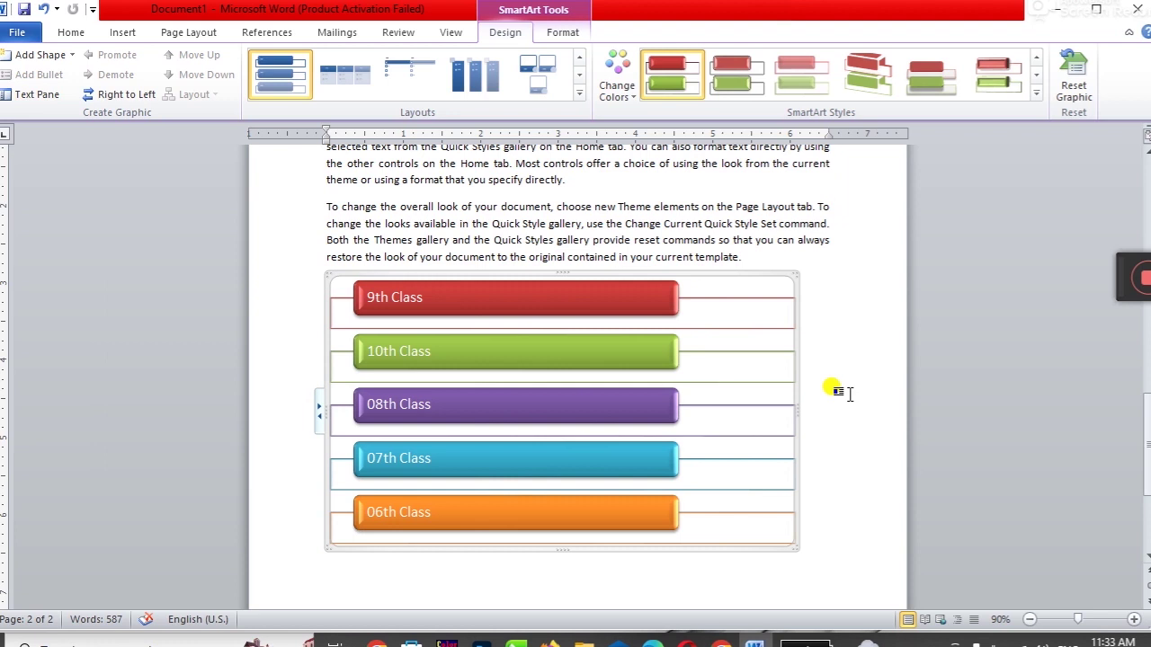
# Step: Switch the class SmartArt to the circle-pictures-on-bars layout with a double arrow
pyautogui.click(581, 99)
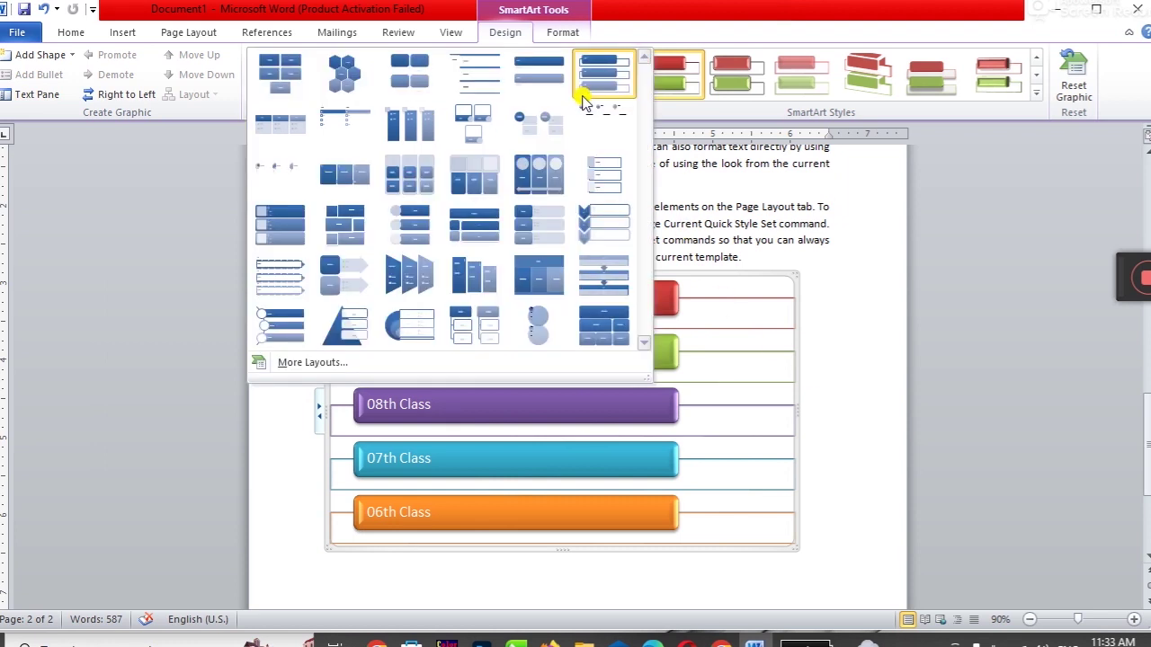
pyautogui.click(538, 172)
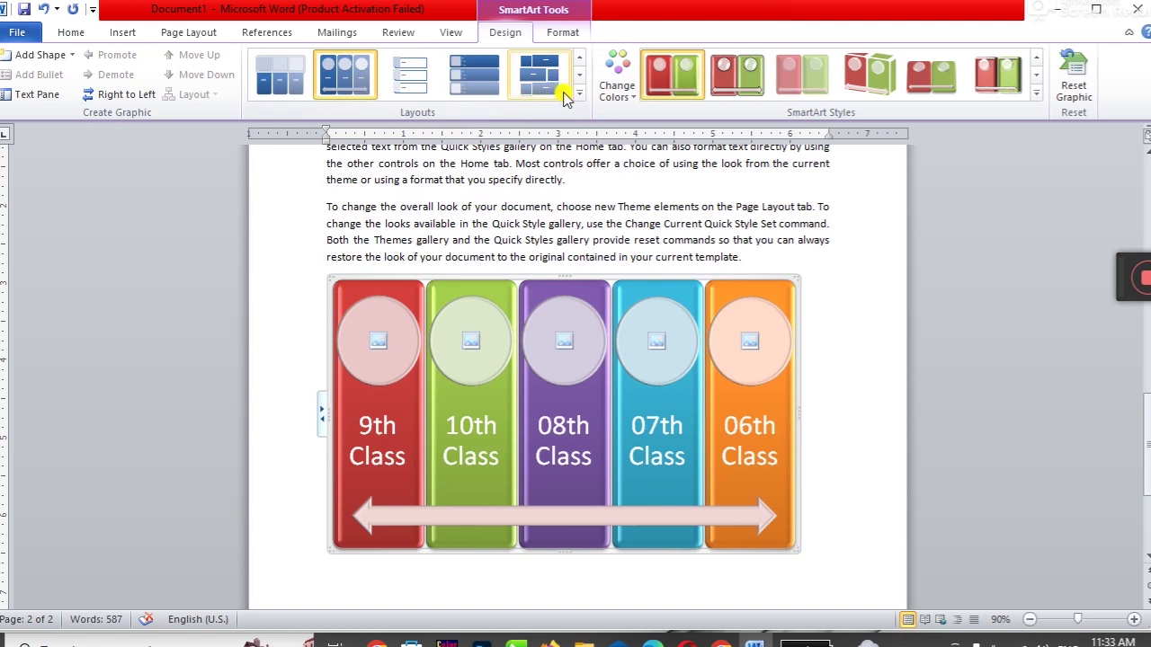
pyautogui.click(297, 81)
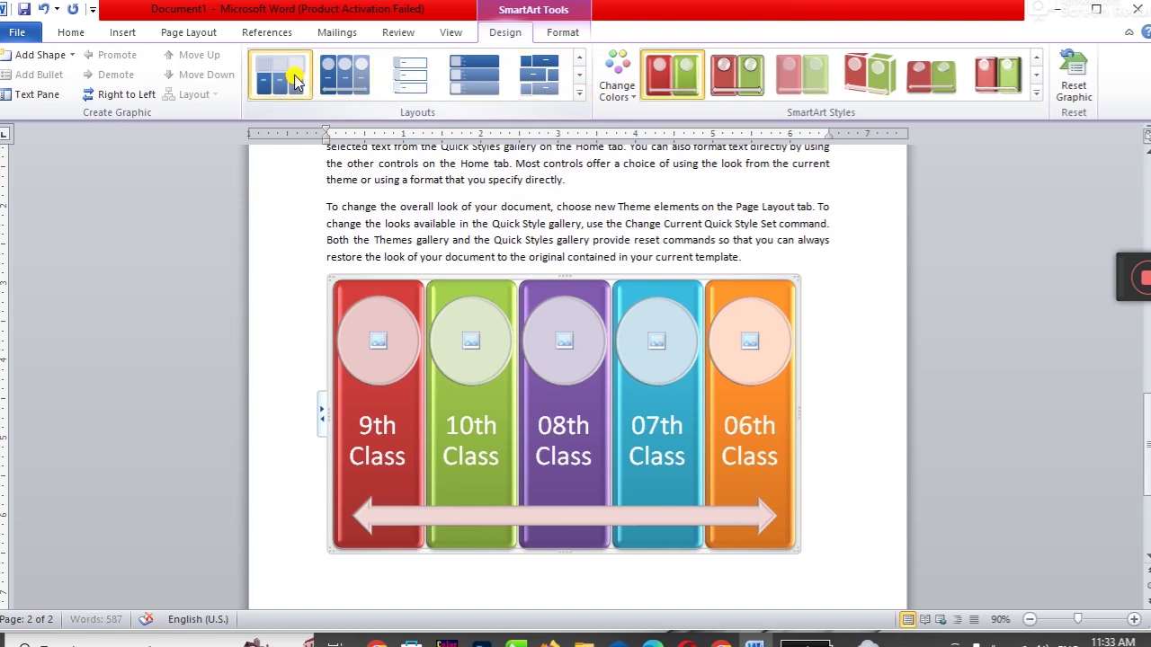
pyautogui.click(341, 79)
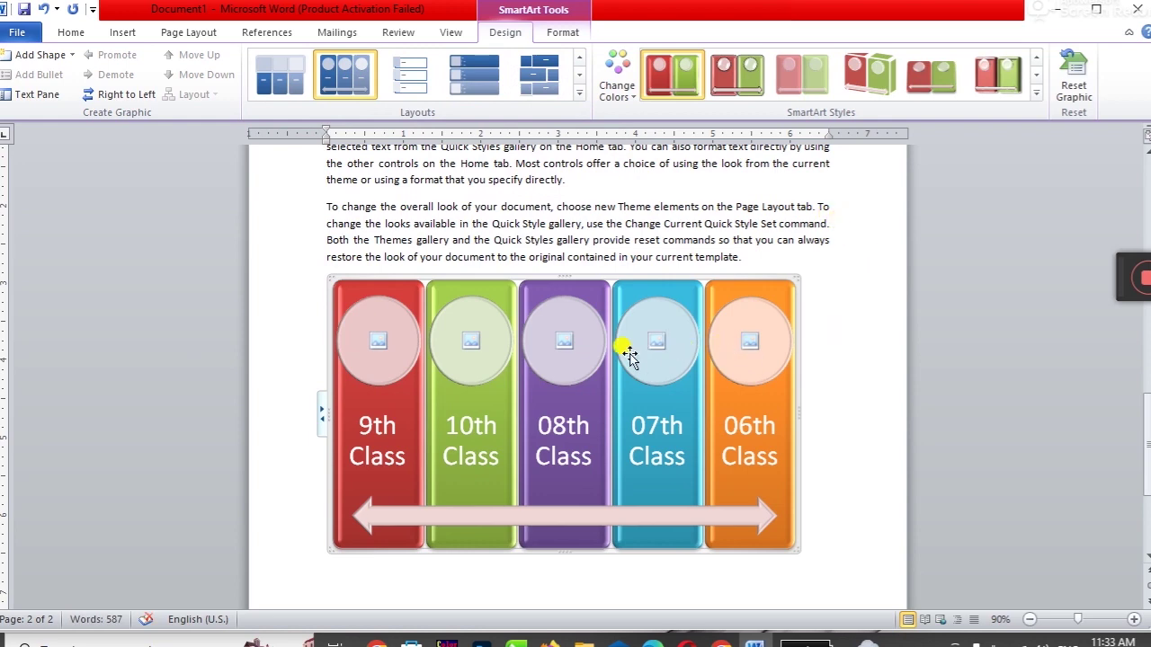
# Step: Fill the first three circles with logo.png, one.jpg and image.jpg
pyautogui.click(377, 345)
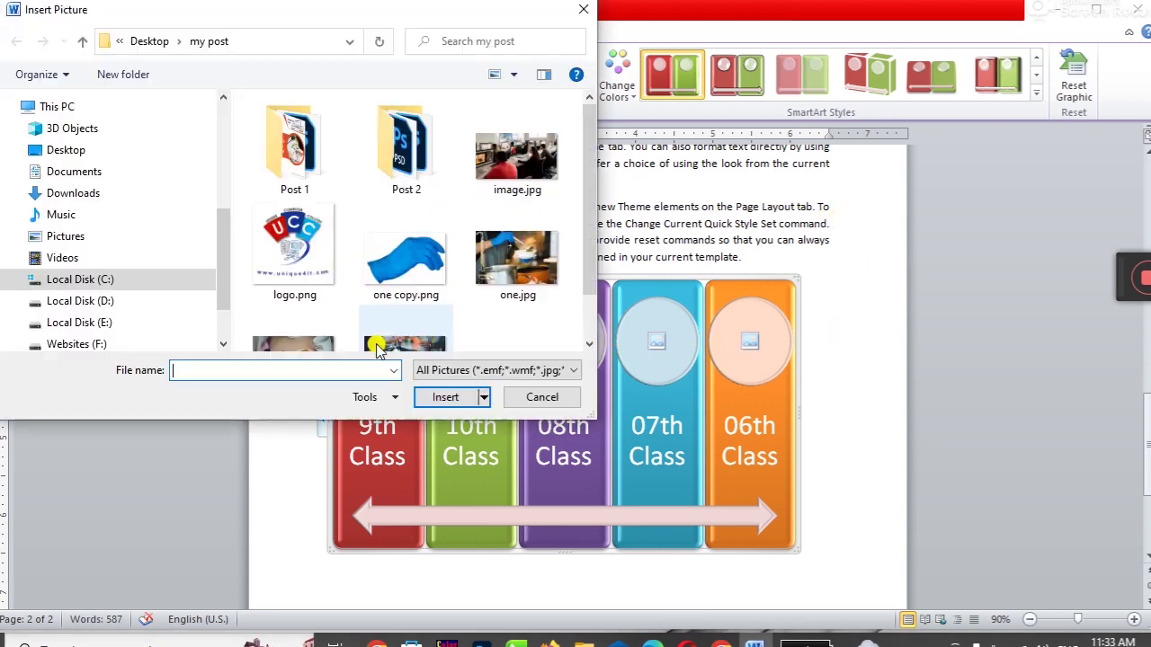
pyautogui.doubleClick(290, 241)
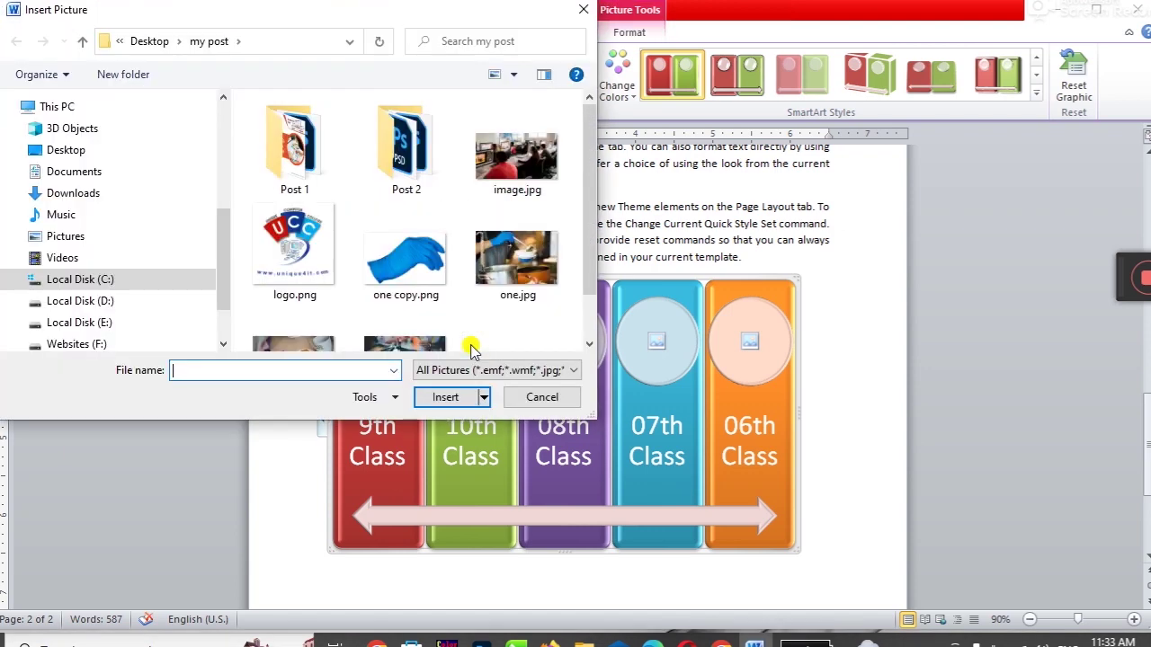
pyautogui.doubleClick(499, 275)
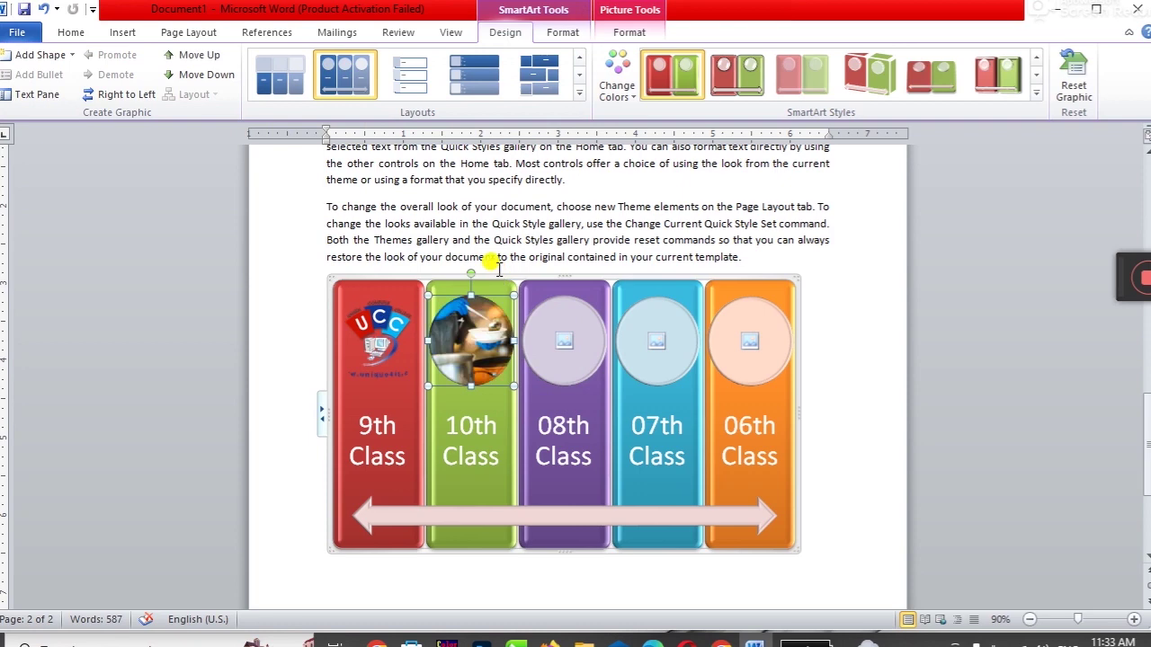
pyautogui.click(565, 342)
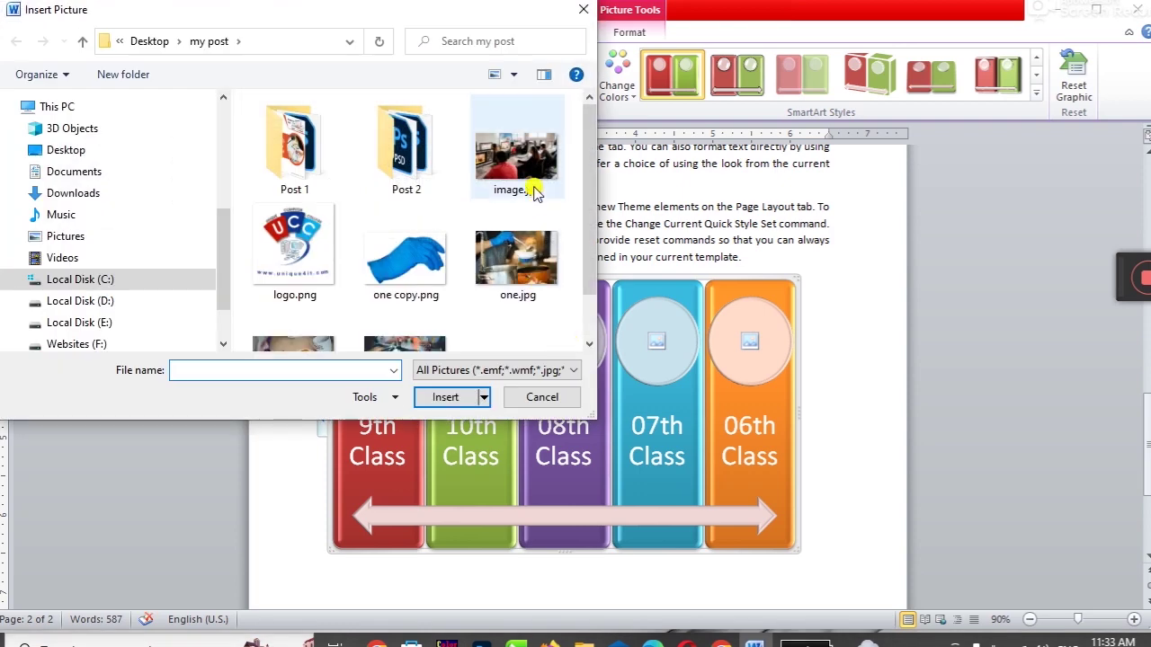
pyautogui.doubleClick(517, 162)
pyautogui.click(831, 237)
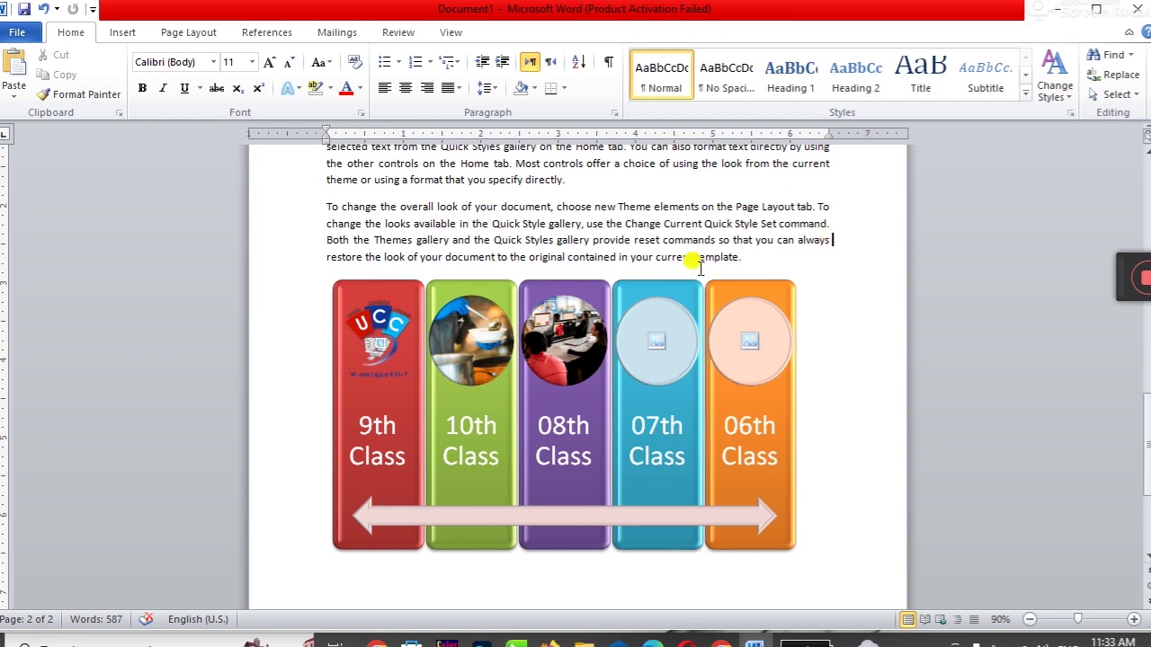
# Step: Select the class picture SmartArt graphic on the page
pyautogui.scroll(2, 801, 321)
pyautogui.scroll(-4, 797, 405)
pyautogui.click(794, 448)
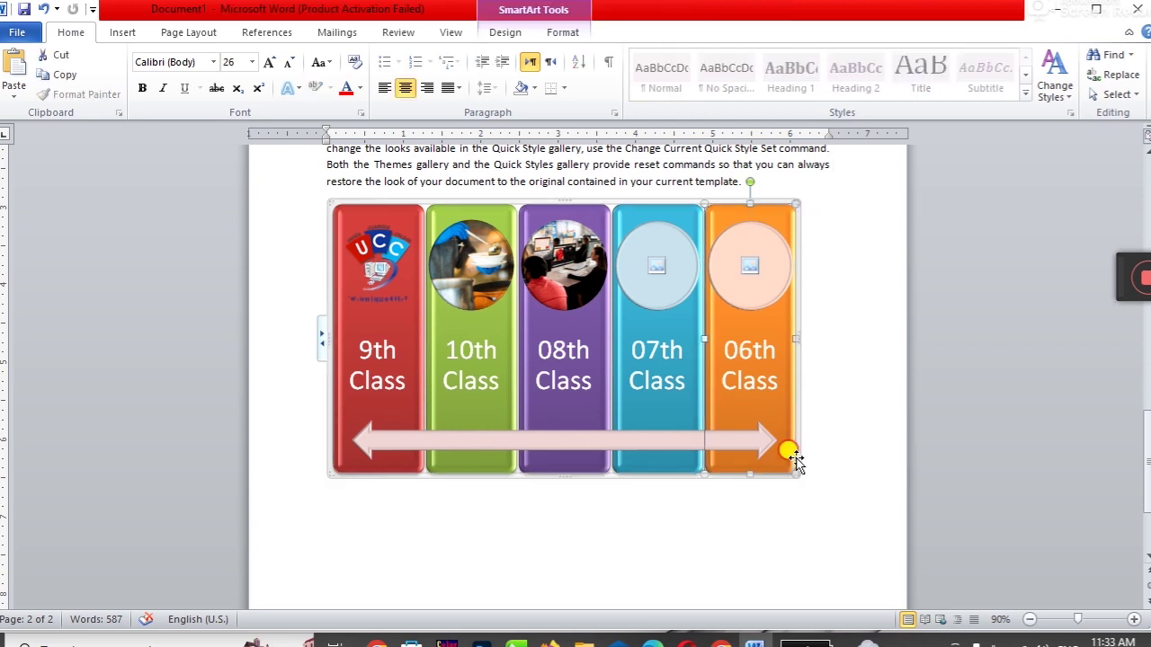
# Step: Delete the whole class picture SmartArt and bring up the SmartArt chooser again
pyautogui.click(795, 460)
pyautogui.press('Delete')
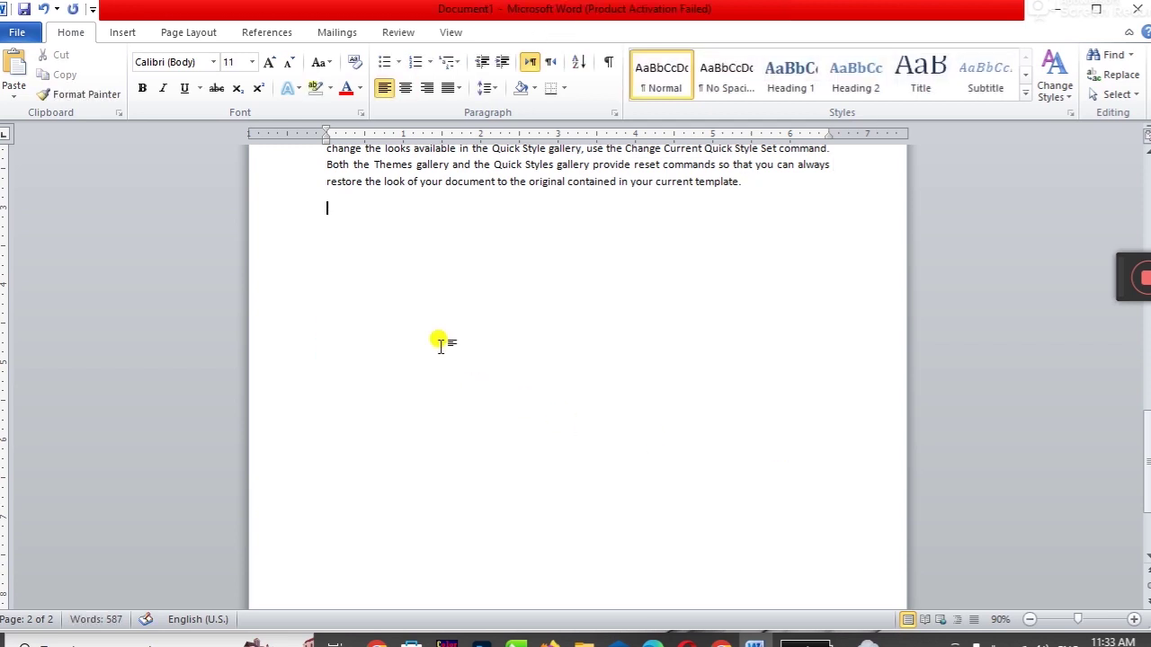
pyautogui.keyDown('ctrl'); pyautogui.scroll(2, 450, 355); pyautogui.keyUp('ctrl')
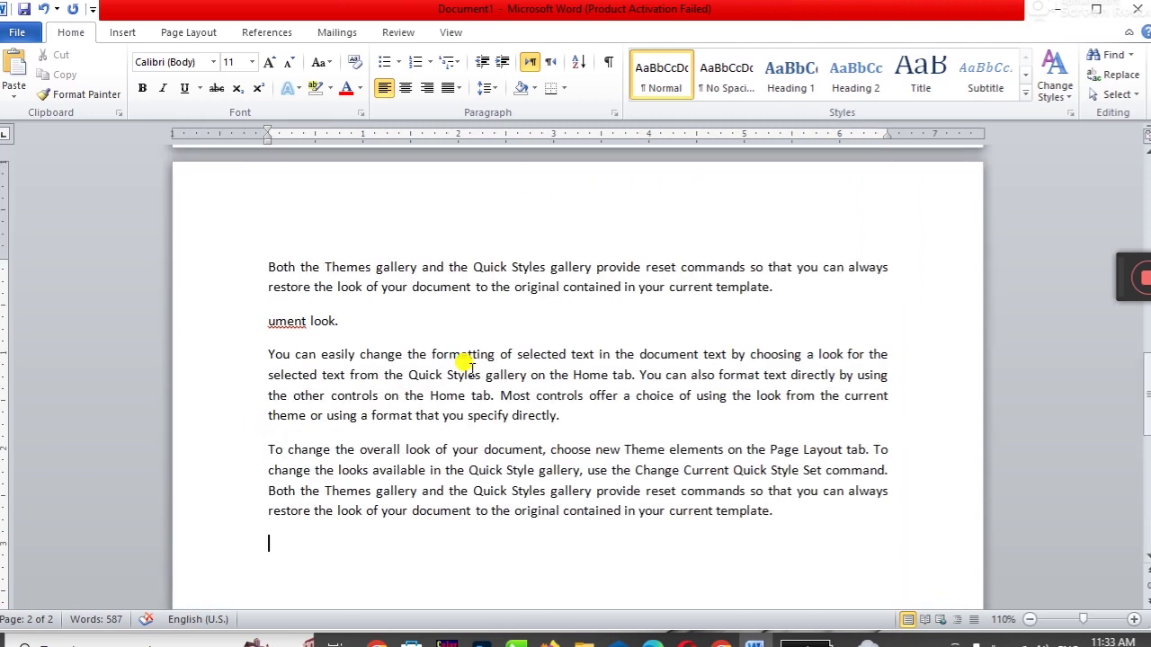
pyautogui.scroll(-3, 468, 367)
pyautogui.click(122, 31)
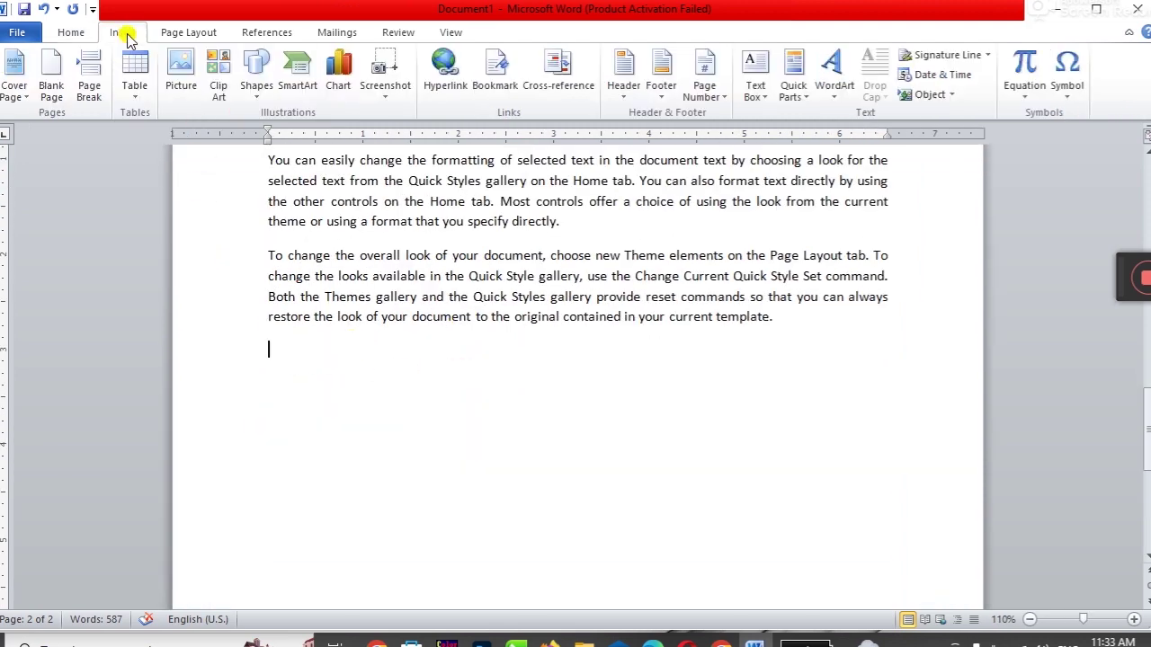
pyautogui.click(297, 72)
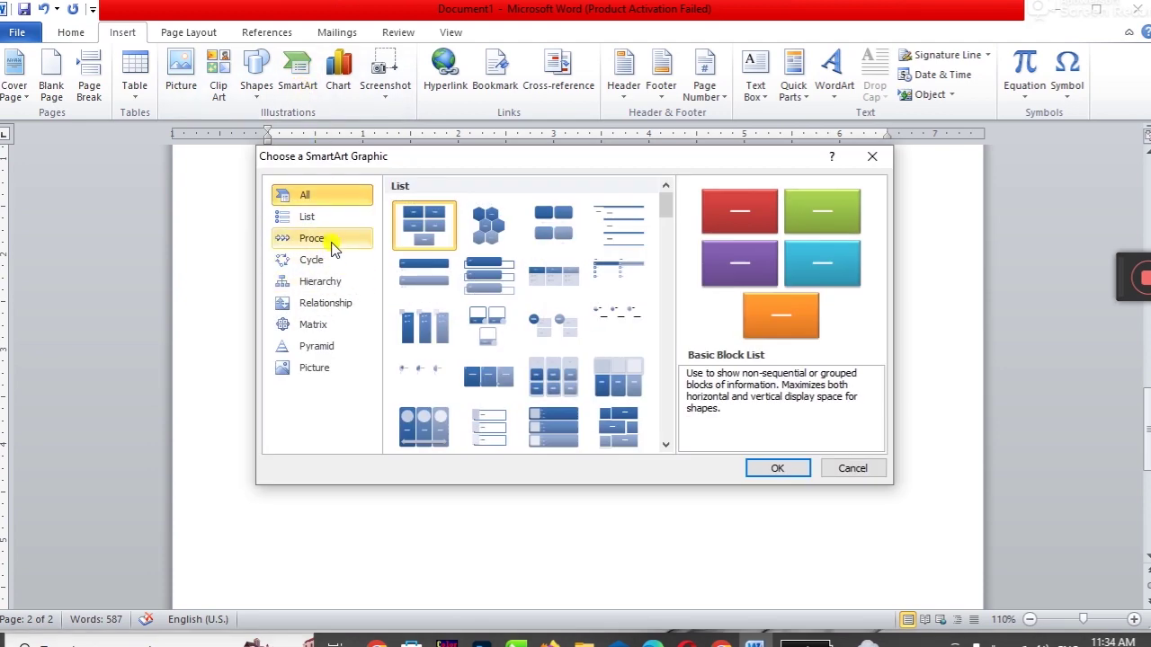
# Step: Insert an Alternating Flow process diagram and give it a shaded style
pyautogui.click(332, 251)
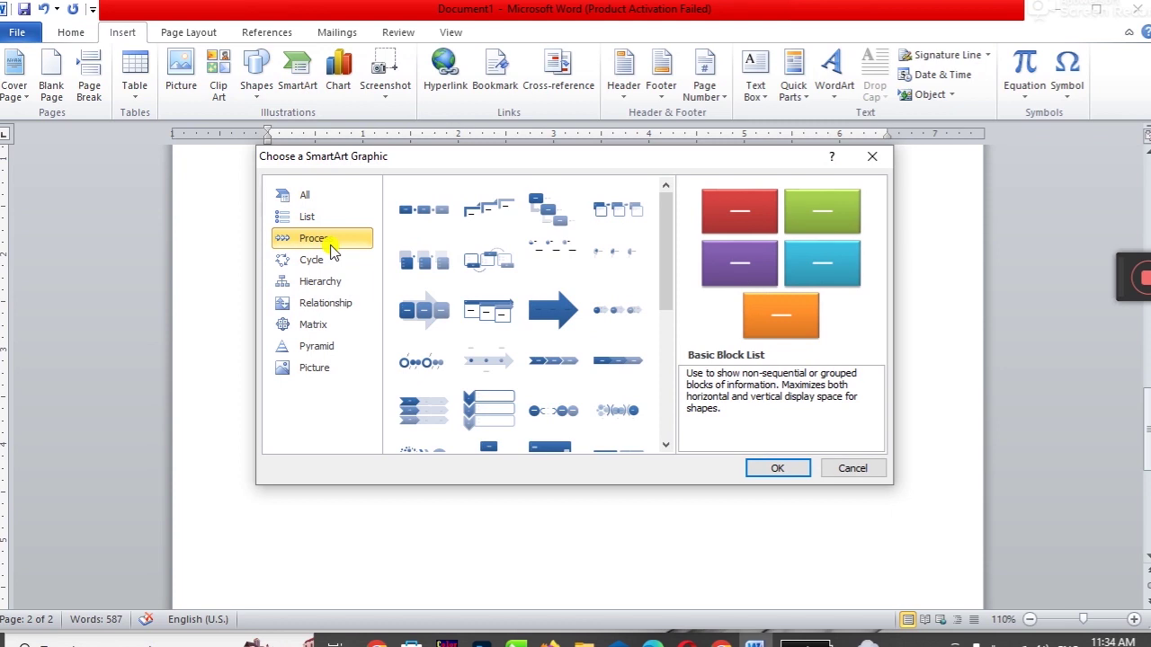
pyautogui.click(498, 260)
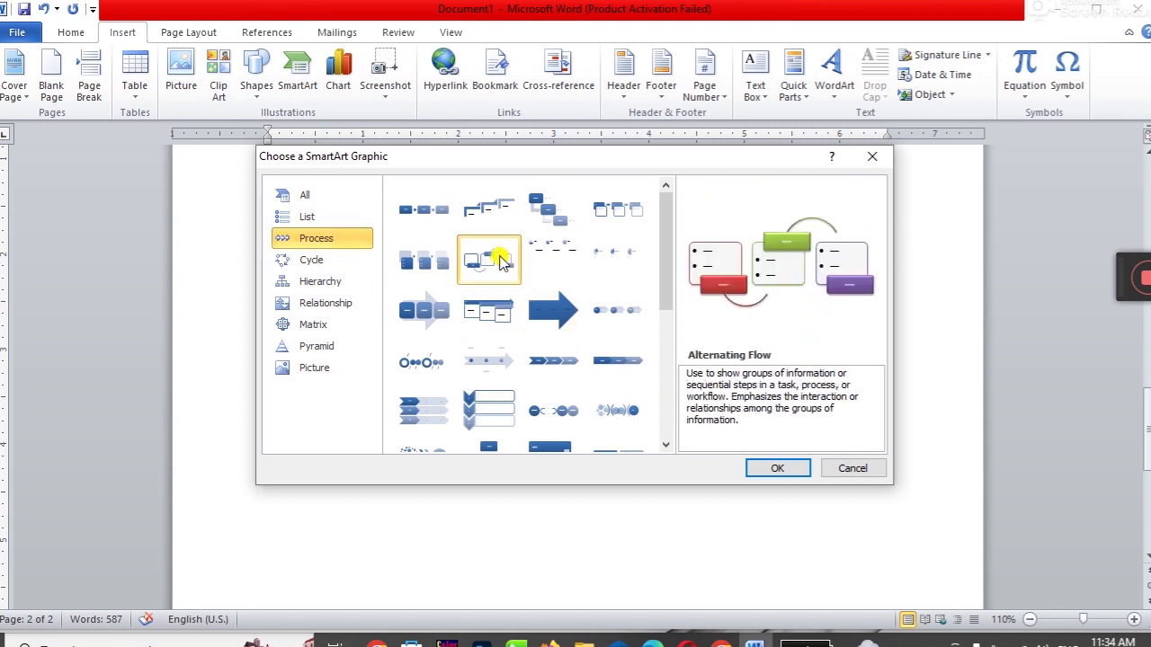
pyautogui.click(785, 466)
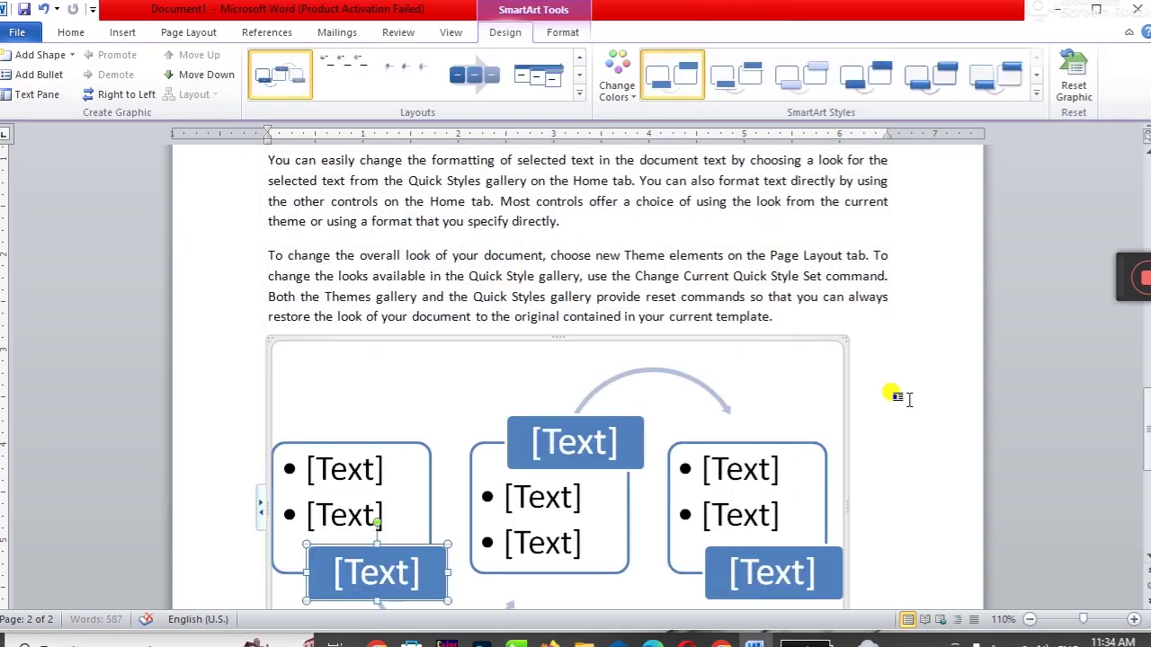
pyautogui.click(927, 90)
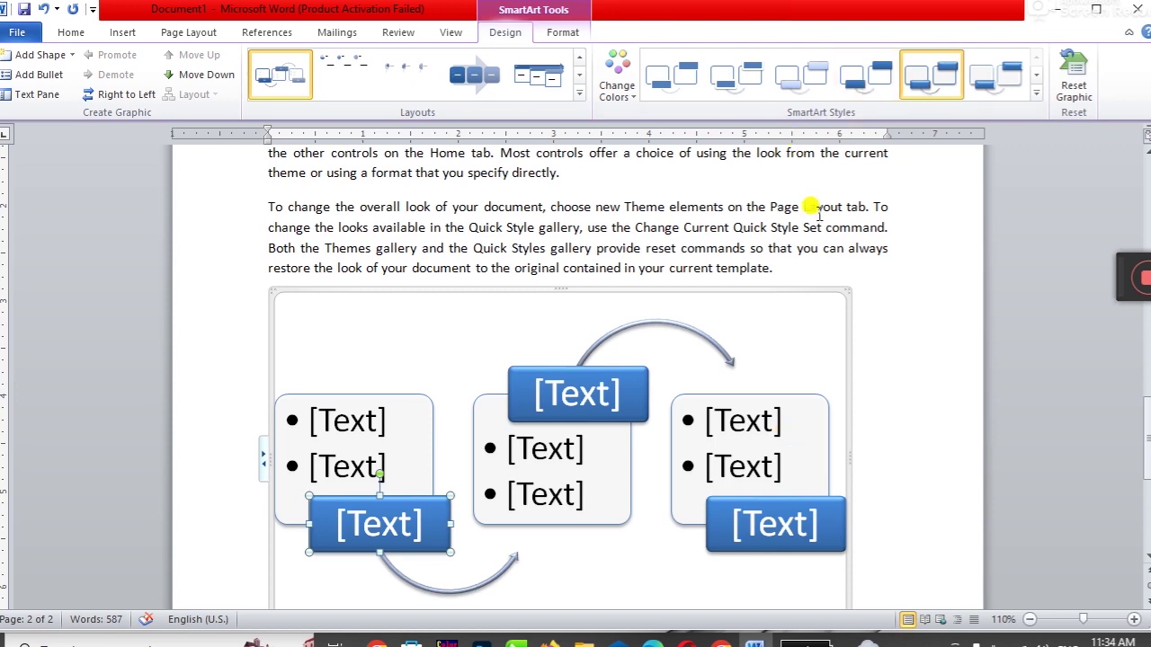
# Step: Try stacked arrow process and cycle layouts, then undo to remove the diagram
pyautogui.click(523, 64)
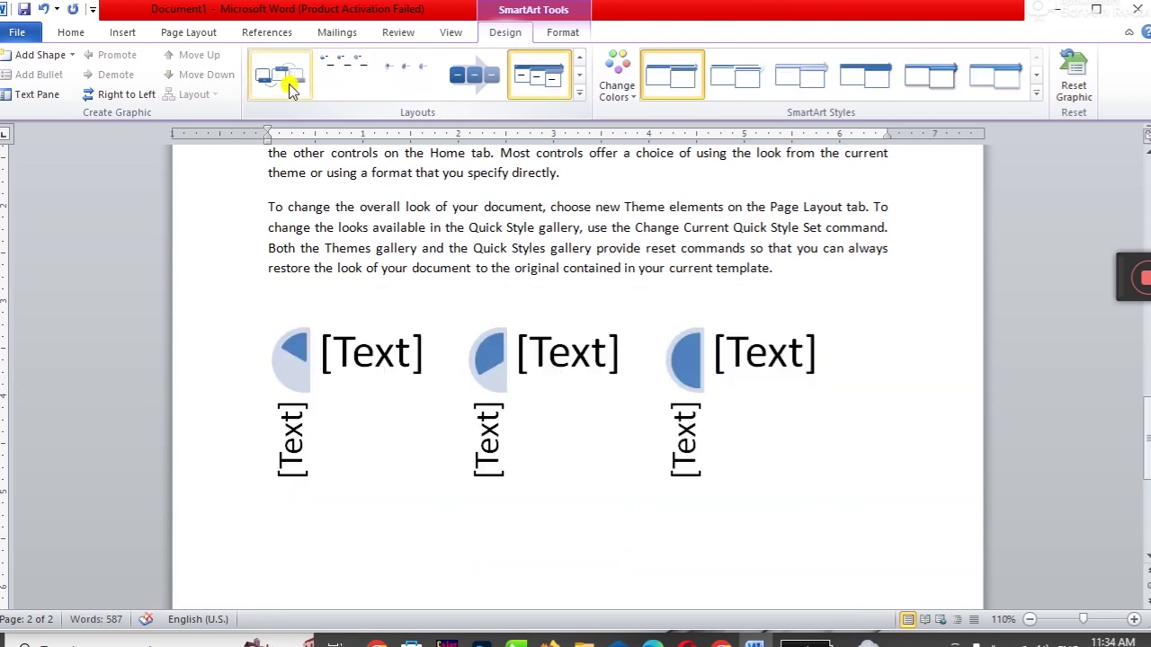
pyautogui.click(473, 80)
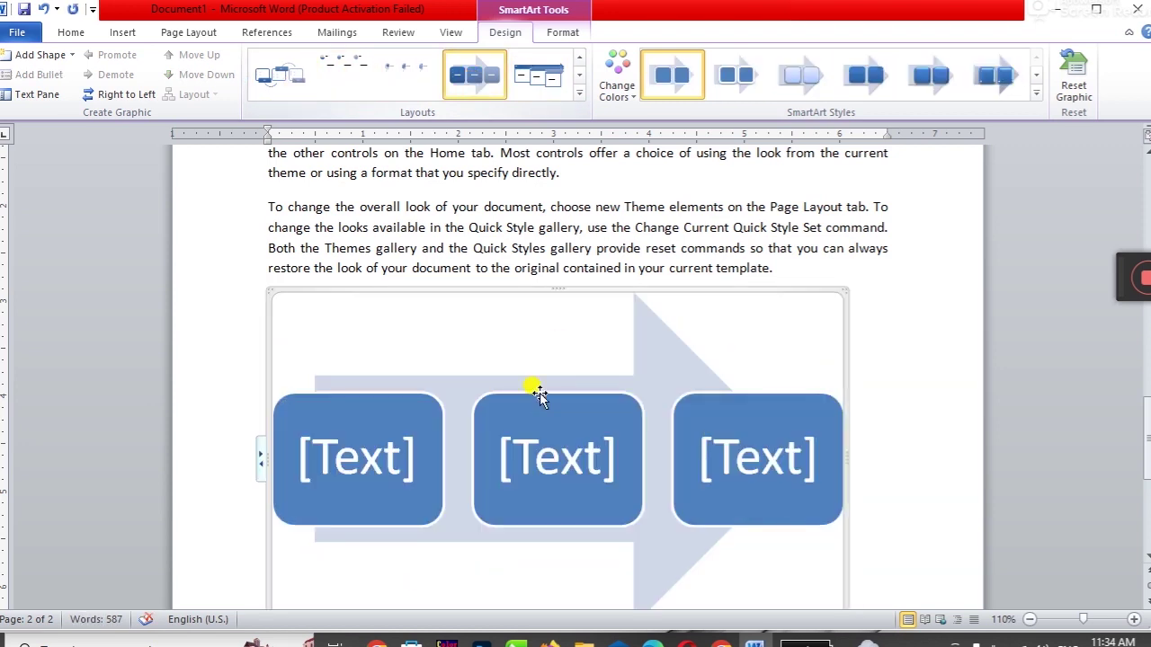
pyautogui.click(579, 92)
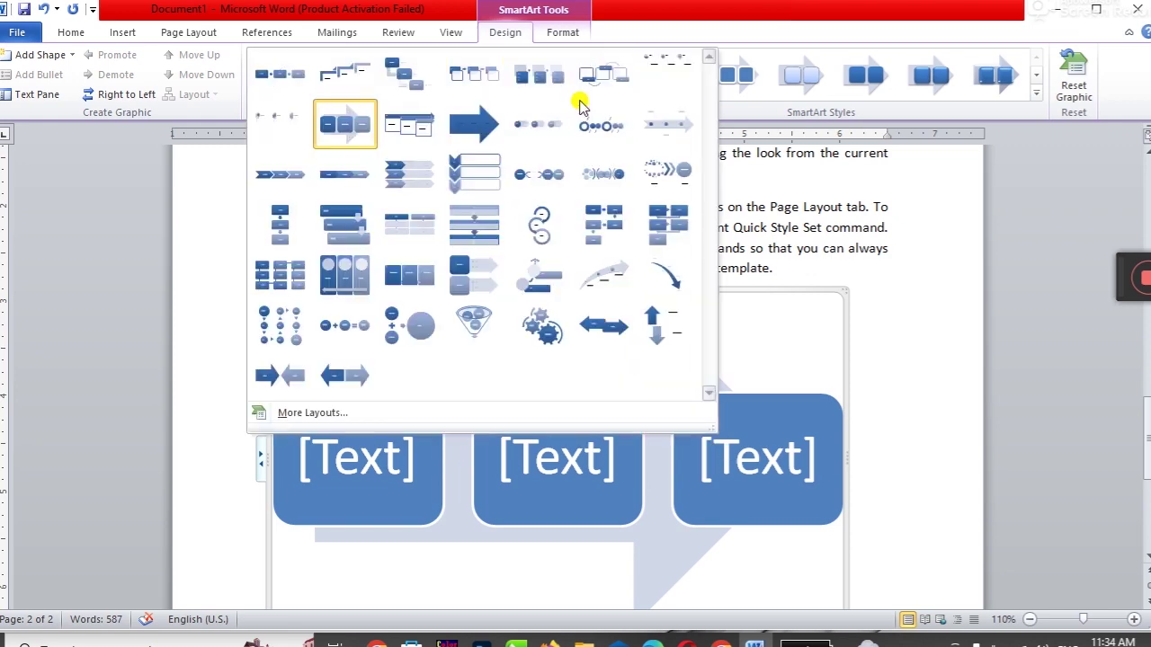
pyautogui.click(539, 230)
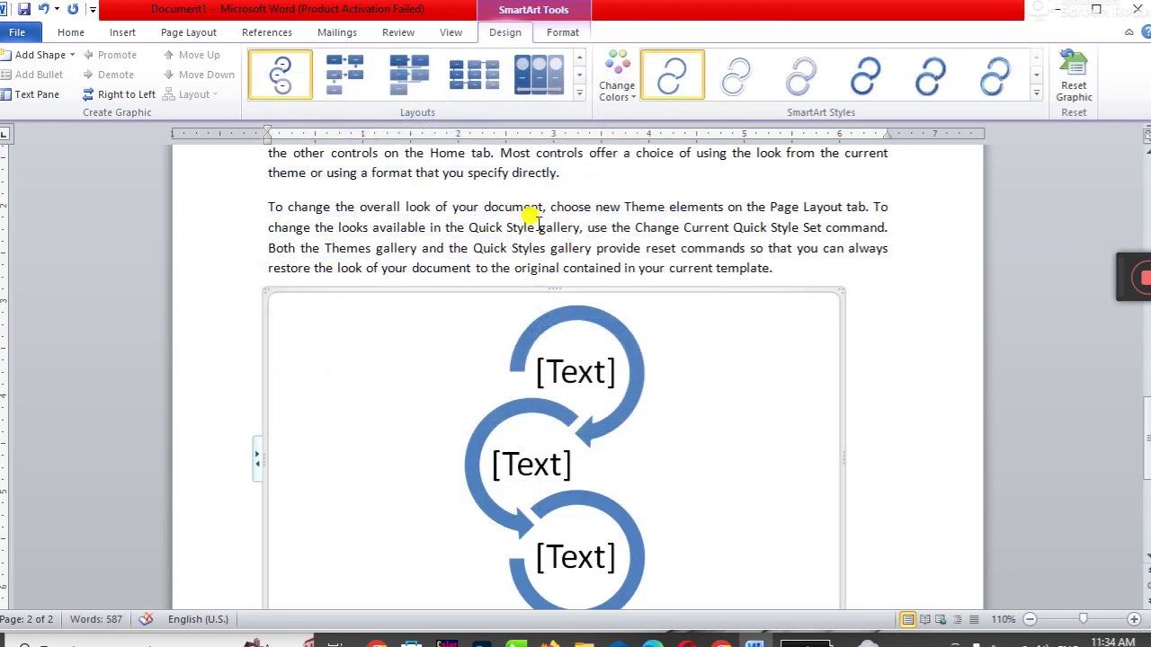
pyautogui.hotkey('ctrl', 'z')
pyautogui.hotkey('ctrl', 'z')
pyautogui.hotkey('ctrl', 'z')
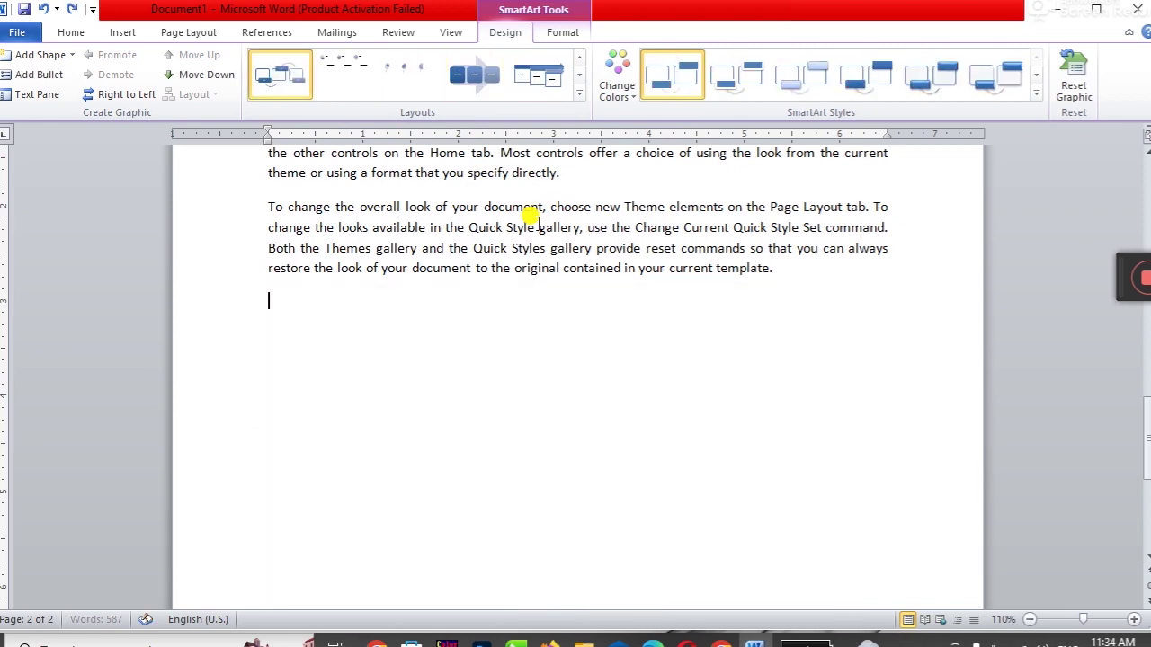
pyautogui.click(123, 34)
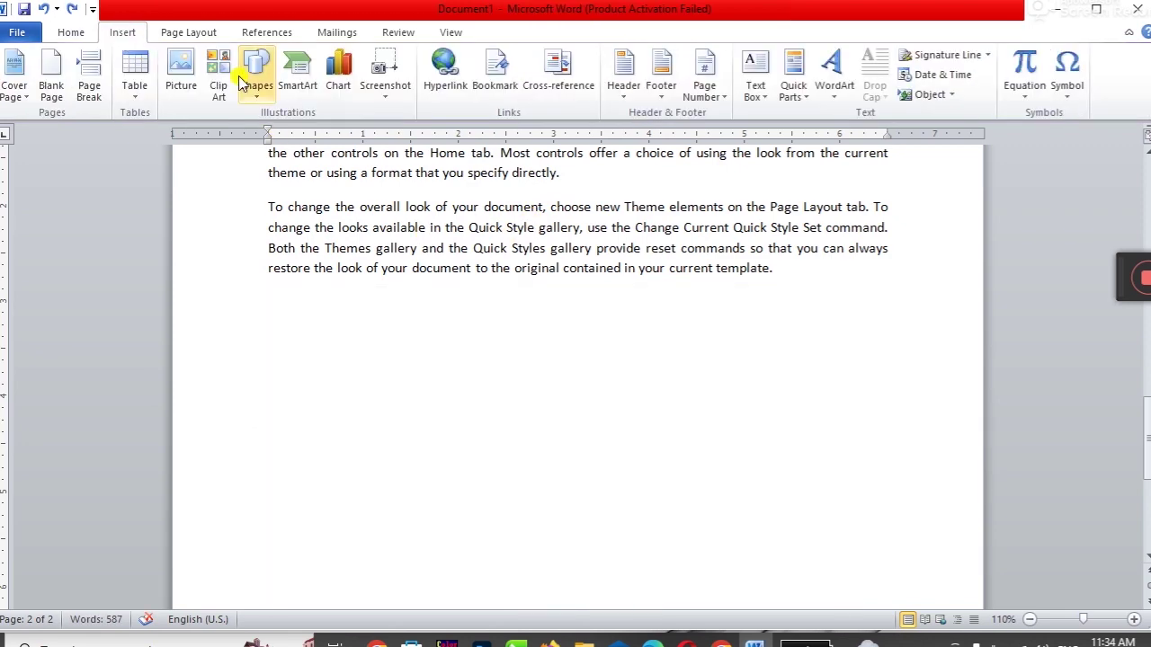
# Step: Insert a Hierarchy Organization Chart SmartArt below the paragraph
pyautogui.click(299, 76)
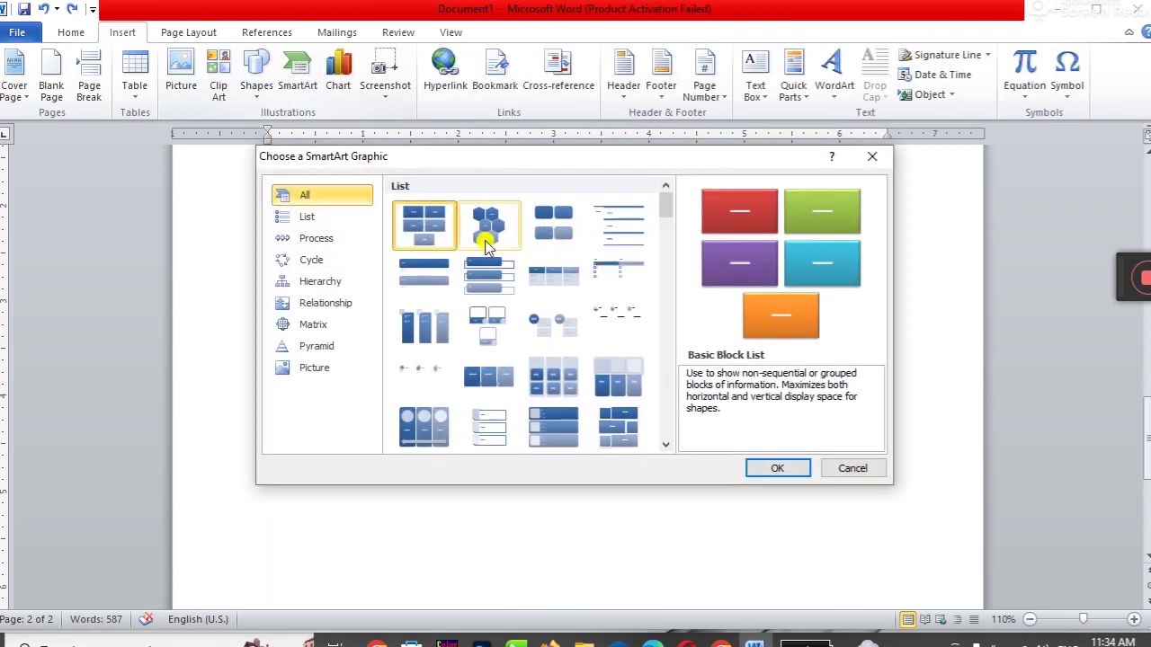
pyautogui.click(334, 284)
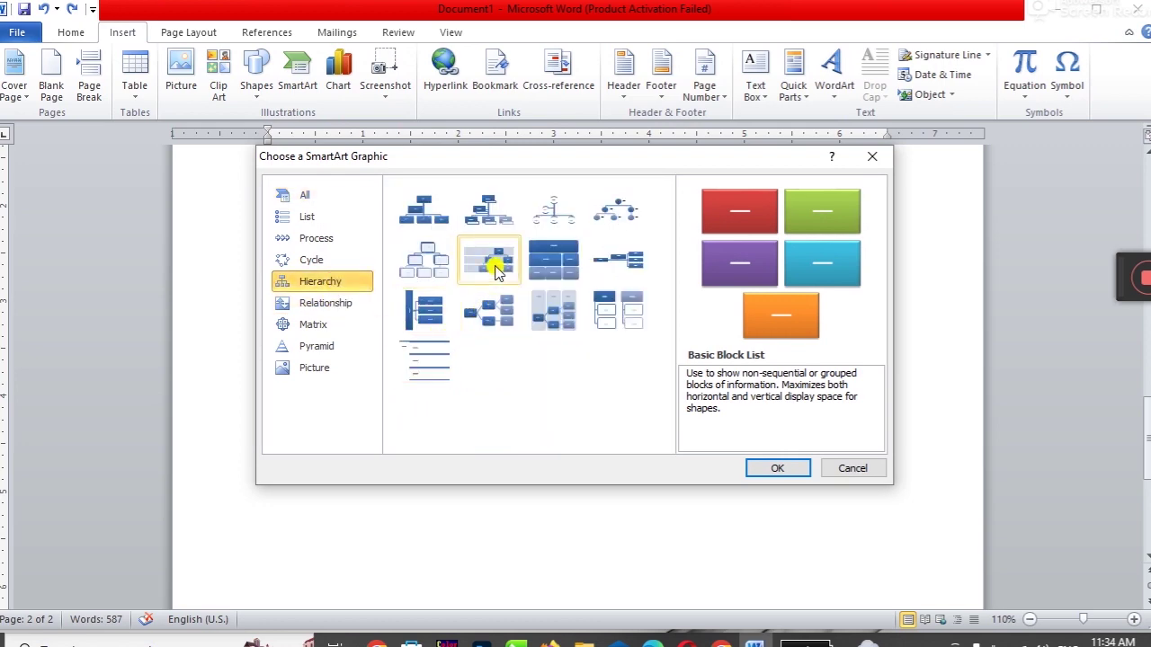
pyautogui.click(433, 216)
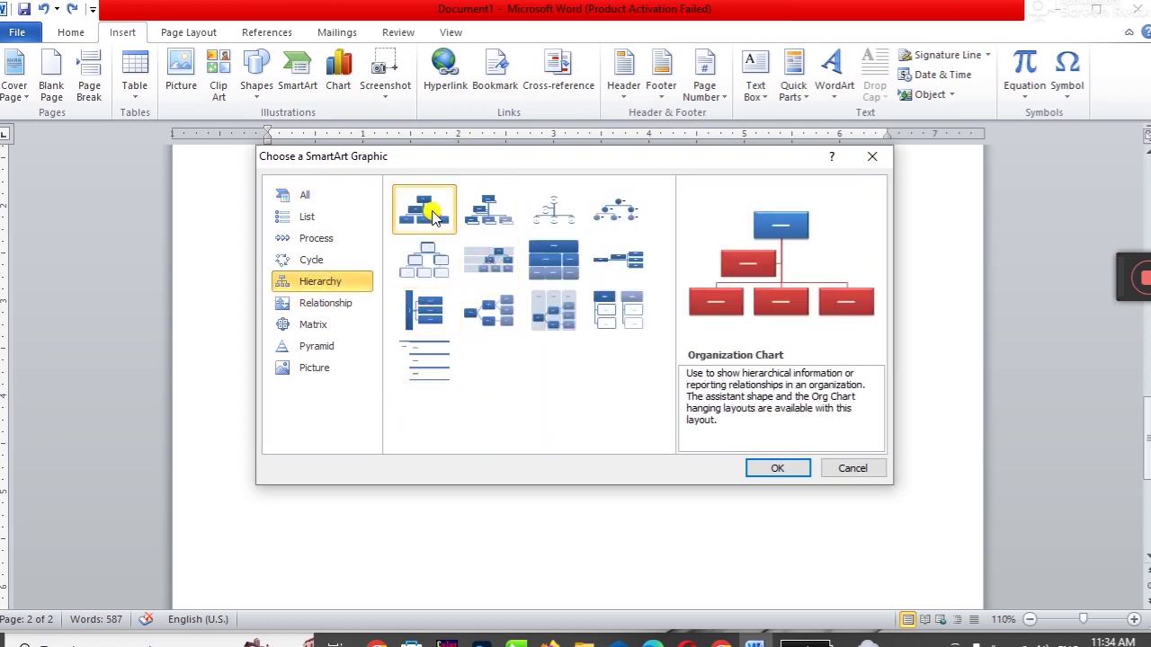
pyautogui.click(777, 469)
pyautogui.scroll(-2, 899, 408)
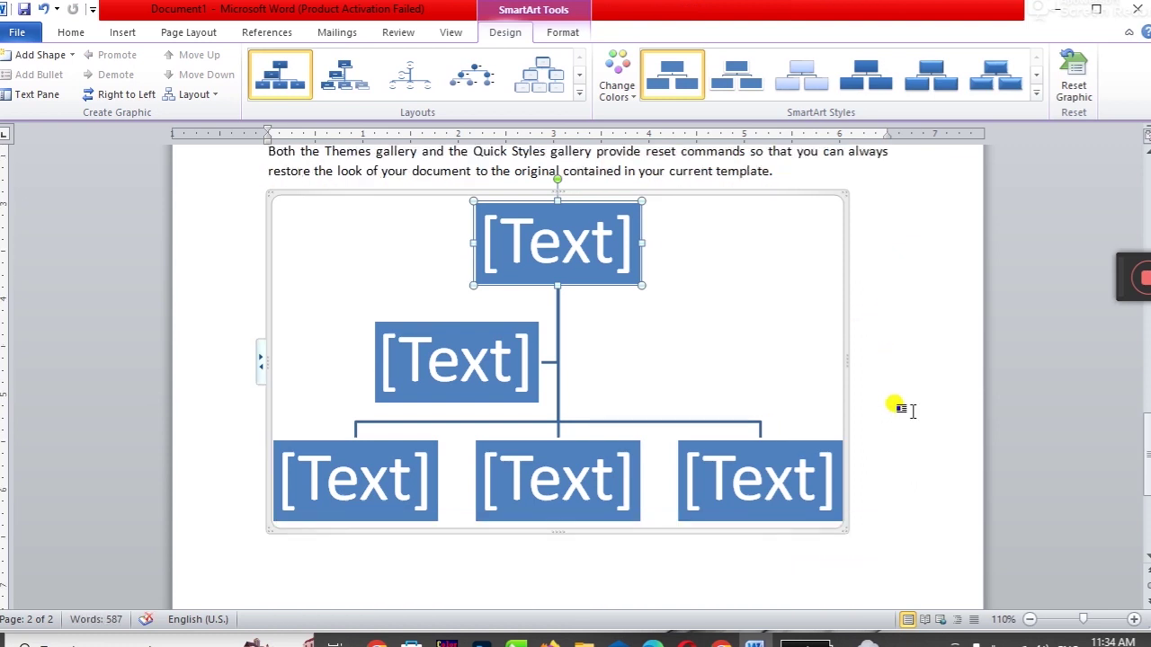
# Step: Label the top box CHAIRMAN and the second-level box GM
pyautogui.click(555, 244)
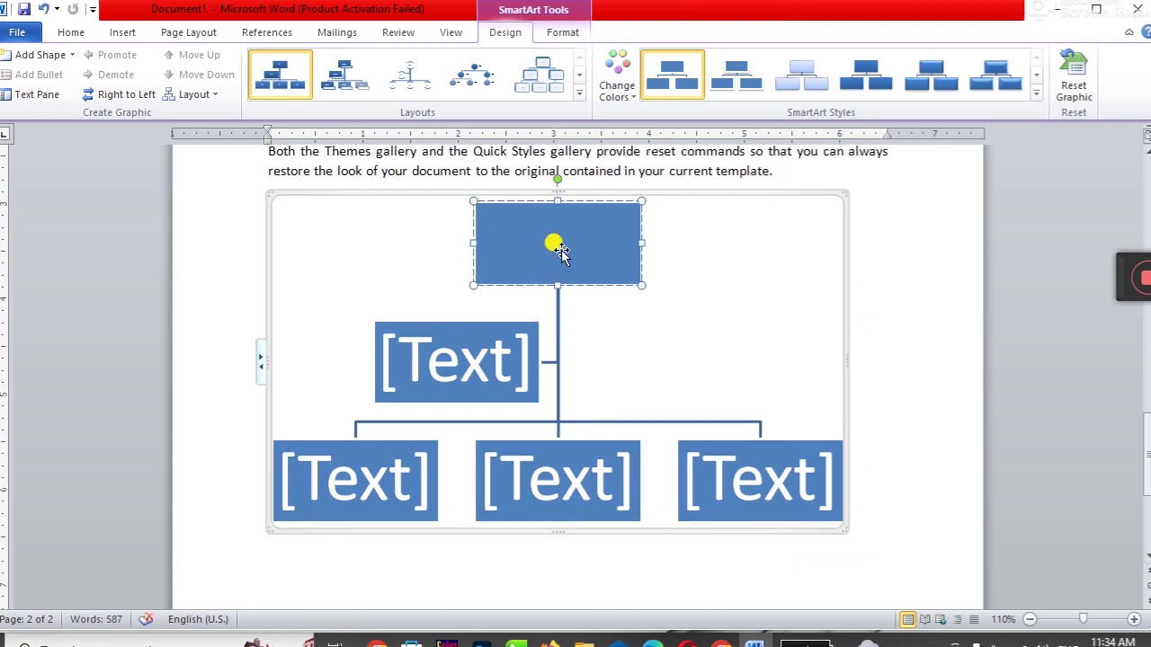
pyautogui.write('CHAIRMAN')
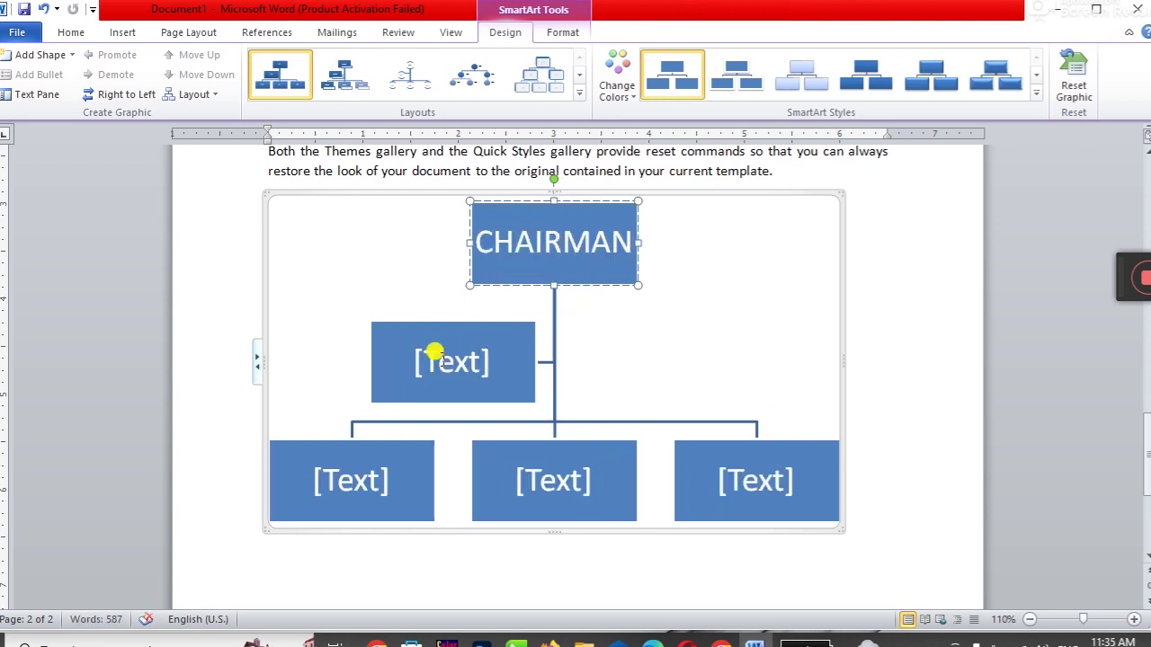
pyautogui.click(437, 355)
pyautogui.write('GM')
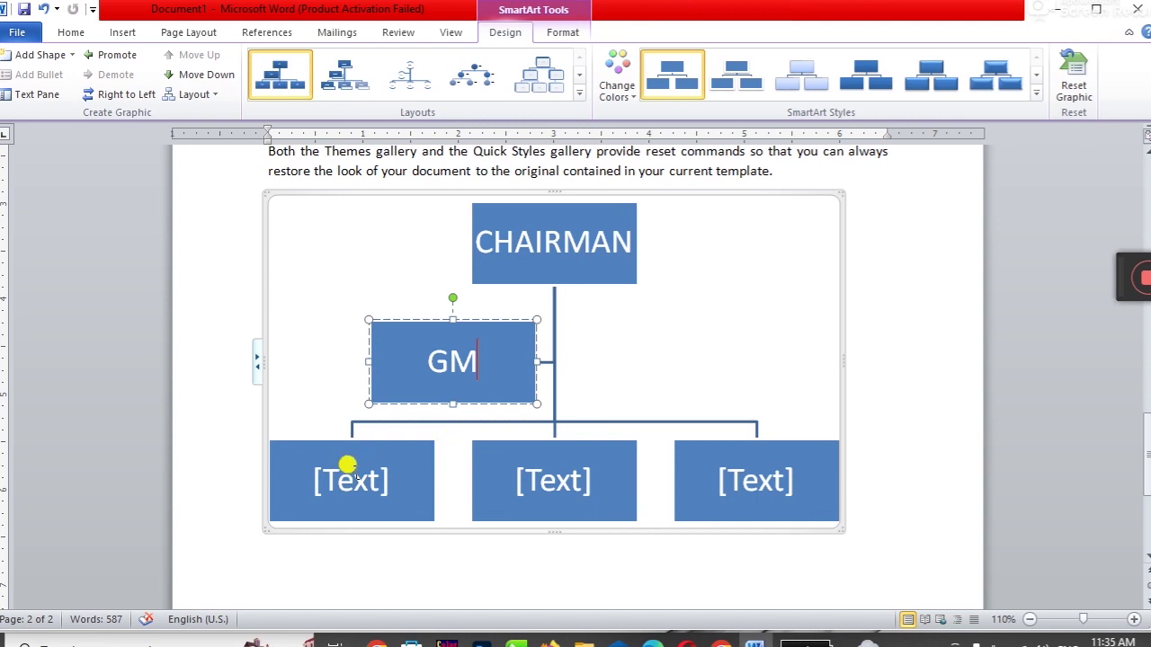
# Step: Fill the bottom boxes with MANAGER ACCOUNTS, MANAGER ADMIN and MANAGER PRODUCTION
pyautogui.click(352, 458)
pyautogui.write('MANAGER ACCOUNTS')
pyautogui.click(608, 479)
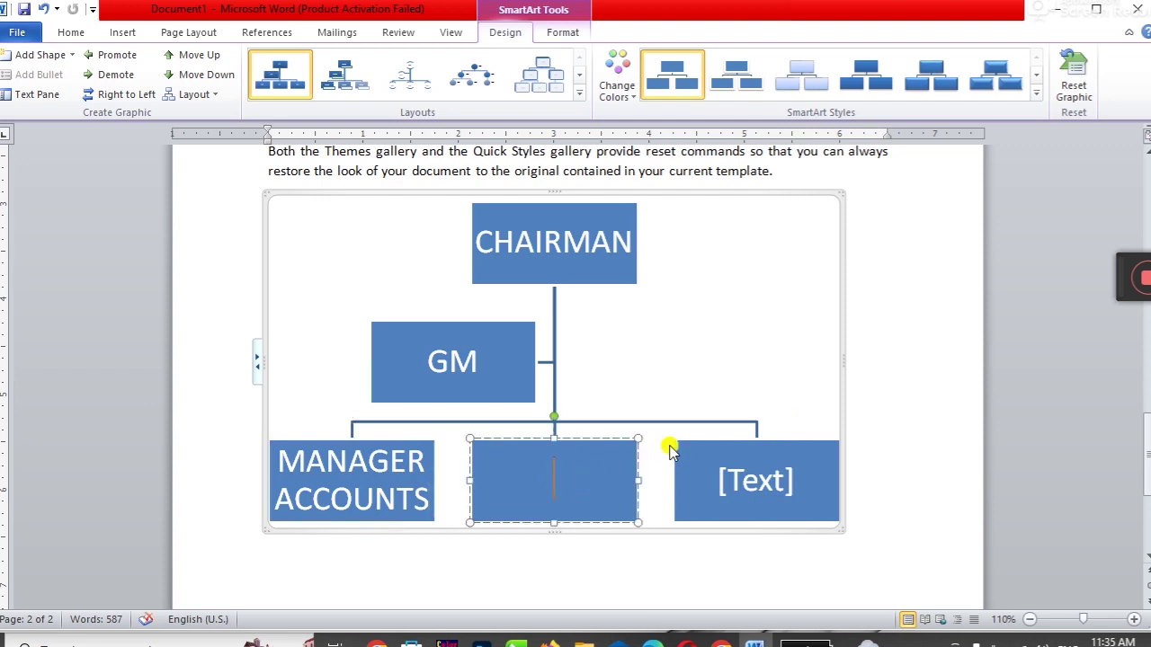
pyautogui.write('MANAGER')
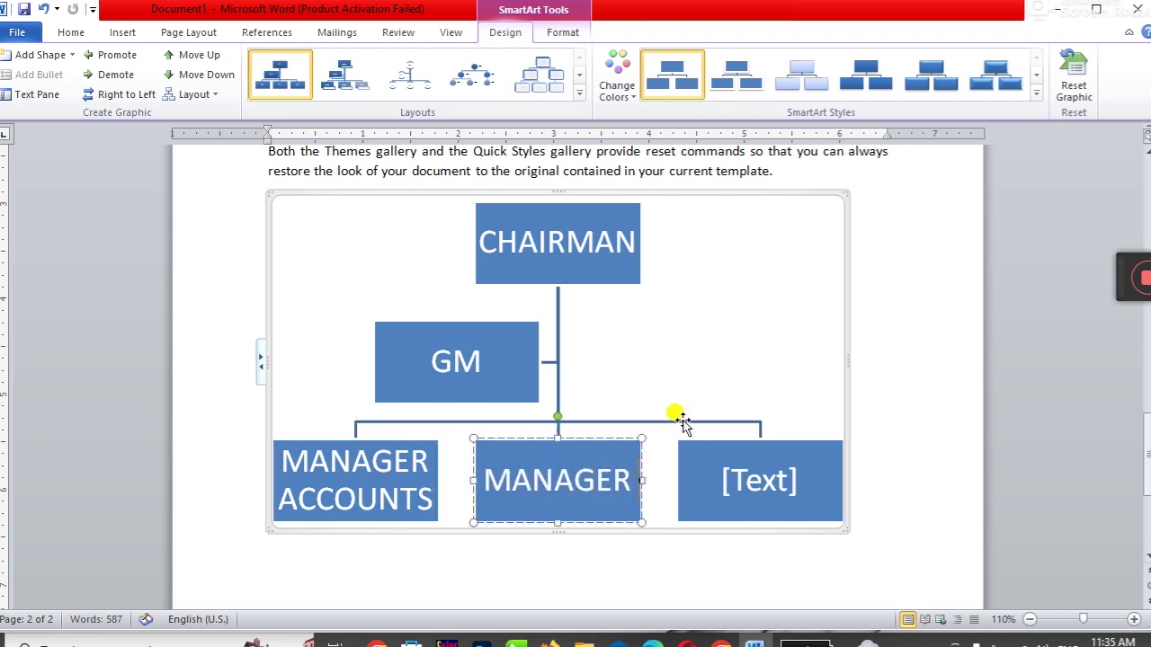
pyautogui.write(' ADMIN')
pyautogui.click(749, 487)
pyautogui.write('MANAGER')
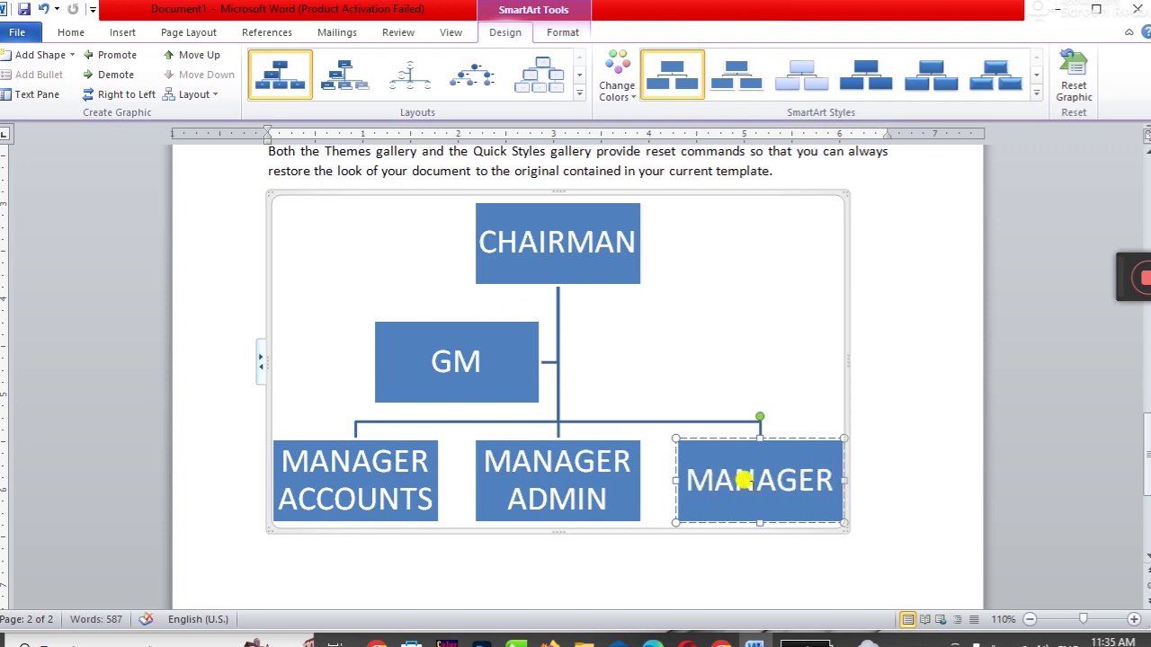
pyautogui.write(' PRODUCTION')
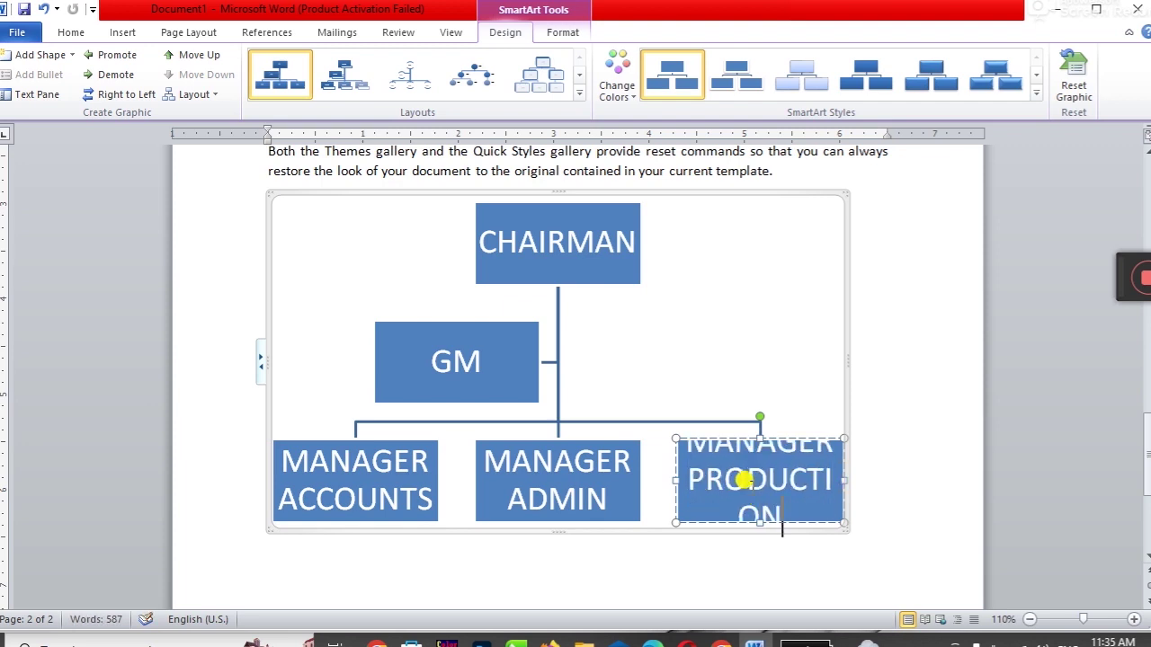
pyautogui.click(873, 360)
# Step: Apply the Colorful red-and-purple colour scheme to the org chart
pyautogui.click(659, 315)
pyautogui.click(1036, 91)
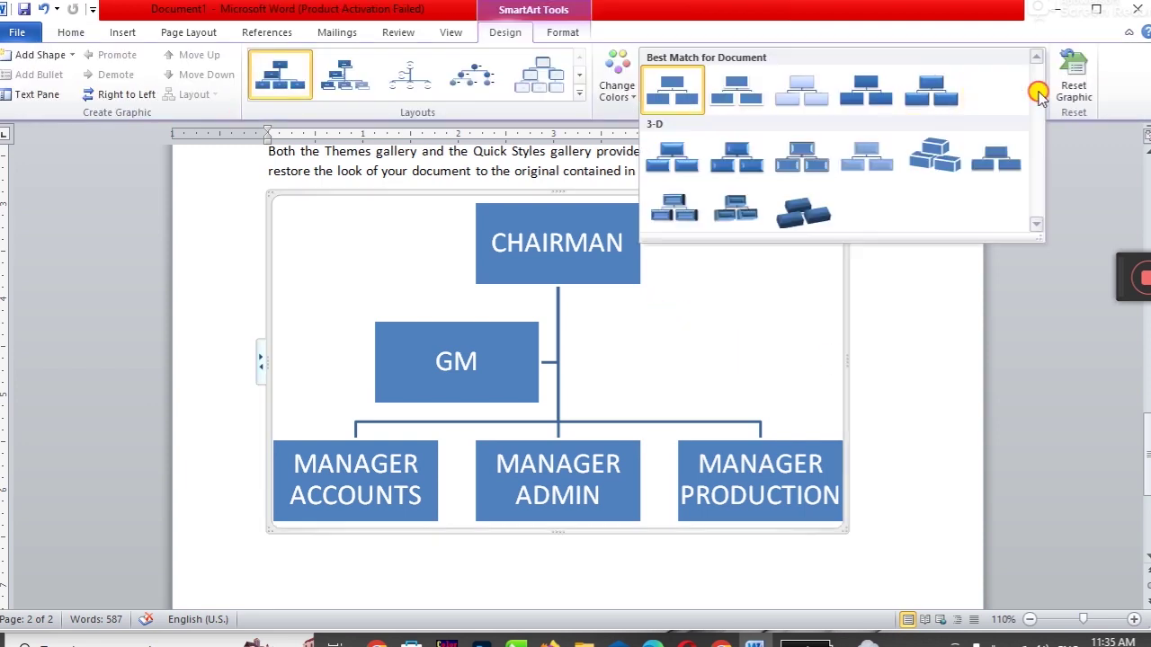
pyautogui.click(618, 94)
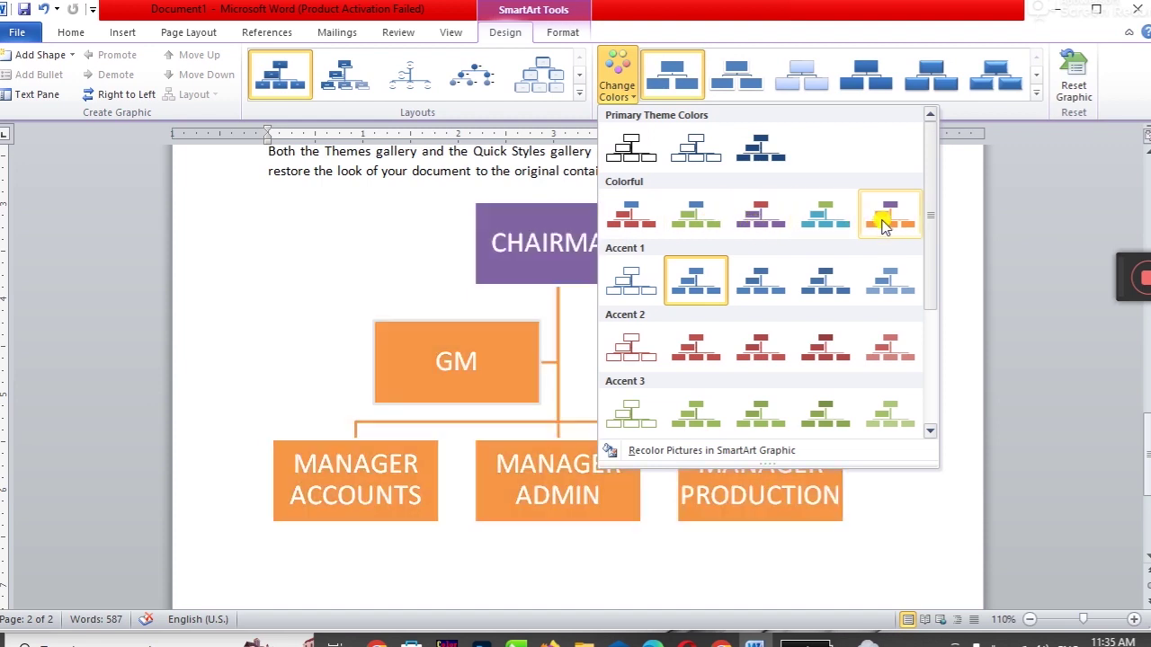
pyautogui.click(765, 225)
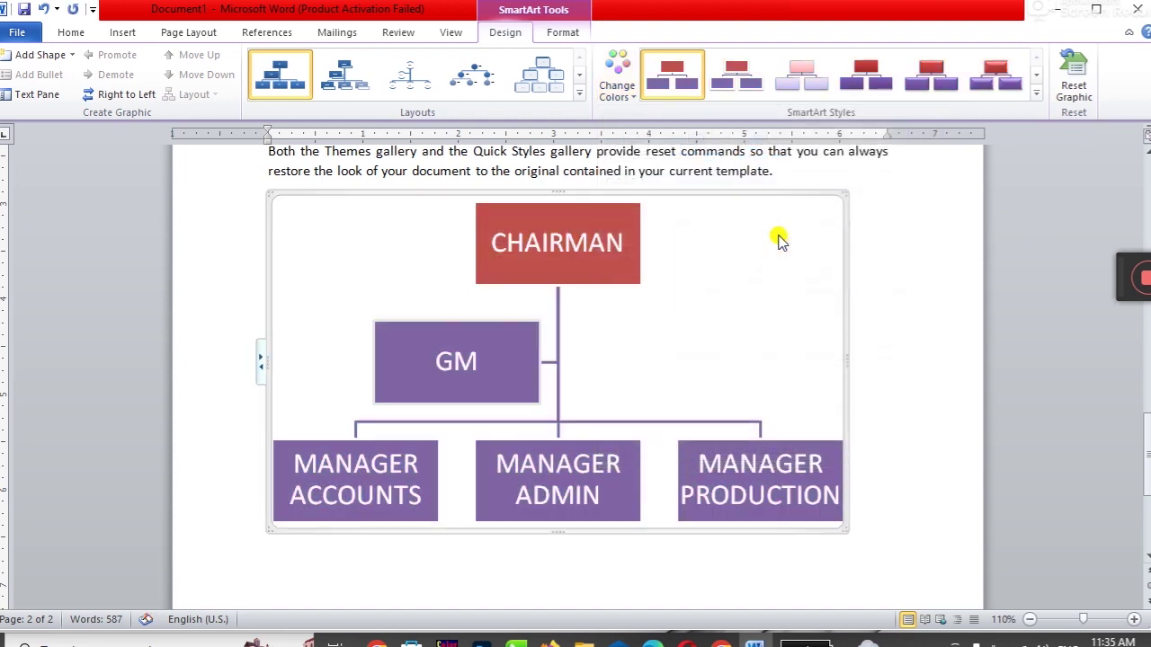
# Step: Give all org chart boxes a 3-D bevelled SmartArt style
pyautogui.click(1036, 92)
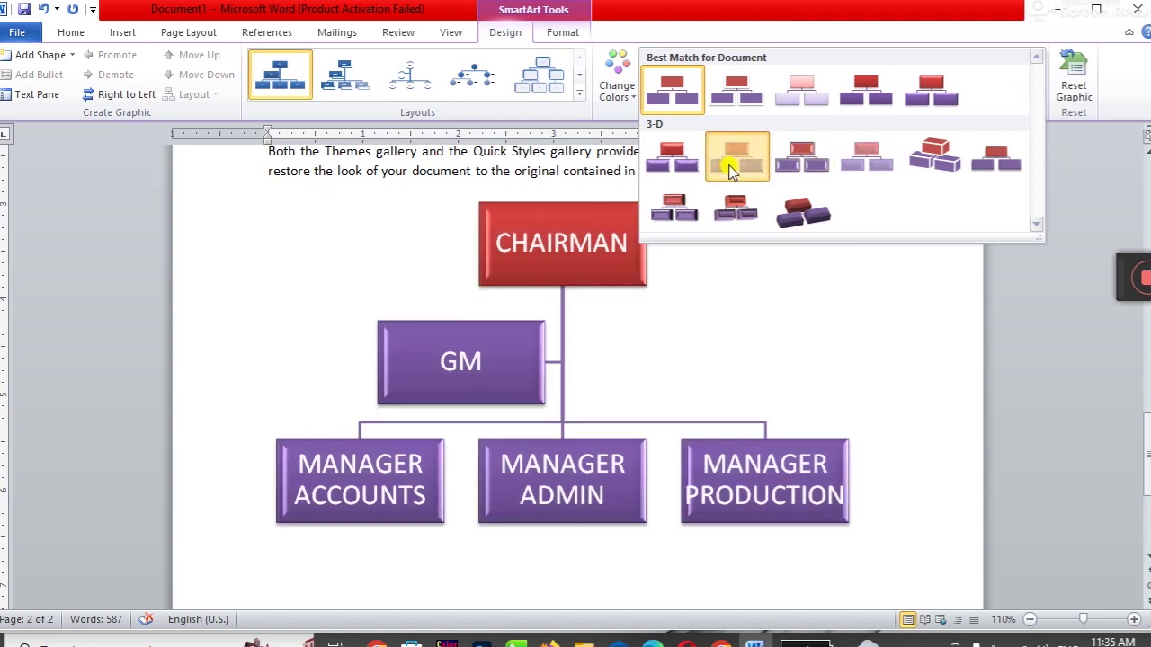
pyautogui.click(732, 166)
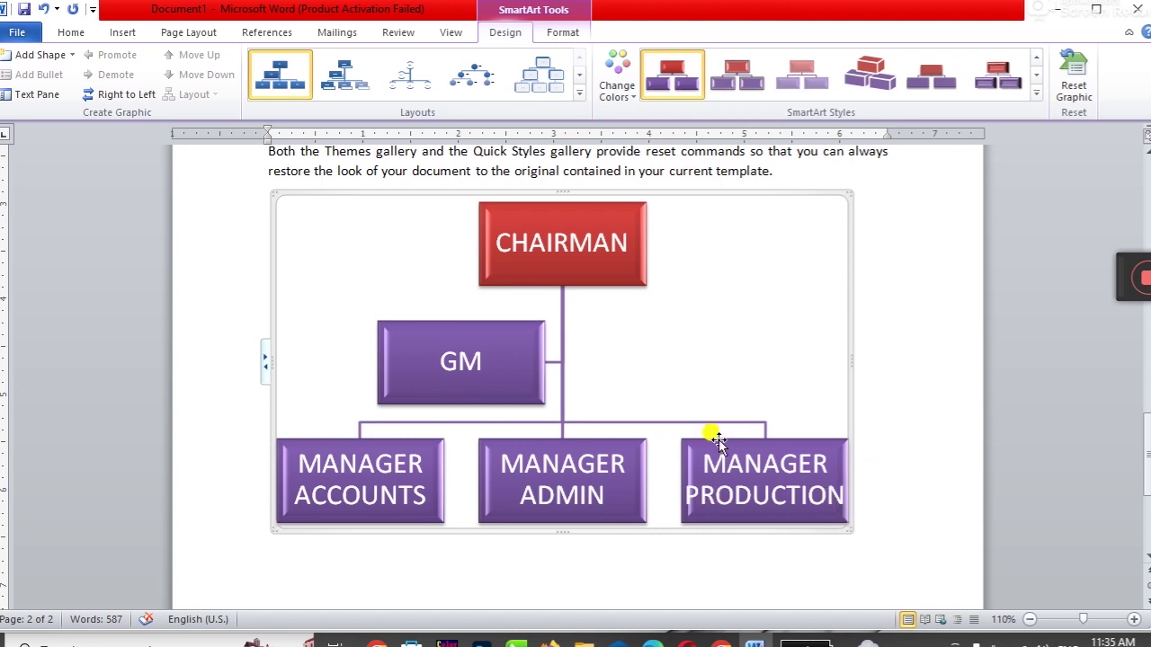
pyautogui.click(865, 378)
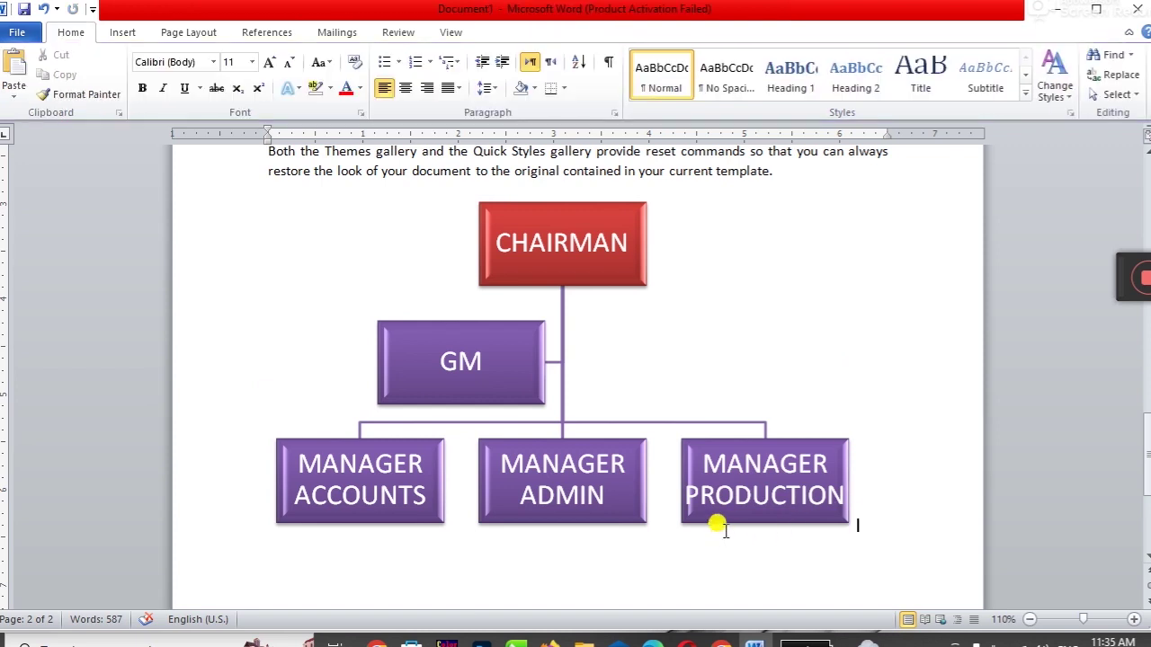
pyautogui.click(724, 522)
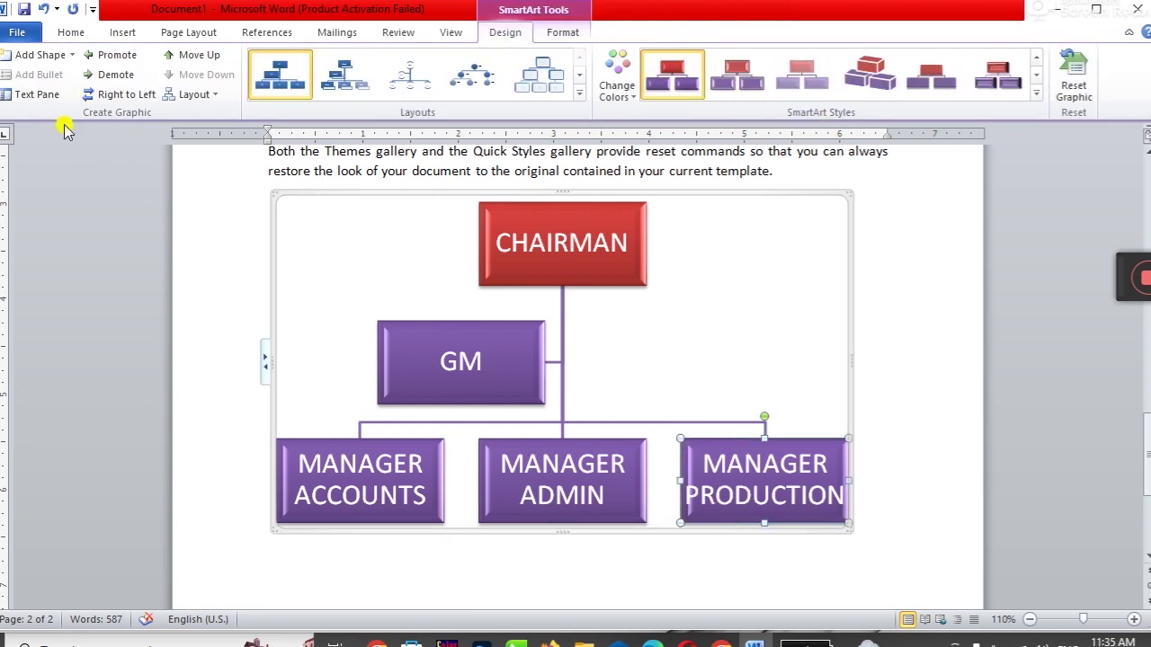
# Step: Add an assistant box under MANAGER PRODUCTION labelled 'Asst. Prod. Manager'
pyautogui.click(72, 56)
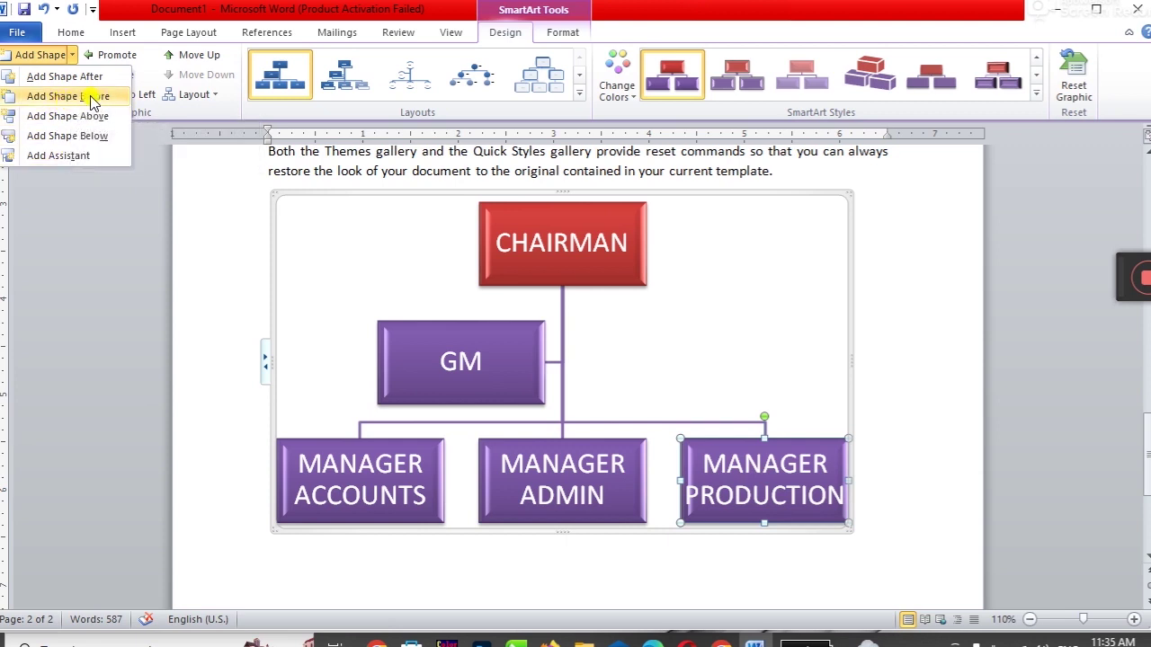
pyautogui.click(78, 158)
pyautogui.click(77, 158)
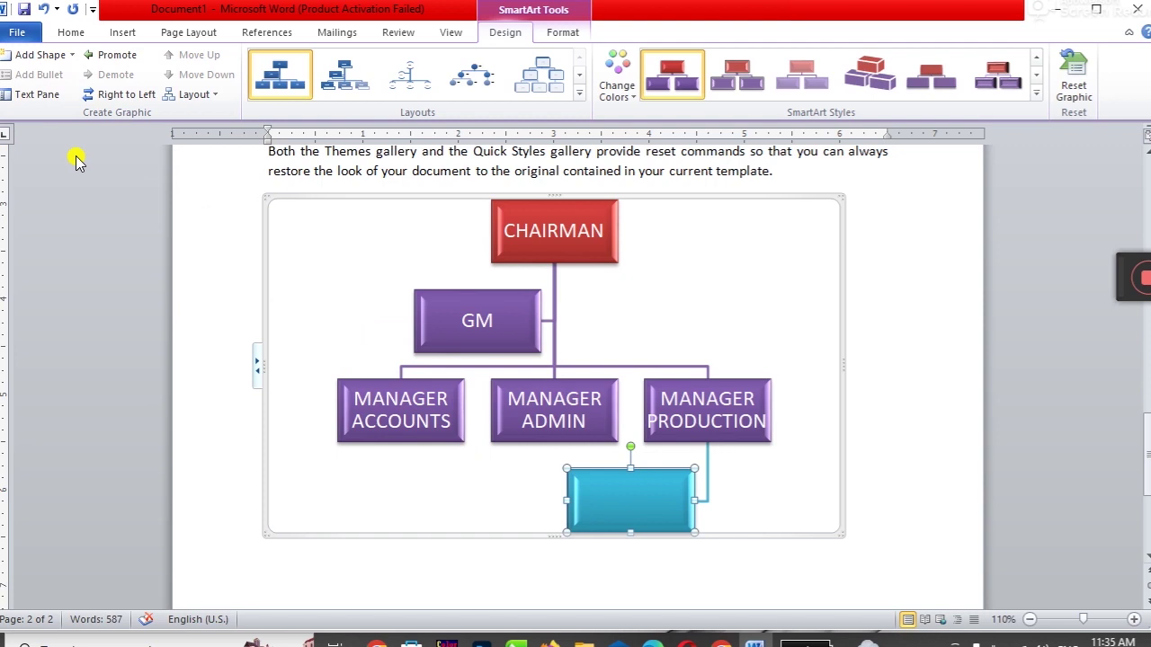
pyautogui.click(36, 94)
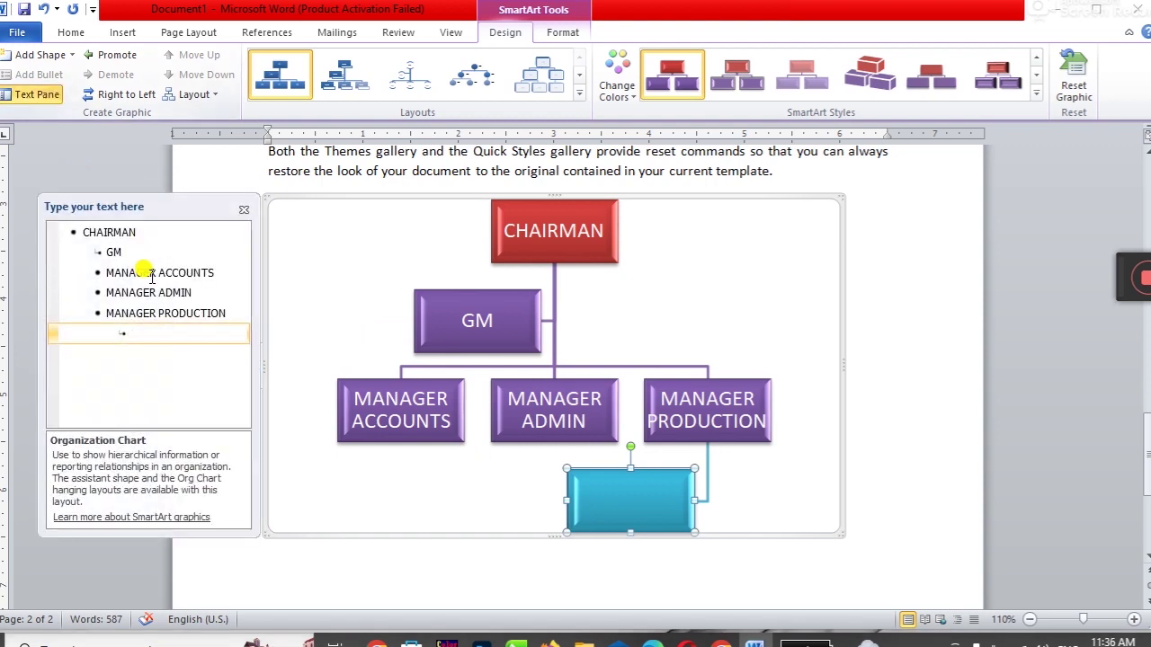
pyautogui.write('Asst. Prod. Manager')
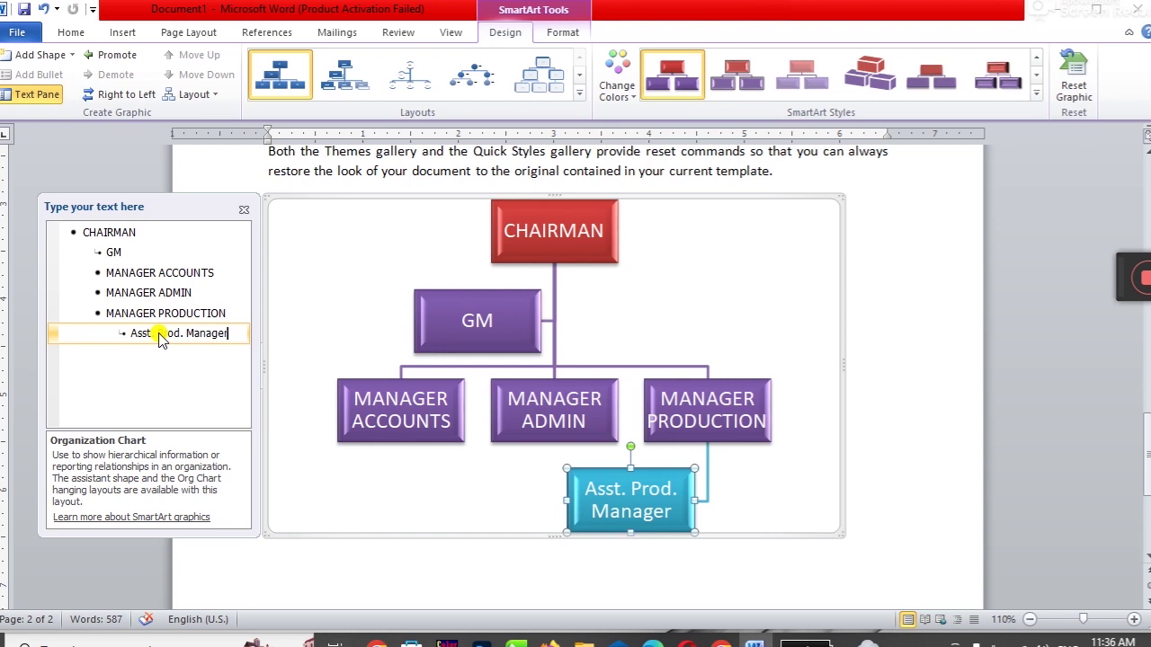
# Step: Add a box below MANAGER ACCOUNTS labelled 'Asst. Manager'
pyautogui.click(460, 441)
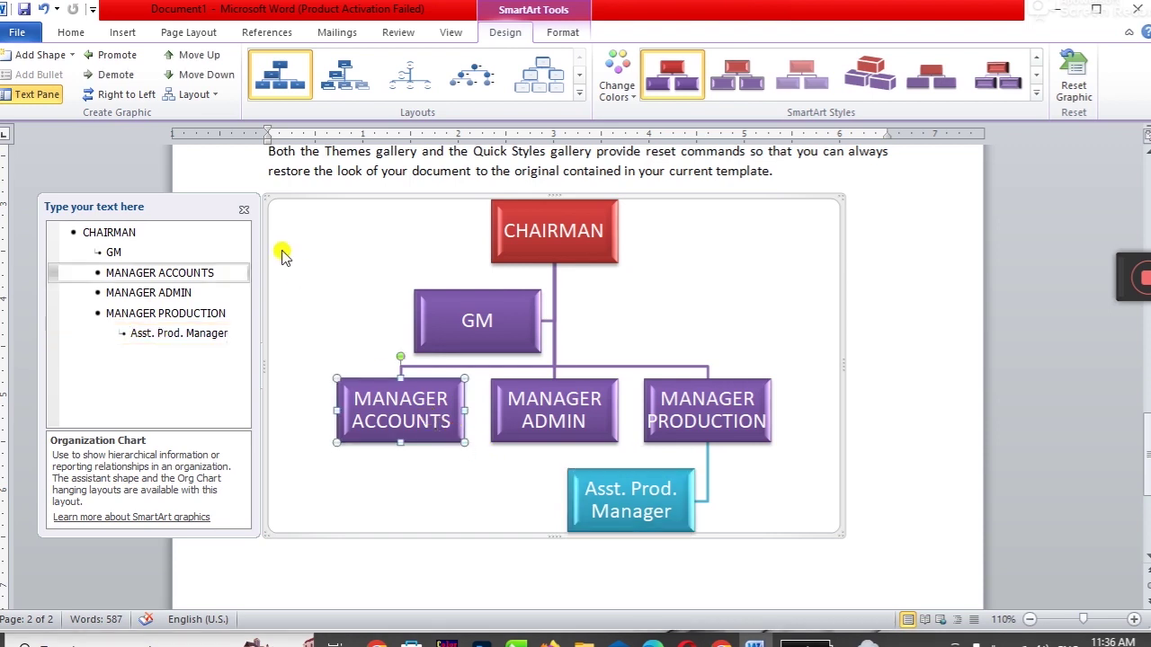
pyautogui.click(73, 55)
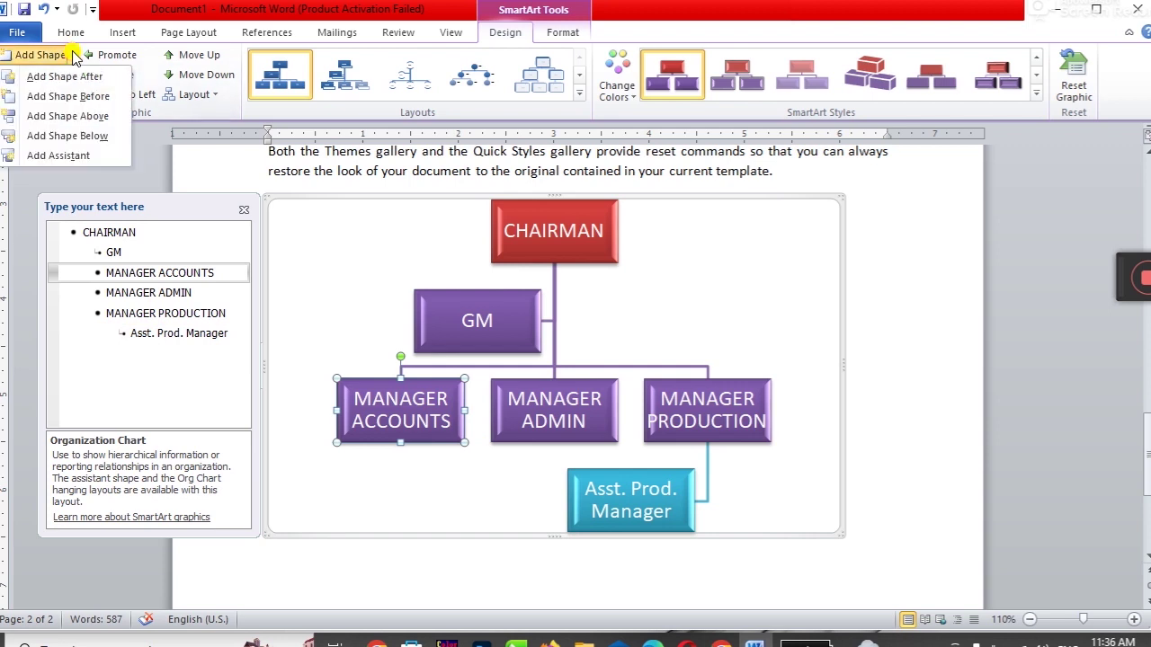
pyautogui.click(73, 140)
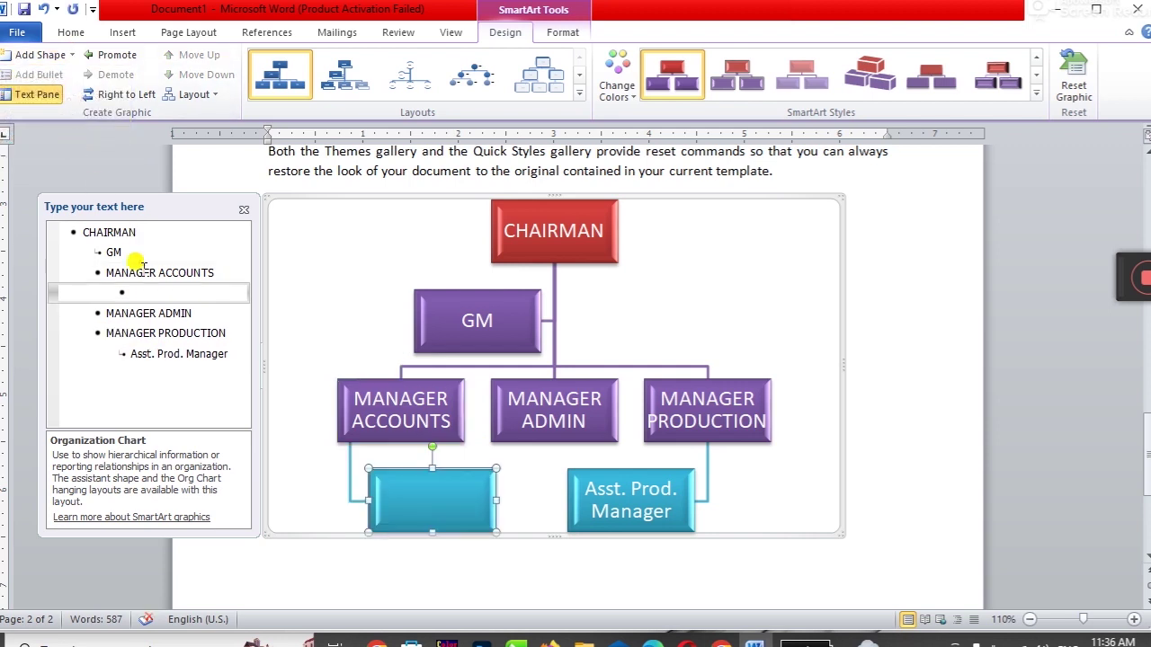
pyautogui.click(150, 294)
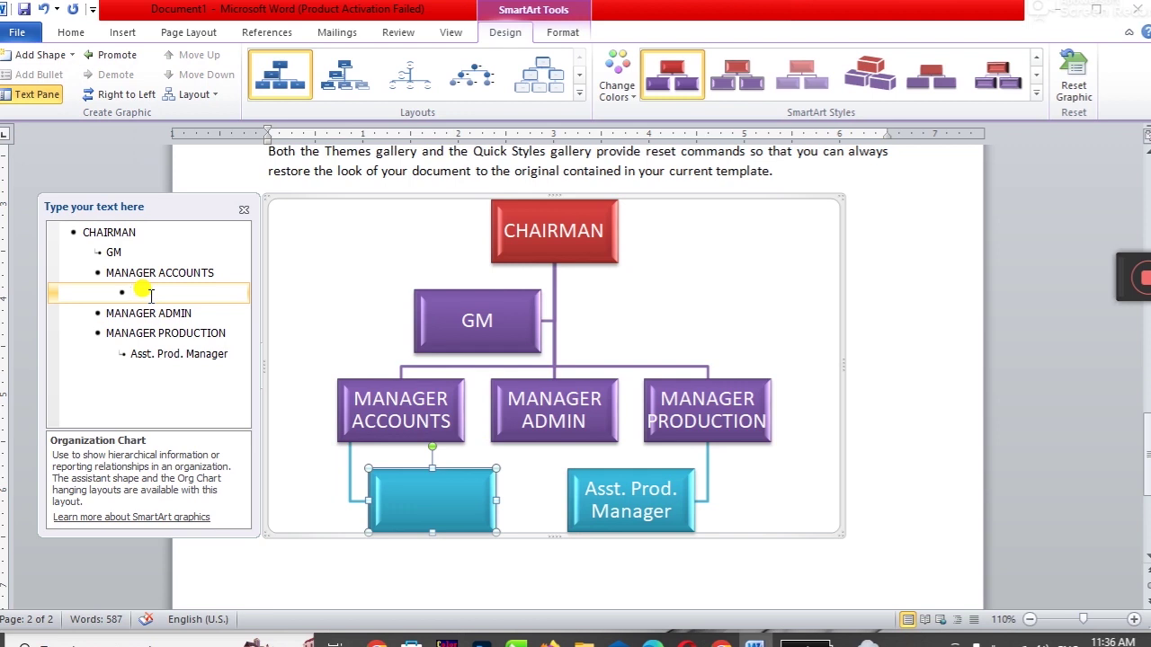
pyautogui.write('Asst. Manager')
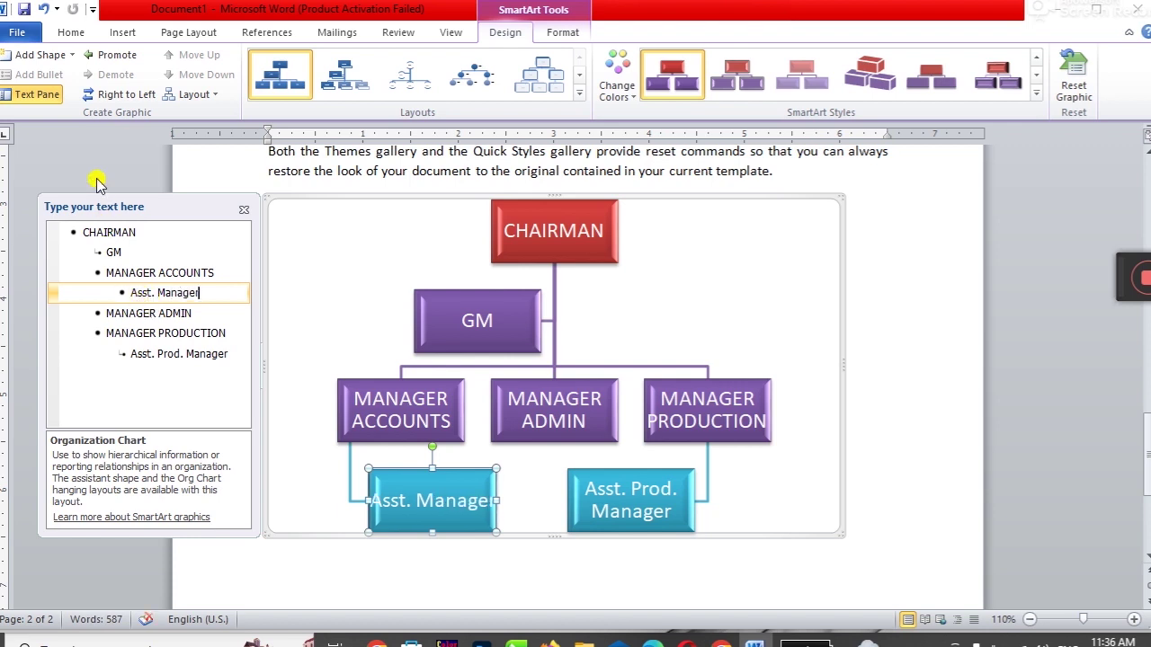
# Step: Add an empty box before Asst. Manager and another below it, then close the text pane
pyautogui.click(77, 56)
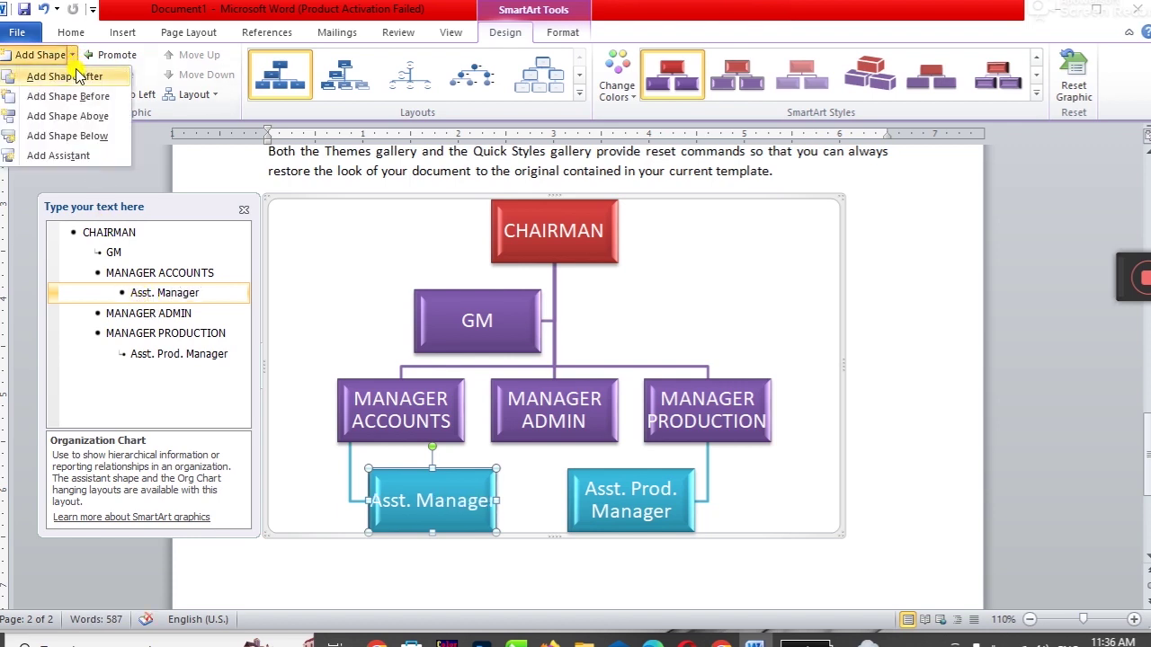
pyautogui.click(74, 97)
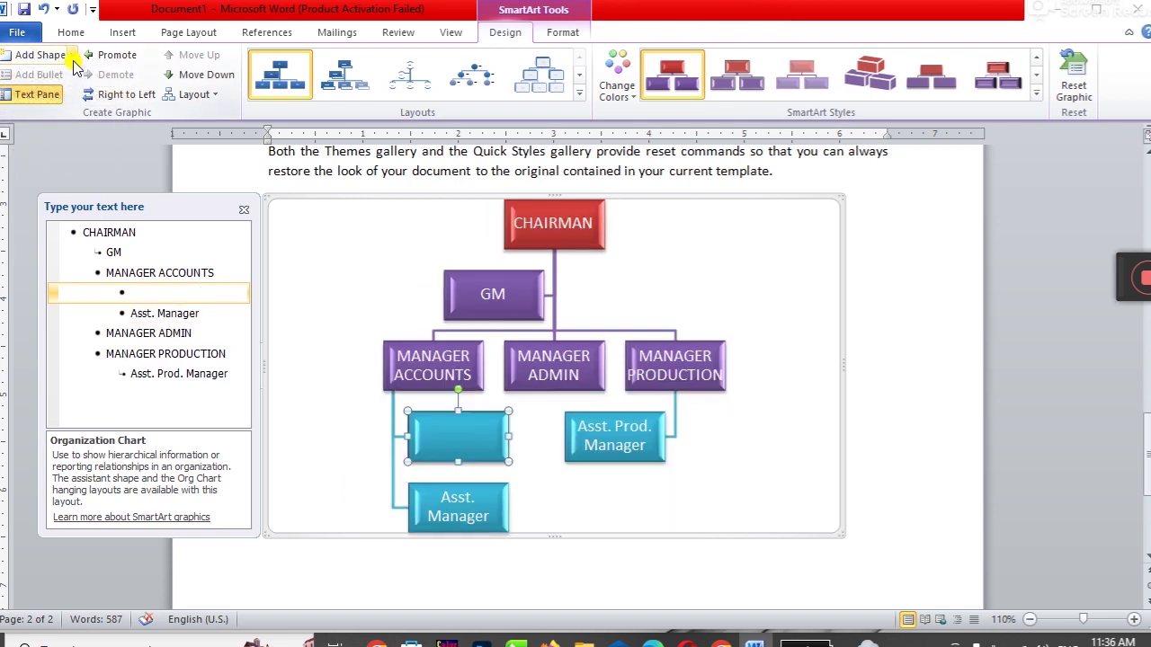
pyautogui.click(72, 55)
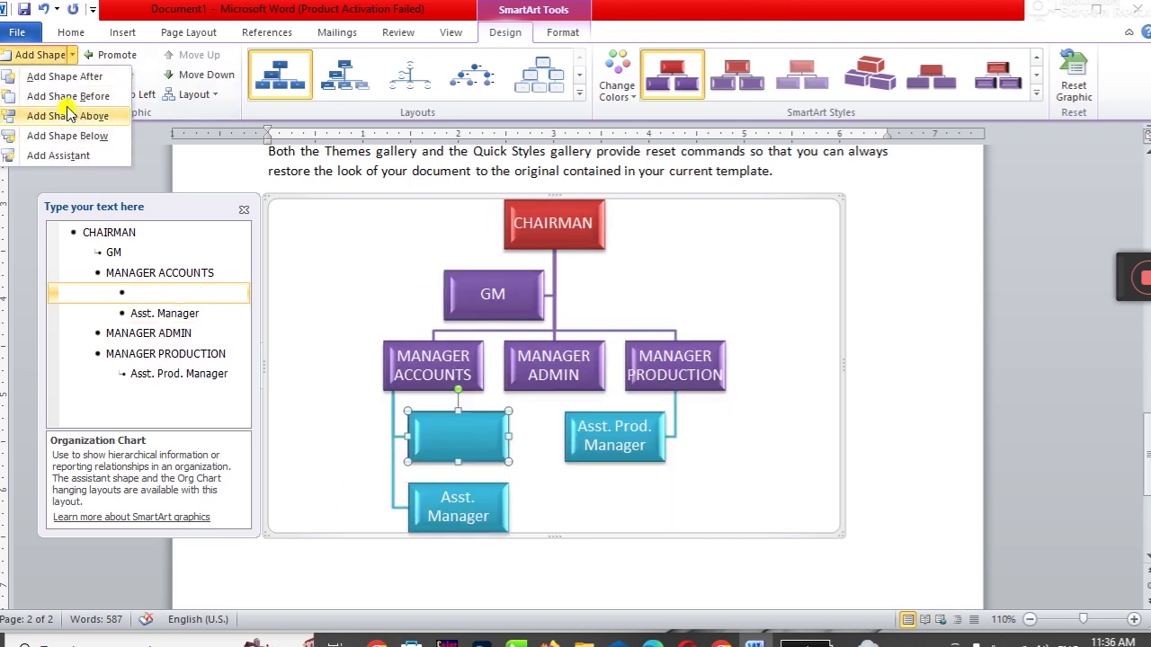
pyautogui.click(68, 135)
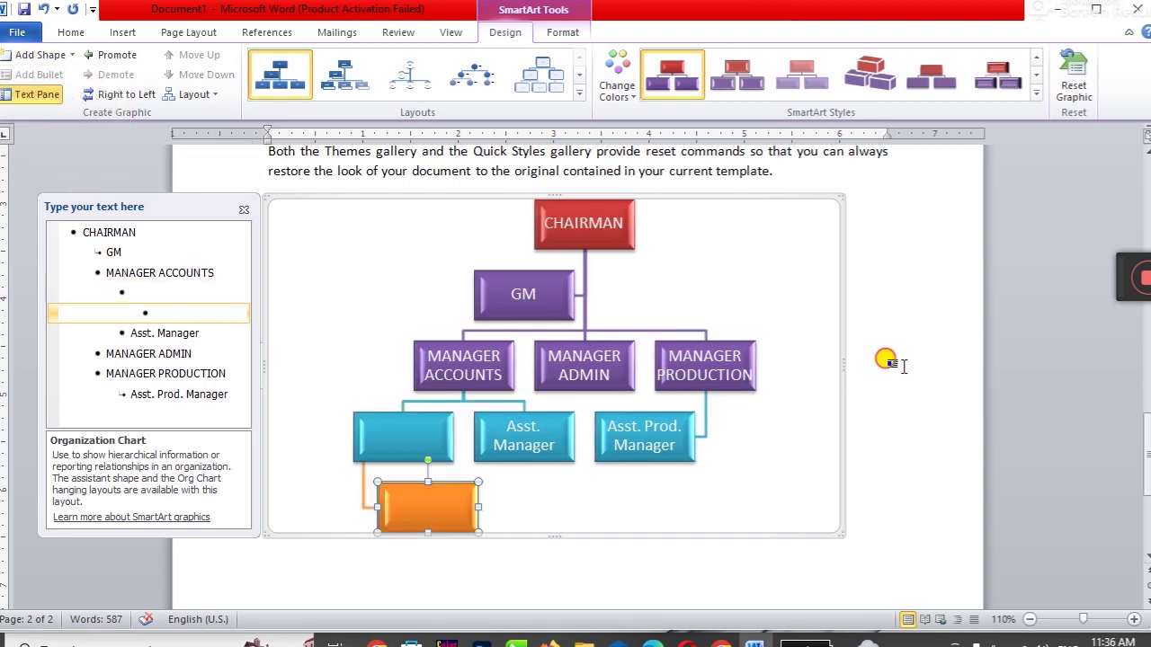
pyautogui.click(243, 212)
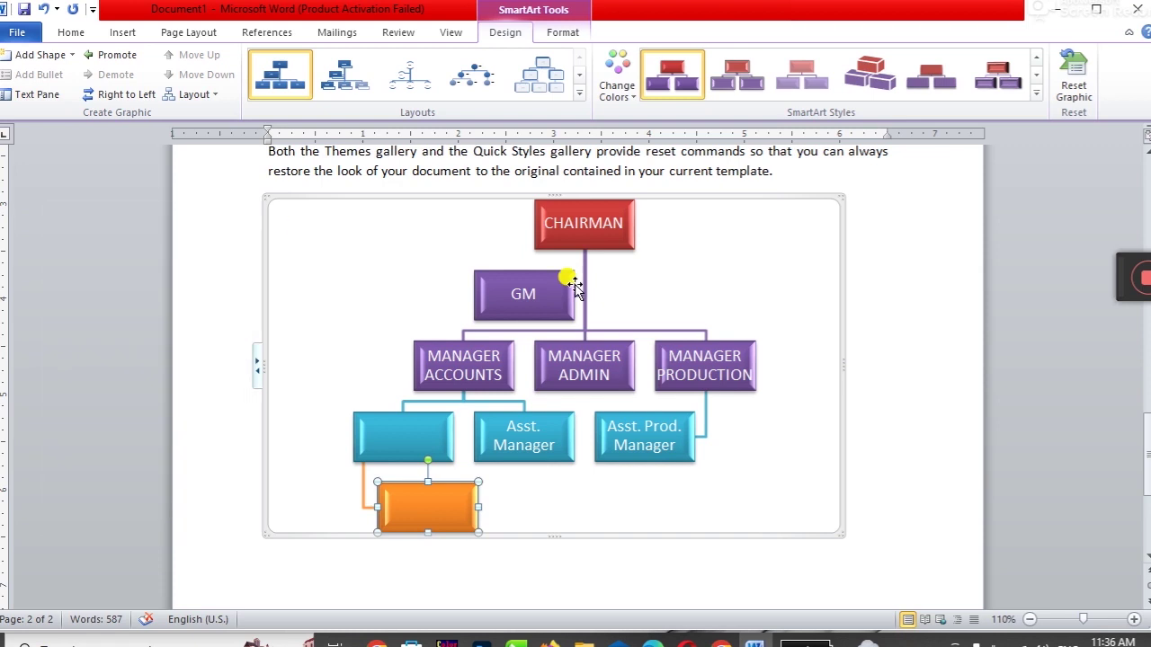
pyautogui.click(949, 290)
pyautogui.scroll(3, 936, 297)
pyautogui.scroll(-1, 926, 297)
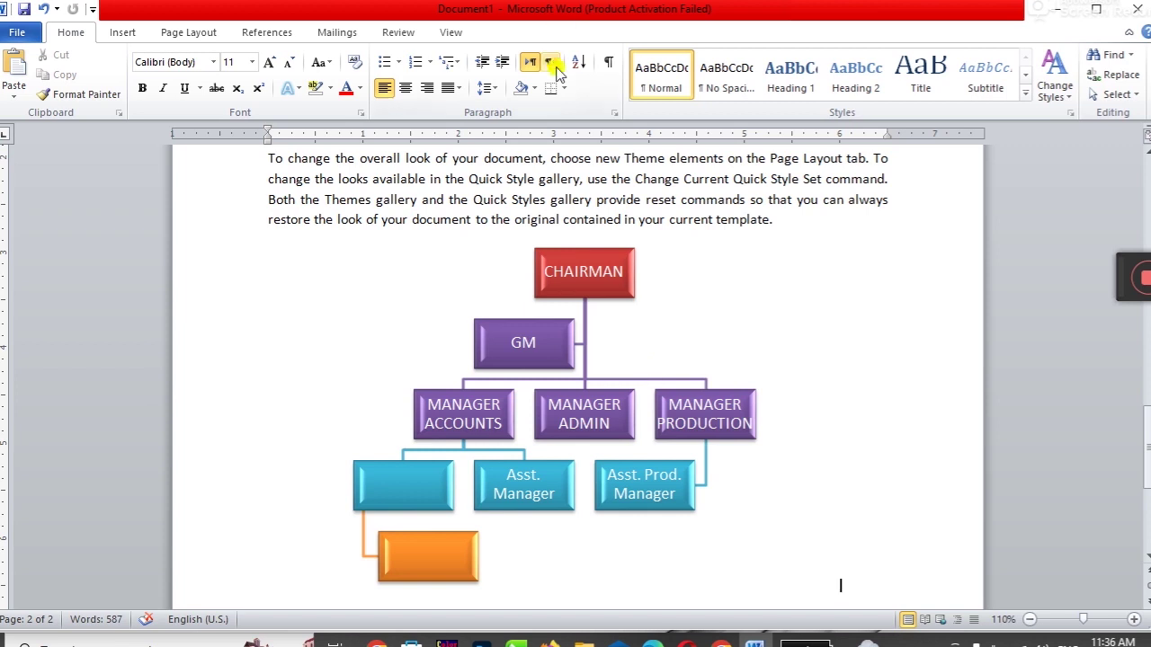
pyautogui.click(673, 295)
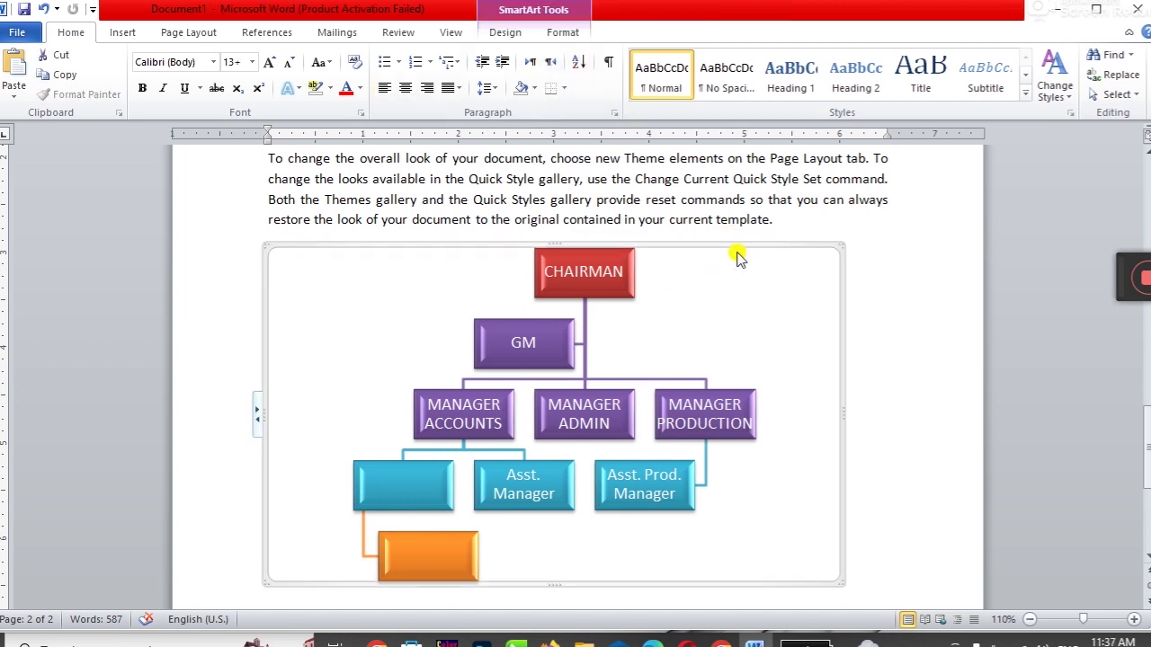
# Step: Delete the org chart and bring up the Insert Chart dialog, moved aside
pyautogui.press('Delete')
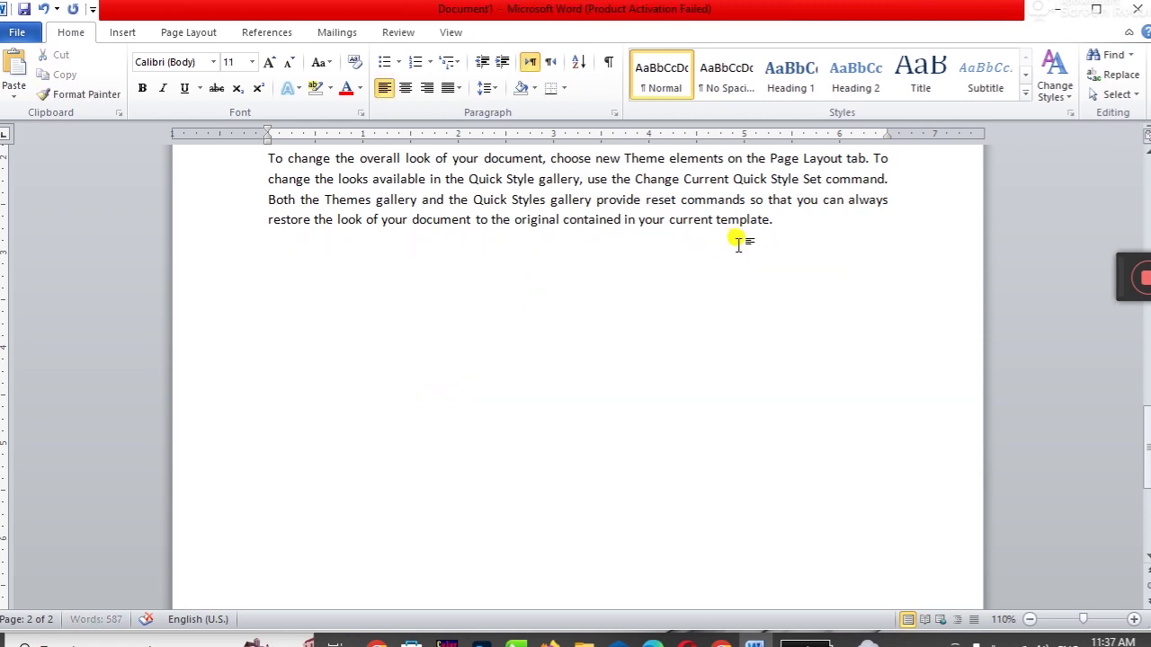
pyautogui.scroll(2, 534, 288)
pyautogui.click(128, 34)
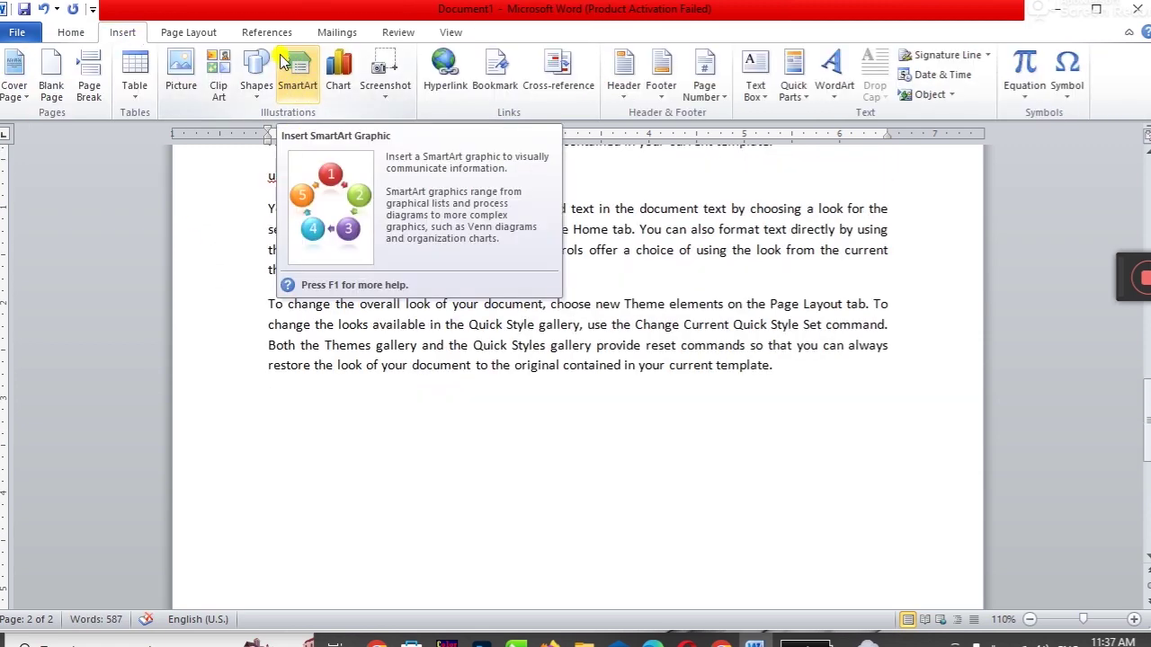
pyautogui.scroll(-2, 296, 224)
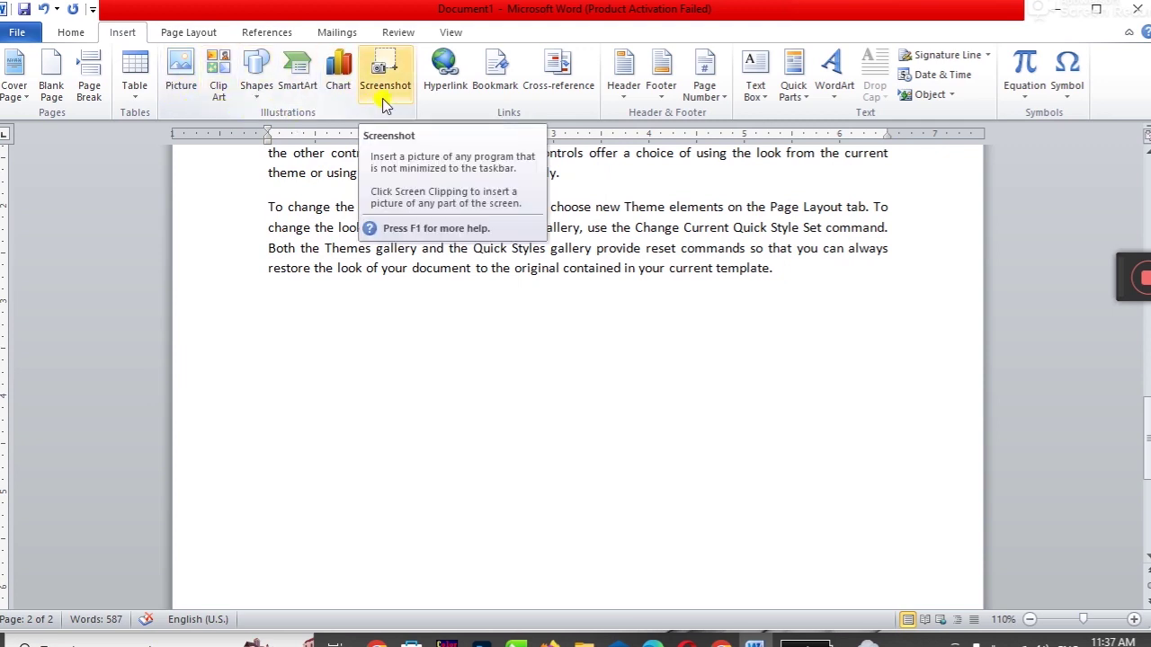
pyautogui.click(338, 80)
pyautogui.moveTo(753, 112)
pyautogui.mouseDown()
pyautogui.moveTo(693, 128)
pyautogui.moveTo(617, 107)
pyautogui.moveTo(649, 175)
pyautogui.mouseUp()
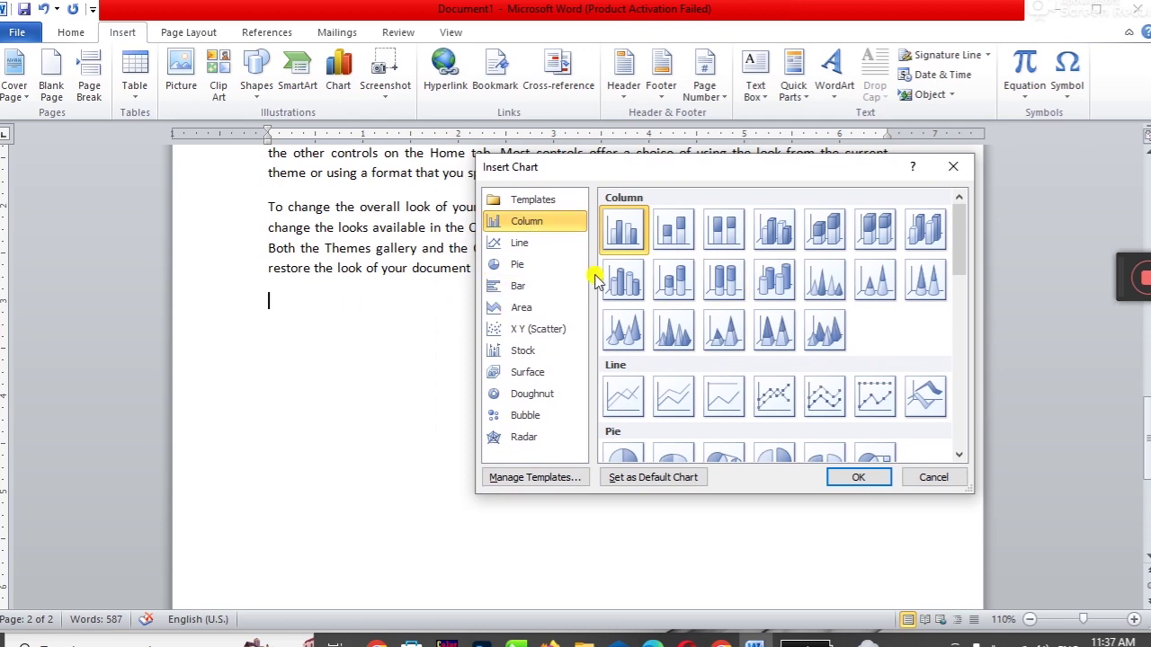
# Step: Insert a clustered column chart with Series 1–3 sample data and close the data sheet
pyautogui.click(866, 478)
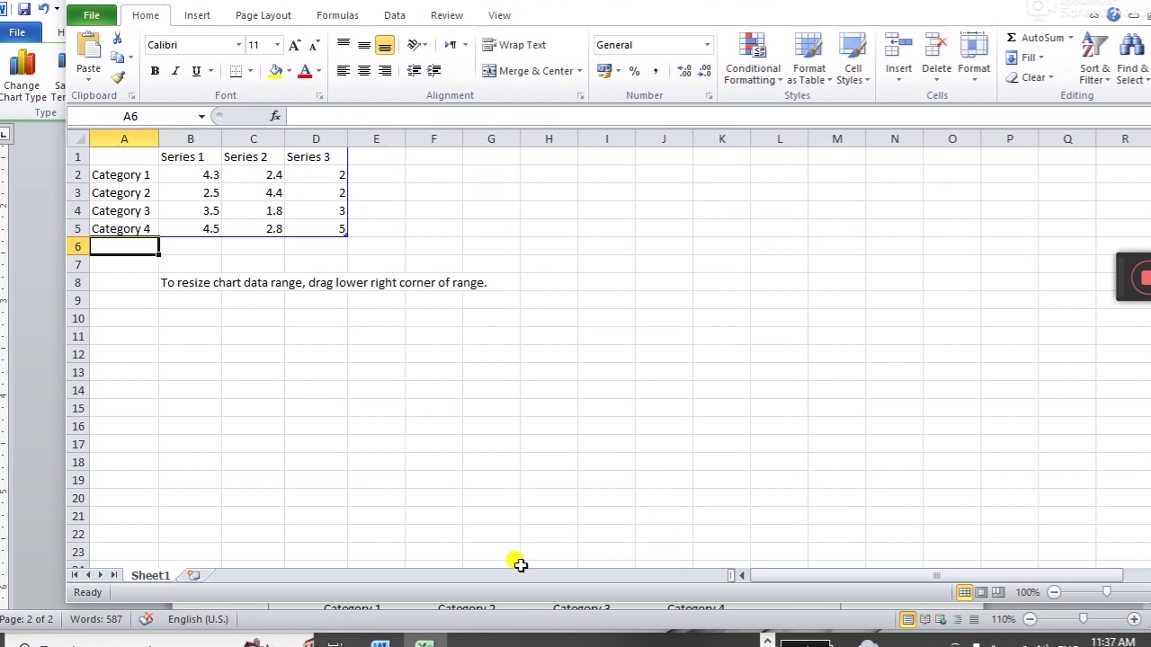
pyautogui.click(381, 642)
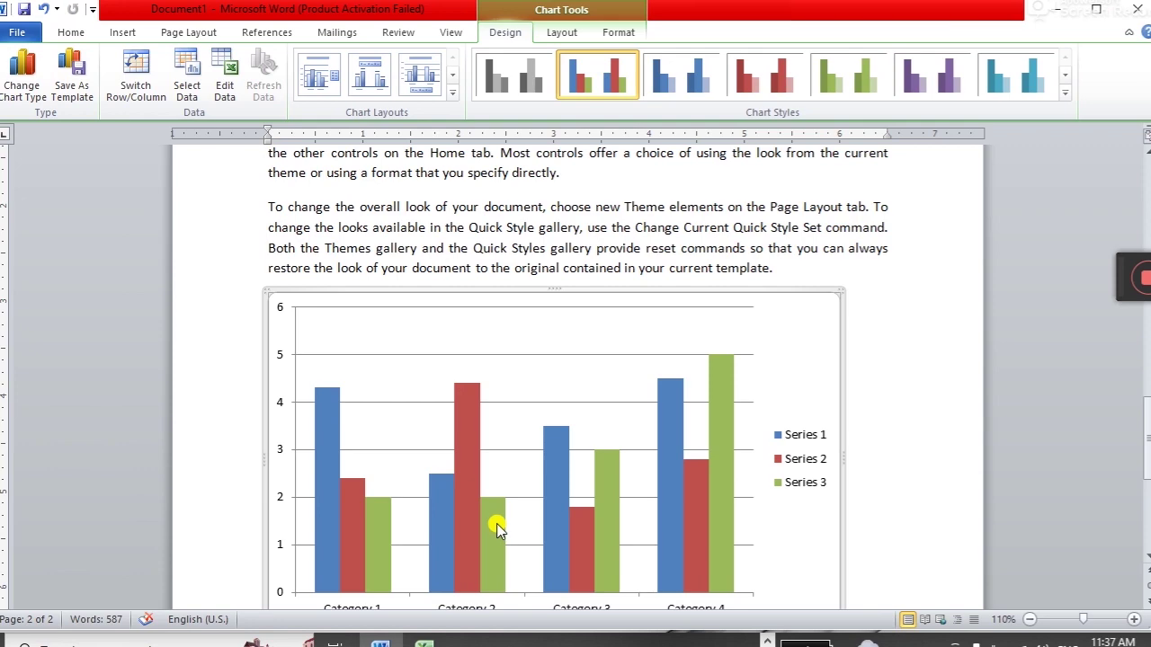
pyautogui.scroll(-3, 495, 521)
pyautogui.click(425, 642)
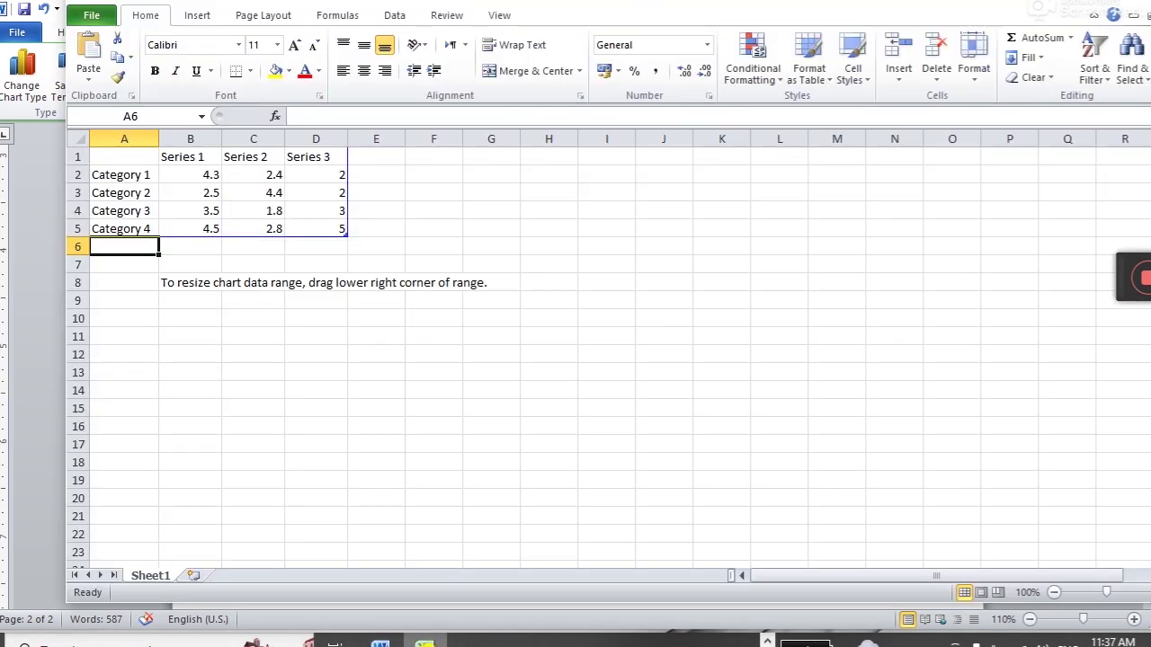
pyautogui.click(1146, 3)
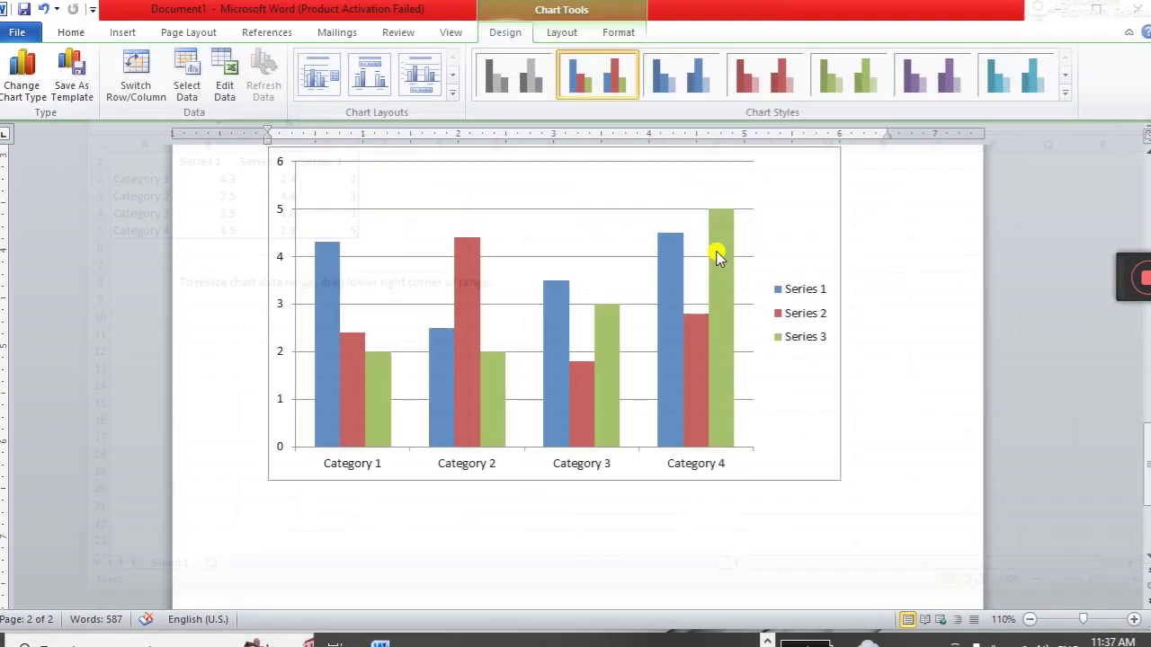
pyautogui.click(848, 331)
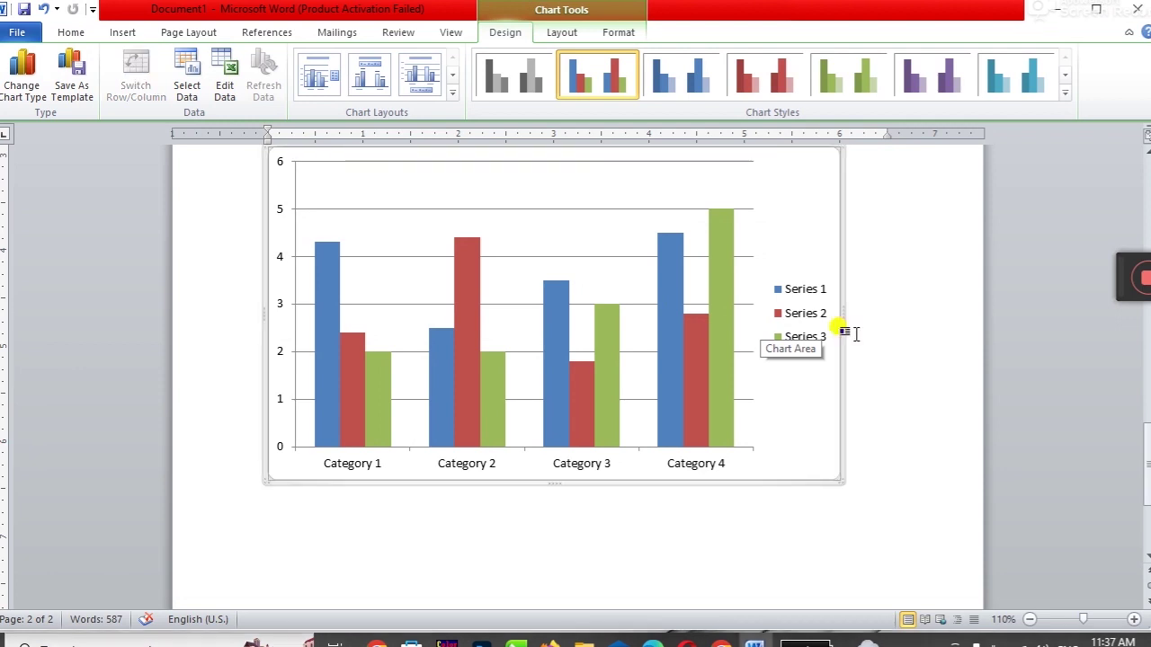
# Step: Delete the column chart and reopen the Insert Chart dialog
pyautogui.press('BackSpace')
pyautogui.scroll(2, 683, 344)
pyautogui.scroll(1, 539, 375)
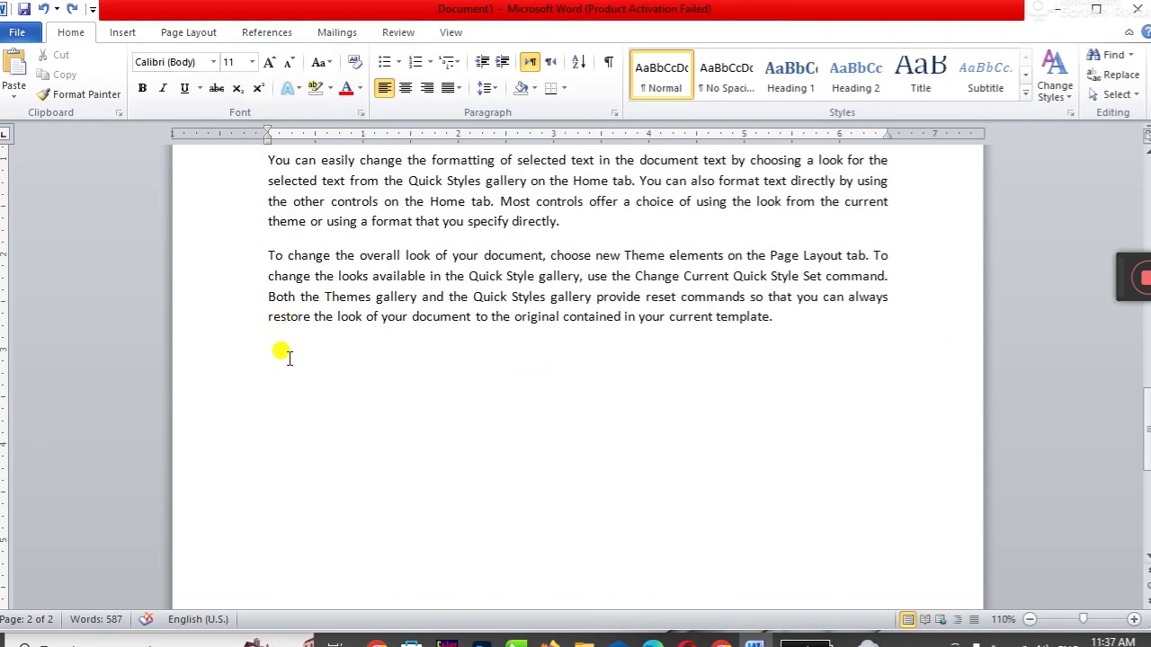
pyautogui.click(119, 30)
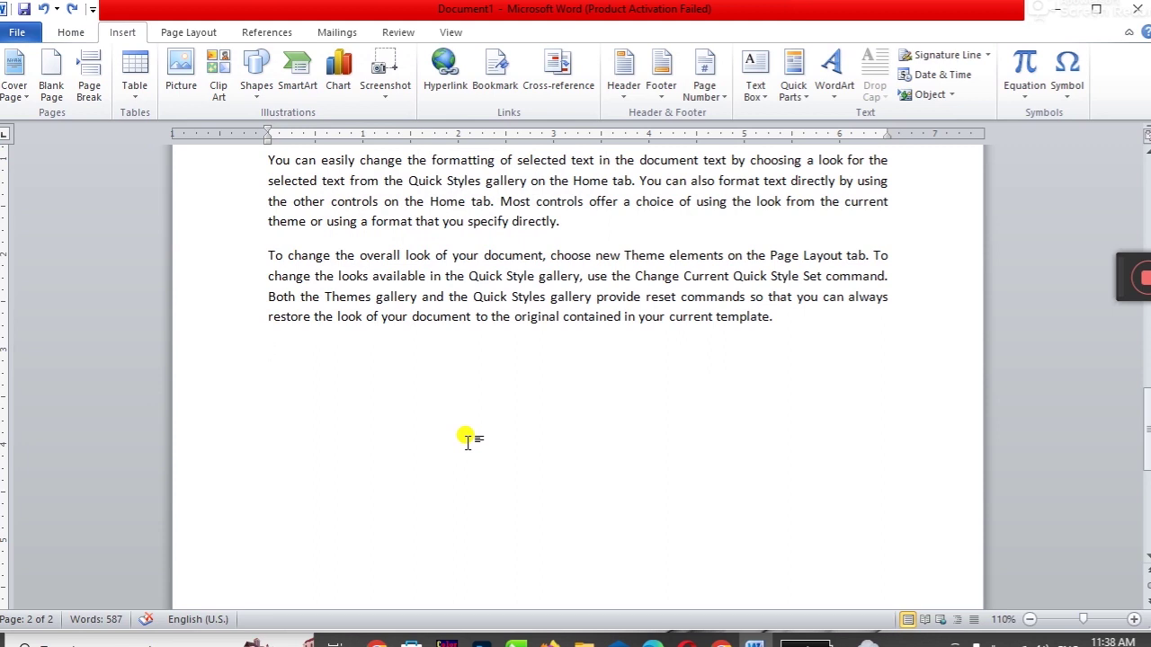
pyautogui.scroll(-2, 468, 441)
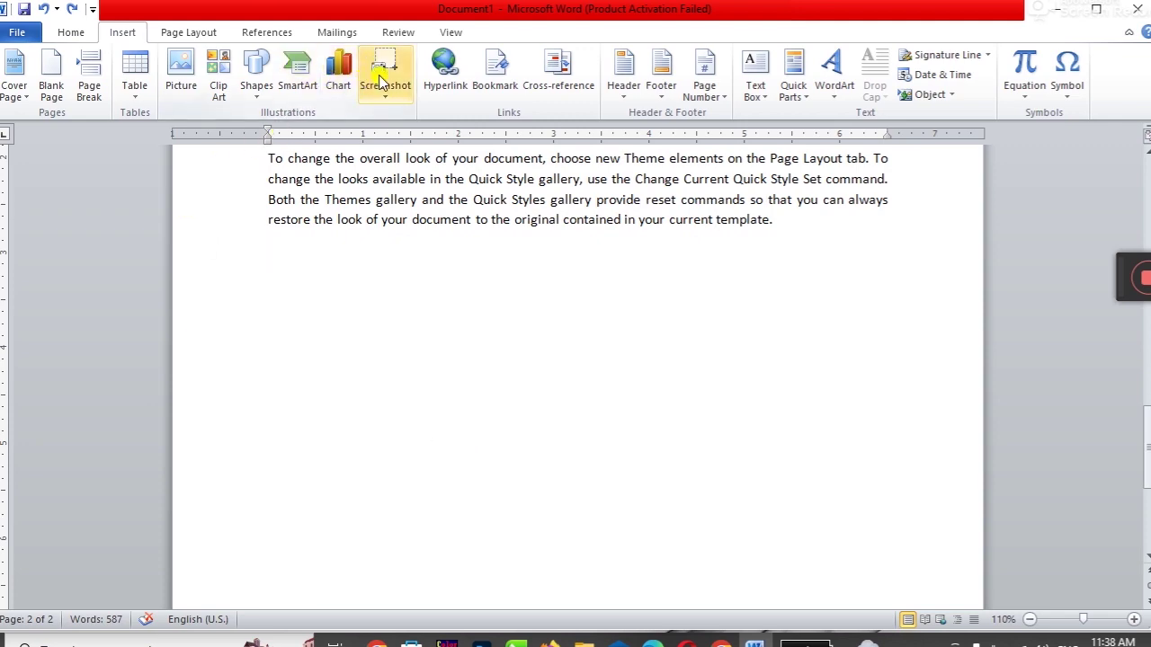
pyautogui.click(339, 81)
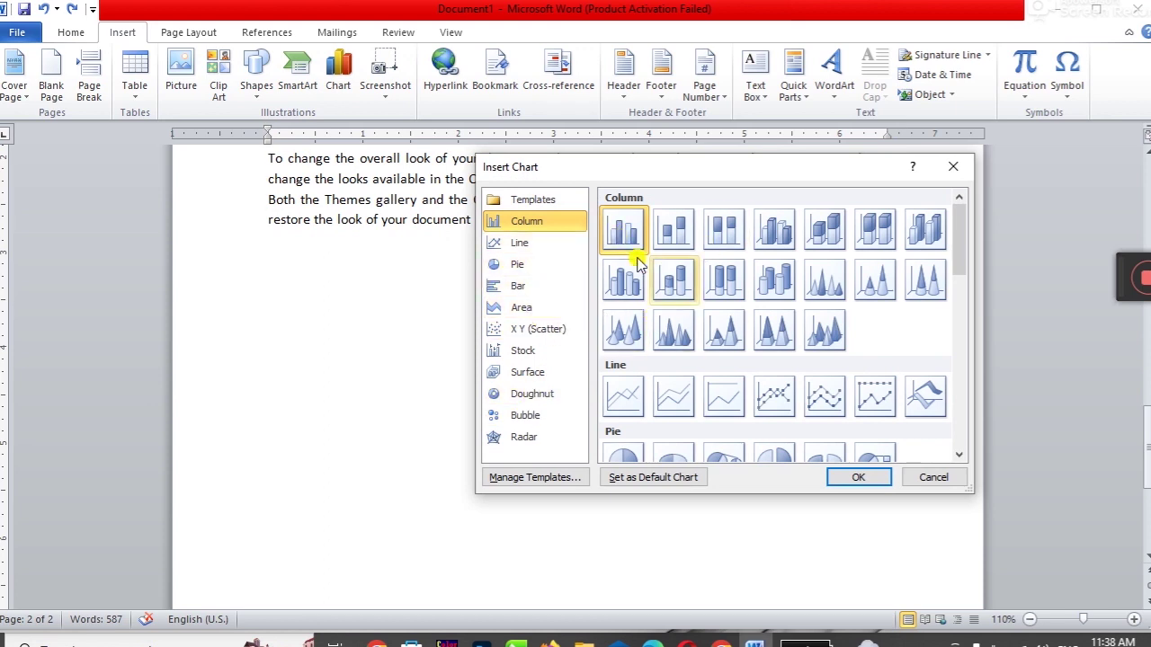
# Step: Insert a clustered column chart again and position its Excel data sheet beside it, selecting cell B1
pyautogui.click(856, 475)
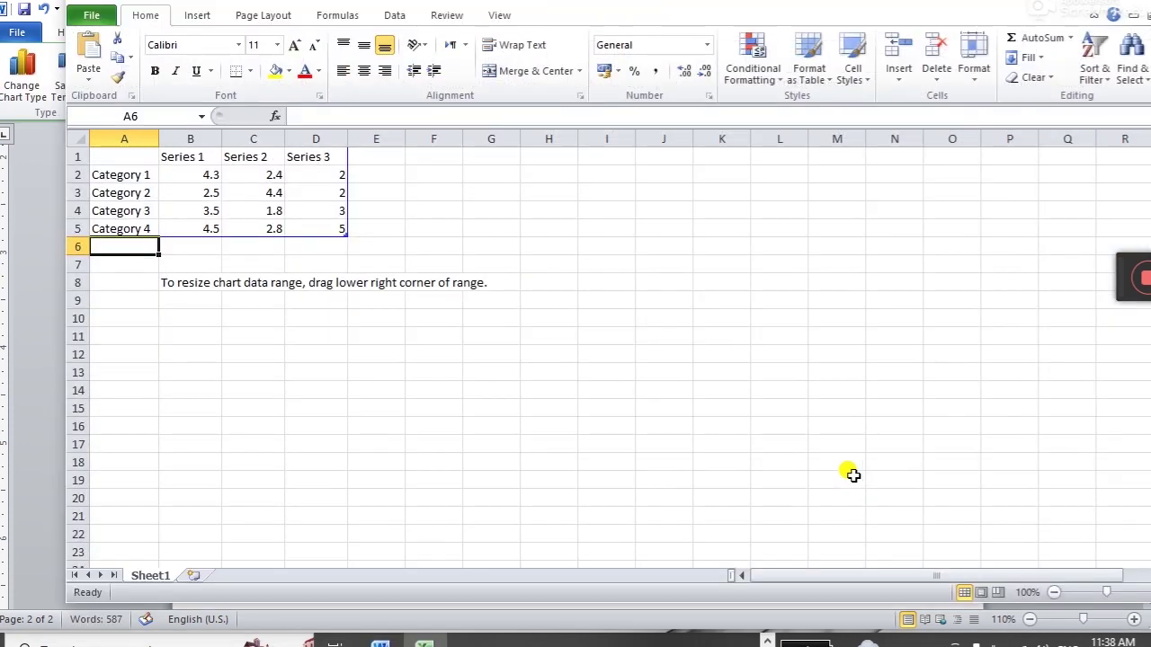
pyautogui.moveTo(202, 3); pyautogui.dragTo(838, 7)
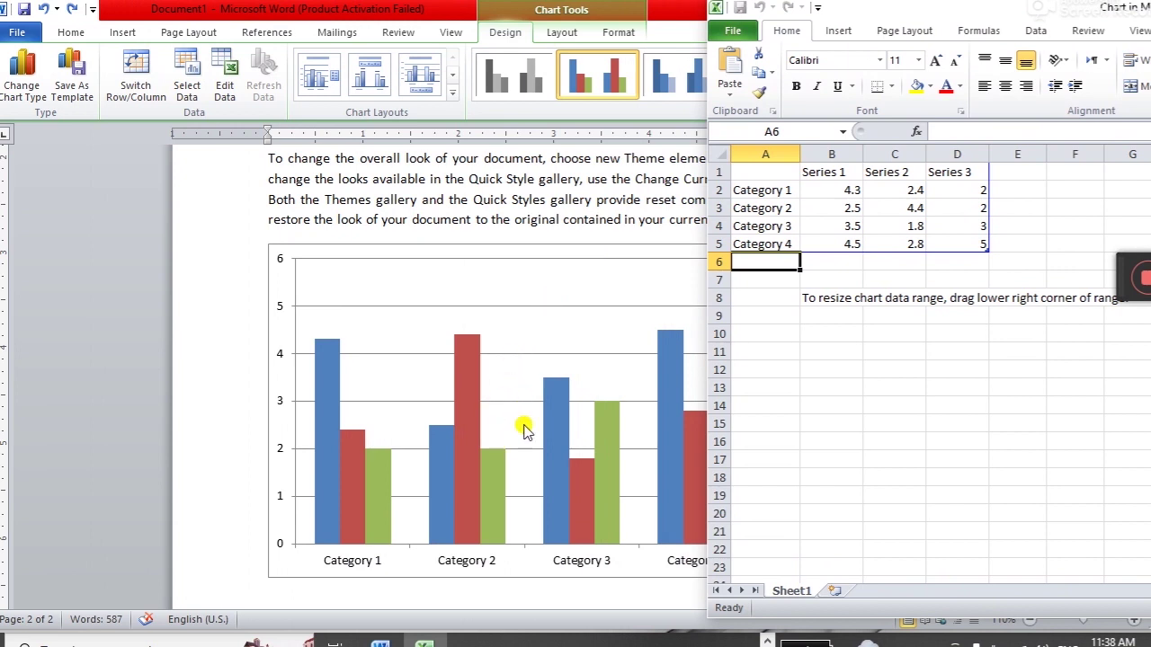
pyautogui.moveTo(860, 16); pyautogui.dragTo(911, 15)
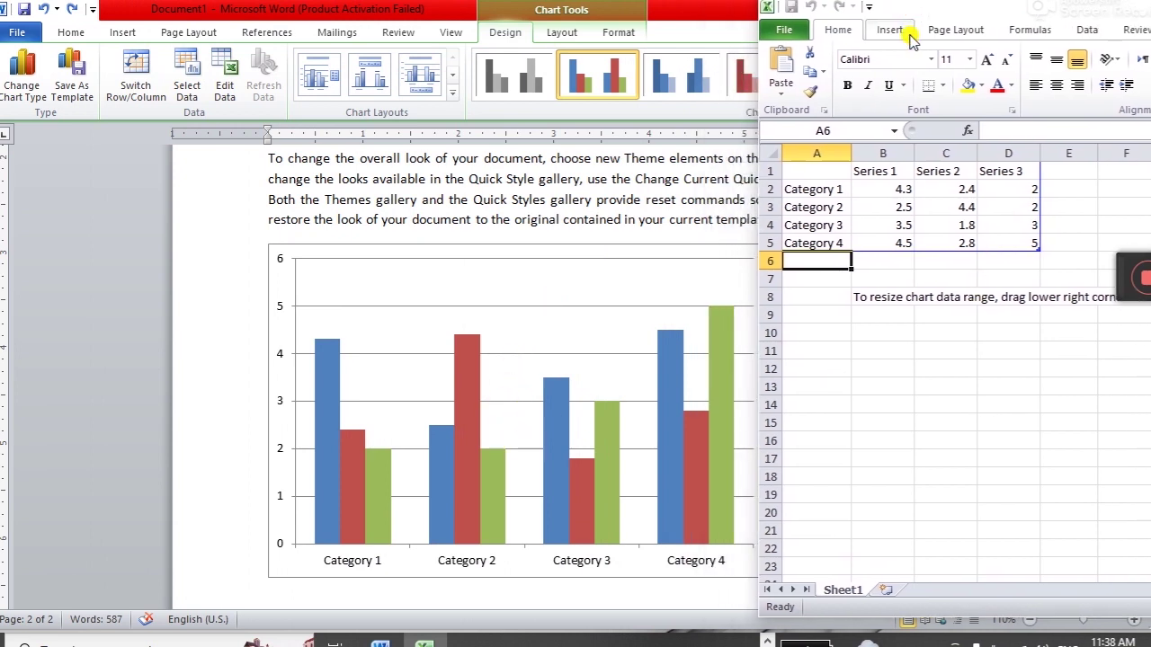
pyautogui.click(873, 173)
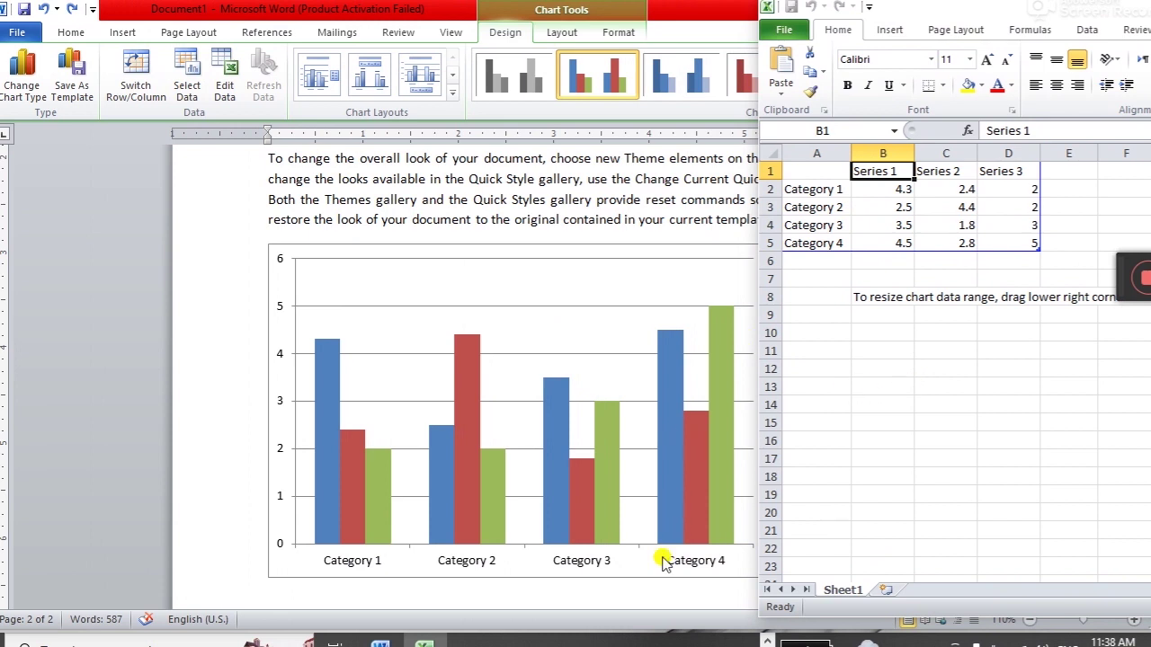
pyautogui.moveTo(911, 18); pyautogui.dragTo(976, 19)
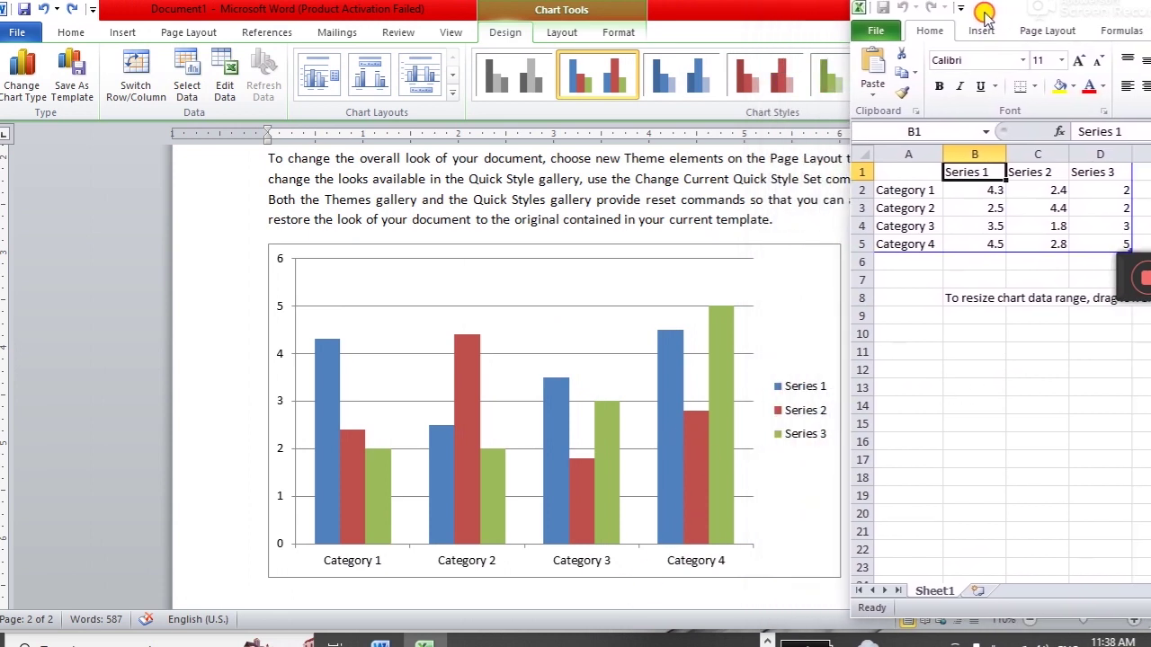
pyautogui.moveTo(1135, 279); pyautogui.dragTo(1131, 488)
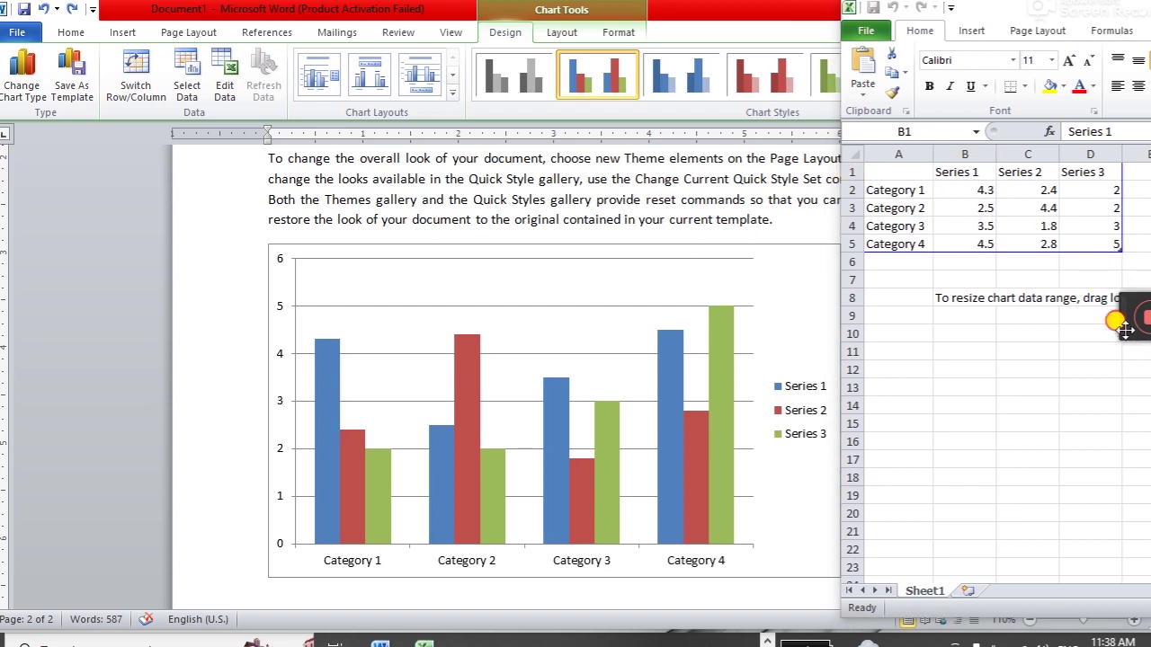
pyautogui.click(959, 172)
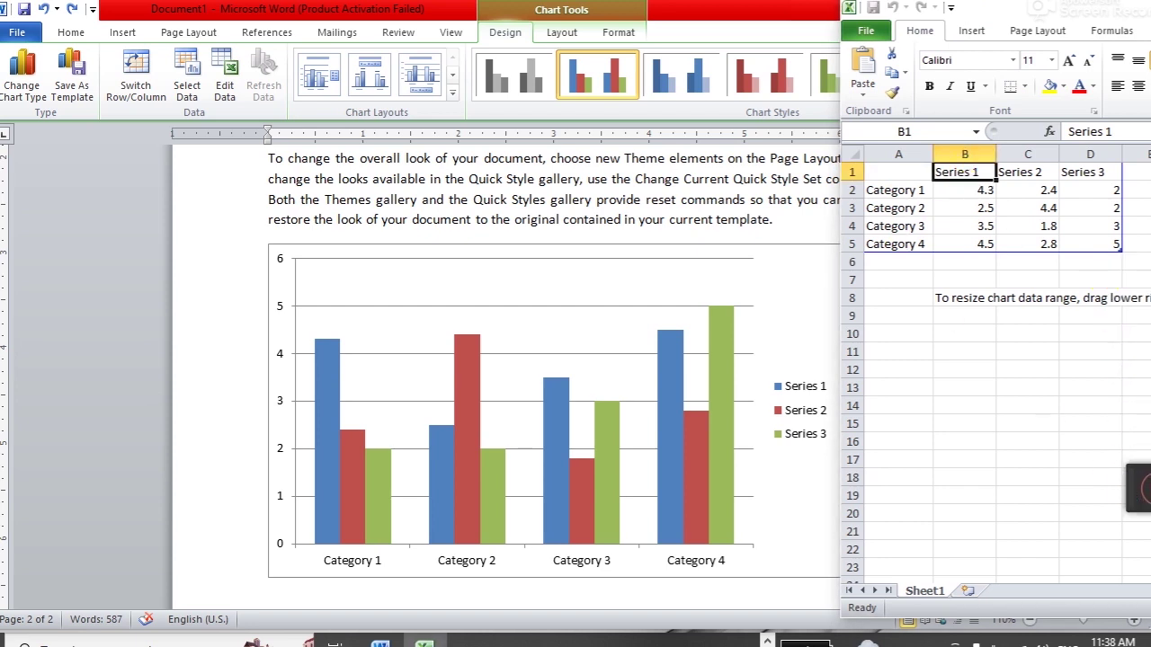
# Step: Enter the cities LAHORE, KARACHI, SIALKOT and KASUR in cells A2:A5
pyautogui.press('Left')
pyautogui.press('Down')
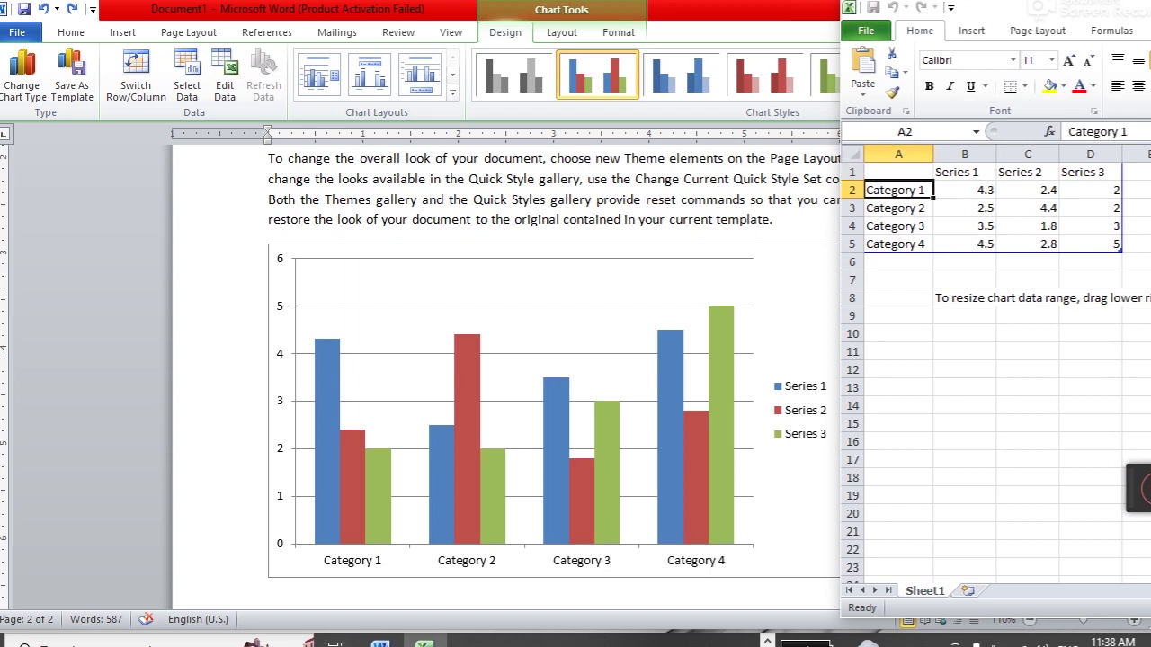
pyautogui.write('LAHORE')
pyautogui.press('Return')
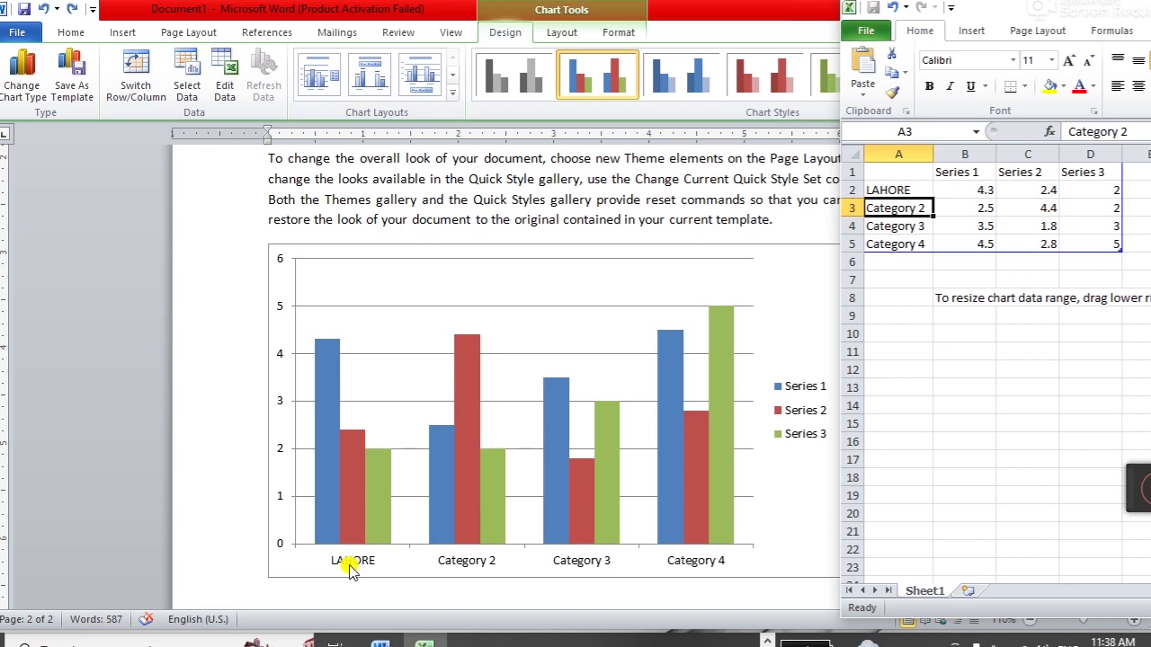
pyautogui.write('KA')
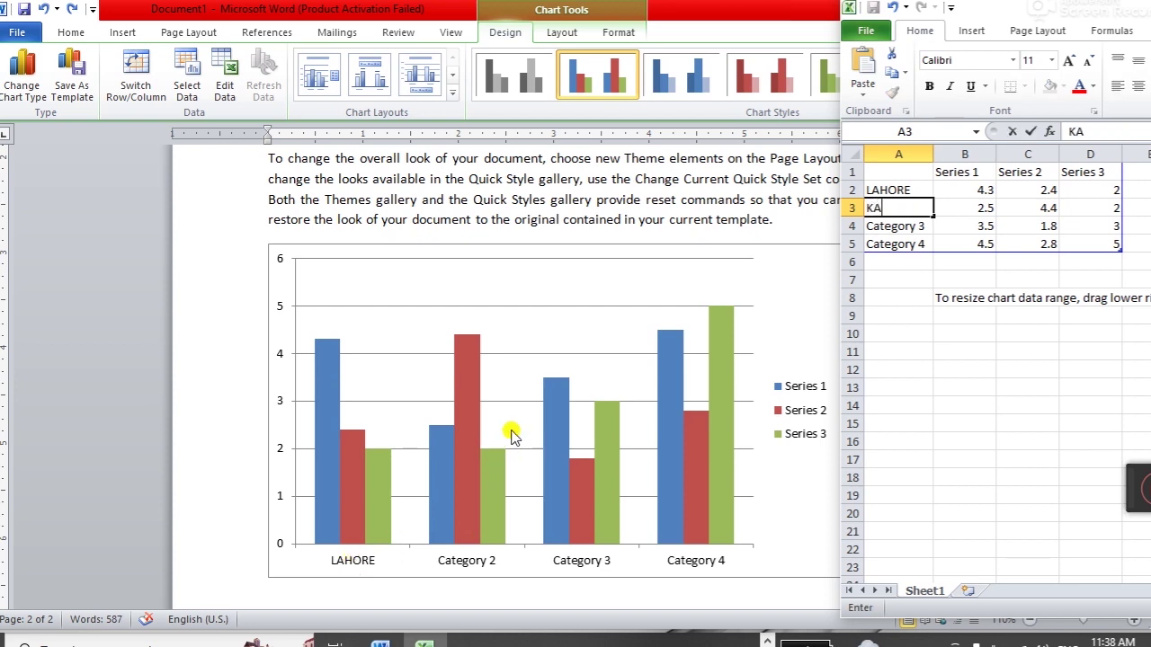
pyautogui.write('RACHI')
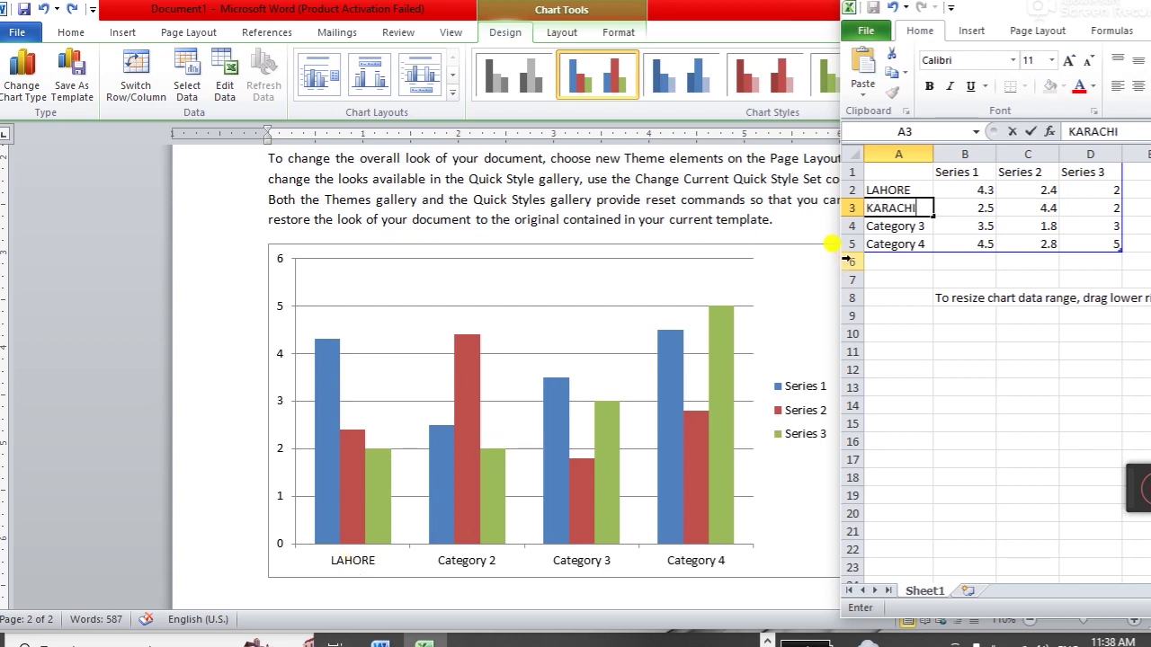
pyautogui.click(890, 225)
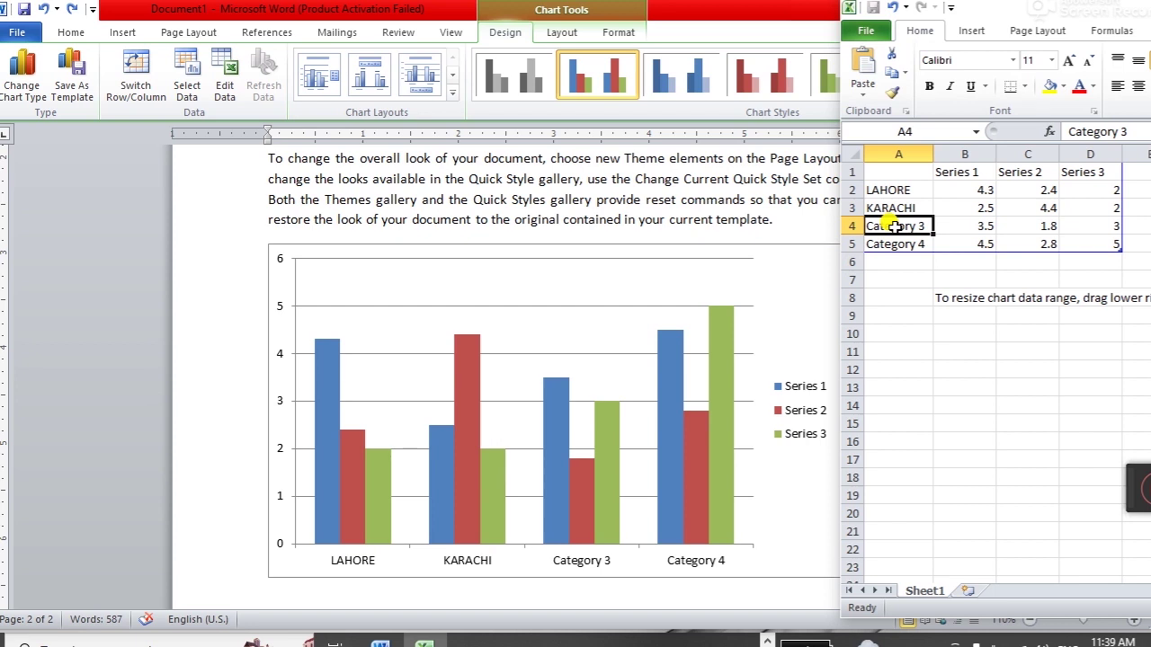
pyautogui.write('I')
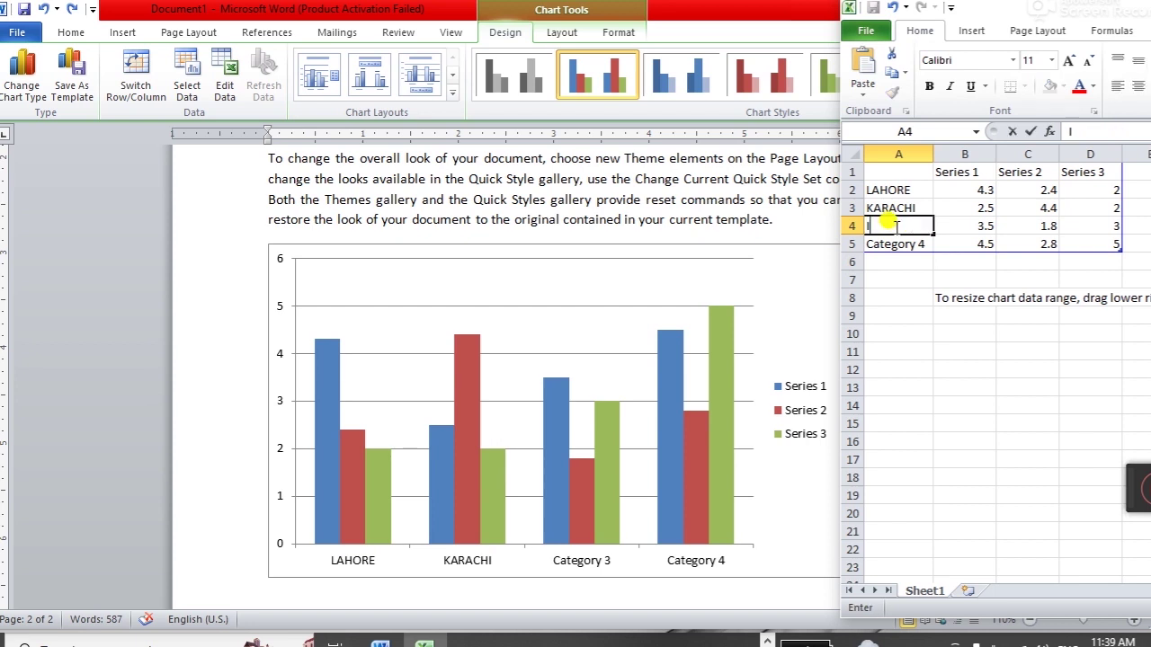
pyautogui.write('ALKOT')
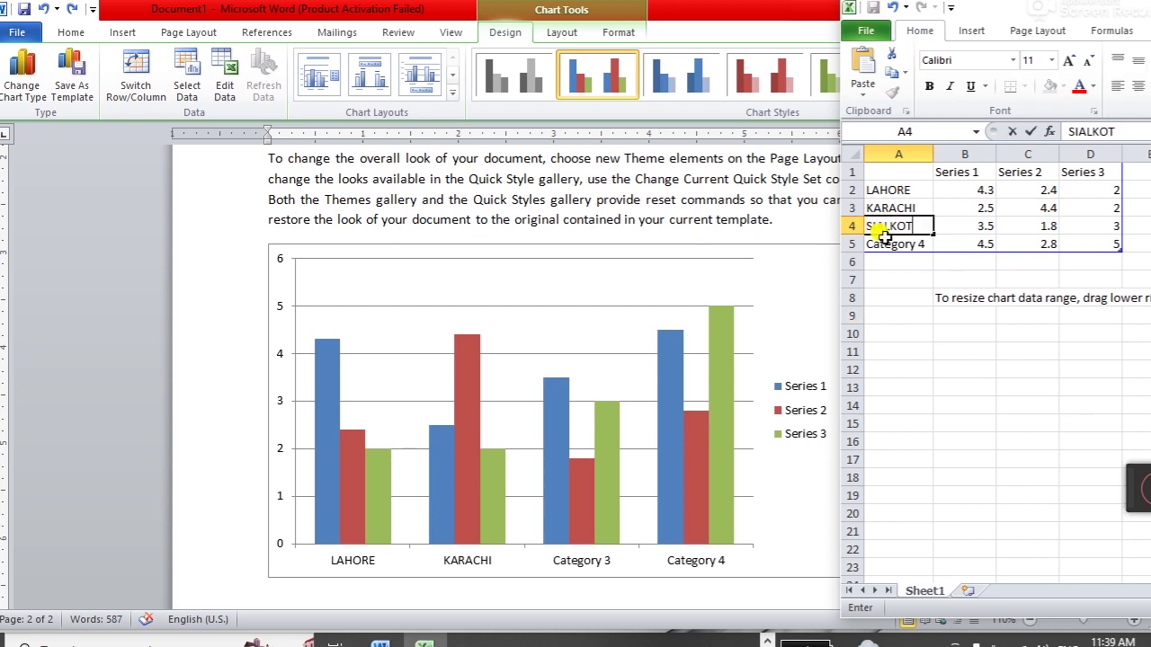
pyautogui.press('Return')
pyautogui.write('KASUR')
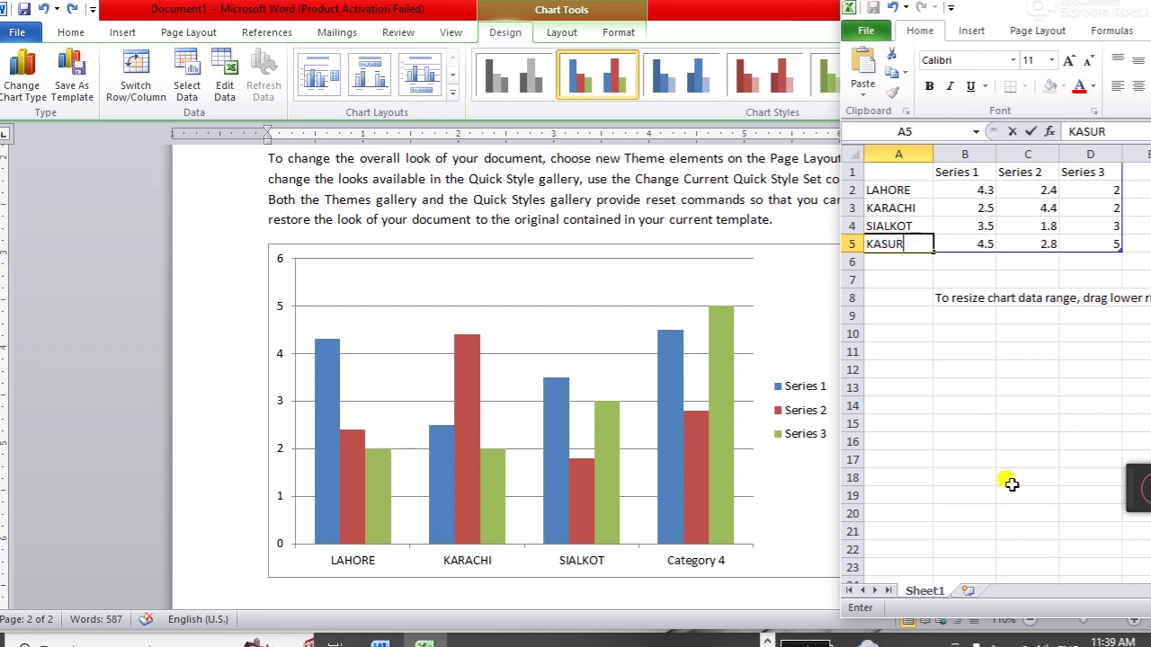
# Step: Name the series FRUITES, VEGITABLES and MACHINERY, widening column C to fit
pyautogui.click(980, 175)
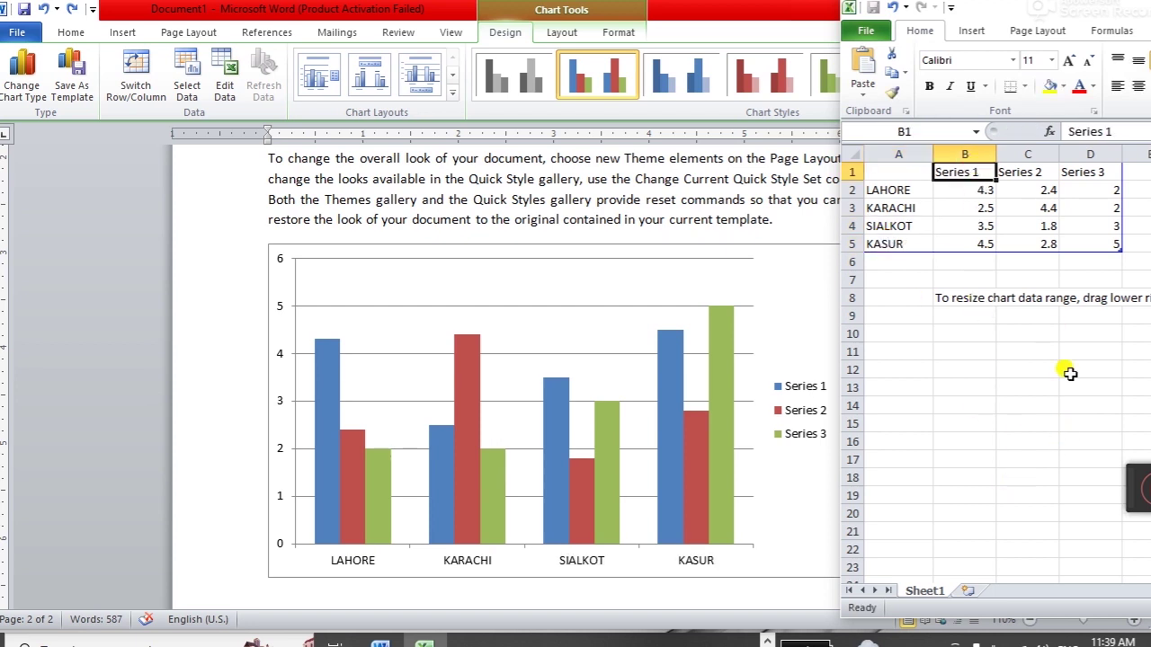
pyautogui.write('FRUITES')
pyautogui.press('Tab')
pyautogui.write('VE')
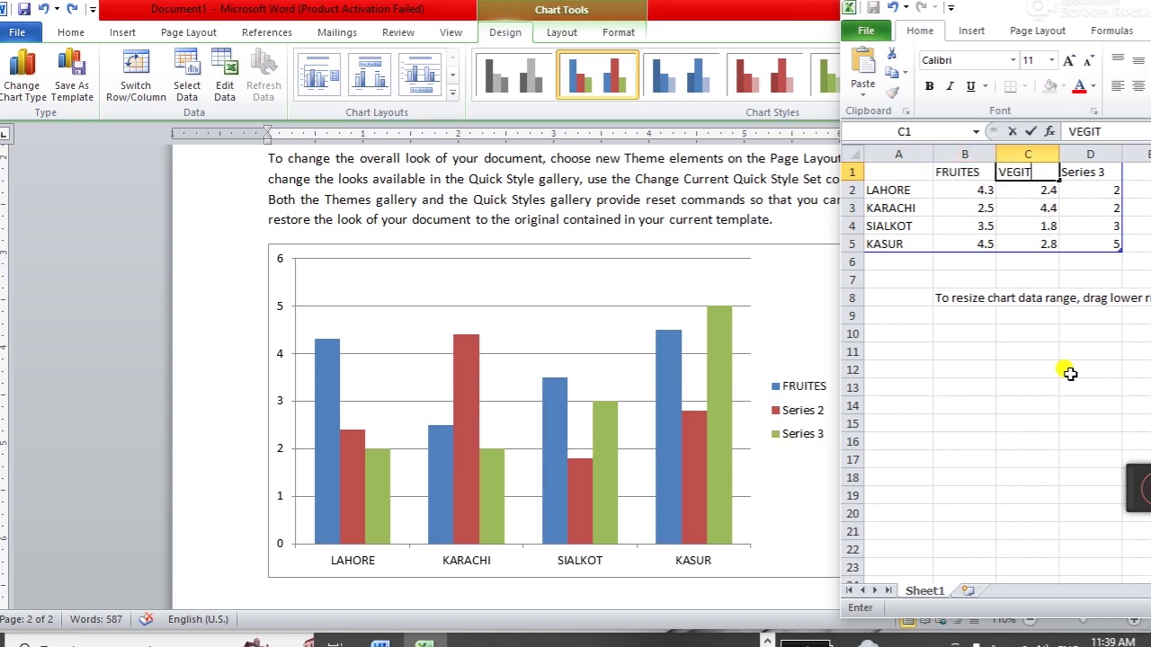
pyautogui.write('ES')
pyautogui.press('Return')
pyautogui.press('Up')
pyautogui.press('Right')
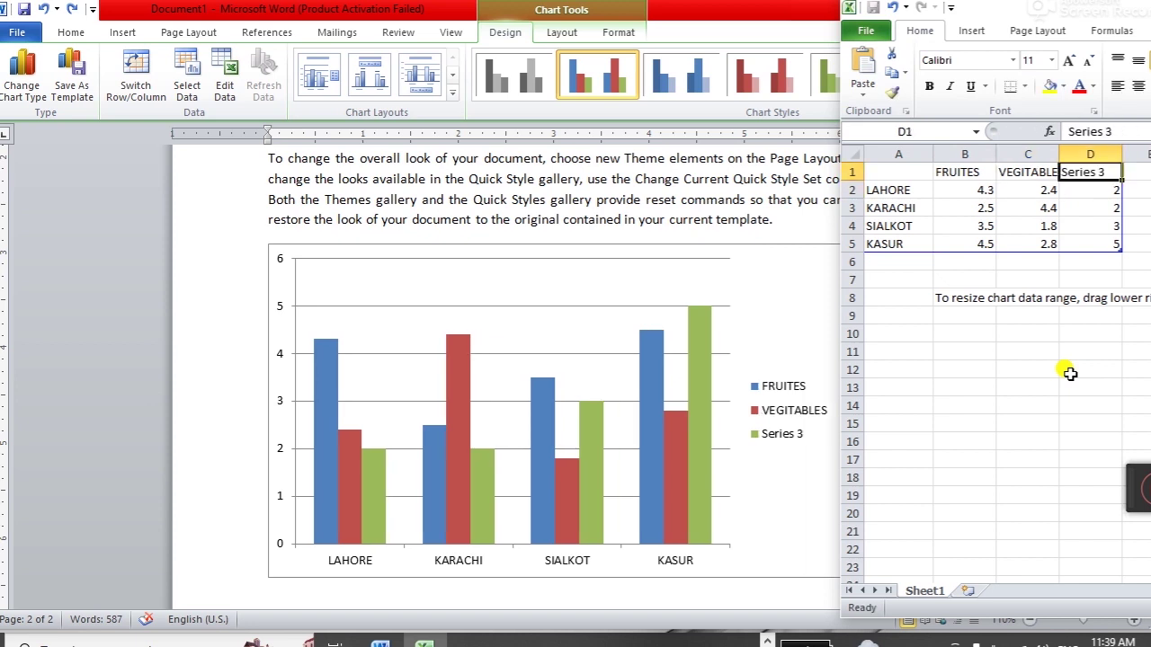
pyautogui.moveTo(1060, 154); pyautogui.dragTo(1079, 155)
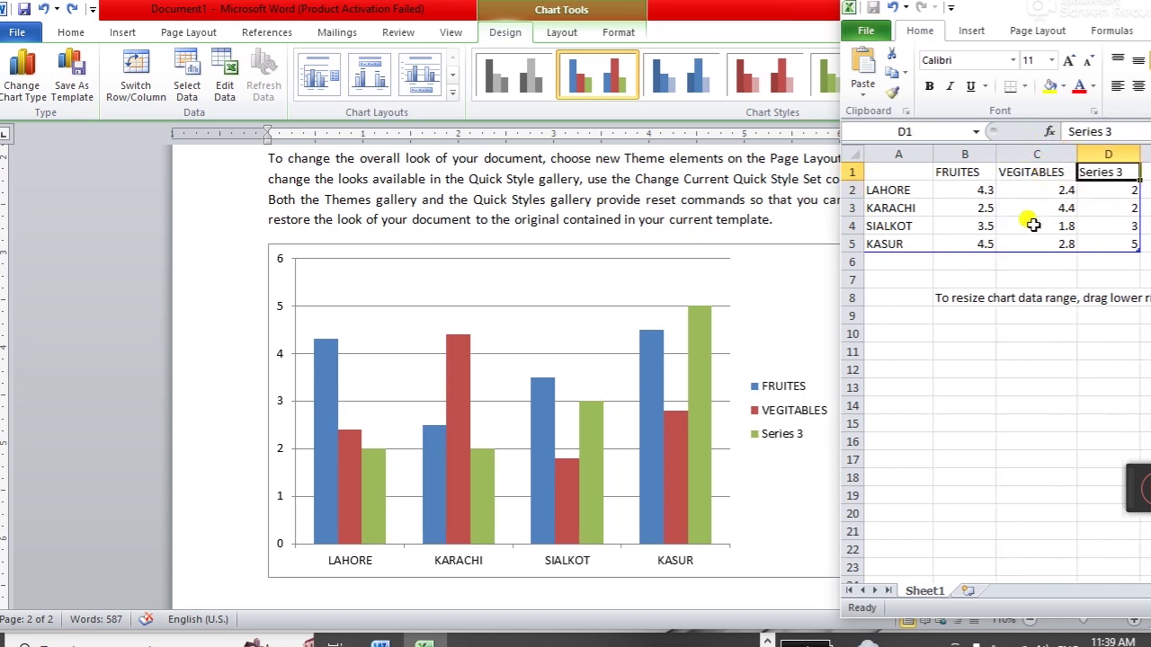
pyautogui.write('MACHINER')
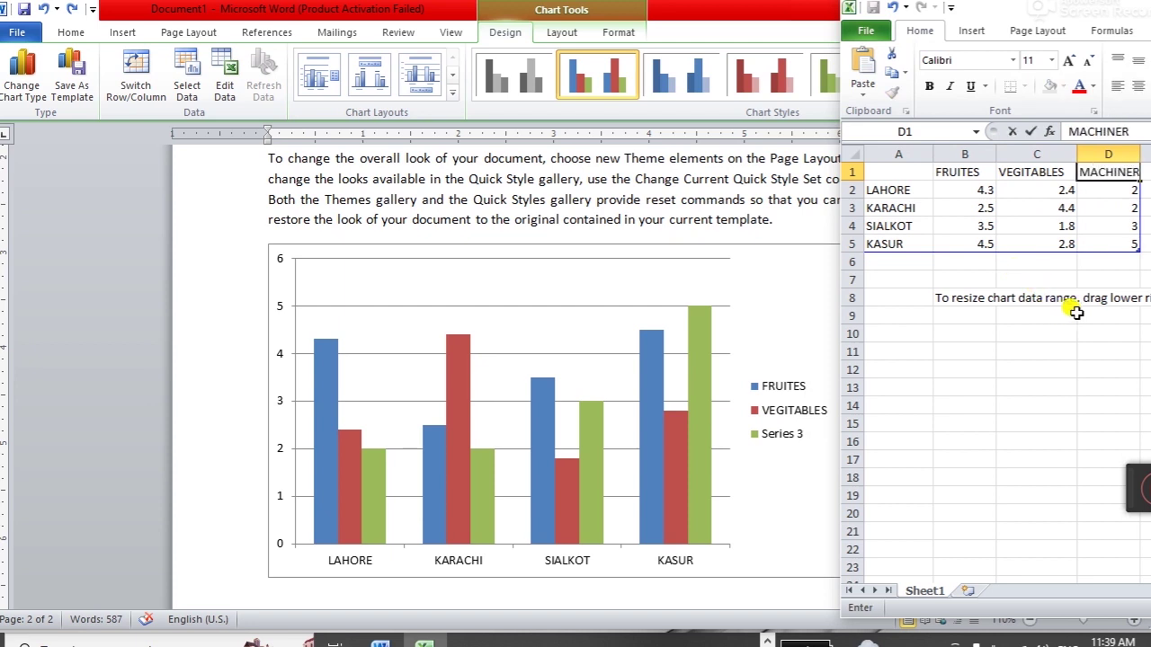
pyautogui.write('Y')
pyautogui.press('Return')
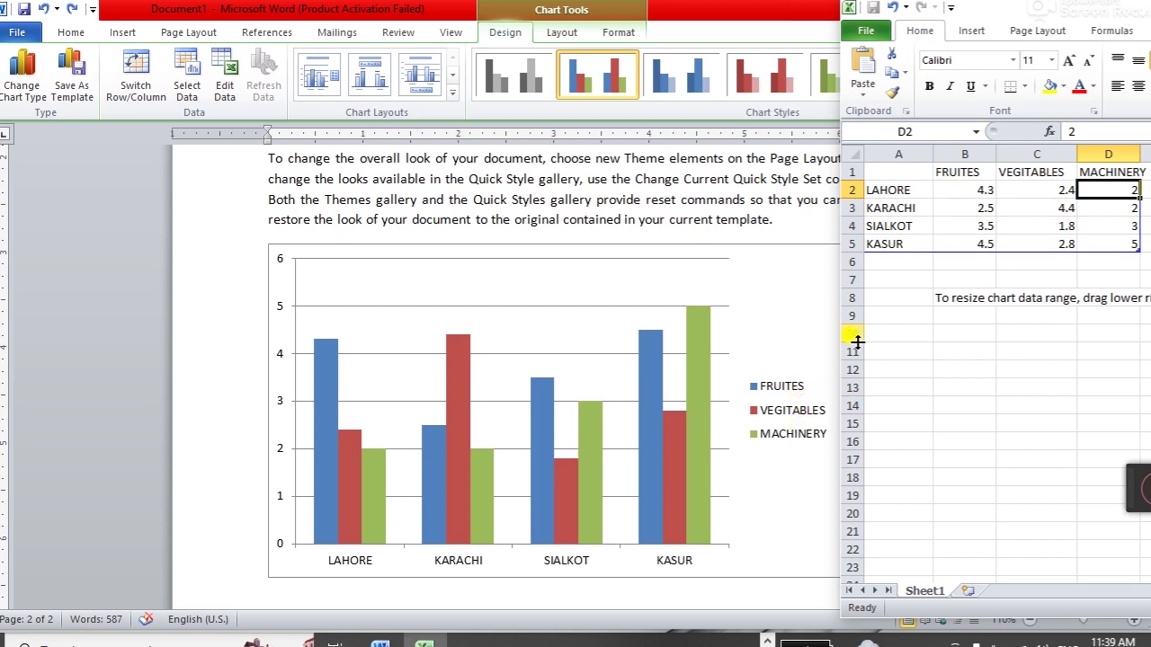
pyautogui.click(955, 189)
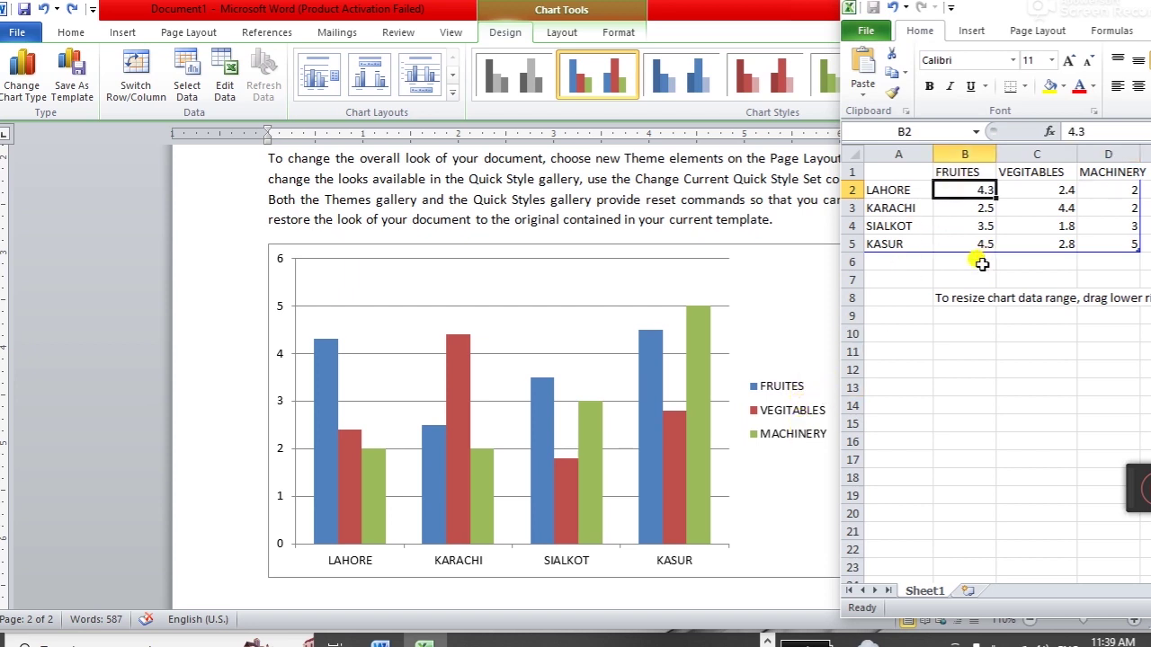
# Step: Enter FRUITES values 25, 36, 40 and 50 for the four cities
pyautogui.write('25')
pyautogui.press('Return')
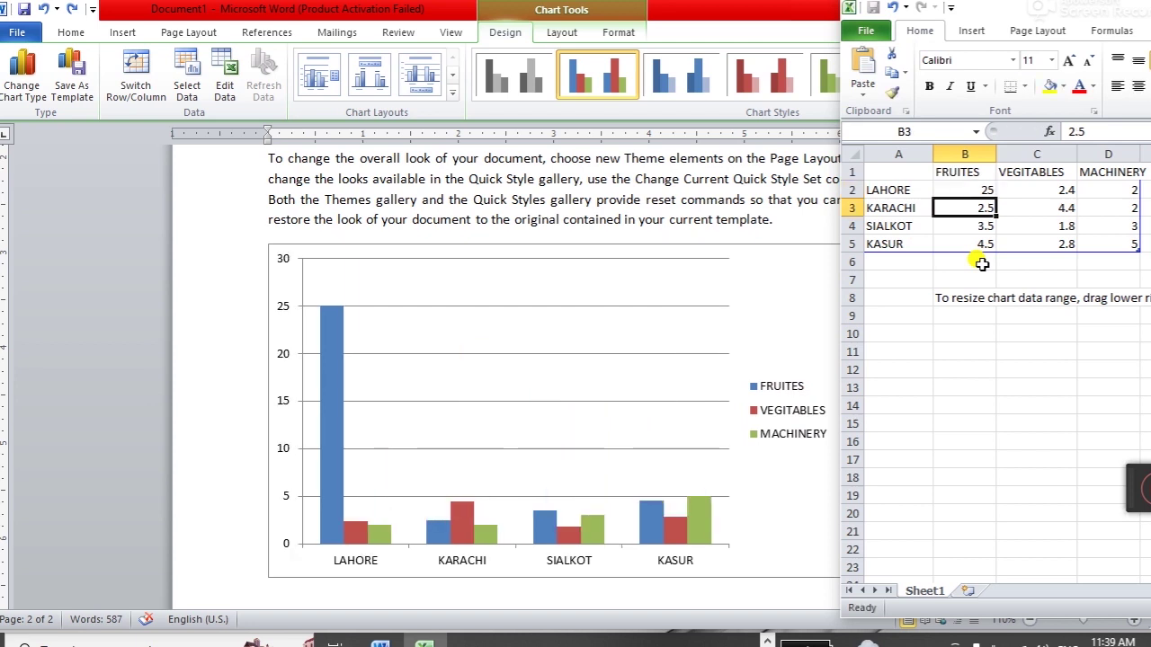
pyautogui.write('36')
pyautogui.press('Return')
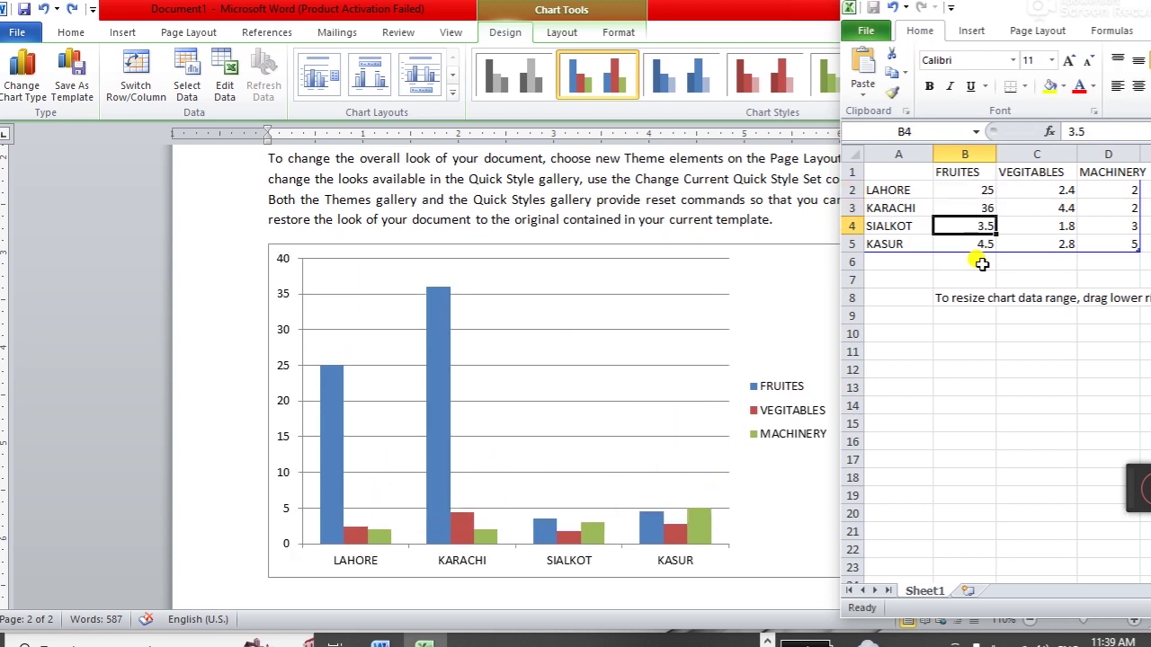
pyautogui.write('40')
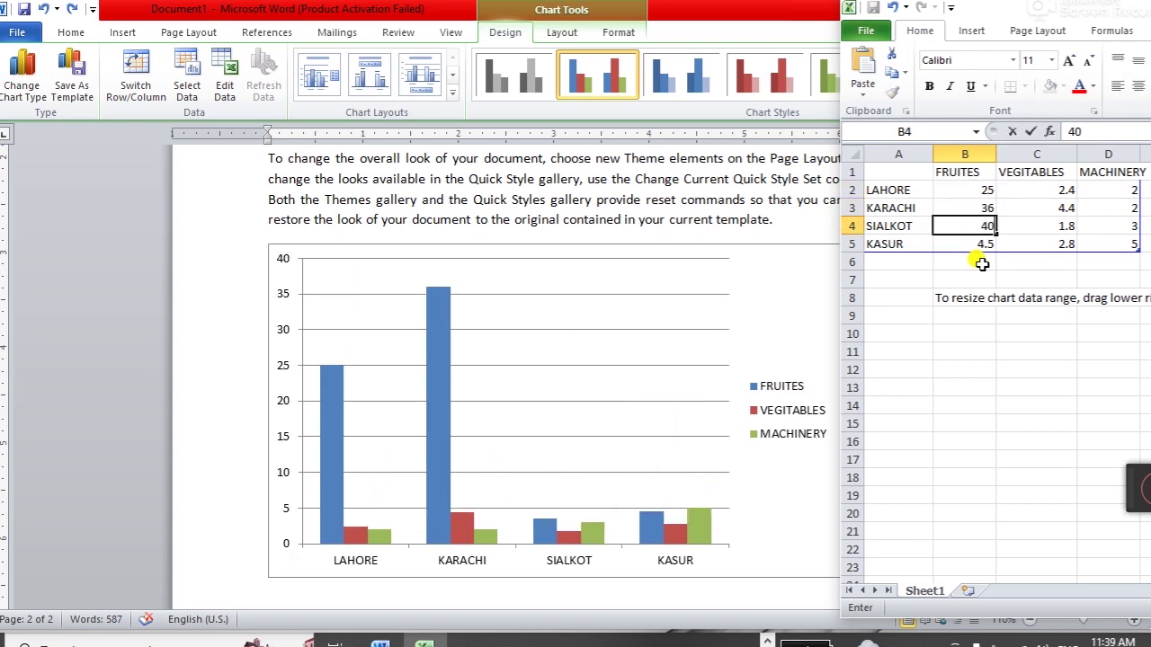
pyautogui.press('Return')
pyautogui.write('50')
pyautogui.press('Tab')
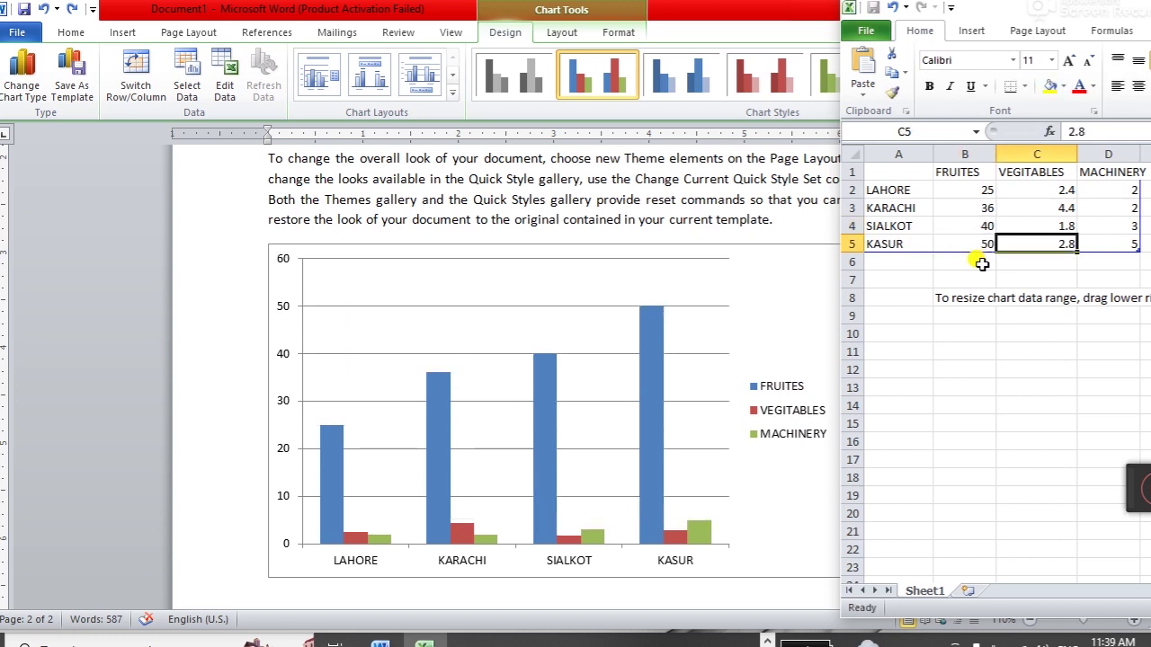
# Step: Enter VEGITABLES values 75, 60, 45 and 20 for LAHORE through KASUR
pyautogui.write('20')
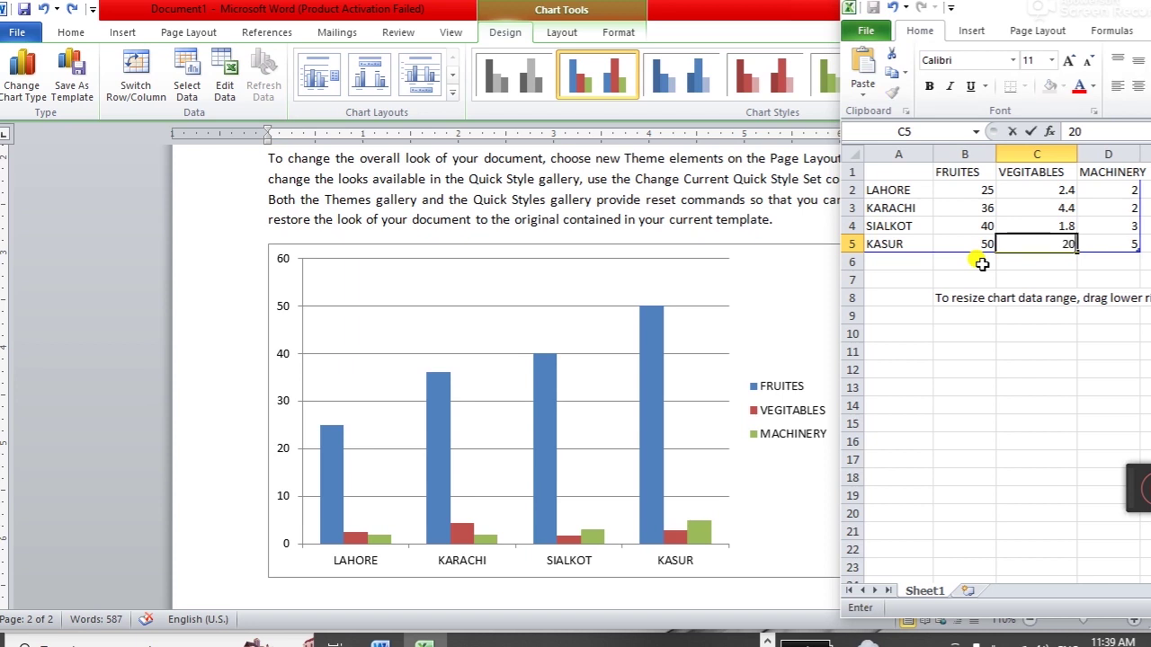
pyautogui.press('Up')
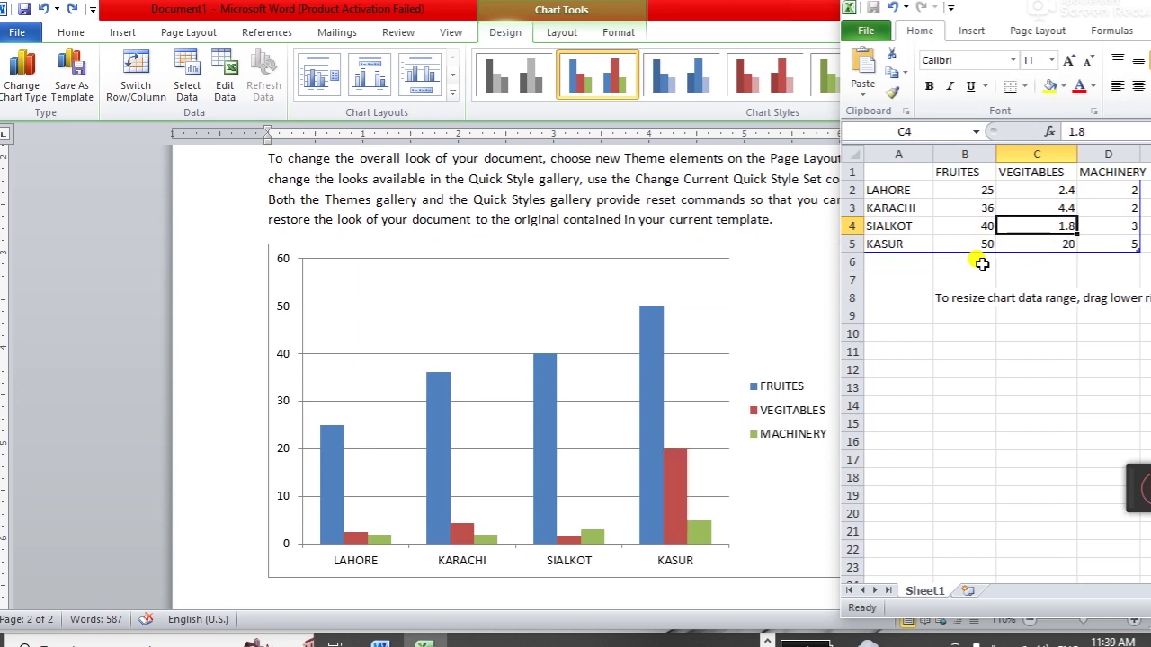
pyautogui.write('45')
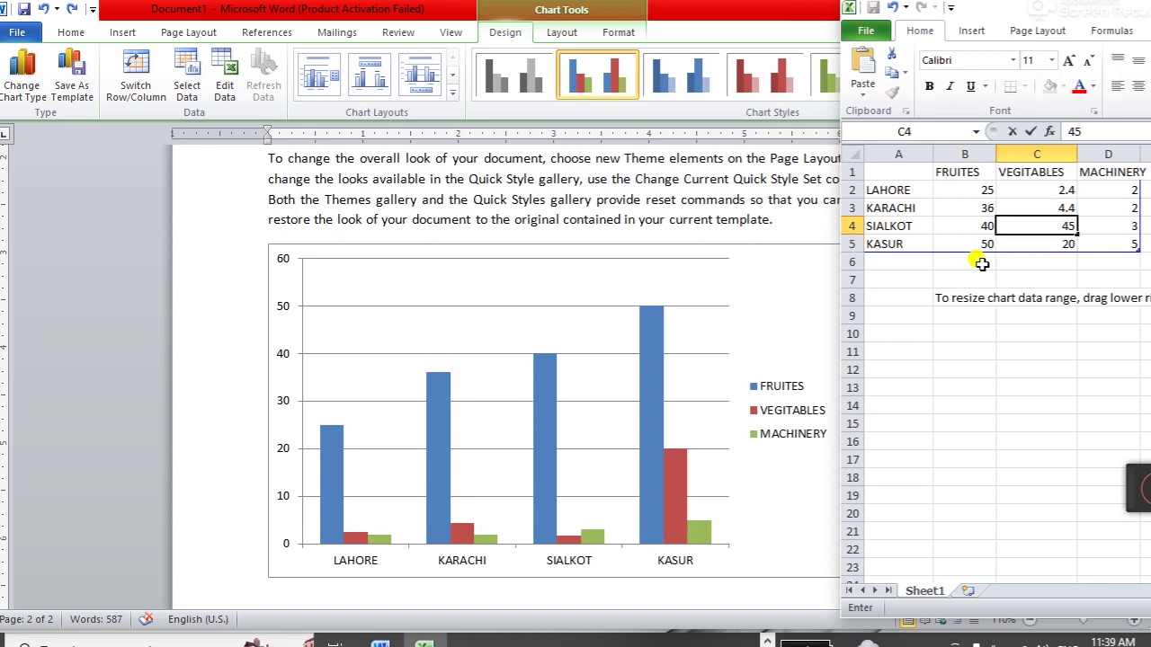
pyautogui.press('Up')
pyautogui.write('6')
pyautogui.press('Up')
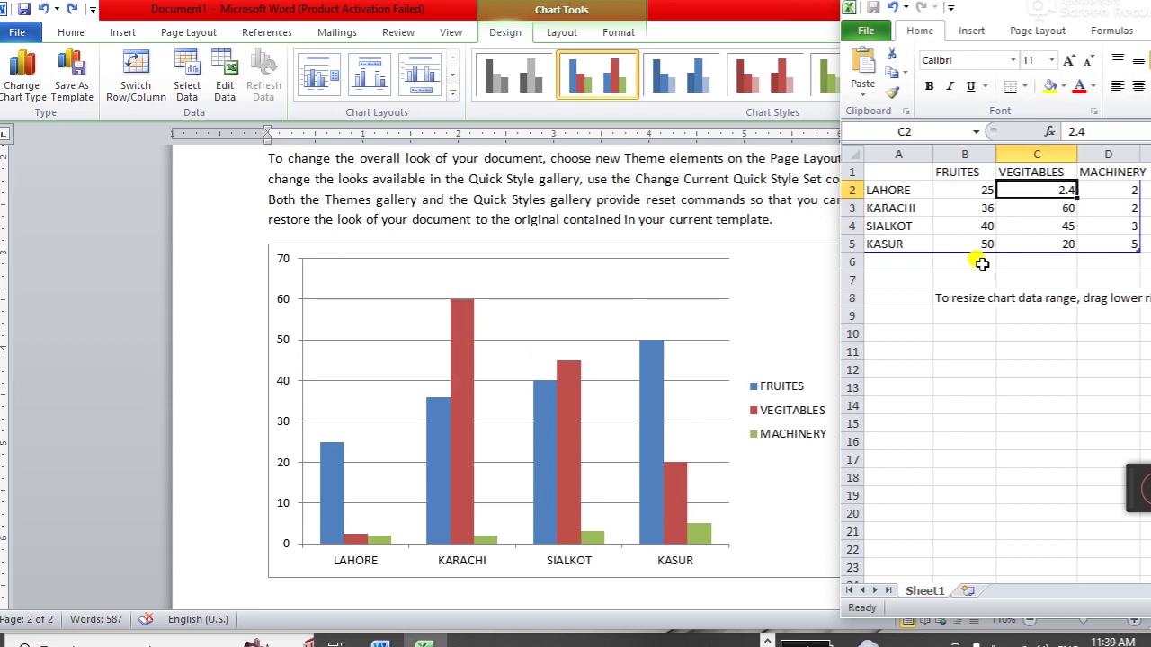
pyautogui.write('75')
pyautogui.press('Tab')
# Step: Enter MACHINERY values 36, 45 and 95 for LAHORE, KARACHI and SIALKOT
pyautogui.write('36')
pyautogui.press('Return')
pyautogui.write('45')
pyautogui.press('Return')
pyautogui.write('95')
pyautogui.press('Return')
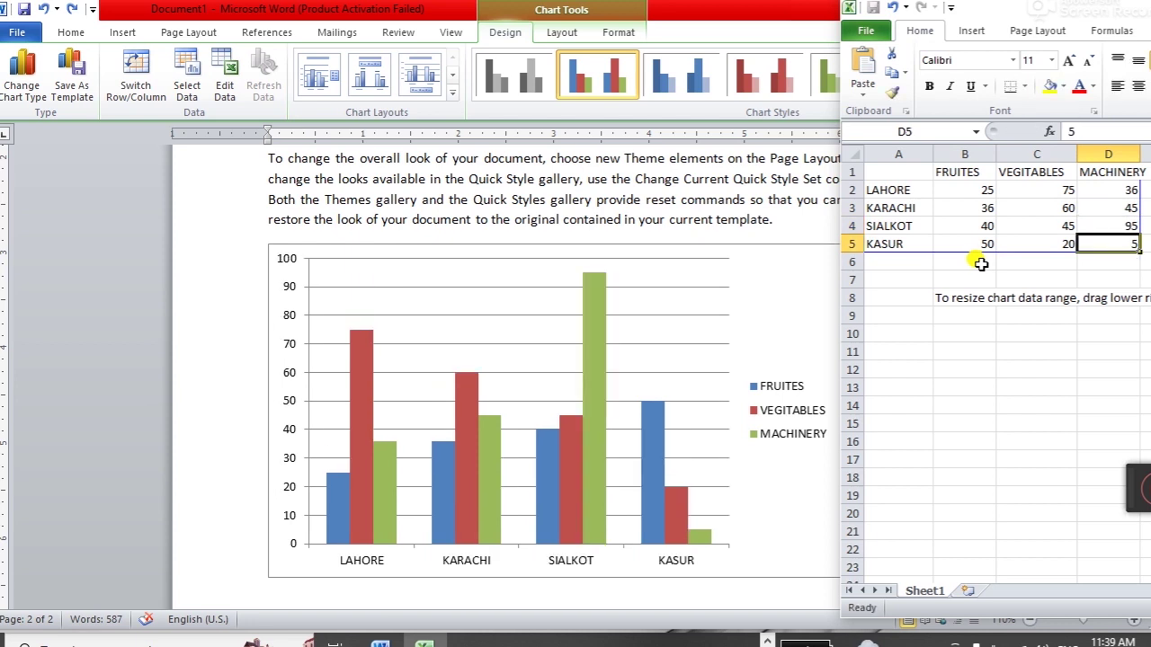
pyautogui.click(900, 261)
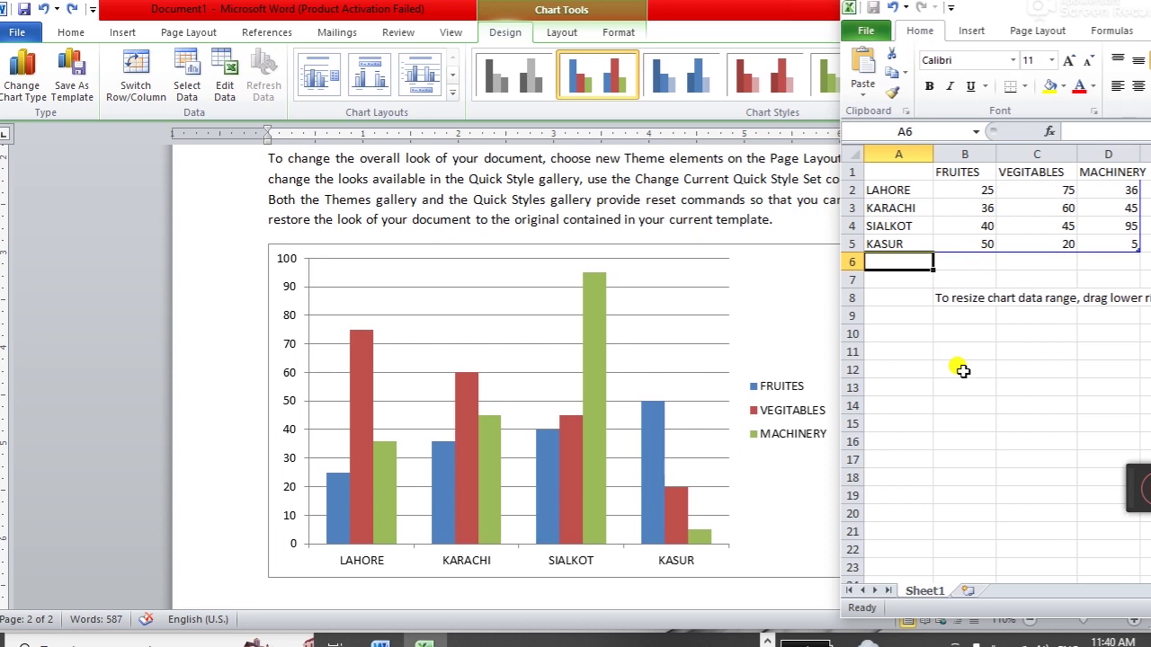
# Step: Add FAISALABAD as a fifth city and TEXTILE as a fourth series heading
pyautogui.write('FAISALABAD')
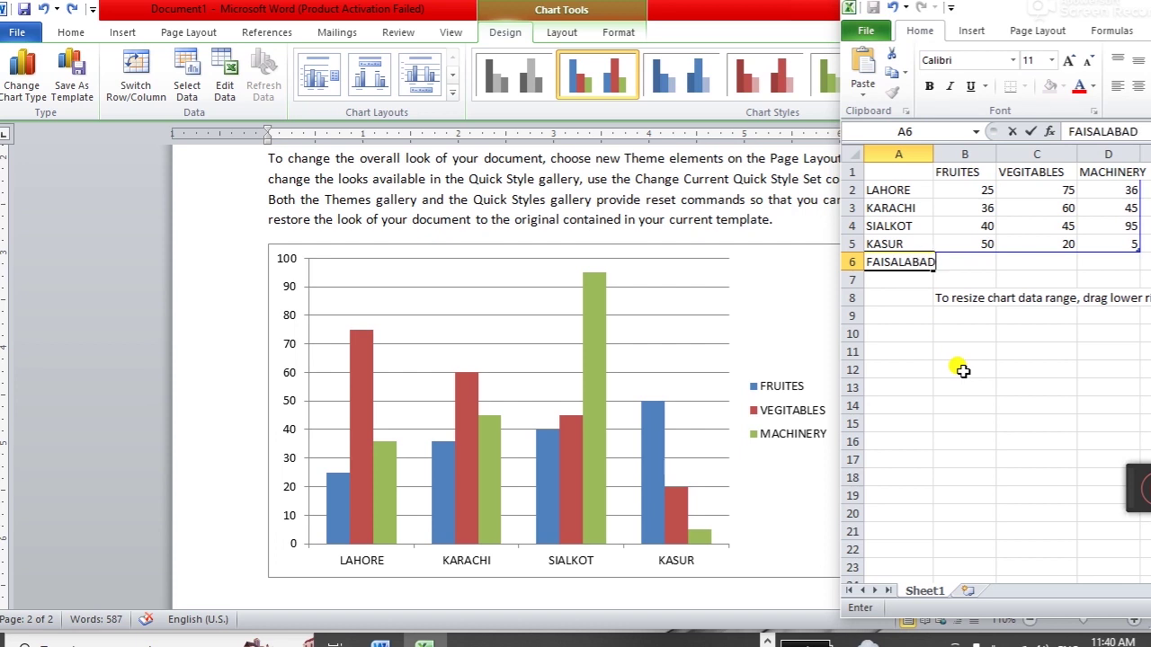
pyautogui.press('Tab')
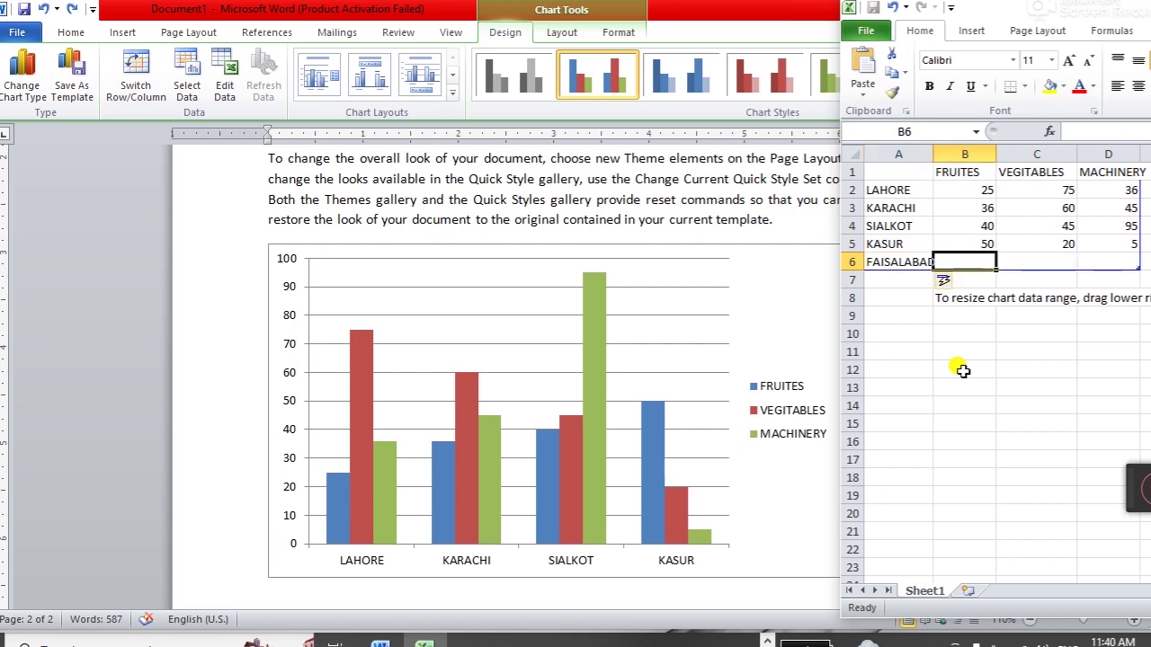
pyautogui.press('Right')
pyautogui.press('Right')
pyautogui.press('Right')
pyautogui.press('Up')
pyautogui.press('Up')
pyautogui.press('Up')
pyautogui.press('Up')
pyautogui.press('Up')
pyautogui.write('TE')
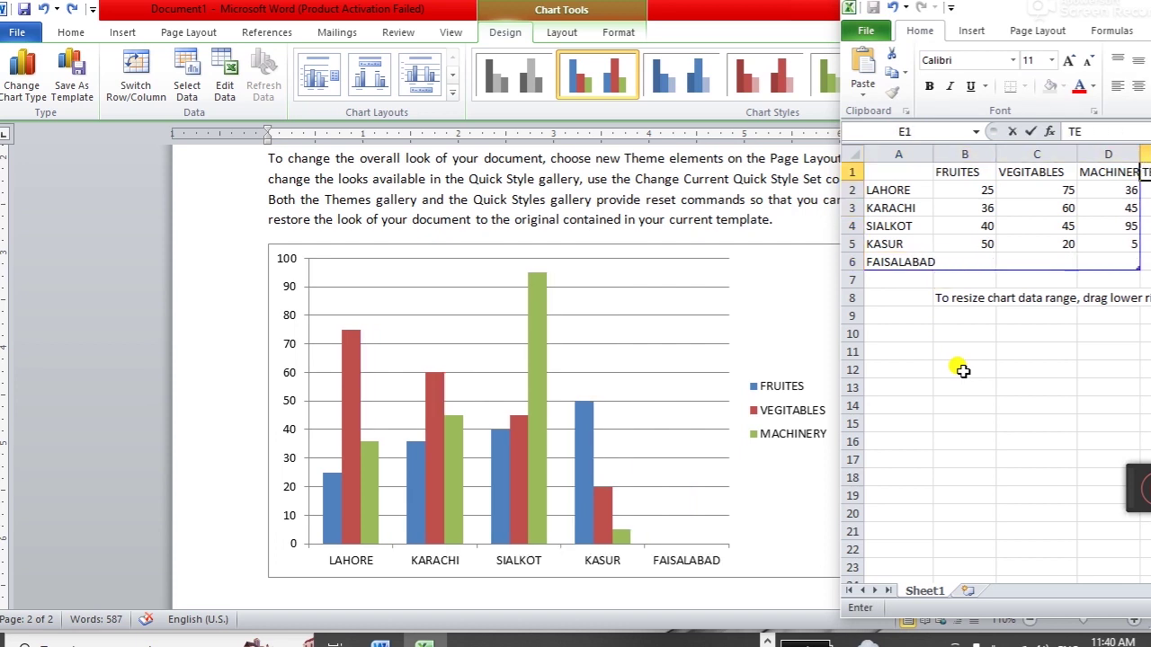
pyautogui.write('XTILE')
pyautogui.press('Return')
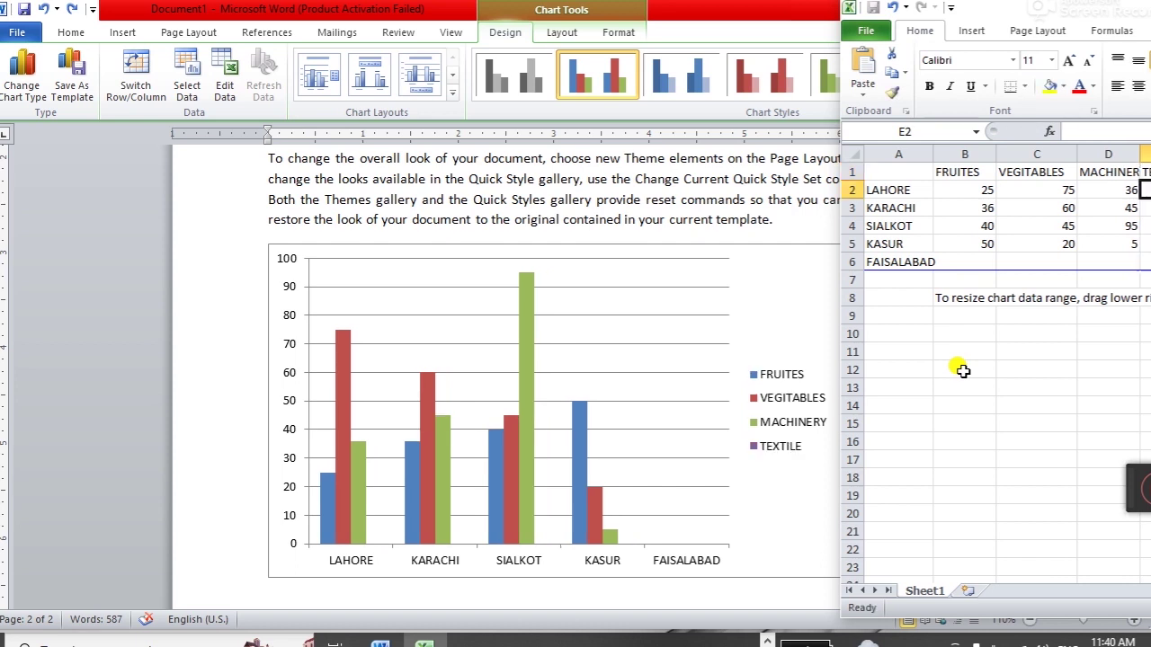
# Step: Enter TEXTILE values 65, 41, 74 and 45 for LAHORE through KASUR
pyautogui.write('65')
pyautogui.press('Return')
pyautogui.write('41')
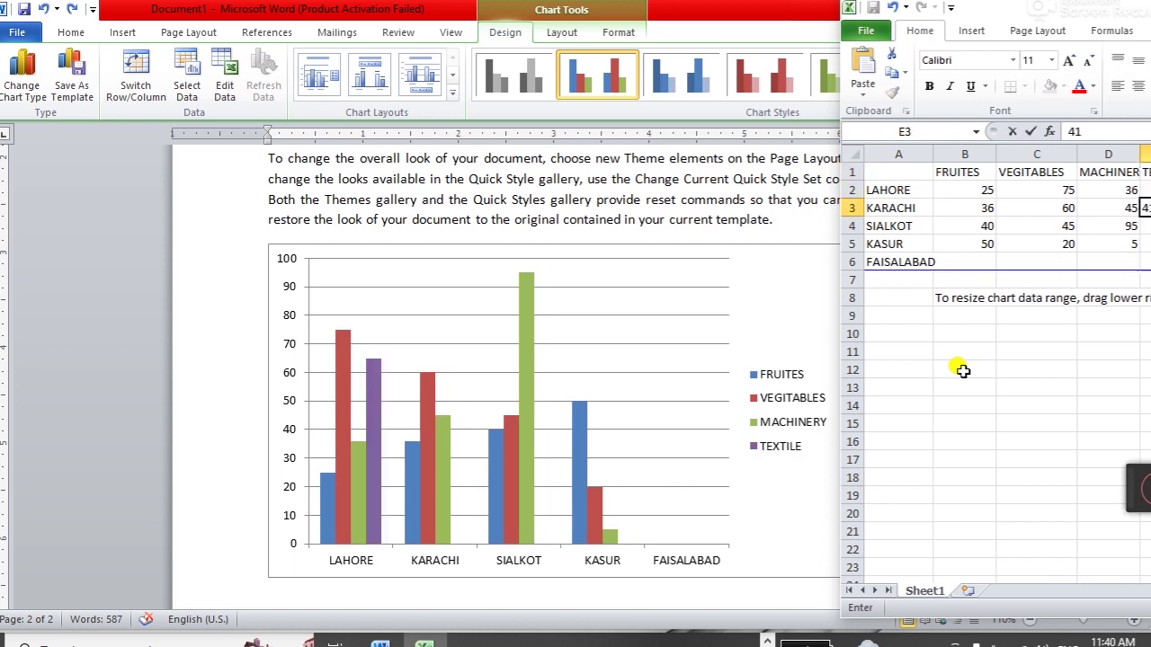
pyautogui.press('Return')
pyautogui.write('25')
pyautogui.press('Return')
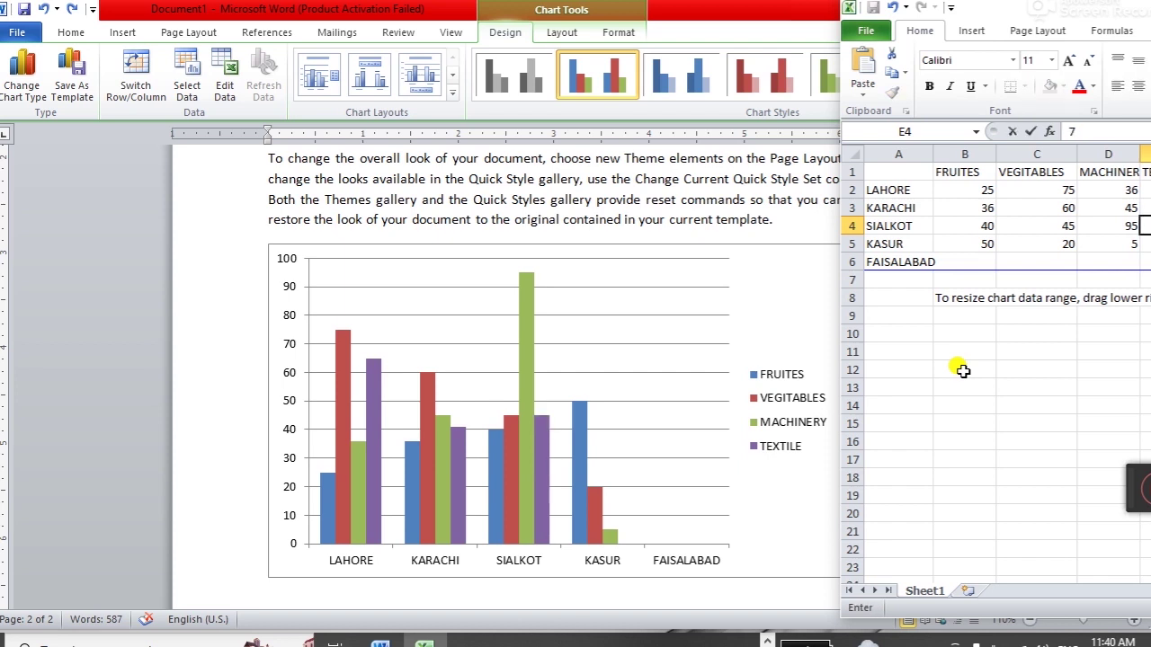
pyautogui.write('74')
pyautogui.press('Return')
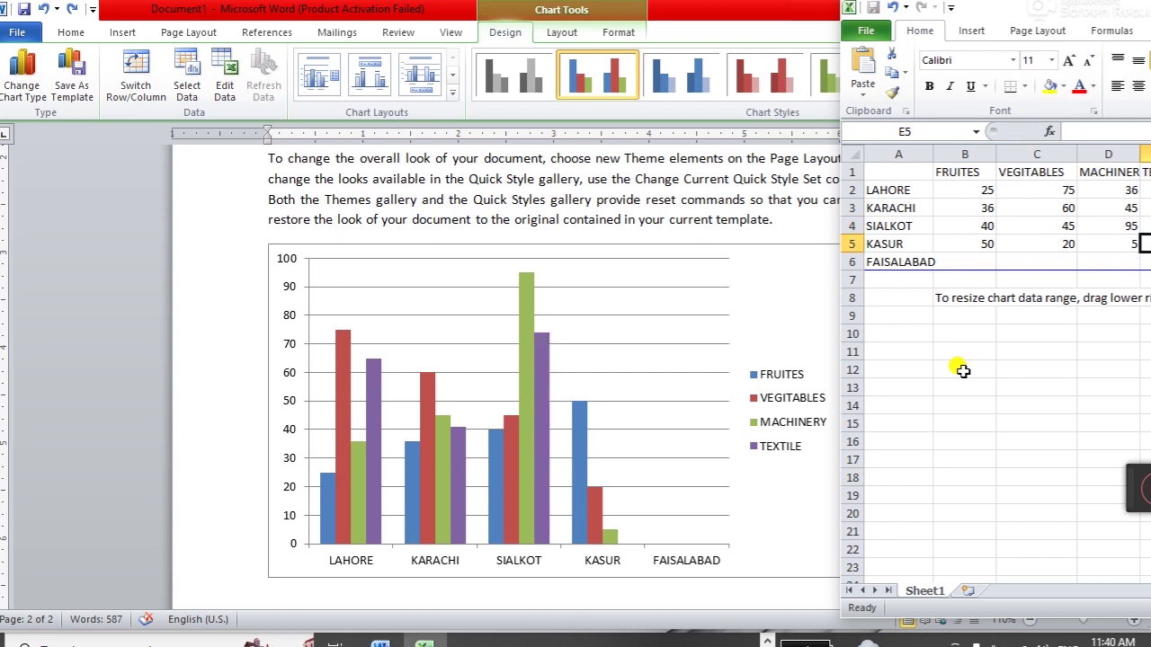
pyautogui.write('45')
pyautogui.press('Left')
pyautogui.press('Left')
pyautogui.press('Down')
pyautogui.press('Left')
# Step: Fill FAISALABAD's row with 54, 65, 76 and 87, then move the data window aside
pyautogui.write('54')
pyautogui.press('Tab')
pyautogui.write('65')
pyautogui.press('Tab')
pyautogui.write('76')
pyautogui.press('Tab')
pyautogui.write('87')
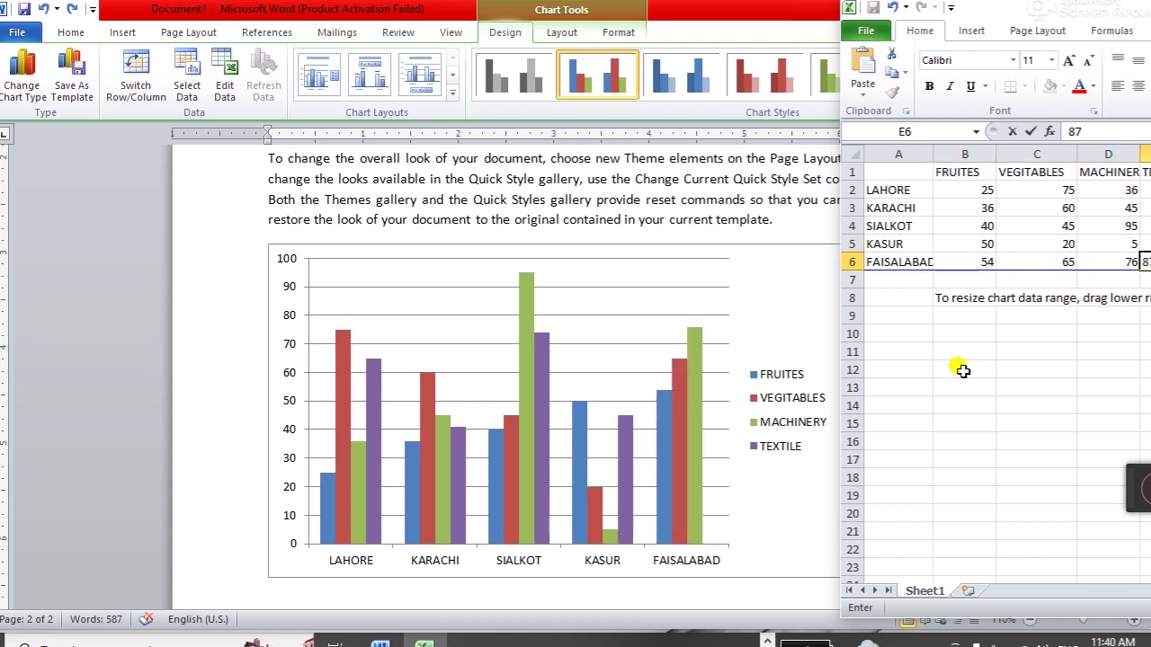
pyautogui.press('Tab')
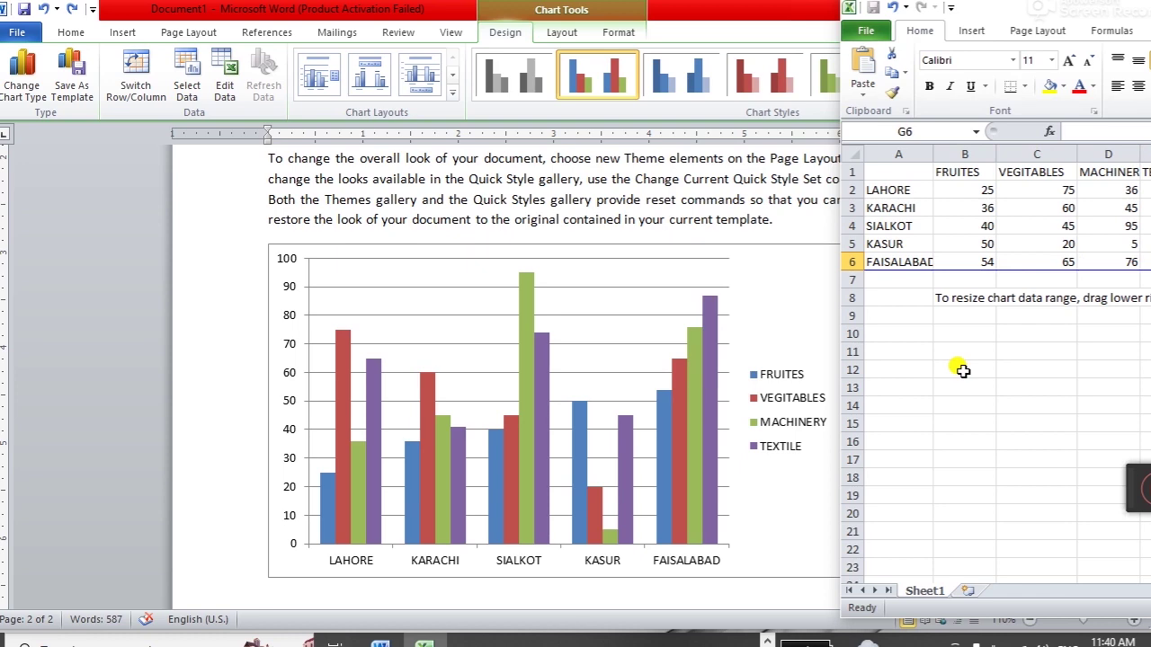
pyautogui.moveTo(1016, 7); pyautogui.dragTo(231, 32)
# Step: Close the Excel data sheet, then reselect the chart and choose Edit Data again
pyautogui.click(1142, 32)
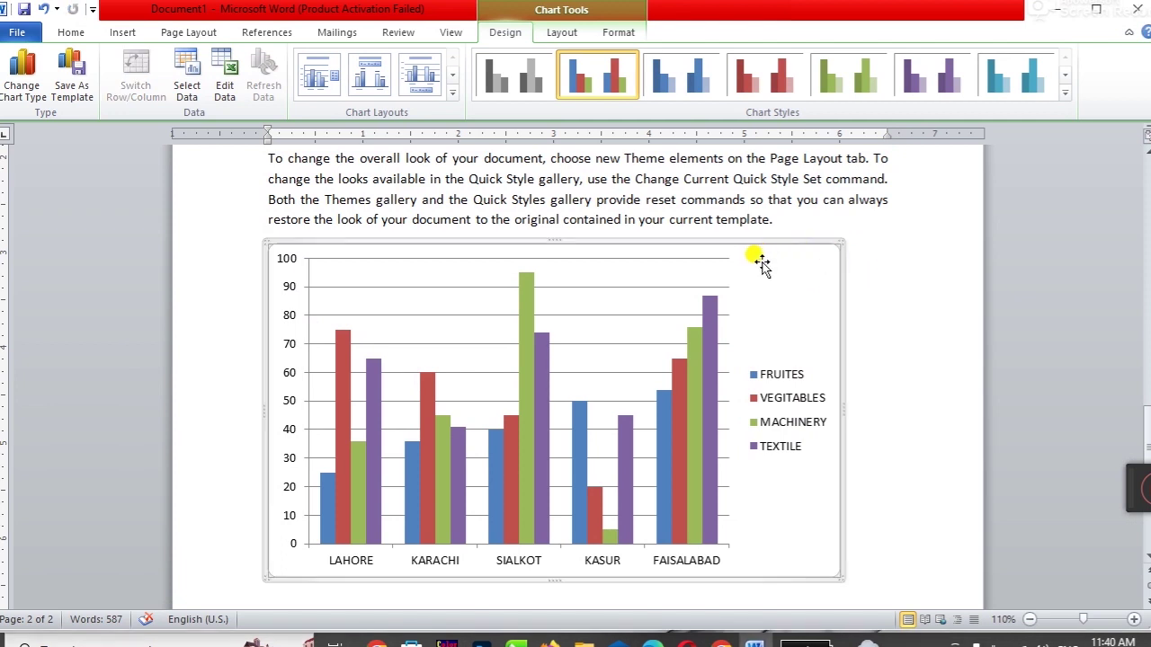
pyautogui.click(720, 193)
pyautogui.click(788, 289)
pyautogui.click(229, 88)
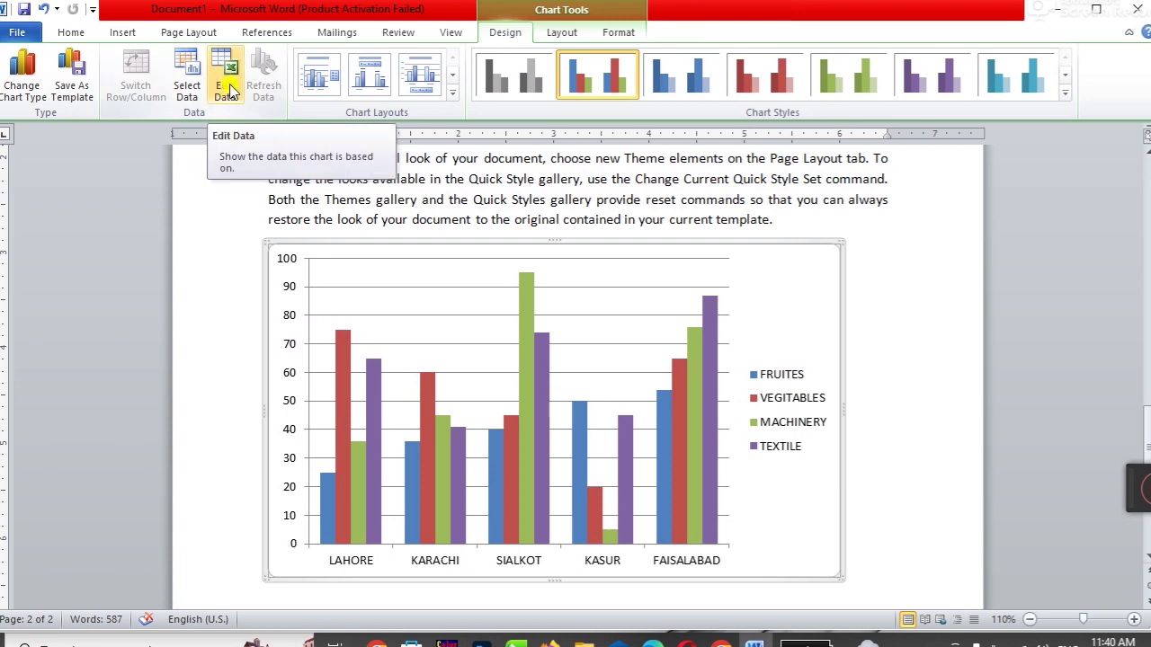
pyautogui.click(229, 89)
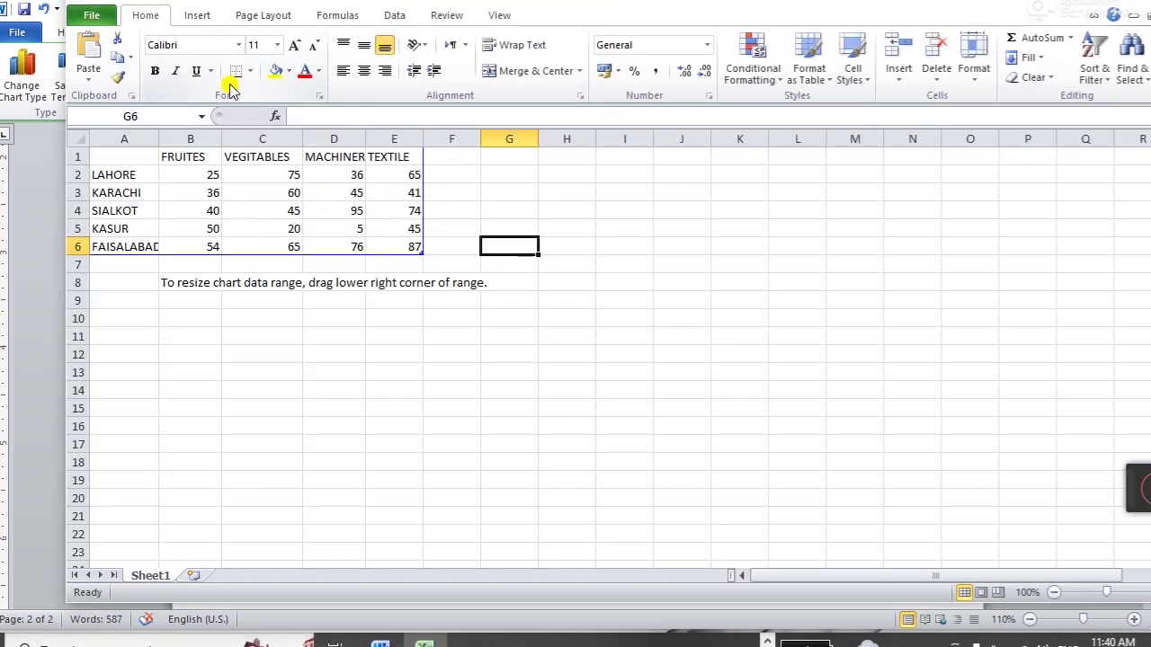
# Step: Close and reopen the chart's data sheet twice, ending back in Word with the chart deselected
pyautogui.click(1141, 9)
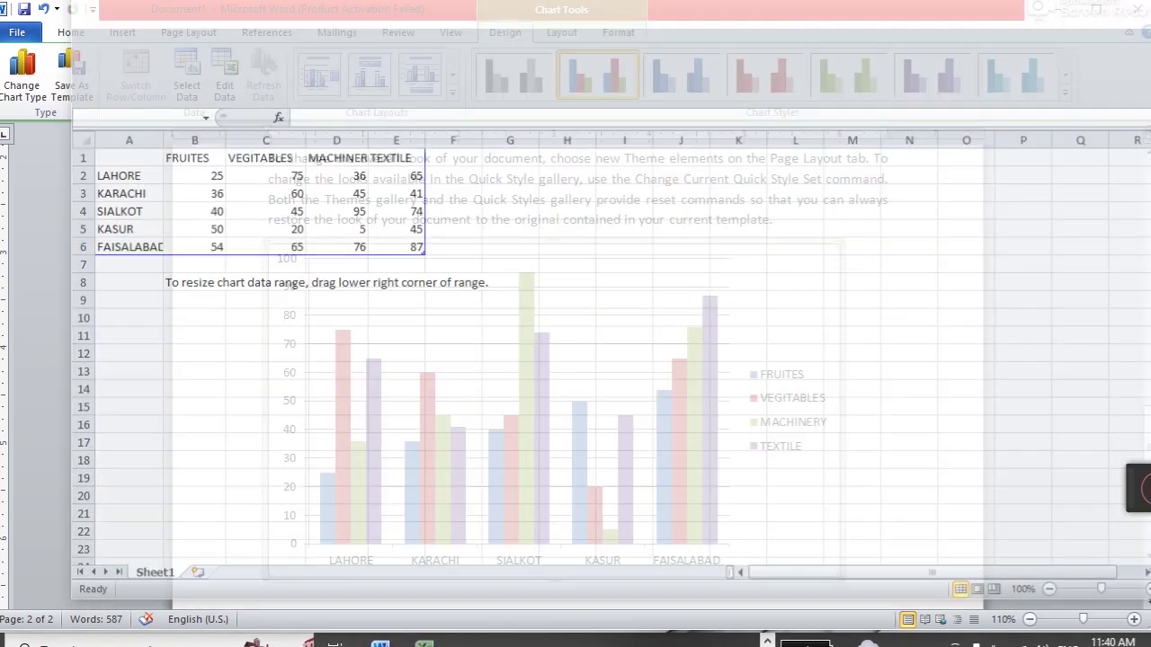
pyautogui.click(849, 297)
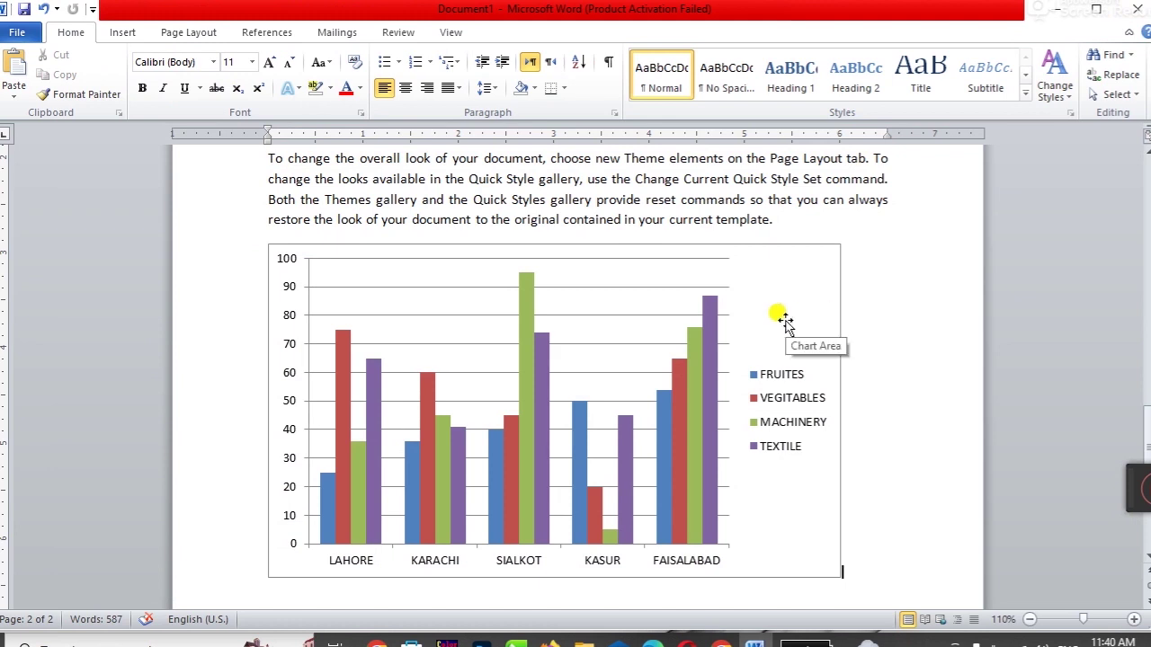
pyautogui.click(805, 297)
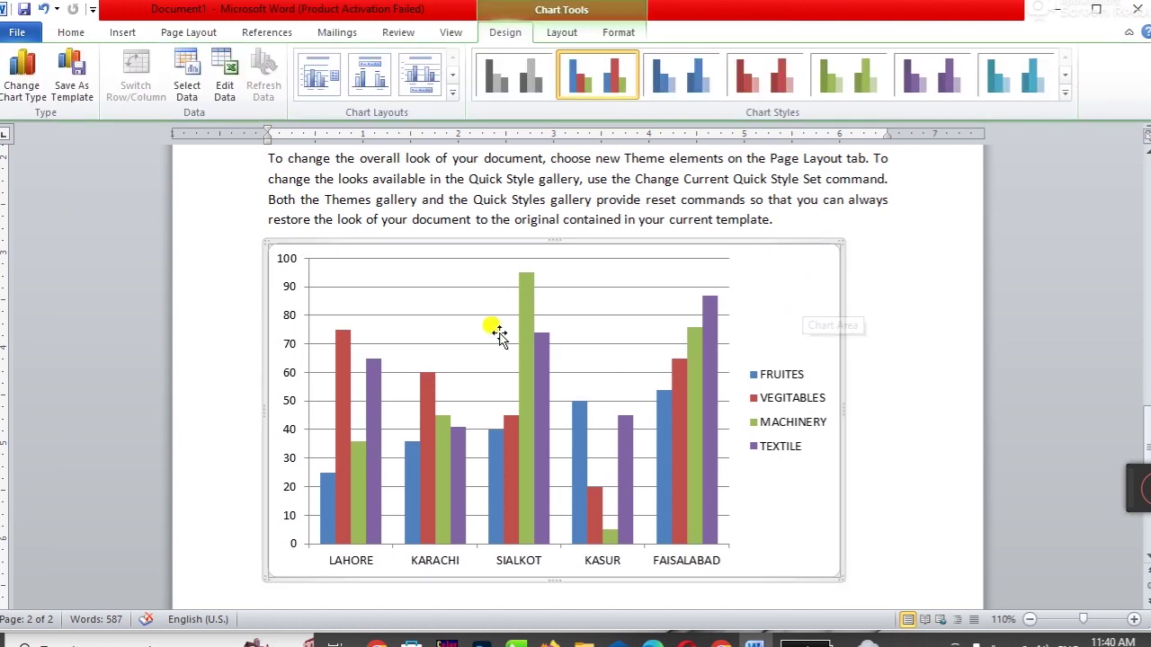
pyautogui.click(225, 86)
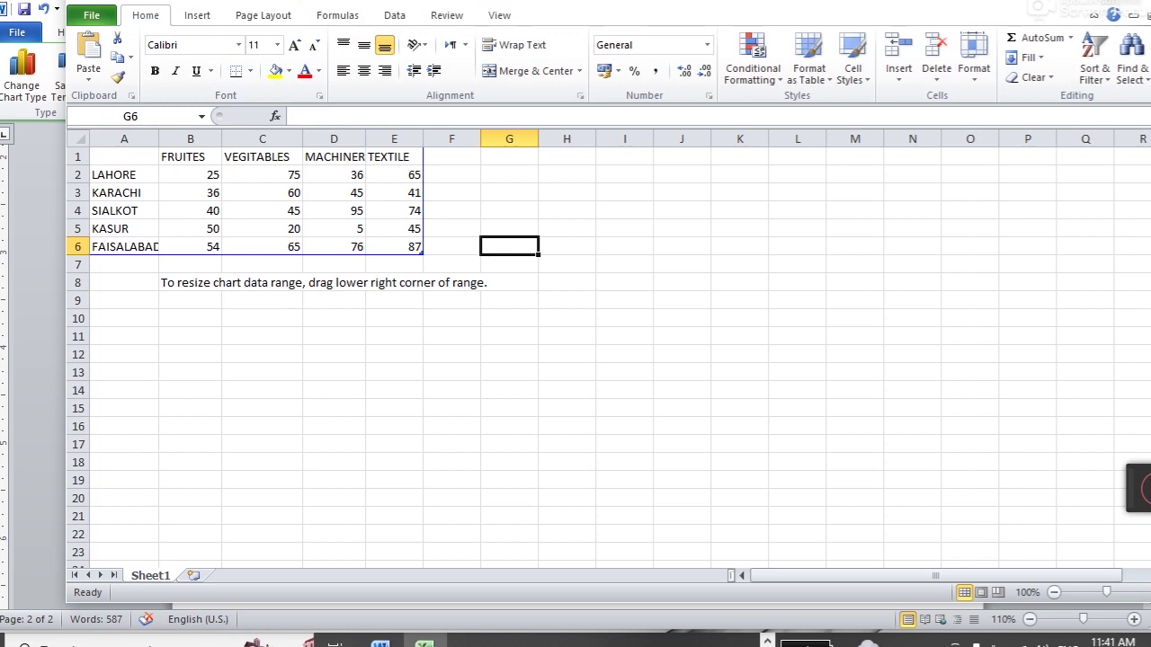
pyautogui.click(1121, 2)
pyautogui.click(872, 255)
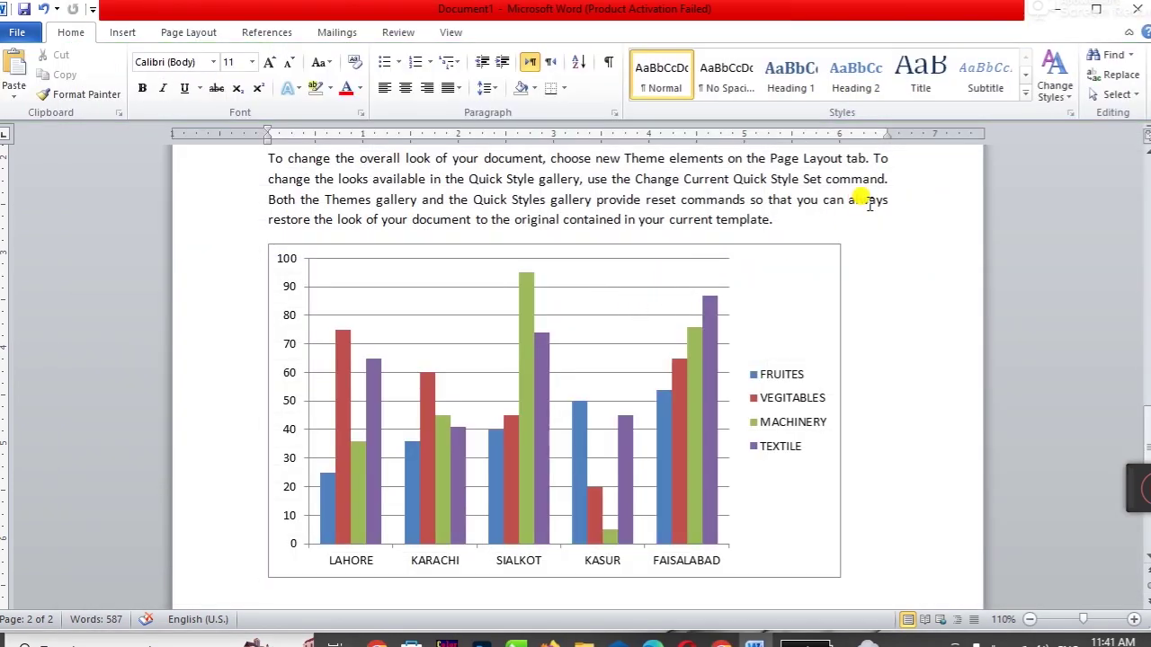
pyautogui.click(806, 252)
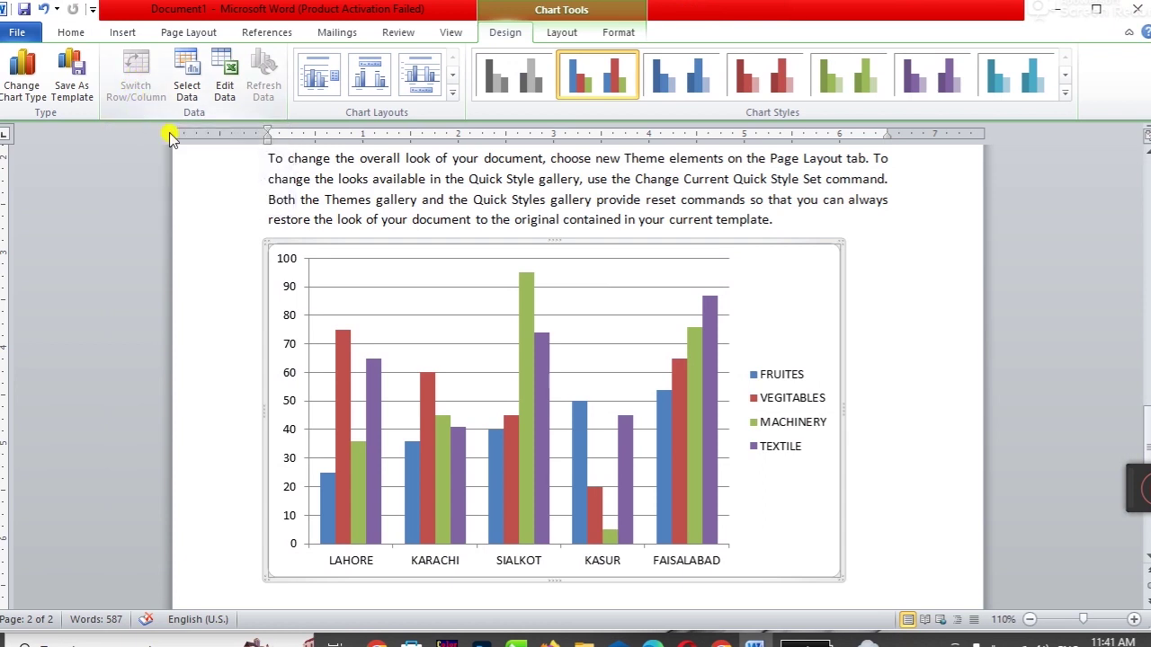
pyautogui.click(223, 82)
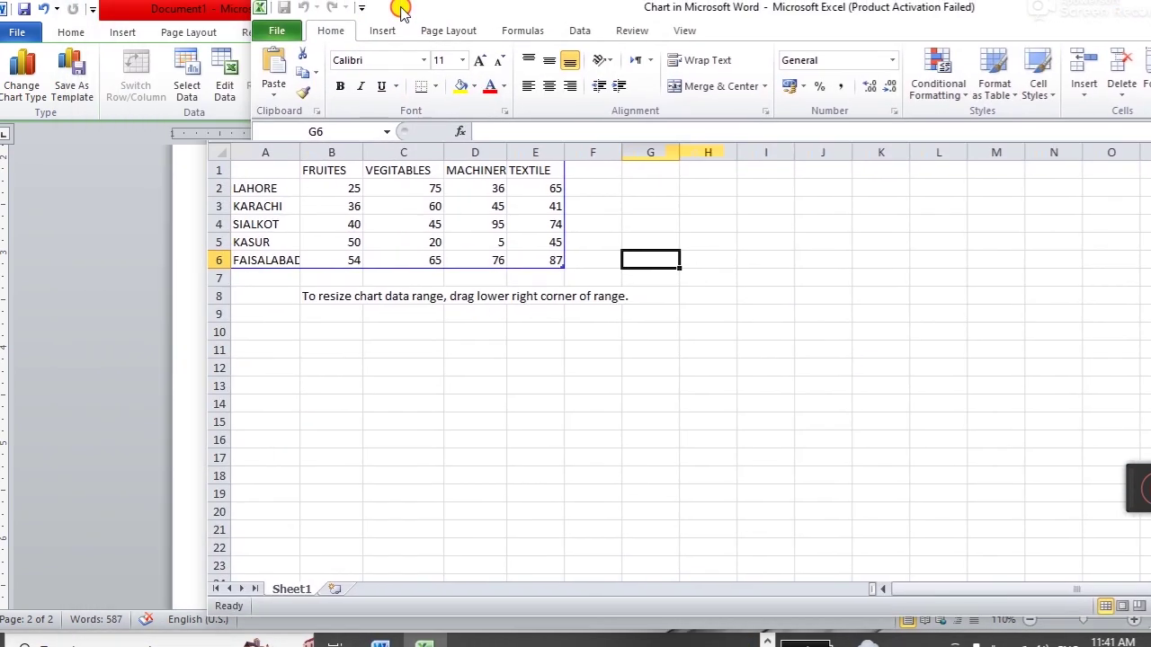
pyautogui.click(636, 255)
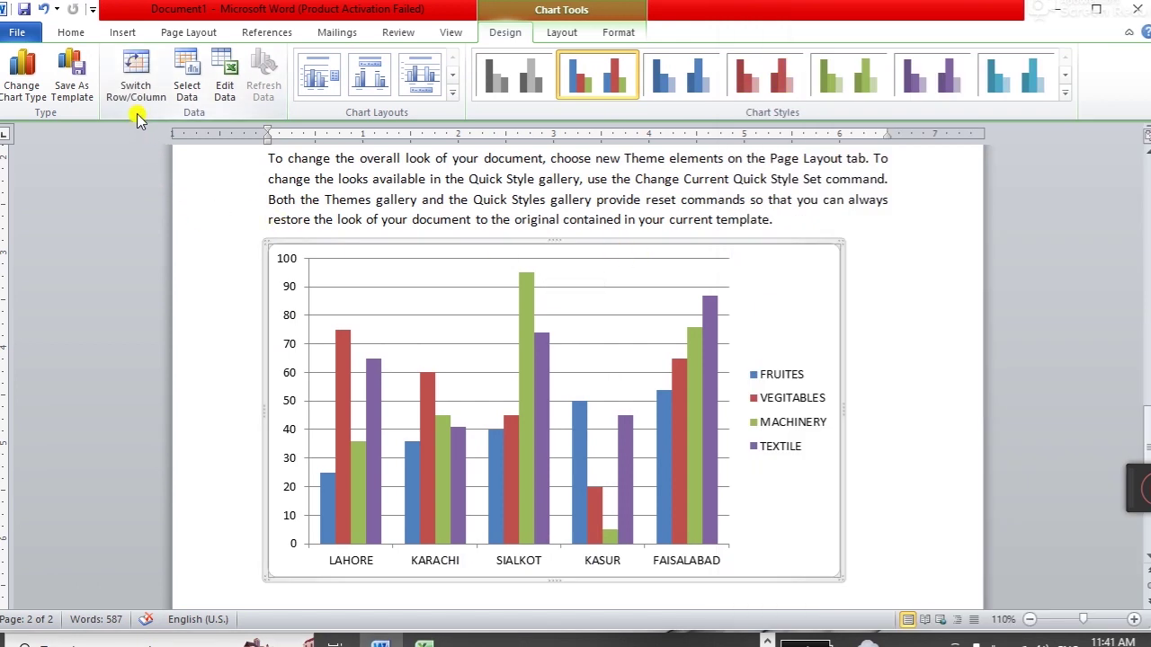
pyautogui.click(760, 200)
# Step: Switch Row/Column so FRUITES, VEGITABLES, MACHINERY and TEXTILE run along the axis
pyautogui.click(773, 279)
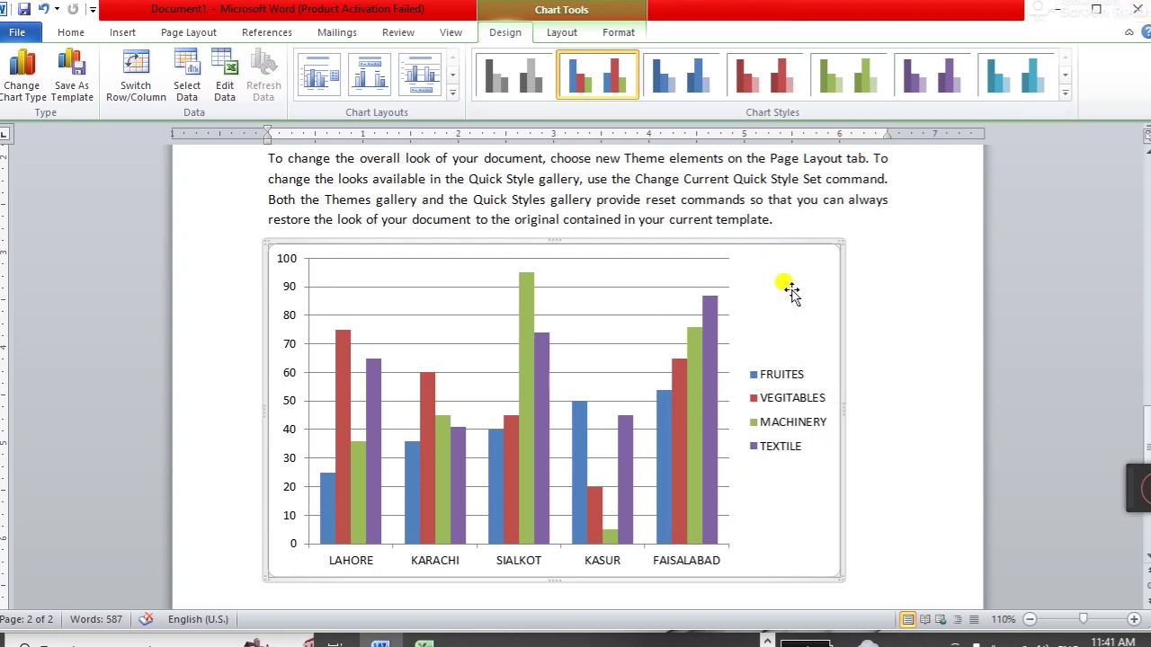
pyautogui.click(137, 90)
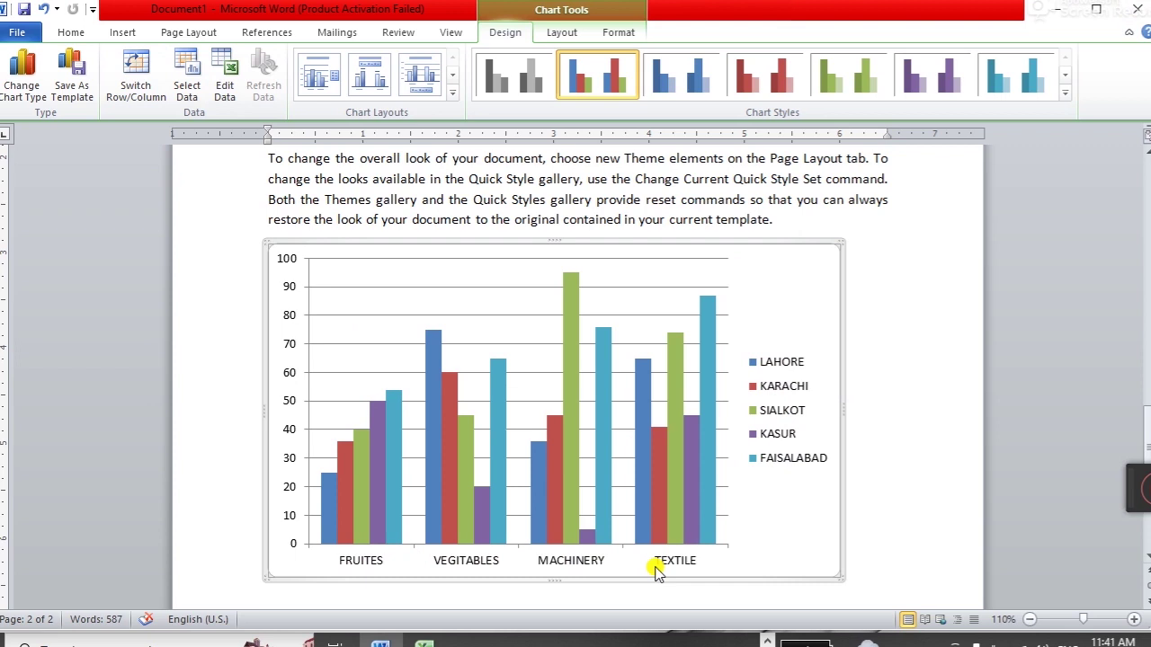
pyautogui.click(155, 83)
pyautogui.click(149, 80)
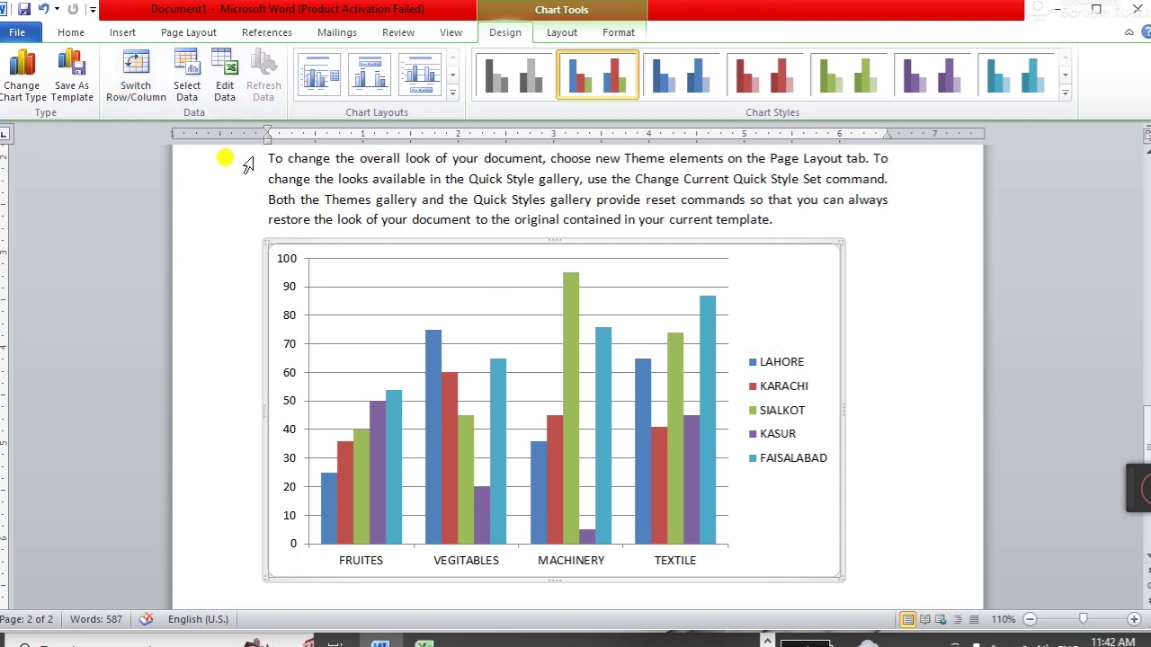
pyautogui.click(34, 97)
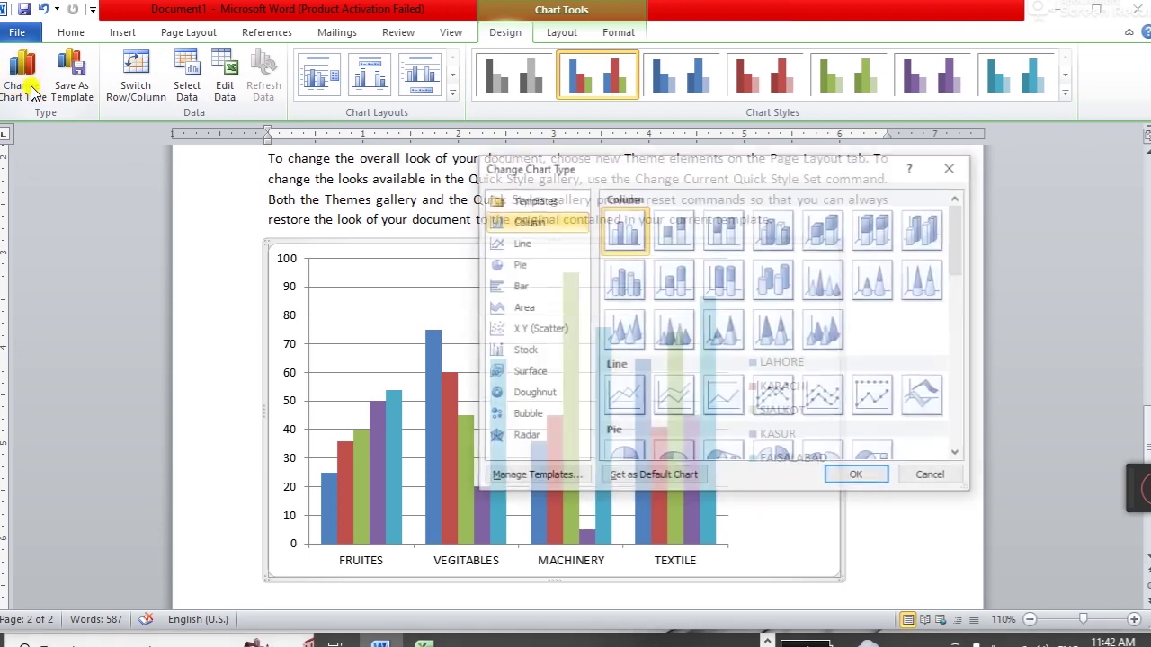
pyautogui.moveTo(771, 162); pyautogui.dragTo(938, 53)
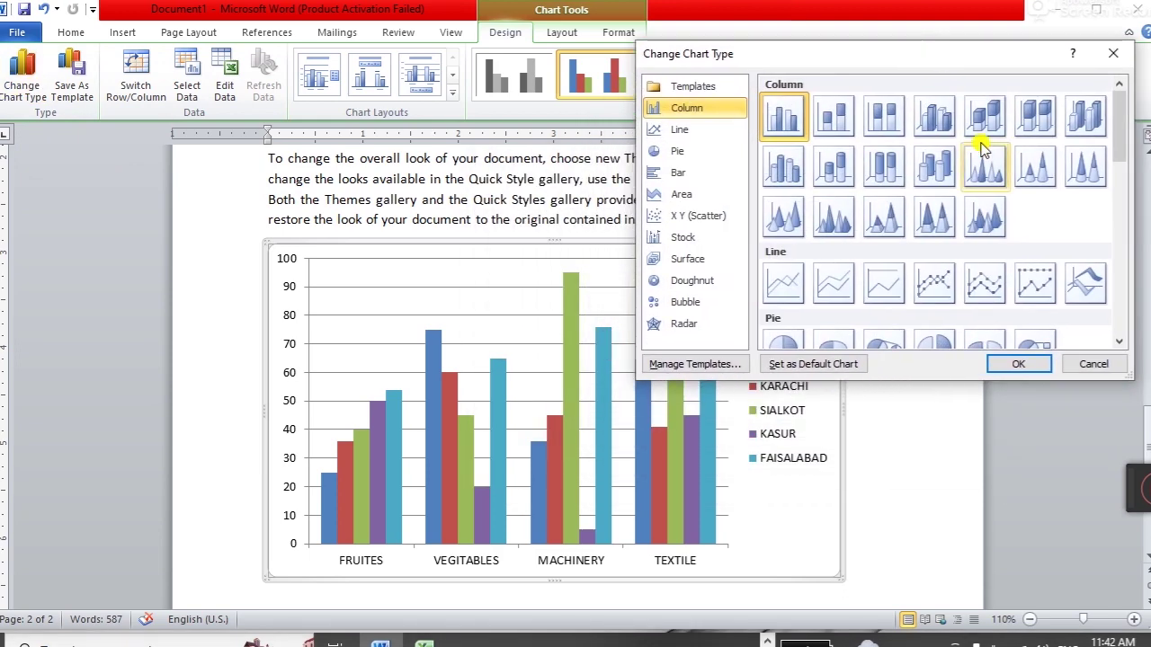
pyautogui.click(984, 283)
pyautogui.click(1013, 364)
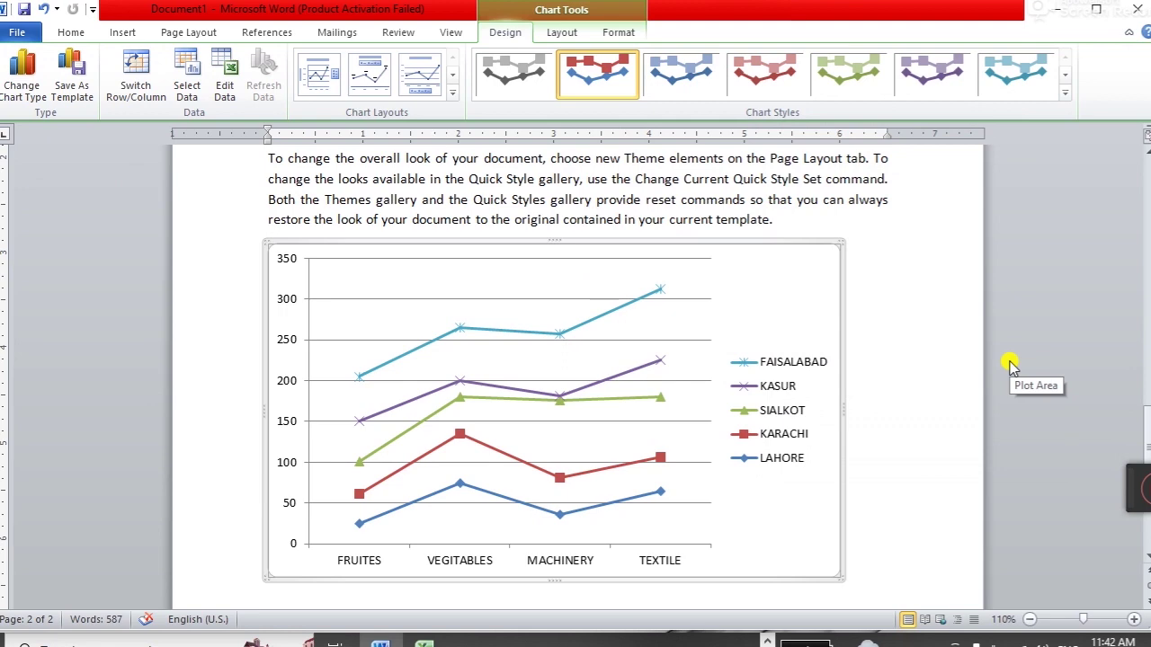
pyautogui.click(31, 81)
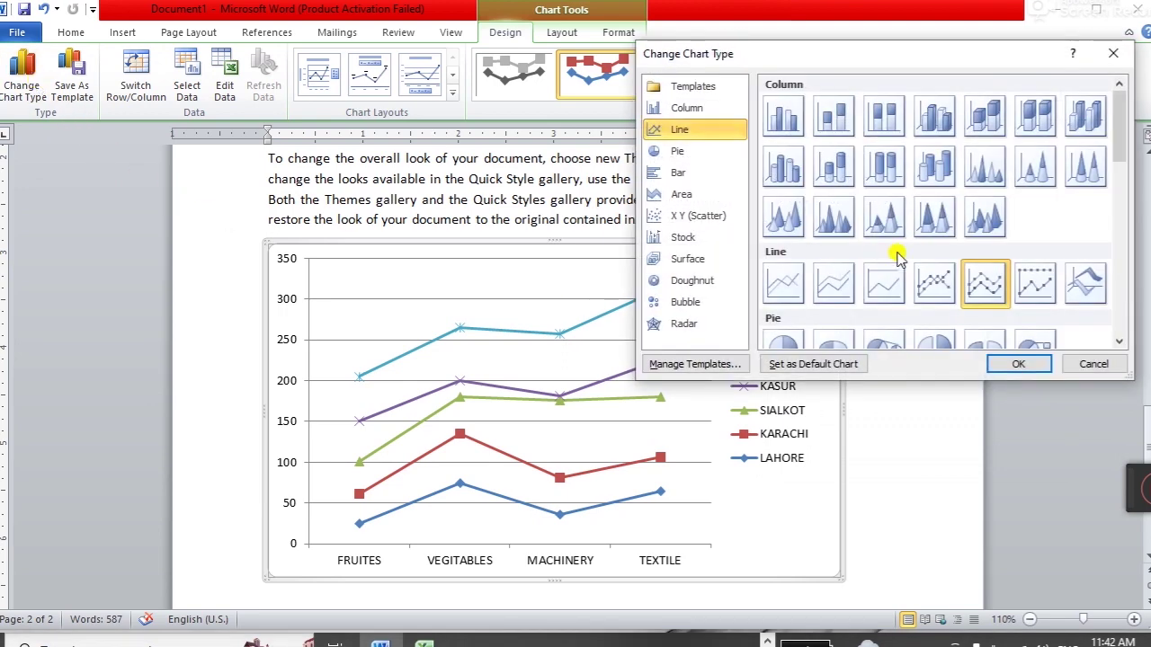
pyautogui.click(834, 116)
pyautogui.click(1018, 364)
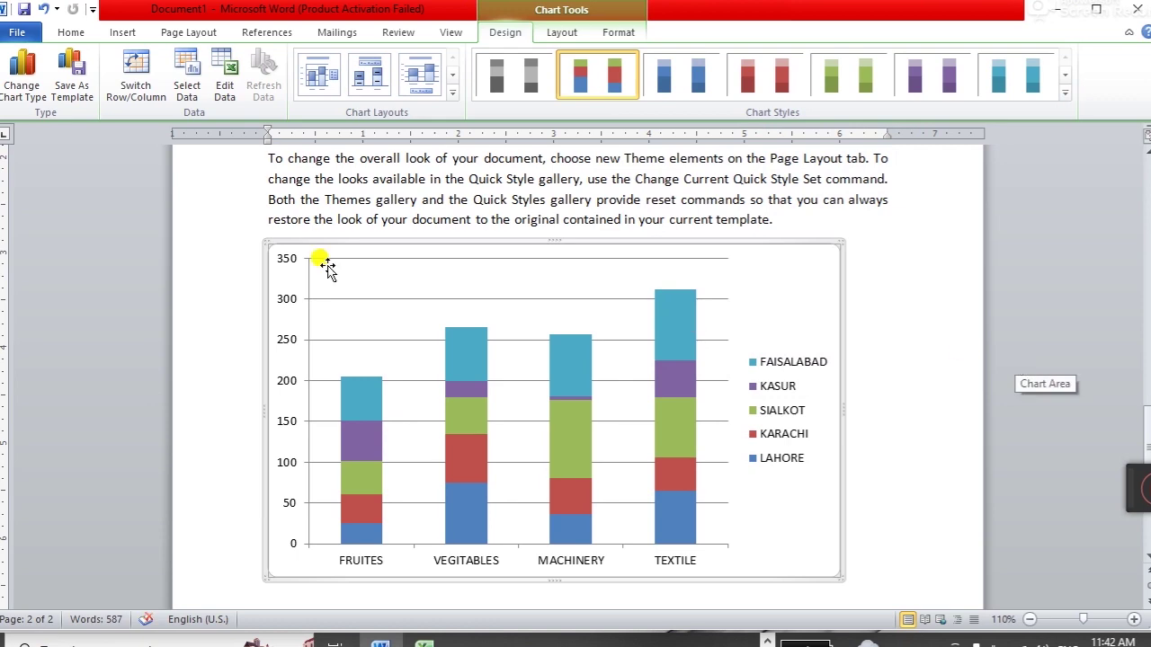
pyautogui.click(21, 76)
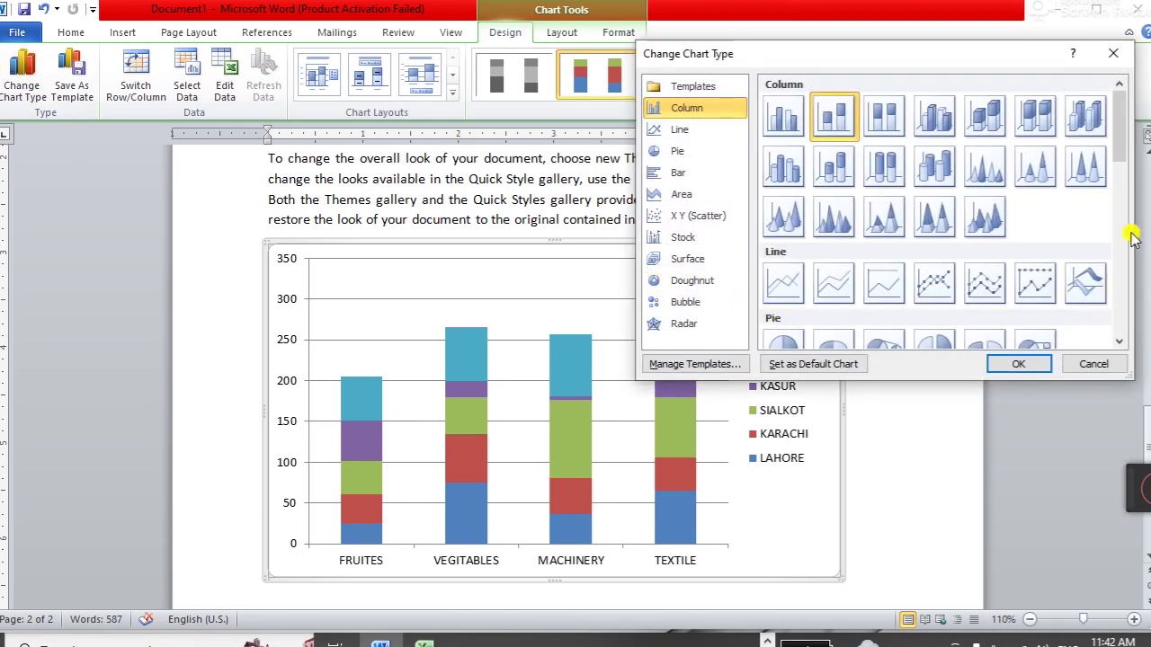
pyautogui.moveTo(1121, 155); pyautogui.dragTo(1121, 184)
pyautogui.click(783, 254)
pyautogui.click(1016, 363)
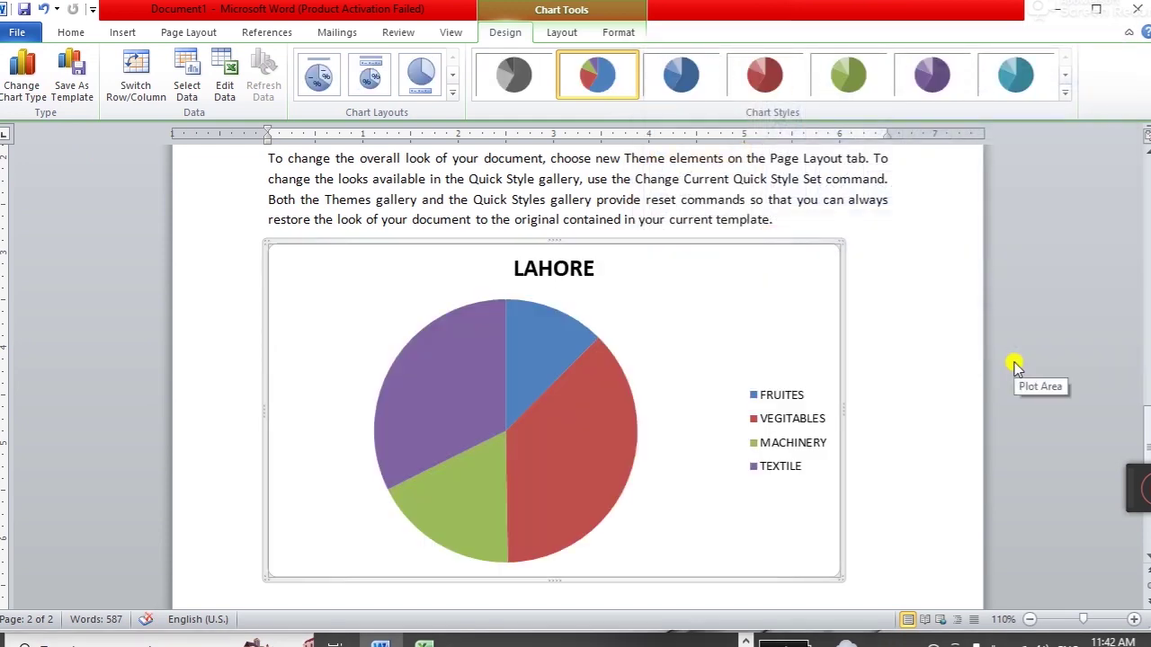
pyautogui.click(22, 76)
pyautogui.click(785, 99)
pyautogui.click(1017, 363)
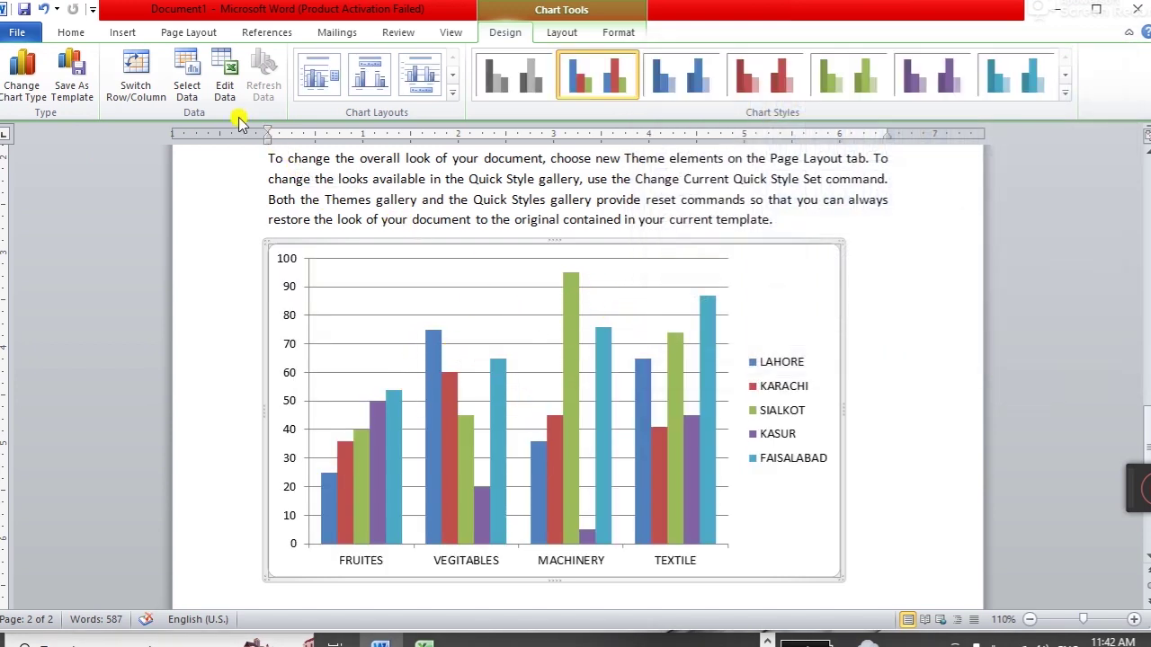
# Step: Add data labels showing each value above its bar
pyautogui.click(570, 41)
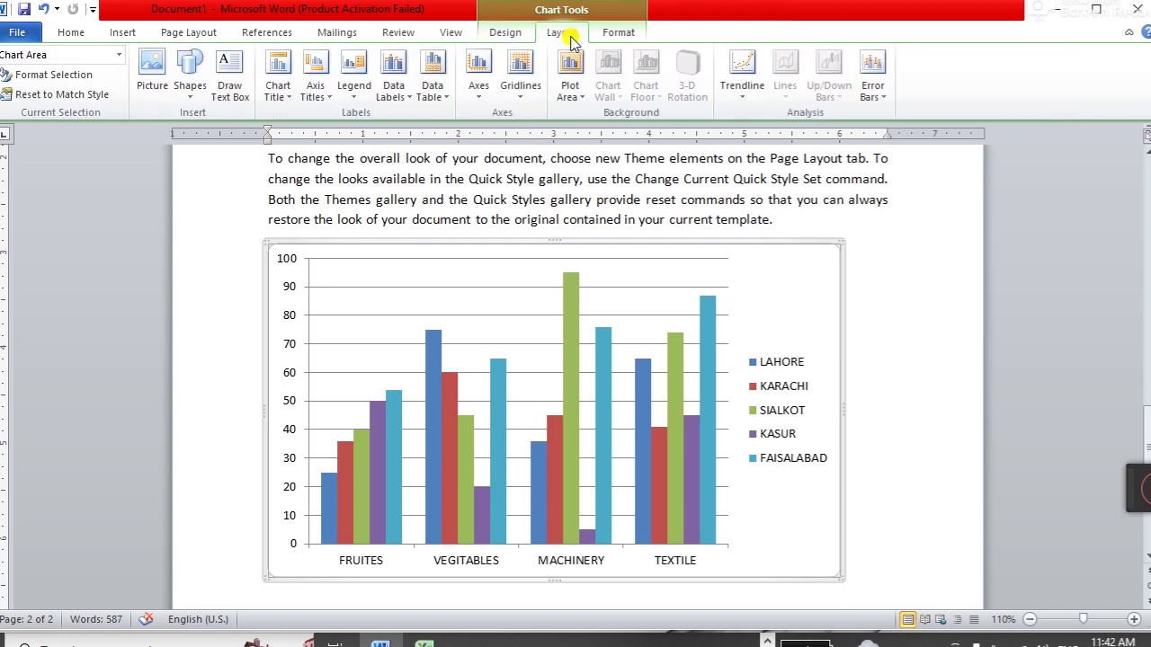
pyautogui.click(404, 106)
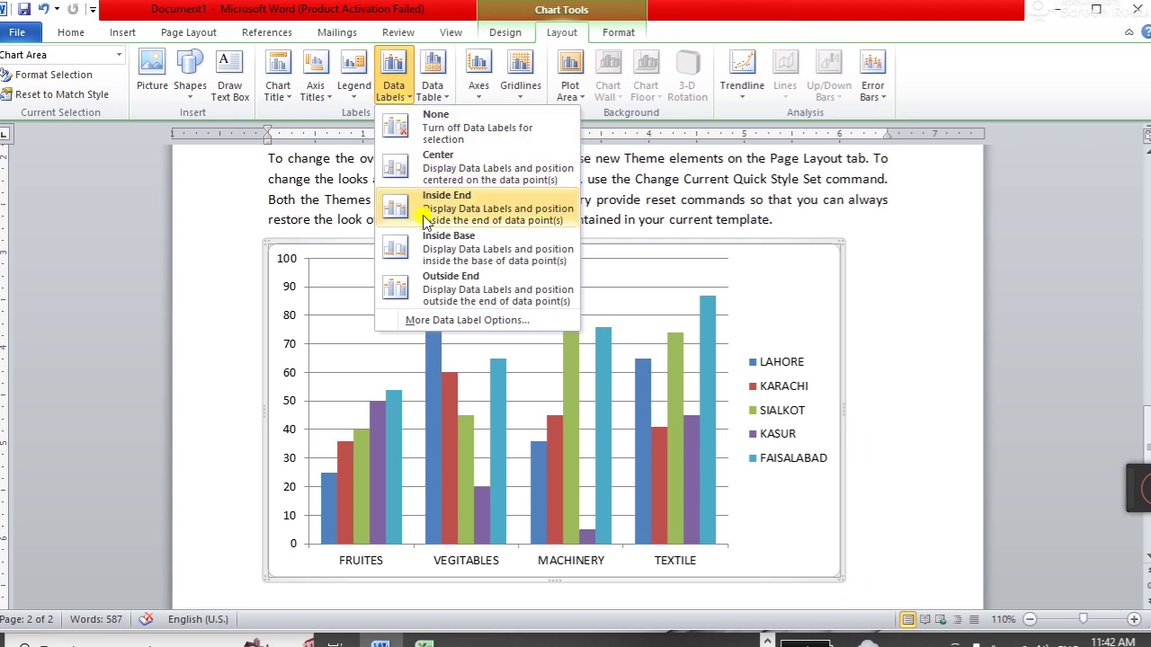
pyautogui.click(460, 288)
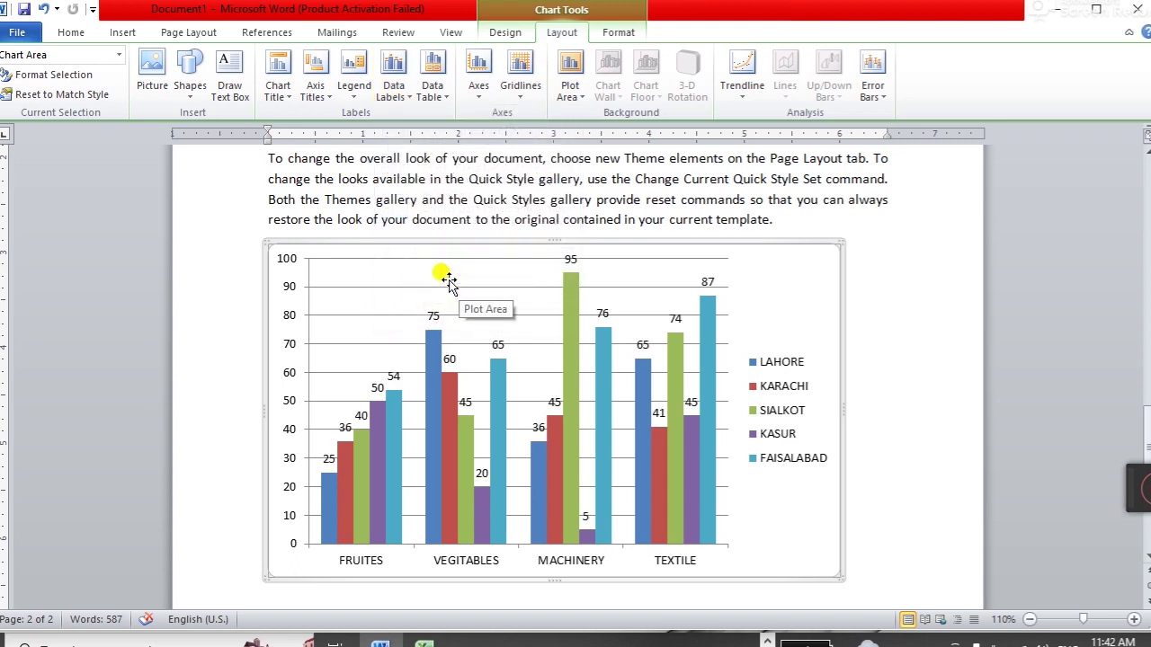
pyautogui.click(760, 200)
pyautogui.click(799, 271)
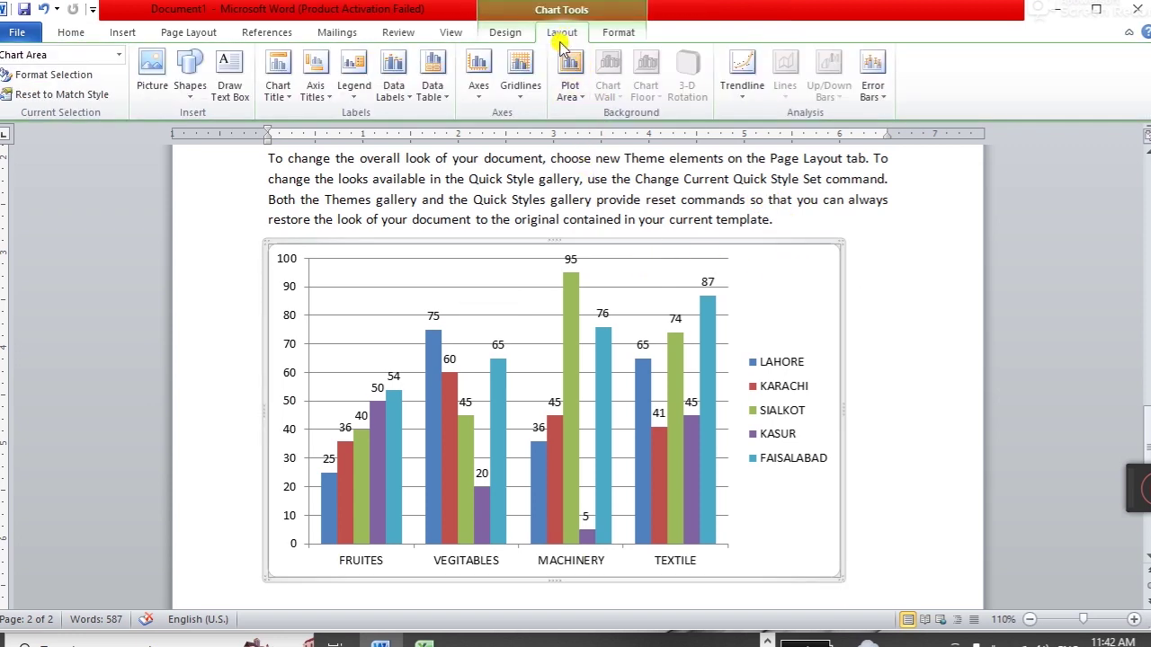
# Step: Try Inside Base and Center label positions, then settle on Outside End
pyautogui.click(434, 101)
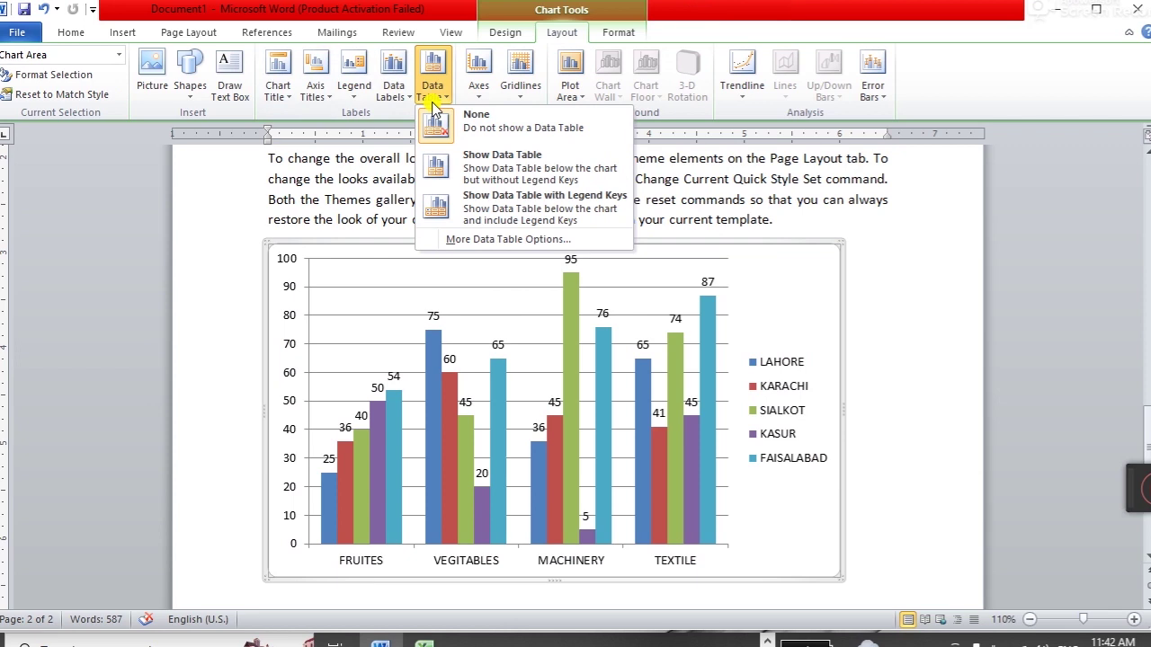
pyautogui.click(392, 101)
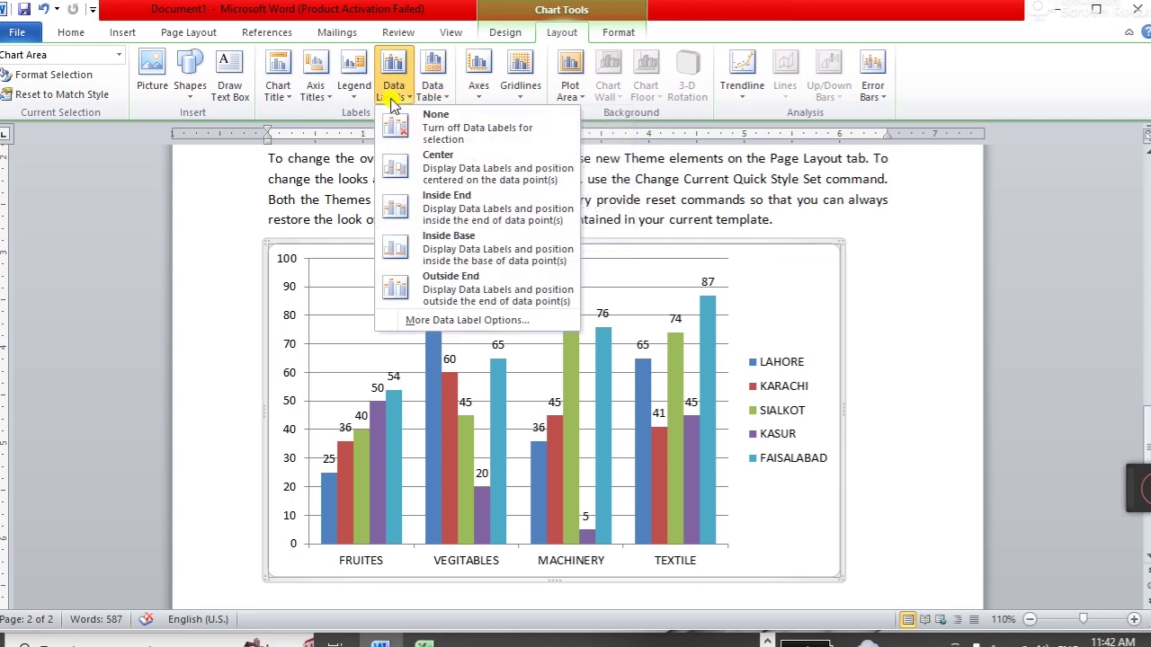
pyautogui.click(435, 251)
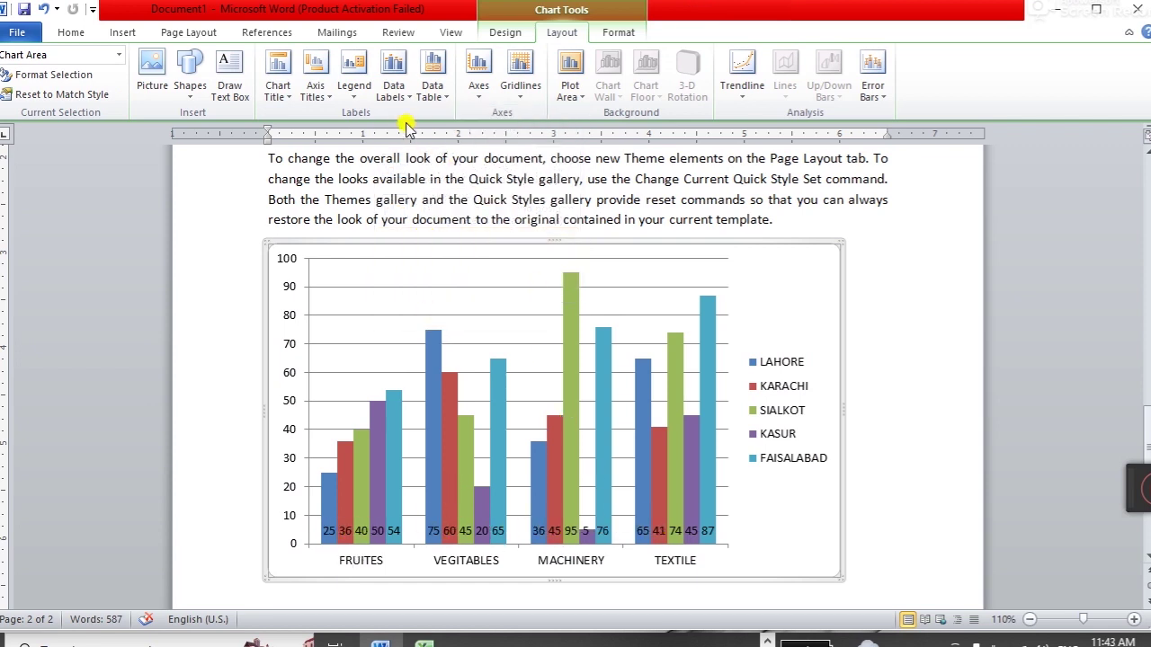
pyautogui.click(392, 95)
pyautogui.click(415, 165)
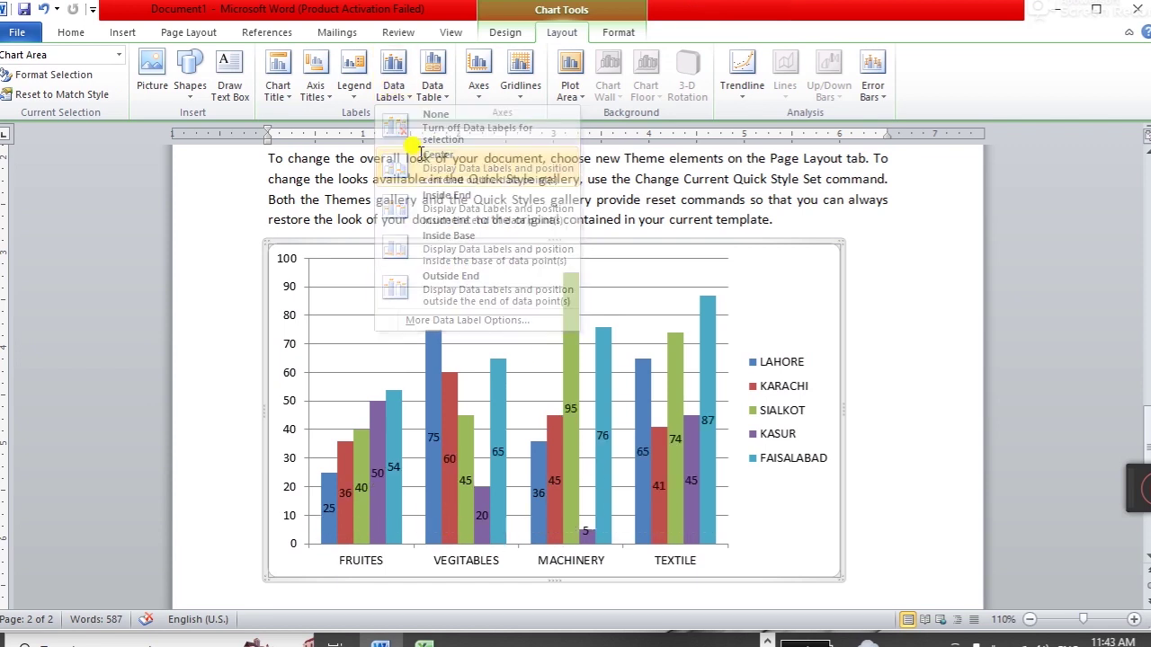
pyautogui.click(410, 103)
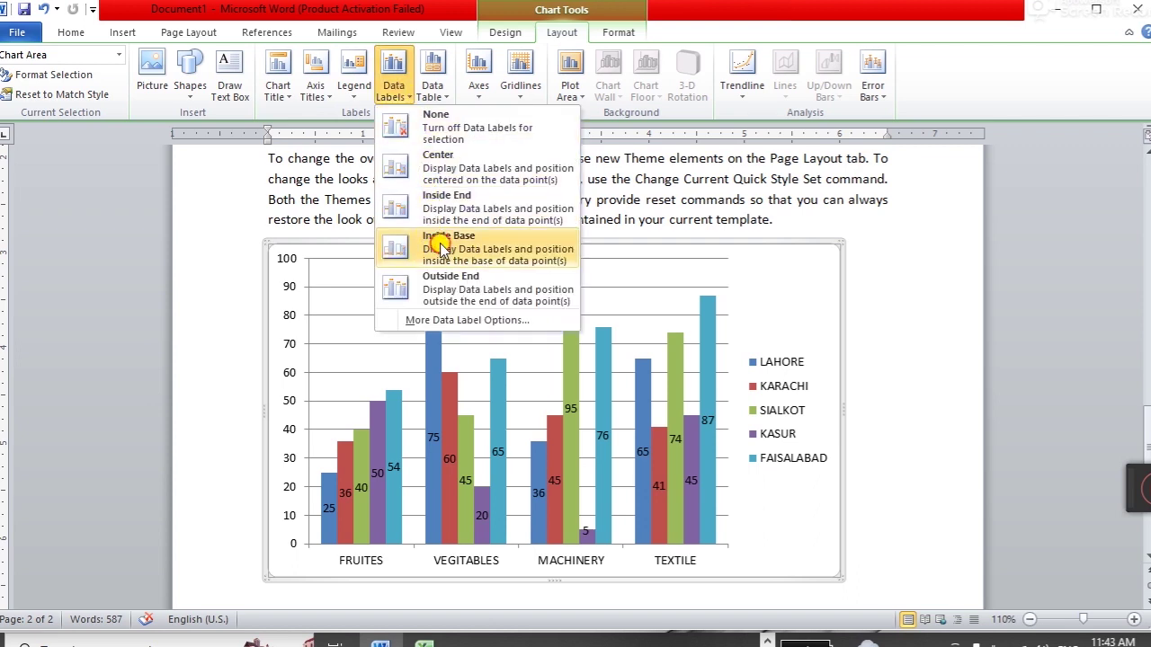
pyautogui.click(440, 245)
pyautogui.click(393, 90)
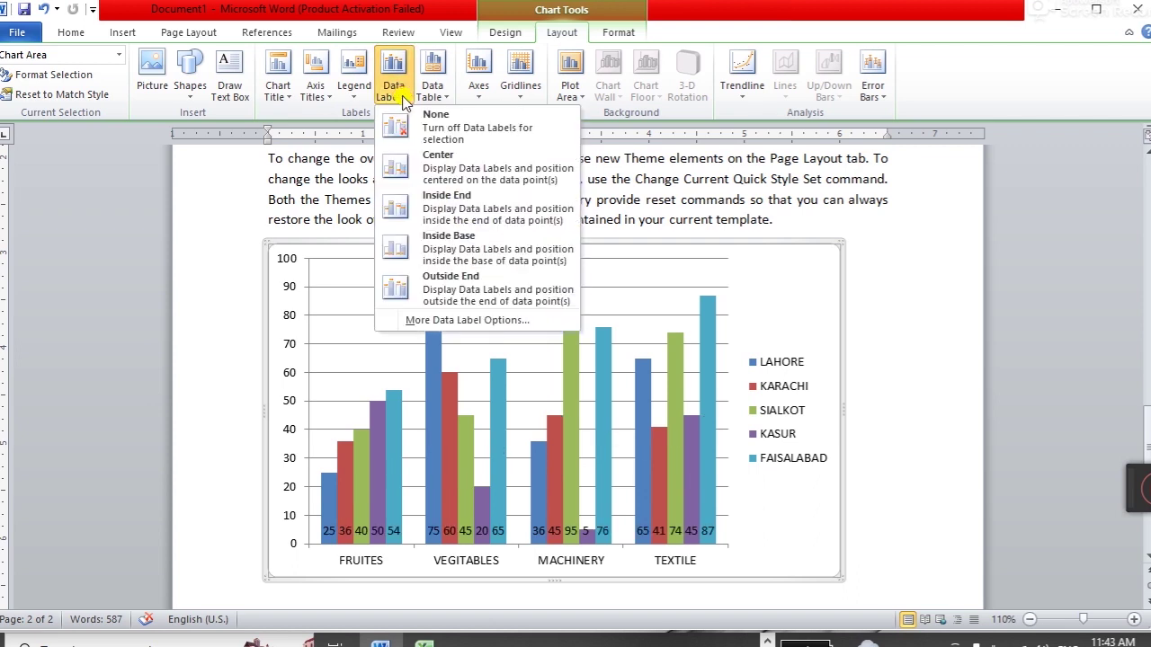
pyautogui.click(443, 287)
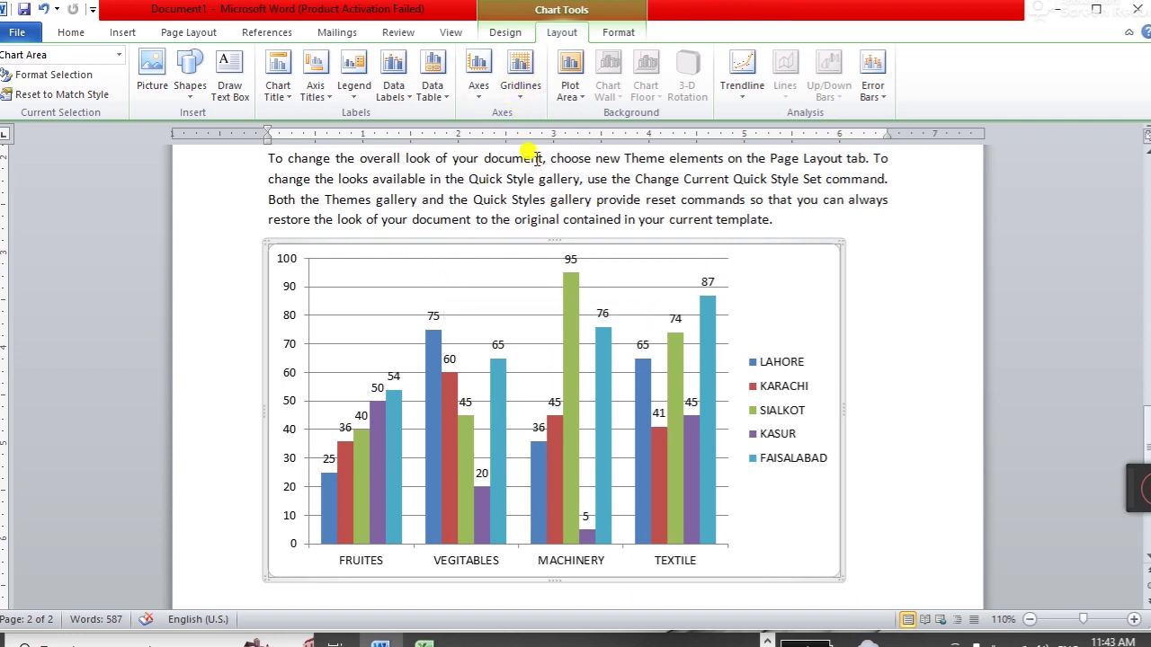
pyautogui.click(525, 99)
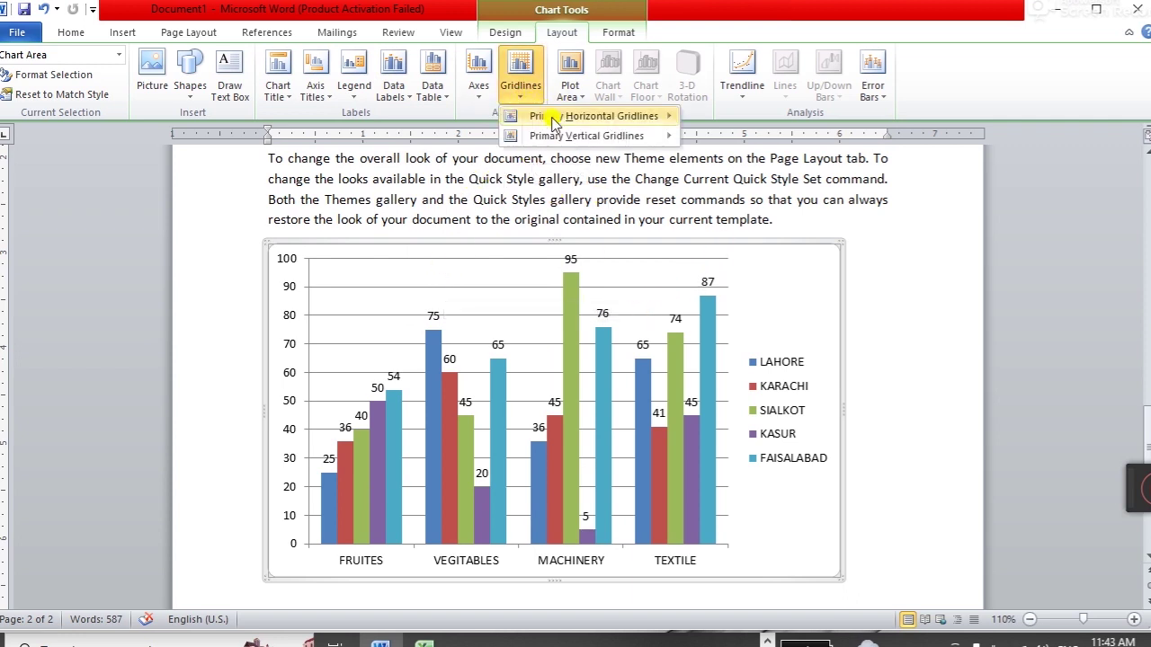
pyautogui.moveTo(593, 116)
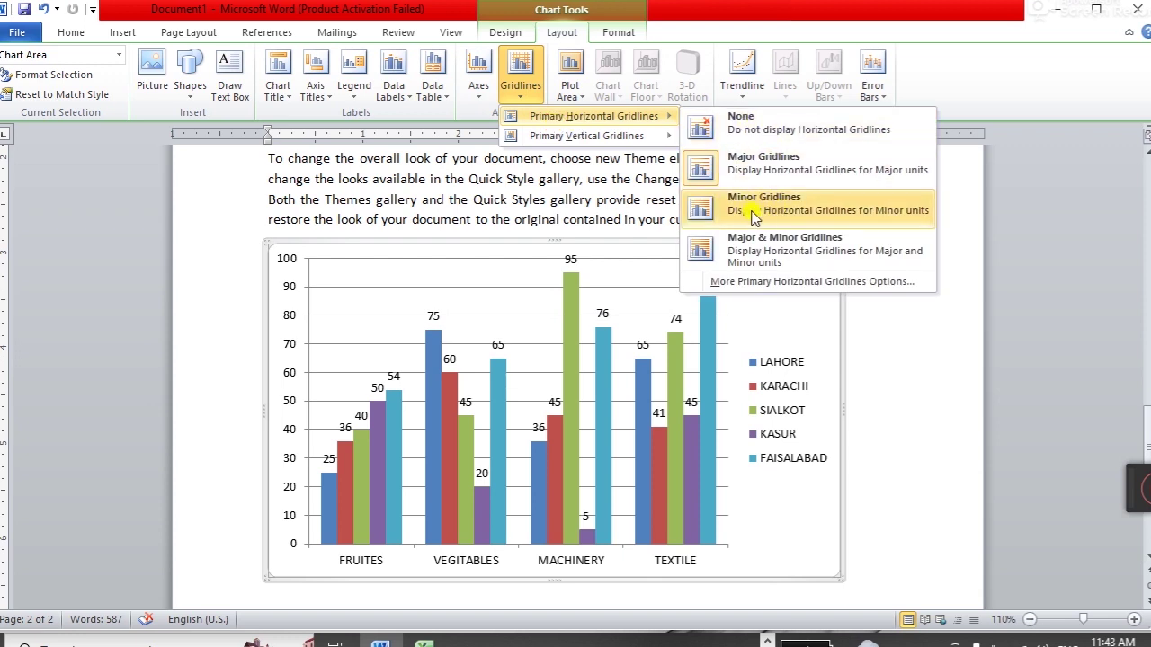
# Step: Add minor horizontal gridlines plus major and minor vertical gridlines to the chart
pyautogui.click(758, 211)
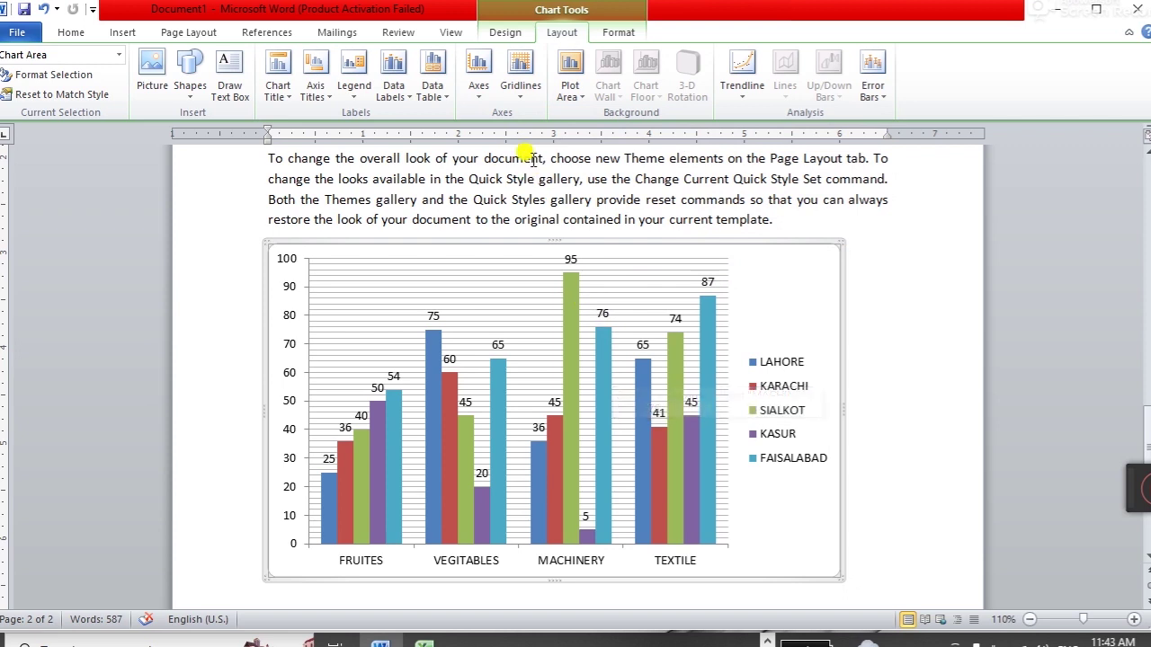
pyautogui.click(519, 94)
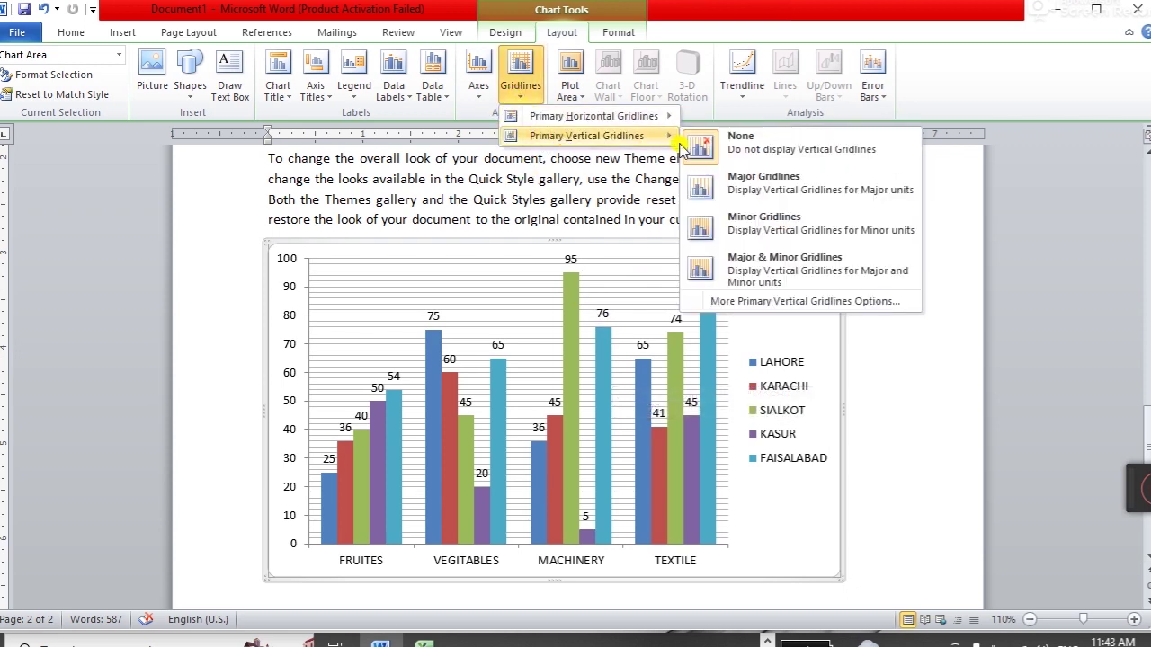
pyautogui.moveTo(586, 135)
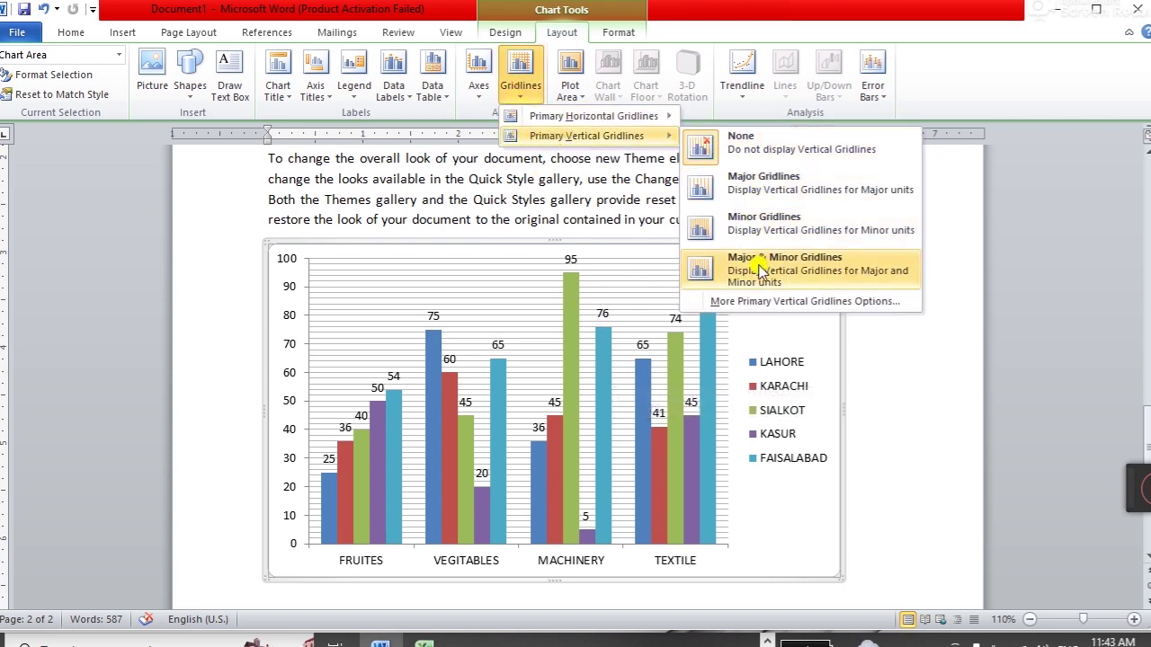
pyautogui.click(760, 271)
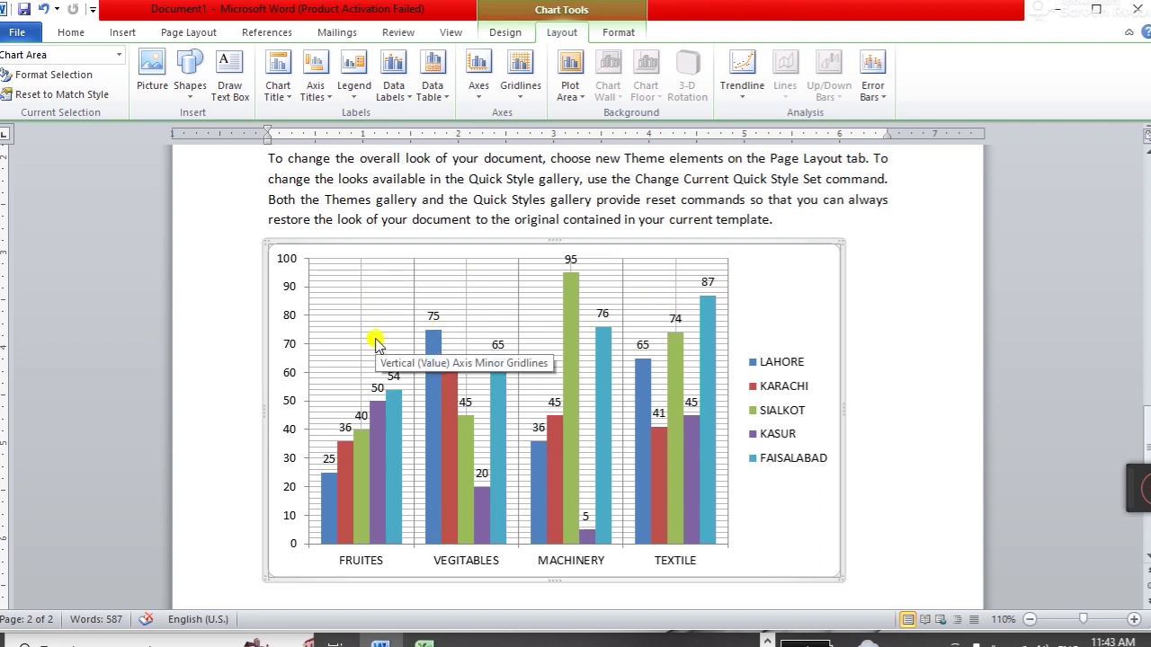
pyautogui.scroll(-1, 520, 558)
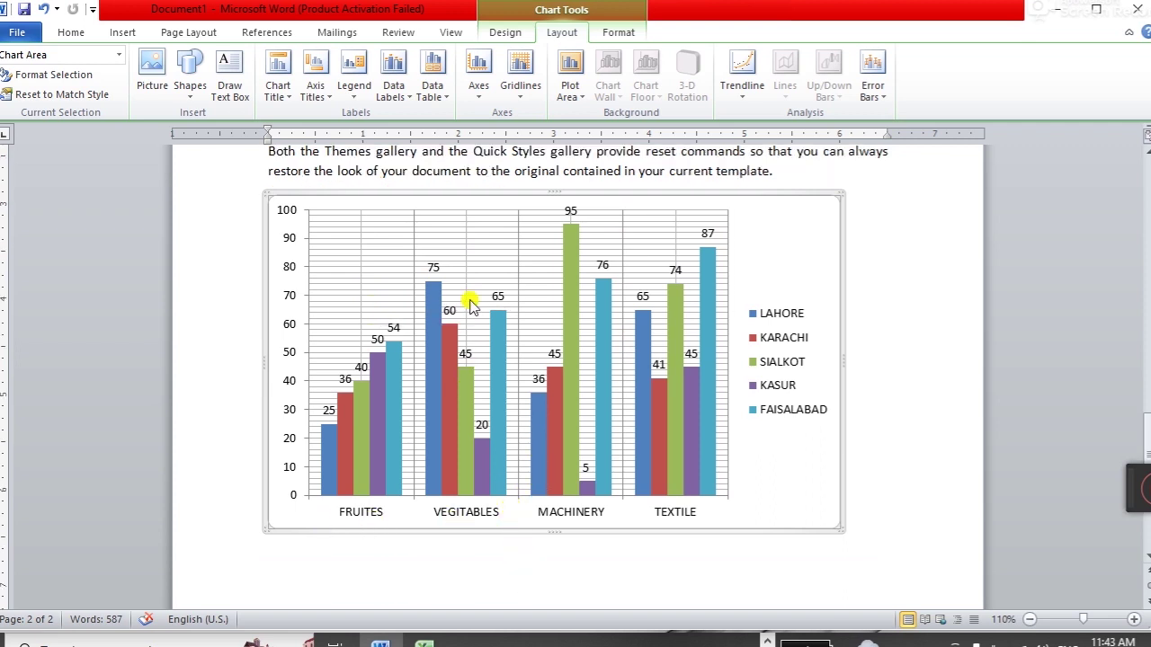
# Step: Show a data table beneath the chart, then open, maximize and close the Excel data sheet
pyautogui.click(440, 101)
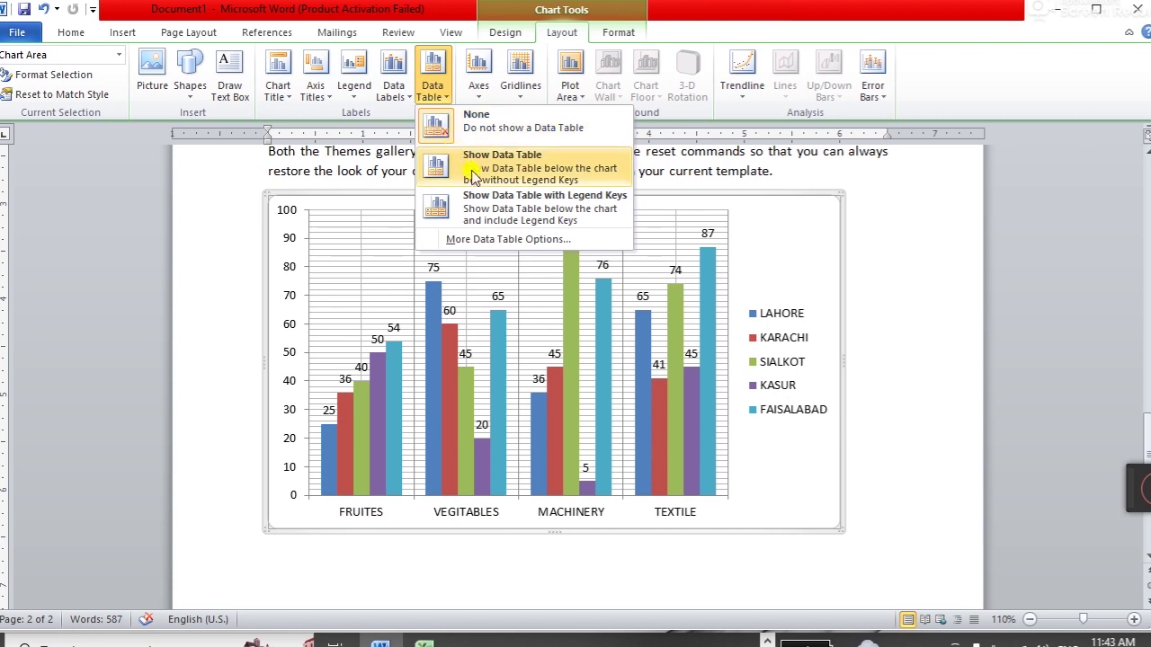
pyautogui.click(526, 176)
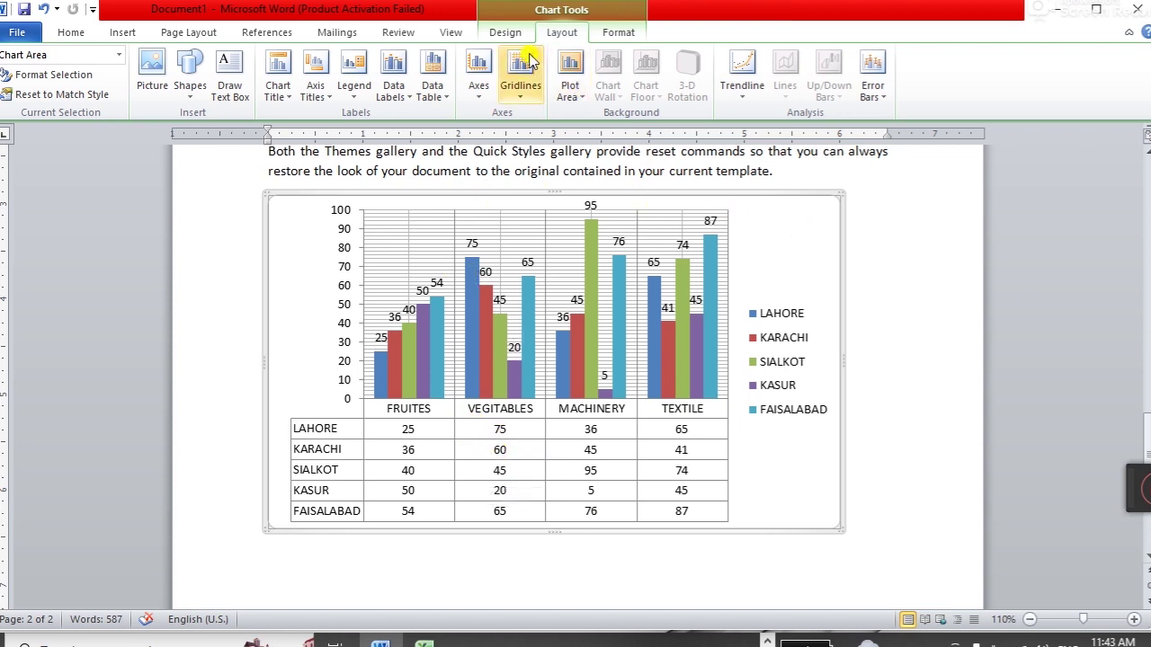
pyautogui.click(504, 31)
pyautogui.click(225, 81)
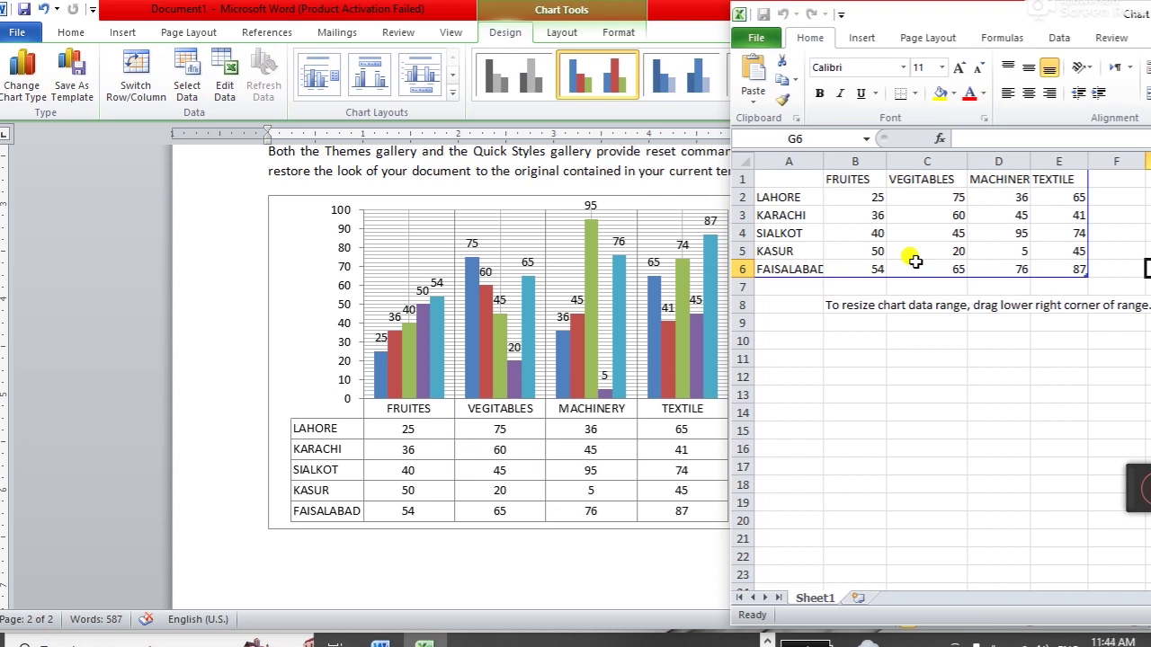
pyautogui.doubleClick(1000, 14)
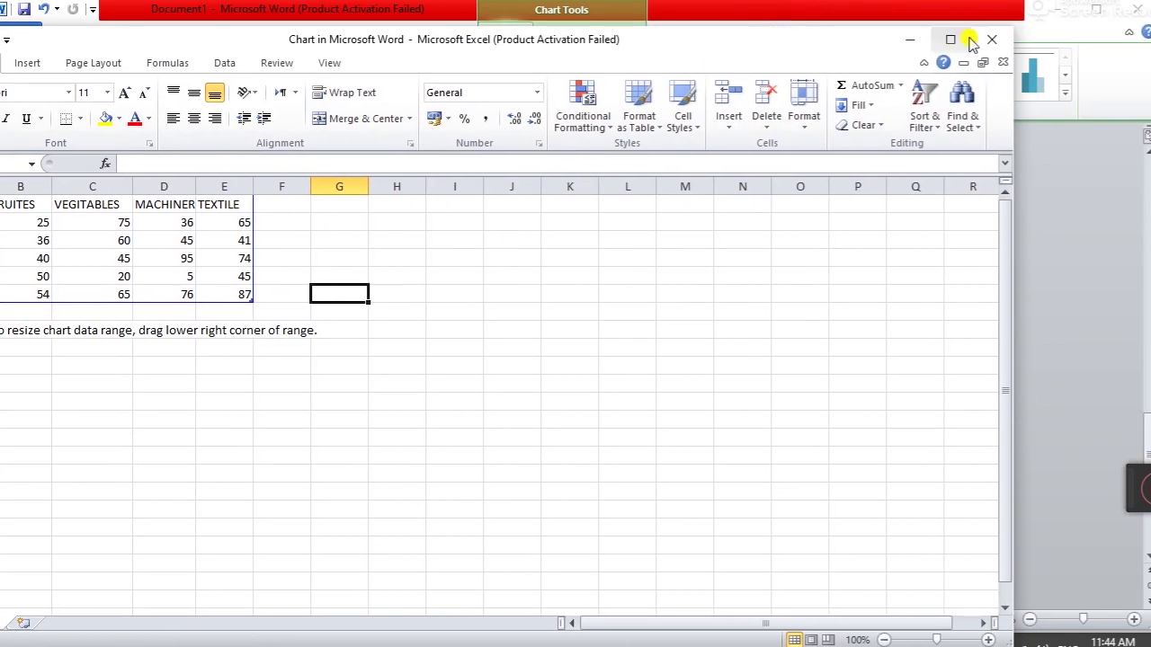
pyautogui.click(971, 33)
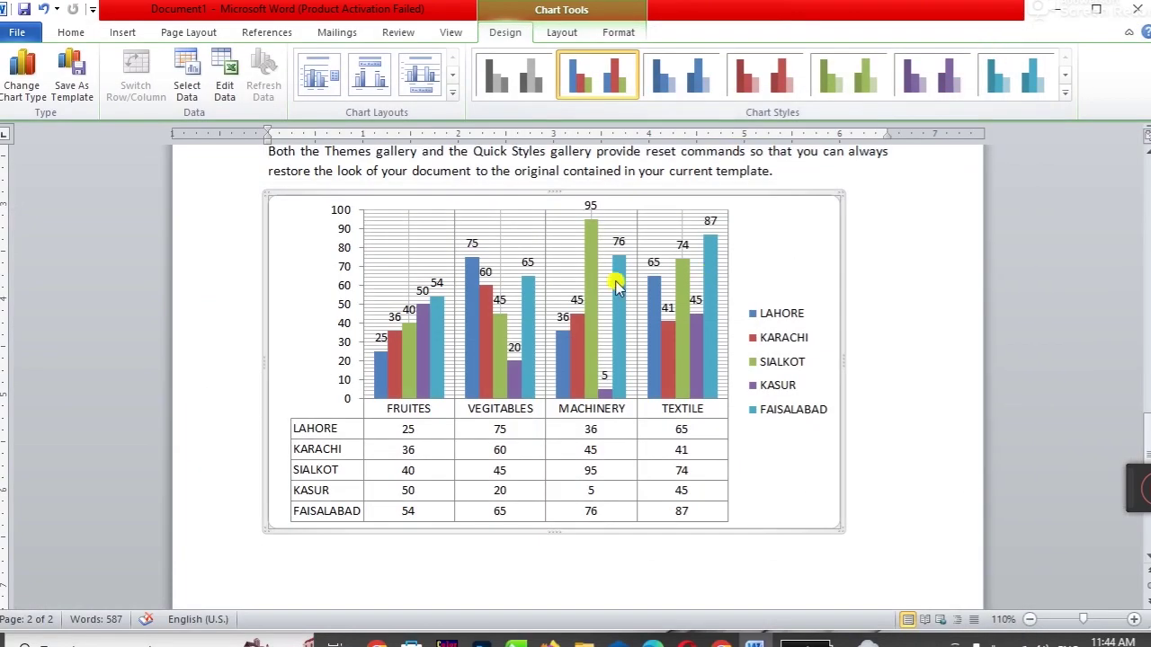
pyautogui.click(890, 280)
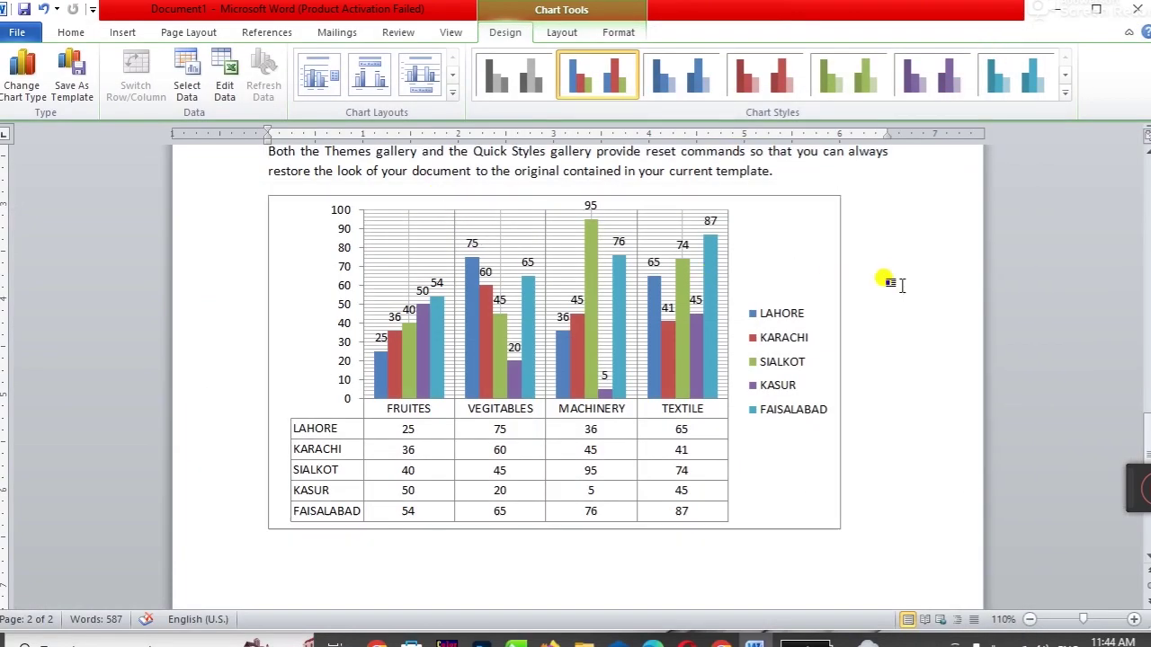
pyautogui.click(791, 266)
pyautogui.click(562, 32)
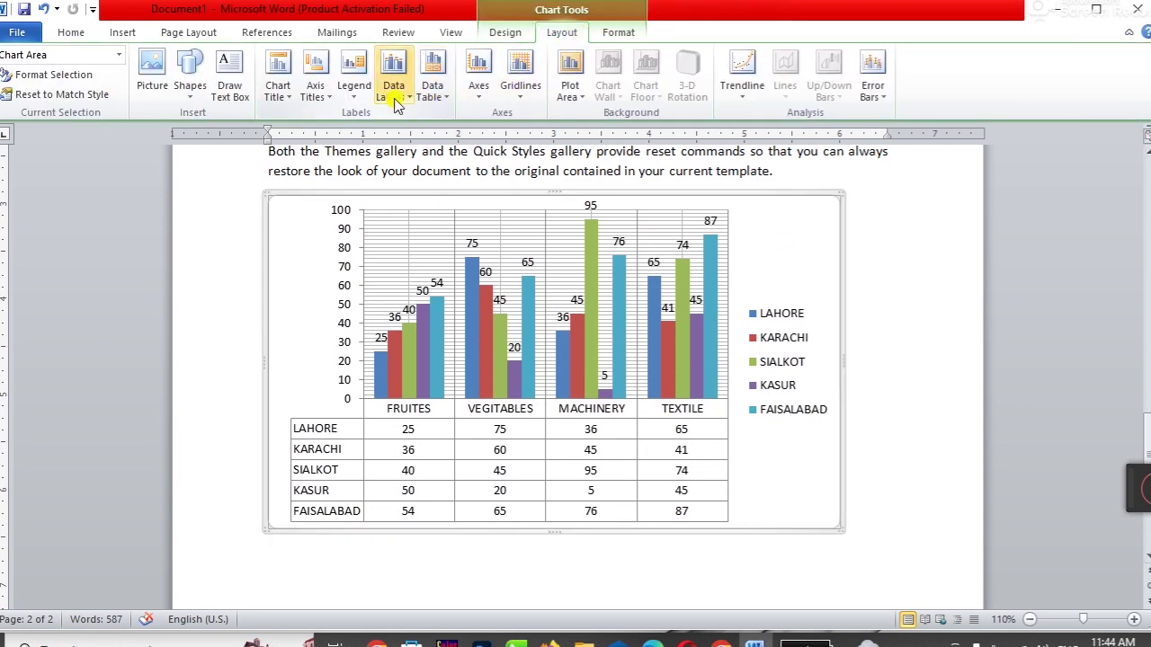
# Step: Set Data Table, primary horizontal and primary vertical gridlines all to None
pyautogui.click(444, 106)
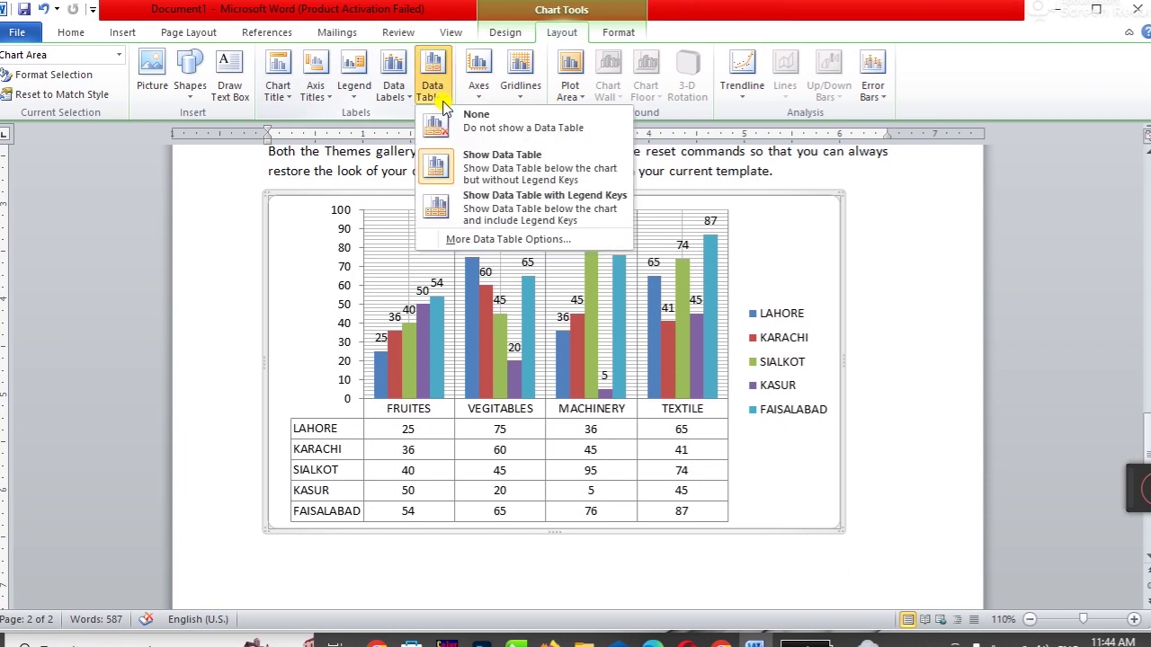
pyautogui.click(486, 135)
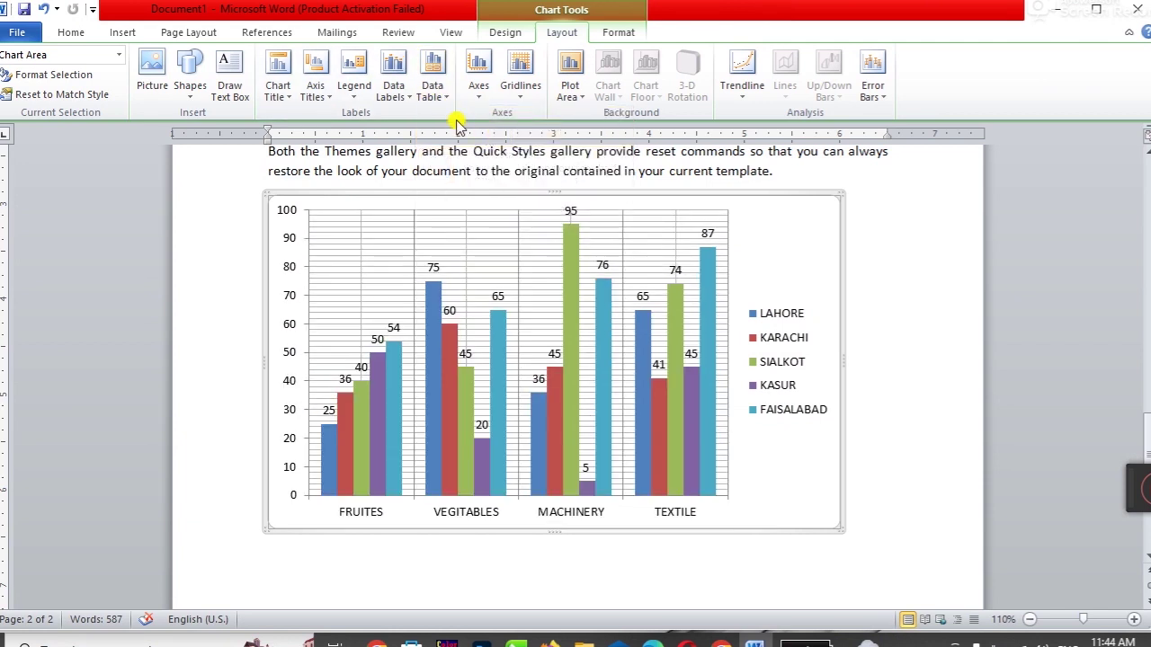
pyautogui.click(518, 88)
pyautogui.moveTo(596, 116)
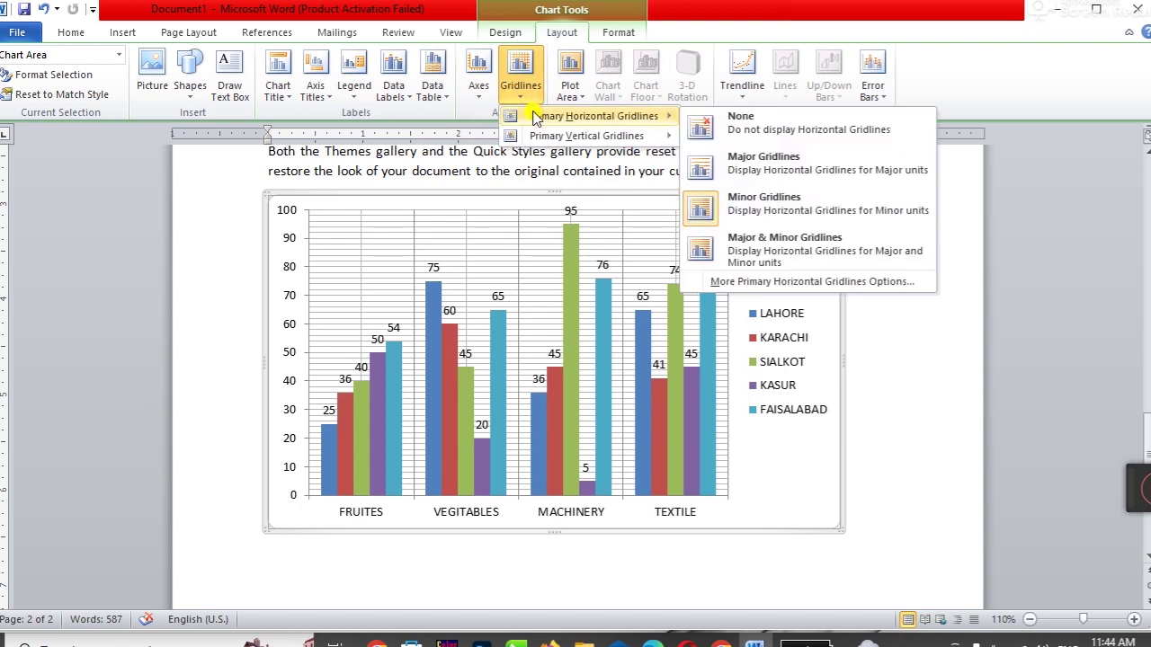
pyautogui.click(753, 122)
pyautogui.click(521, 79)
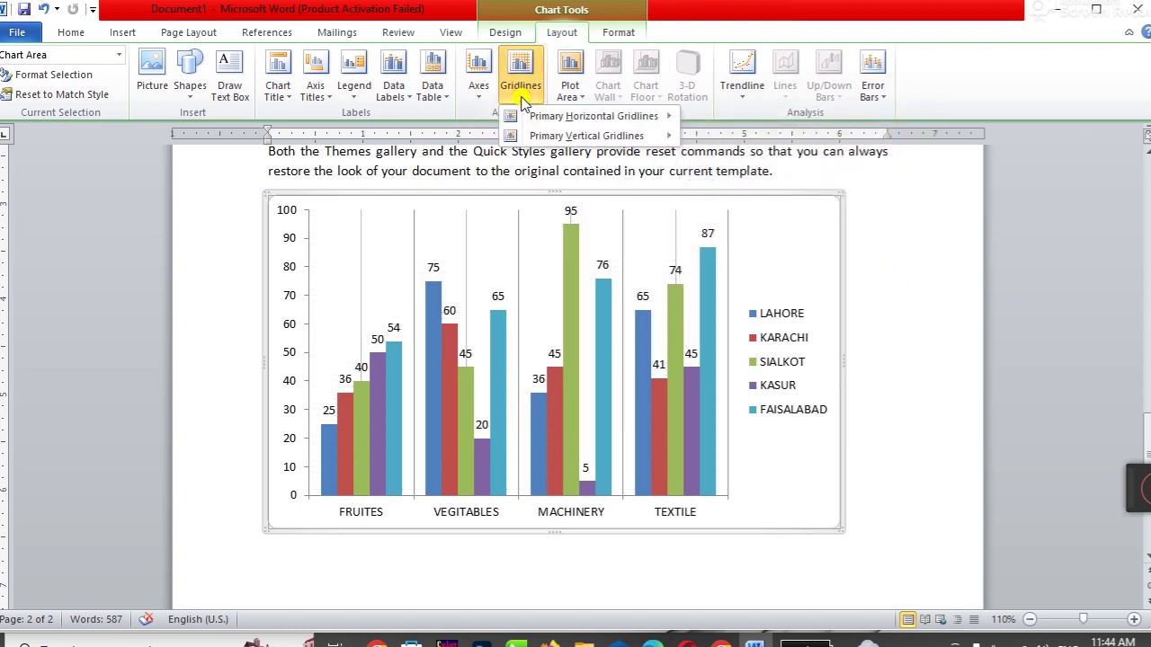
pyautogui.moveTo(587, 135)
pyautogui.click(763, 148)
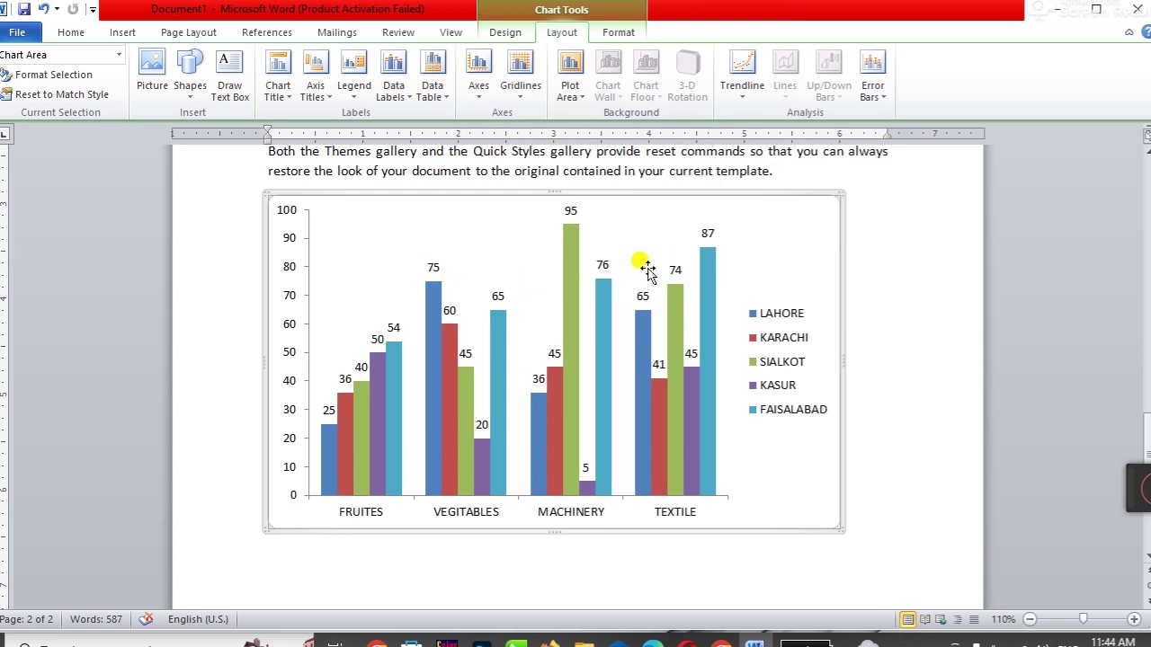
pyautogui.click(874, 312)
pyautogui.scroll(1, 877, 315)
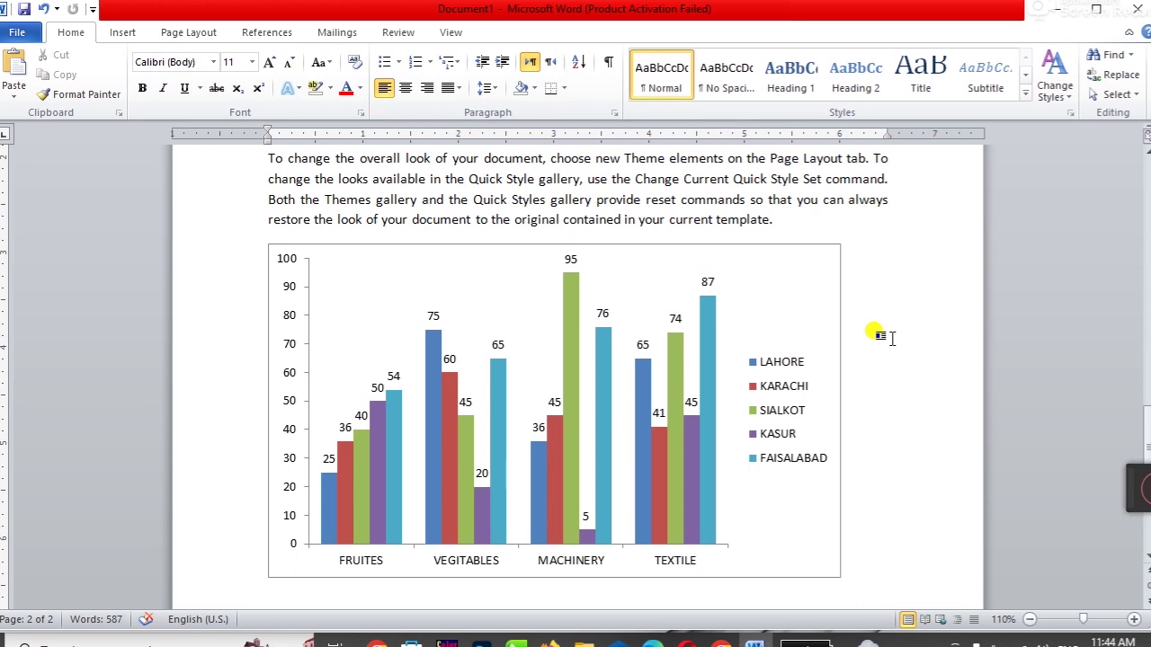
pyautogui.hotkey('ctrl', 'p')
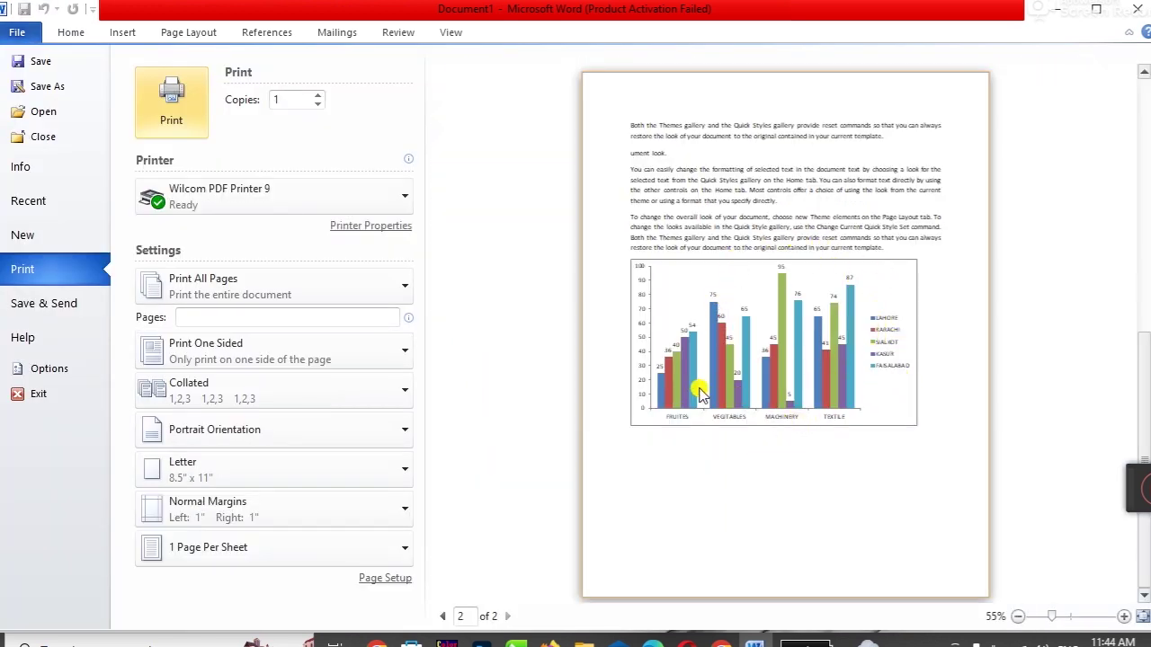
pyautogui.moveTo(842, 395)
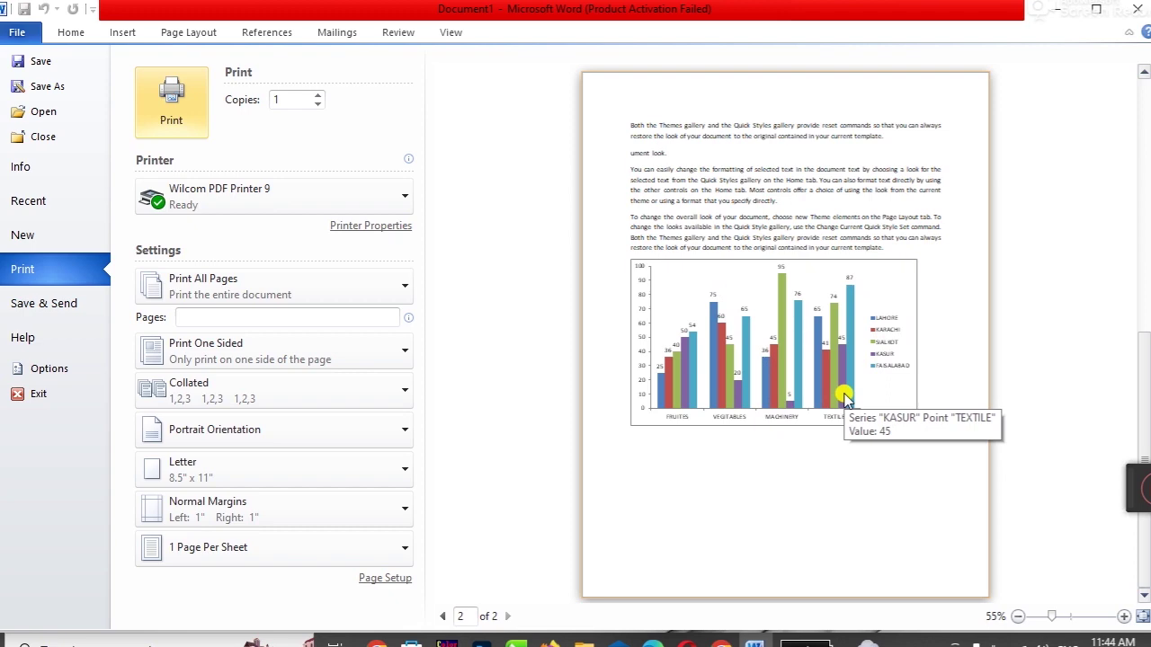
pyautogui.press('Escape')
pyautogui.click(745, 219)
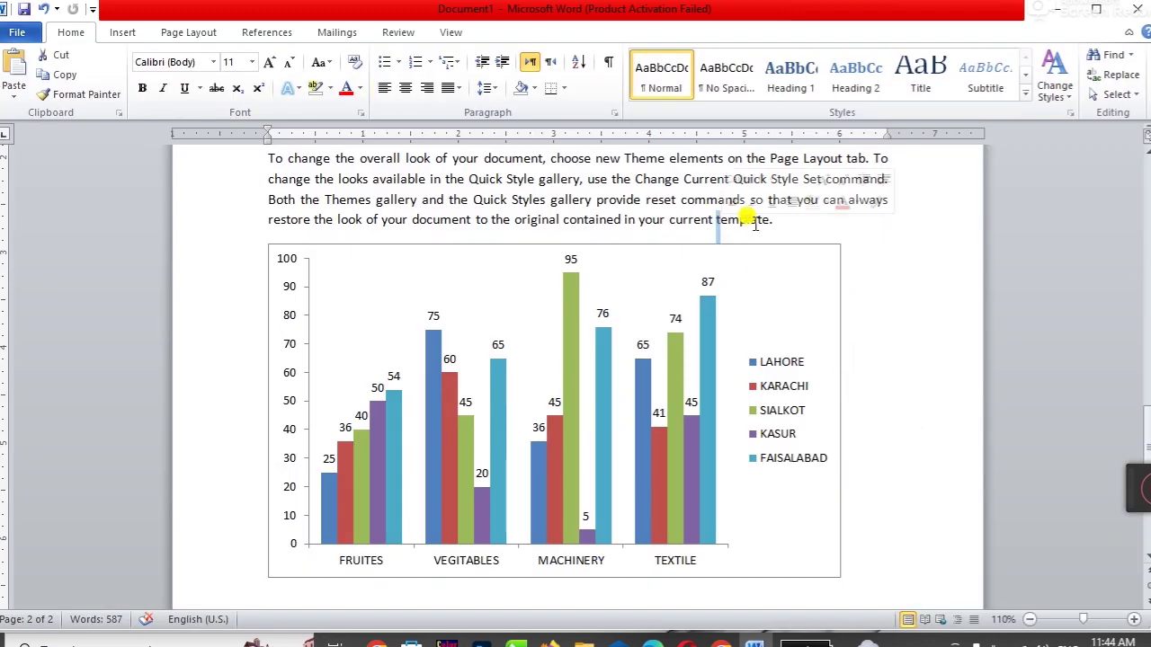
# Step: Show the Insert tab commands and place the cursor in the first page's text
pyautogui.click(122, 32)
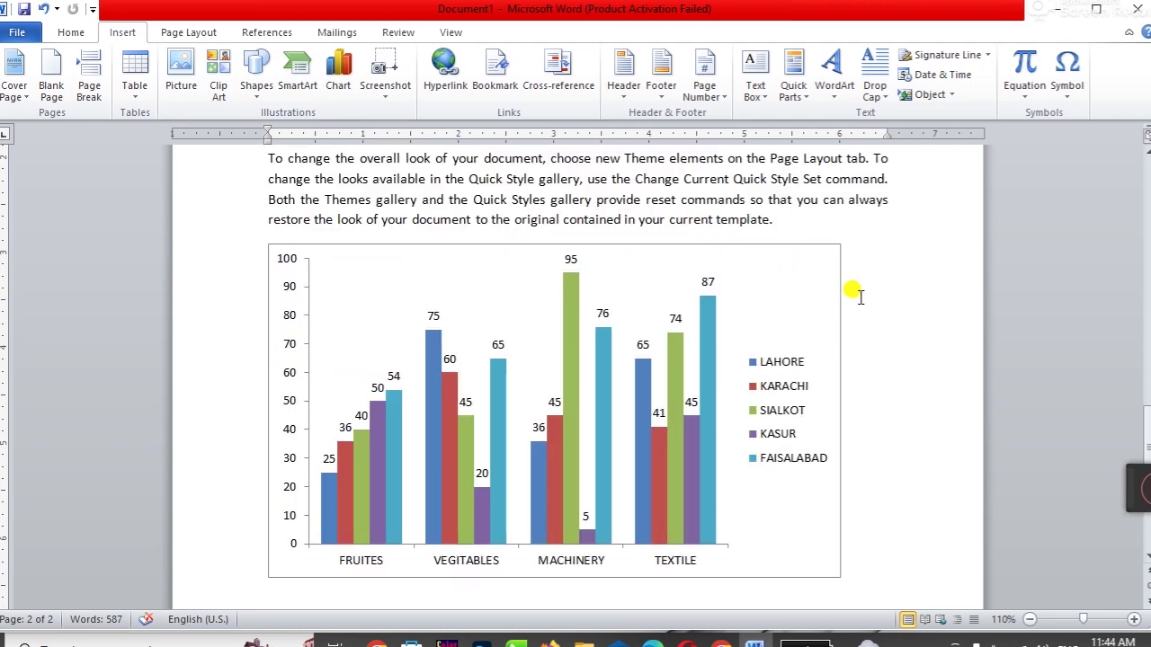
pyautogui.scroll(5, 859, 293)
pyautogui.scroll(5, 857, 296)
pyautogui.scroll(10, 850, 290)
pyautogui.click(554, 416)
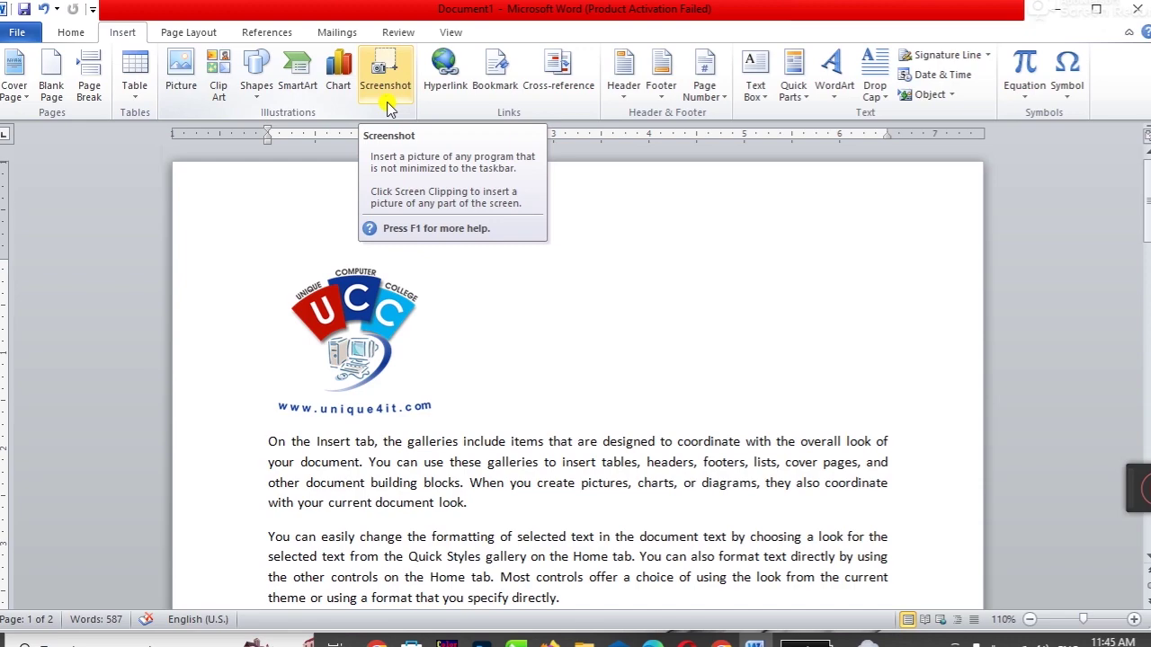
# Step: Scroll down to select the column chart, then switch to the web browser
pyautogui.scroll(-4, 500, 373)
pyautogui.scroll(-3, 504, 378)
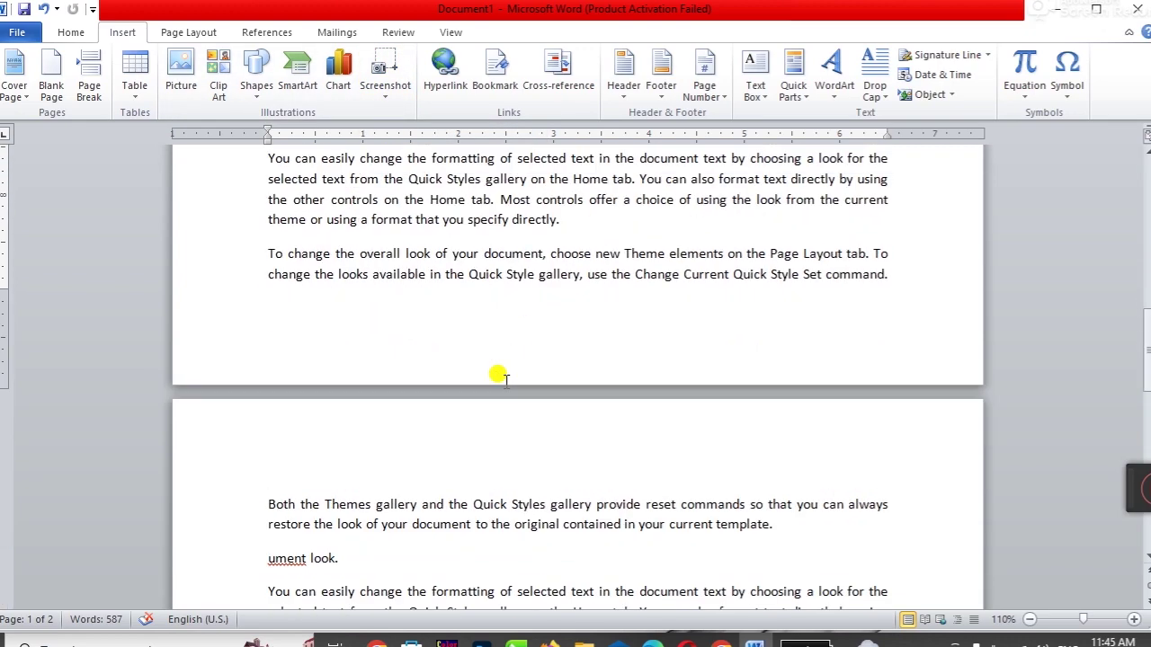
pyautogui.scroll(-8, 501, 378)
pyautogui.scroll(-3, 503, 385)
pyautogui.click(504, 387)
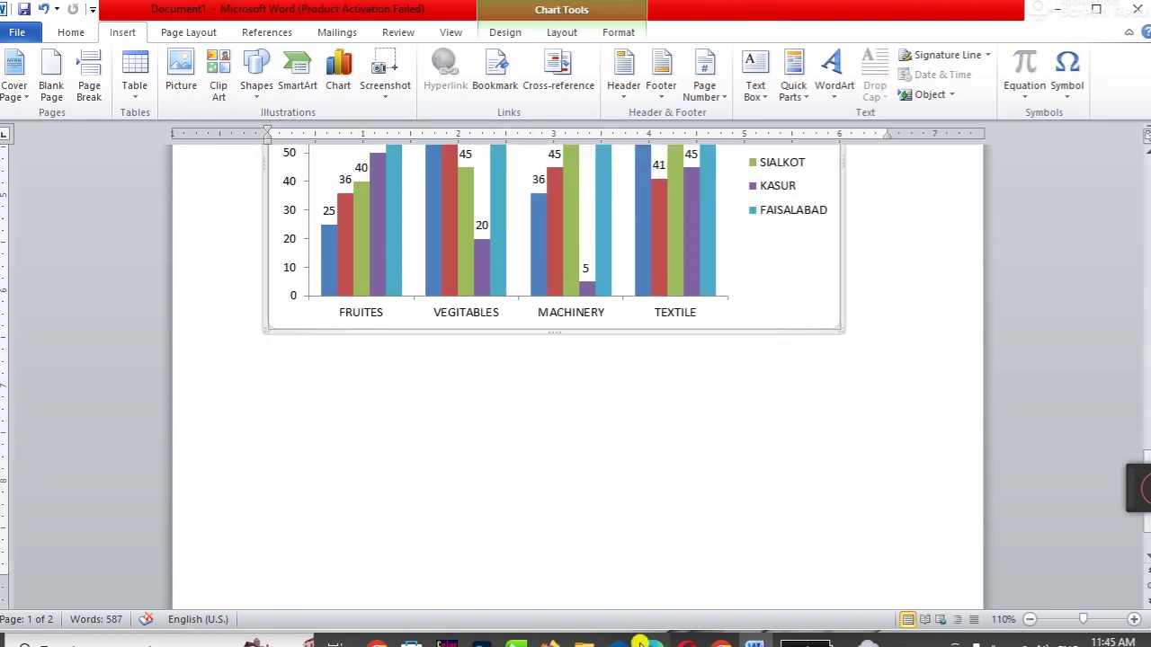
pyautogui.click(721, 643)
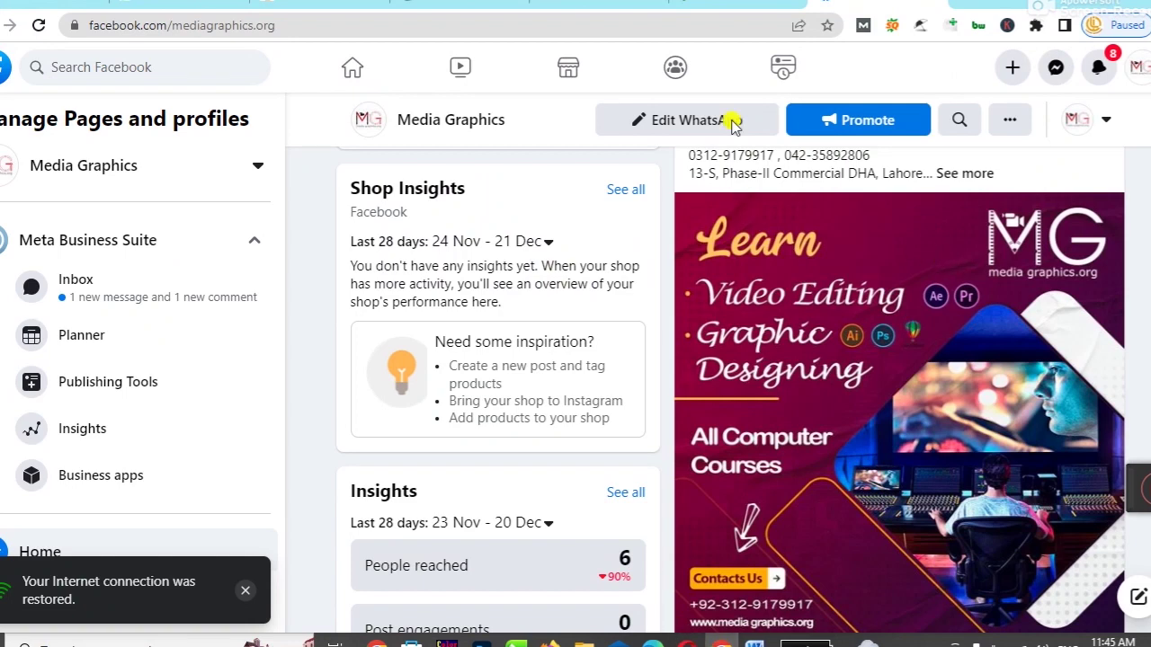
pyautogui.click(968, 4)
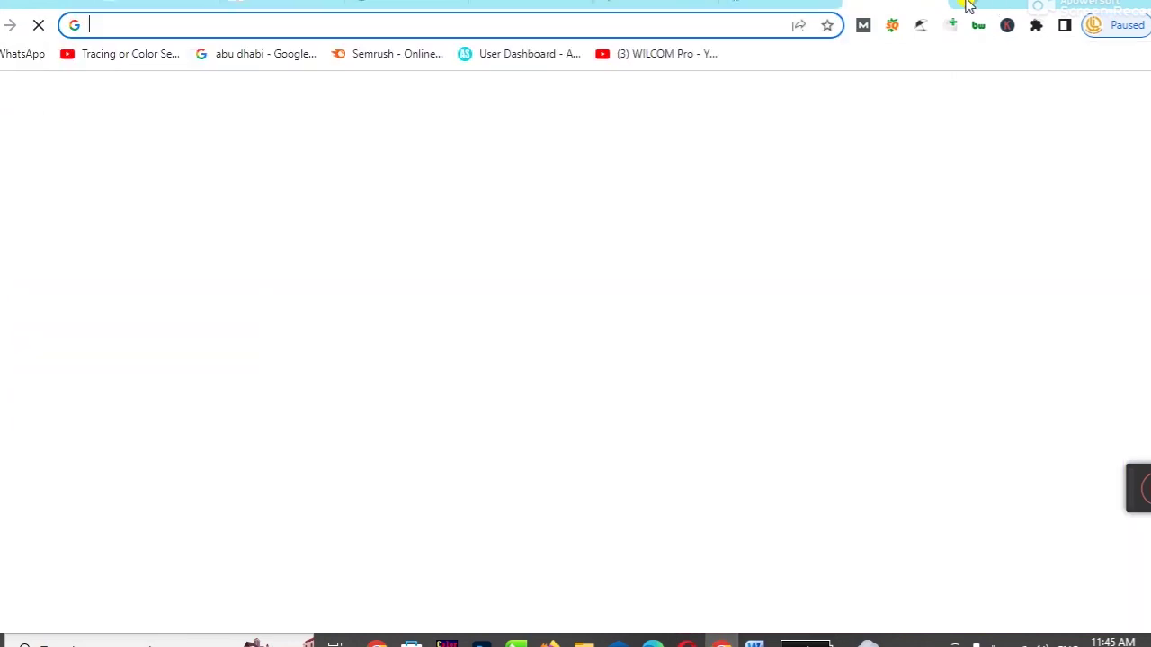
pyautogui.write('WWW.U')
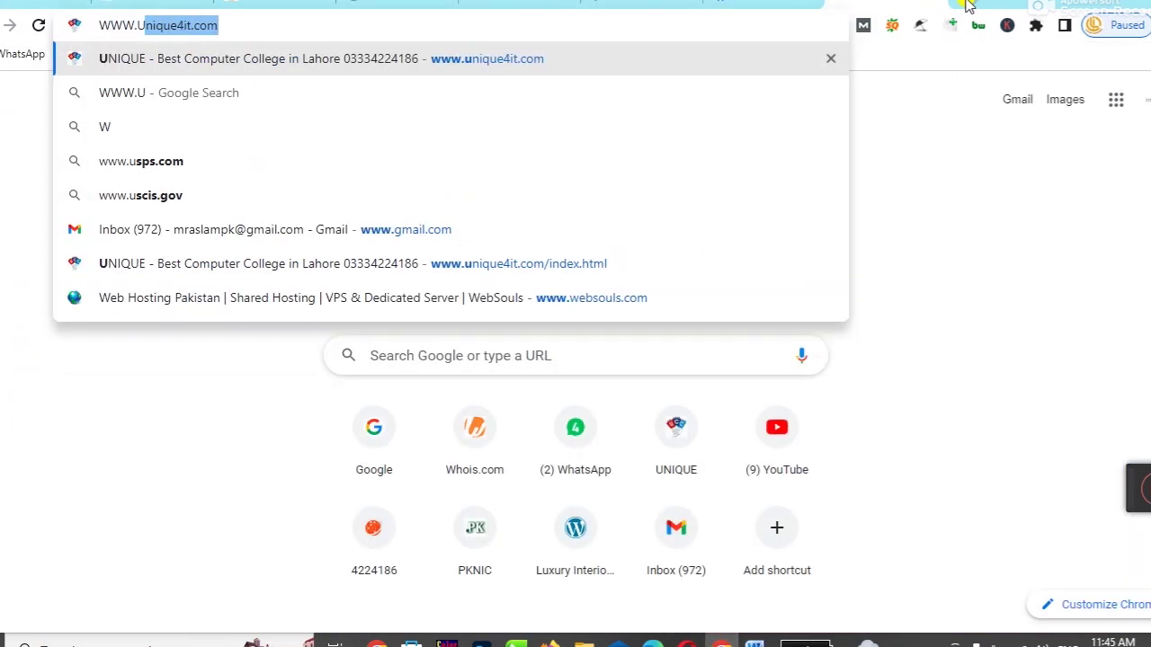
pyautogui.write('N')
pyautogui.press('Return')
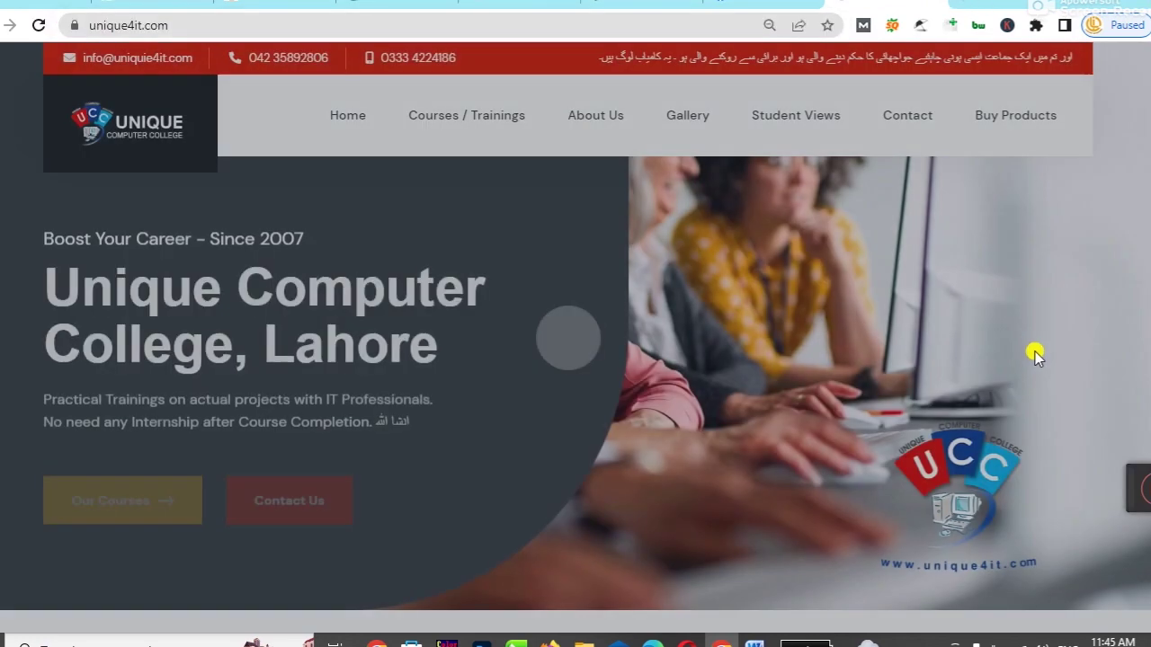
# Step: Scroll to the Courses / Trainings We Offer section, then return to Word
pyautogui.scroll(-2, 1035, 352)
pyautogui.scroll(-5, 1041, 442)
pyautogui.scroll(-3, 1043, 442)
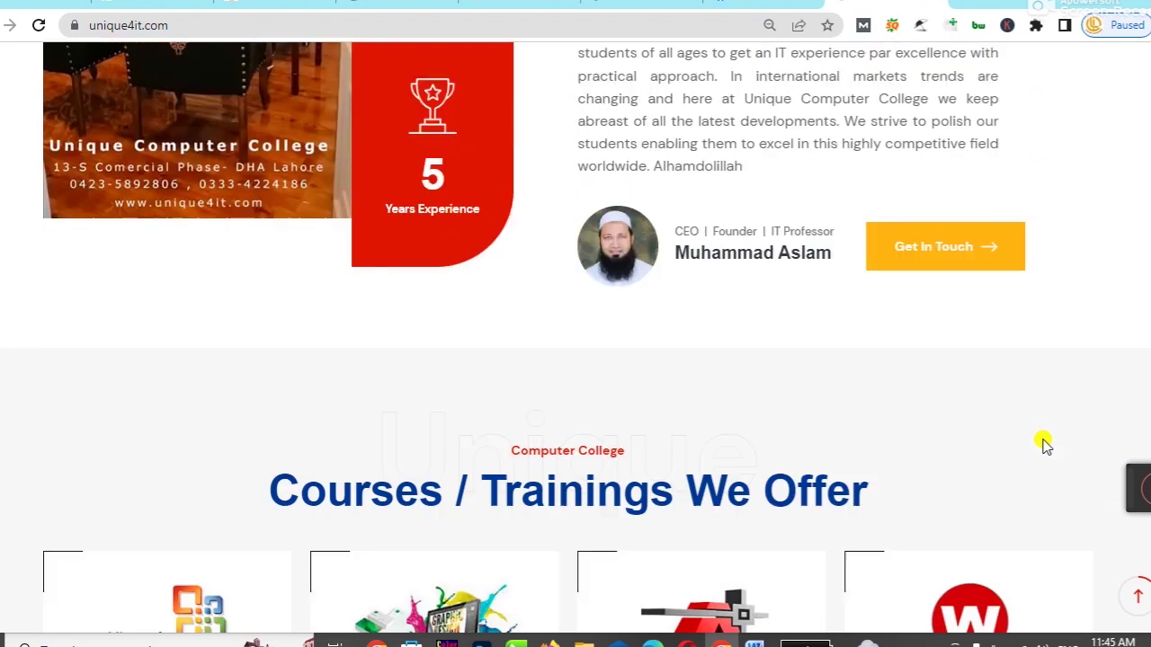
pyautogui.scroll(-4, 1043, 444)
pyautogui.scroll(-1, 1043, 444)
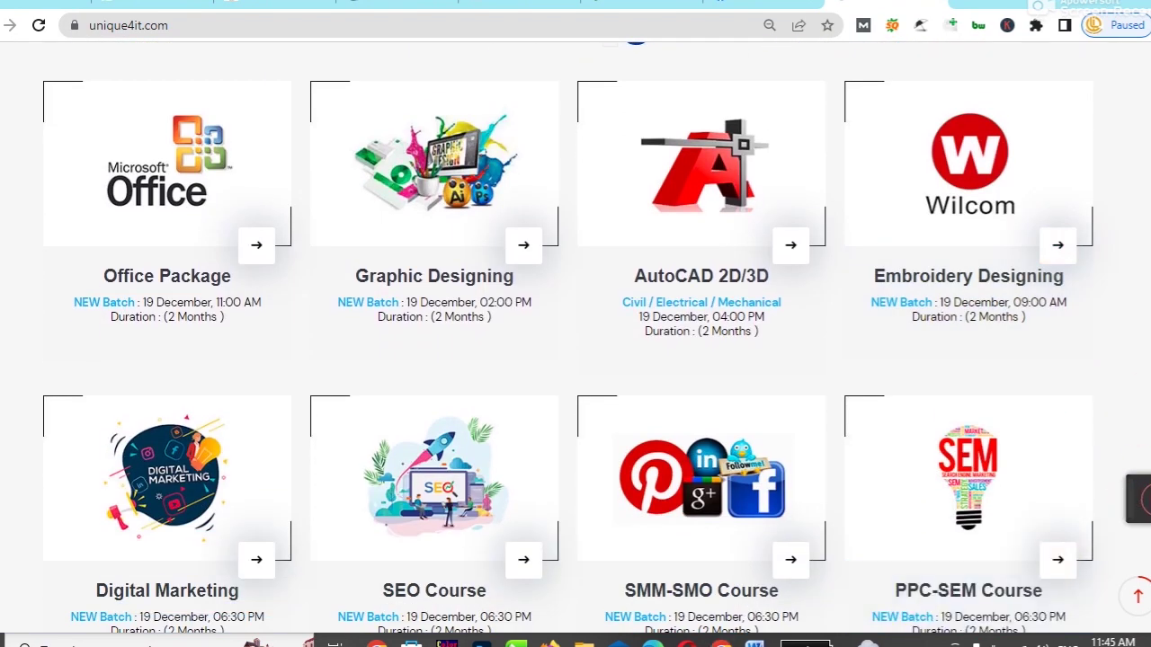
pyautogui.scroll(1, 568, 345)
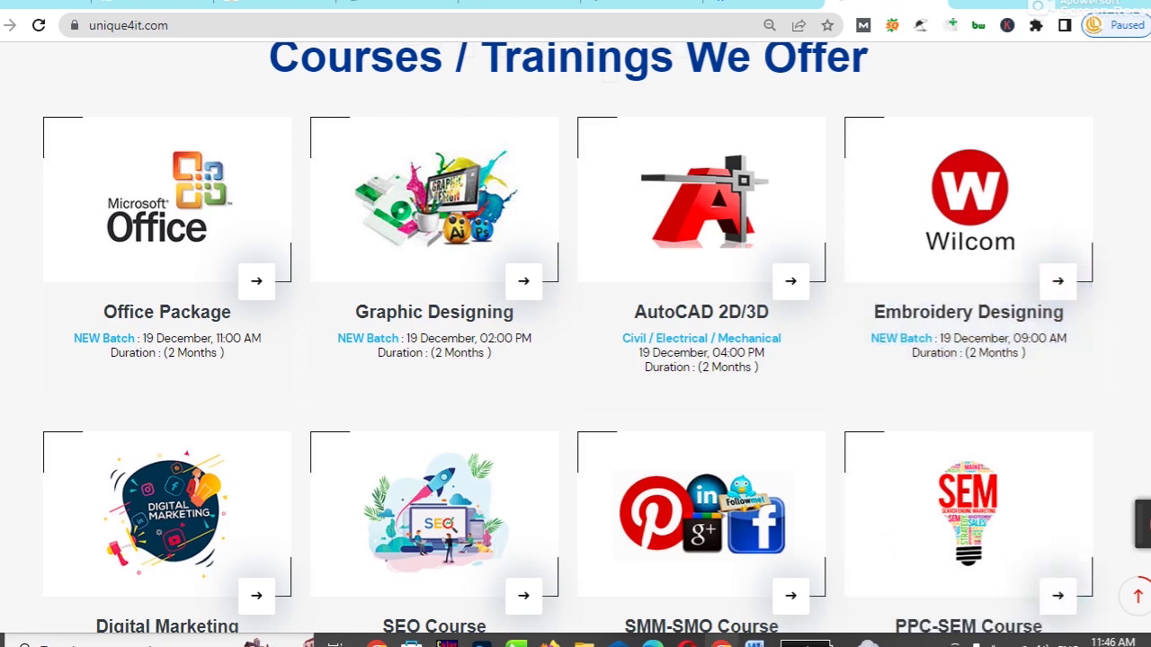
pyautogui.click(754, 643)
# Step: Paste the unique4it.com courses screenshot below the chart onto page 3, then bring Chrome back
pyautogui.click(398, 449)
pyautogui.click(886, 337)
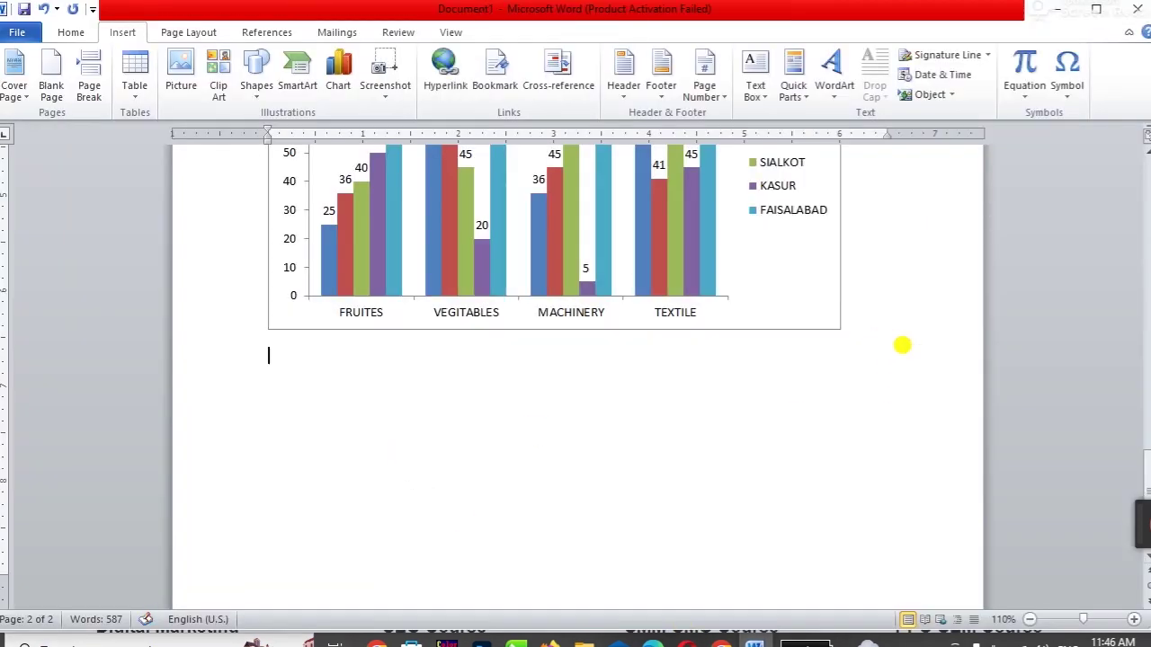
pyautogui.scroll(-2, 845, 482)
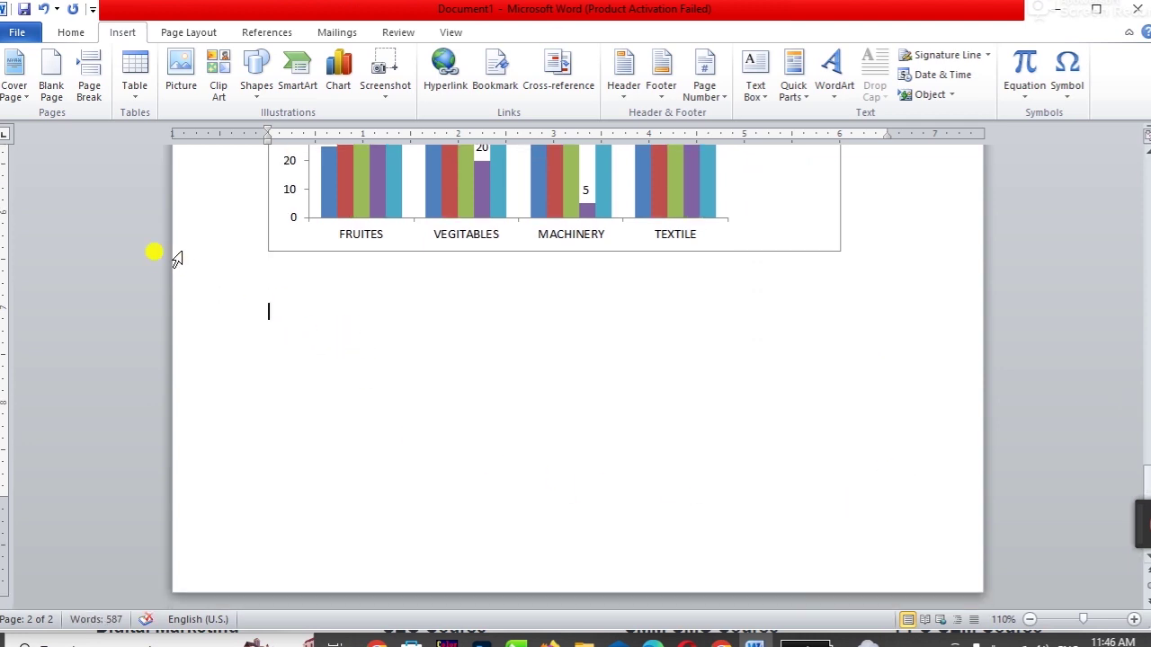
pyautogui.click(71, 32)
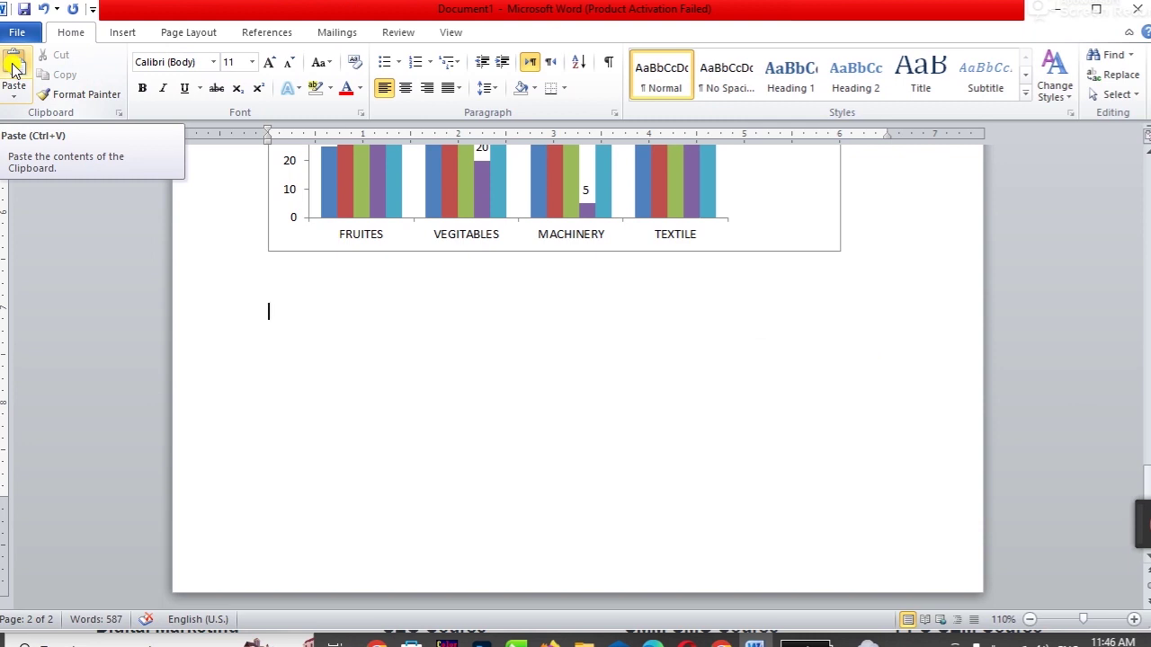
pyautogui.click(13, 68)
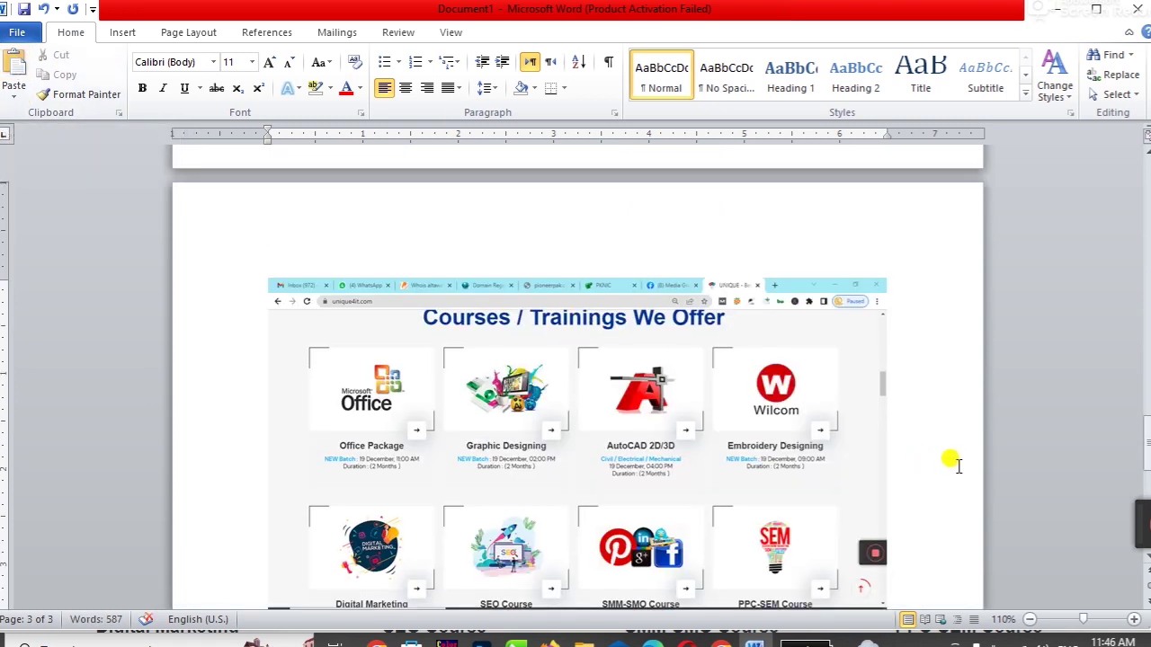
pyautogui.scroll(-2, 956, 464)
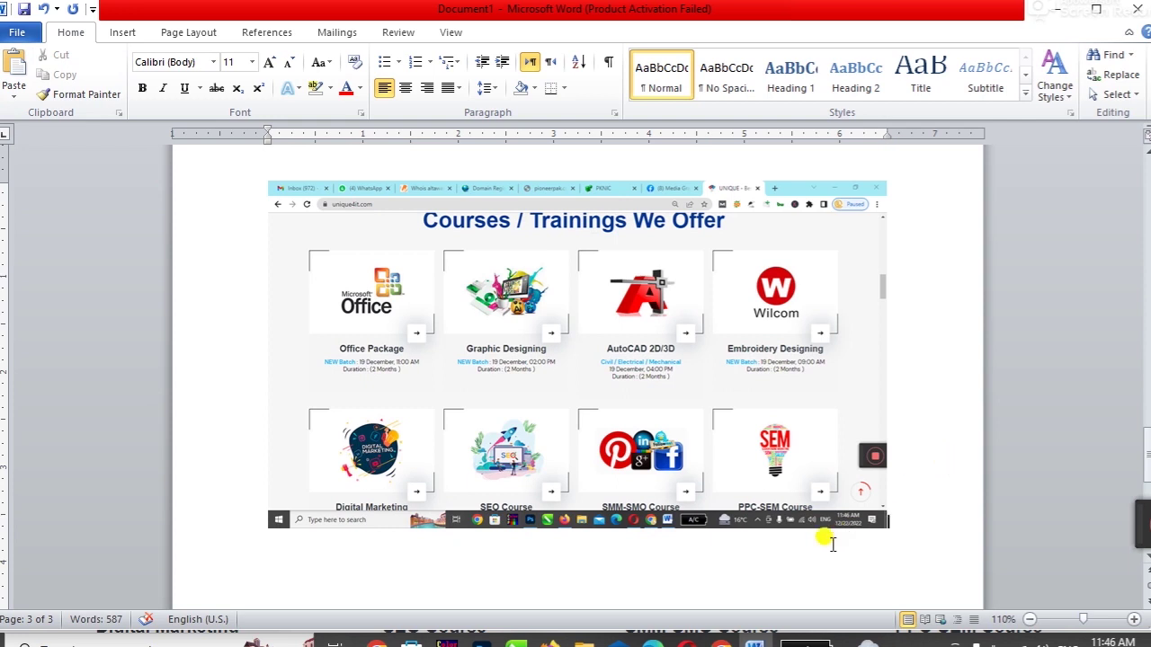
pyautogui.click(723, 642)
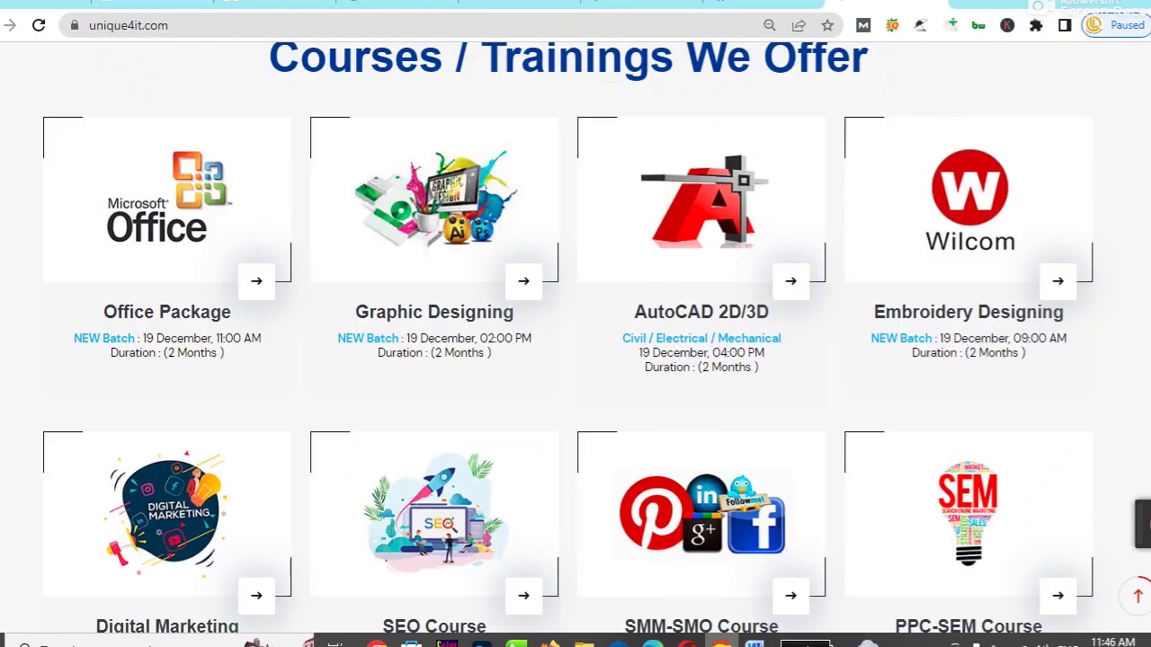
# Step: Paste the courses screenshot into a WhatsApp Web contact's chat, discard it unsent, then return to Word
pyautogui.click(135, 2)
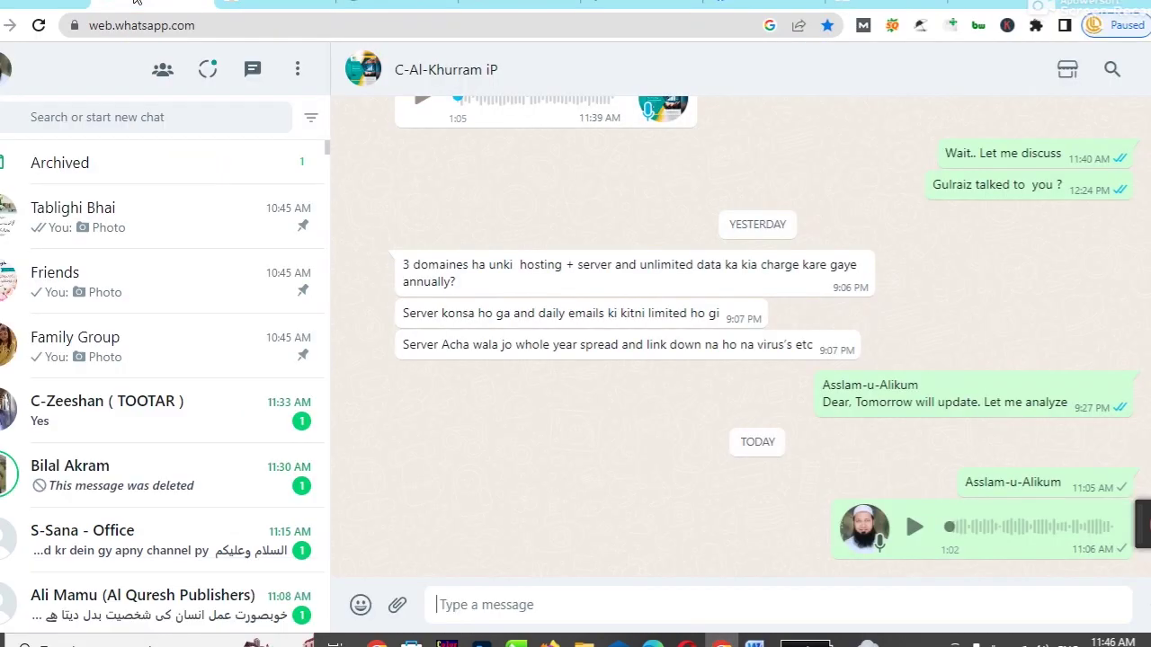
pyautogui.scroll(-2, 177, 501)
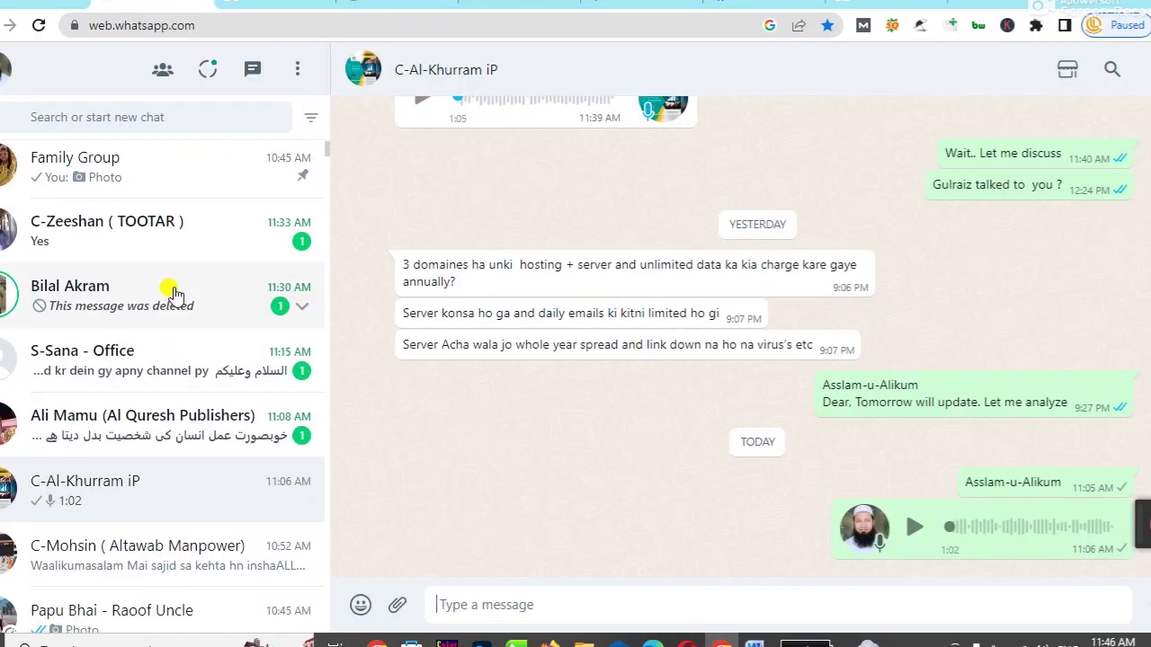
pyautogui.click(165, 290)
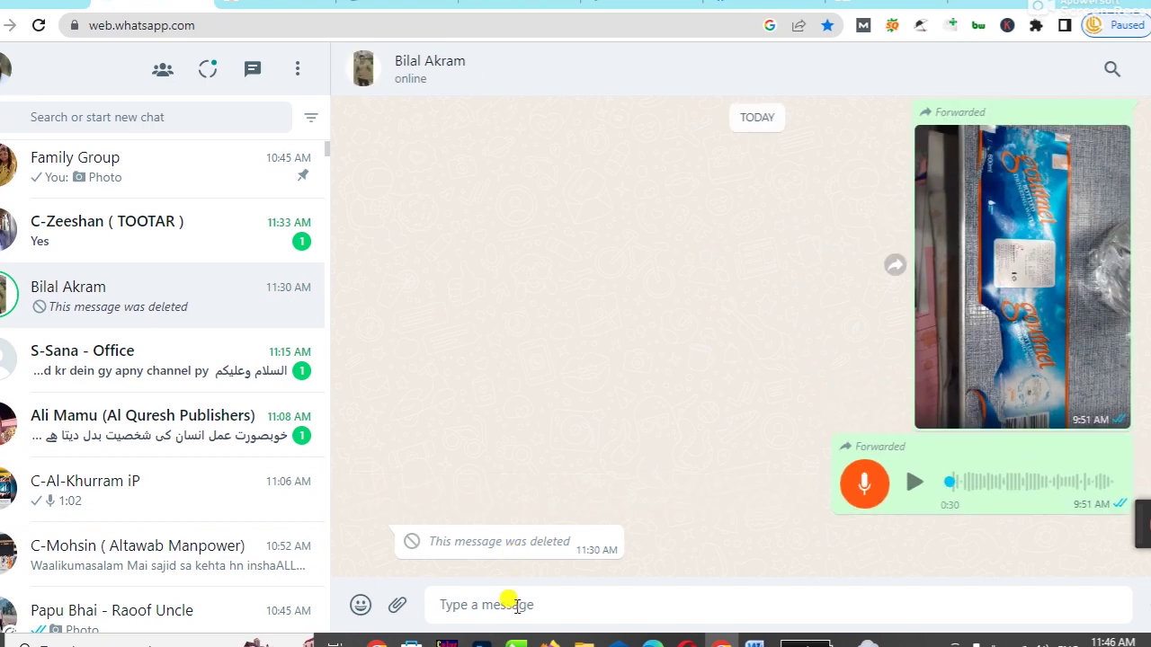
pyautogui.hotkey('ctrl', 'v')
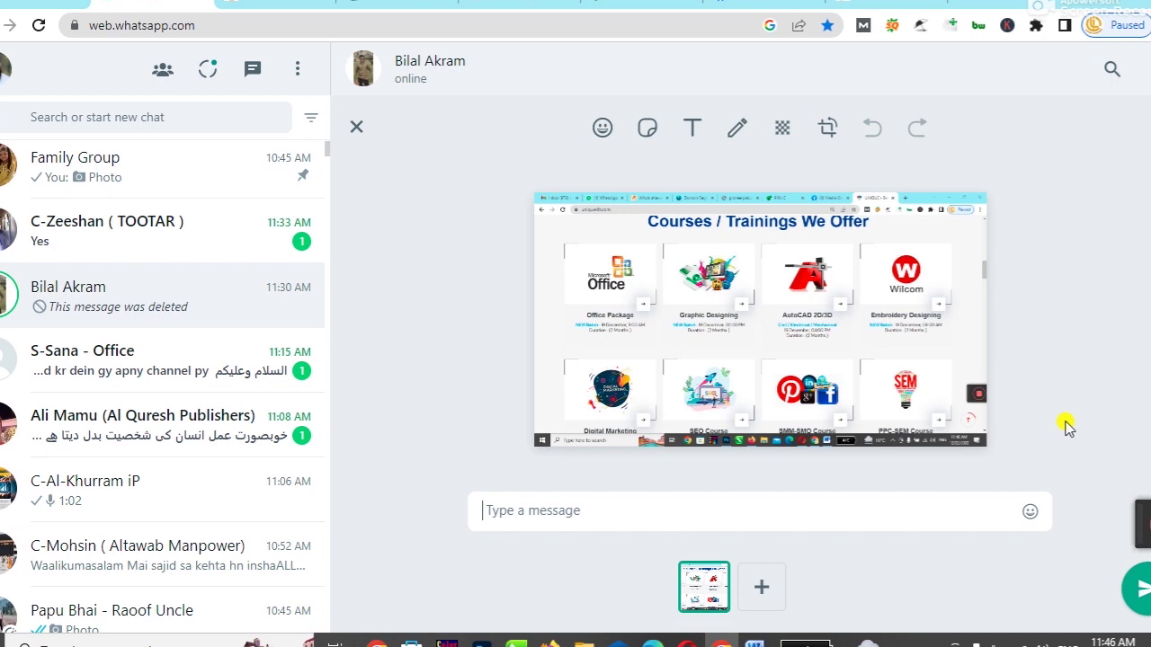
pyautogui.click(353, 131)
pyautogui.moveTo(1022, 277)
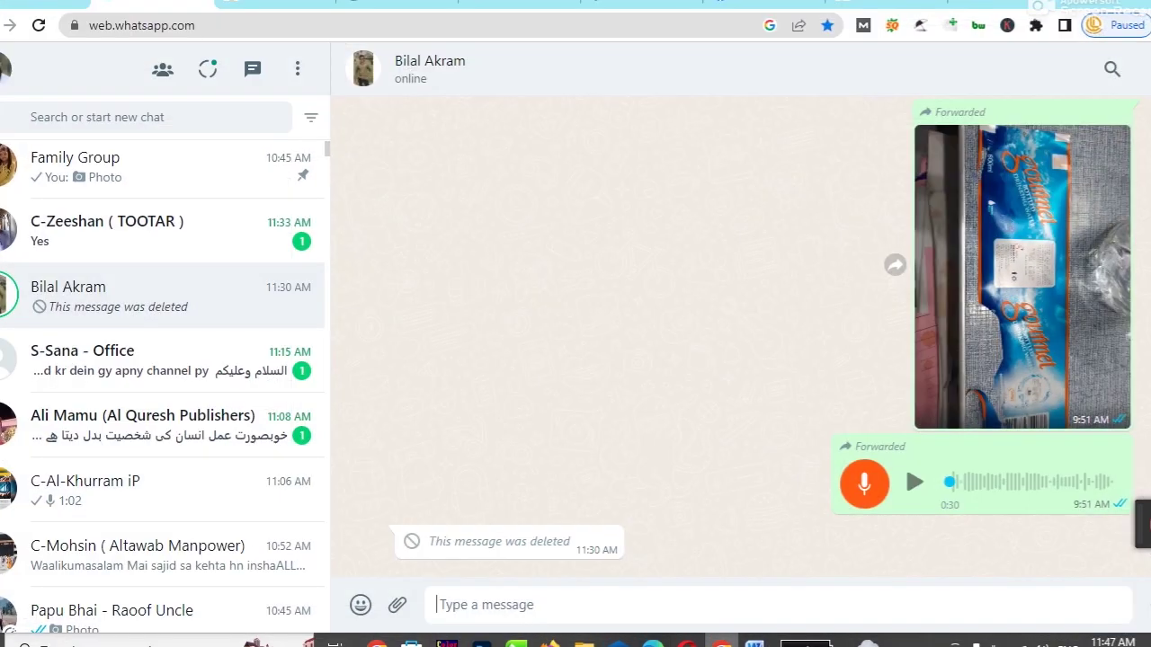
pyautogui.click(754, 644)
pyautogui.scroll(-3, 534, 424)
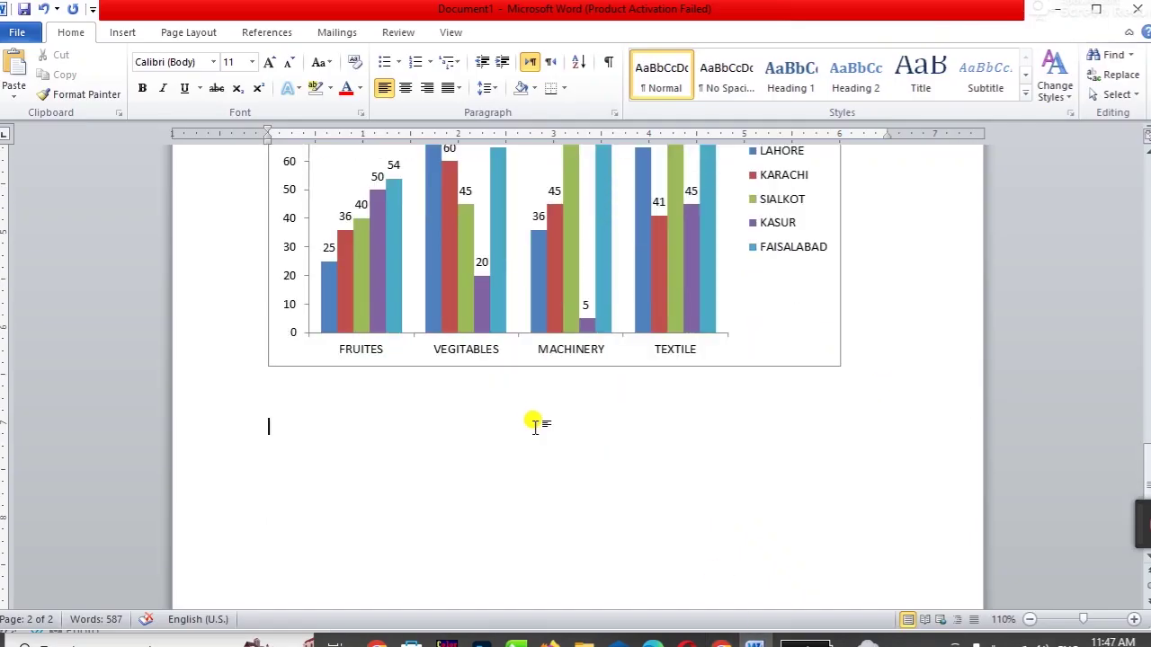
# Step: Add a page break after the city chart and start Insert > Chart on the new page
pyautogui.scroll(-3, 534, 423)
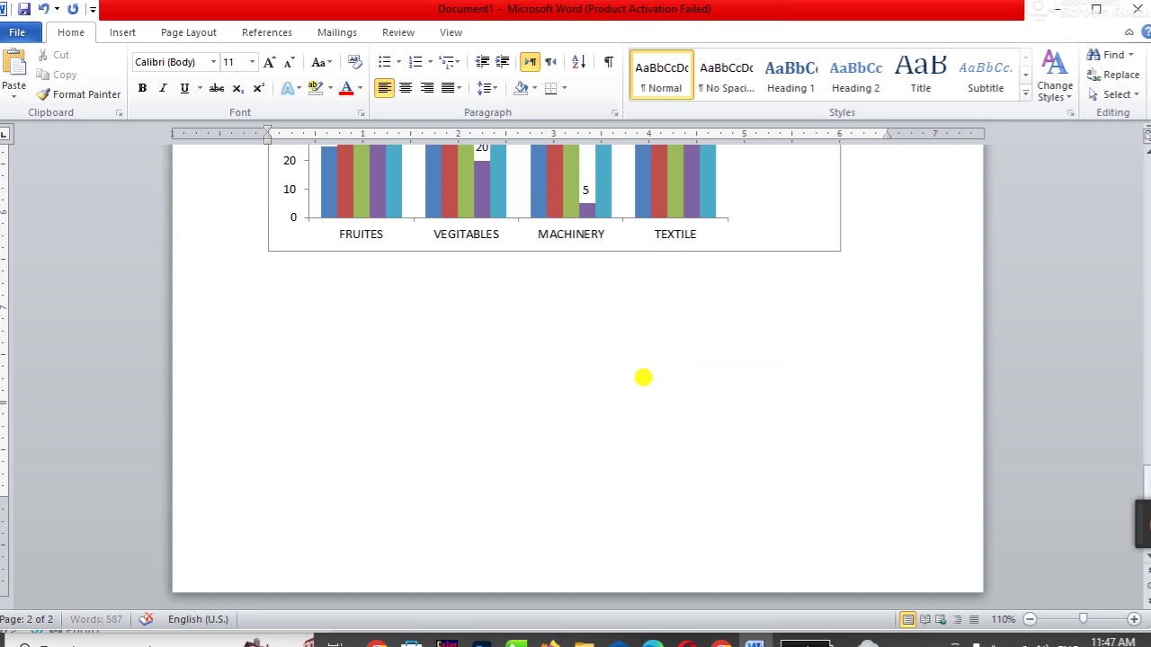
pyautogui.scroll(-4, 643, 376)
pyautogui.scroll(-3, 643, 376)
pyautogui.hotkey('ctrl', 'Return')
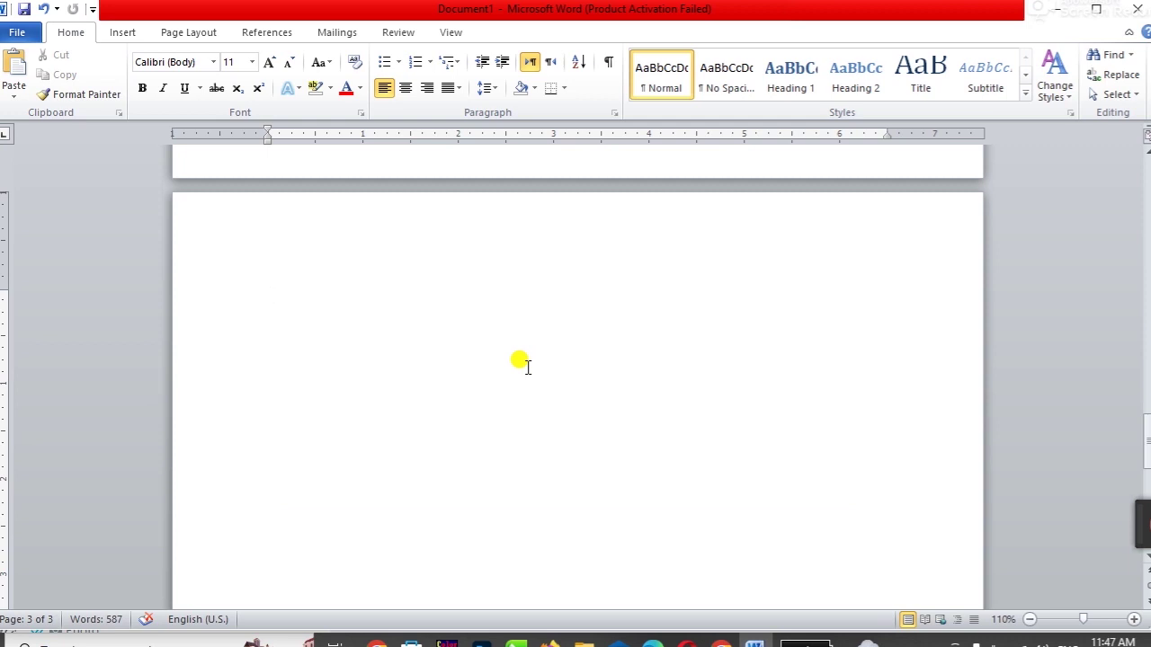
pyautogui.click(122, 32)
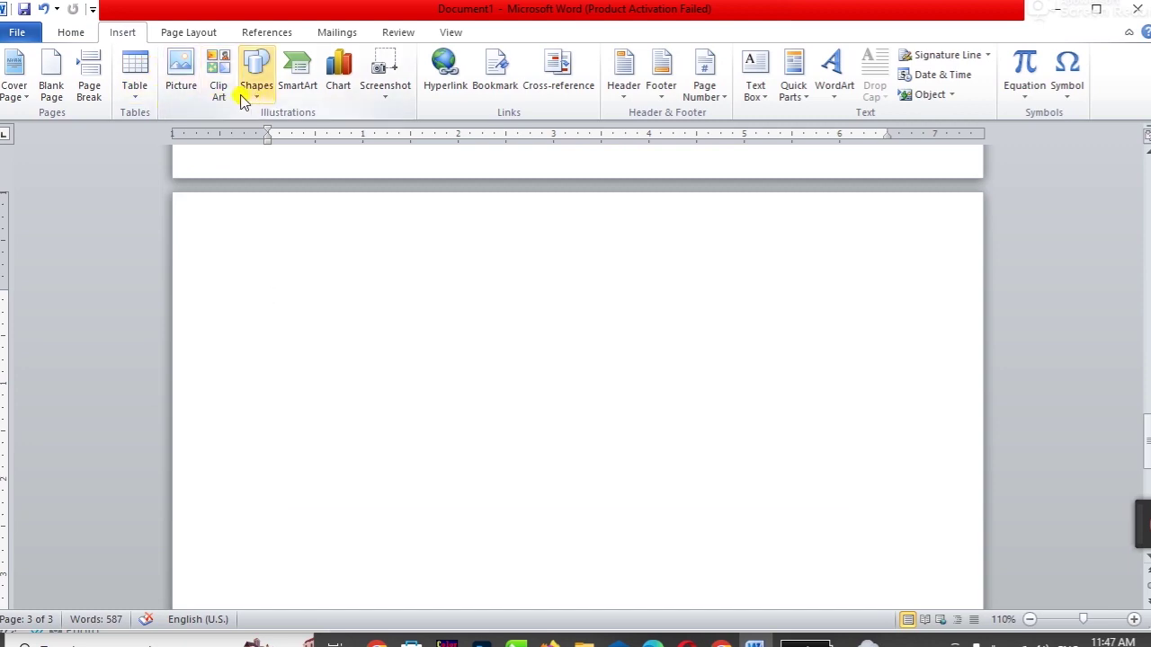
pyautogui.click(342, 83)
# Step: Move the Insert Chart dialog toward the lower left, cancel it, and place its captured picture on page 3
pyautogui.moveTo(793, 51)
pyautogui.mouseDown()
pyautogui.moveTo(693, 181)
pyautogui.moveTo(585, 210)
pyautogui.moveTo(548, 84)
pyautogui.moveTo(714, 57)
pyautogui.moveTo(750, 122)
pyautogui.mouseUp()
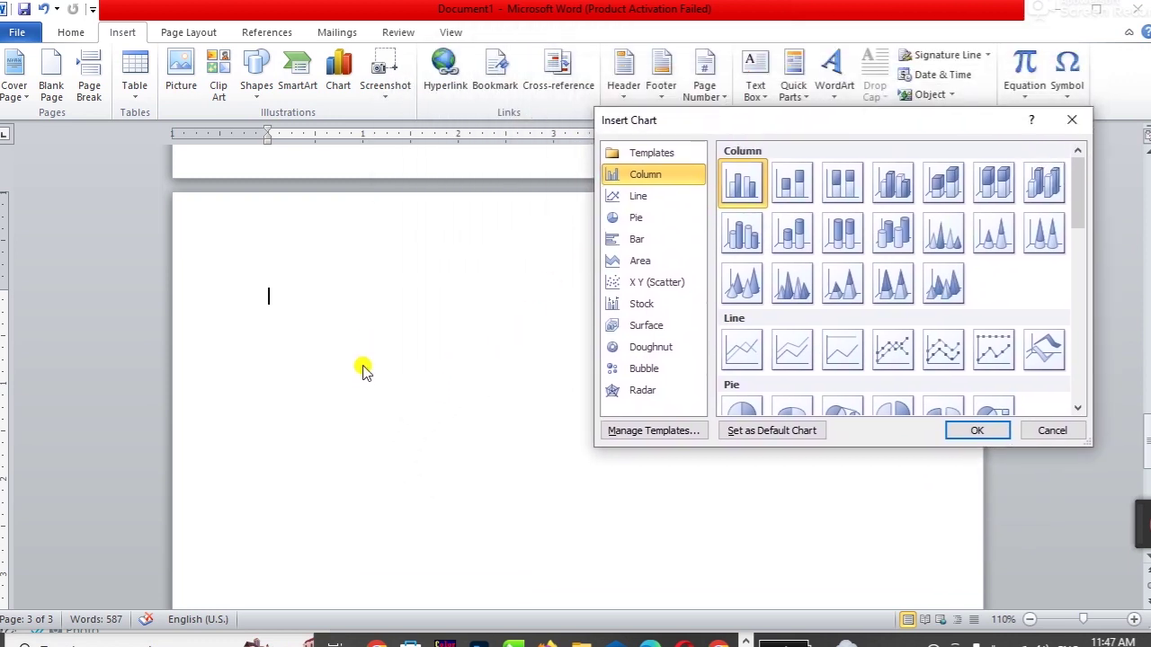
pyautogui.moveTo(854, 121)
pyautogui.mouseDown()
pyautogui.moveTo(789, 188)
pyautogui.moveTo(626, 216)
pyautogui.moveTo(599, 95)
pyautogui.moveTo(735, 108)
pyautogui.moveTo(714, 186)
pyautogui.moveTo(621, 175)
pyautogui.moveTo(617, 105)
pyautogui.moveTo(638, 96)
pyautogui.moveTo(667, 146)
pyautogui.mouseUp()
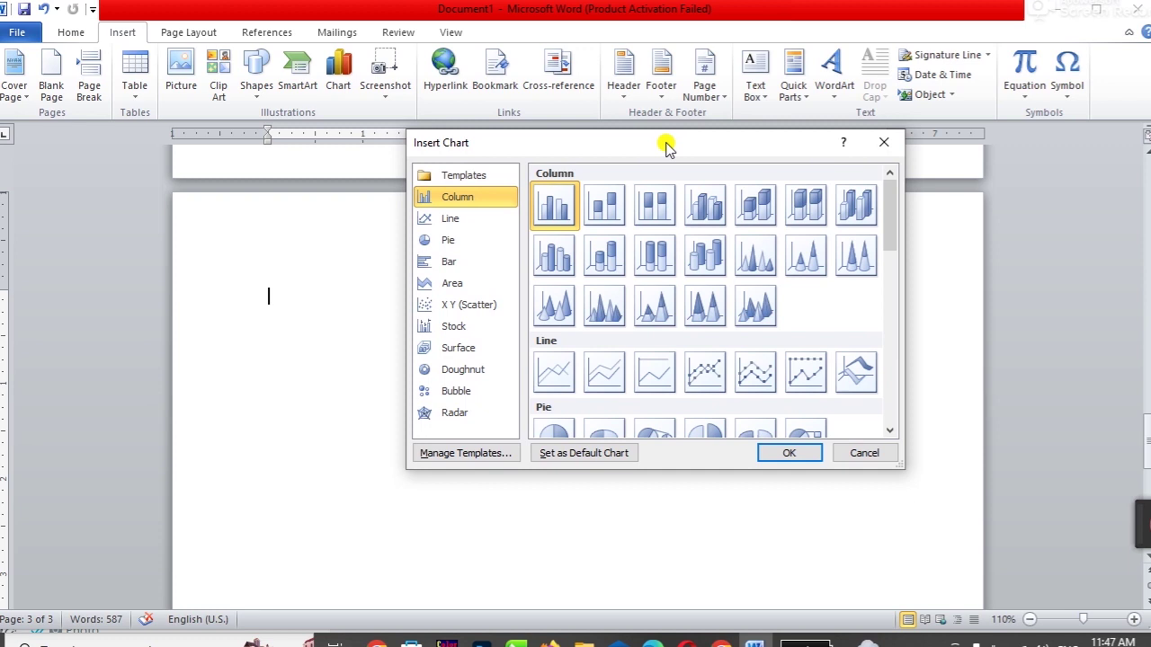
pyautogui.moveTo(665, 146); pyautogui.dragTo(656, 173)
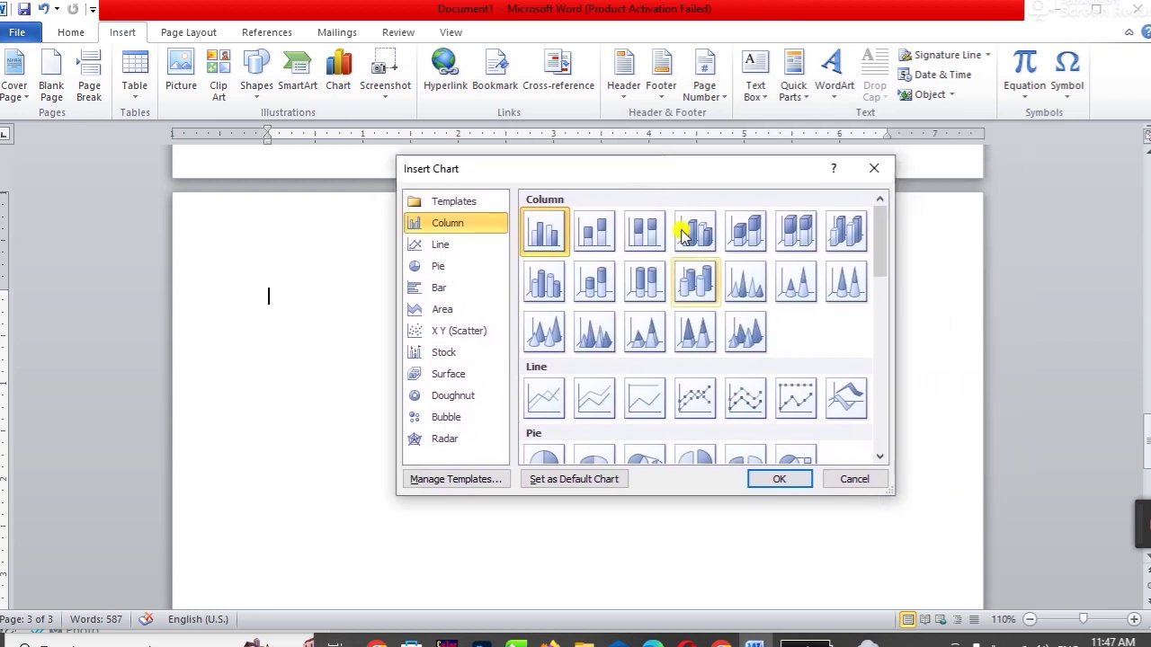
pyautogui.click(852, 478)
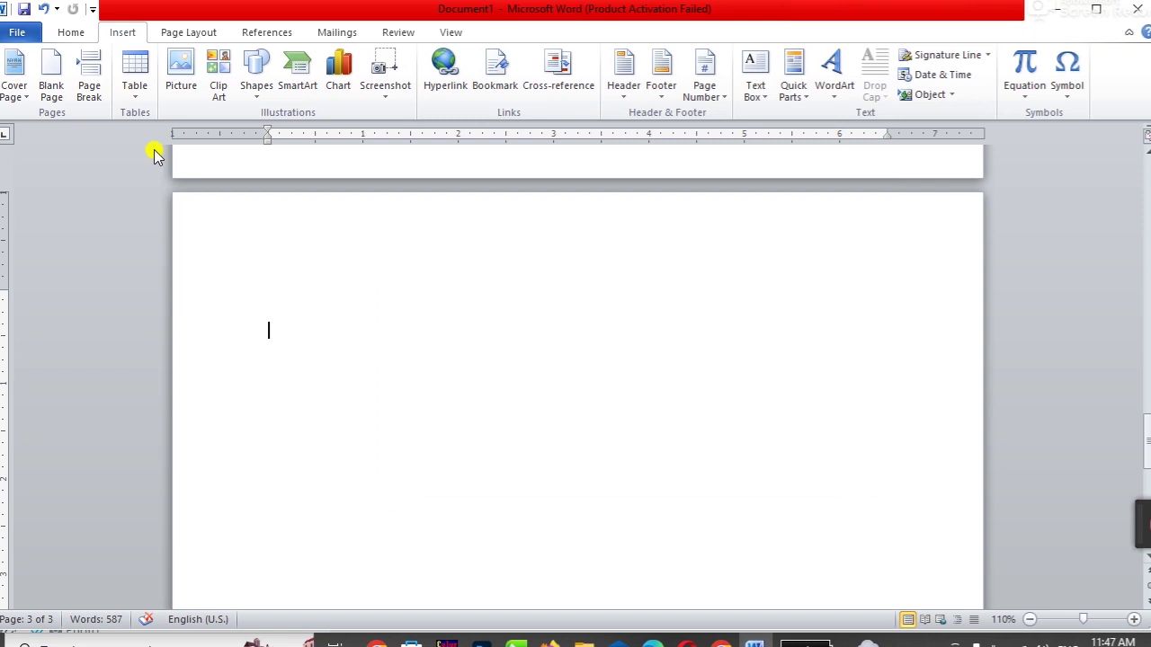
pyautogui.click(68, 31)
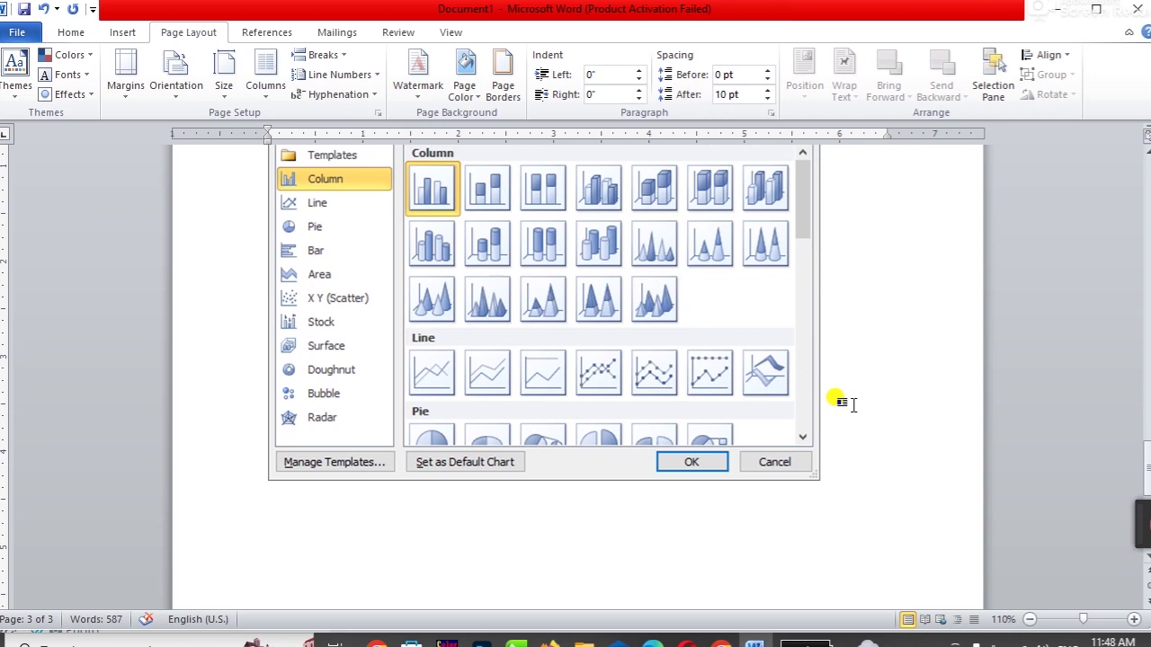
pyautogui.click(112, 34)
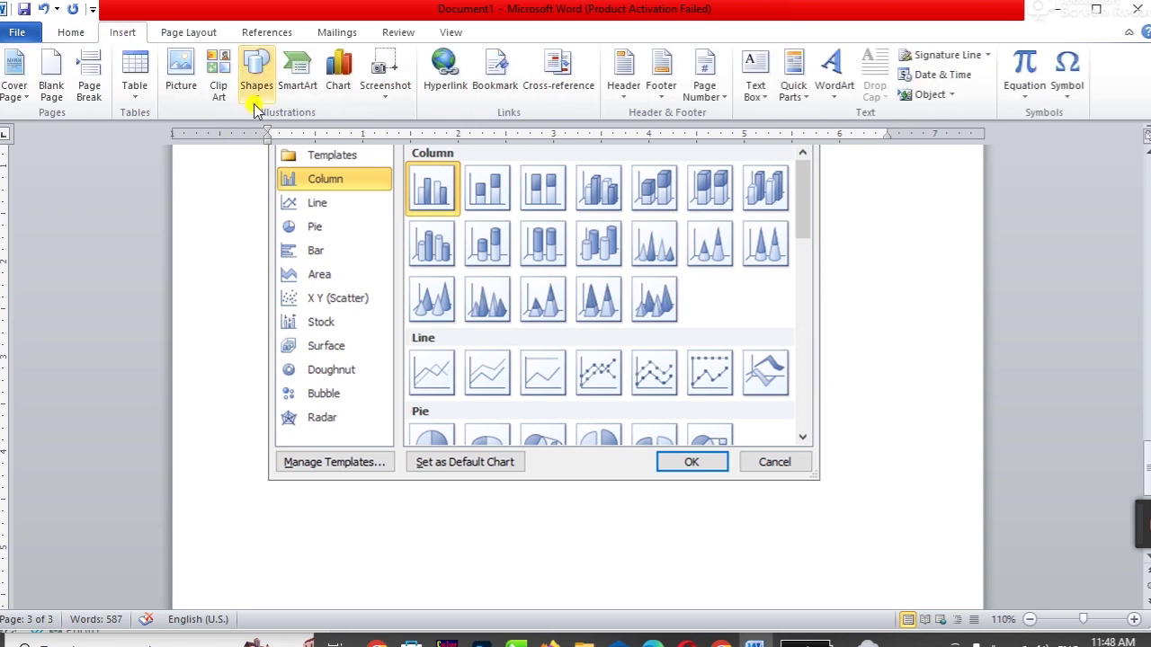
pyautogui.click(256, 81)
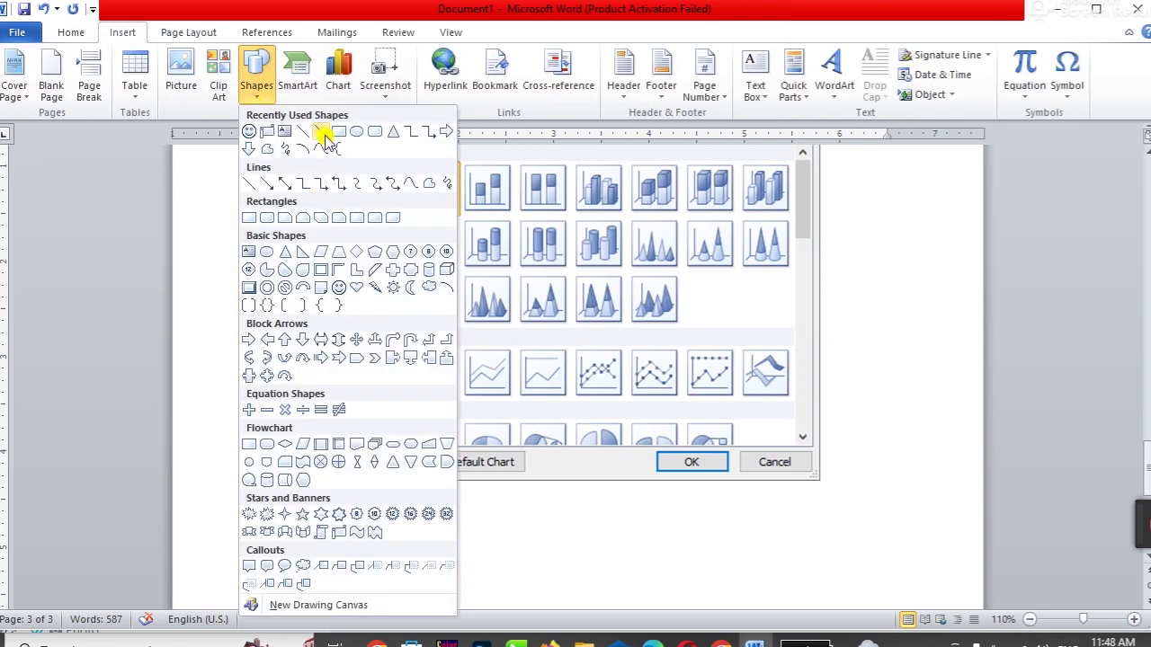
pyautogui.click(321, 132)
pyautogui.moveTo(676, 418); pyautogui.dragTo(593, 492)
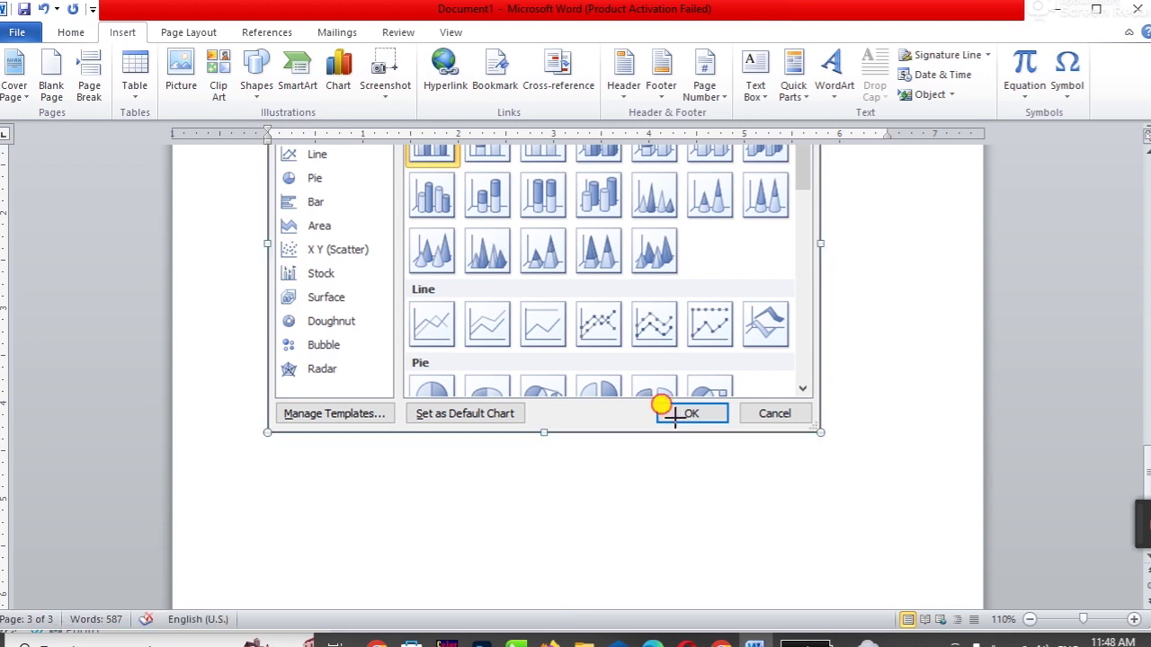
pyautogui.click(736, 486)
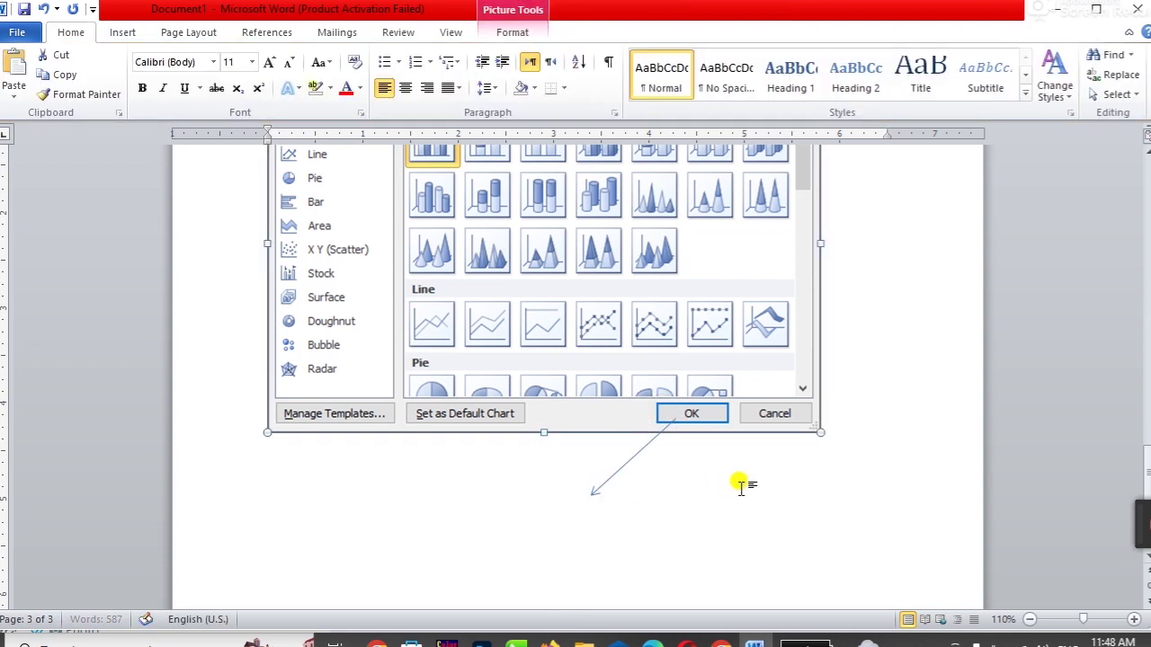
pyautogui.click(122, 33)
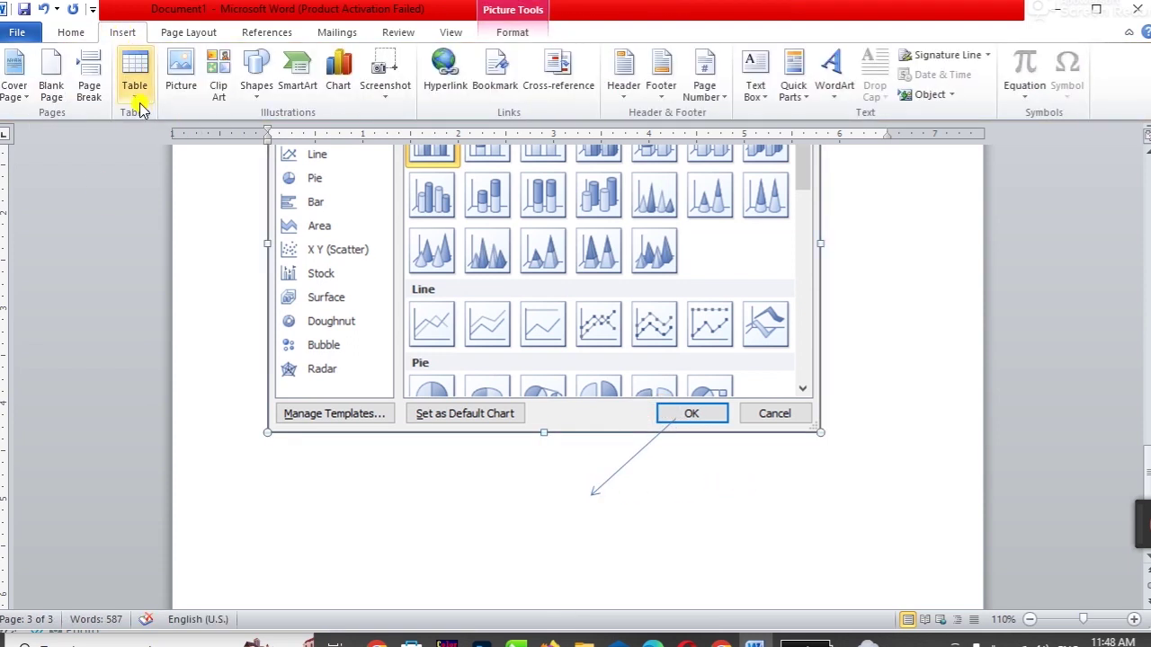
pyautogui.click(256, 86)
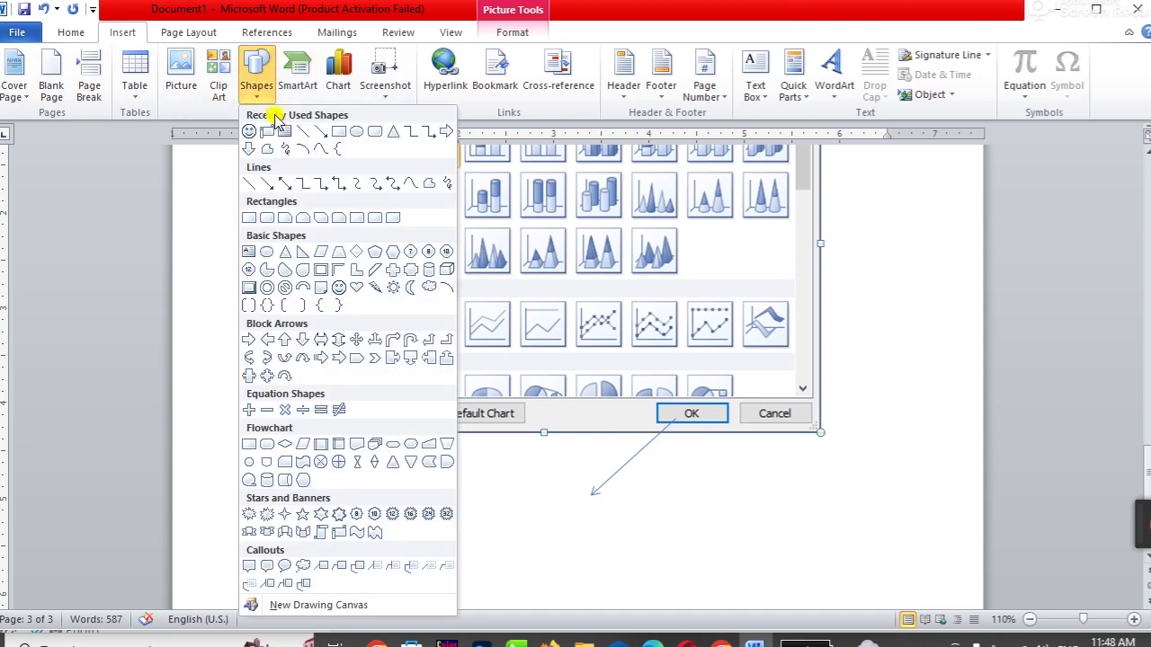
pyautogui.click(254, 147)
pyautogui.moveTo(520, 496); pyautogui.dragTo(663, 532)
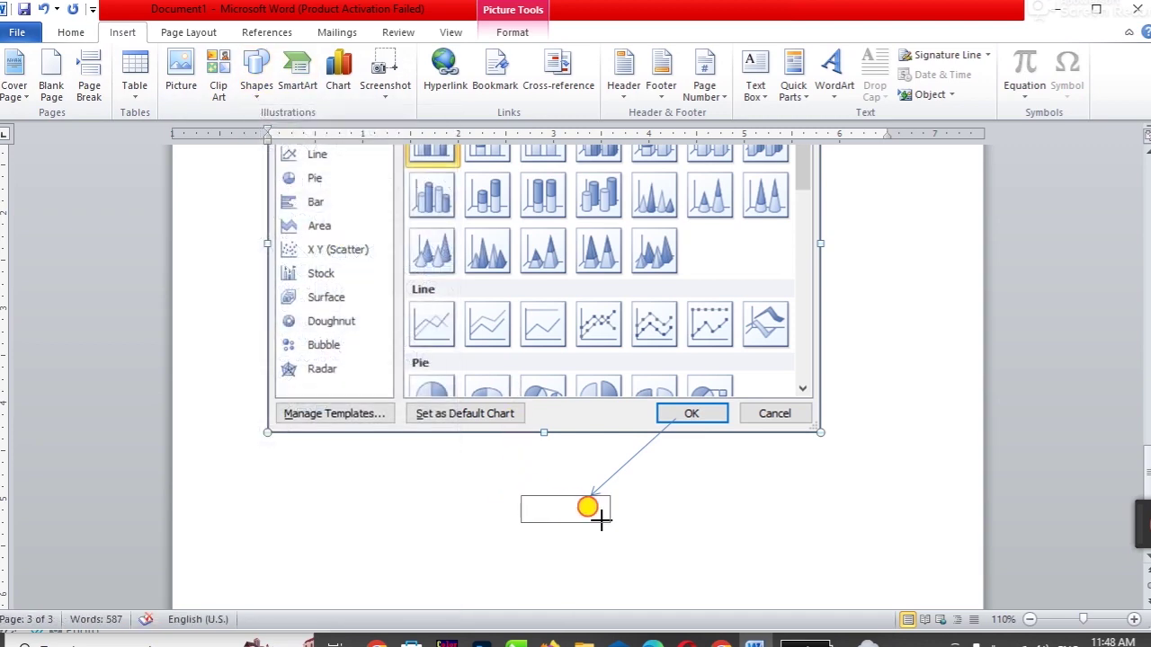
pyautogui.write('dfsfsdfsd')
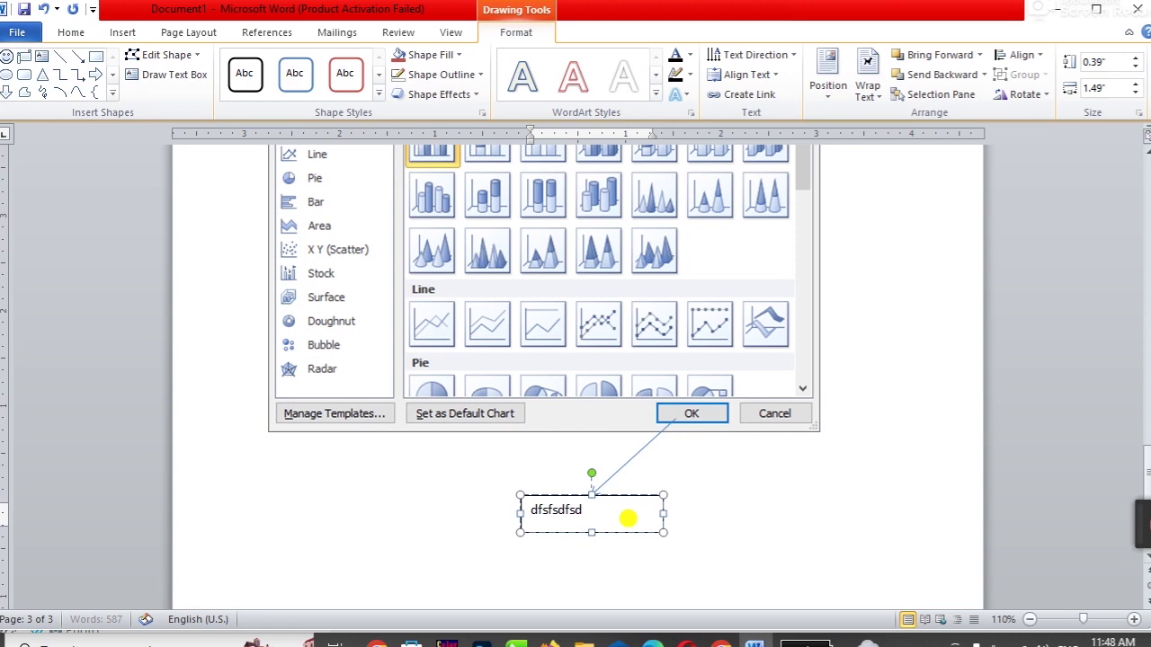
pyautogui.click(836, 479)
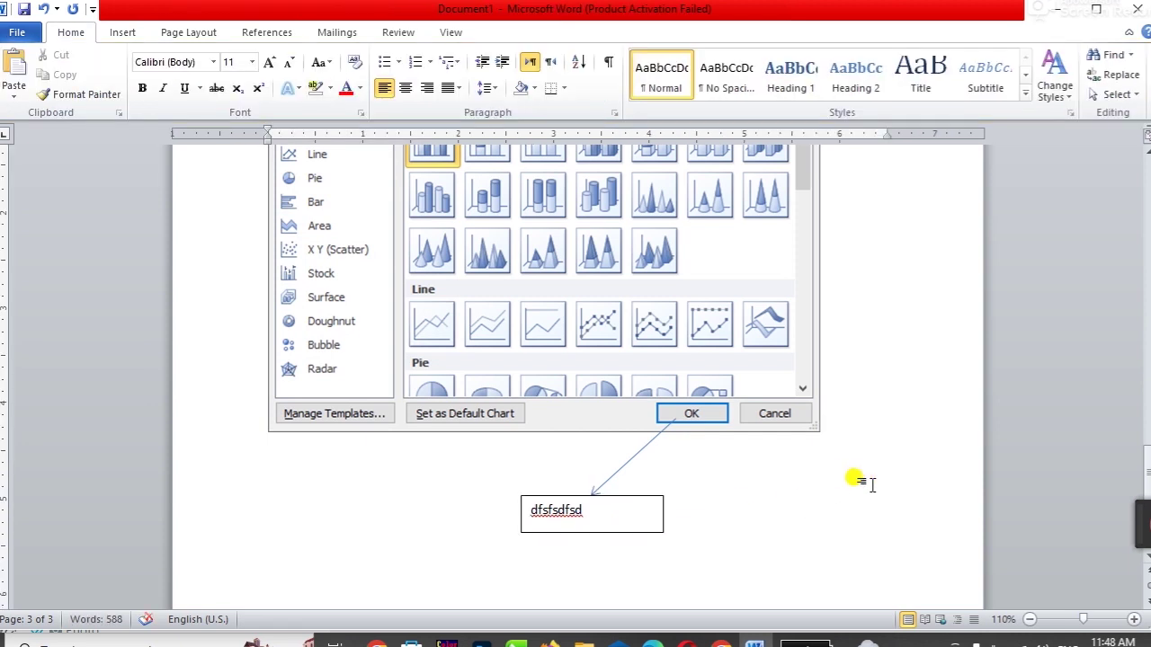
pyautogui.scroll(-1, 858, 481)
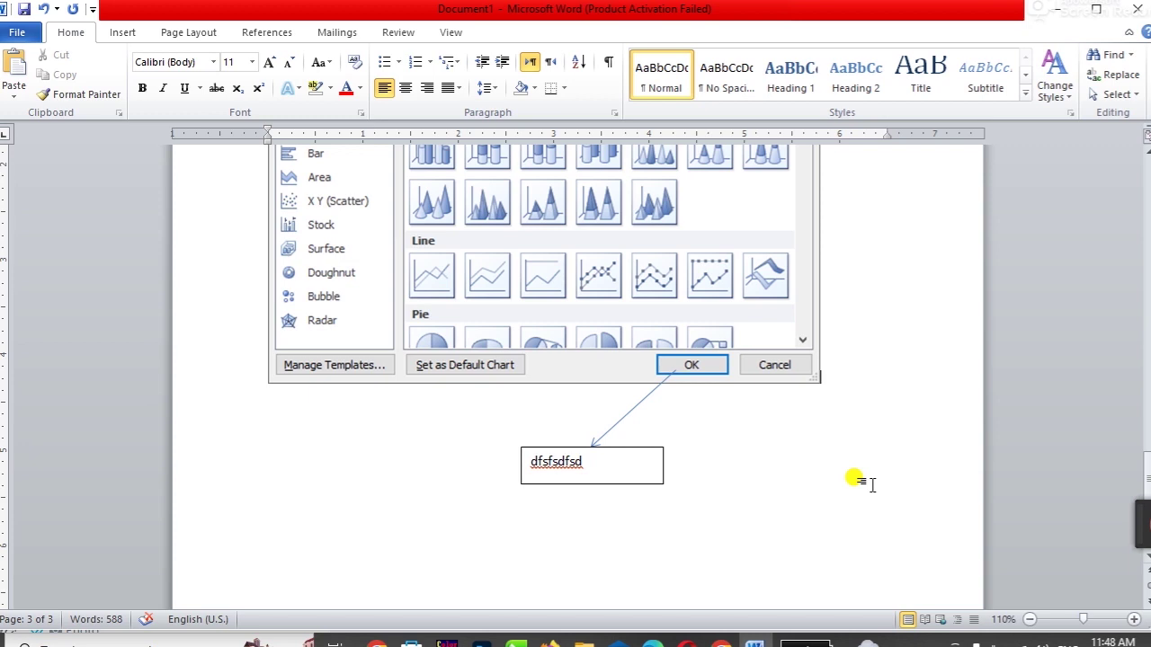
pyautogui.click(641, 484)
pyautogui.press('Delete')
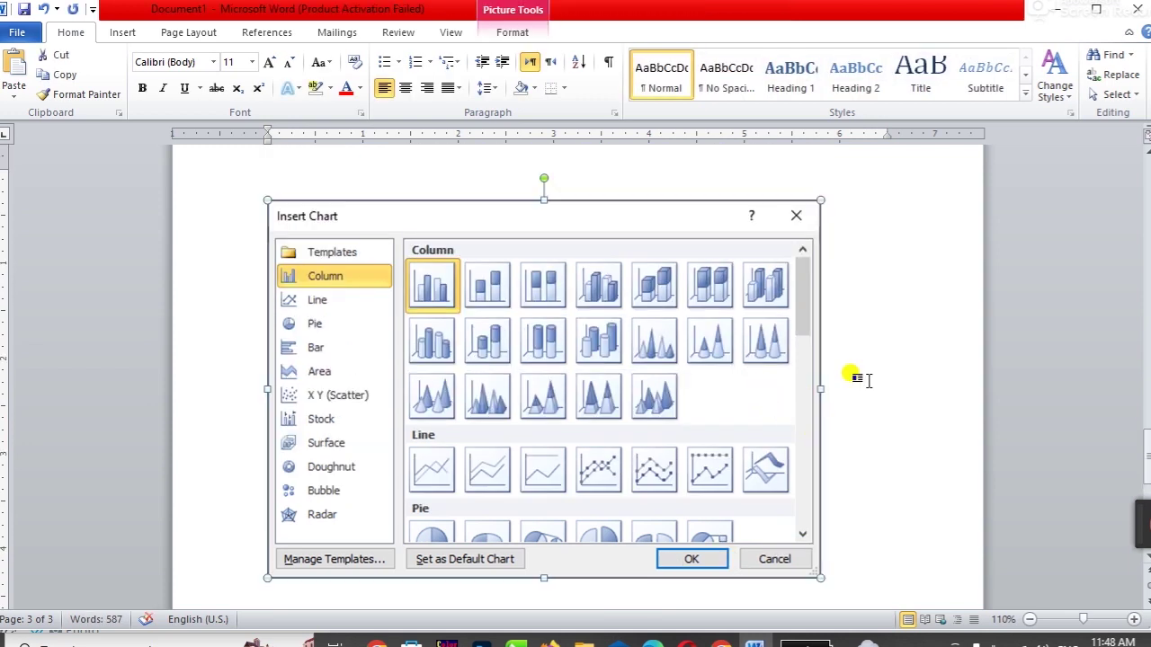
pyautogui.press('Escape')
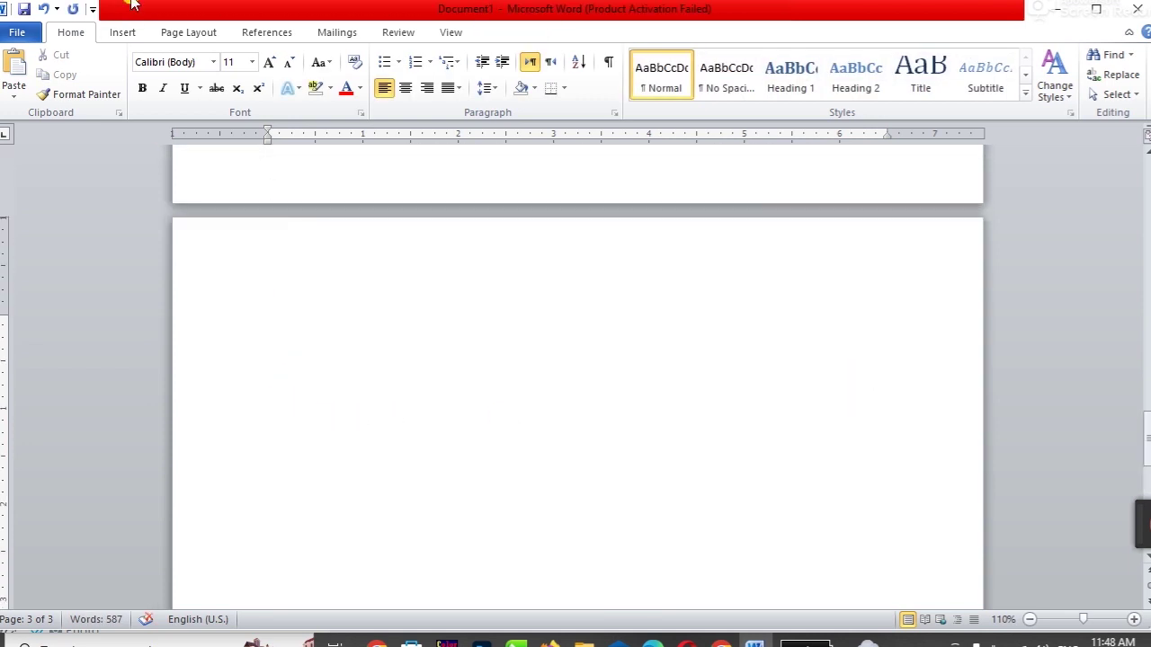
# Step: Go to the Insert tab and drag across the third page to clear the dialog picture
pyautogui.click(127, 29)
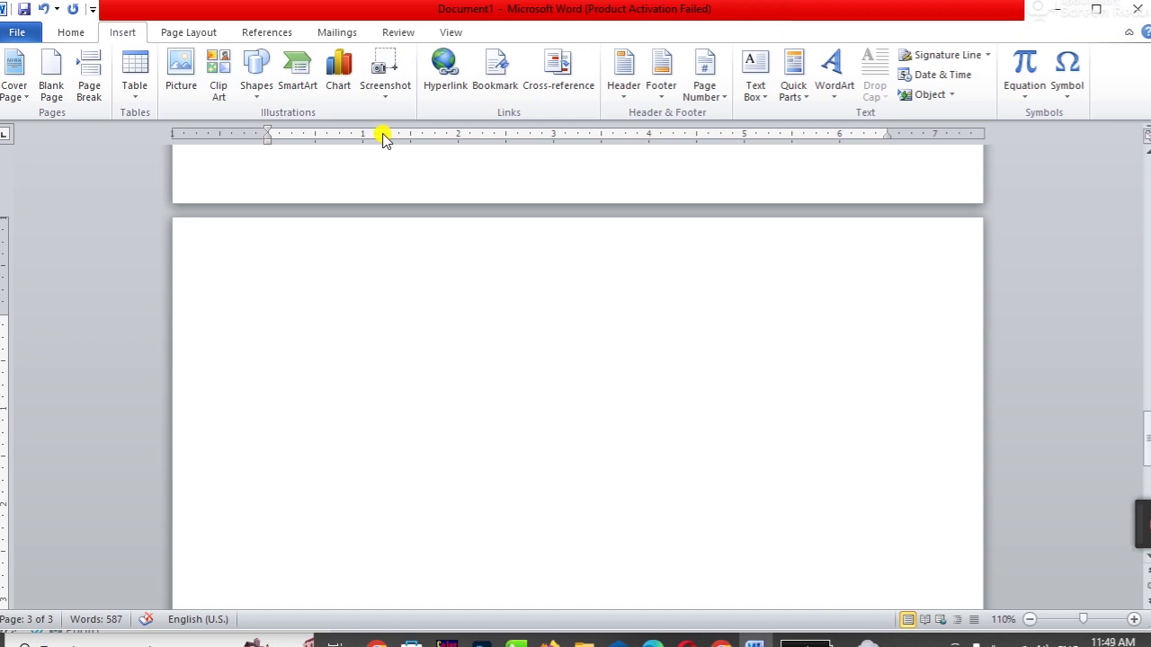
pyautogui.moveTo(1130, 534); pyautogui.dragTo(688, 566)
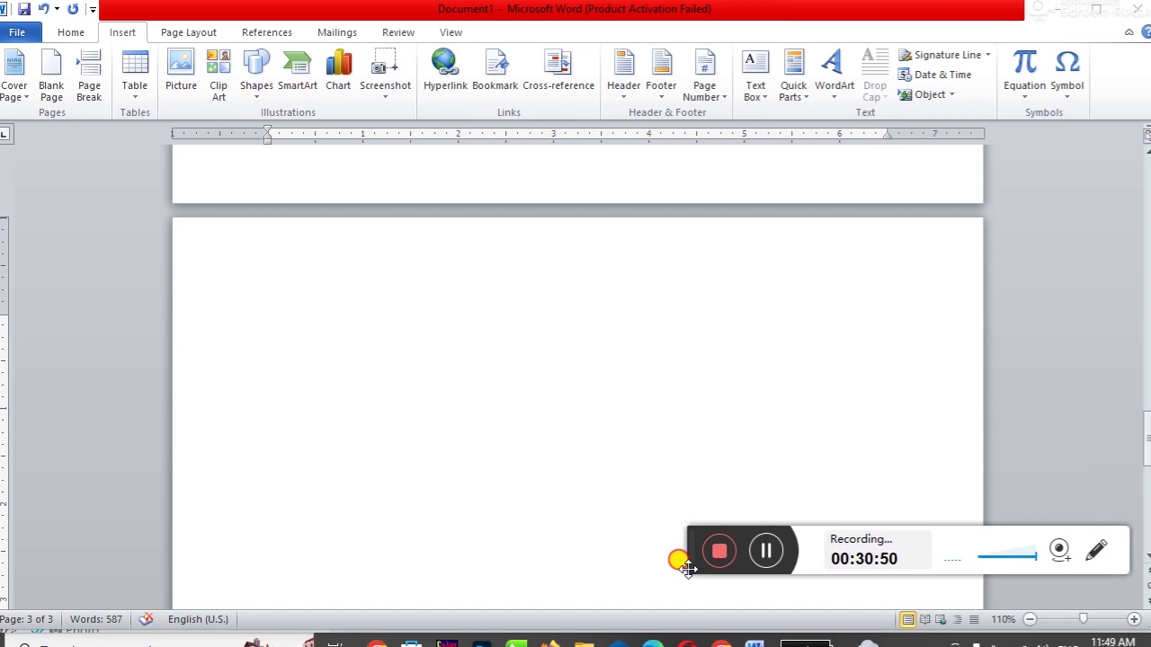